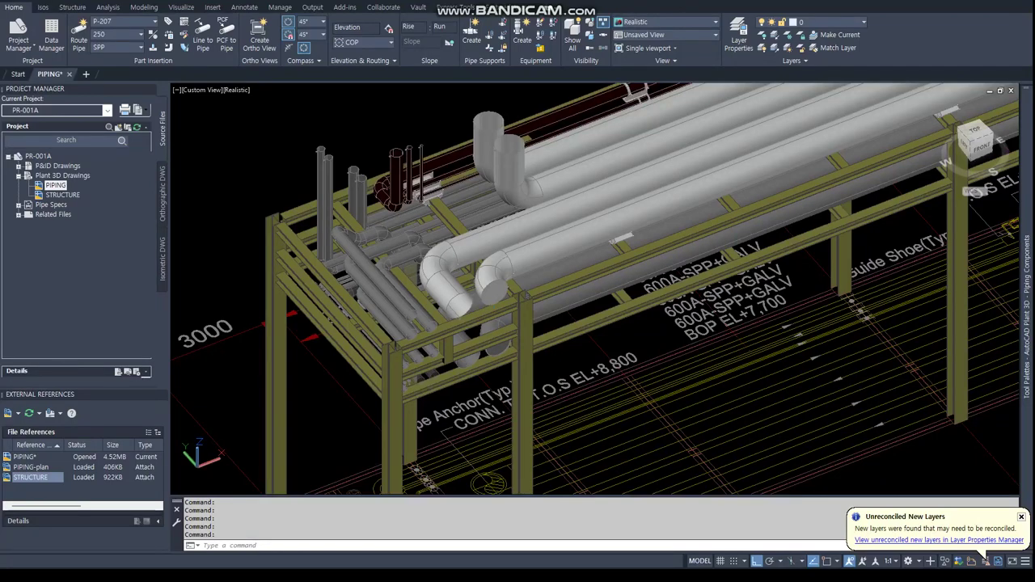
# Lock all layers in the 1st PIPING layer group
pyautogui.write('r')
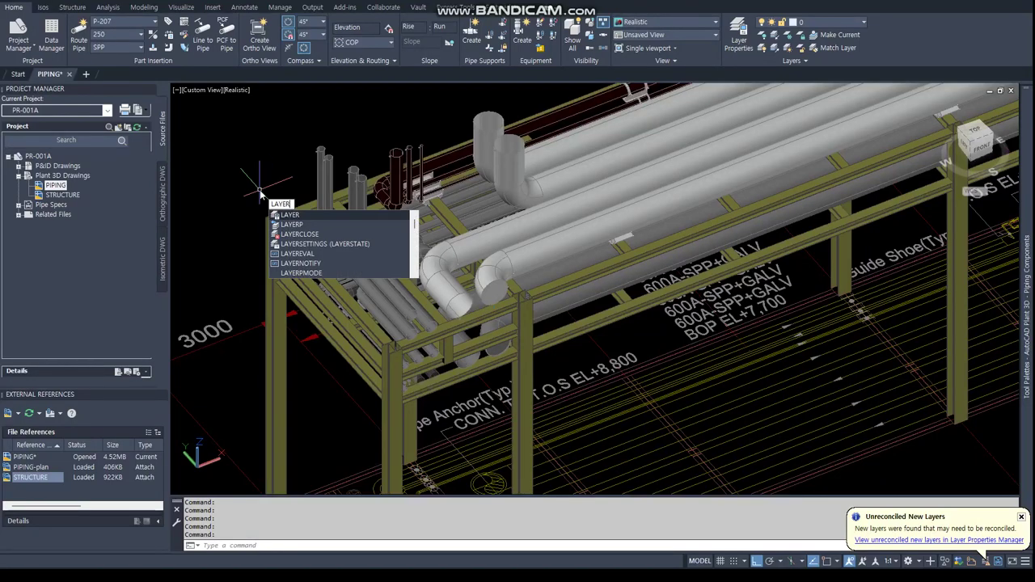
pyautogui.press('Return')
pyautogui.click(209, 166)
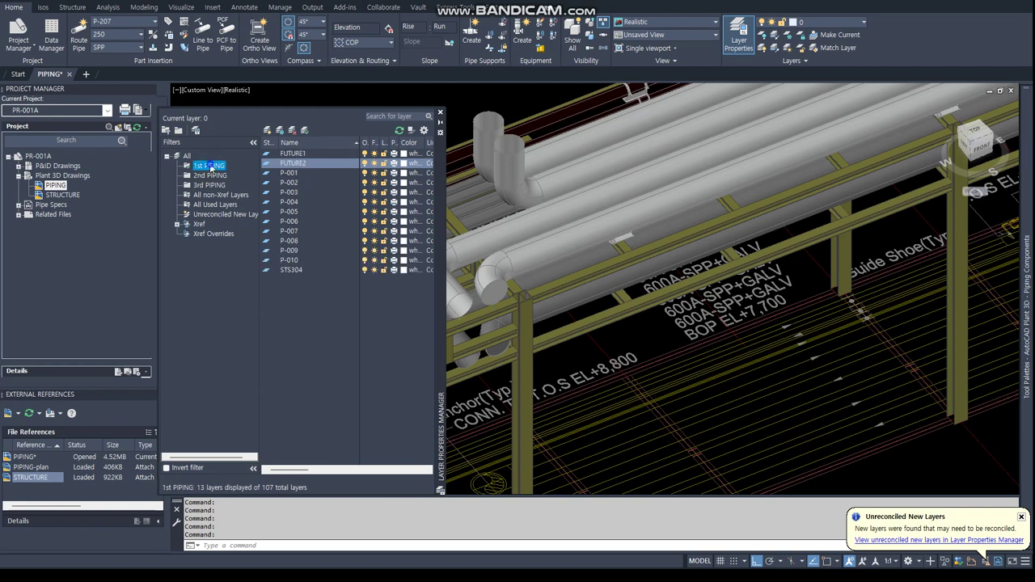
pyautogui.rightClick(210, 165)
pyautogui.click(368, 197)
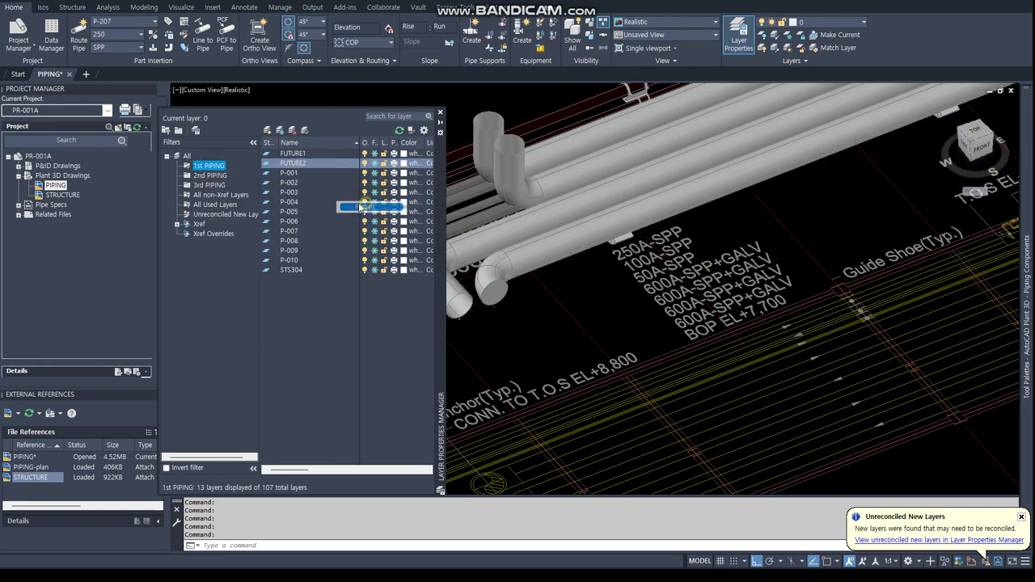
# Set the 3rd PIPING layer group's visibility to Thawed
pyautogui.click(206, 185)
pyautogui.rightClick(207, 186)
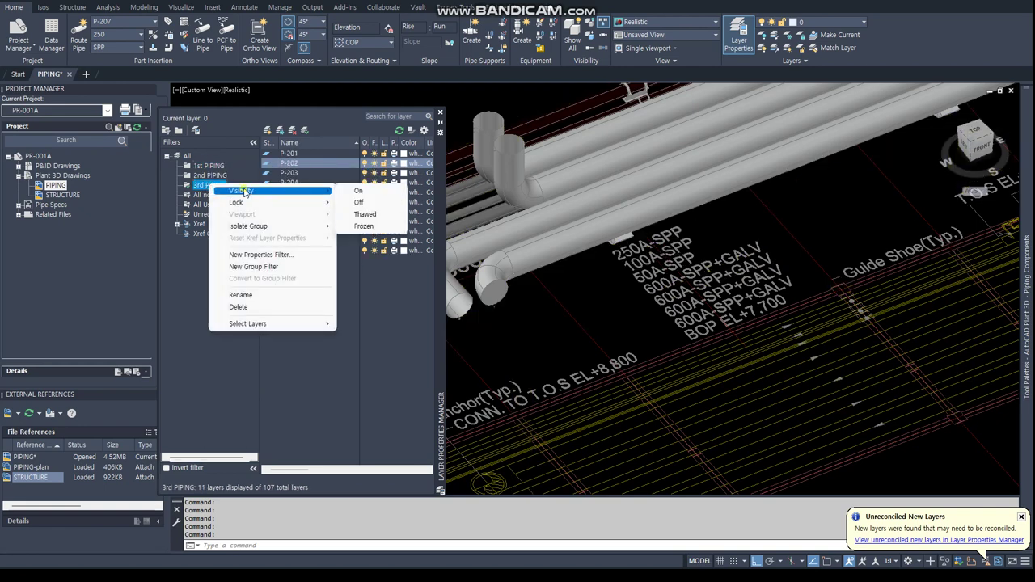
pyautogui.click(366, 216)
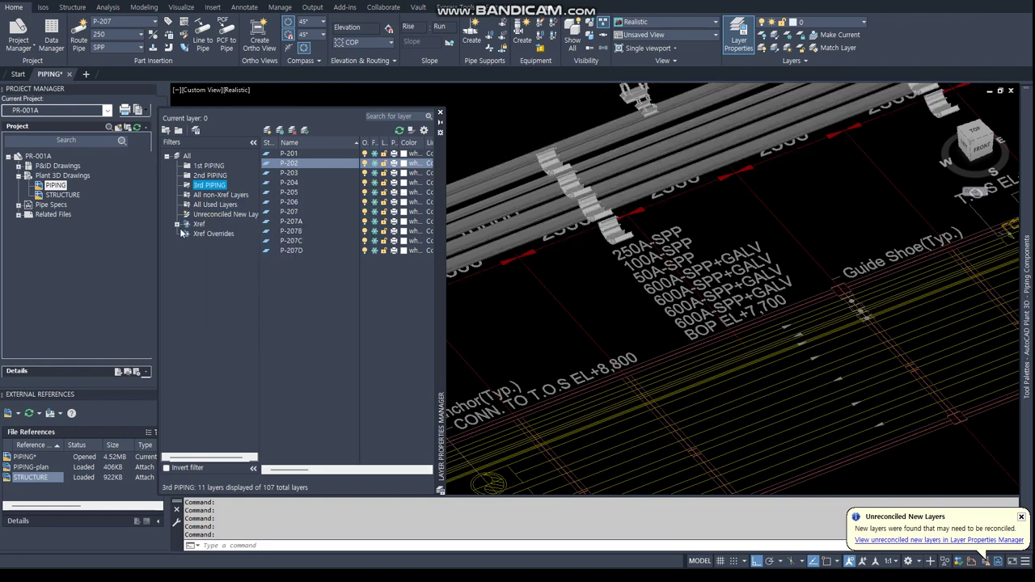
# Freeze the STRUCTURE reference's column and elevation layers, then orbit to a low side view
pyautogui.click(223, 234)
pyautogui.click(223, 244)
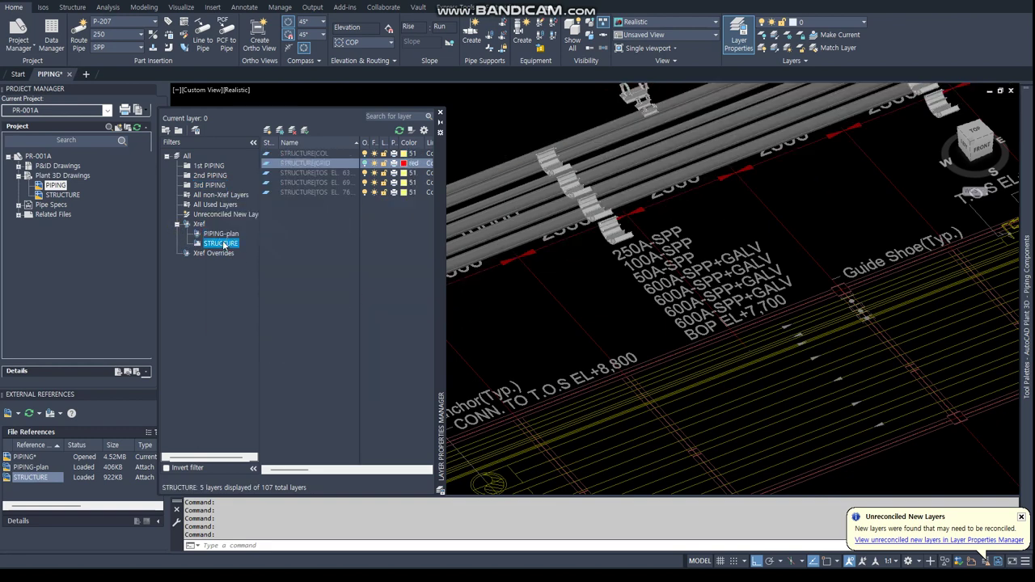
pyautogui.click(377, 153)
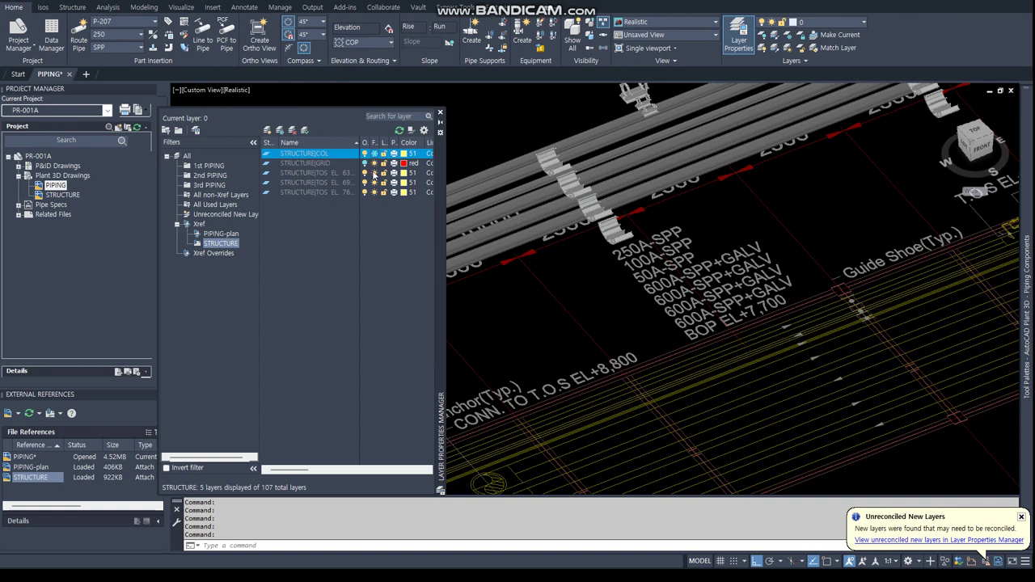
pyautogui.click(374, 173)
pyautogui.click(374, 193)
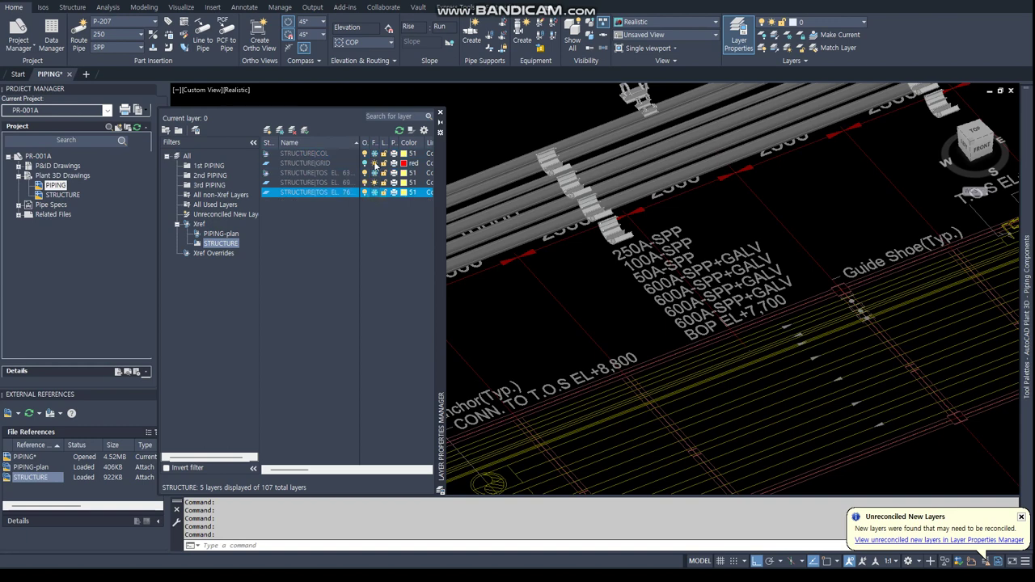
pyautogui.click(439, 114)
pyautogui.keyDown('shift'); pyautogui.moveTo(532, 316); pyautogui.dragTo(553, 249, button='middle'); pyautogui.keyUp('shift')
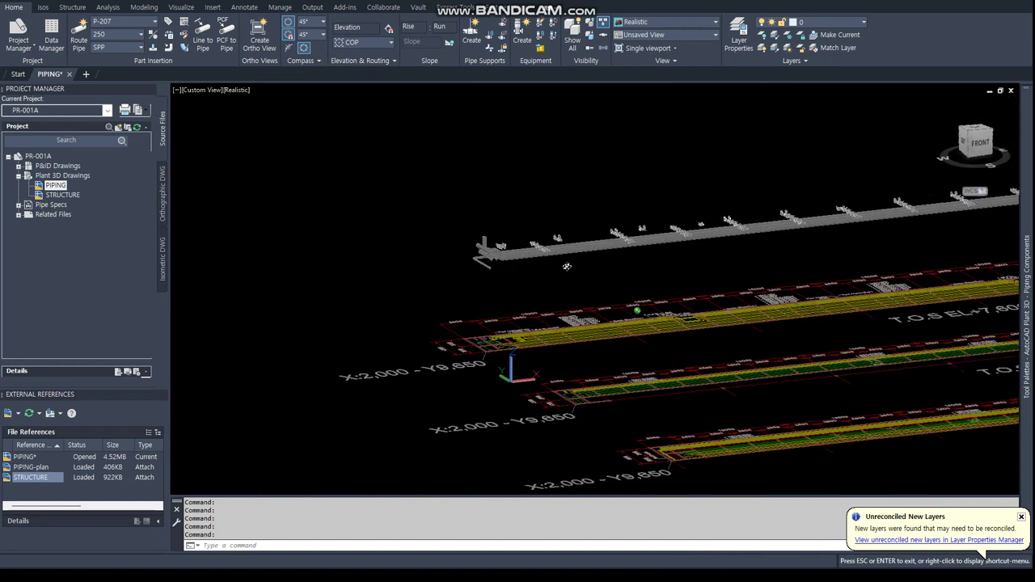
# Window-select the pipes and extend the selection to all connected parts
pyautogui.press('Escape')
pyautogui.press('Escape')
pyautogui.press('Escape')
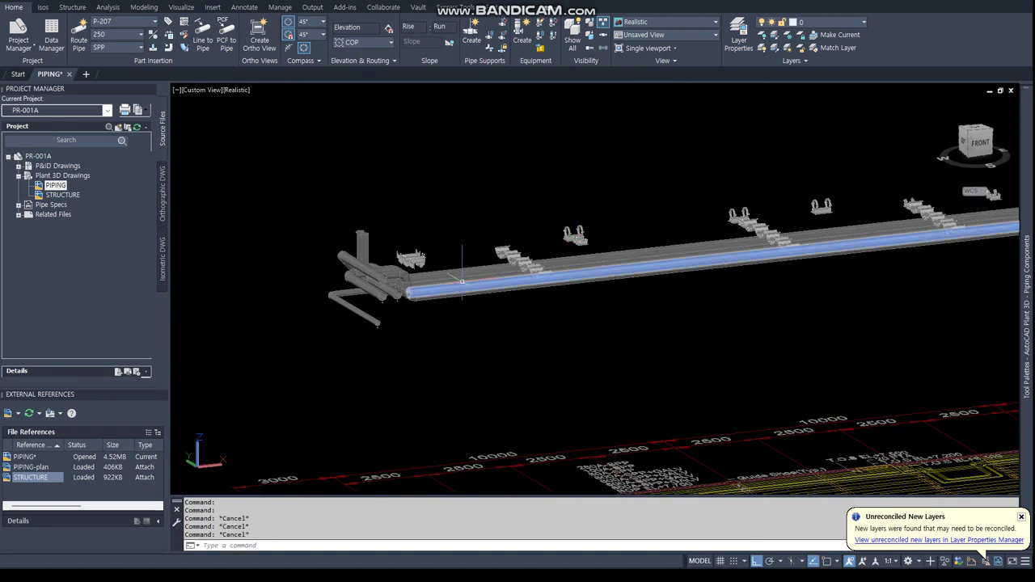
pyautogui.click(487, 345)
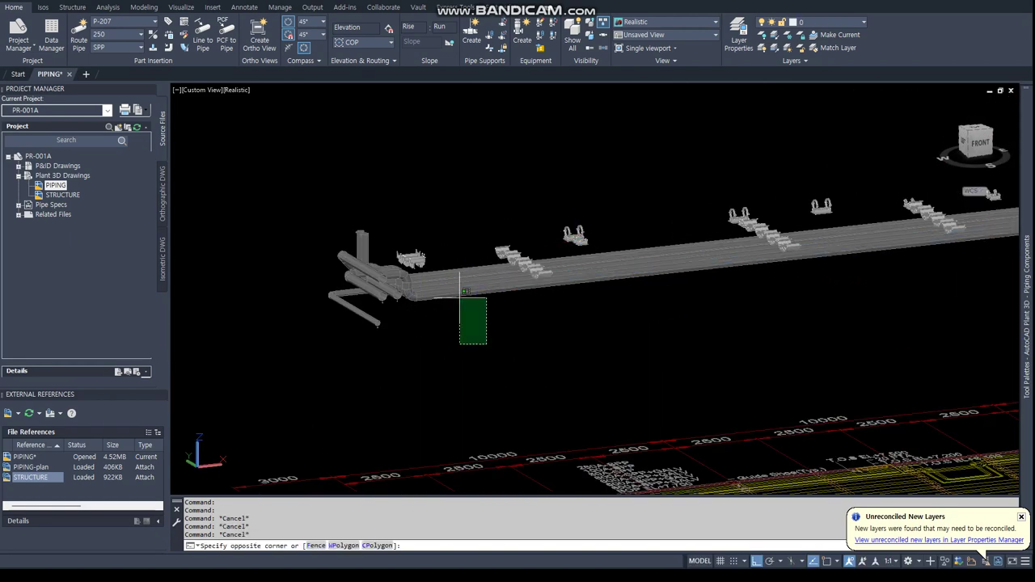
pyautogui.click(465, 241)
pyautogui.rightClick(474, 229)
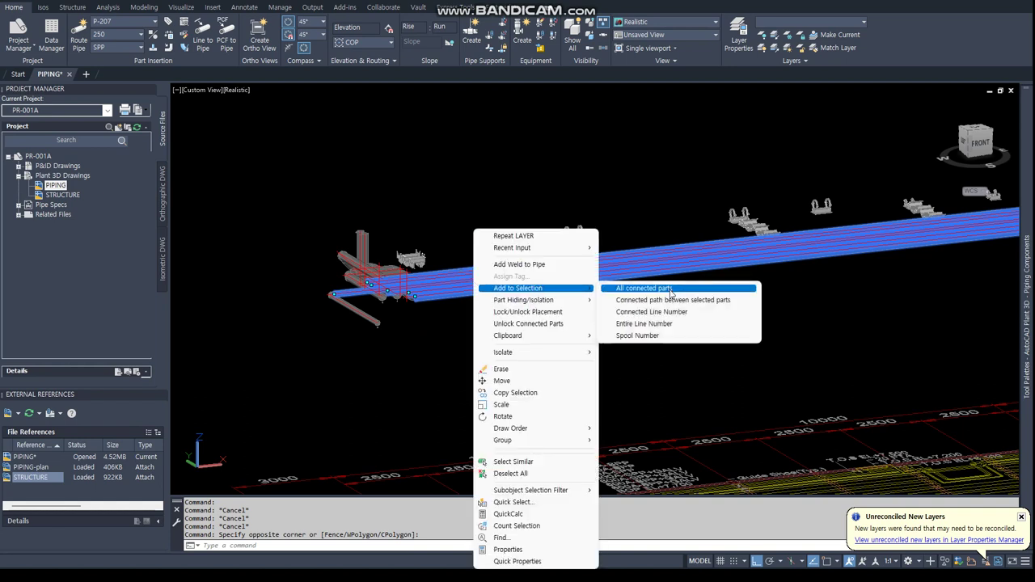
pyautogui.click(670, 289)
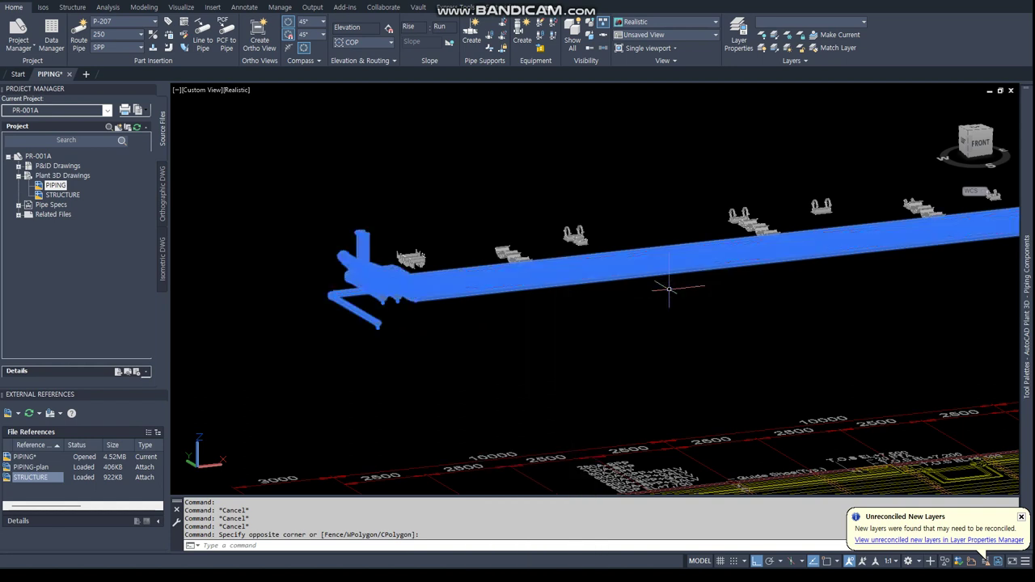
# Hide the 254 connected piping parts and view the remaining supports from the front
pyautogui.click(591, 27)
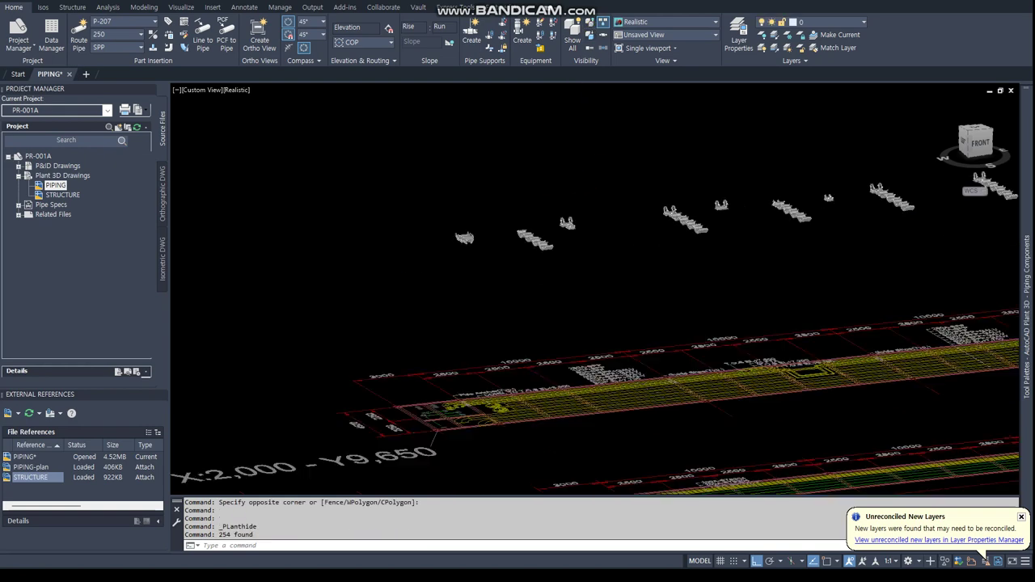
pyautogui.moveTo(647, 388)
pyautogui.mouseDown(button='middle')
pyautogui.moveTo(725, 218)
pyautogui.moveTo(515, 276)
pyautogui.mouseUp(button='middle')
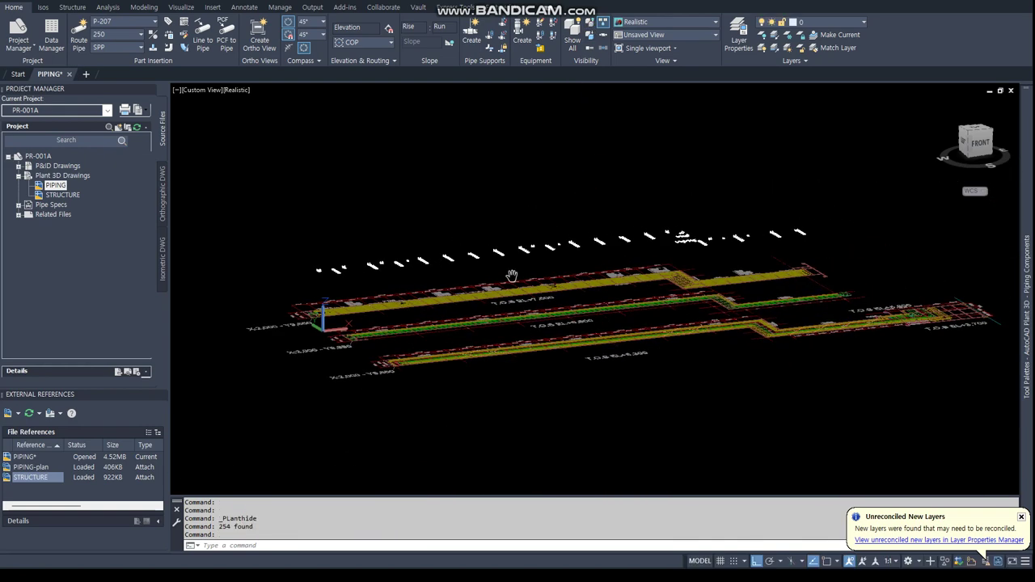
pyautogui.click(980, 146)
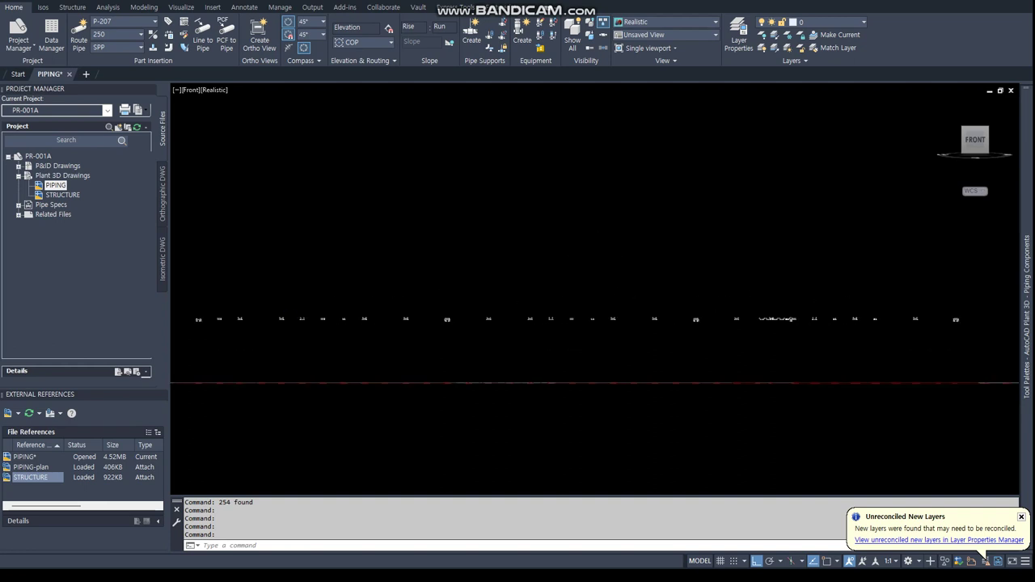
# Add the pipe supports' layers to the 3rd PIPING layer group by windowing the supports
pyautogui.scroll(1, 595, 256)
pyautogui.press('Return')
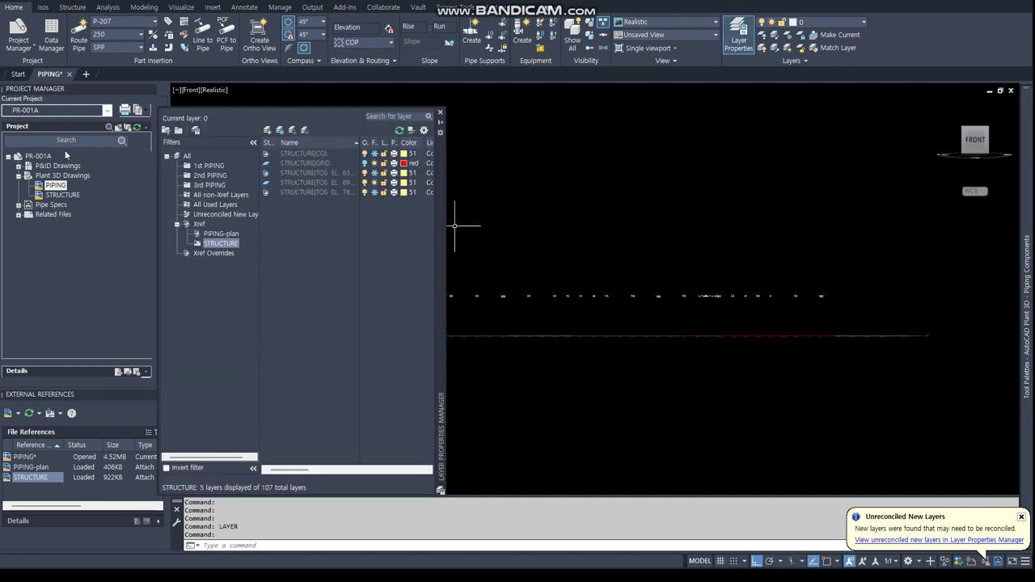
pyautogui.click(216, 185)
pyautogui.rightClick(220, 188)
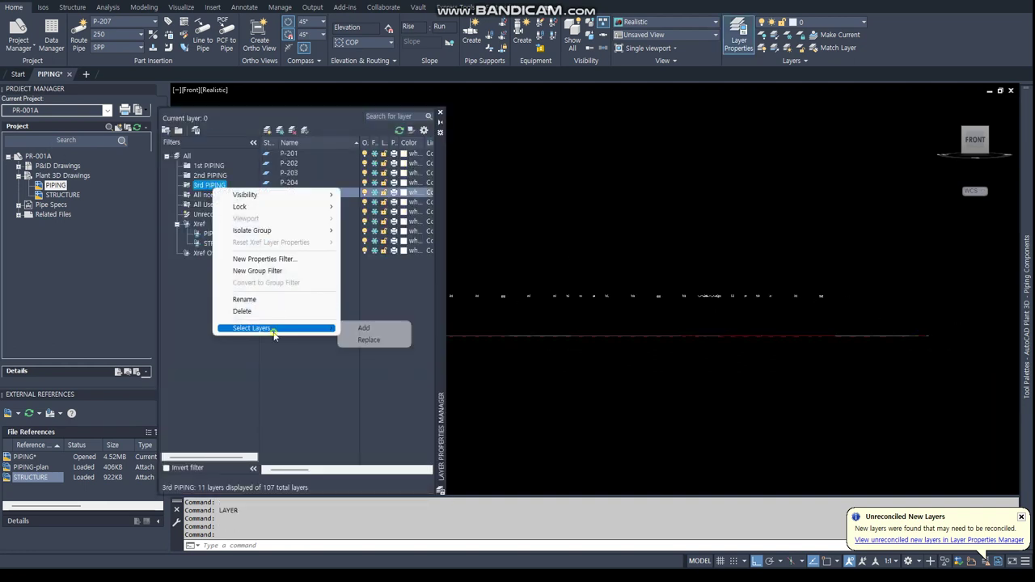
pyautogui.click(374, 333)
pyautogui.scroll(-4, 477, 305)
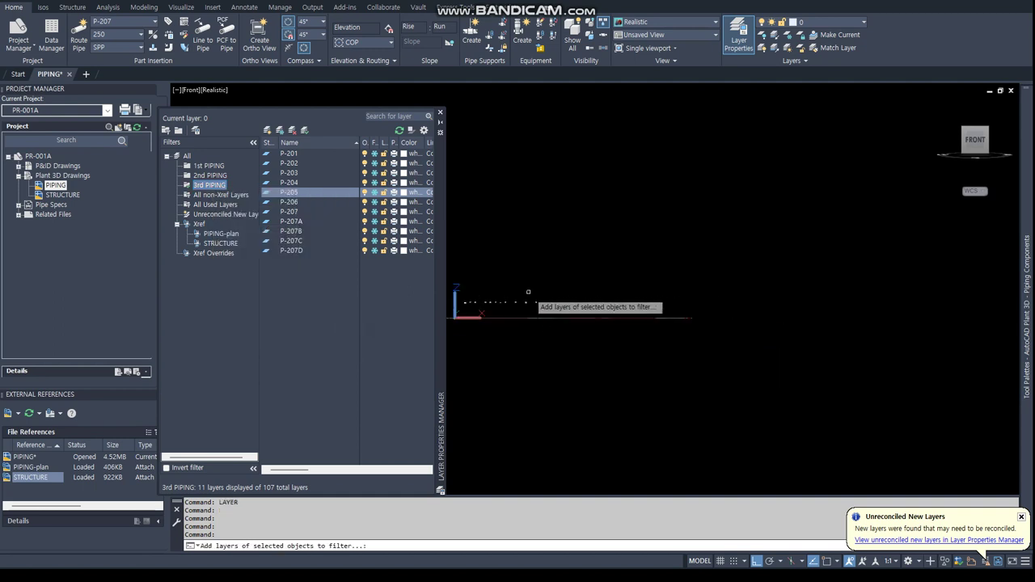
pyautogui.click(640, 302)
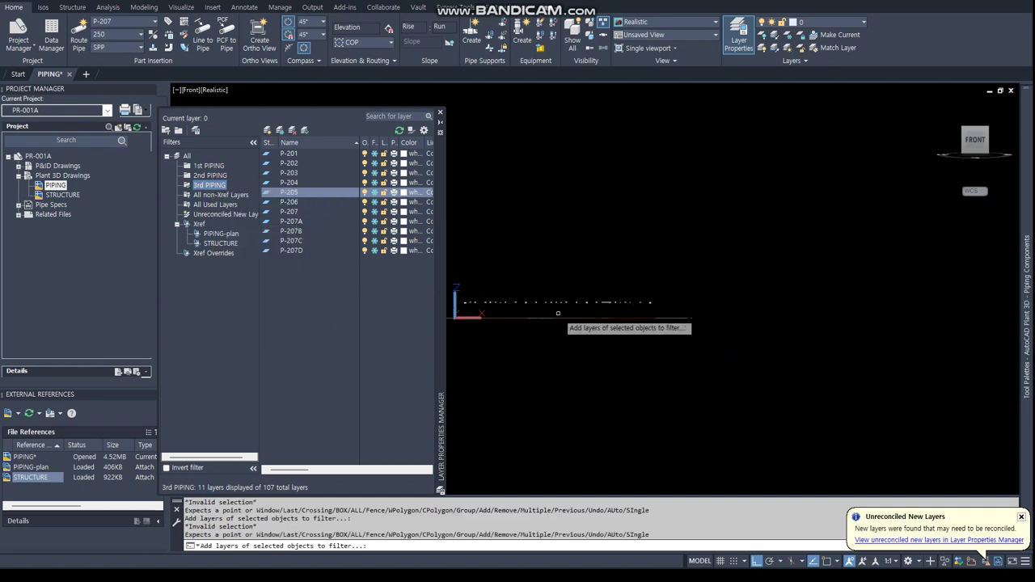
pyautogui.moveTo(661, 307); pyautogui.dragTo(474, 249)
pyautogui.click(663, 309)
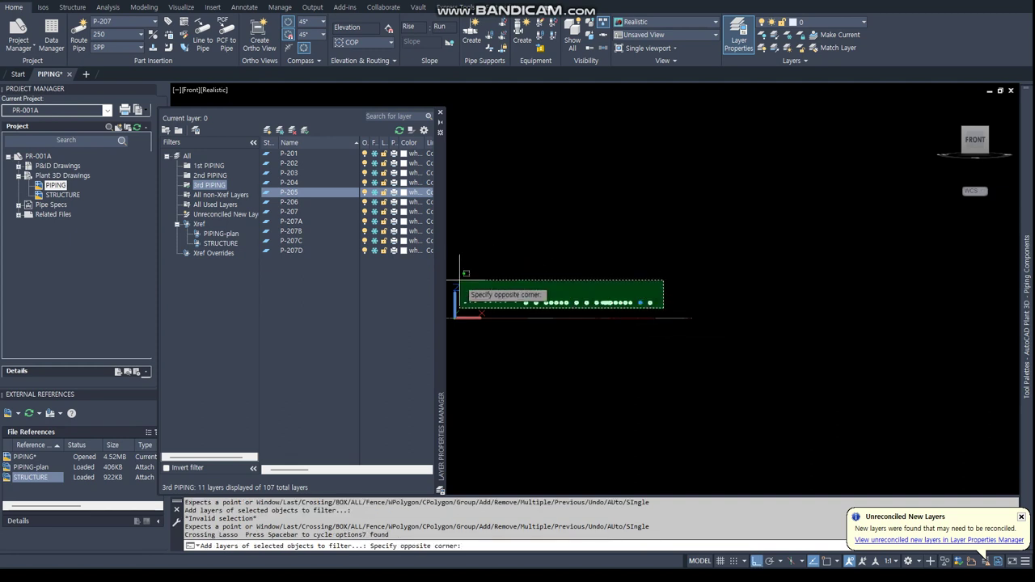
pyautogui.click(455, 279)
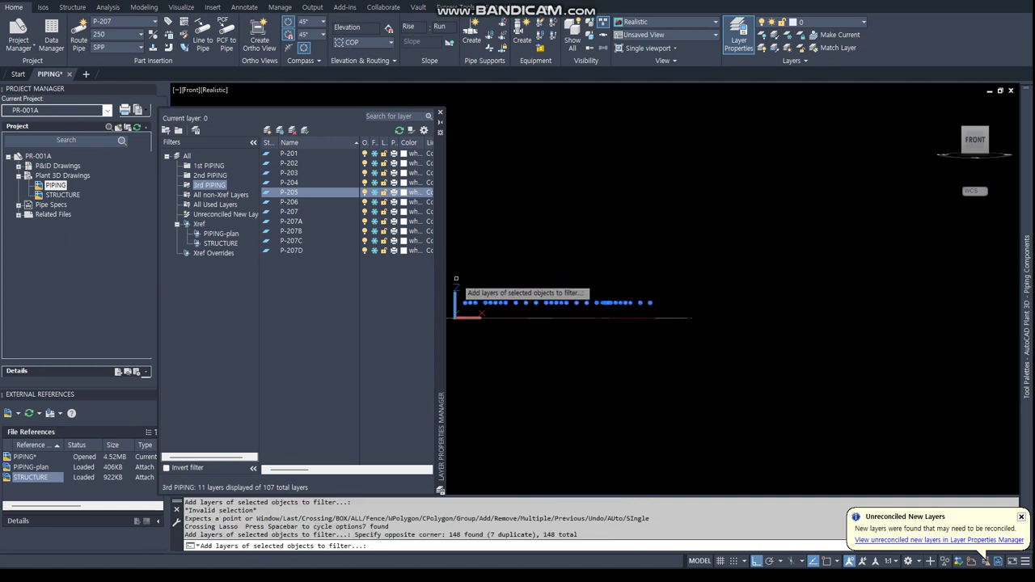
# Thaw the 3rd PIPING group and show all hidden plant objects again
pyautogui.click(213, 187)
pyautogui.rightClick(213, 187)
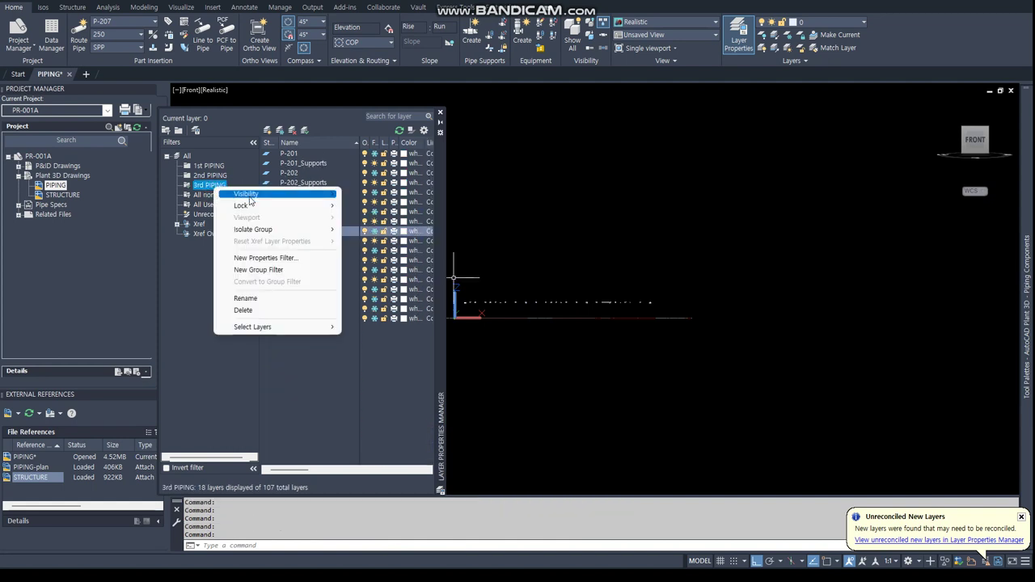
pyautogui.click(370, 218)
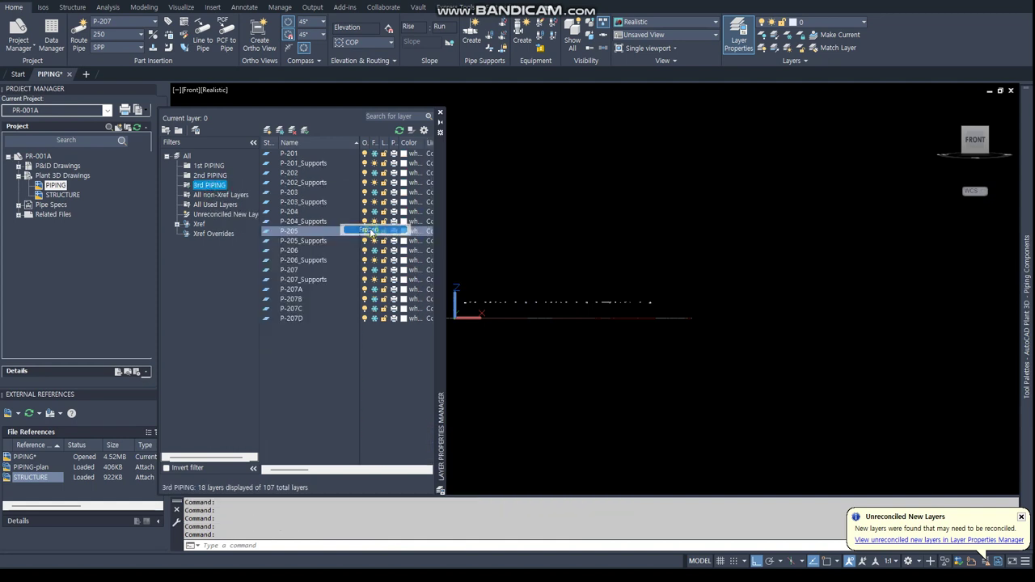
pyautogui.click(574, 39)
pyautogui.click(440, 112)
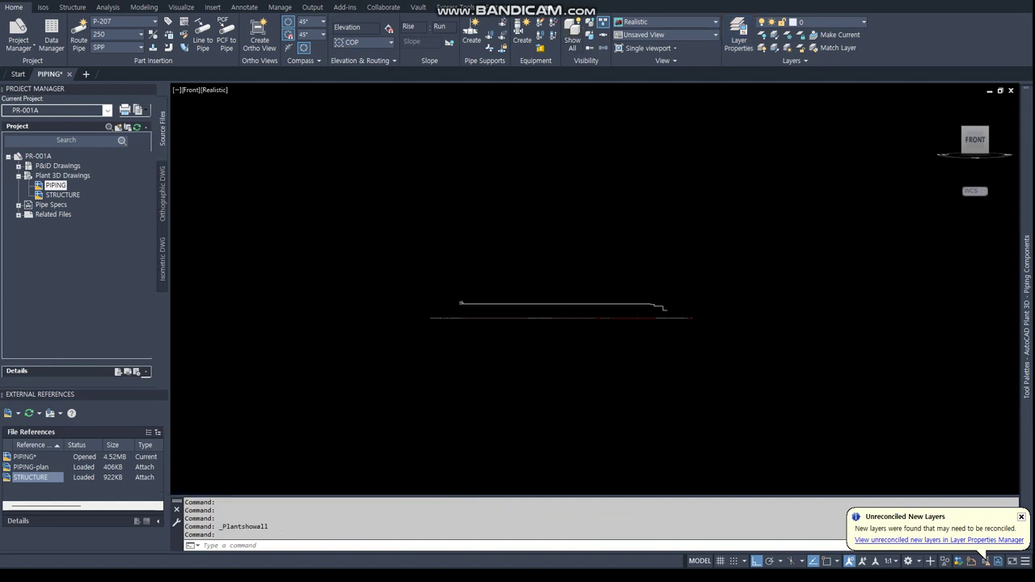
pyautogui.scroll(5, 437, 307)
pyautogui.moveTo(431, 307)
pyautogui.keyDown('shift'); pyautogui.mouseDown(button='middle')
pyautogui.moveTo(435, 339)
pyautogui.moveTo(425, 339)
pyautogui.mouseUp(button='middle'); pyautogui.keyUp('shift')
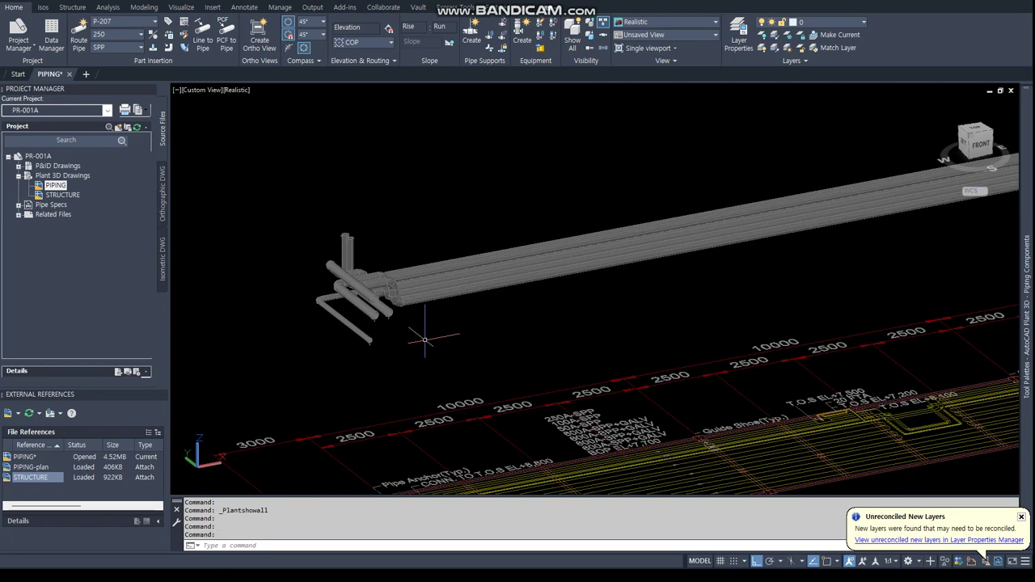
# Thaw the STRUCTURE reference's column layer and turn its grid layer back on
pyautogui.write('la')
pyautogui.press('Return')
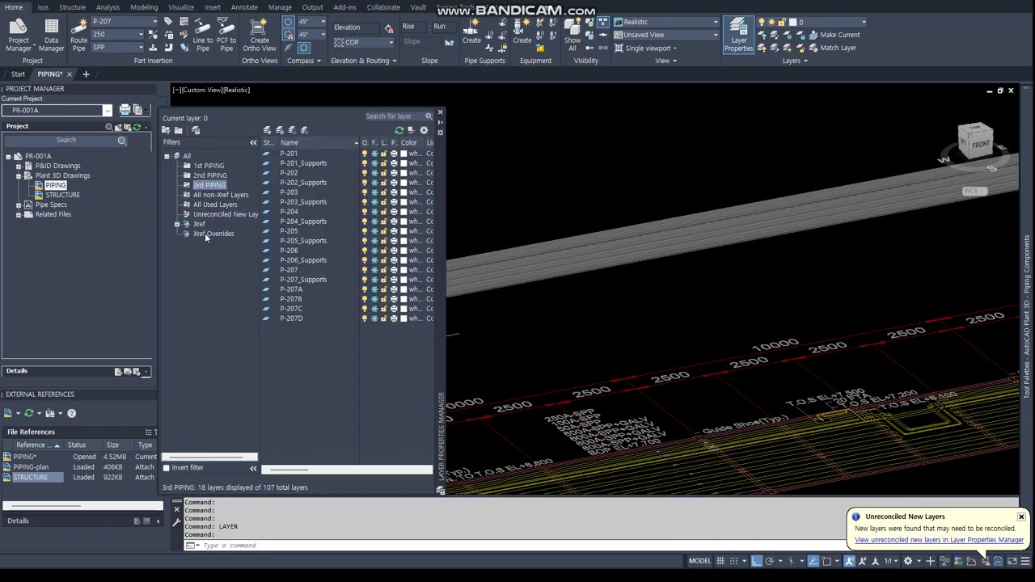
pyautogui.click(177, 225)
pyautogui.click(219, 242)
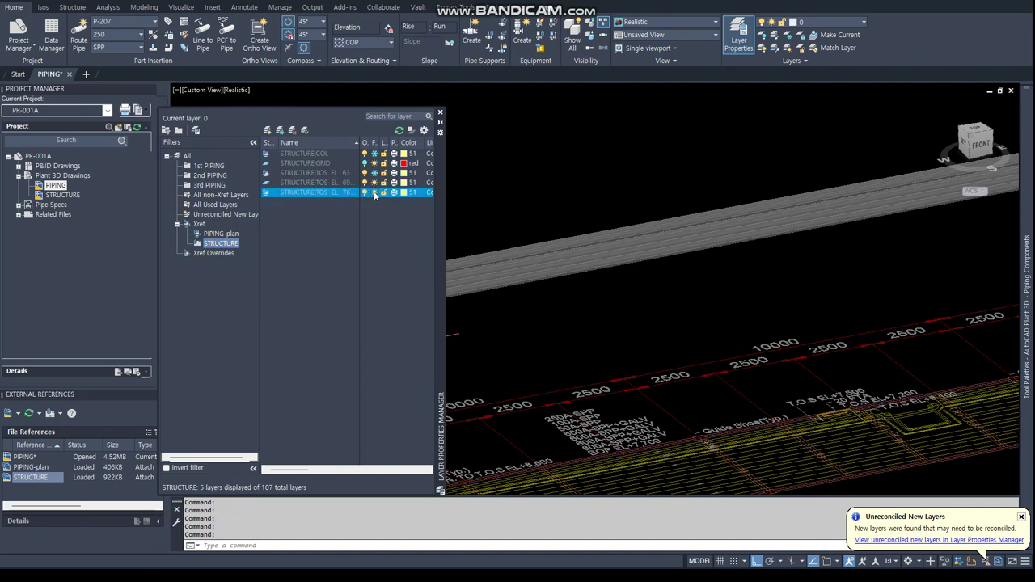
pyautogui.click(376, 174)
pyautogui.click(374, 155)
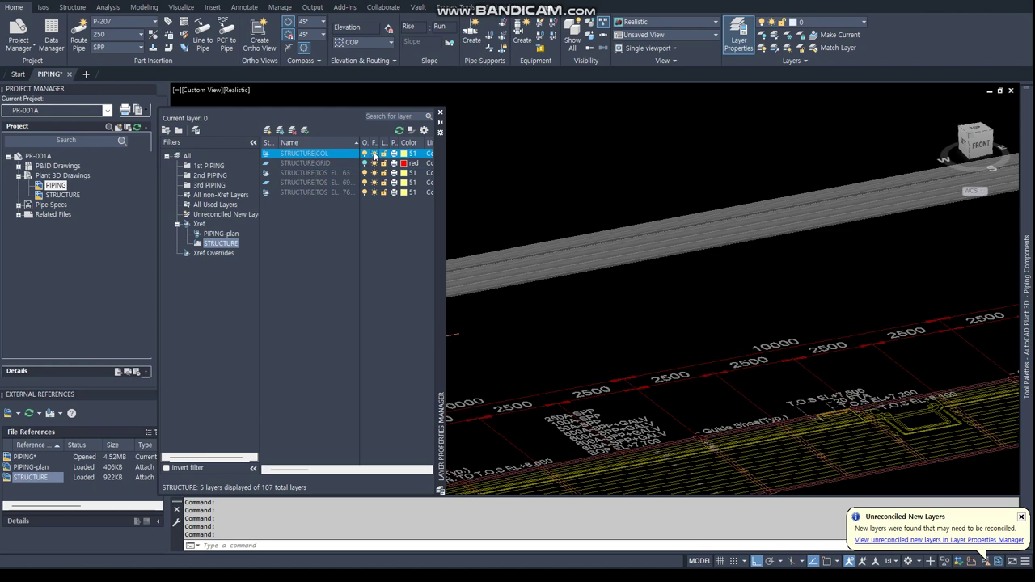
pyautogui.click(365, 164)
pyautogui.click(440, 114)
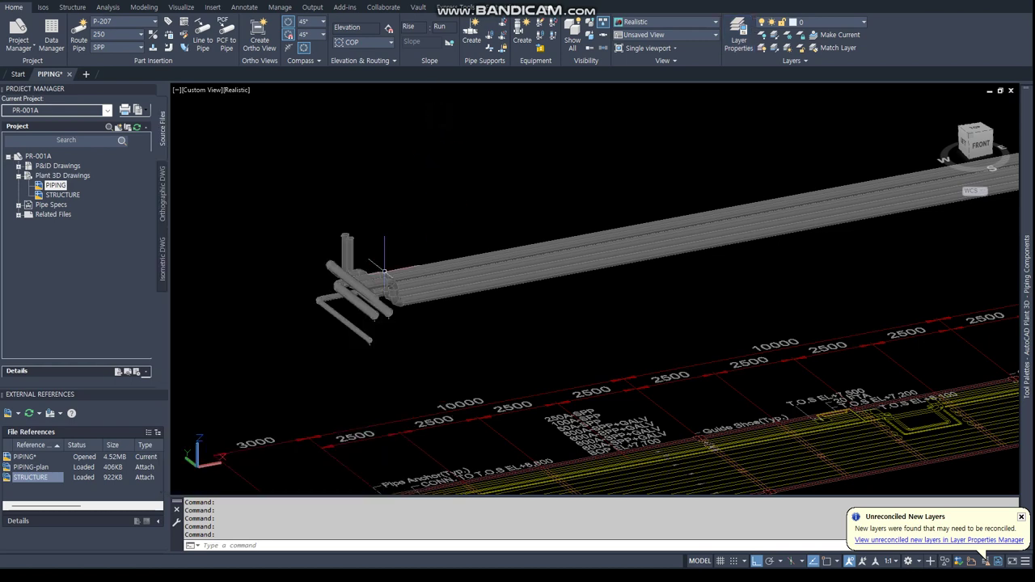
# Switch to plan view, show all hidden objects, and orbit into a tilted 3D view
pyautogui.write('plan')
pyautogui.press('Return')
pyautogui.press('Return')
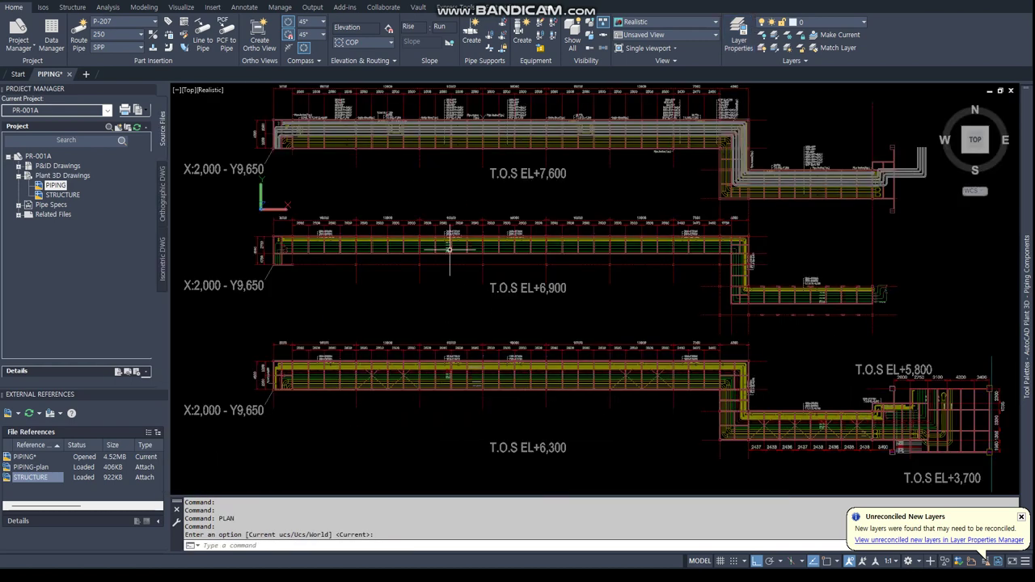
pyautogui.click(577, 38)
pyautogui.keyDown('shift'); pyautogui.moveTo(453, 388); pyautogui.dragTo(332, 209, button='middle'); pyautogui.keyUp('shift')
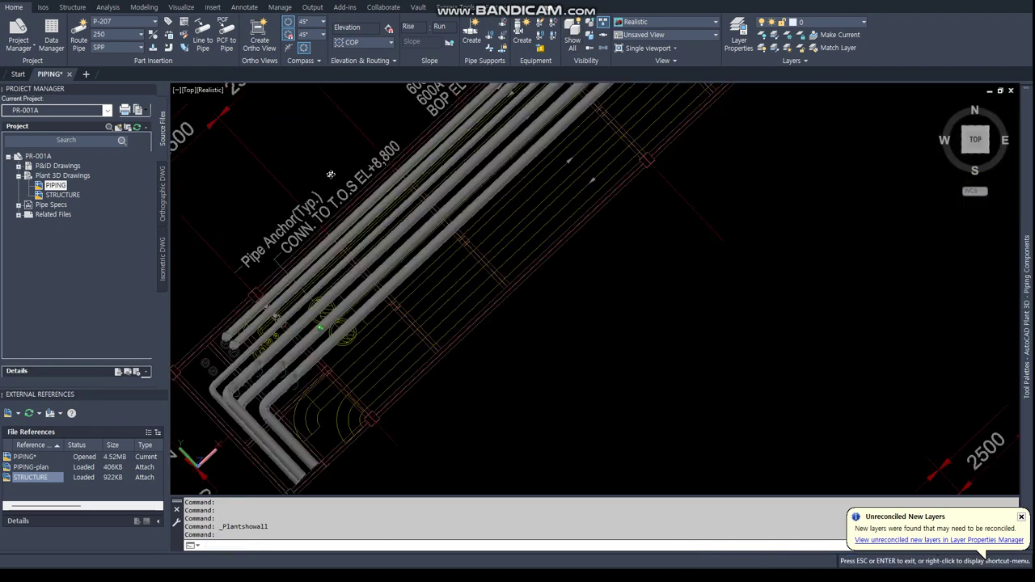
pyautogui.keyDown('shift'); pyautogui.moveTo(306, 371); pyautogui.dragTo(295, 338, button='middle'); pyautogui.keyUp('shift')
pyautogui.write('la')
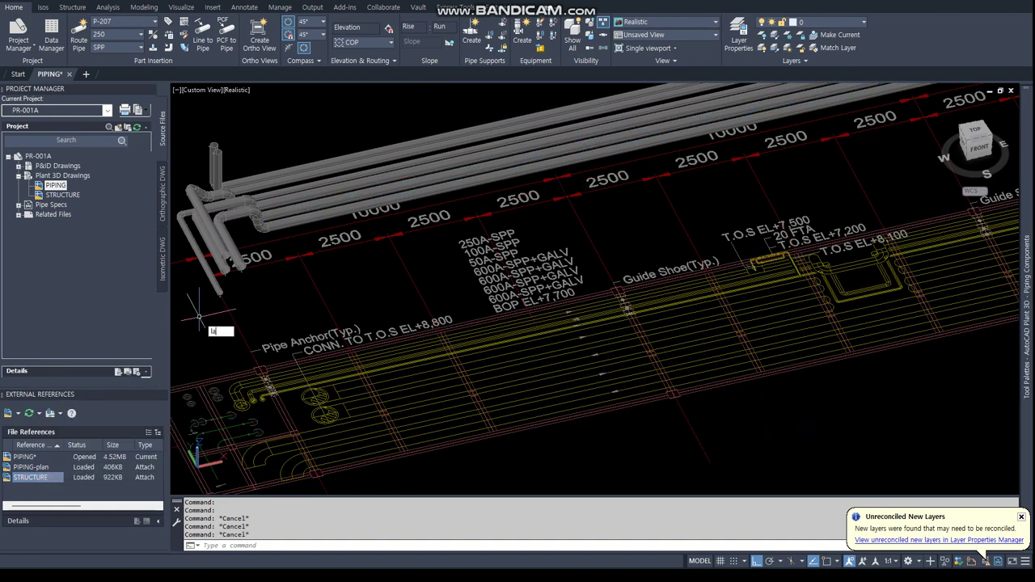
# Set the 1st PIPING layer group's visibility to Thawed
pyautogui.press('Return')
pyautogui.click(217, 243)
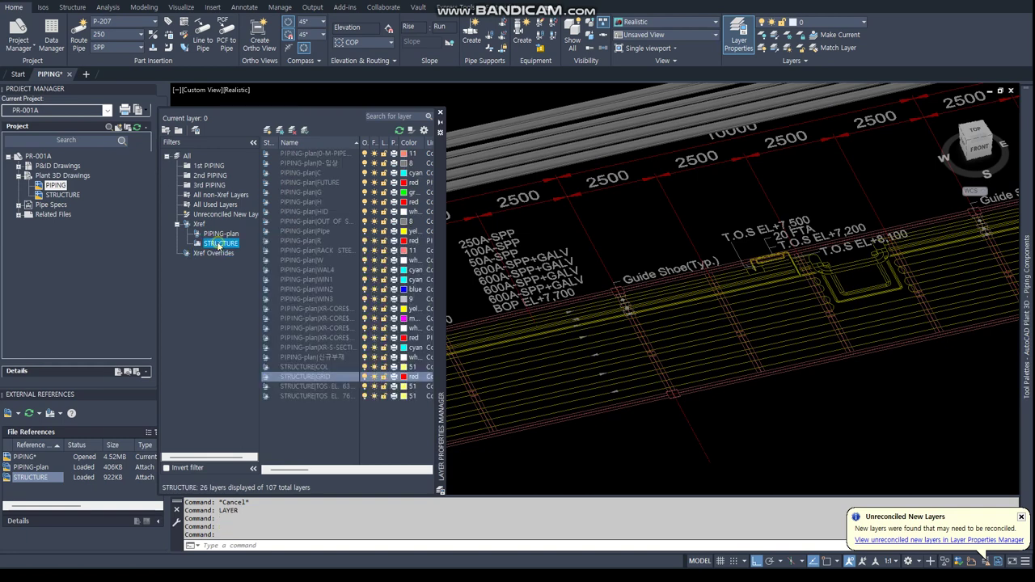
pyautogui.click(200, 186)
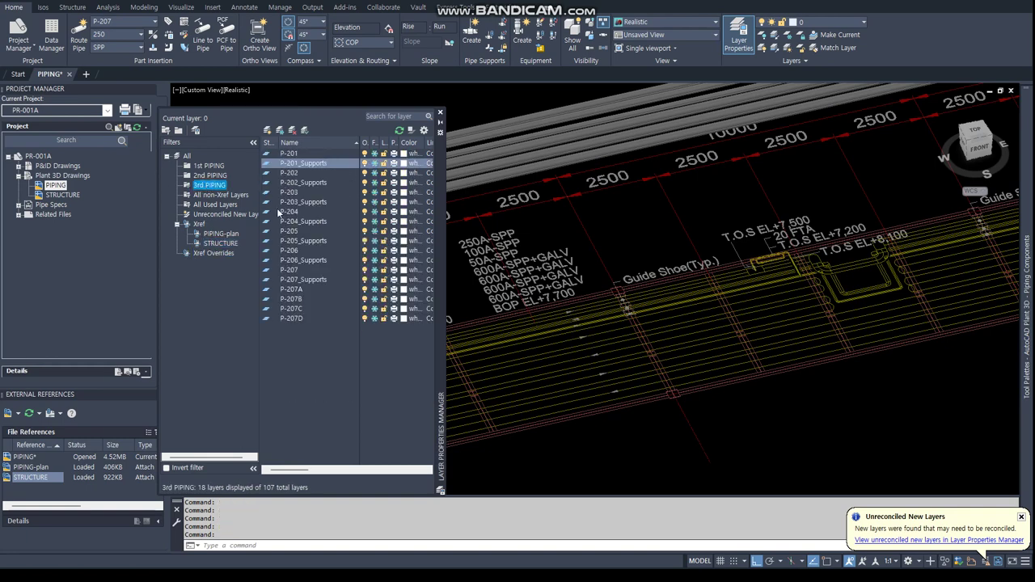
pyautogui.click(209, 166)
pyautogui.rightClick(212, 167)
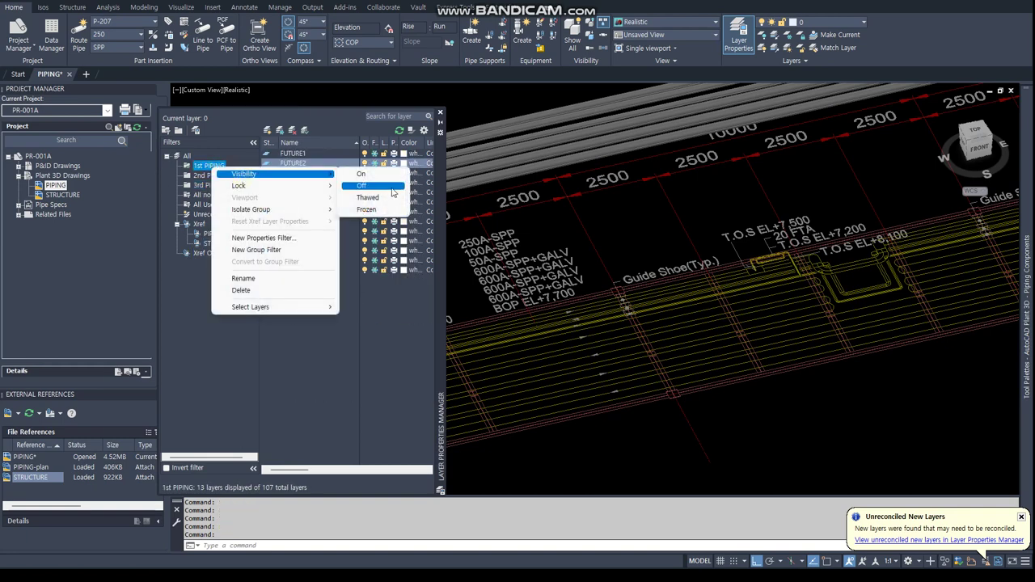
pyautogui.click(370, 198)
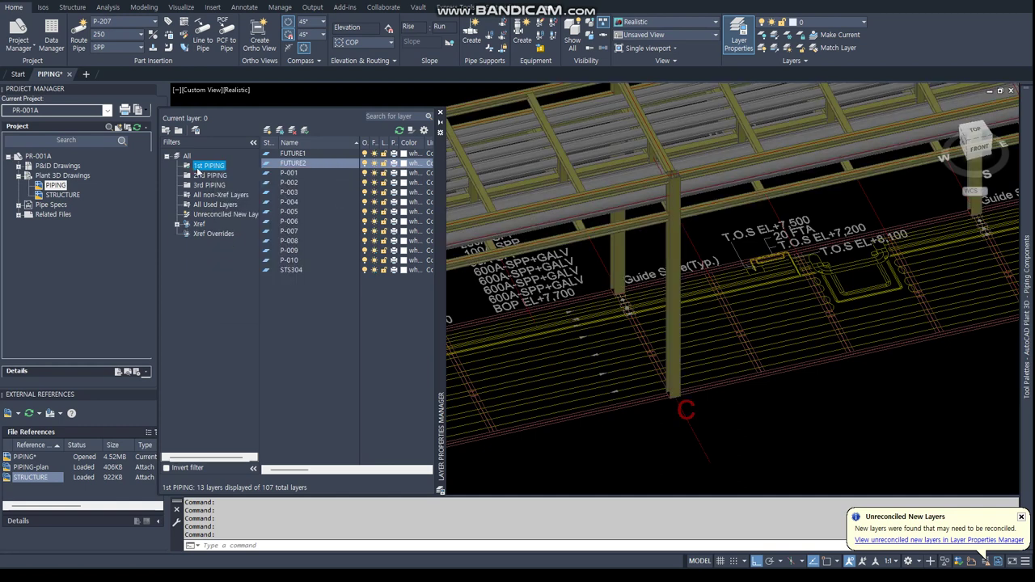
# Make layer 0 the current layer and select the STS304 layer
pyautogui.click(600, 232)
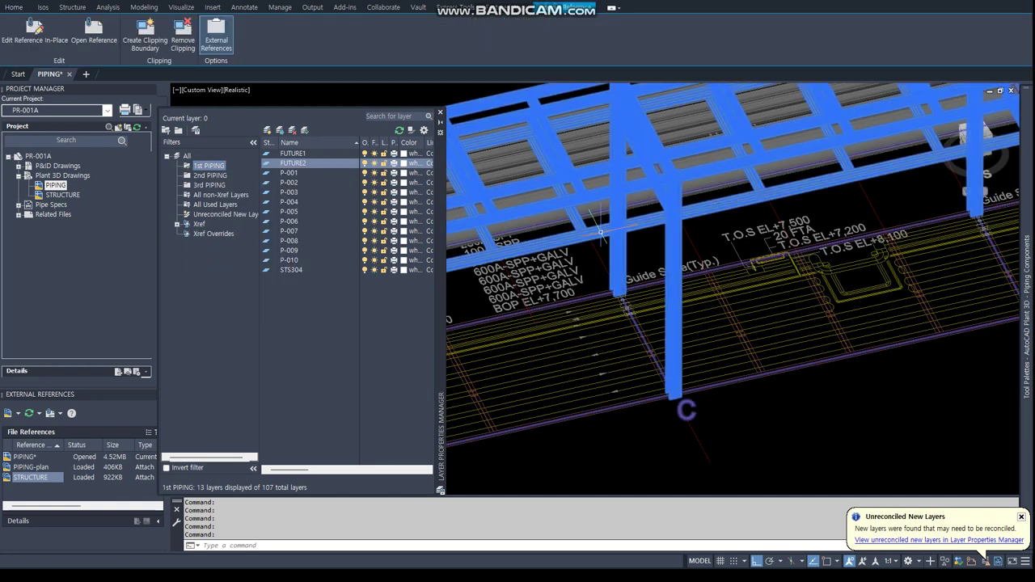
pyautogui.click(19, 12)
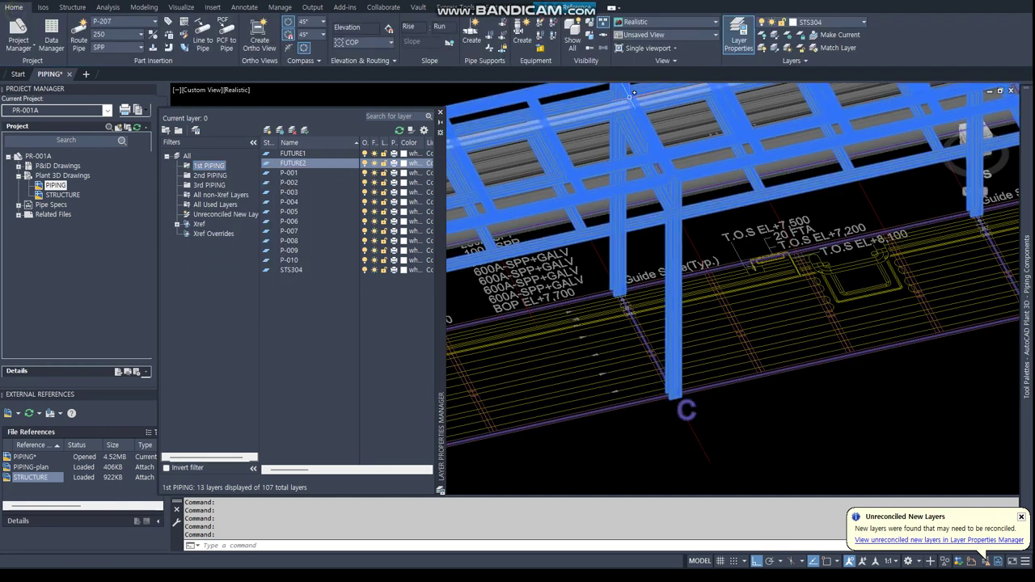
pyautogui.click(844, 23)
pyautogui.click(828, 39)
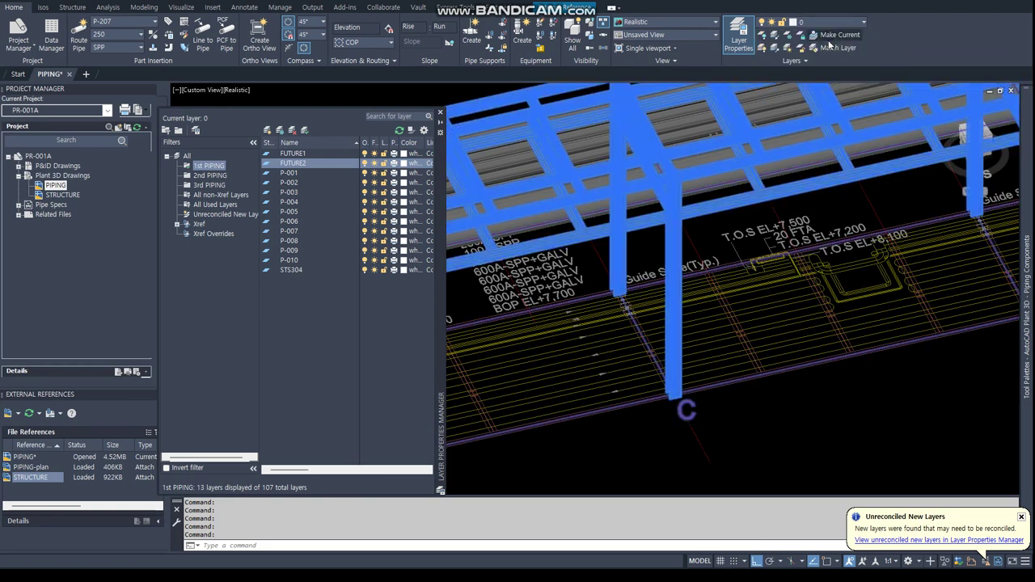
pyautogui.press('Escape')
pyautogui.press('Escape')
pyautogui.click(306, 270)
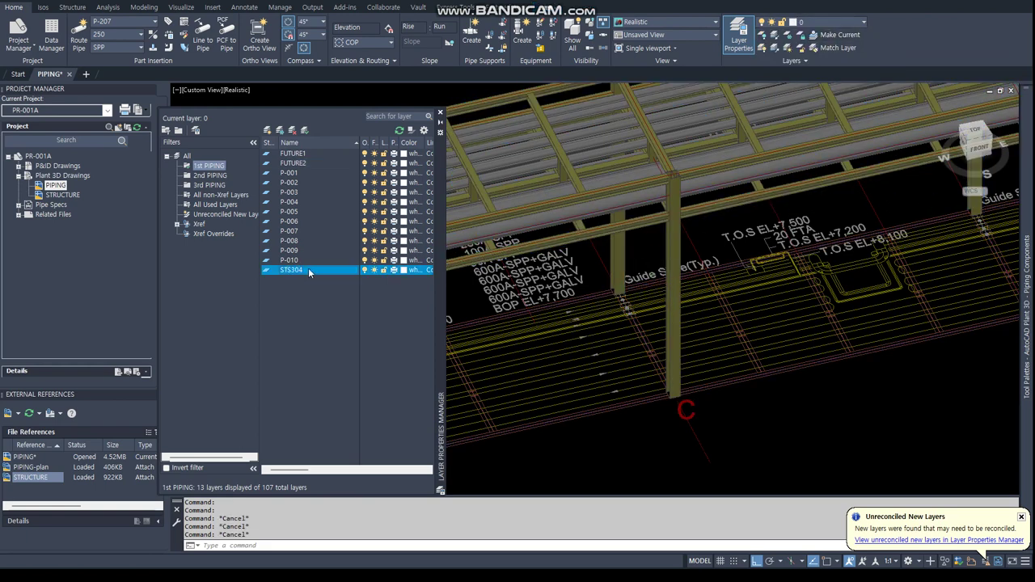
# Delete the STS304 layer and change the 1st PIPING group's visibility
pyautogui.rightClick(278, 273)
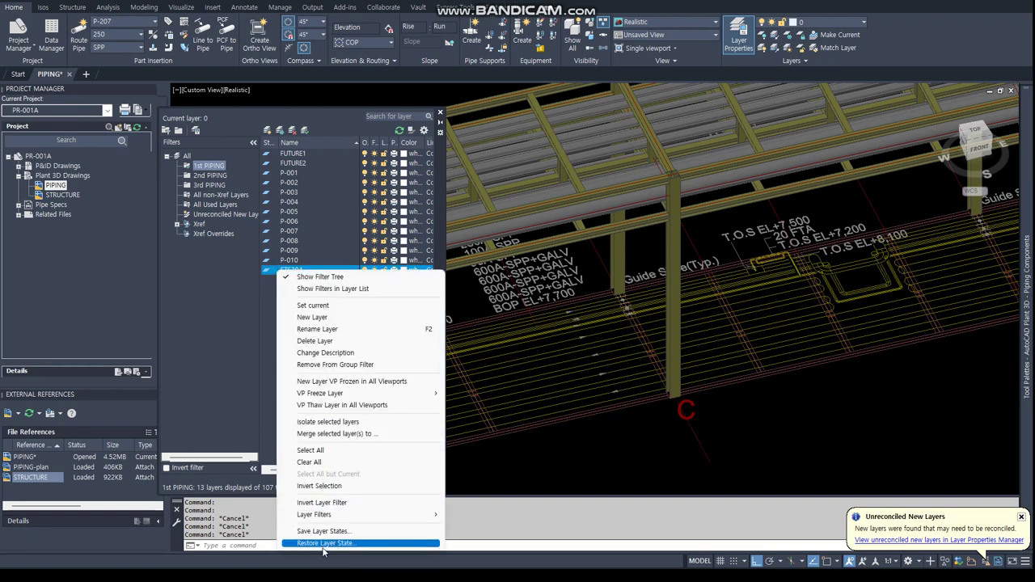
pyautogui.click(266, 304)
pyautogui.press('Delete')
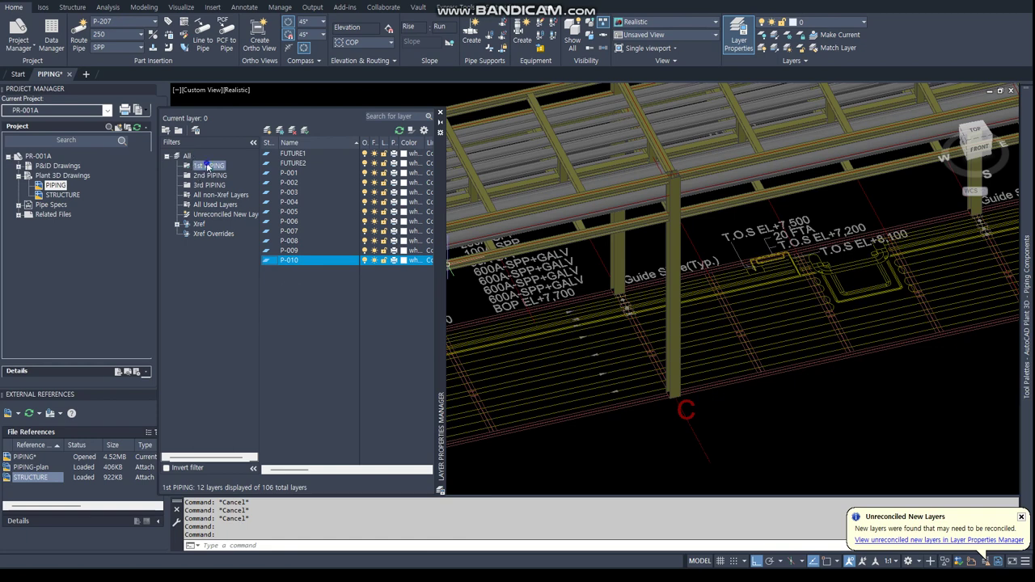
pyautogui.rightClick(208, 167)
pyautogui.click(356, 208)
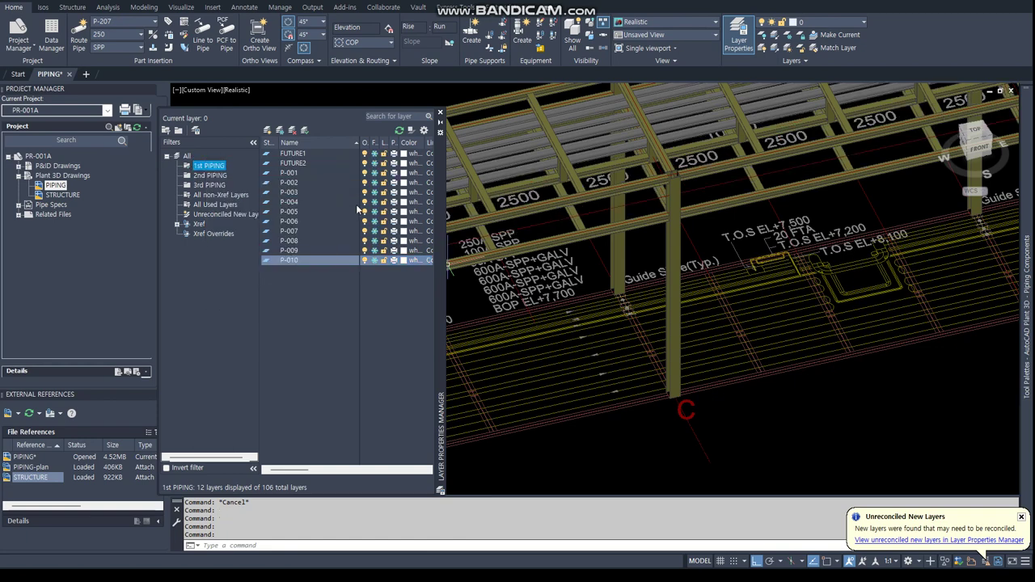
# Freeze the three STRUCTURE elevation layers to hide the upper steel
pyautogui.click(220, 243)
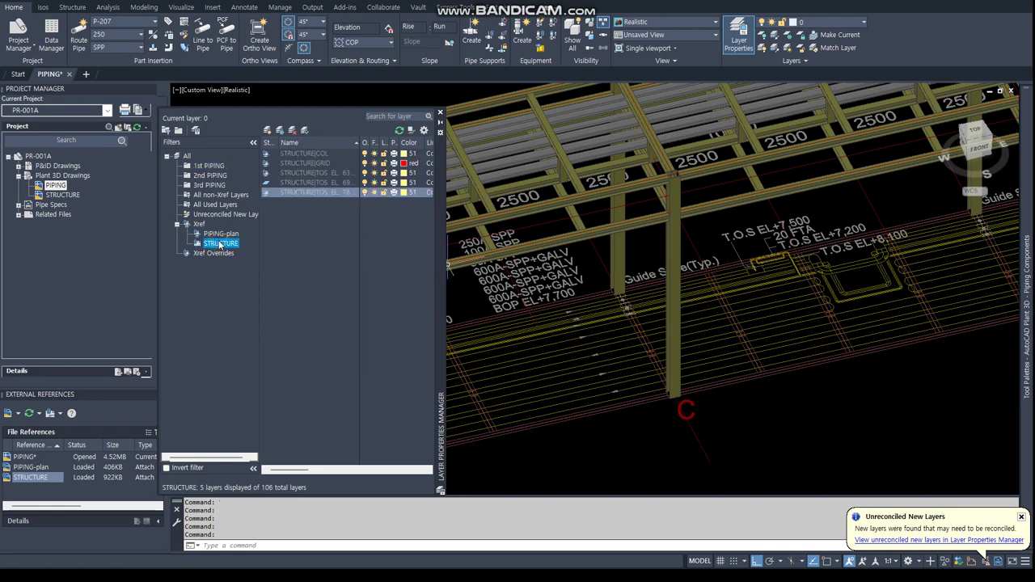
pyautogui.click(375, 154)
pyautogui.click(374, 162)
pyautogui.click(375, 194)
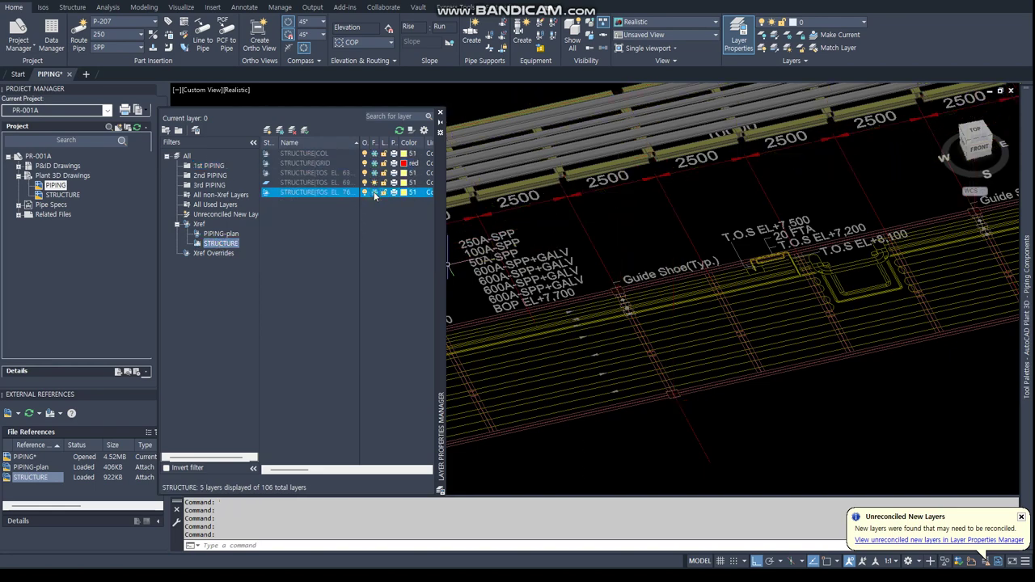
pyautogui.click(439, 112)
# Switch to plan view, zoom in, and tilt the pipe rack into 3D
pyautogui.moveTo(401, 294)
pyautogui.keyDown('shift'); pyautogui.mouseDown(button='middle')
pyautogui.moveTo(548, 268)
pyautogui.moveTo(523, 292)
pyautogui.mouseUp(button='middle'); pyautogui.keyUp('shift')
pyautogui.scroll(3, 330, 267)
pyautogui.write('plan')
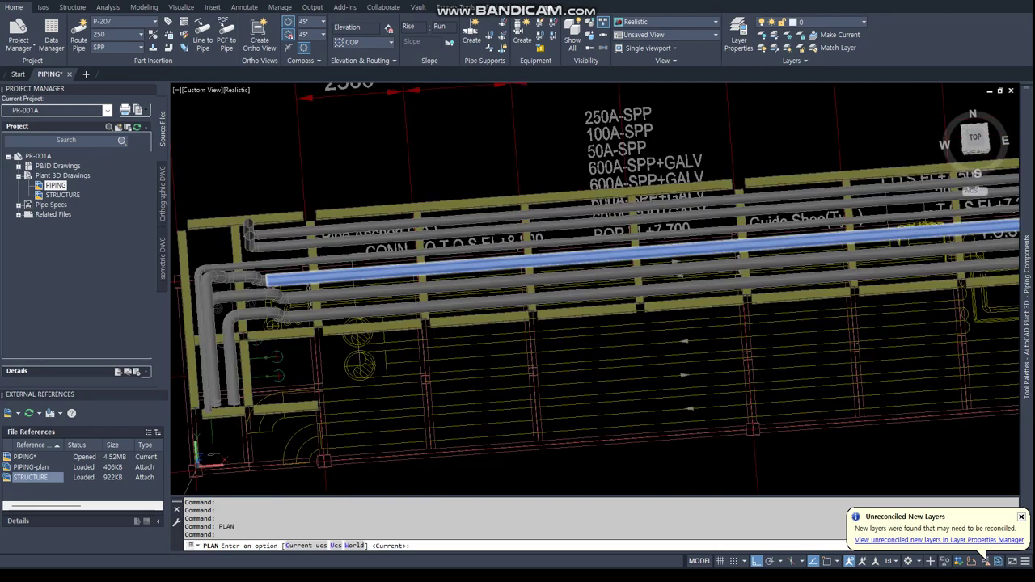
pyautogui.press('Return')
pyautogui.press('Return')
pyautogui.scroll(3, 320, 209)
pyautogui.scroll(3, 320, 210)
pyautogui.scroll(2, 319, 210)
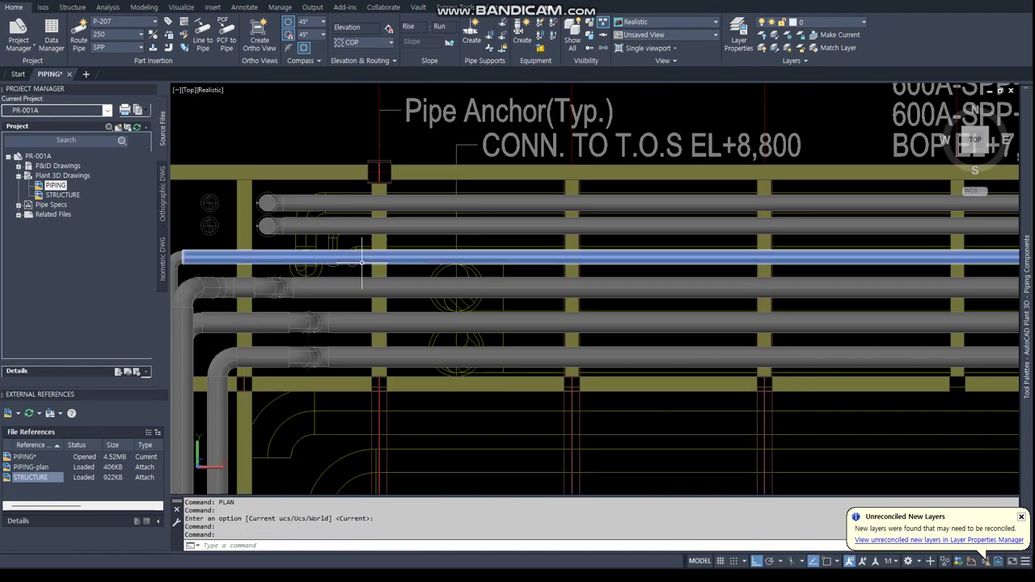
pyautogui.scroll(2, 319, 243)
pyautogui.scroll(2, 267, 300)
pyautogui.keyDown('shift'); pyautogui.moveTo(267, 299); pyautogui.dragTo(319, 213, button='middle'); pyautogui.keyUp('shift')
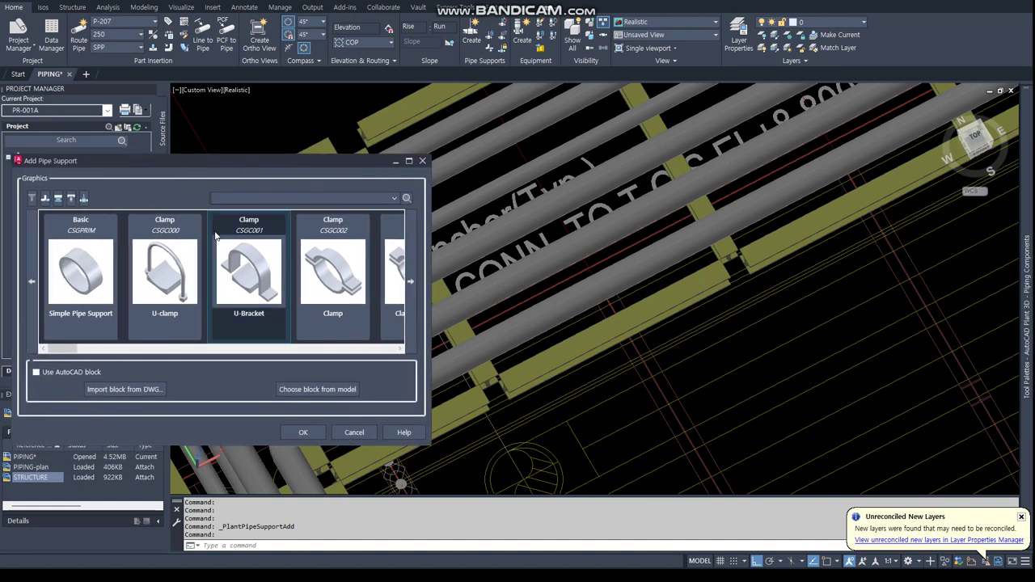
# Place a U-clamp support at the nearest point on a rack pipe, then return to plan view
pyautogui.click(172, 282)
pyautogui.click(302, 432)
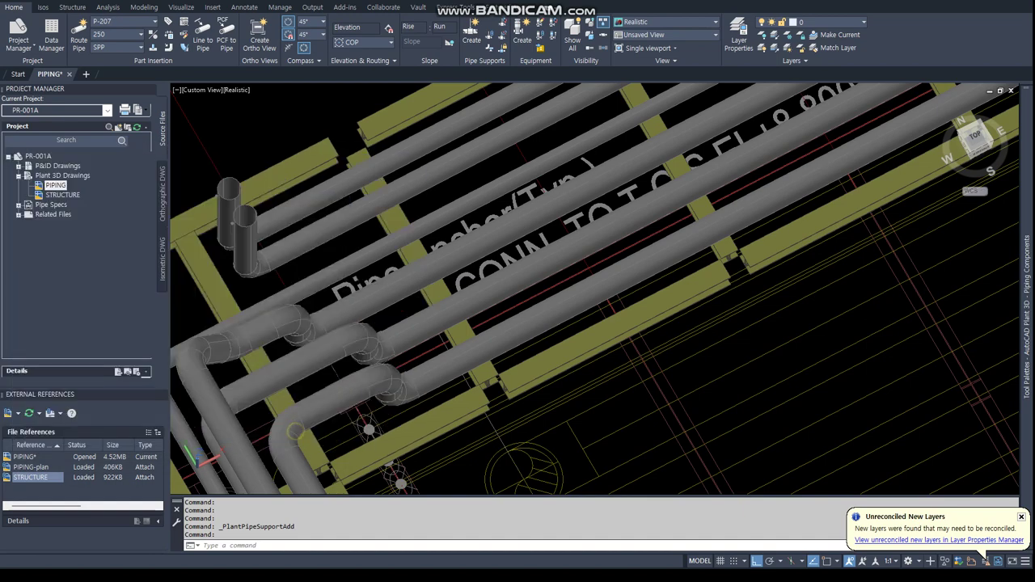
pyautogui.write('nea')
pyautogui.press('Return')
pyautogui.click(347, 196)
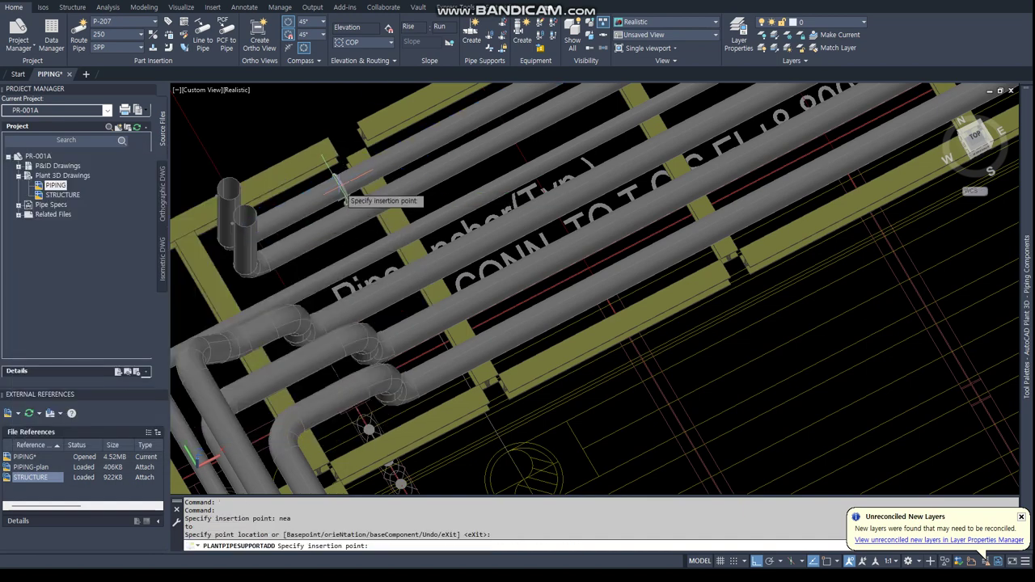
pyautogui.scroll(5, 349, 257)
pyautogui.scroll(-3, 350, 250)
pyautogui.scroll(-2, 364, 283)
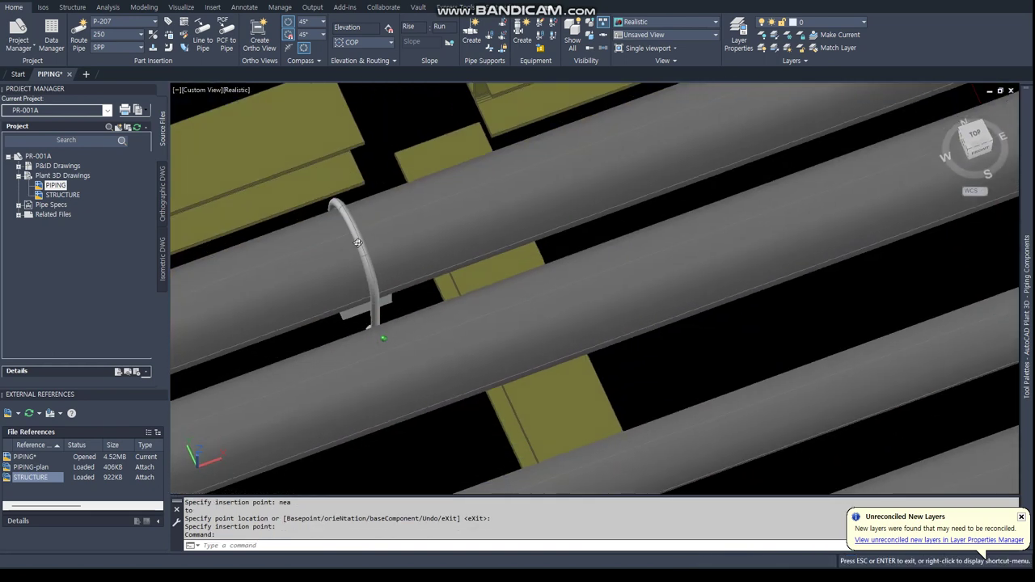
pyautogui.press('Escape')
pyautogui.write('pla')
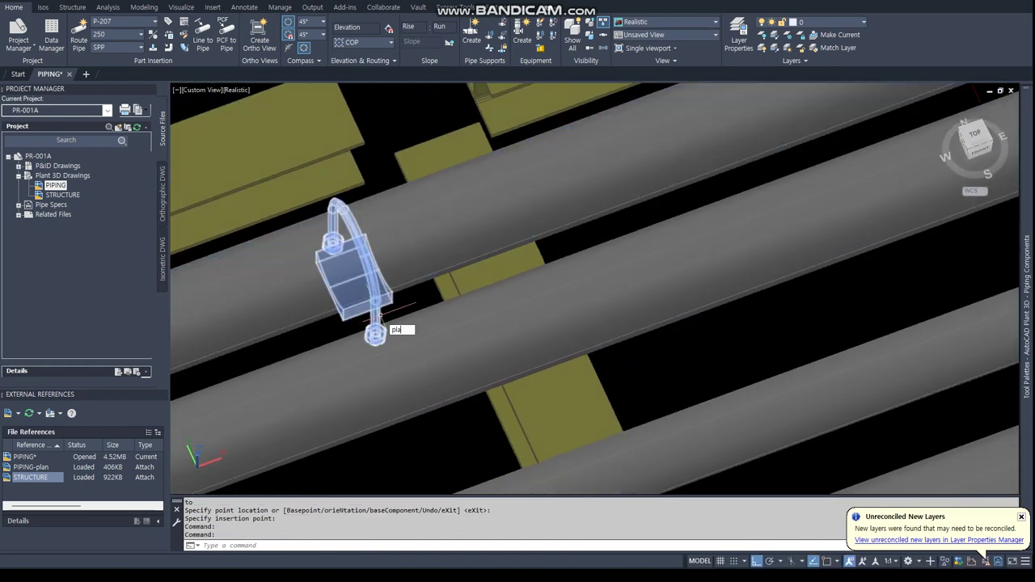
pyautogui.write('n')
pyautogui.press('Return')
pyautogui.press('Return')
pyautogui.press('Return')
# Measure the distance from the support's node perpendicular to the rack beam
pyautogui.scroll(2, 315, 135)
pyautogui.press('Escape')
pyautogui.press('Escape')
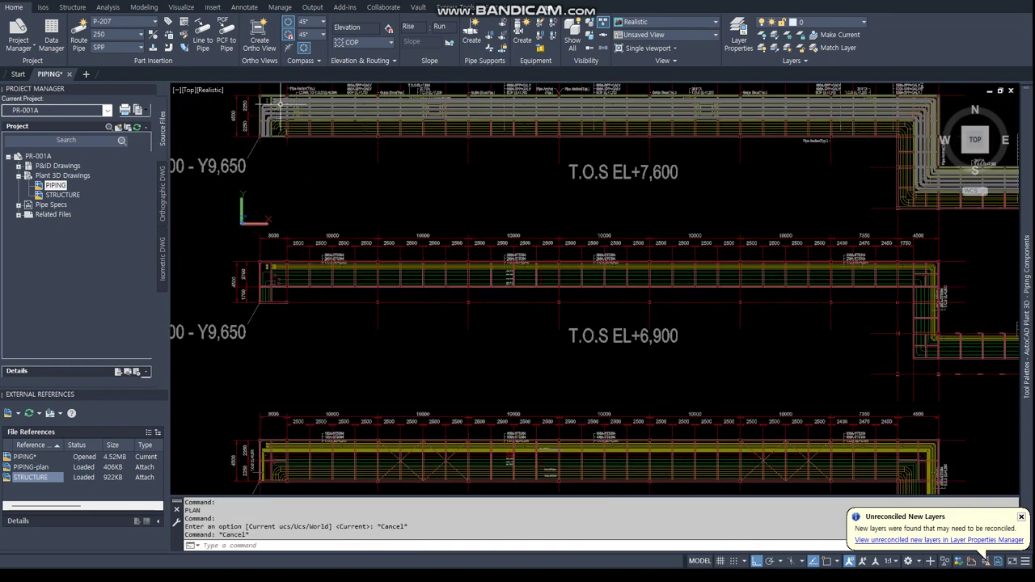
pyautogui.scroll(5, 311, 154)
pyautogui.moveTo(294, 139)
pyautogui.mouseDown(button='middle')
pyautogui.moveTo(310, 169)
pyautogui.moveTo(322, 261)
pyautogui.mouseUp(button='middle')
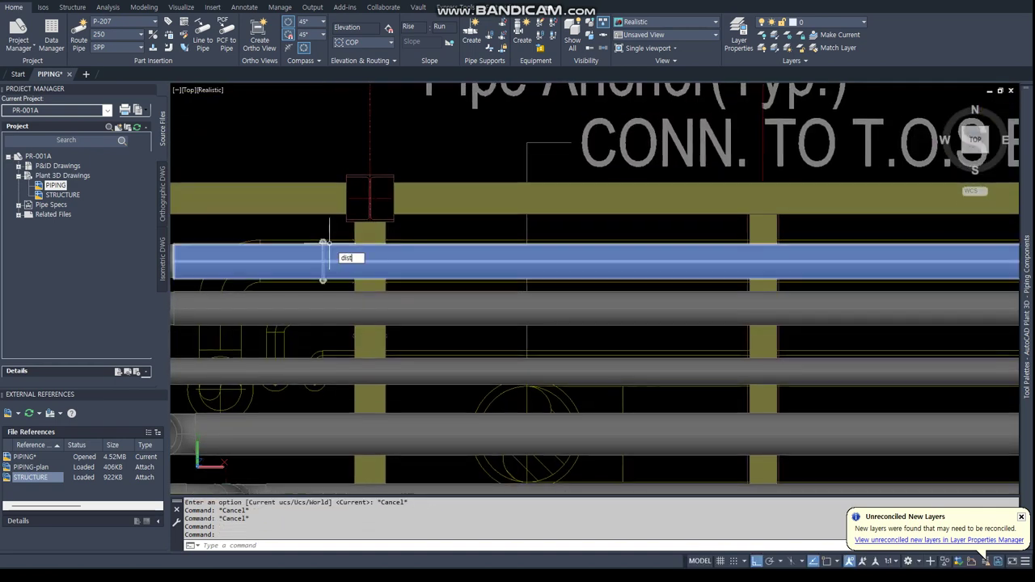
pyautogui.write('di')
pyautogui.press('Return')
pyautogui.write('nod')
pyautogui.press('Return')
pyautogui.click(323, 261)
pyautogui.write('per')
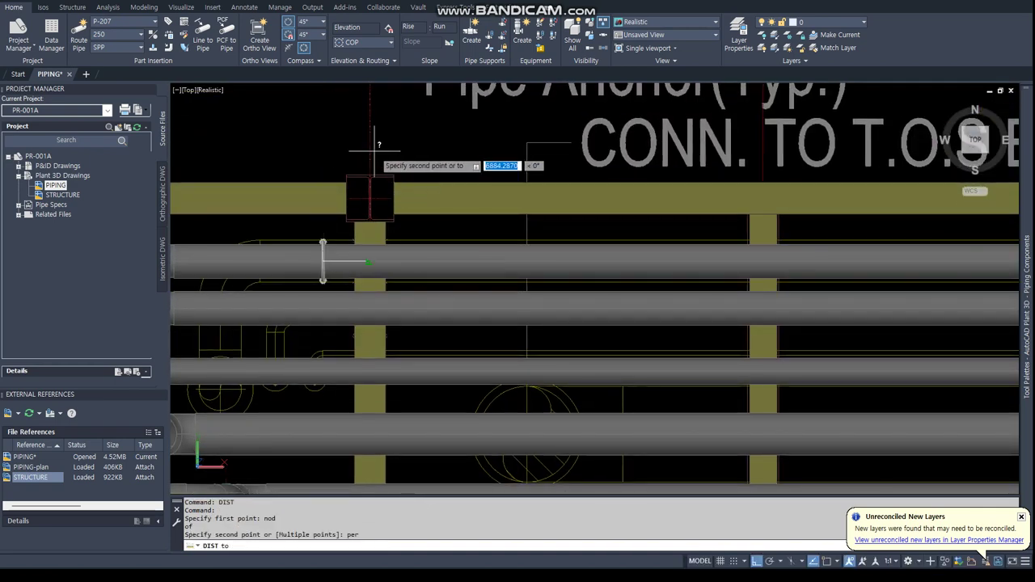
pyautogui.press('Return')
pyautogui.click(356, 167)
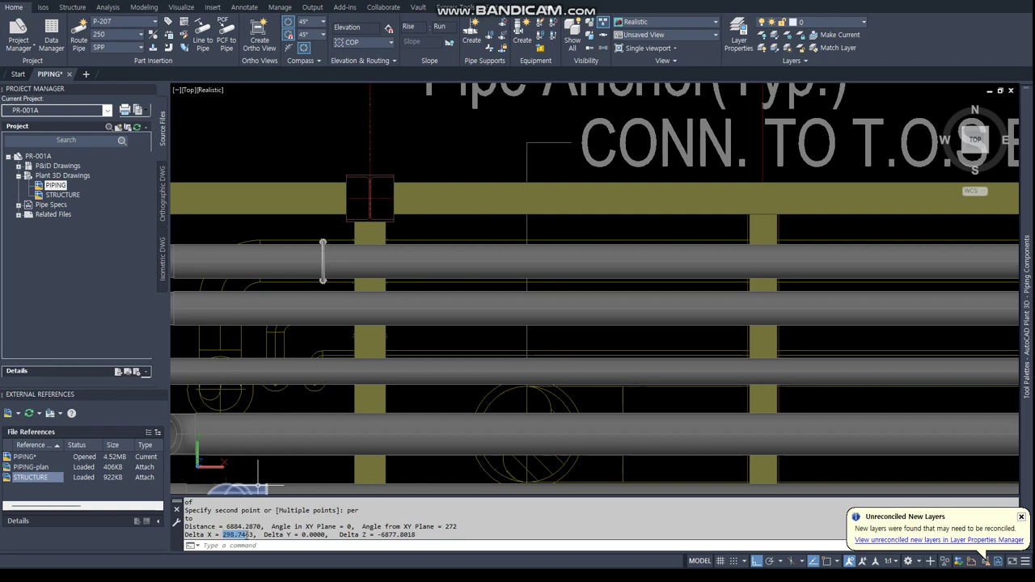
# Move the U-clamp support 298.7463 along the pipe onto the rack beam
pyautogui.click(322, 261)
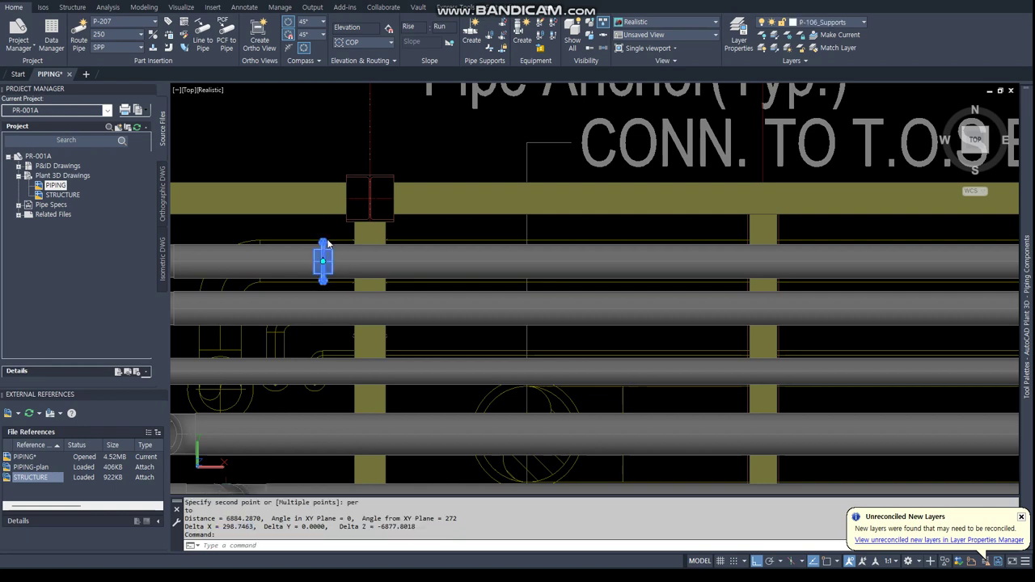
pyautogui.rightClick(324, 260)
pyautogui.click(353, 364)
pyautogui.click(322, 261)
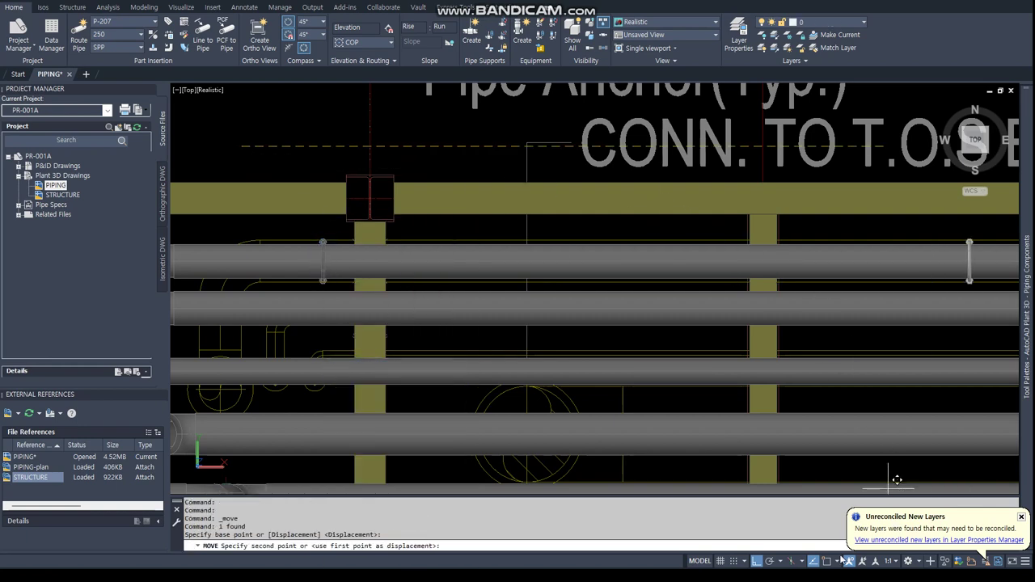
pyautogui.click(368, 267)
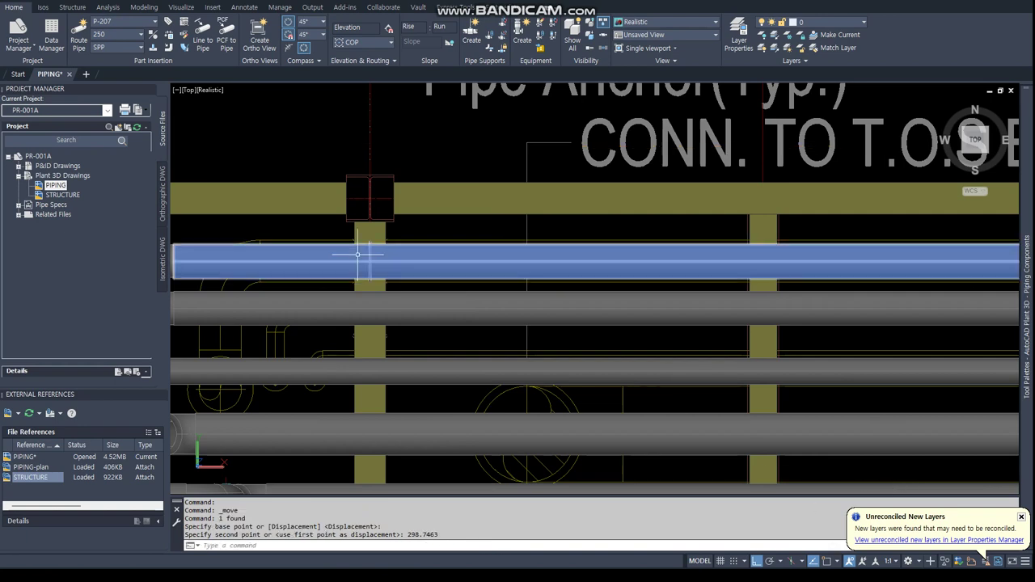
# Switch the visual style to 2D Wireframe and reselect the support
pyautogui.write('VS')
pyautogui.press('Return')
pyautogui.write('2')
pyautogui.press('Return')
pyautogui.scroll(2, 363, 246)
pyautogui.click(421, 222)
pyautogui.rightClick(428, 212)
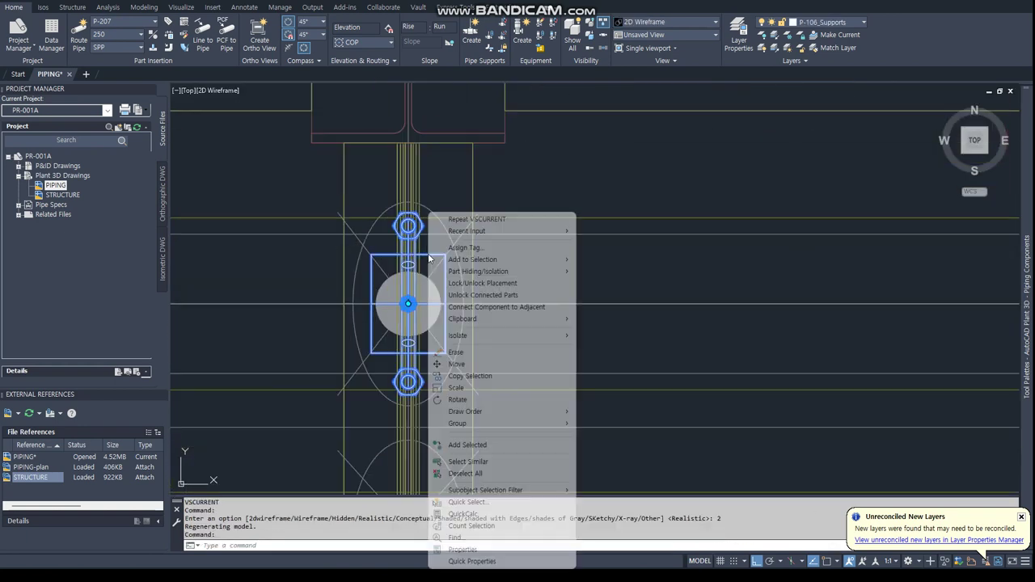
# Select the U-clamp support on the pipe anchor and start a copy, then cancel it
pyautogui.click(501, 307)
pyautogui.scroll(-3, 428, 296)
pyautogui.scroll(-2, 427, 294)
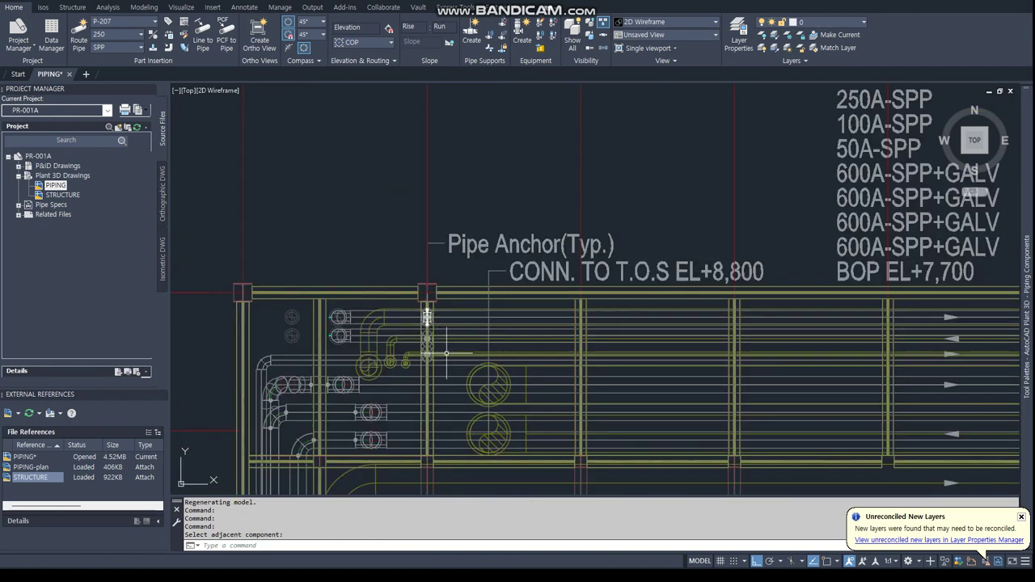
pyautogui.scroll(3, 413, 291)
pyautogui.click(427, 281)
pyautogui.rightClick(426, 281)
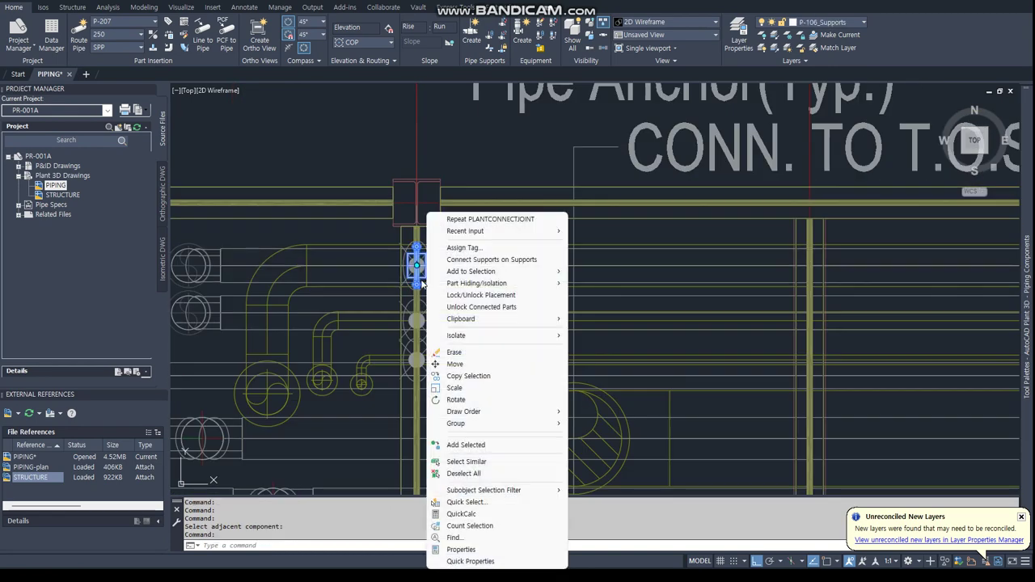
pyautogui.click(469, 376)
pyautogui.keyDown('shift'); pyautogui.moveTo(473, 374); pyautogui.dragTo(420, 207, button='middle'); pyautogui.keyUp('shift')
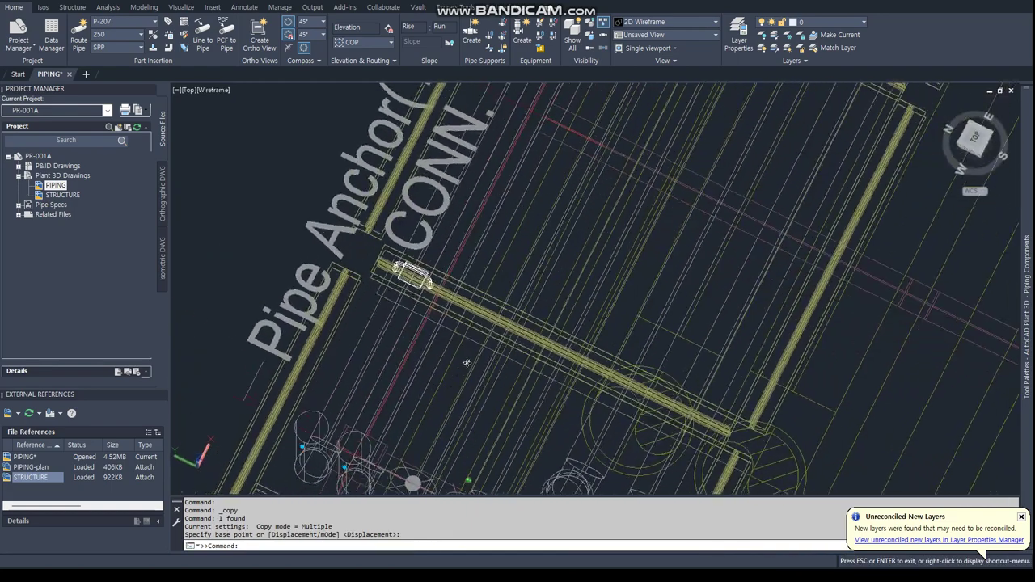
pyautogui.press('Escape')
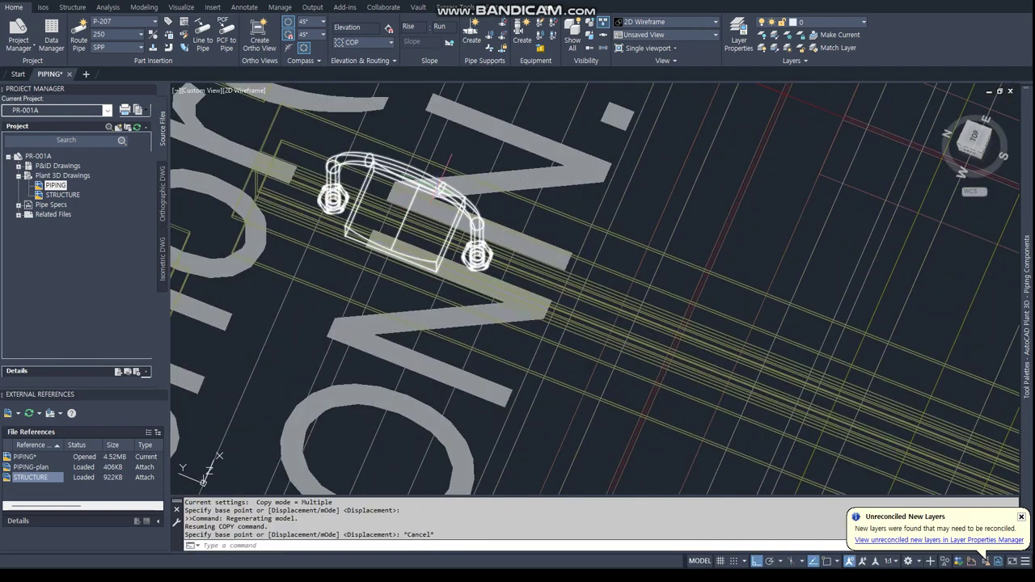
pyautogui.press('Escape')
pyautogui.press('Escape')
# Copy the support from its node onto the rack beam using NOD and PER snaps
pyautogui.rightClick(431, 180)
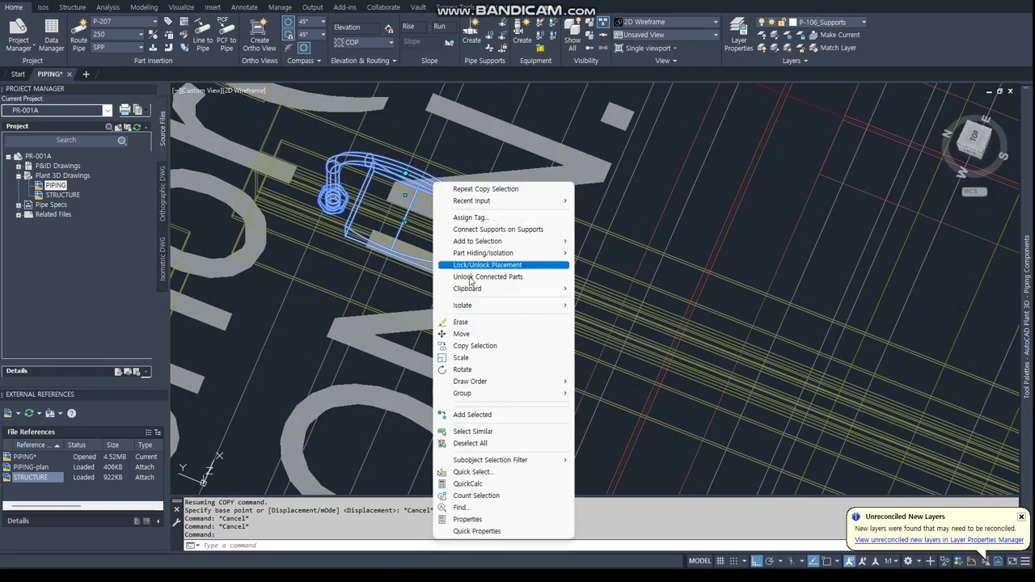
pyautogui.click(485, 343)
pyautogui.write('nod')
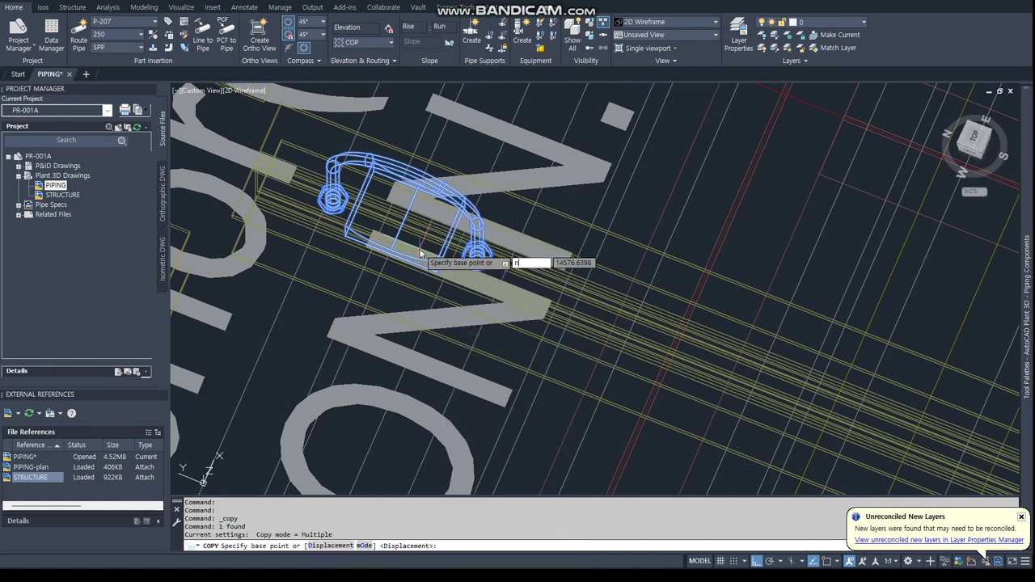
pyautogui.press('Return')
pyautogui.click(505, 253)
pyautogui.moveTo(505, 252)
pyautogui.keyDown('shift'); pyautogui.mouseDown(button='middle')
pyautogui.moveTo(485, 238)
pyautogui.moveTo(501, 258)
pyautogui.moveTo(482, 273)
pyautogui.mouseUp(button='middle'); pyautogui.keyUp('shift')
pyautogui.write('per')
pyautogui.press('Return')
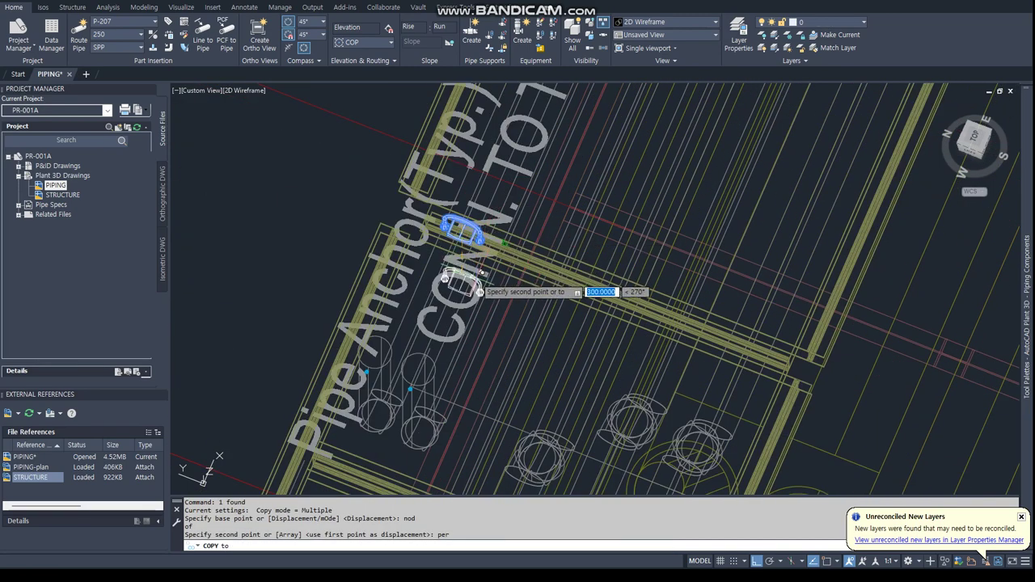
pyautogui.click(480, 271)
pyautogui.press('Escape')
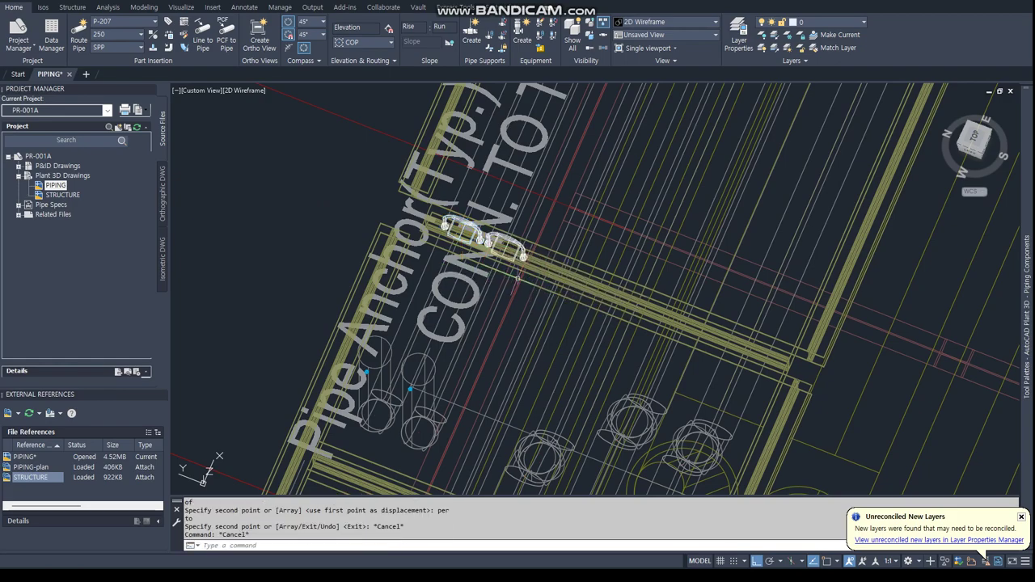
# Copy the newly placed clamp from its node onto the next pipe along the beam
pyautogui.keyDown('shift'); pyautogui.moveTo(563, 294); pyautogui.dragTo(452, 210, button='middle'); pyautogui.keyUp('shift')
pyautogui.scroll(2, 437, 194)
pyautogui.click(426, 179)
pyautogui.rightClick(426, 179)
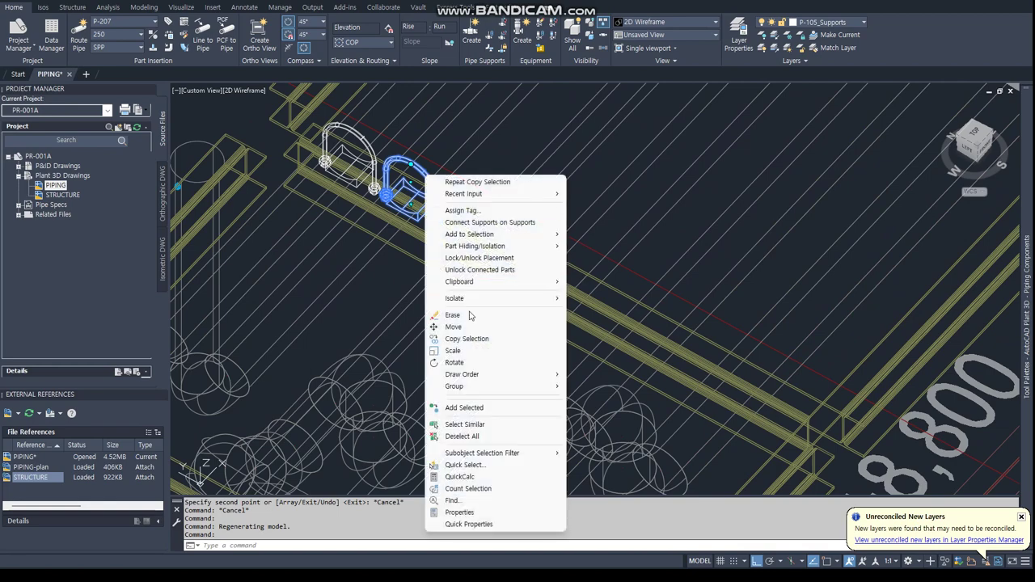
pyautogui.click(473, 340)
pyautogui.write('nod')
pyautogui.press('Return')
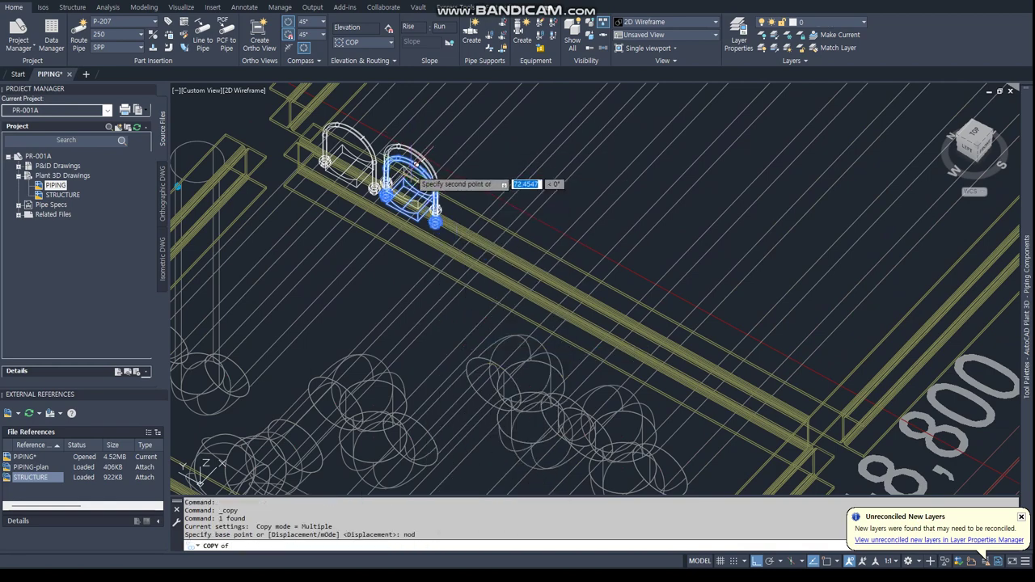
pyautogui.click(422, 183)
pyautogui.write('per')
pyautogui.press('Return')
pyautogui.scroll(-2, 459, 188)
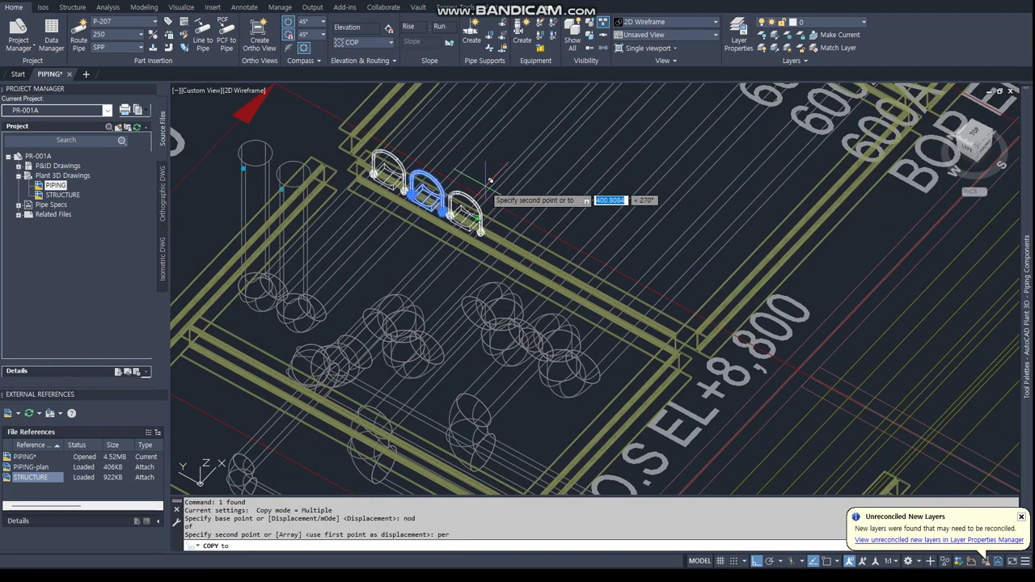
pyautogui.click(485, 212)
# Place three more clamp copies perpendicular along the beam and show the last one's properties
pyautogui.write('per')
pyautogui.press('Return')
pyautogui.click(528, 200)
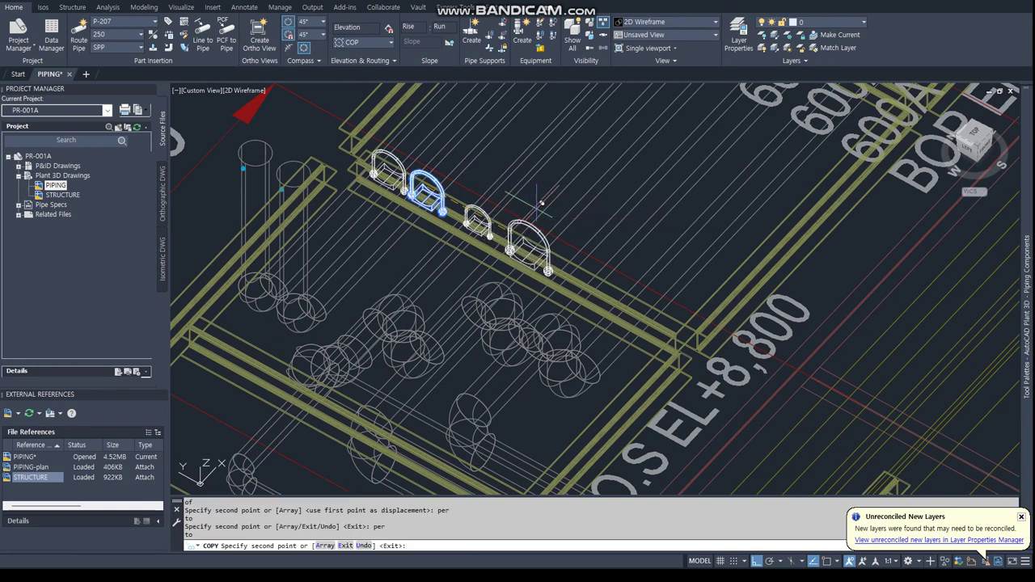
pyautogui.write('per')
pyautogui.press('Return')
pyautogui.click(591, 234)
pyautogui.write('per')
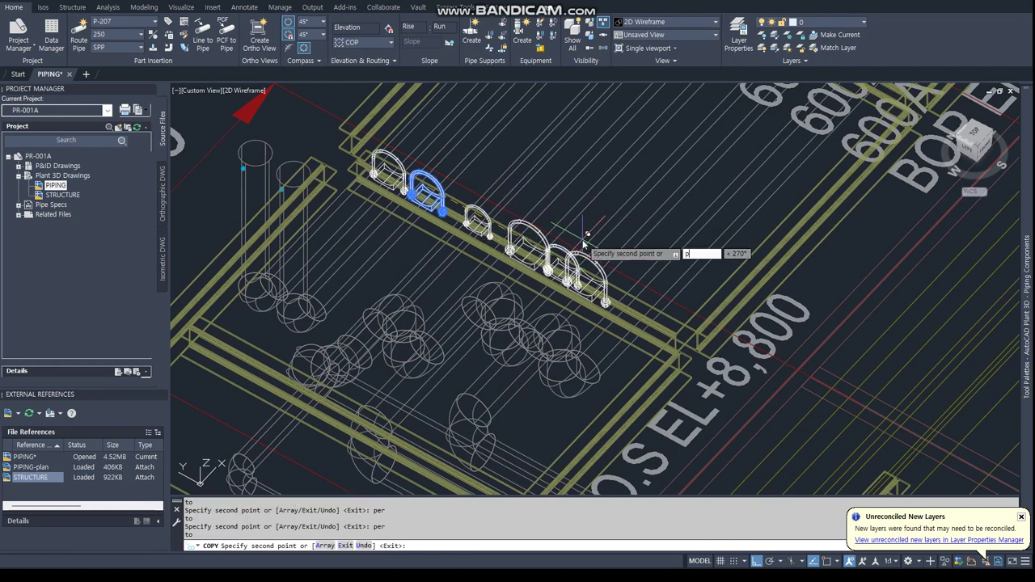
pyautogui.press('Return')
pyautogui.click(656, 279)
pyautogui.press('Escape')
pyautogui.doubleClick(647, 306)
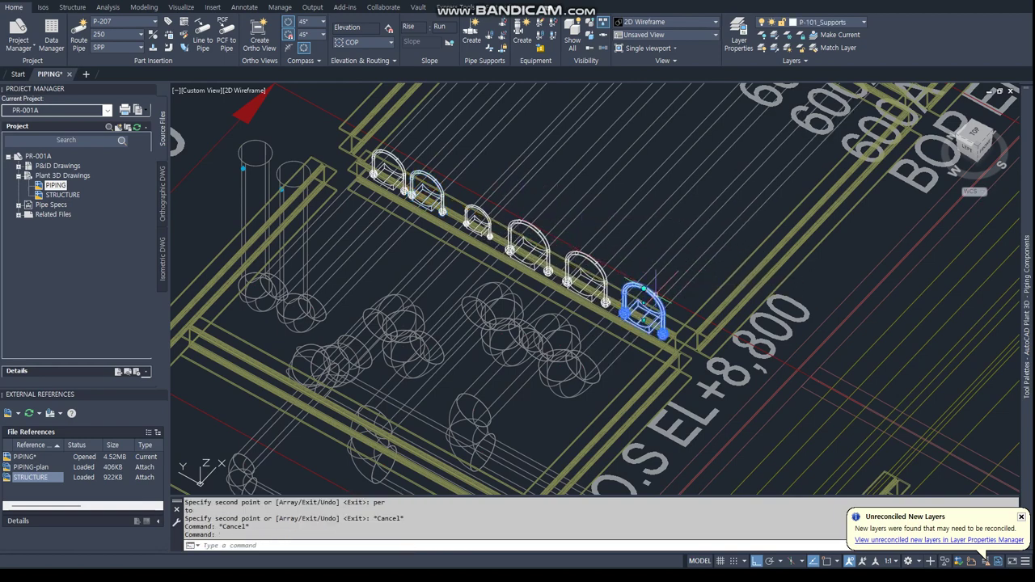
# Select the clamps tagged P-102, P-103 and P-104 in turn to check their line tags, then deselect
pyautogui.press('Escape')
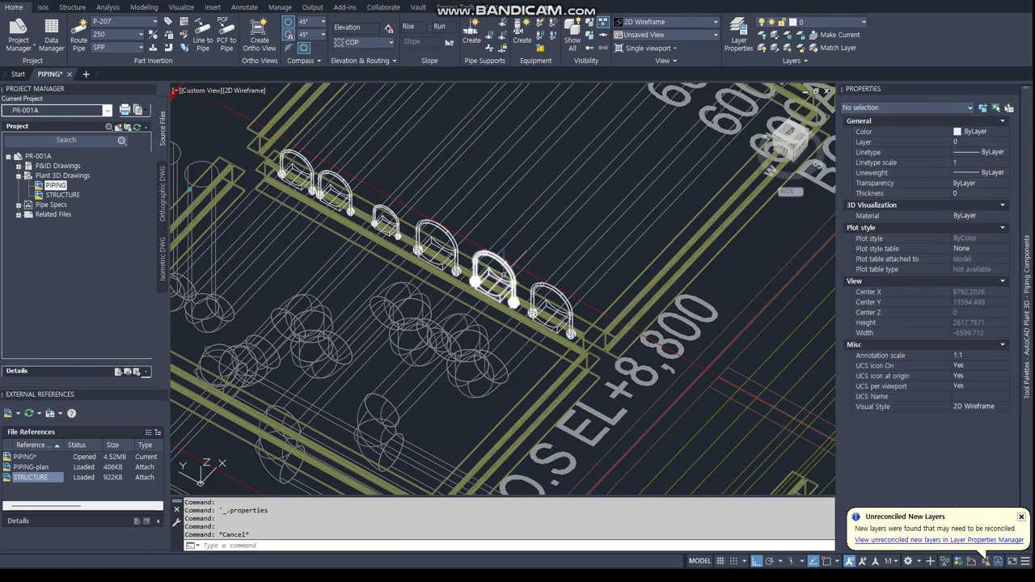
pyautogui.click(506, 270)
pyautogui.press('Escape')
pyautogui.click(495, 275)
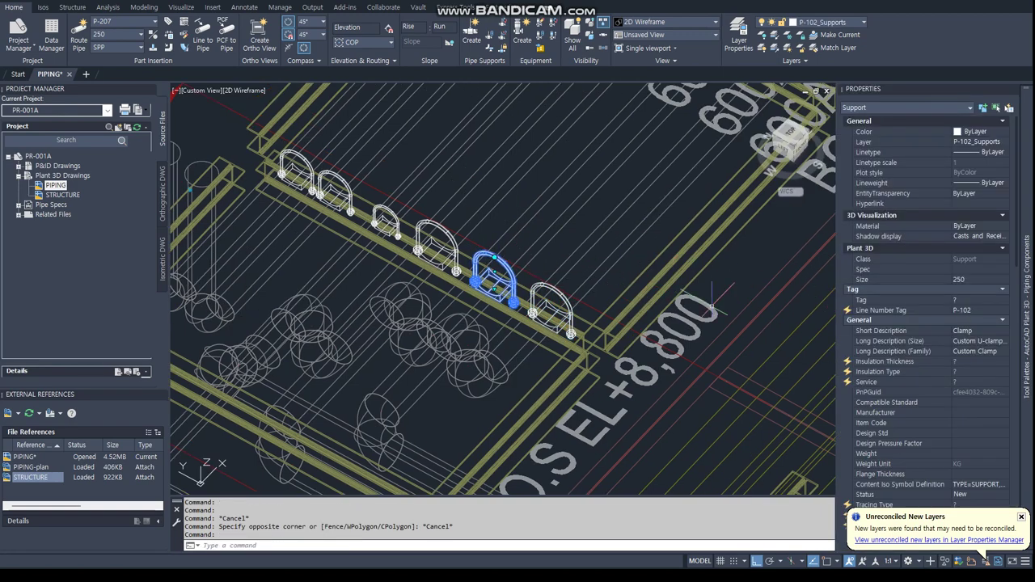
pyautogui.press('Escape')
pyautogui.click(437, 242)
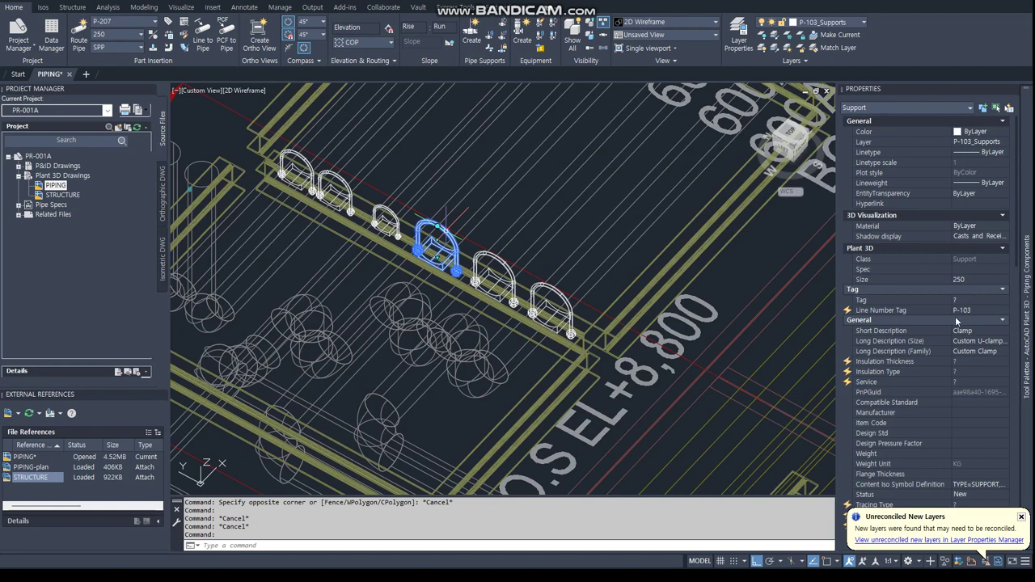
pyautogui.press('Escape')
pyautogui.click(387, 217)
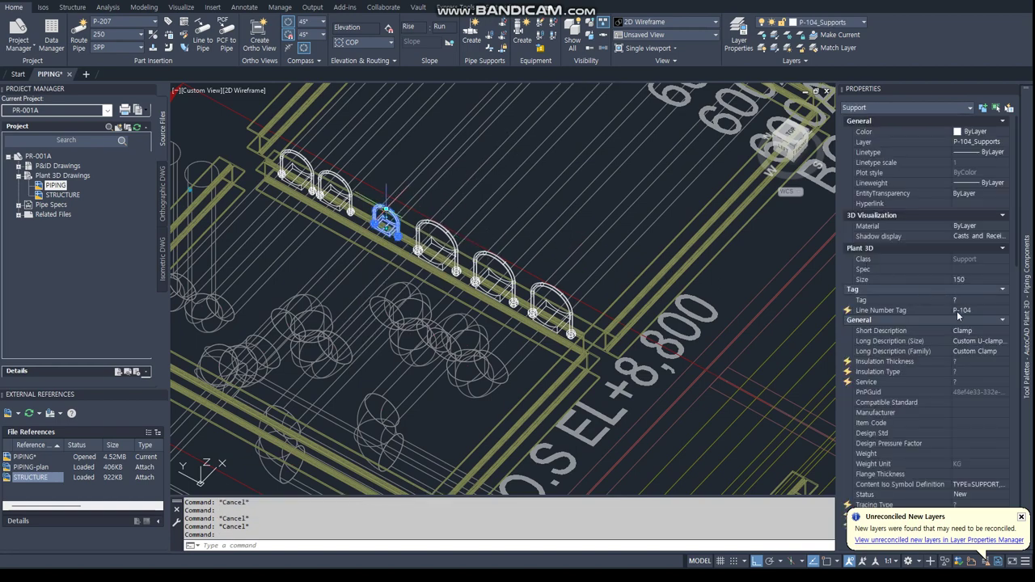
pyautogui.press('Escape')
pyautogui.click(335, 188)
pyautogui.press('Escape')
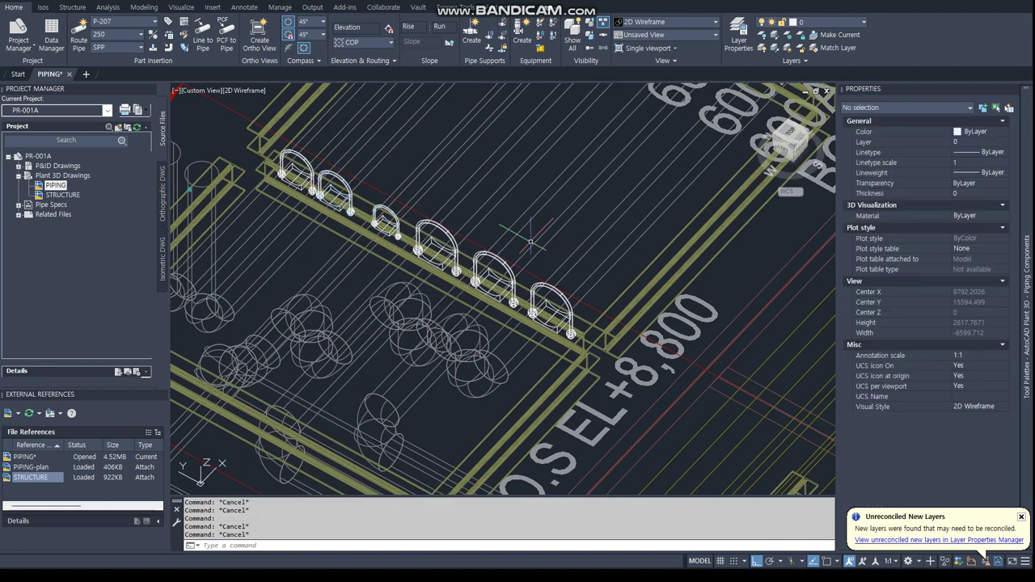
pyautogui.write('plan')
# Switch to the top plan view and select the six supports at the pipe anchor
pyautogui.press('Return')
pyautogui.press('Return')
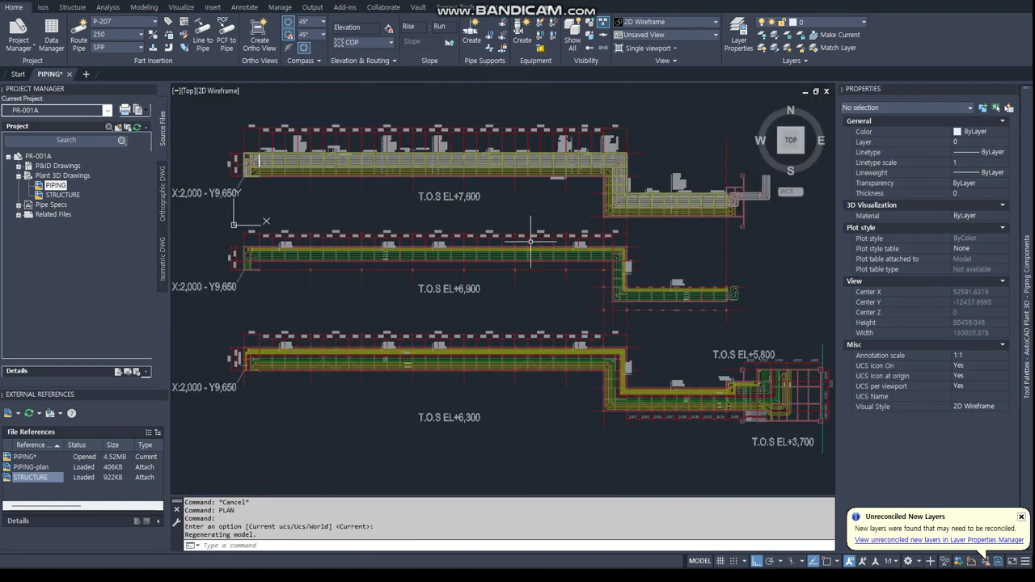
pyautogui.scroll(8, 229, 140)
pyautogui.moveTo(306, 223)
pyautogui.mouseDown(button='middle')
pyautogui.moveTo(270, 296)
pyautogui.moveTo(233, 304)
pyautogui.mouseUp(button='middle')
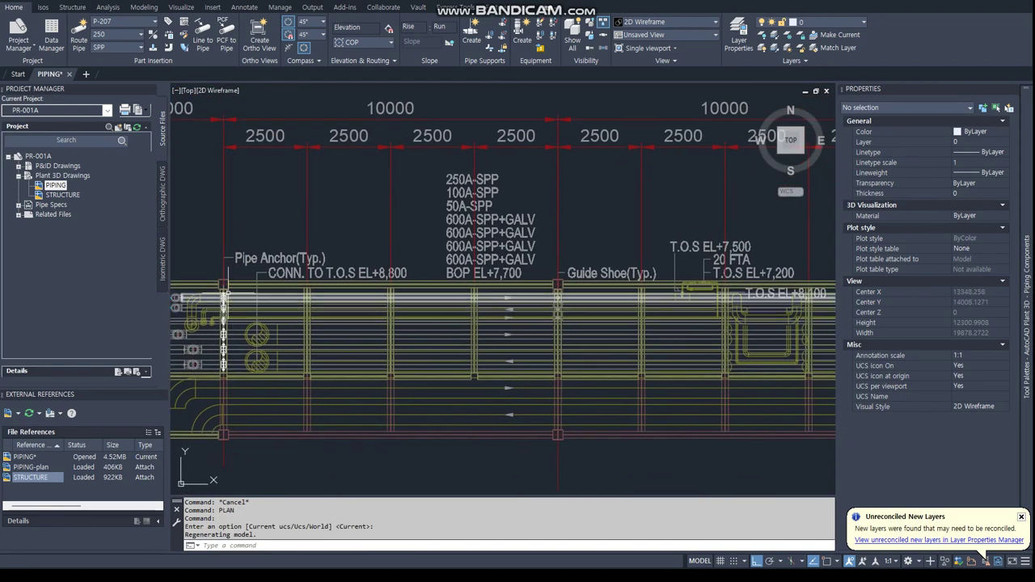
pyautogui.click(223, 297)
pyautogui.click(223, 308)
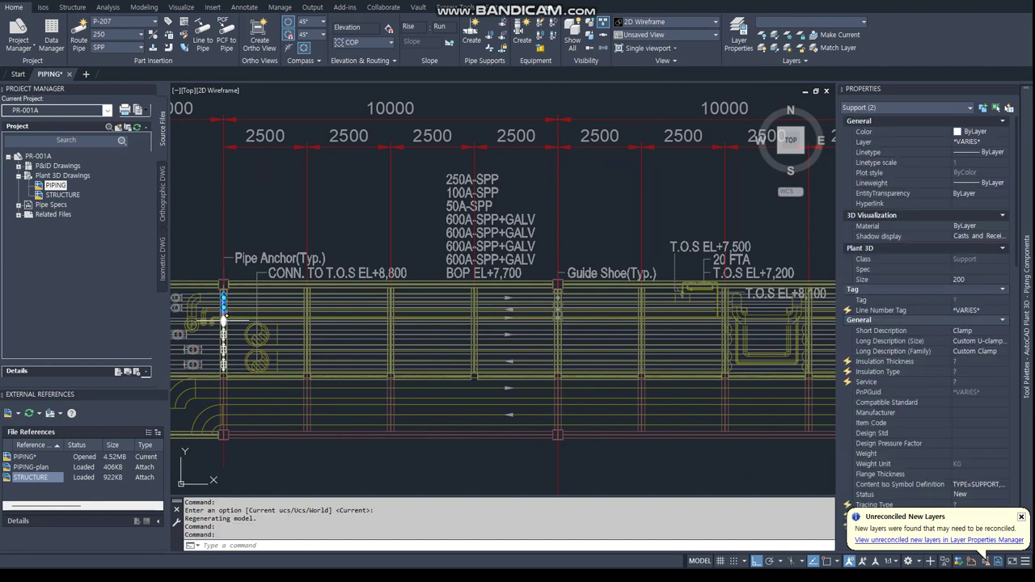
pyautogui.click(223, 322)
pyautogui.click(223, 335)
pyautogui.click(223, 350)
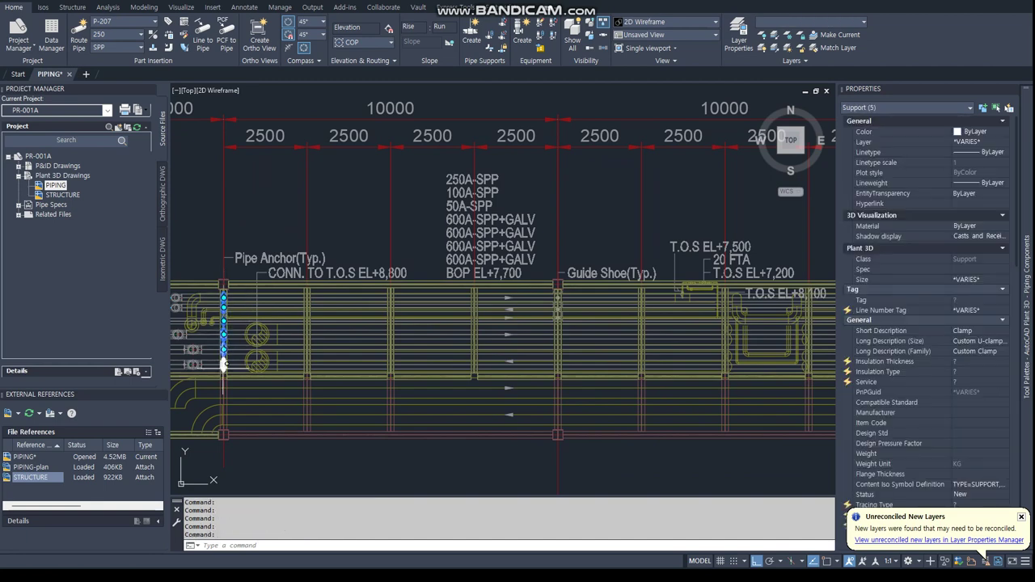
pyautogui.click(223, 364)
# Copy the support set from a nearest-snap base point onto the next two rack beams
pyautogui.rightClick(224, 366)
pyautogui.click(265, 191)
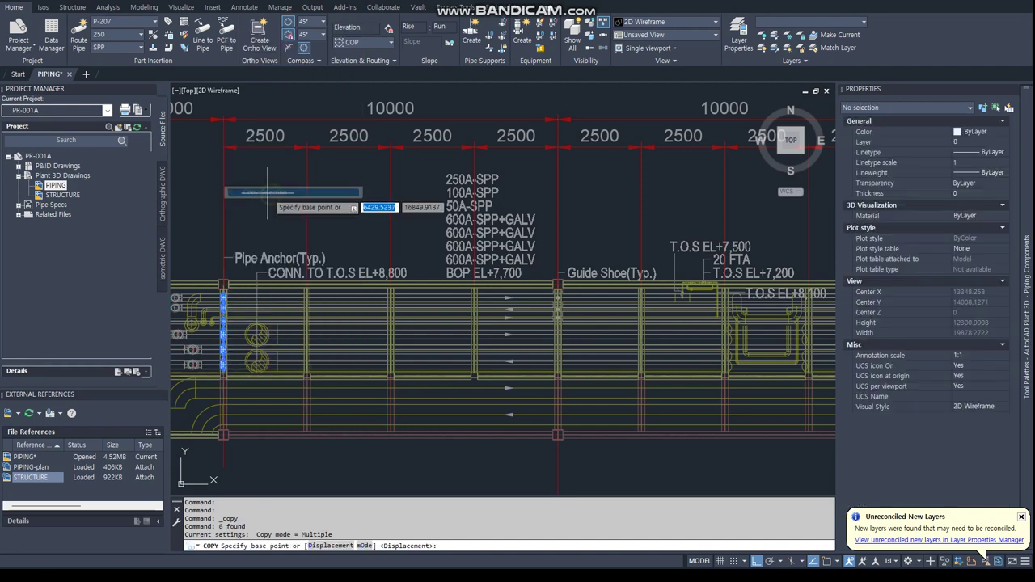
pyautogui.write('nea')
pyautogui.press('Return')
pyautogui.click(229, 207)
pyautogui.write('er')
pyautogui.press('Return')
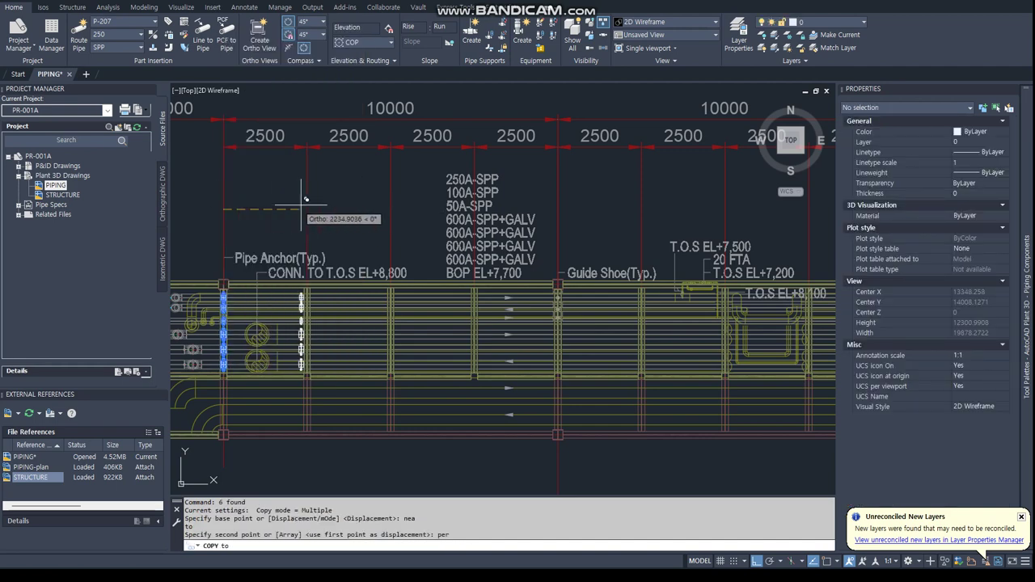
pyautogui.click(392, 211)
pyautogui.write('per')
pyautogui.press('Return')
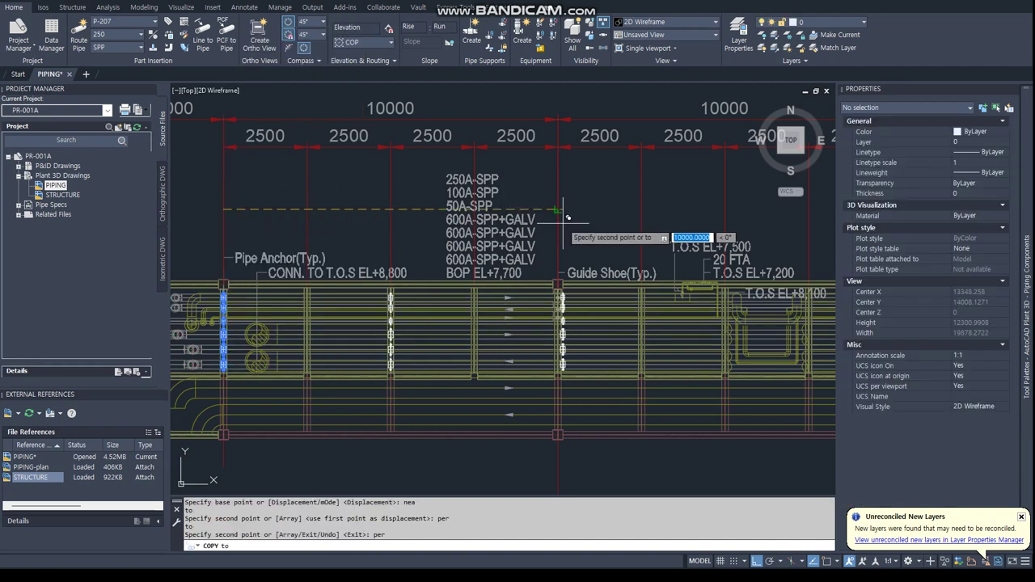
pyautogui.click(564, 217)
# Place the support set on three more beams further along the rack with PER snaps
pyautogui.moveTo(642, 233); pyautogui.dragTo(391, 240, button='middle')
pyautogui.write('er')
pyautogui.press('Return')
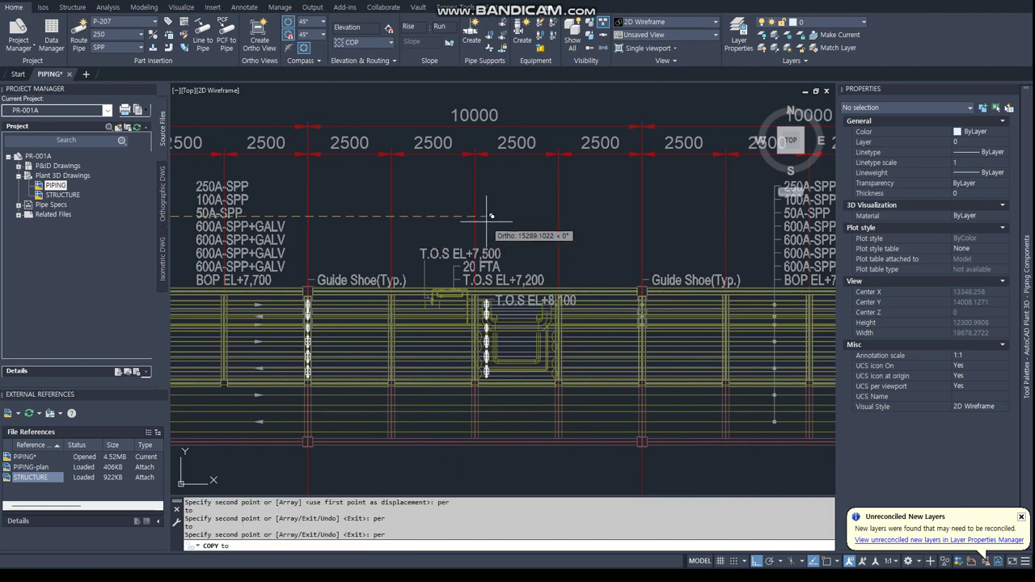
pyautogui.click(474, 217)
pyautogui.moveTo(531, 220); pyautogui.dragTo(346, 243, button='middle')
pyautogui.write('er')
pyautogui.press('Return')
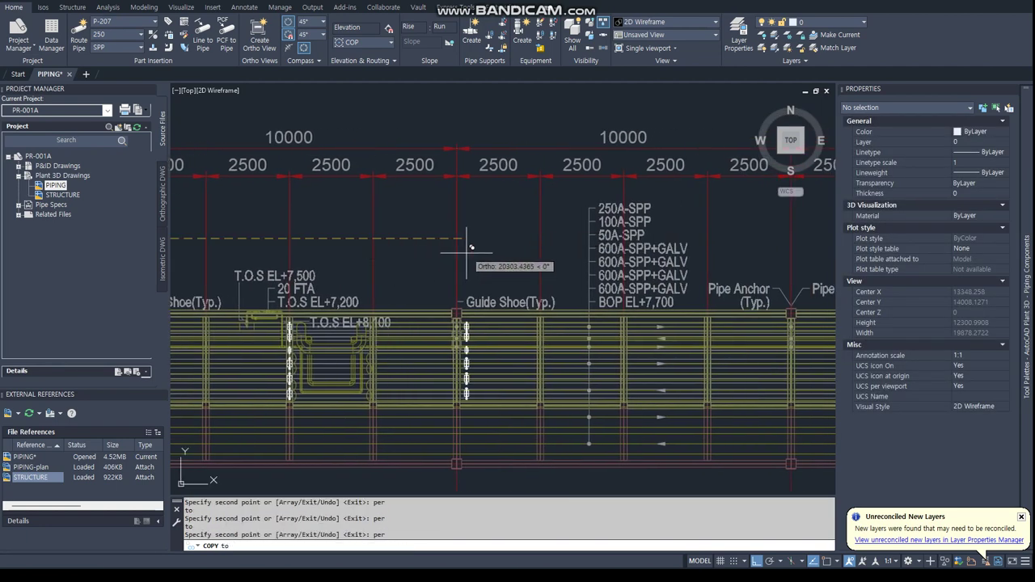
pyautogui.click(456, 243)
pyautogui.write('per')
pyautogui.press('Return')
pyautogui.click(627, 235)
# Place the support set at the next pipe anchor and the following beams
pyautogui.moveTo(626, 236); pyautogui.dragTo(327, 227, button='middle')
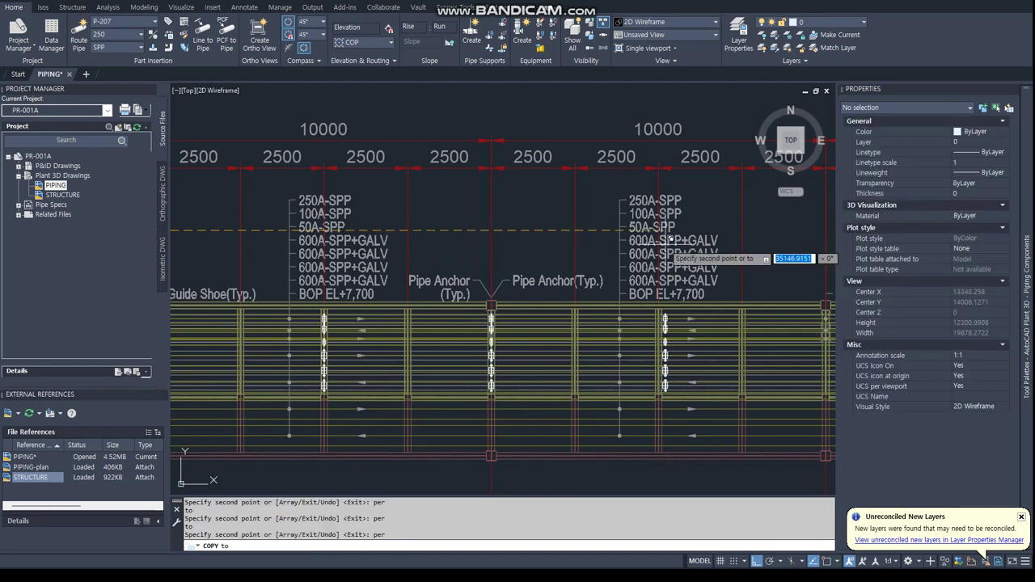
pyautogui.click(660, 234)
pyautogui.moveTo(751, 242); pyautogui.dragTo(333, 239, button='middle')
pyautogui.write('per')
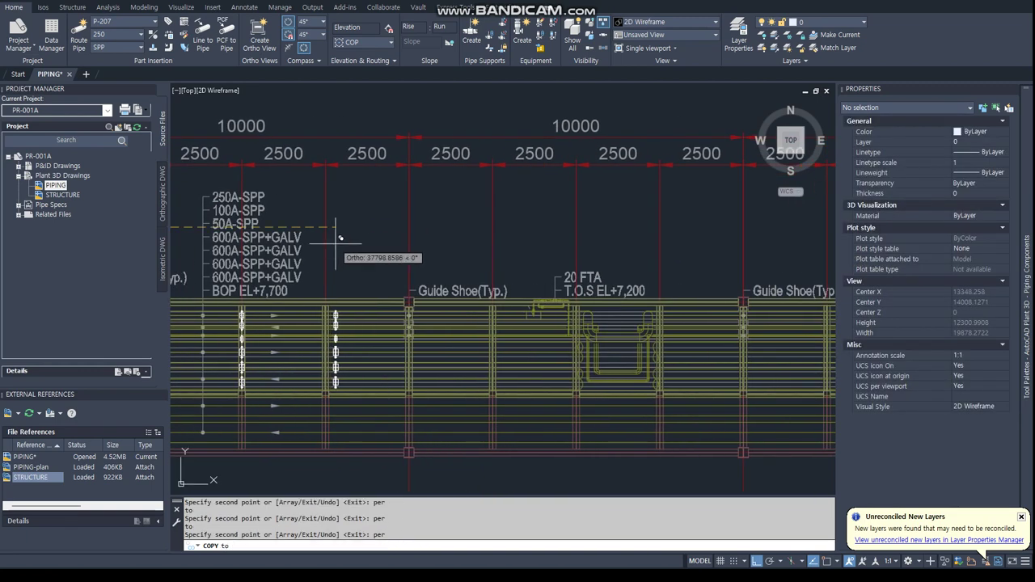
pyautogui.press('Return')
pyautogui.click(583, 231)
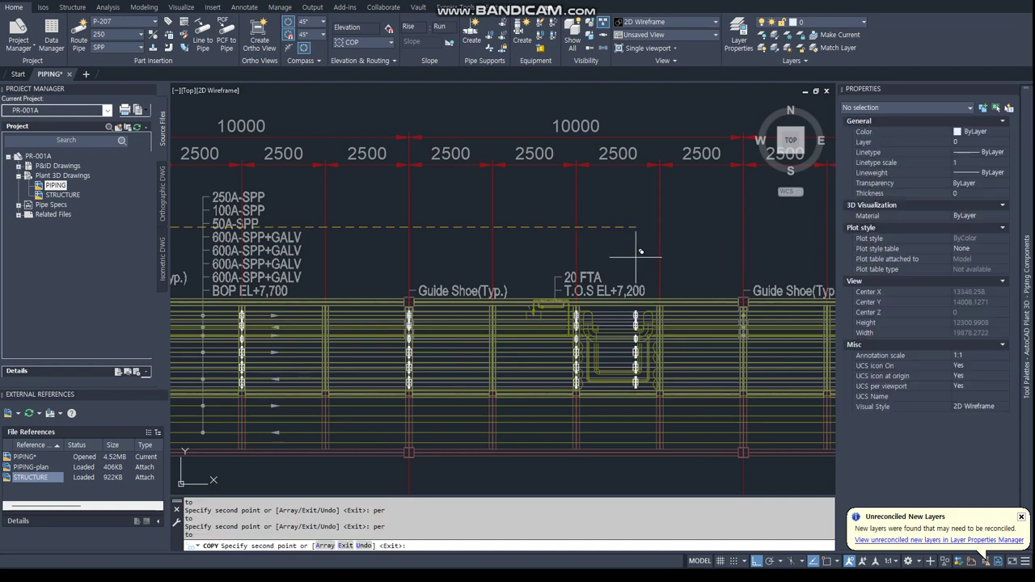
pyautogui.moveTo(628, 251); pyautogui.dragTo(423, 253, button='middle')
pyautogui.write('er')
pyautogui.press('Return')
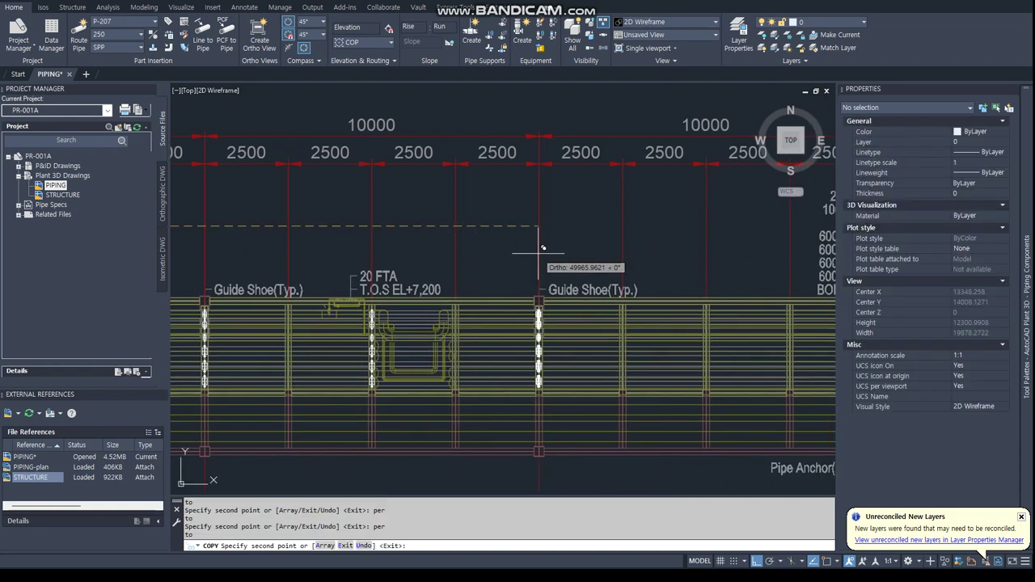
pyautogui.click(707, 251)
# Place the final support set on the beam near the rack corner and finish copying
pyautogui.scroll(-1, 727, 248)
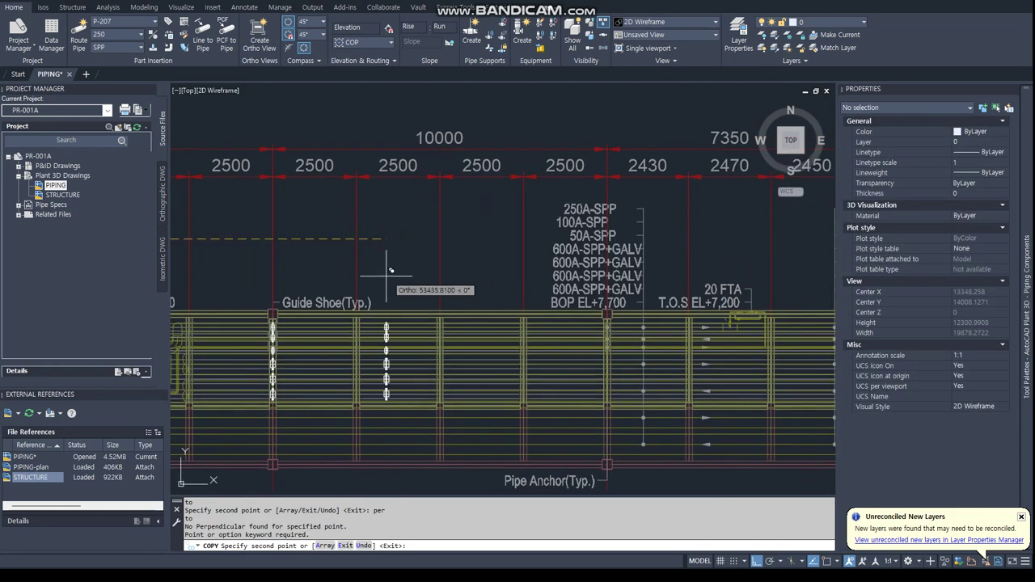
pyautogui.scroll(-1, 392, 271)
pyautogui.write('er')
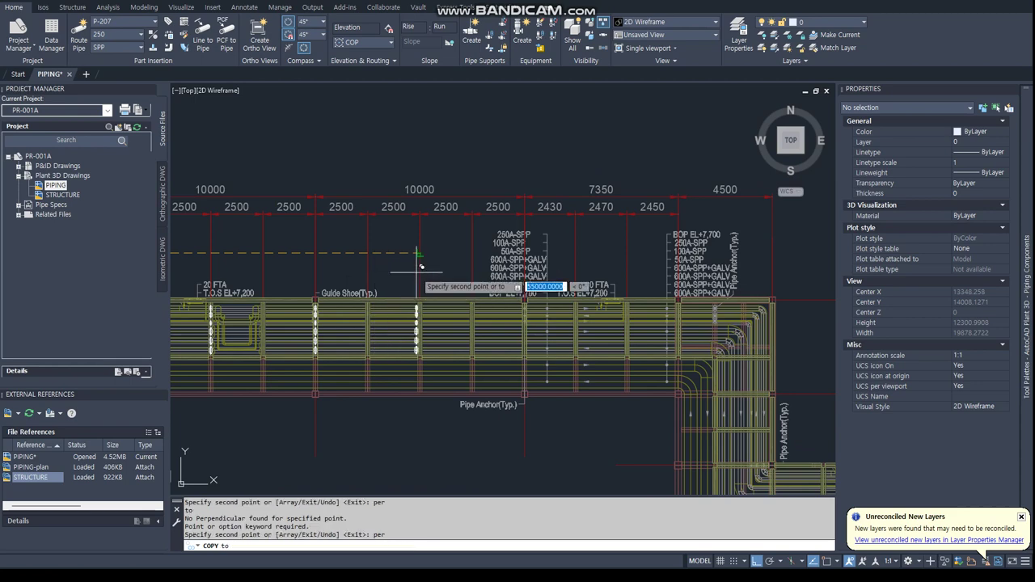
pyautogui.press('Return')
pyautogui.write('r')
pyautogui.press('Return')
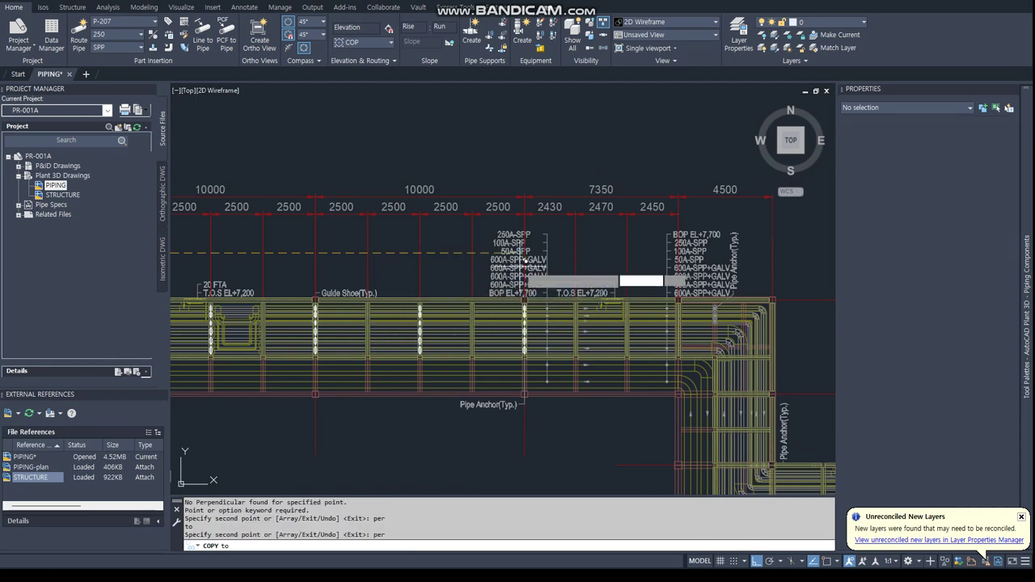
pyautogui.moveTo(610, 275); pyautogui.dragTo(402, 253, button='middle')
pyautogui.write('er')
pyautogui.press('Return')
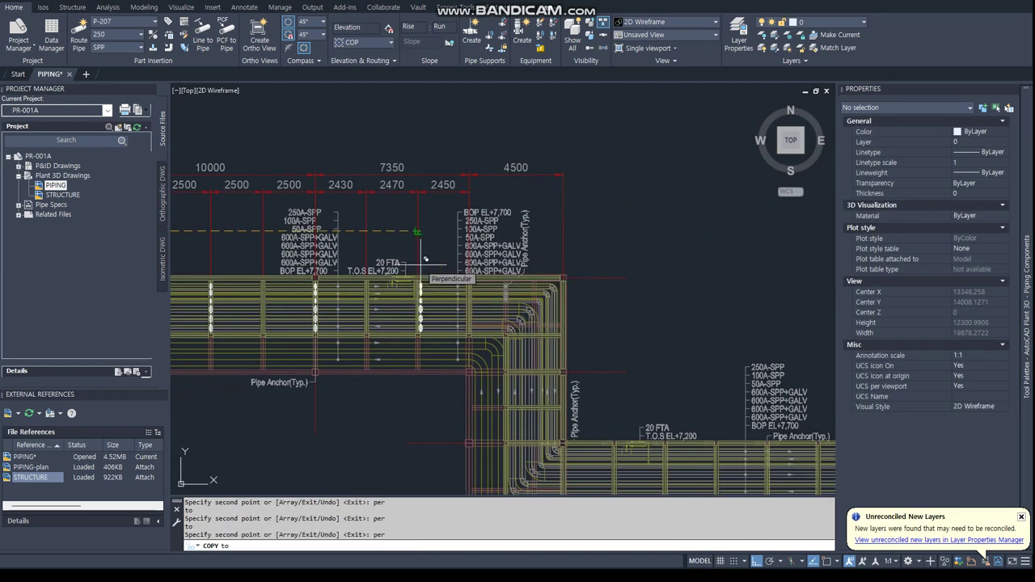
pyautogui.click(425, 259)
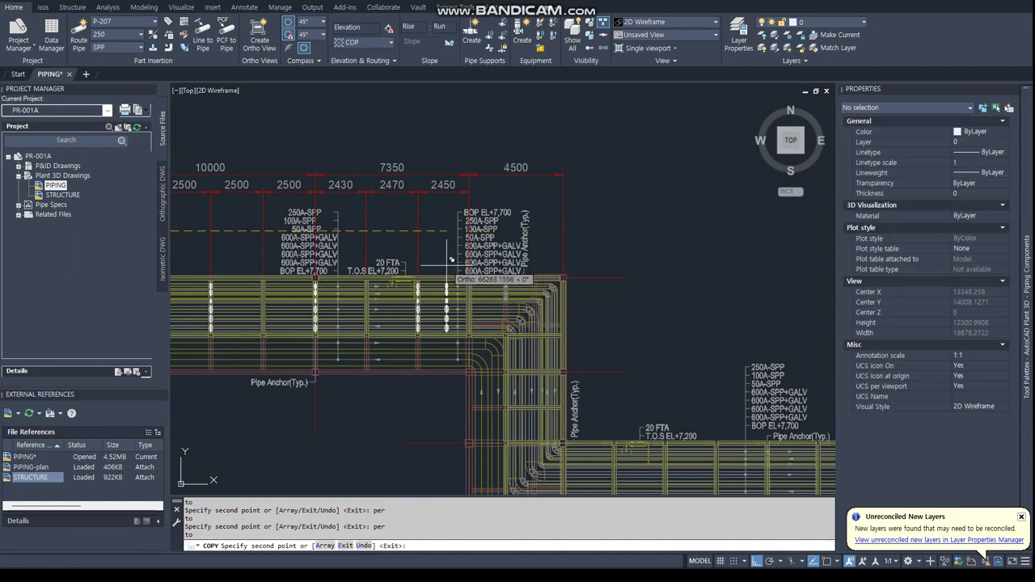
pyautogui.scroll(4, 598, 267)
pyautogui.press('Return')
pyautogui.scroll(-5, 481, 267)
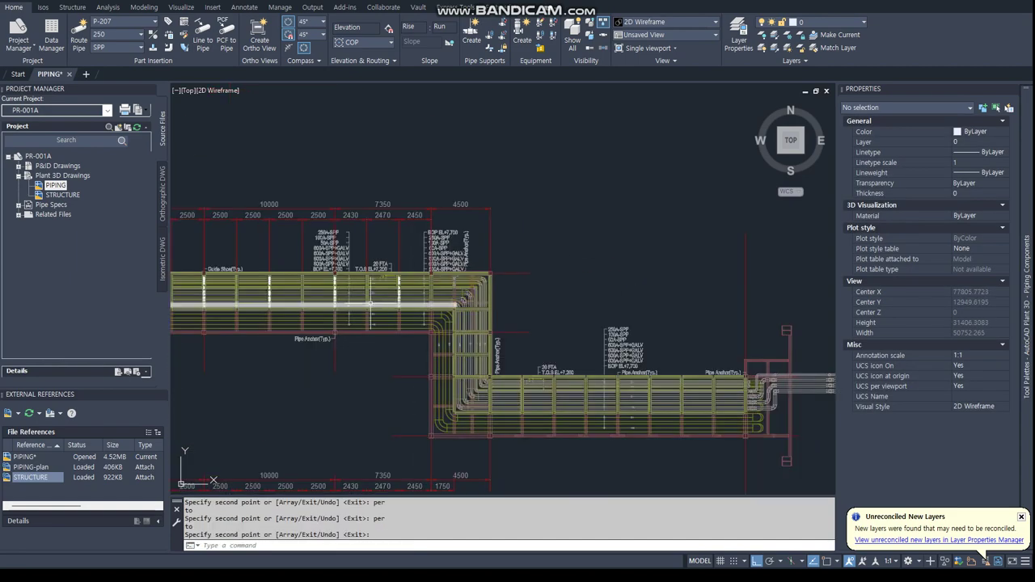
pyautogui.write('vs')
pyautogui.press('Return')
# Switch to Realistic shading, orbit into a tilted 3D view, then revert to 2D wireframe
pyautogui.write('r')
pyautogui.press('Return')
pyautogui.keyDown('shift'); pyautogui.moveTo(213, 480); pyautogui.dragTo(382, 219, button='middle'); pyautogui.keyUp('shift')
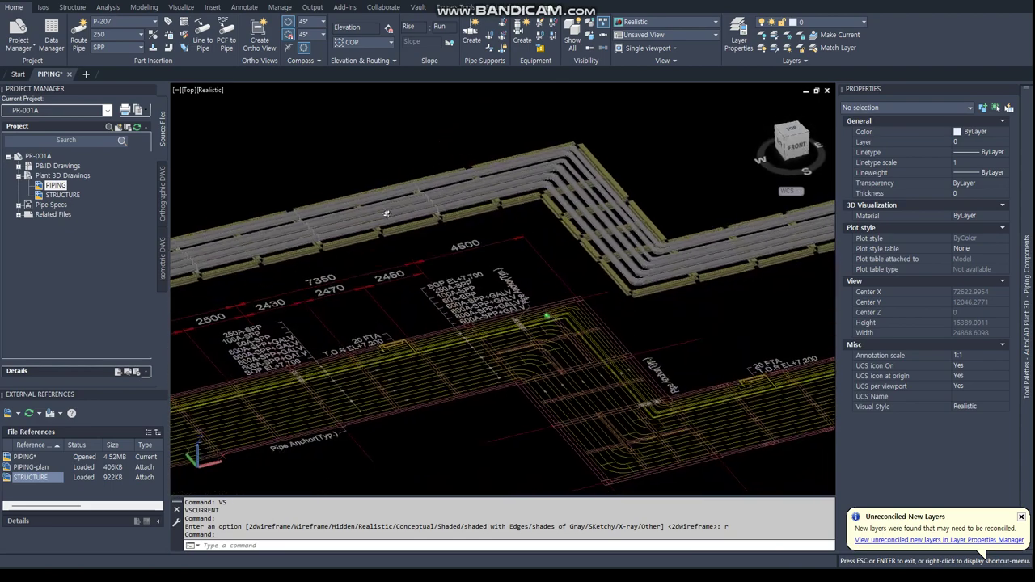
pyautogui.scroll(4, 382, 218)
pyautogui.scroll(4, 412, 167)
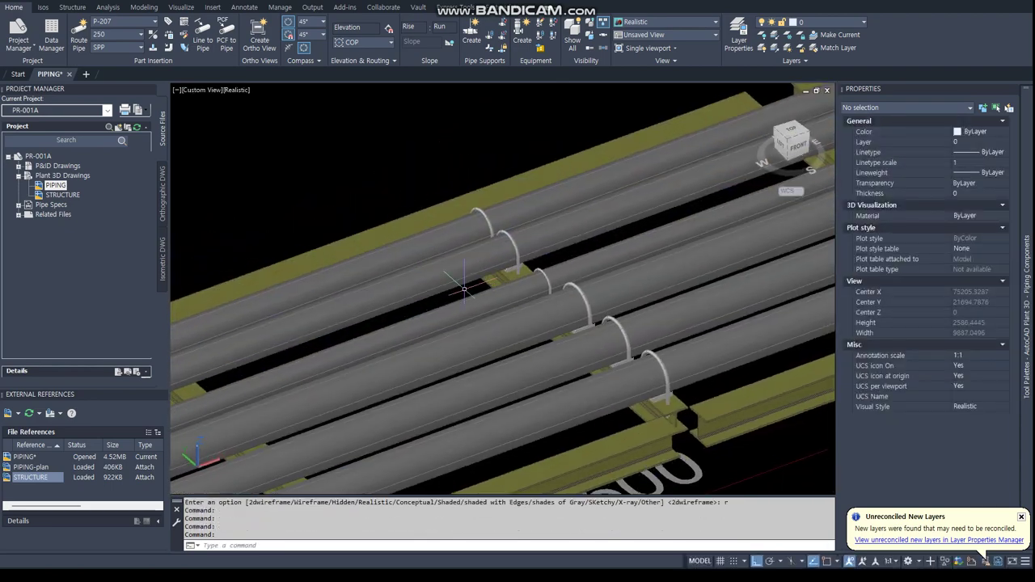
pyautogui.press('Return')
pyautogui.write('2')
pyautogui.press('Return')
# Reapply Realistic shading and orbit to look down on the pipe rack
pyautogui.scroll(-5, 596, 390)
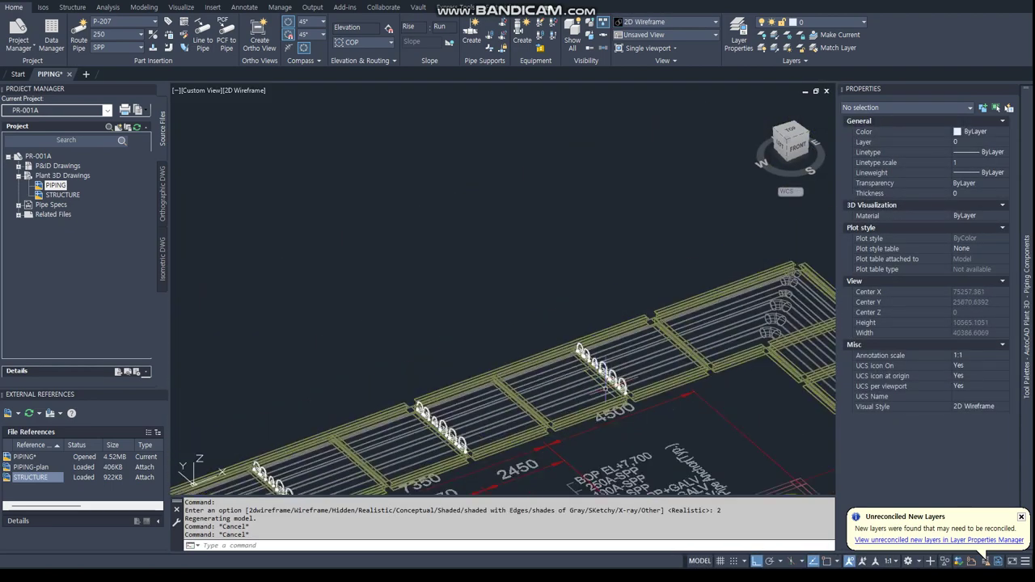
pyautogui.press('Return')
pyautogui.press('Down')
pyautogui.write('r')
pyautogui.press('Return')
pyautogui.scroll(3, 597, 390)
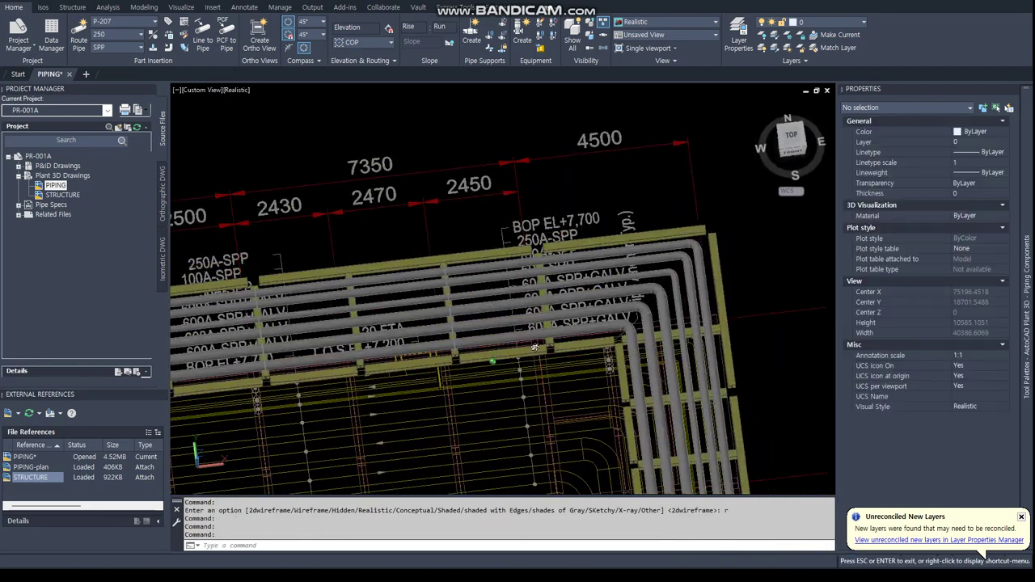
pyautogui.moveTo(597, 389)
pyautogui.keyDown('shift'); pyautogui.mouseDown(button='middle')
pyautogui.moveTo(527, 338)
pyautogui.moveTo(461, 254)
pyautogui.moveTo(410, 259)
pyautogui.mouseUp(button='middle'); pyautogui.keyUp('shift')
pyautogui.moveTo(278, 237); pyautogui.dragTo(257, 258, button='middle')
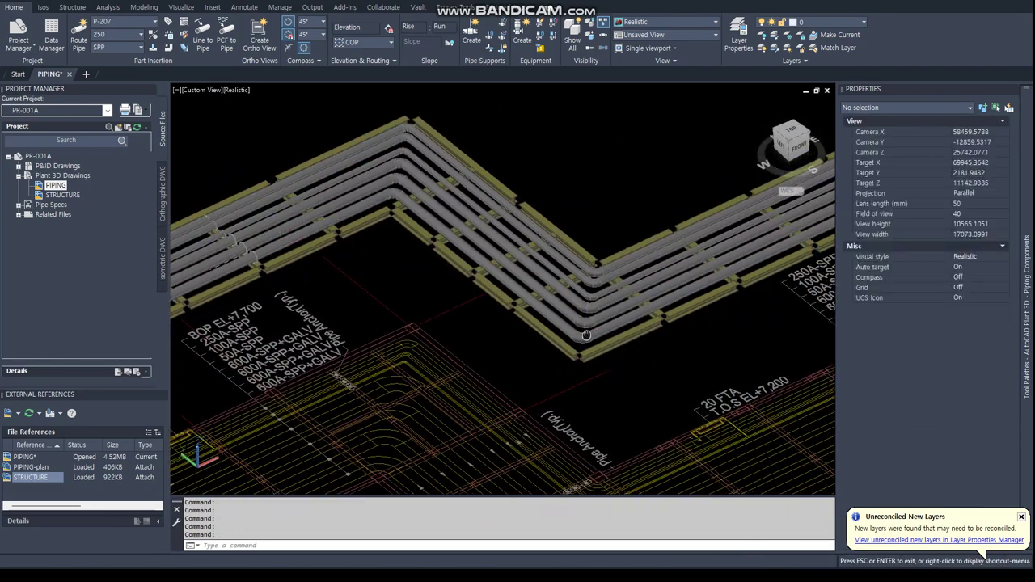
pyautogui.scroll(3, 501, 227)
pyautogui.scroll(-2, 501, 226)
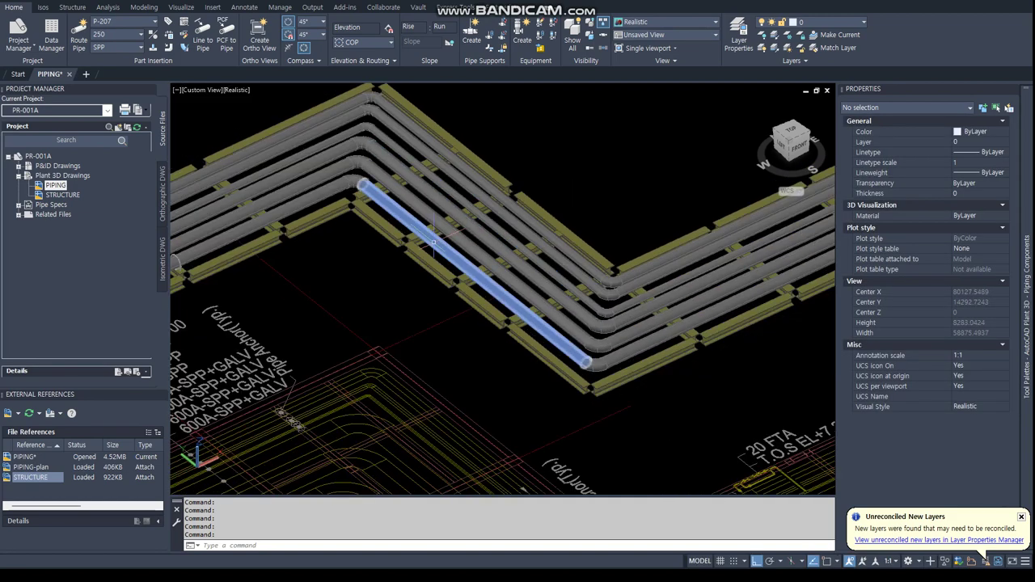
pyautogui.scroll(2, 469, 231)
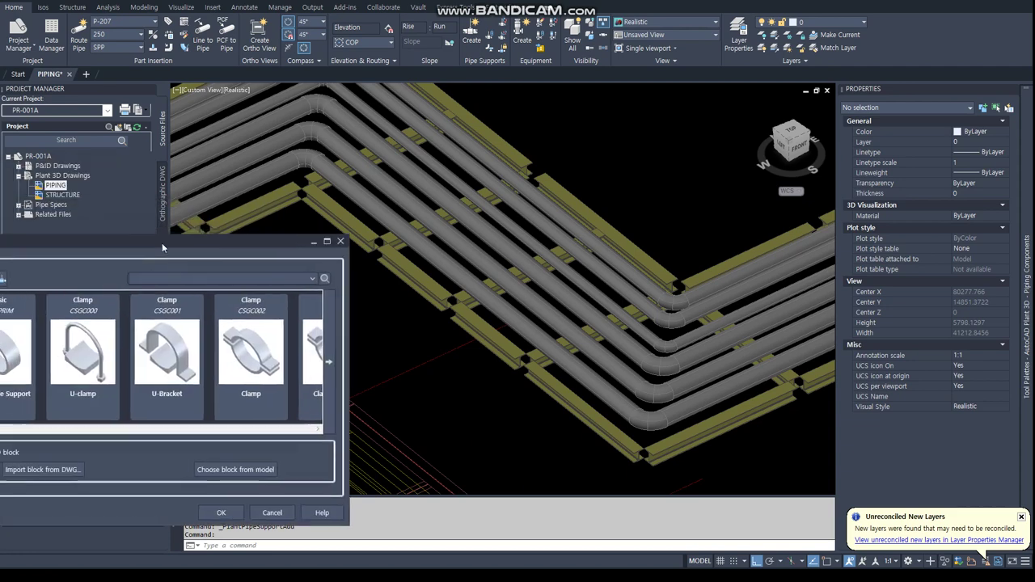
# Choose the U-clamp support type, try a first placement, then cancel and move the catalogue aside
pyautogui.click(126, 359)
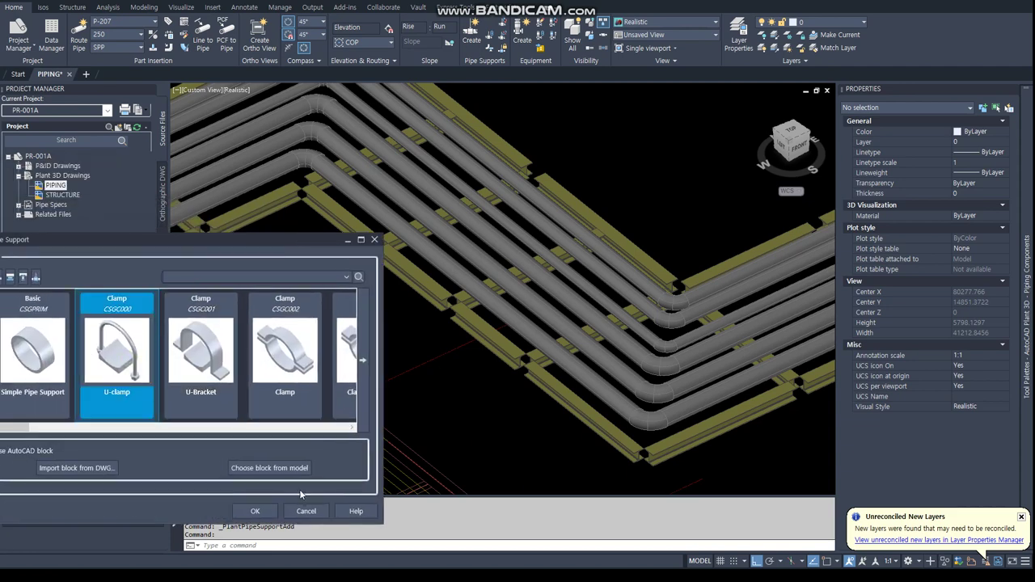
pyautogui.click(255, 511)
pyautogui.click(411, 260)
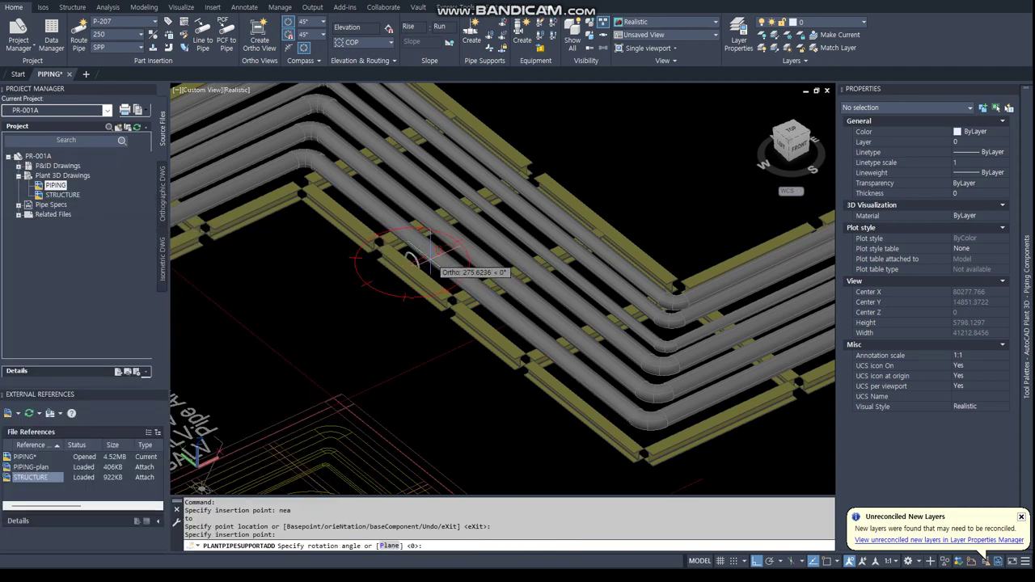
pyautogui.press('Escape')
pyautogui.press('Escape')
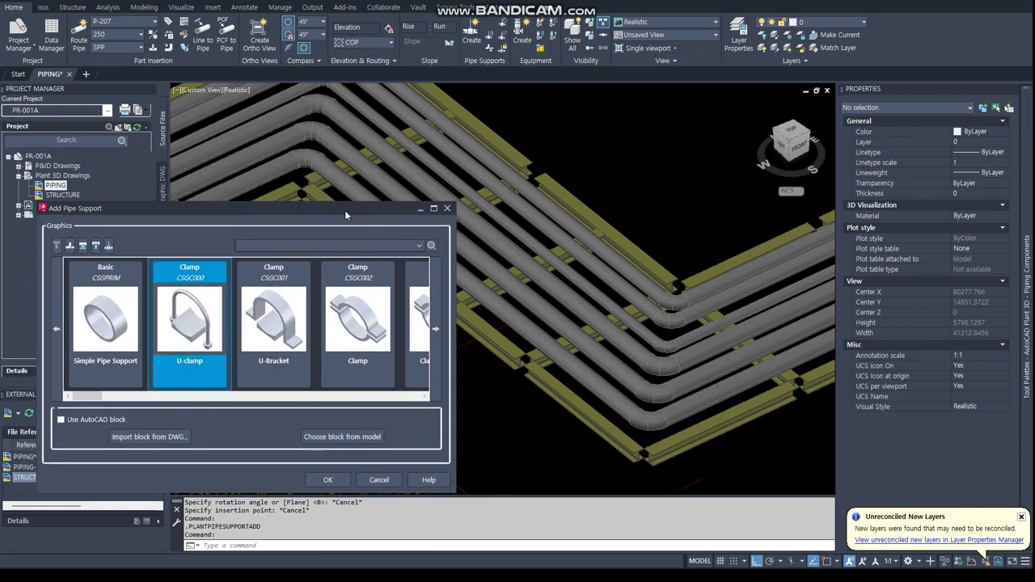
pyautogui.moveTo(345, 210); pyautogui.dragTo(299, 250)
# Place U-clamps on the first adjacent pipes using the 'nea' nearest snap
pyautogui.click(146, 491)
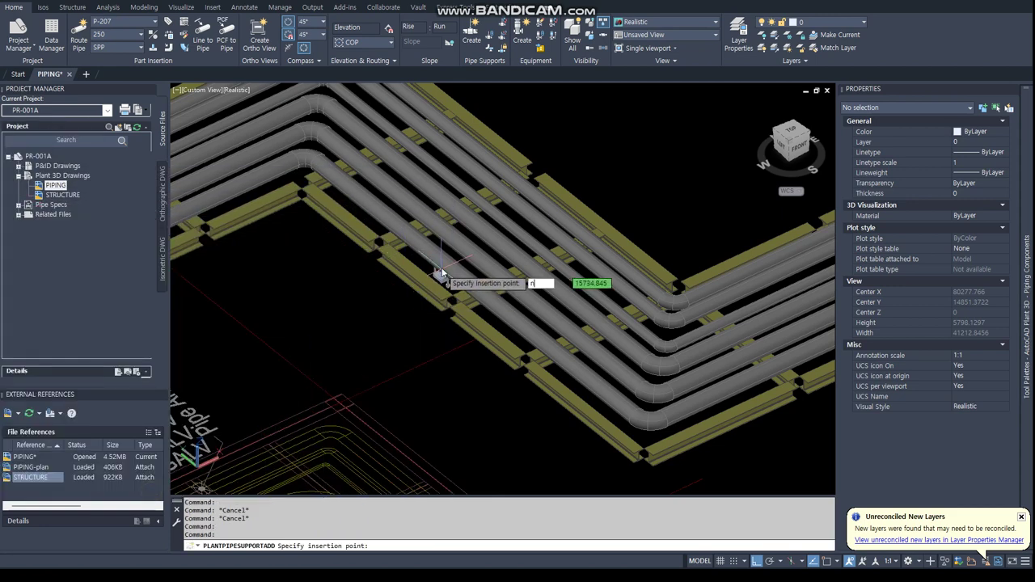
pyautogui.write('ea')
pyautogui.press('Return')
pyautogui.click(453, 263)
pyautogui.write('ne')
pyautogui.press('Return')
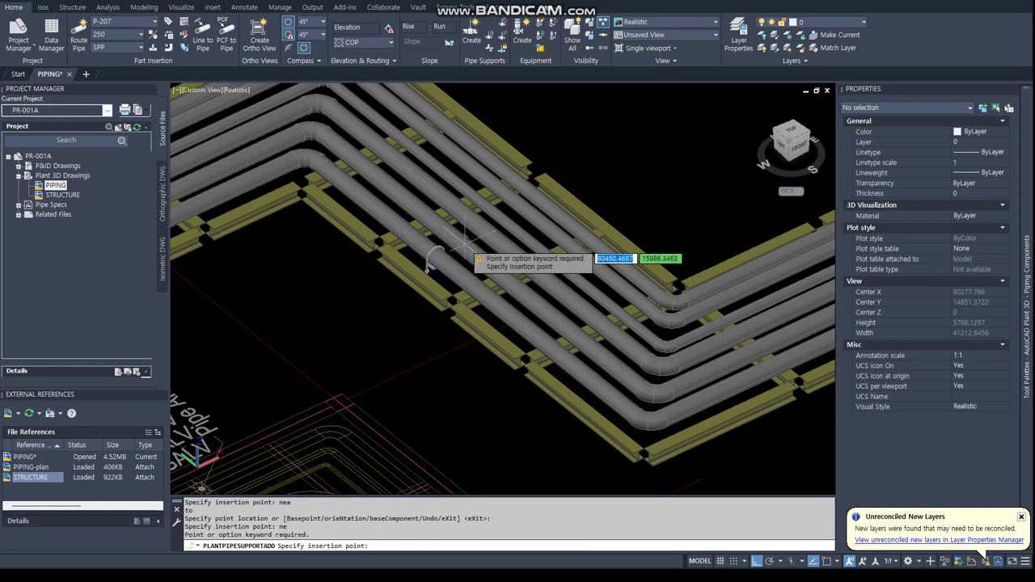
pyautogui.write('nea')
pyautogui.press('Return')
pyautogui.click(462, 245)
pyautogui.write('nea')
pyautogui.press('Return')
pyautogui.click(486, 232)
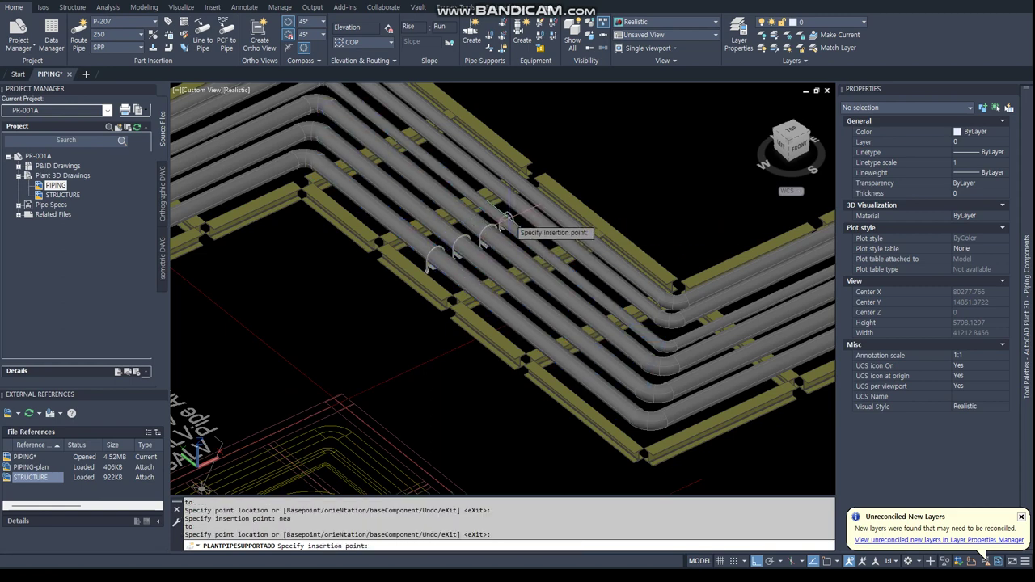
# Place more U-clamps further along the rack and on the lower parallel pipes, then finish
pyautogui.write('nea')
pyautogui.press('Return')
pyautogui.click(524, 215)
pyautogui.write('nea')
pyautogui.press('Return')
pyautogui.click(543, 204)
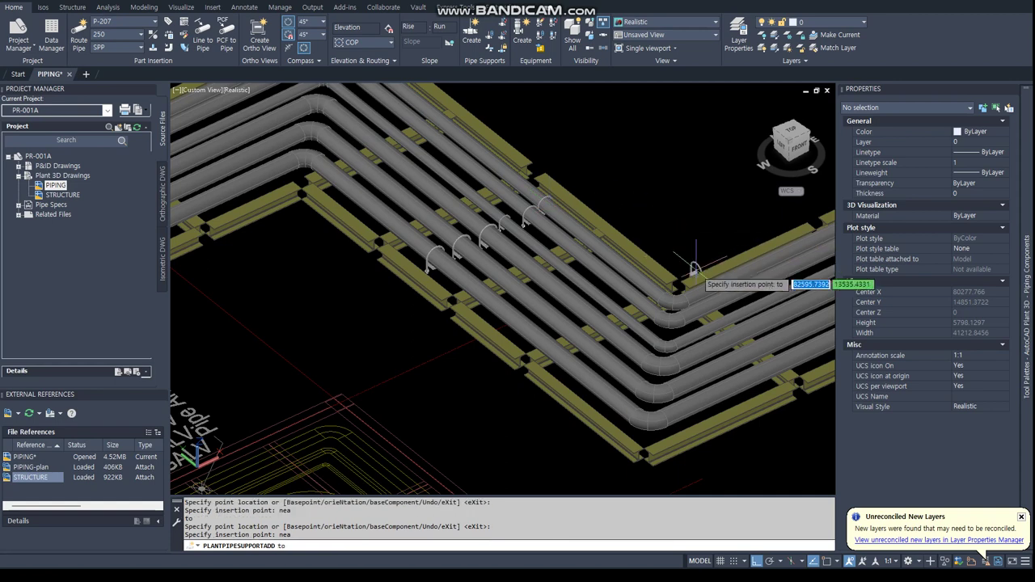
pyautogui.click(737, 283)
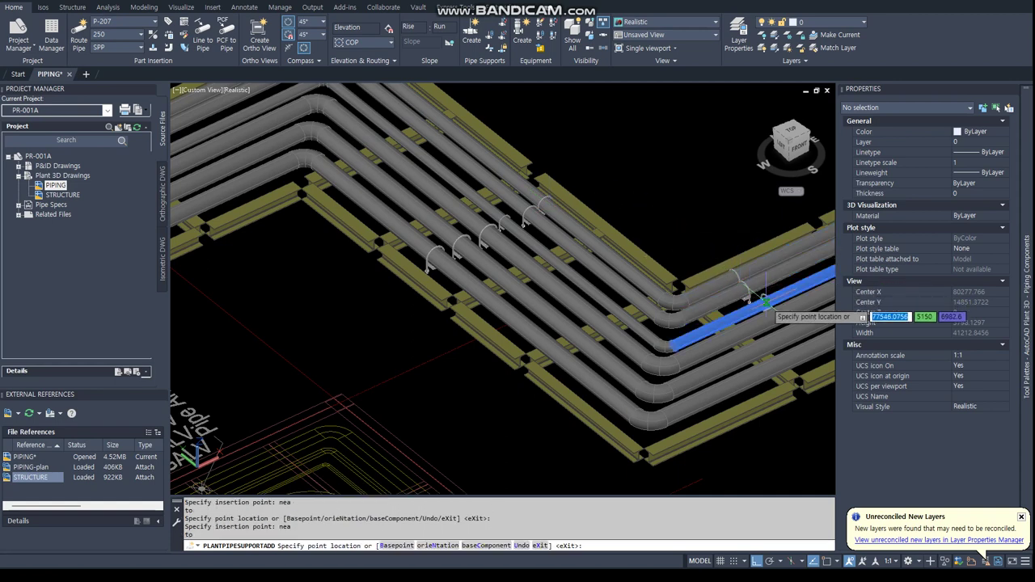
pyautogui.click(765, 302)
pyautogui.write('nea')
pyautogui.press('Return')
pyautogui.click(788, 329)
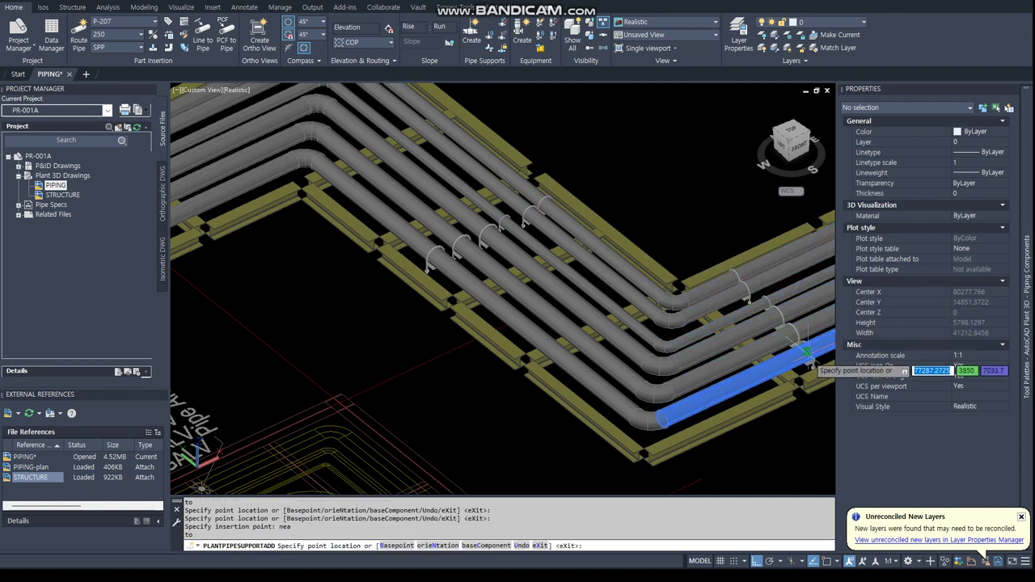
pyautogui.press('Escape')
pyautogui.press('Escape')
# Switch to the top plan view and zoom in on the clamps
pyautogui.write('plan')
pyautogui.press('Return')
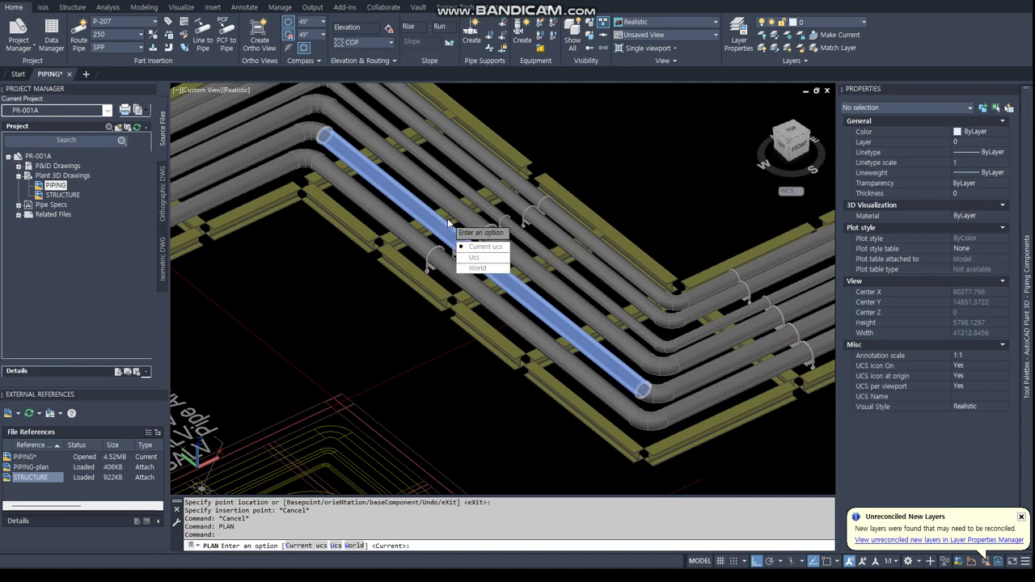
pyautogui.press('Return')
pyautogui.scroll(8, 450, 308)
pyautogui.scroll(4, 449, 308)
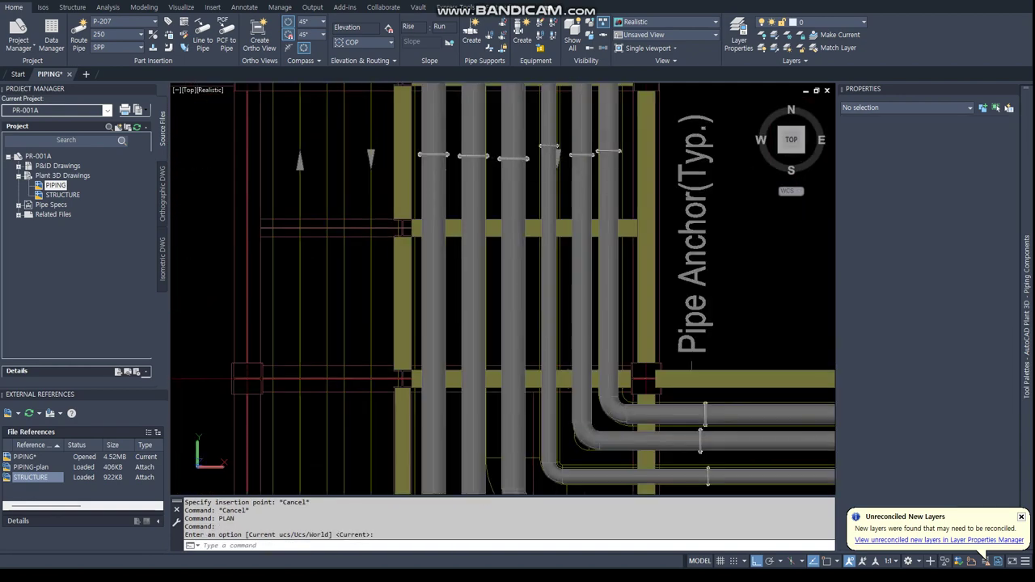
pyautogui.scroll(1, 449, 308)
# Measure from a clamp node perpendicular to the rack beam, then try moving that support
pyautogui.press('Return')
pyautogui.click(488, 284)
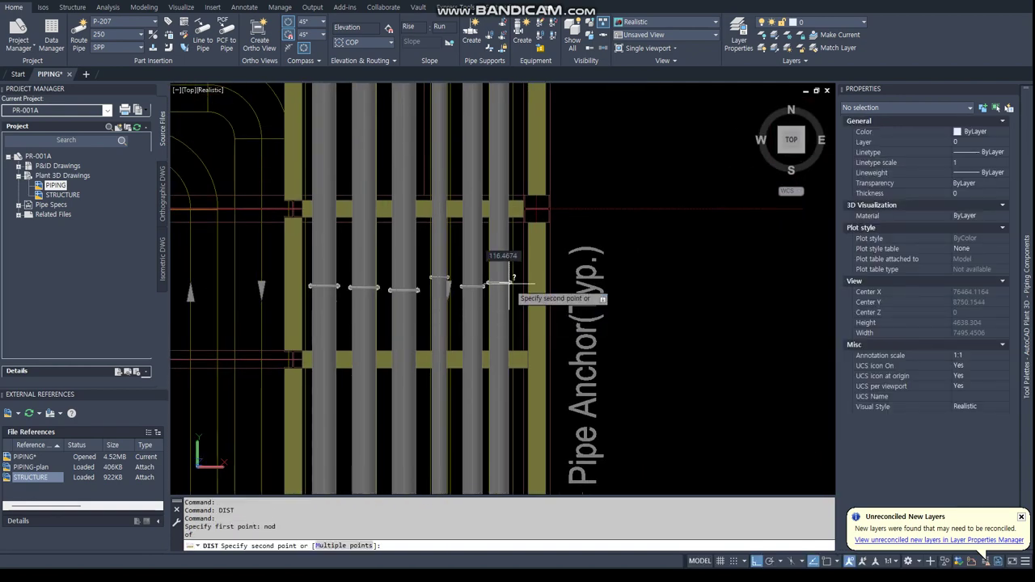
pyautogui.write('per')
pyautogui.press('Return')
pyautogui.click(566, 209)
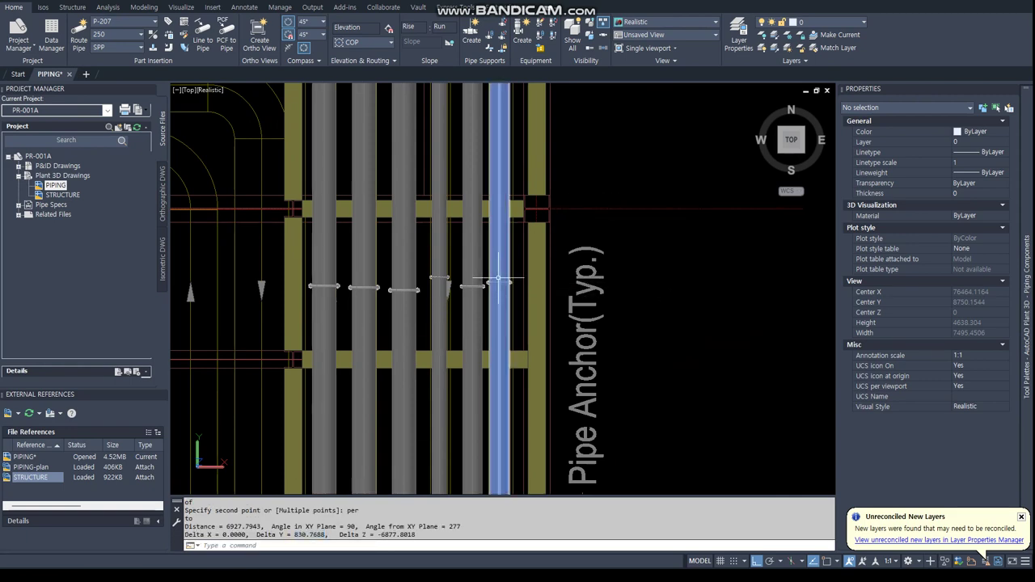
pyautogui.click(490, 283)
pyautogui.rightClick(495, 285)
pyautogui.click(524, 365)
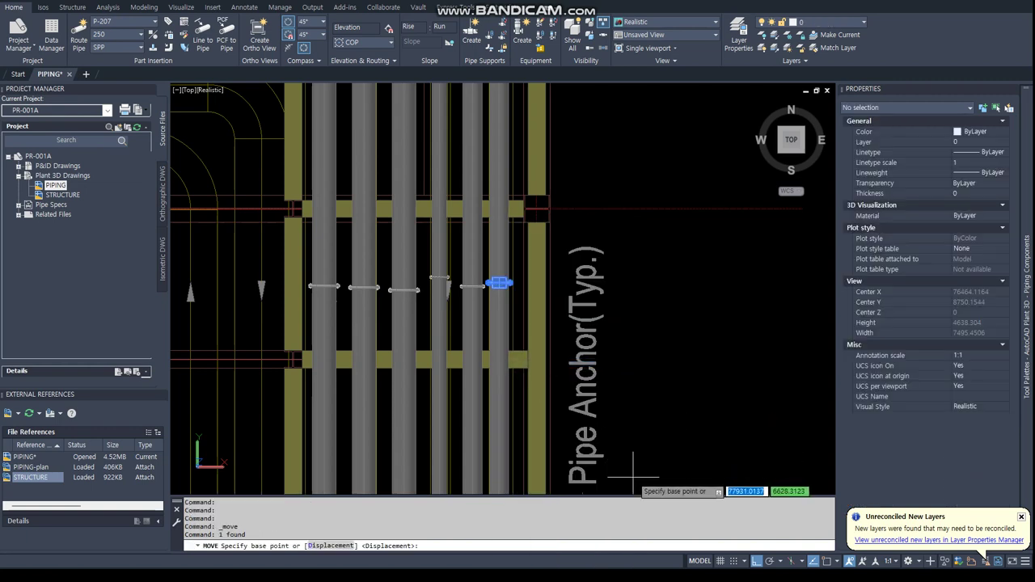
pyautogui.press('Escape')
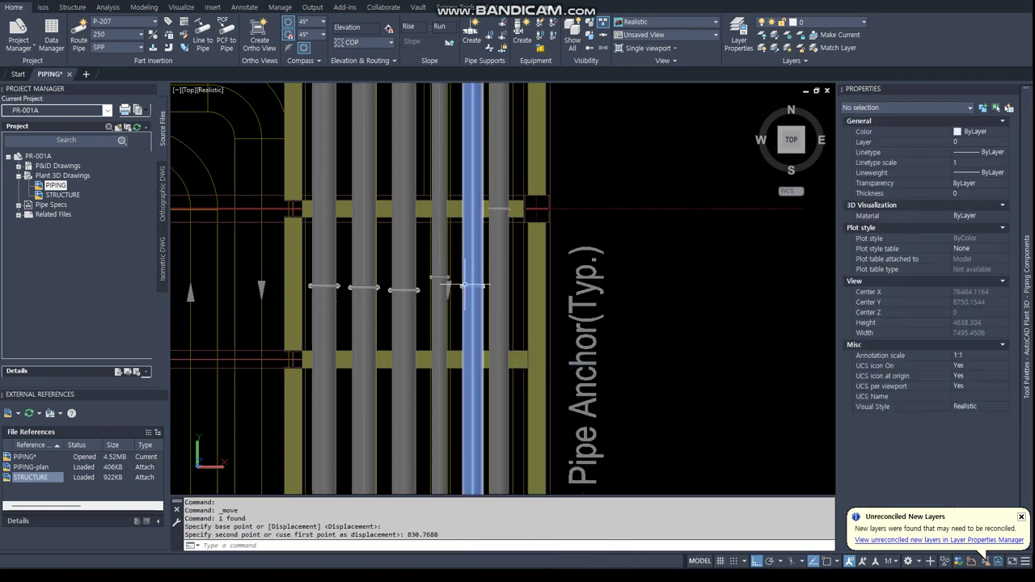
# Measure the fifth pipe's clamp to the beam with a perpendicular snap and start moving it
pyautogui.click(472, 286)
pyautogui.press('Escape')
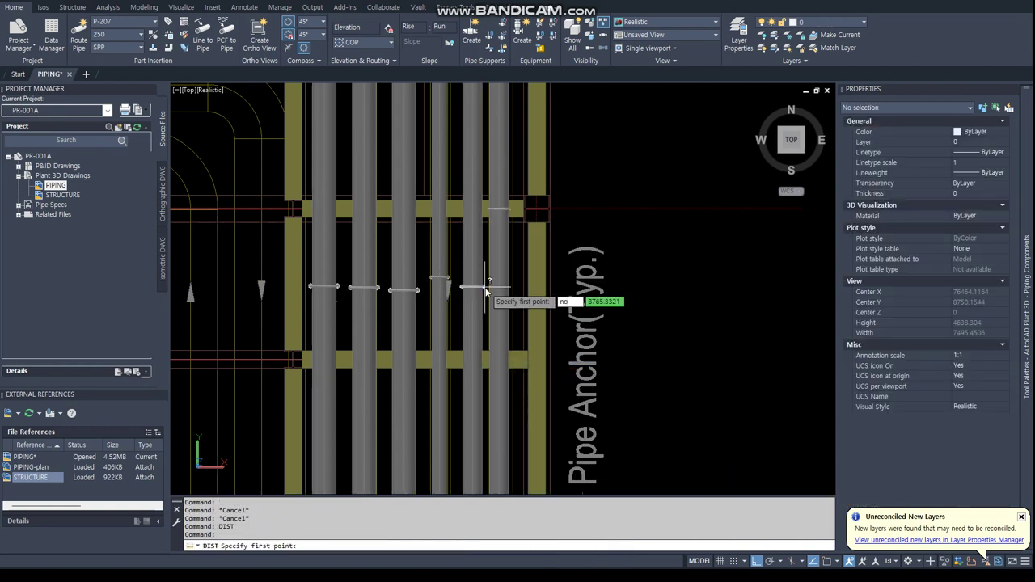
pyautogui.click(472, 287)
pyautogui.write('per')
pyautogui.press('Return')
pyautogui.click(599, 209)
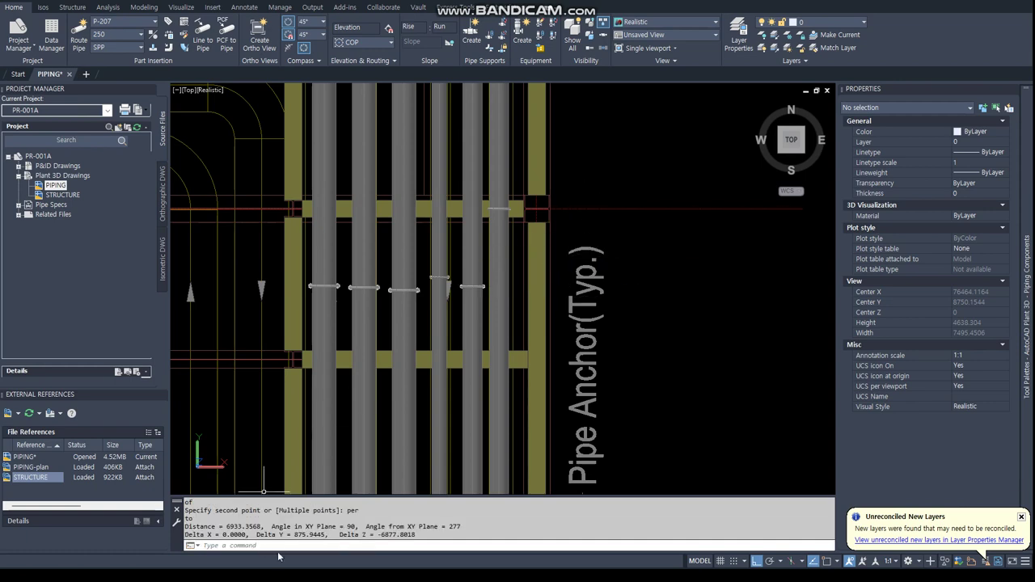
pyautogui.press('Escape')
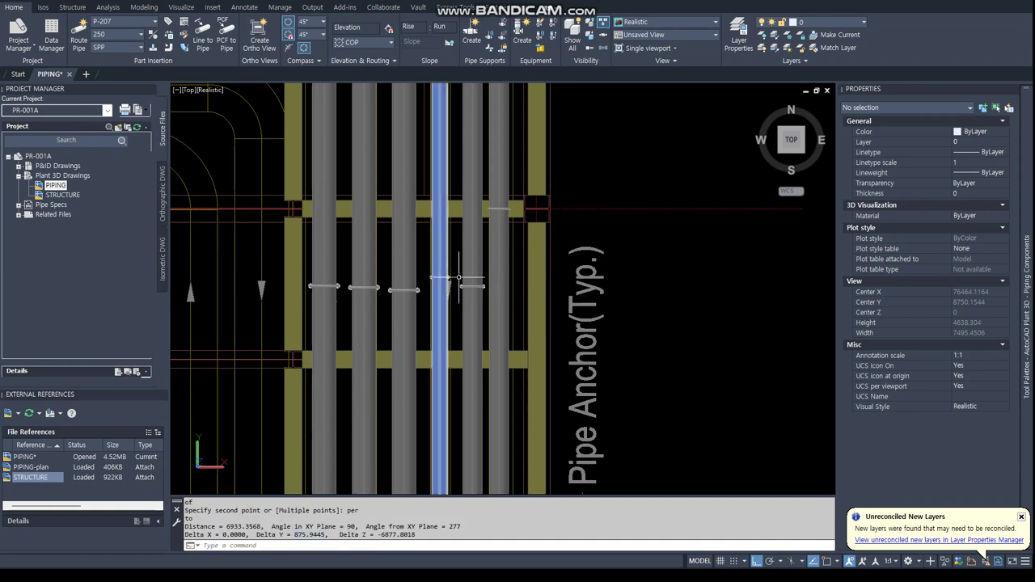
pyautogui.click(467, 286)
pyautogui.rightClick(469, 286)
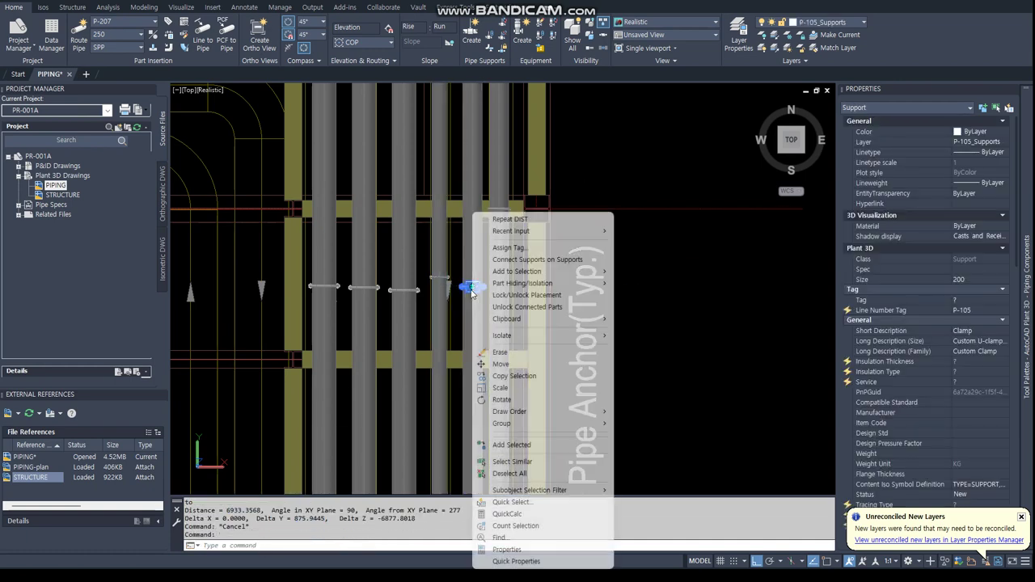
pyautogui.click(509, 366)
pyautogui.click(473, 286)
pyautogui.write('875.9445')
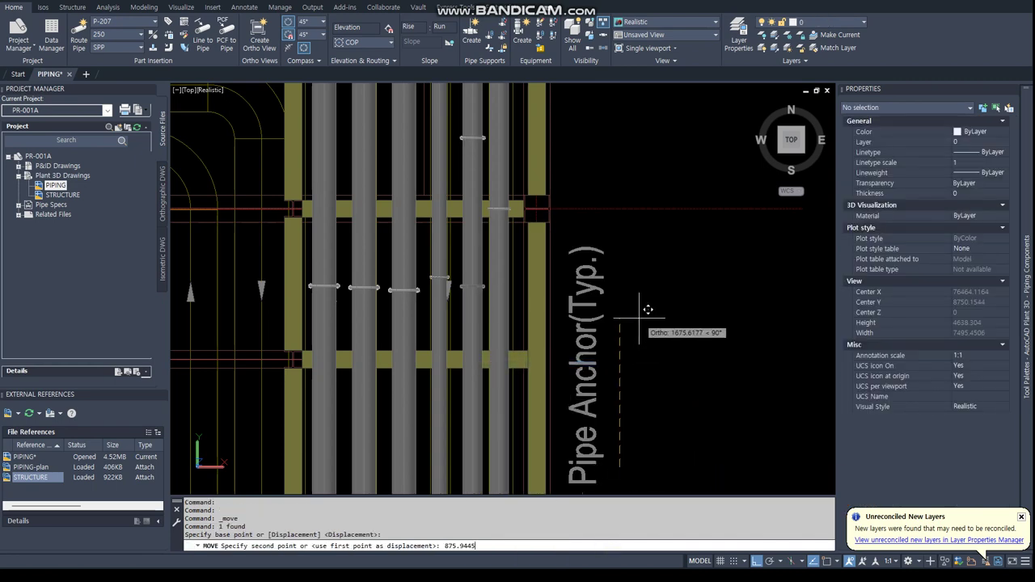
pyautogui.press('Escape')
# Measure the fourth pipe's clamp to the beam and move it 771.9892 onto the beam
pyautogui.write('dist')
pyautogui.press('Return')
pyautogui.write('nod')
pyautogui.press('Return')
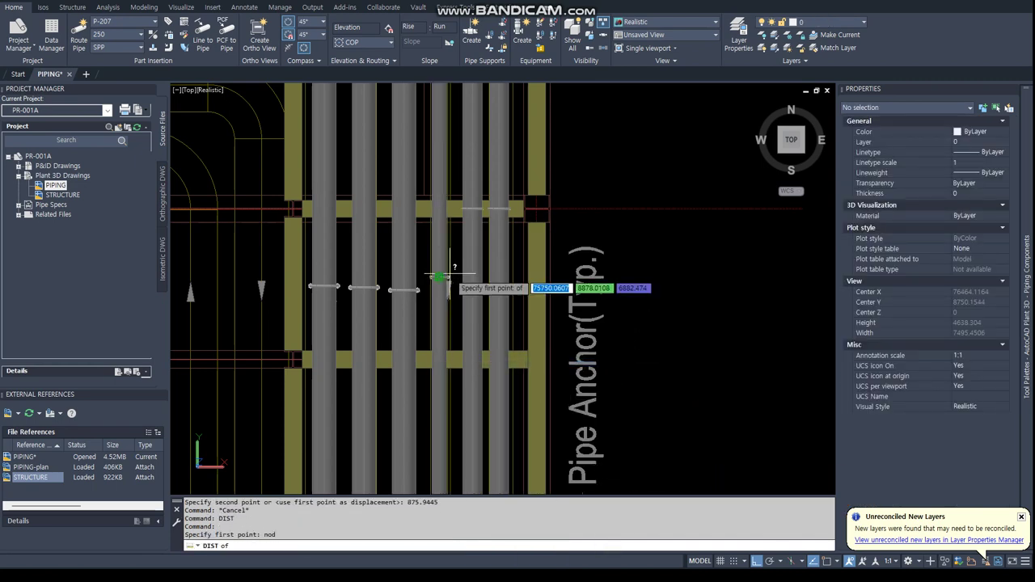
pyautogui.click(441, 277)
pyautogui.write('per')
pyautogui.press('Return')
pyautogui.click(319, 485)
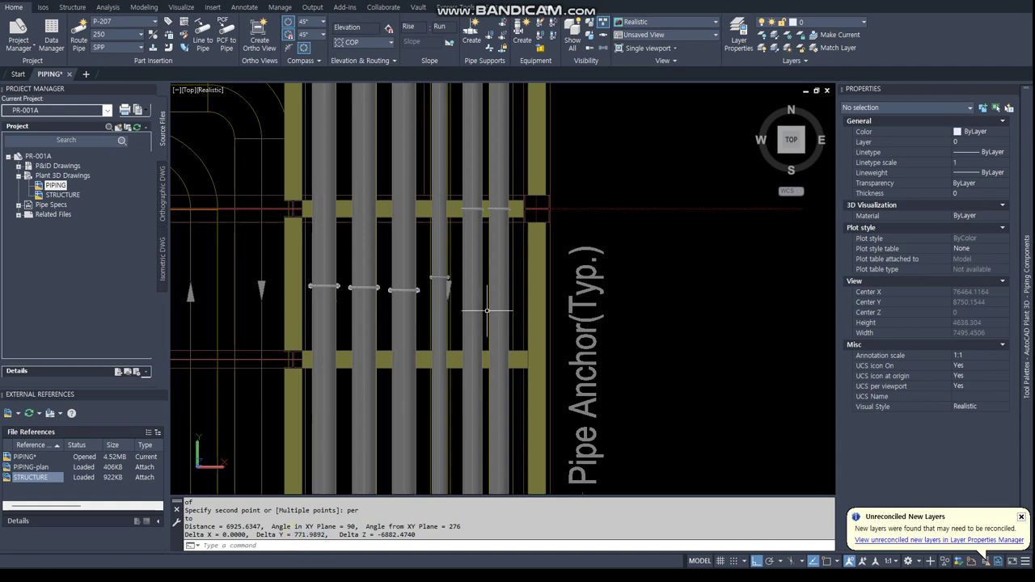
pyautogui.click(449, 276)
pyautogui.rightClick(449, 276)
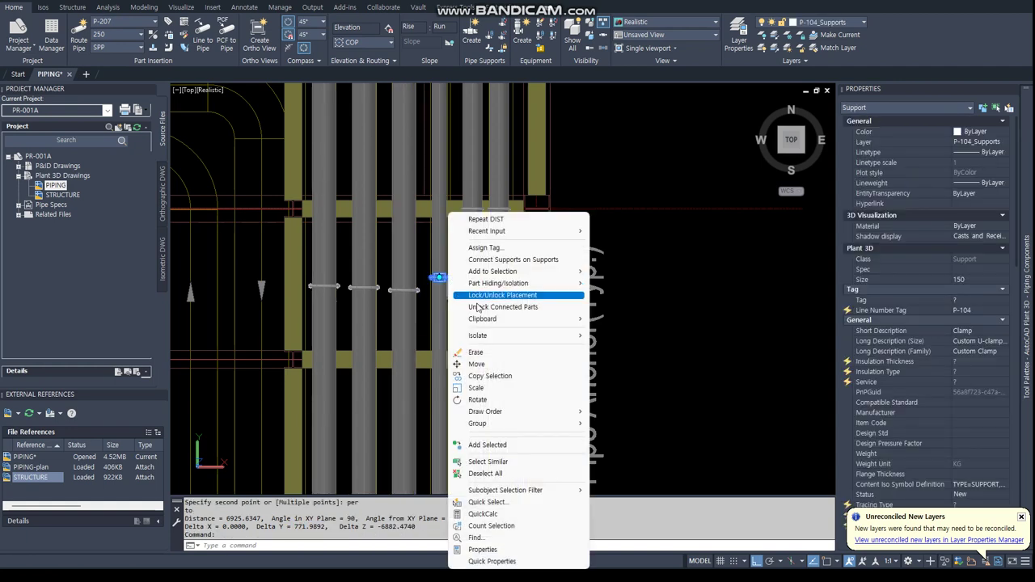
pyautogui.click(482, 365)
pyautogui.click(639, 463)
pyautogui.write('771.9892')
pyautogui.press('Return')
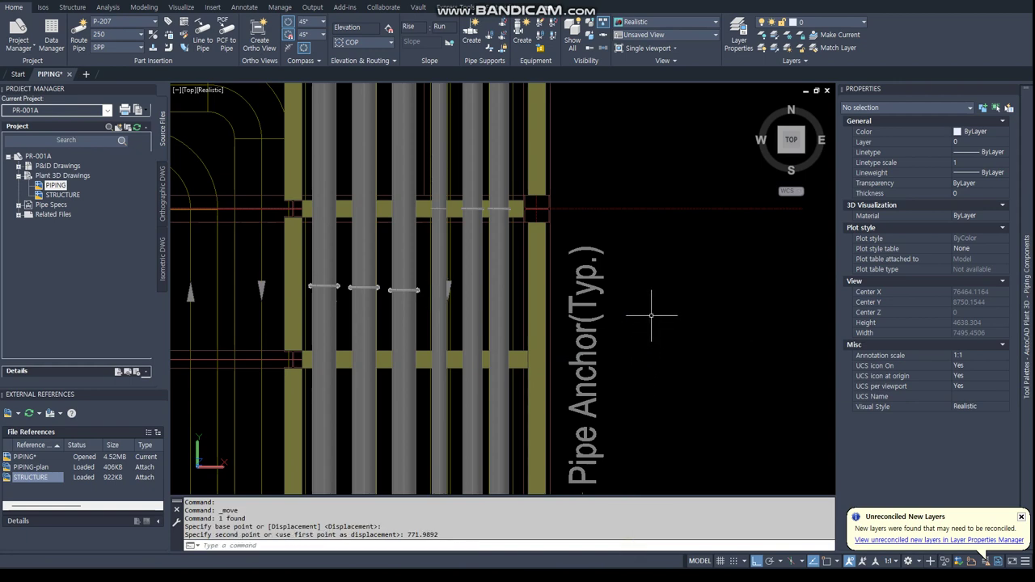
pyautogui.write('dis')
# Measure the third pipe's clamp to the beam and move it 919.1851 onto the beam
pyautogui.press('Return')
pyautogui.write('nod')
pyautogui.press('Return')
pyautogui.click(412, 290)
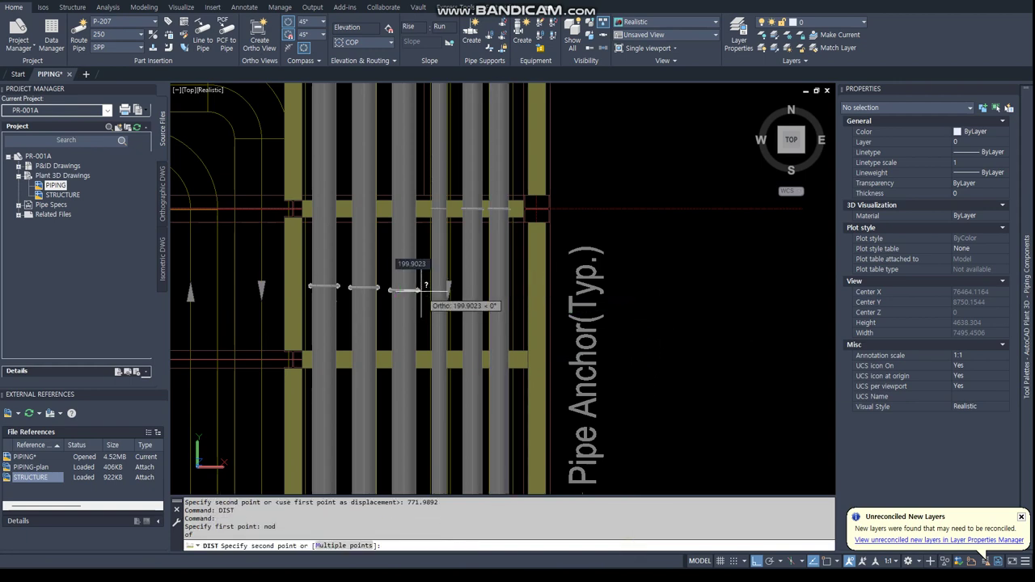
pyautogui.write('per')
pyautogui.press('Return')
pyautogui.click(319, 491)
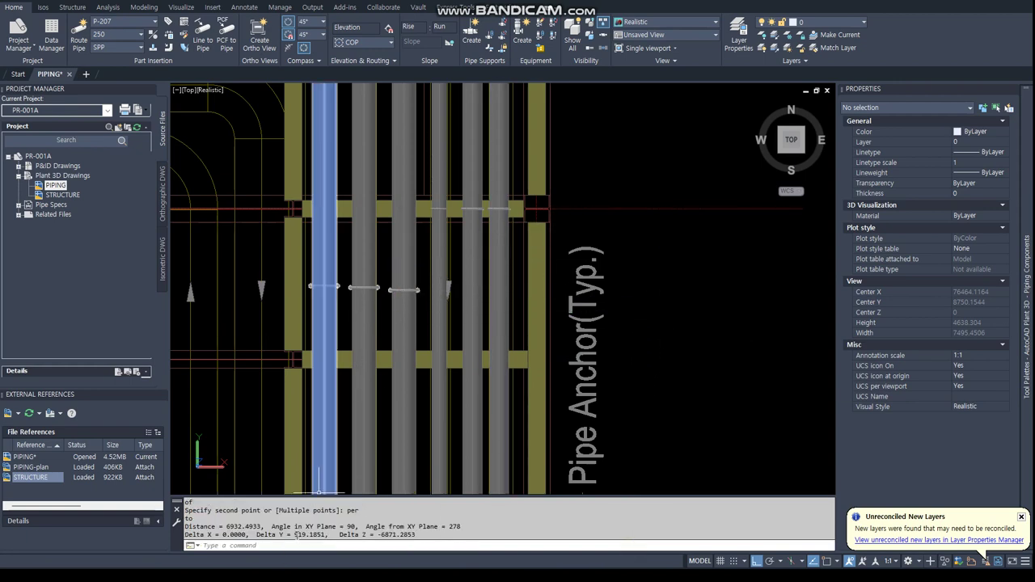
pyautogui.click(404, 289)
pyautogui.rightClick(414, 290)
pyautogui.click(469, 365)
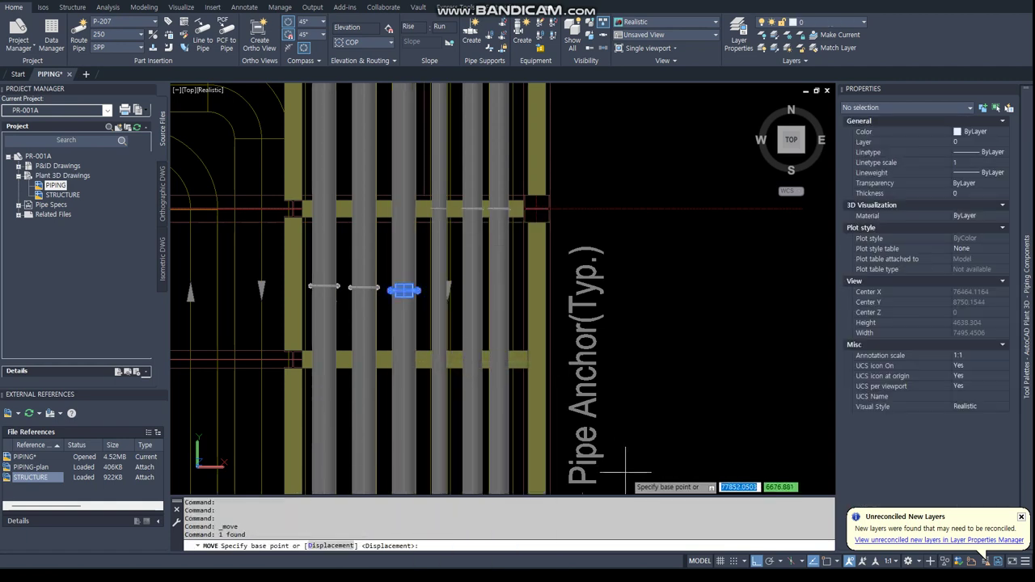
pyautogui.click(627, 473)
pyautogui.press('Return')
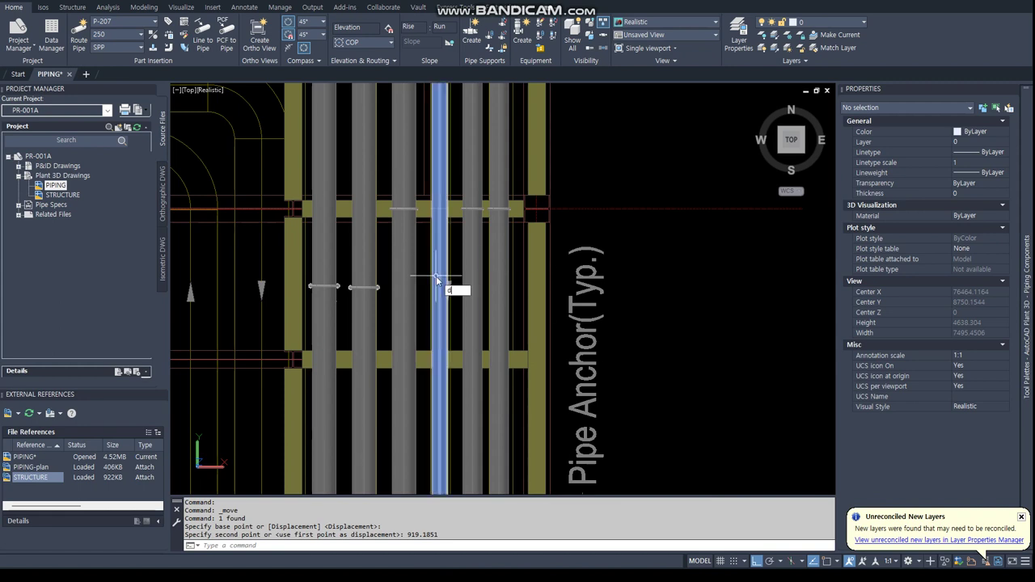
# Measure the second pipe's clamp to the beam and move it 888.0636 onto the beam
pyautogui.write('dist')
pyautogui.press('Return')
pyautogui.write('nod')
pyautogui.press('Return')
pyautogui.click(358, 287)
pyautogui.write('per')
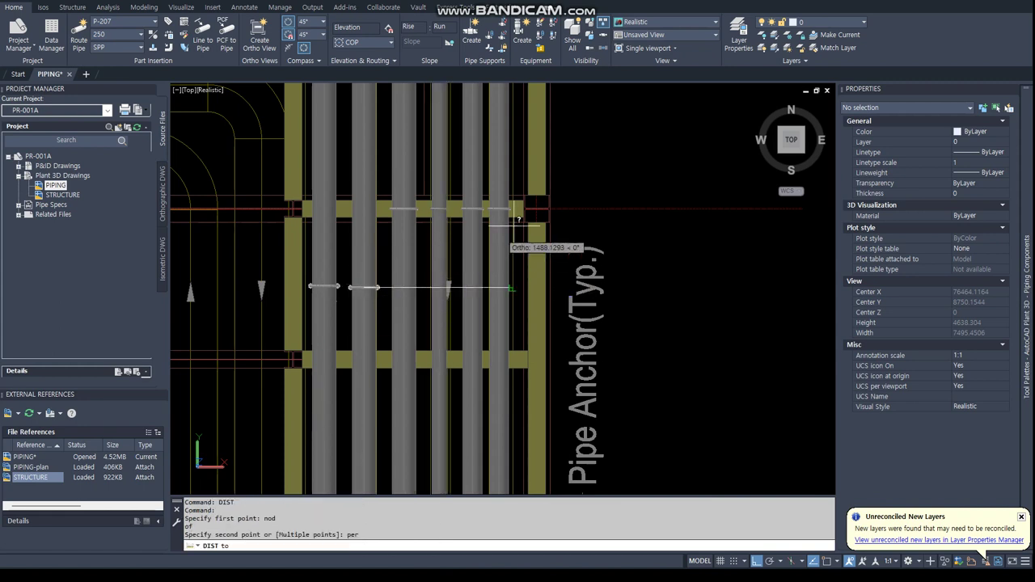
pyautogui.press('Return')
pyautogui.click(574, 211)
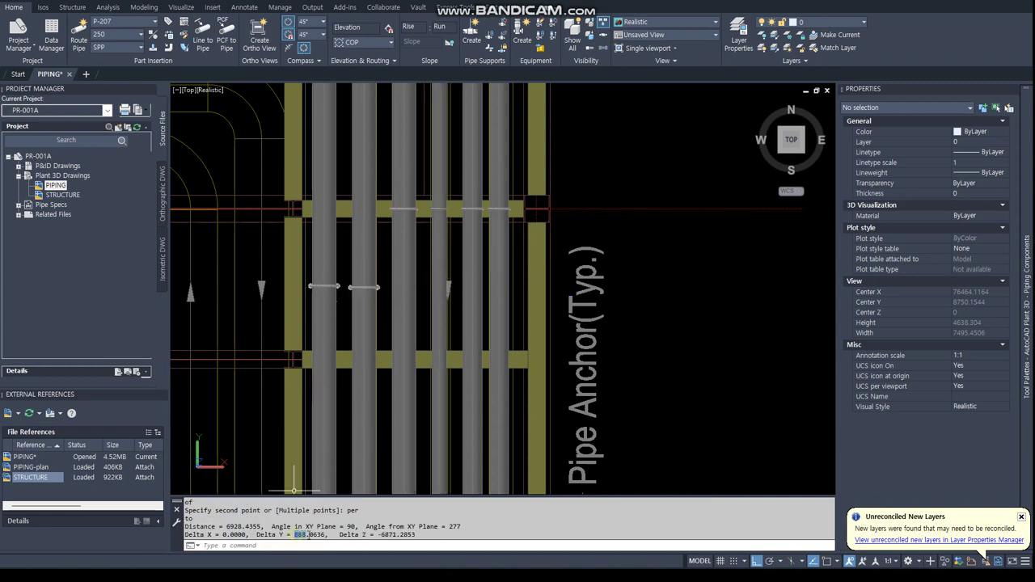
pyautogui.click(364, 287)
pyautogui.rightClick(380, 294)
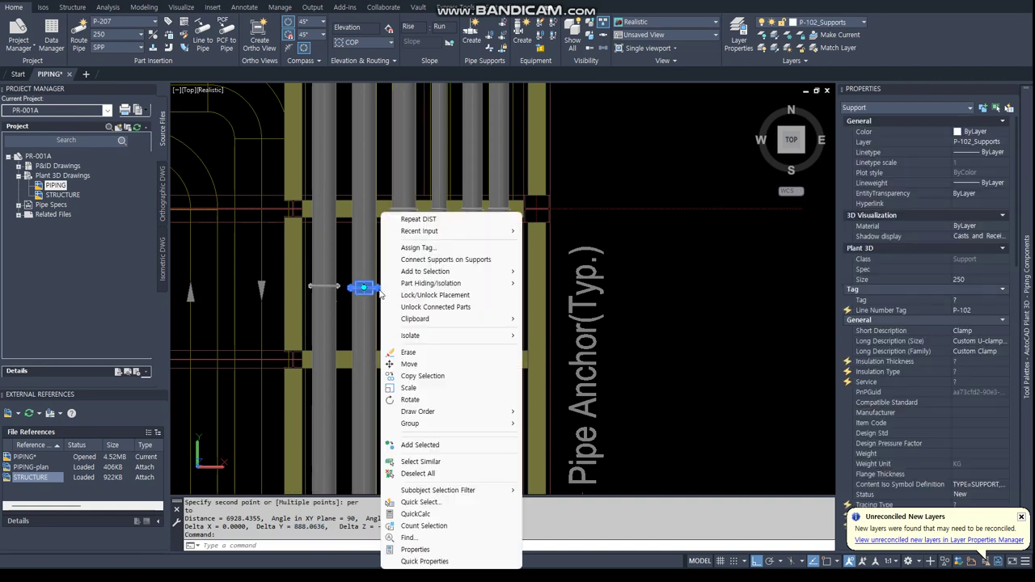
pyautogui.click(408, 364)
pyautogui.click(623, 479)
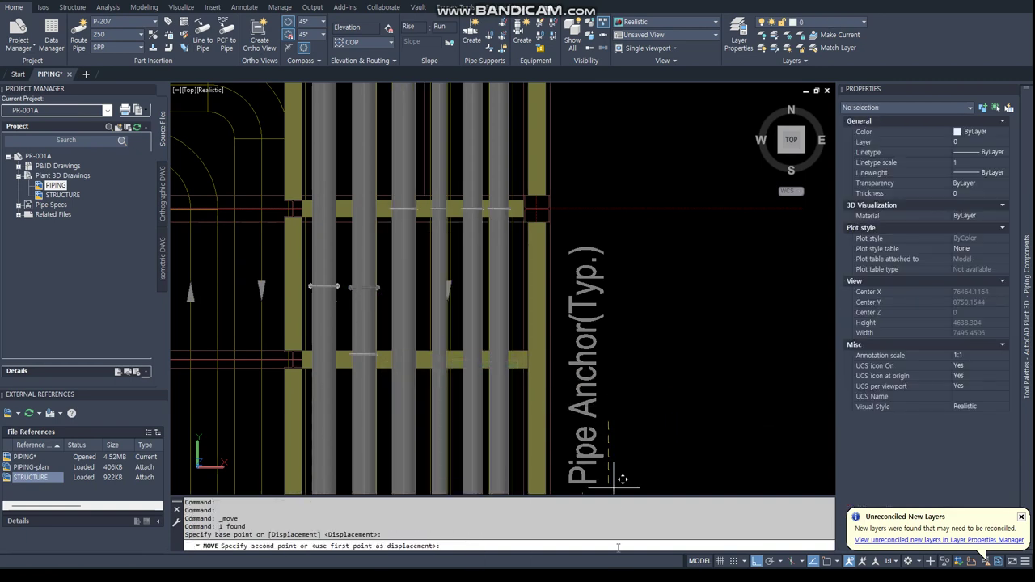
pyautogui.click(510, 546)
pyautogui.write('888.0636')
pyautogui.press('Return')
# Measure the first pipe's clamp to the beam and move it 869.1412 onto the beam
pyautogui.write('dist')
pyautogui.press('Return')
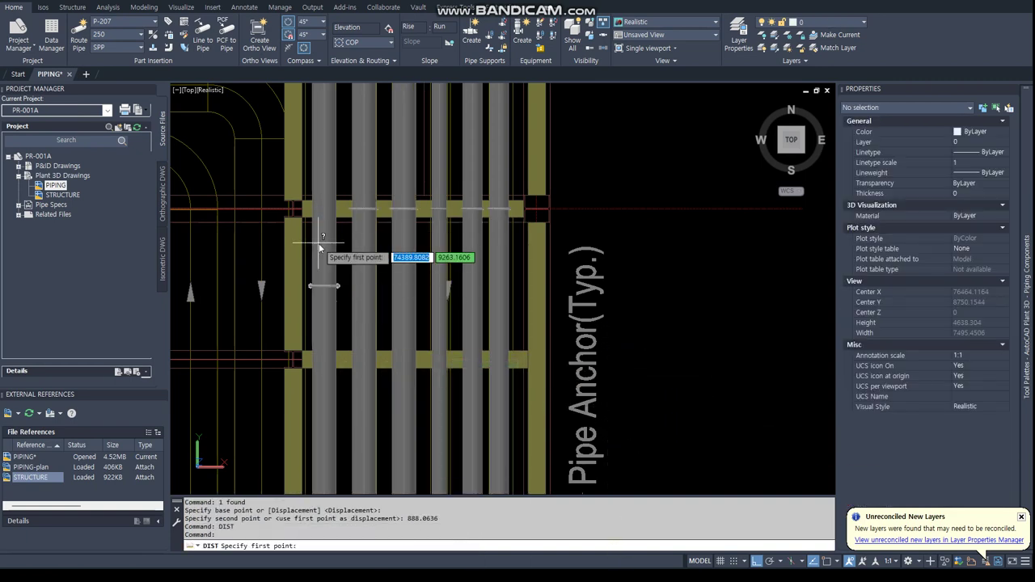
pyautogui.write('nod')
pyautogui.press('Return')
pyautogui.click(312, 286)
pyautogui.write('per')
pyautogui.press('Return')
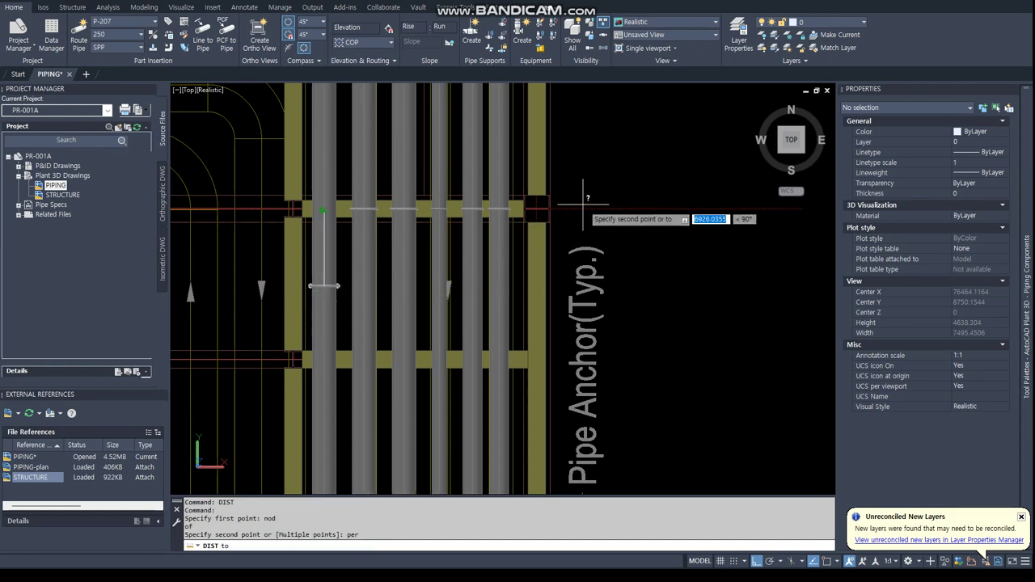
pyautogui.click(323, 209)
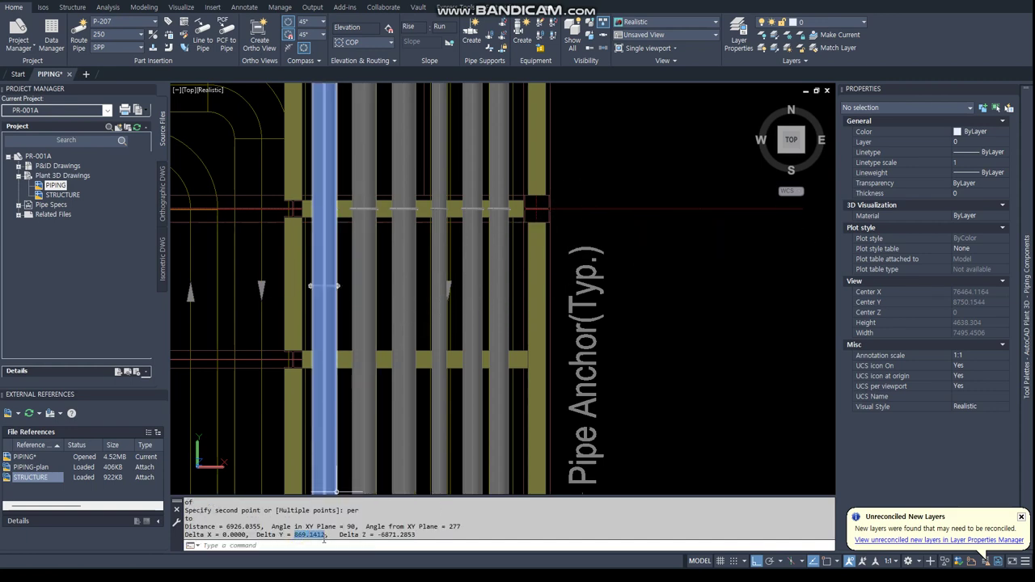
pyautogui.press('Escape')
pyautogui.click(325, 285)
pyautogui.rightClick(336, 288)
pyautogui.click(365, 364)
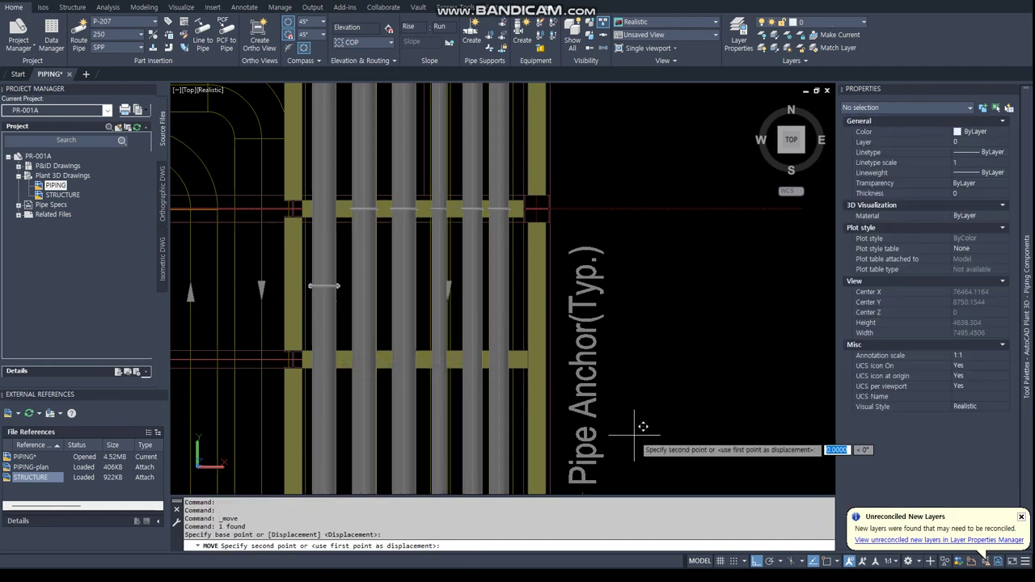
pyautogui.click(650, 478)
pyautogui.write('869.1412')
pyautogui.press('Return')
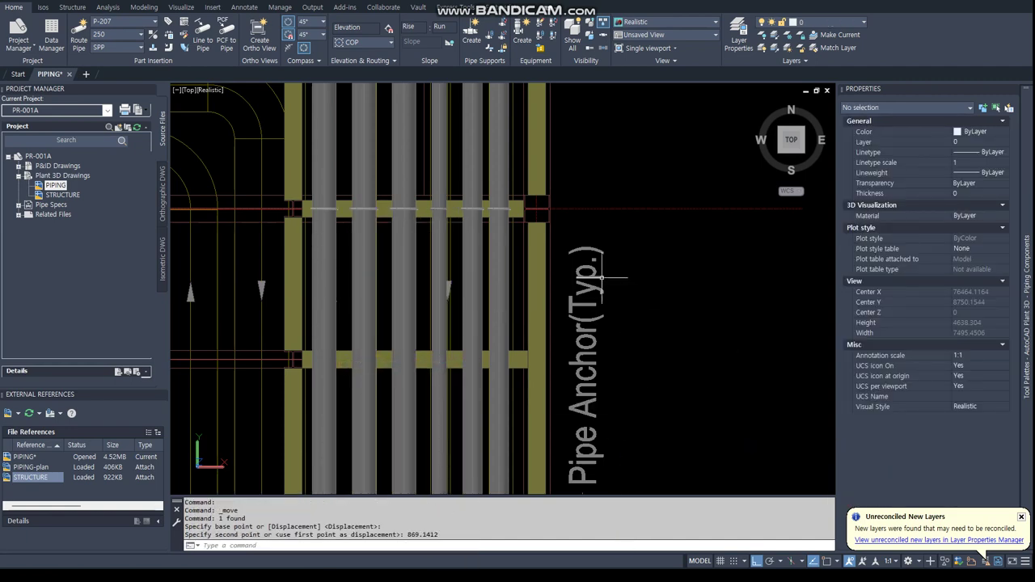
pyautogui.write('vs')
pyautogui.press('Return')
# Set the display to Wireframe and try connecting the rightmost clamp to an adjacent component
pyautogui.write('3')
pyautogui.press('Return')
pyautogui.scroll(2, 601, 277)
pyautogui.scroll(3, 678, 291)
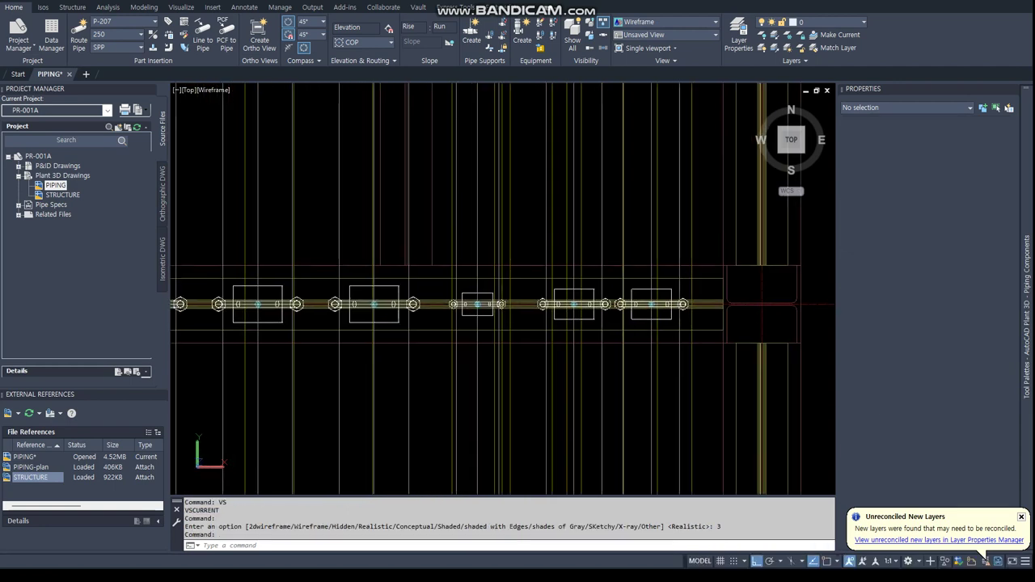
pyautogui.click(675, 294)
pyautogui.rightClick(671, 299)
pyautogui.click(711, 296)
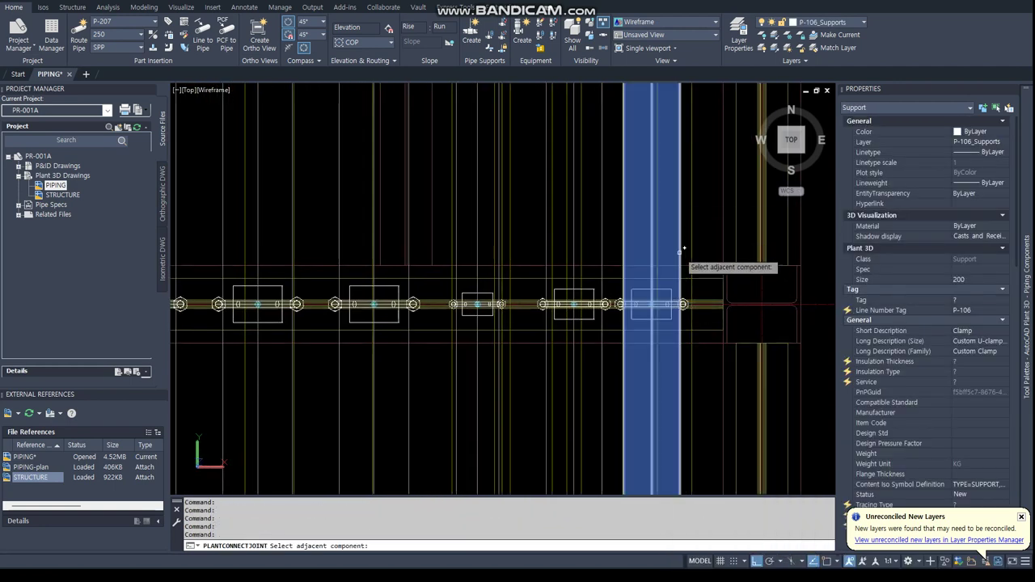
pyautogui.press('Escape')
# Connect the P-105 and P-103 clamp supports to their adjacent pipes
pyautogui.click(588, 289)
pyautogui.rightClick(564, 299)
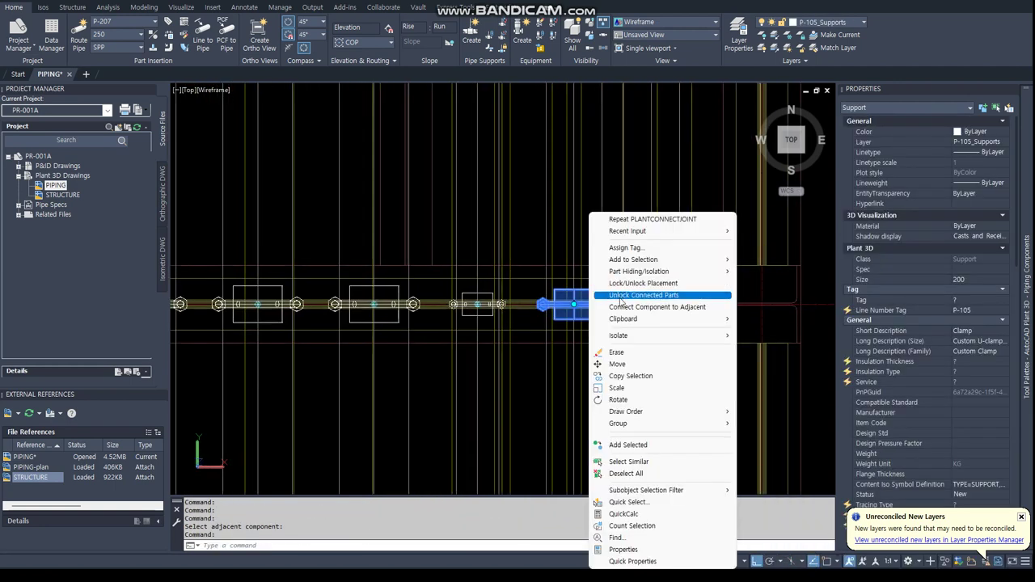
pyautogui.click(606, 293)
pyautogui.click(477, 304)
pyautogui.rightClick(491, 304)
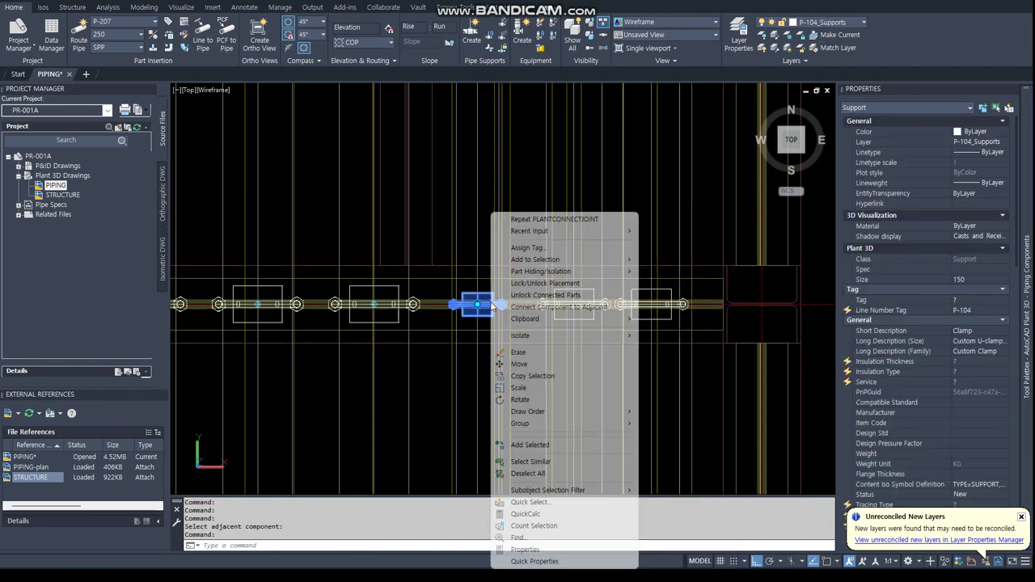
pyautogui.click(536, 308)
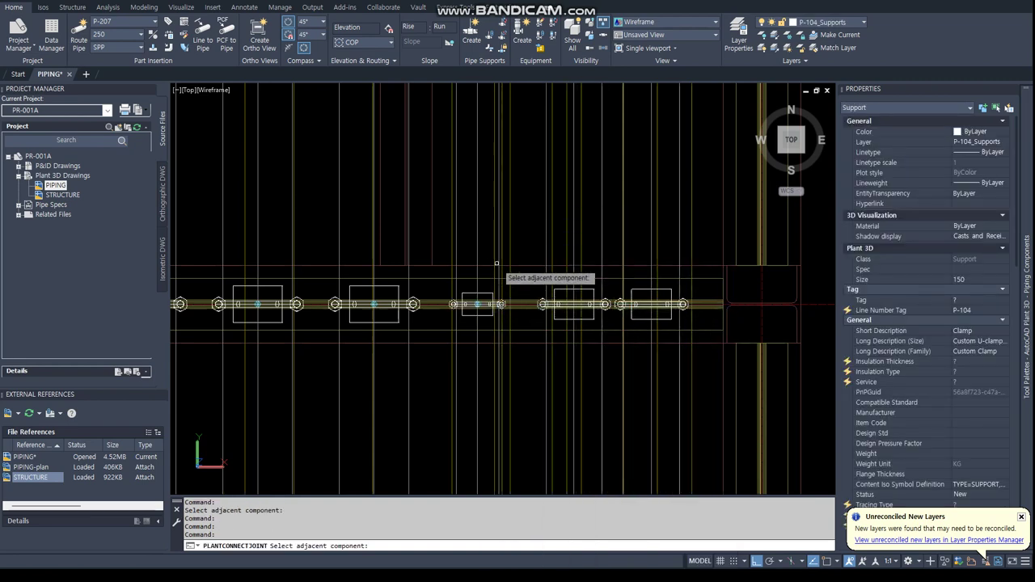
pyautogui.click(373, 304)
pyautogui.rightClick(399, 305)
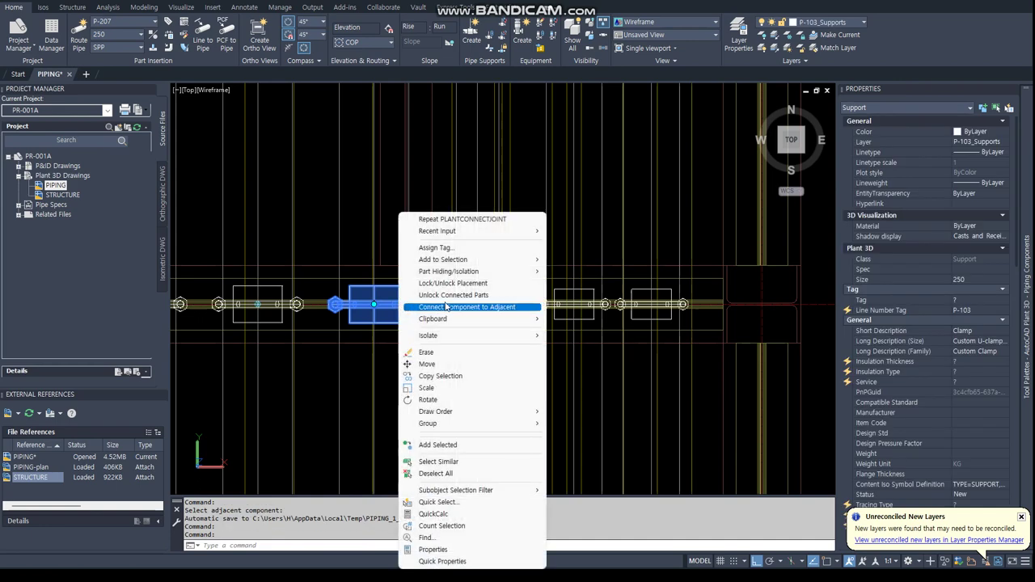
pyautogui.click(445, 306)
pyautogui.click(408, 267)
# Connect the P-102 and leftmost P-101 clamp supports to their adjacent pipes
pyautogui.click(257, 304)
pyautogui.rightClick(284, 305)
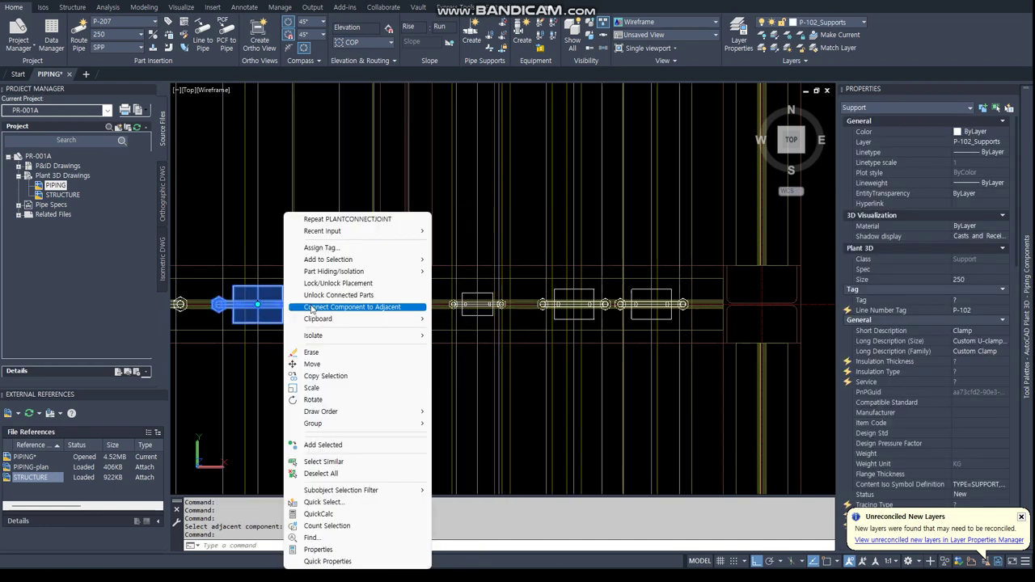
pyautogui.click(330, 308)
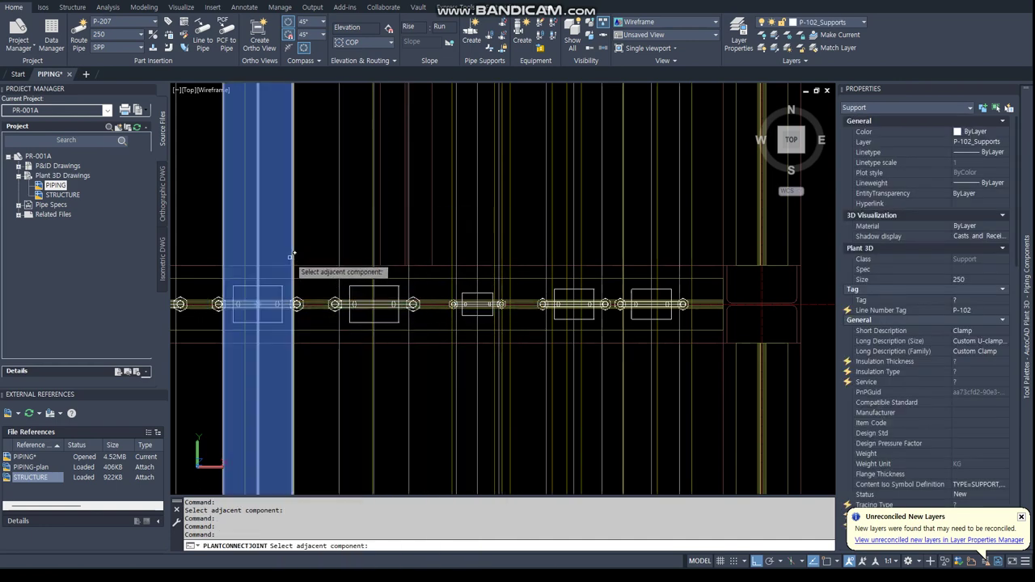
pyautogui.click(296, 255)
pyautogui.moveTo(466, 305); pyautogui.dragTo(550, 305, button='middle')
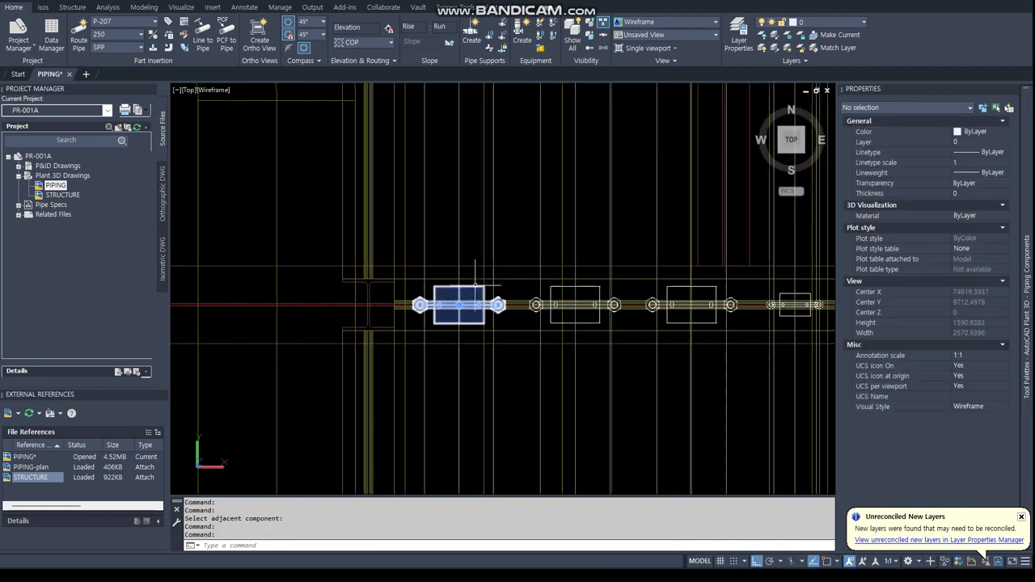
pyautogui.click(474, 304)
pyautogui.rightClick(474, 305)
pyautogui.click(517, 303)
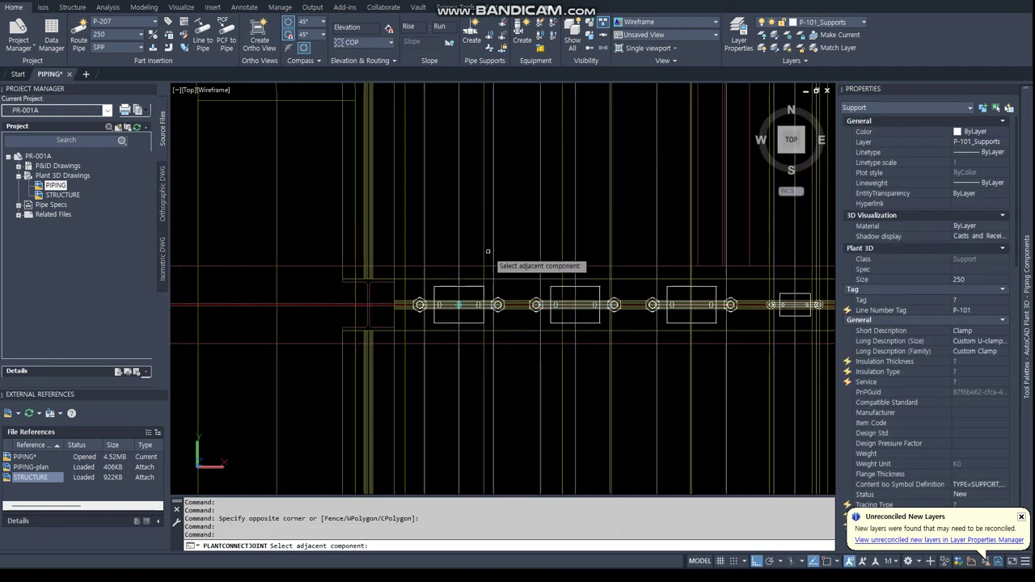
pyautogui.press('Escape')
# Measure from the support node perpendicular to the lower rack beam, then cancel the measurement
pyautogui.scroll(-5, 496, 250)
pyautogui.moveTo(497, 250); pyautogui.dragTo(431, 285, button='middle')
pyautogui.scroll(5, 431, 285)
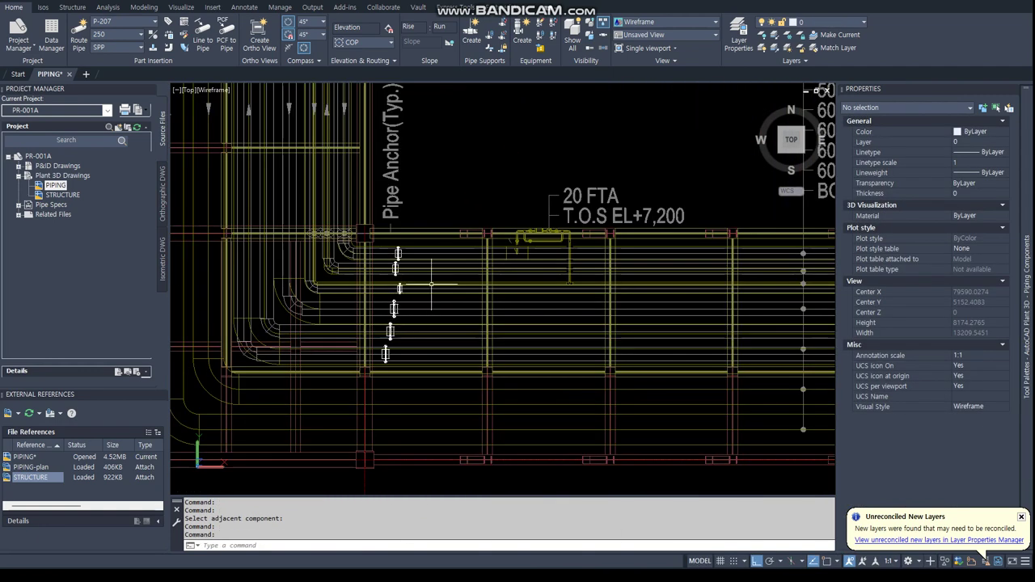
pyautogui.write('nod')
pyautogui.press('Return')
pyautogui.scroll(-3, 416, 280)
pyautogui.write('nod')
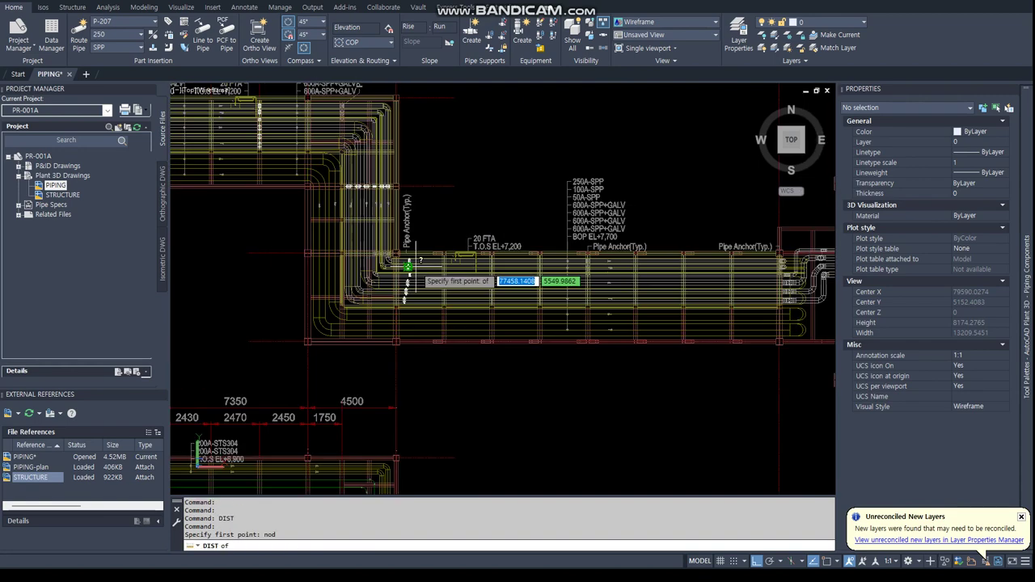
pyautogui.moveTo(388, 303); pyautogui.dragTo(323, 307, button='middle')
pyautogui.scroll(3, 275, 276)
pyautogui.click(275, 276)
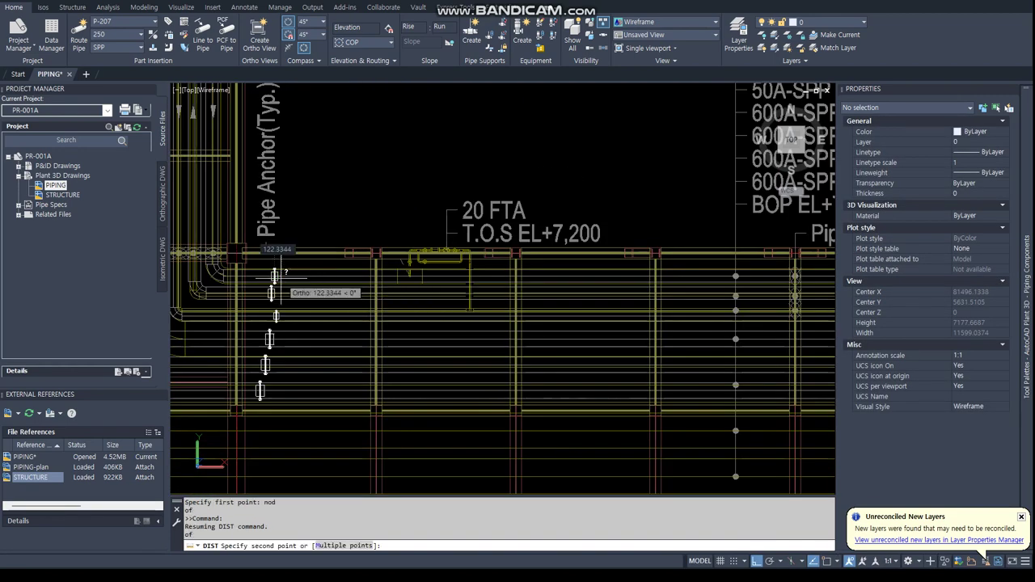
pyautogui.write('er')
pyautogui.press('Return')
pyautogui.scroll(-5, 291, 291)
pyautogui.scroll(3, 307, 315)
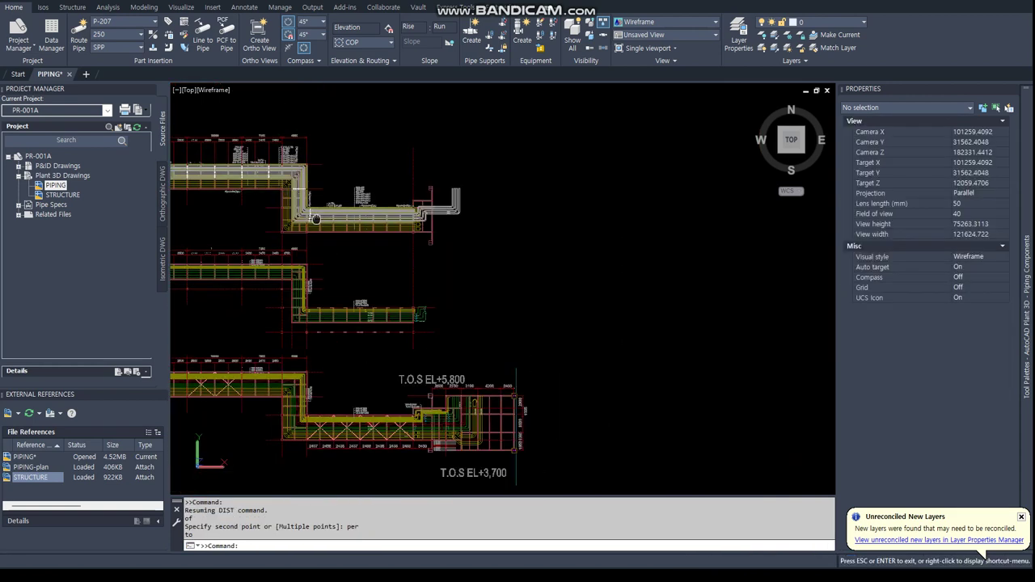
pyautogui.press('Escape')
pyautogui.press('Escape')
# Draw vertical XLINE construction lines through the lower rack beams using Nearest snap
pyautogui.press('i')
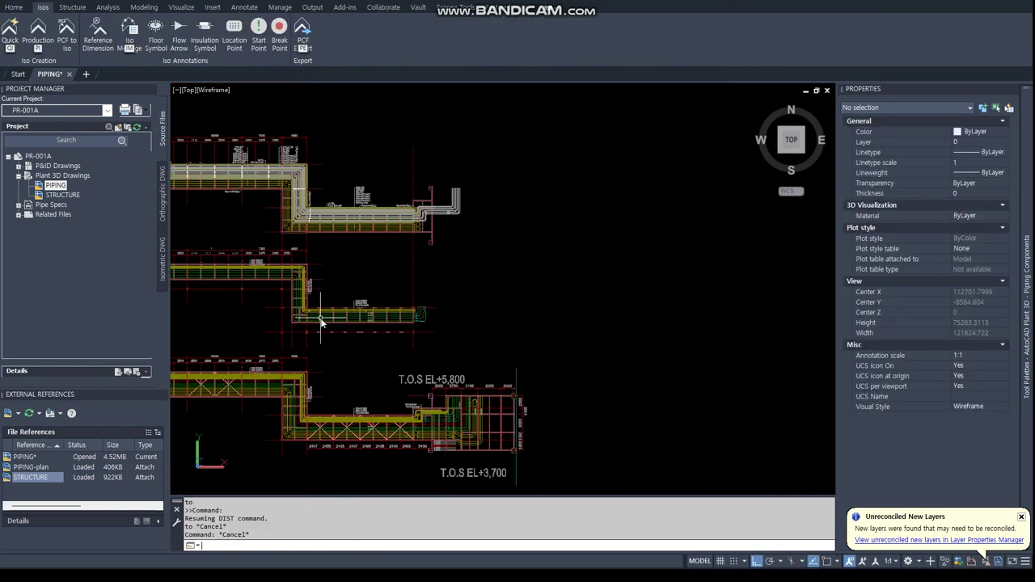
pyautogui.scroll(2, 388, 340)
pyautogui.scroll(2, 380, 342)
pyautogui.scroll(2, 374, 407)
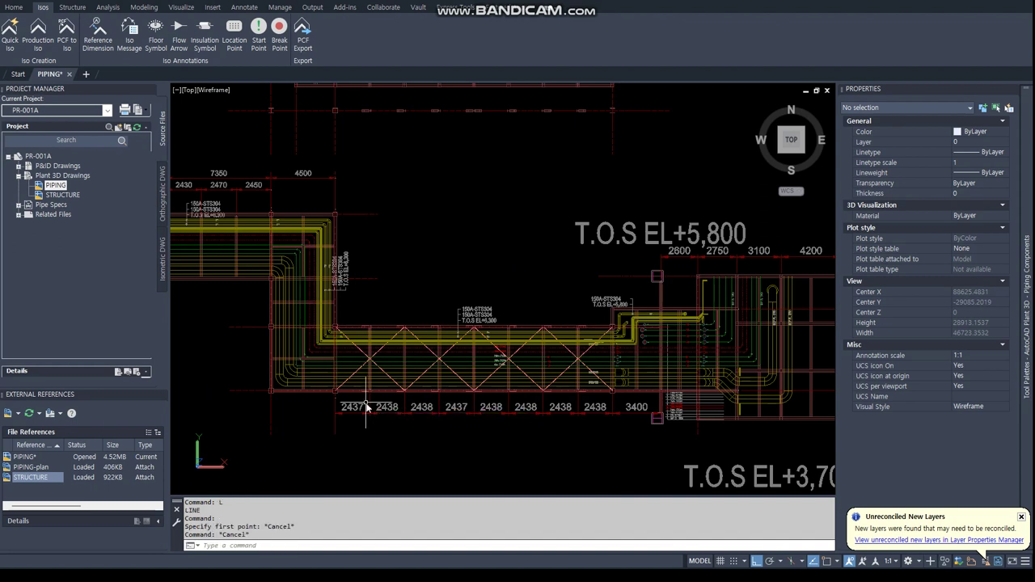
pyautogui.write('xlin')
pyautogui.press('Return')
pyautogui.click(370, 408)
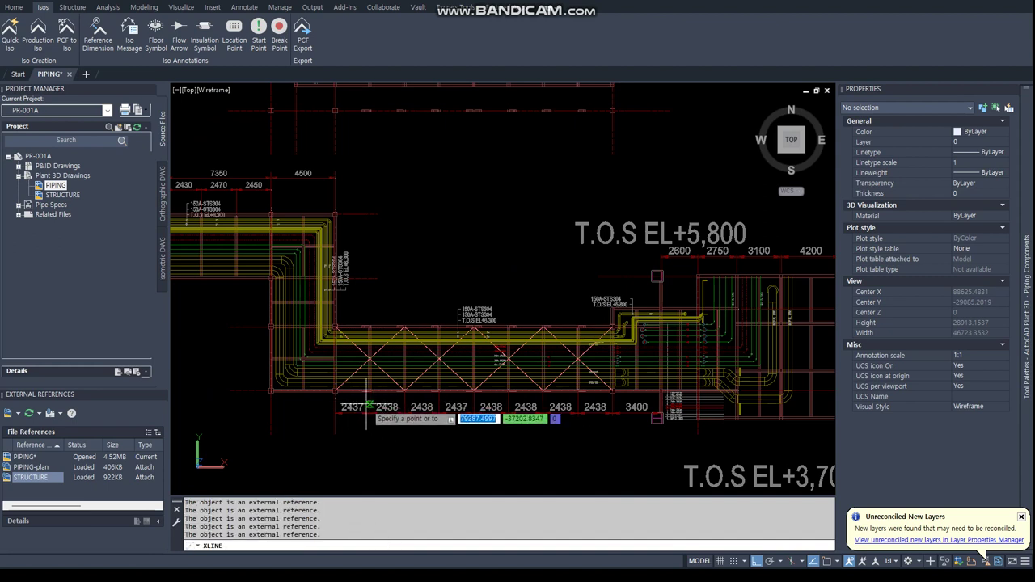
pyautogui.click(439, 240)
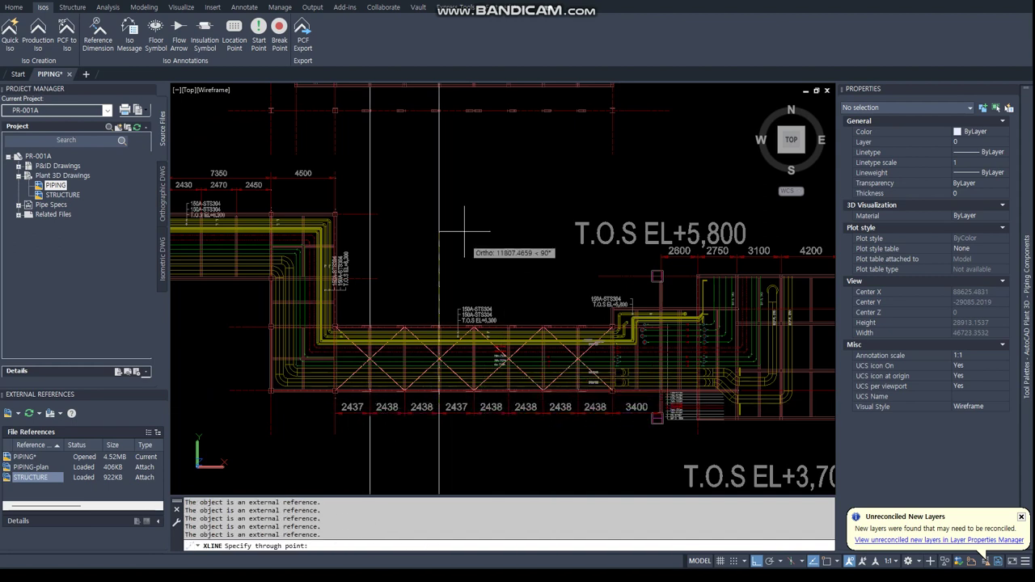
pyautogui.press('Return')
pyautogui.press('Return')
pyautogui.write('ea')
pyautogui.press('Return')
pyautogui.click(508, 396)
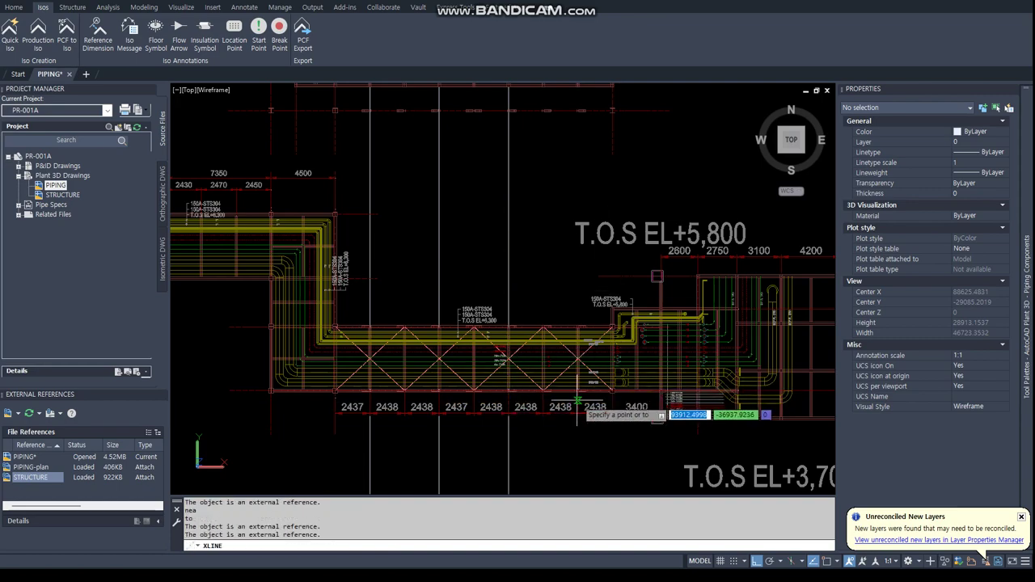
pyautogui.moveTo(578, 243); pyautogui.dragTo(610, 440, button='middle')
pyautogui.press('Escape')
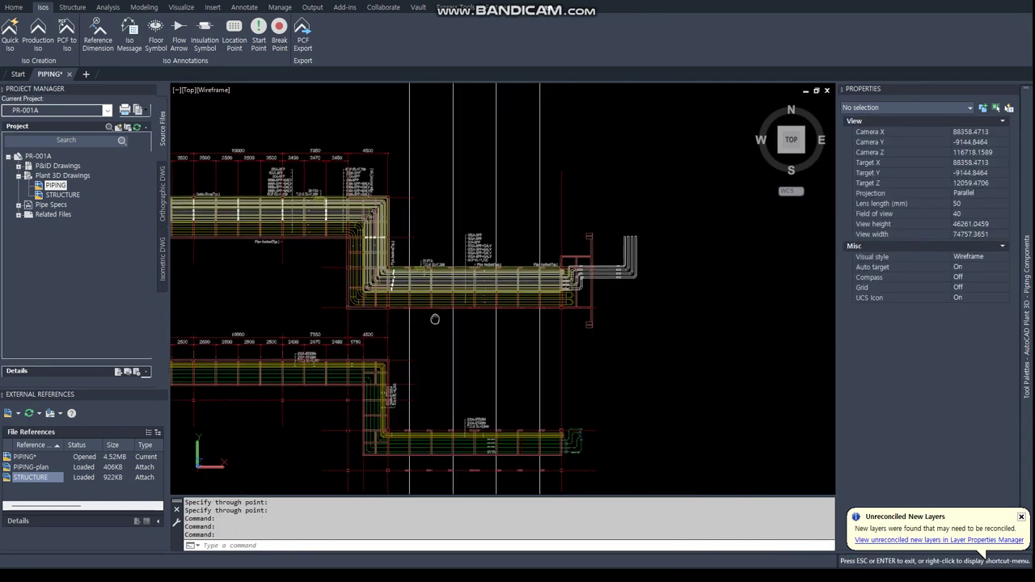
pyautogui.scroll(2, 453, 267)
# Measure the distance from the top support's node perpendicular to the rack beam
pyautogui.moveTo(453, 267); pyautogui.dragTo(397, 263, button='middle')
pyautogui.scroll(3, 397, 263)
pyautogui.write('di')
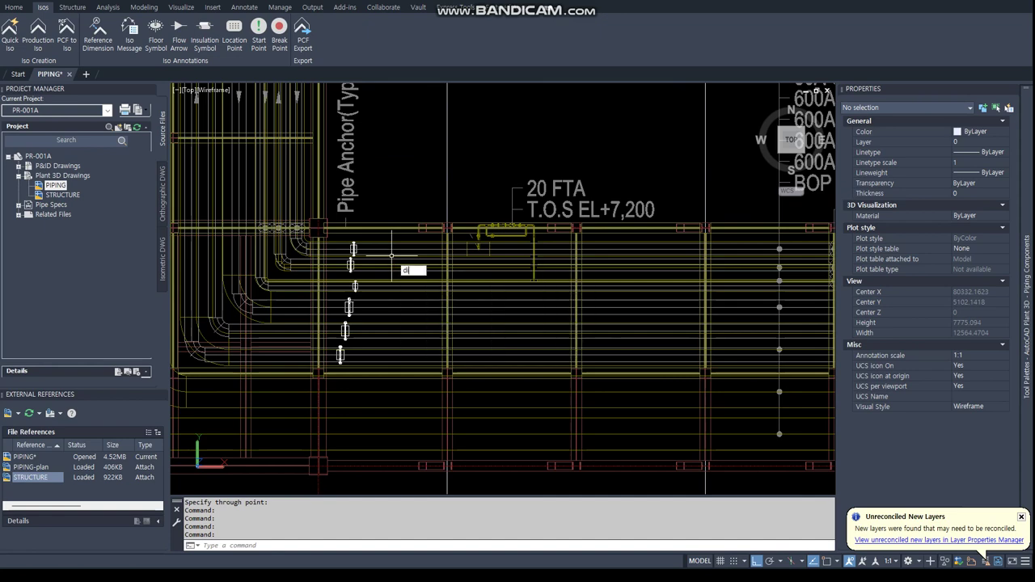
pyautogui.write('d')
pyautogui.press('Return')
pyautogui.write('er')
pyautogui.press('Return')
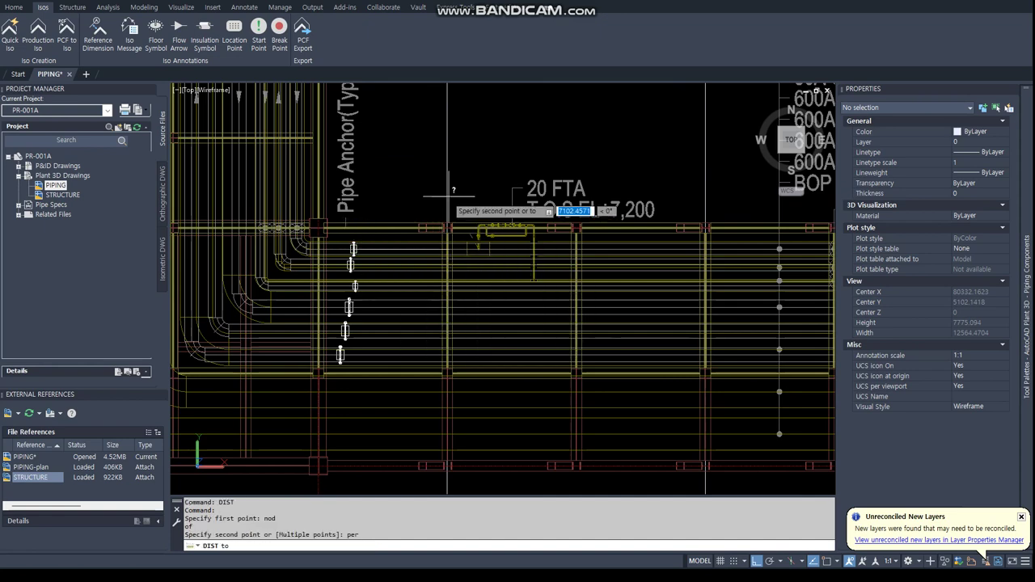
pyautogui.click(449, 196)
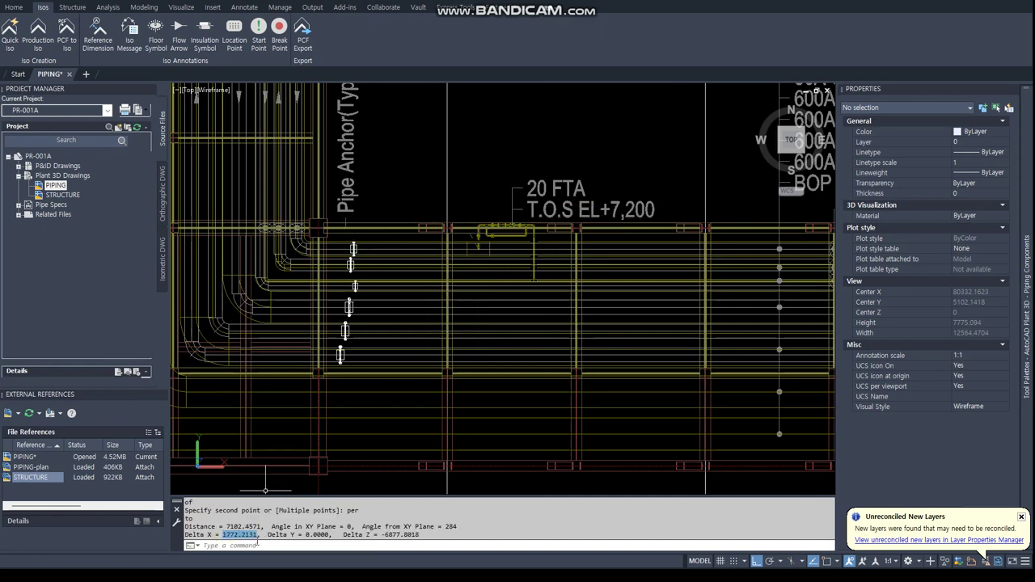
# Move the top U-clamp support by the measured distance toward the beam
pyautogui.click(353, 248)
pyautogui.rightClick(354, 247)
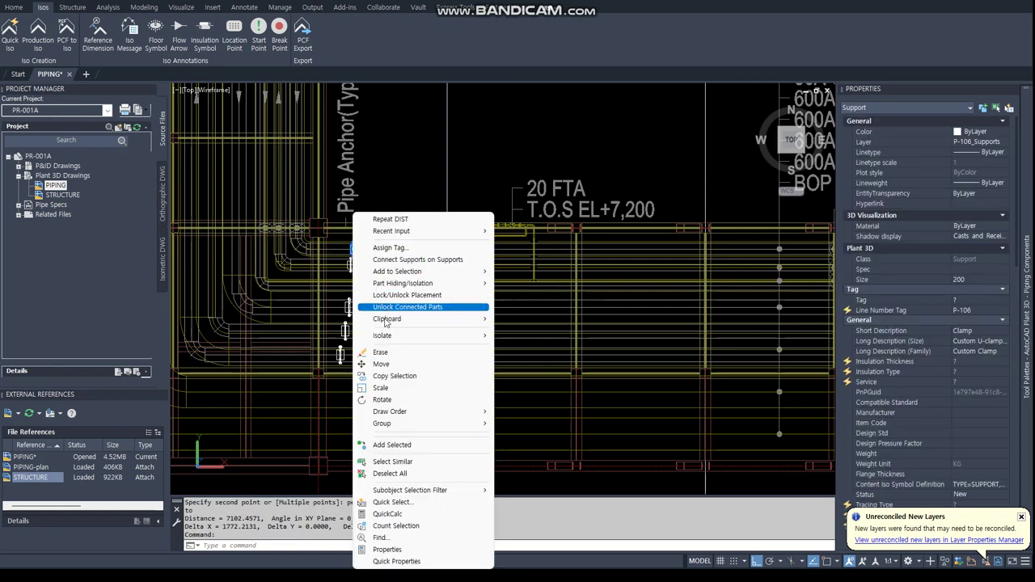
pyautogui.click(383, 364)
pyautogui.click(353, 248)
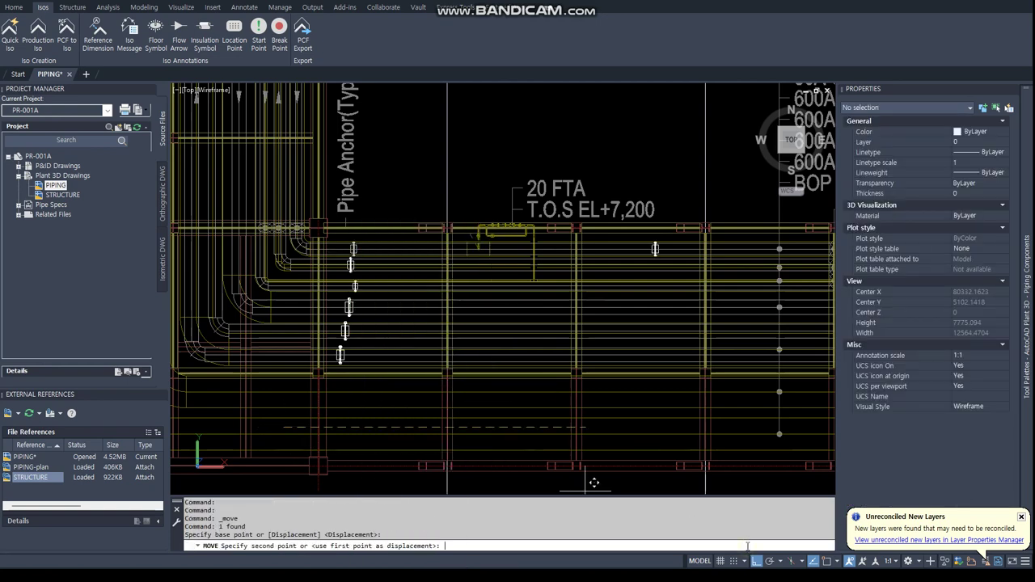
pyautogui.write('1772.2131')
pyautogui.press('Return')
# Measure the second support's node-to-beam perpendicular distance with DIST
pyautogui.write('dist')
pyautogui.press('Return')
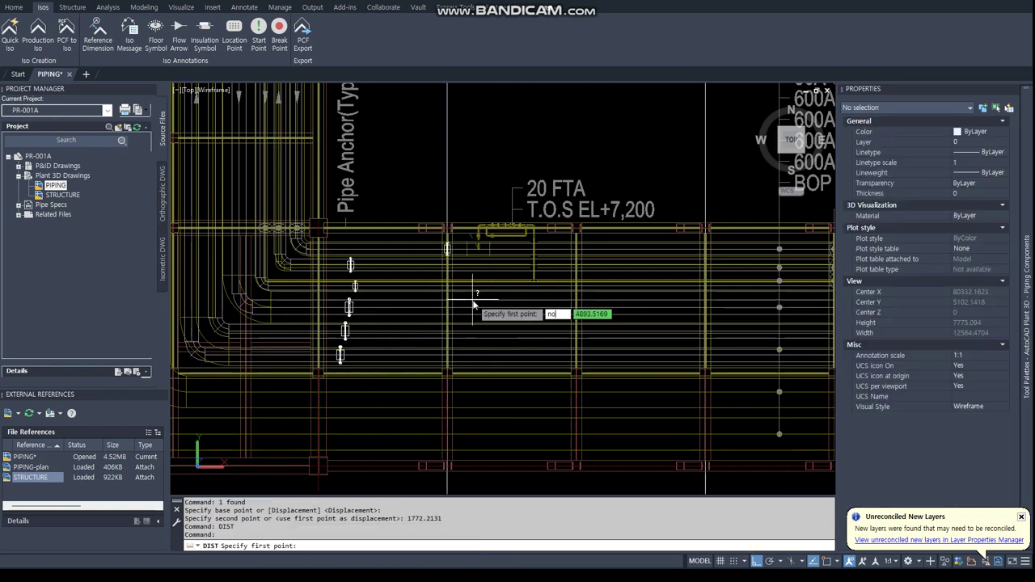
pyautogui.write('nod')
pyautogui.press('Return')
pyautogui.click(350, 263)
pyautogui.write('per')
pyautogui.press('Return')
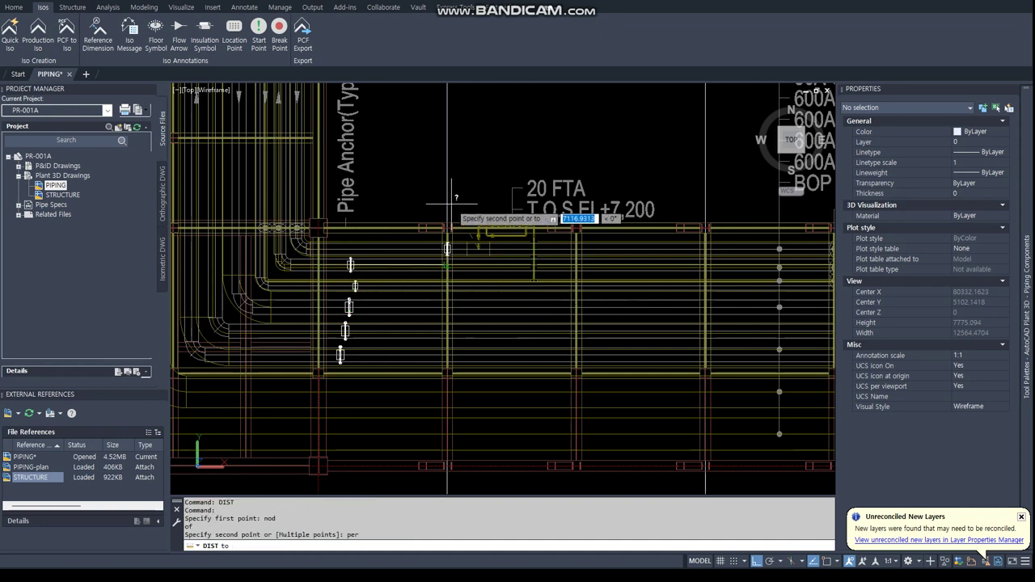
pyautogui.click(451, 198)
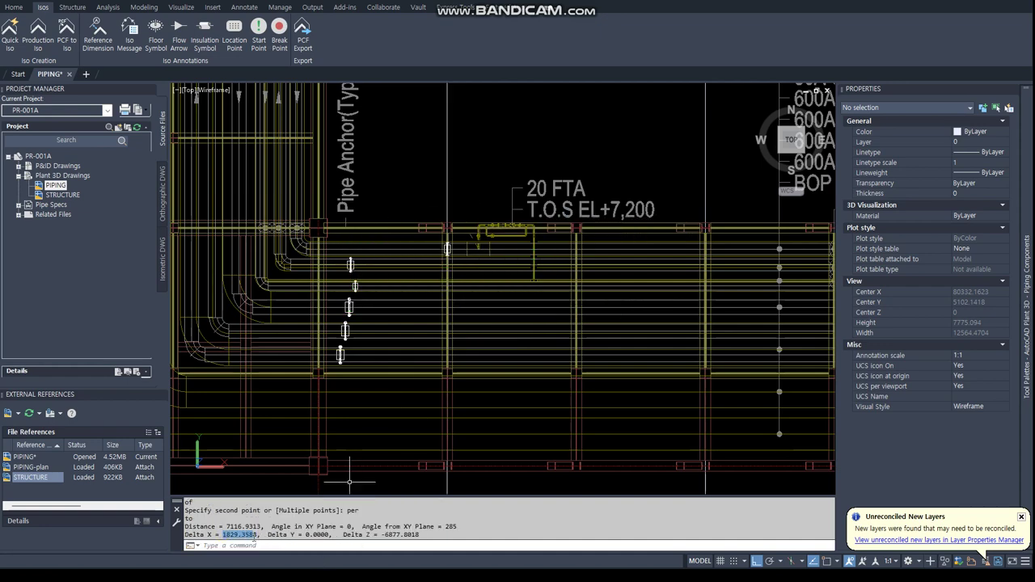
# Move the second U-clamp support by its measured offset
pyautogui.rightClick(377, 273)
pyautogui.click(407, 364)
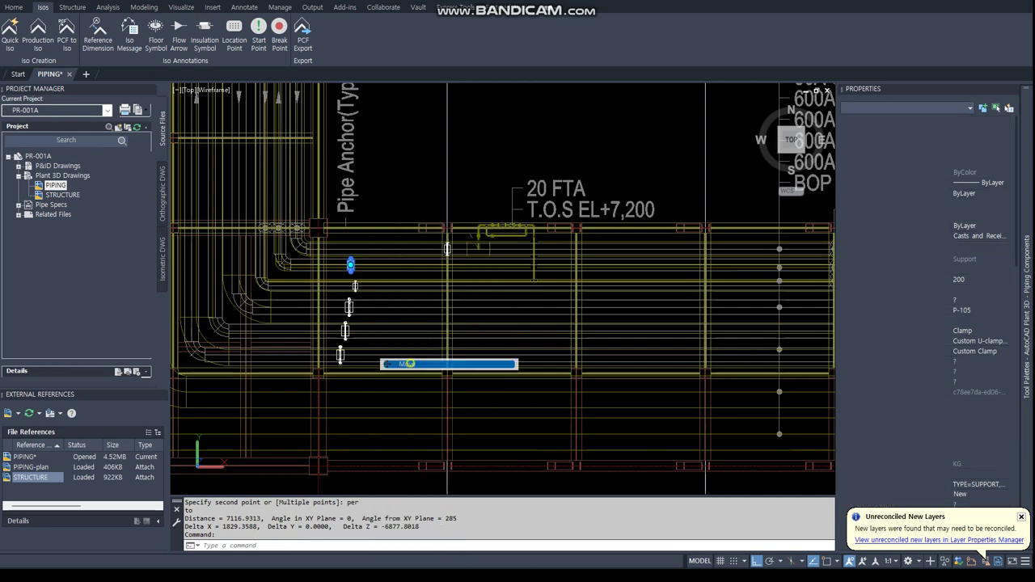
pyautogui.click(569, 474)
pyautogui.press('Return')
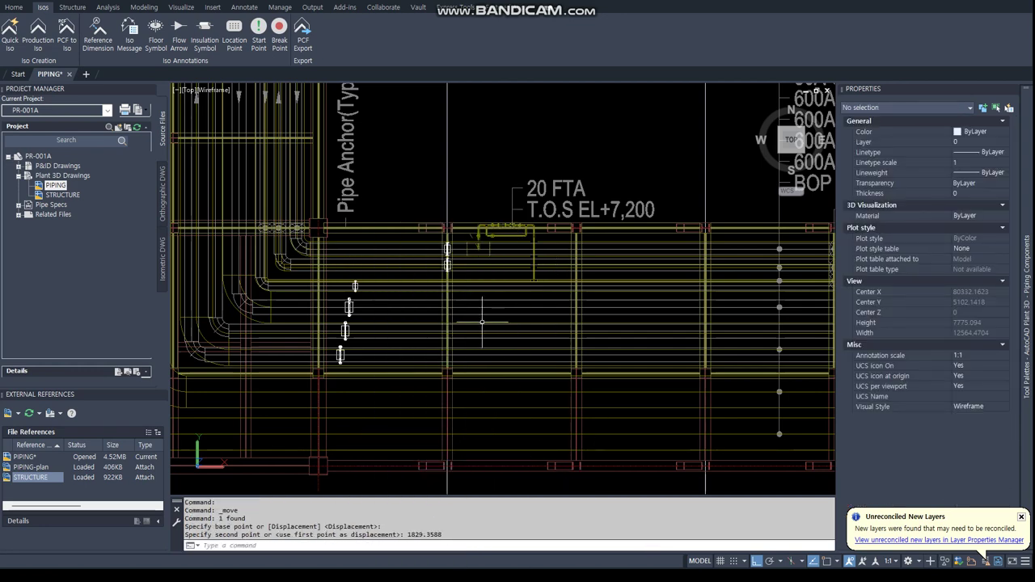
# Measure the next support's perpendicular distance to the rack beam
pyautogui.write('dist')
pyautogui.press('Return')
pyautogui.write('nod')
pyautogui.press('Return')
pyautogui.click(358, 285)
pyautogui.write('per')
pyautogui.press('Return')
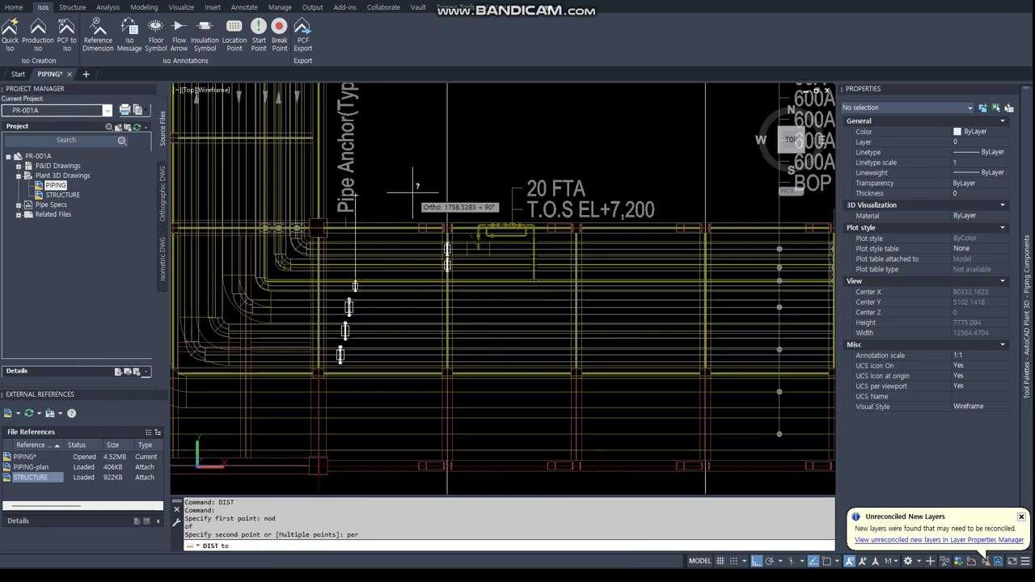
pyautogui.click(451, 193)
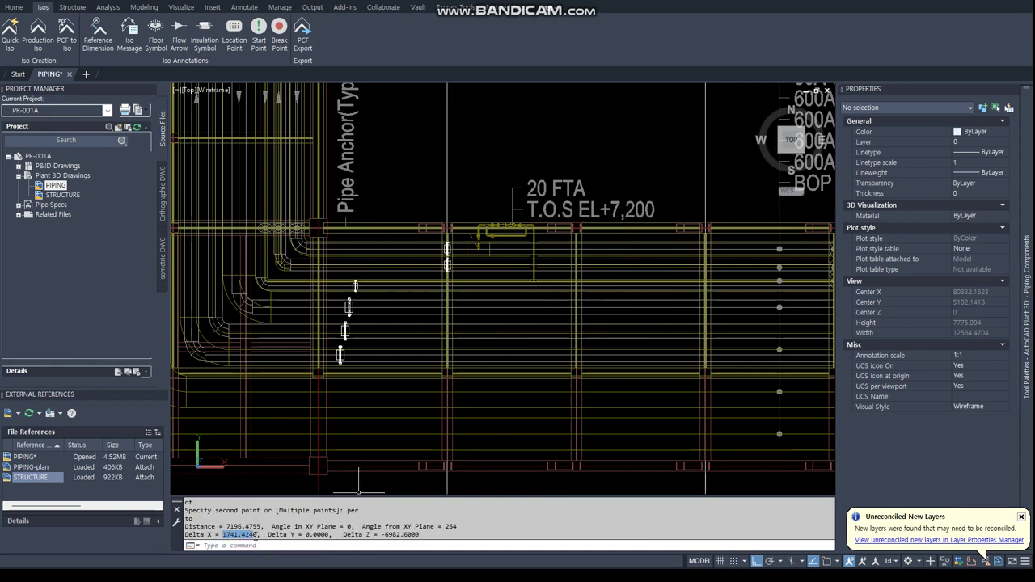
pyautogui.press('Escape')
pyautogui.press('Escape')
pyautogui.press('Escape')
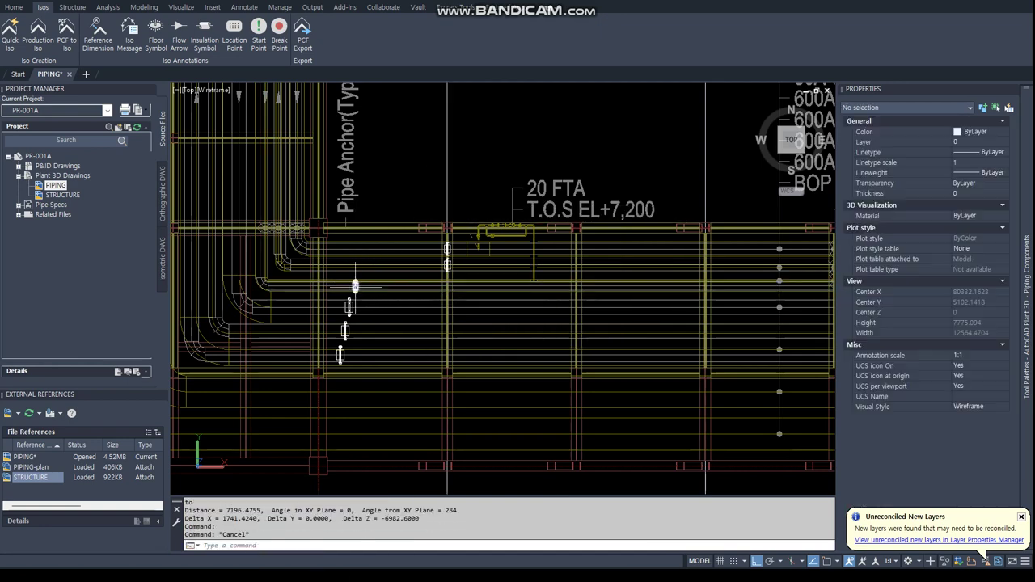
# Move that support along its pipe by 1741.4240
pyautogui.scroll(3, 353, 287)
pyautogui.click(353, 284)
pyautogui.rightClick(357, 285)
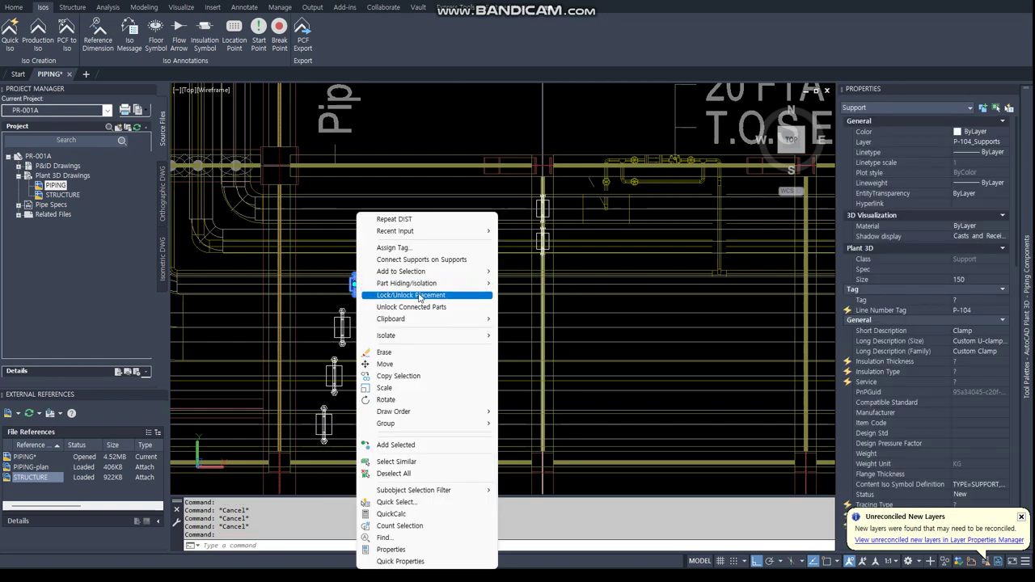
pyautogui.click(389, 366)
pyautogui.scroll(-3, 389, 365)
pyautogui.click(340, 441)
pyautogui.write('1741.4240')
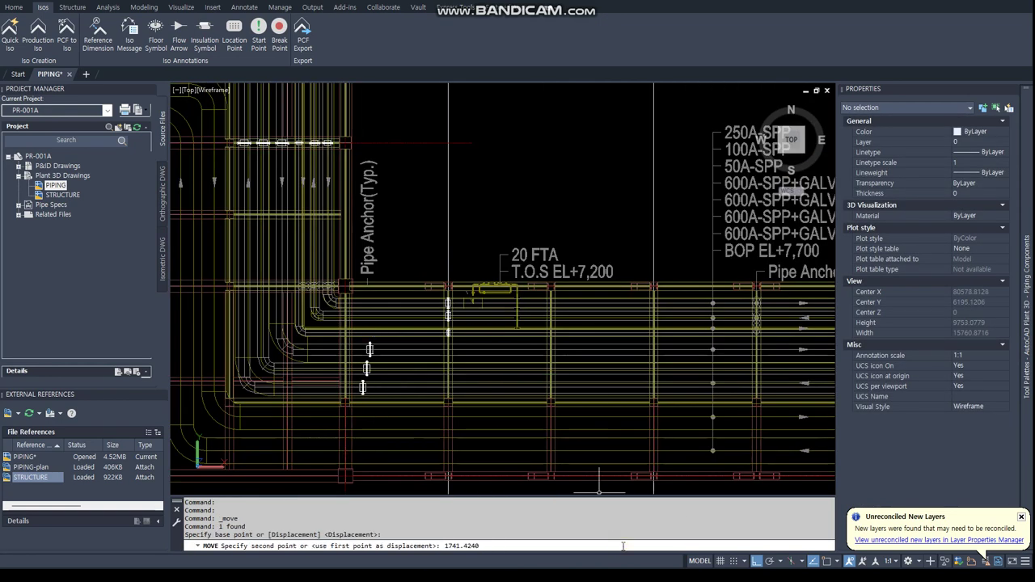
pyautogui.press('Return')
# Measure the following support's node-to-beam distance with node and perpendicular snaps
pyautogui.write('dist')
pyautogui.press('Return')
pyautogui.write('nod')
pyautogui.press('Return')
pyautogui.click(372, 327)
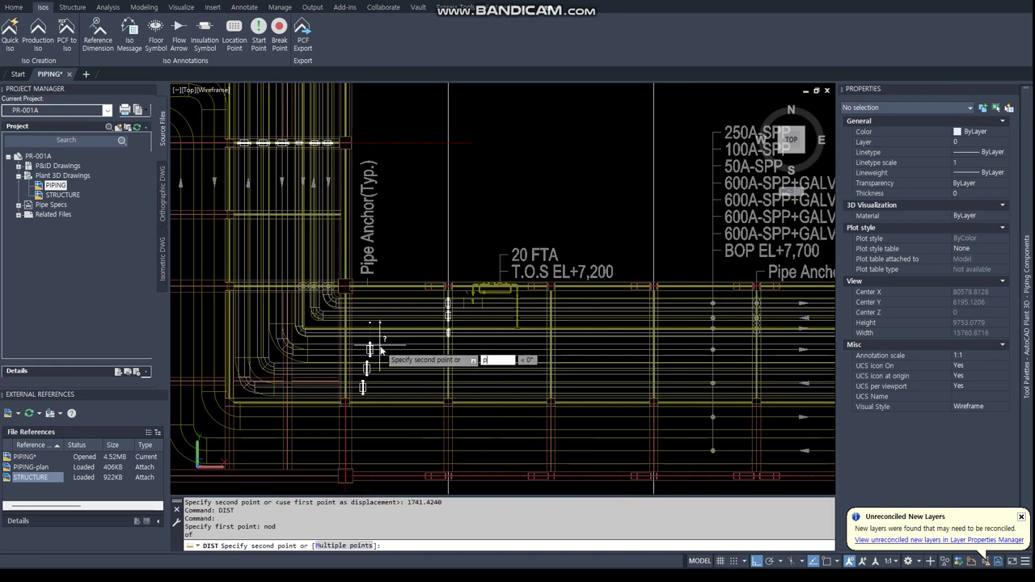
pyautogui.write('per')
pyautogui.press('Return')
pyautogui.click(440, 267)
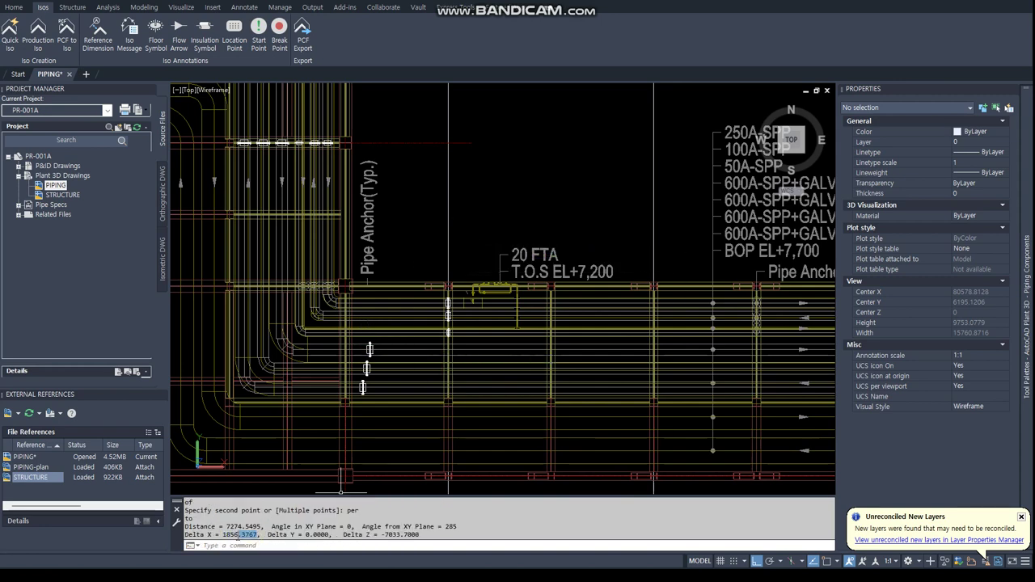
# Move the next support down by 1856.3767
pyautogui.click(370, 350)
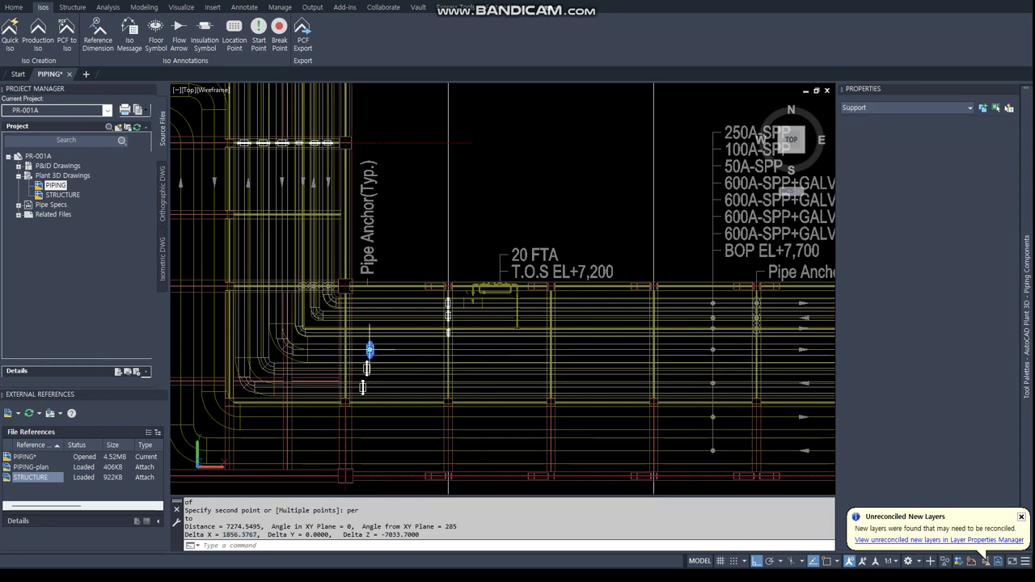
pyautogui.rightClick(370, 350)
pyautogui.click(414, 146)
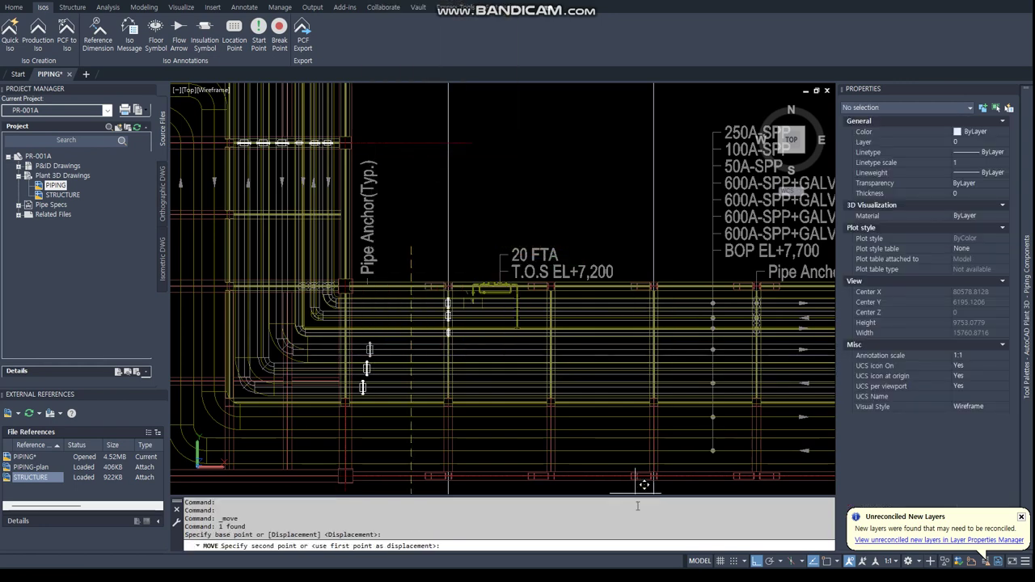
pyautogui.write('1856.3767')
pyautogui.press('Return')
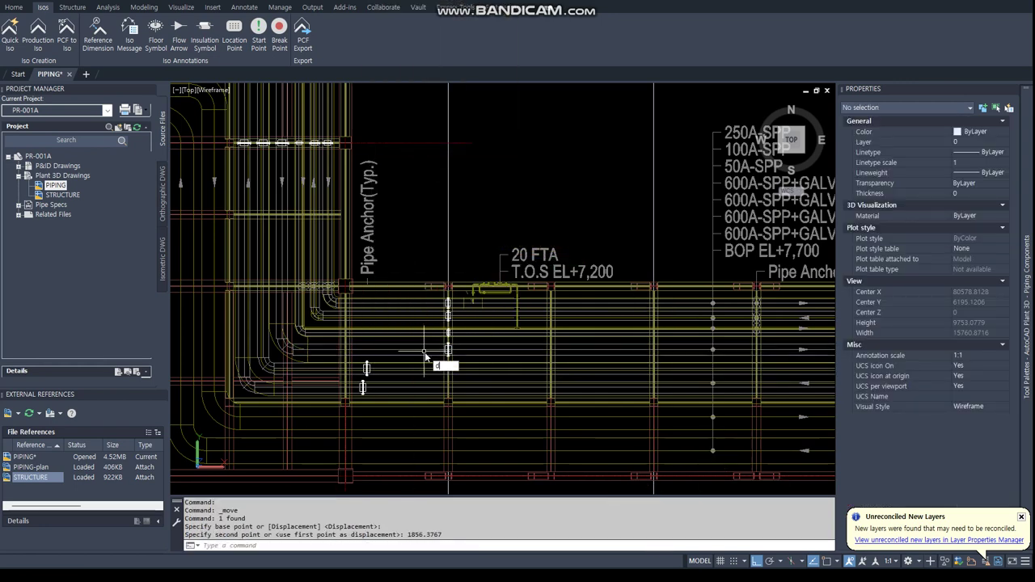
# Measure the next support's perpendicular offset from the beam line
pyautogui.write('ist')
pyautogui.press('Return')
pyautogui.write('nod')
pyautogui.press('Return')
pyautogui.click(369, 368)
pyautogui.write('per')
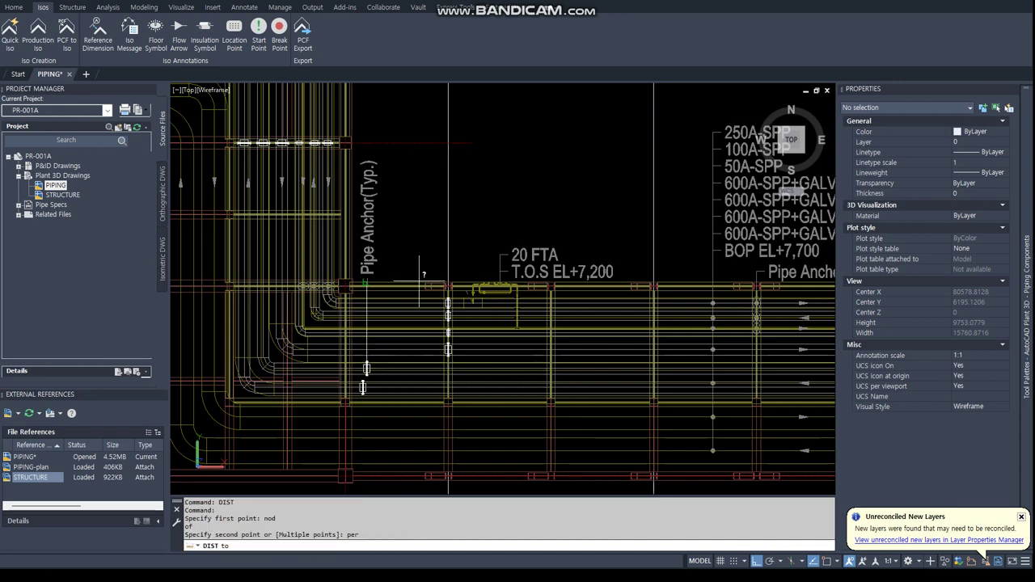
pyautogui.click(448, 241)
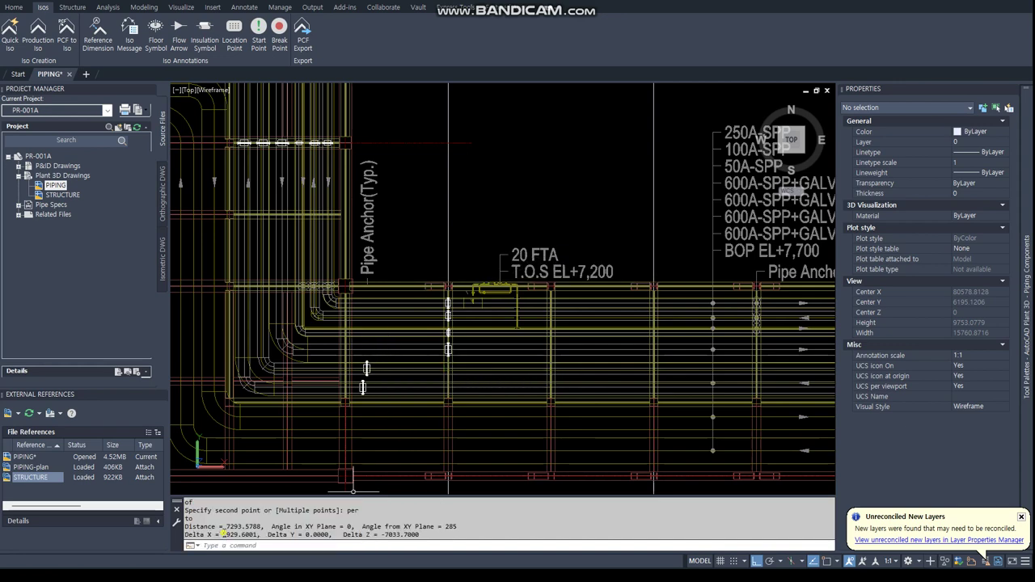
# Move that U-clamp support by 1929.6001 onto the beam line
pyautogui.click(367, 369)
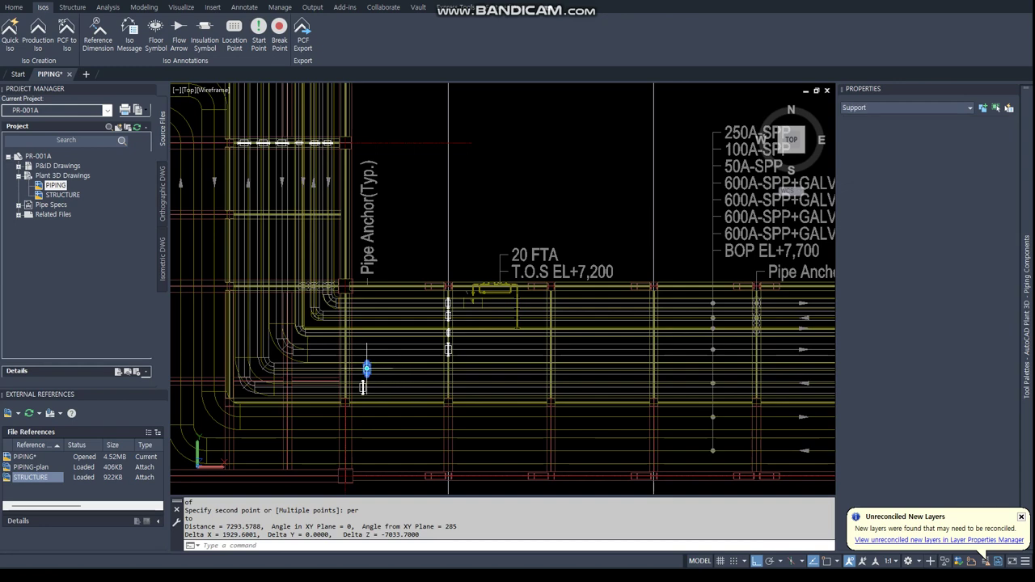
pyautogui.rightClick(368, 369)
pyautogui.click(399, 168)
pyautogui.click(485, 480)
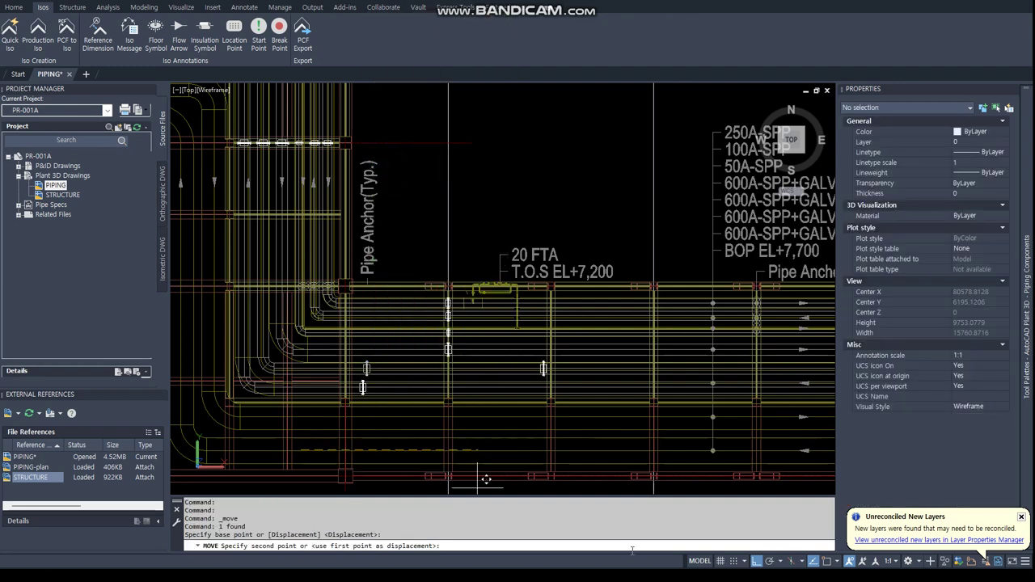
pyautogui.write('1929.6001')
pyautogui.press('Return')
# Measure the last support's perpendicular distance to the beam line
pyautogui.write('st')
pyautogui.press('Return')
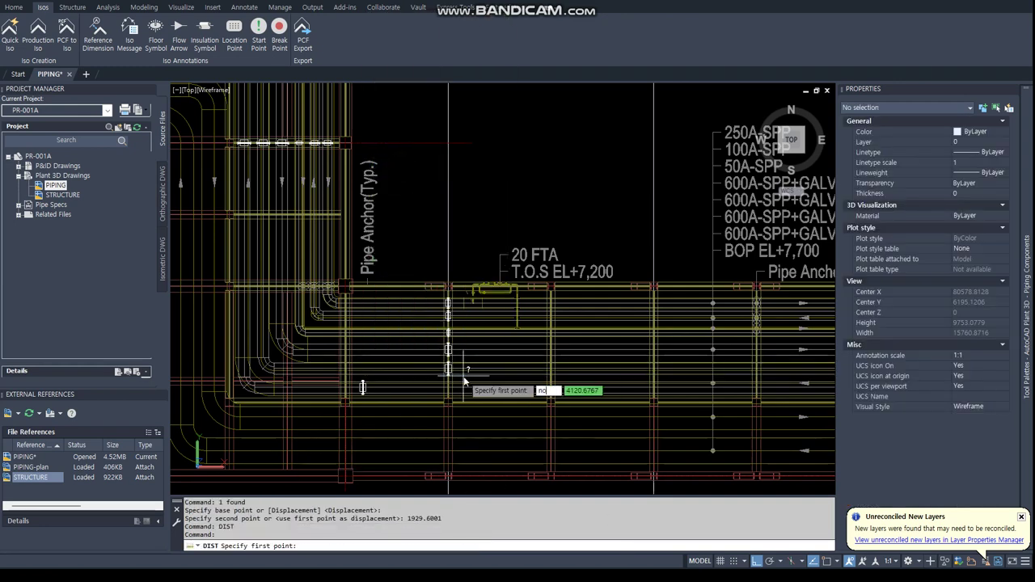
pyautogui.write('nod')
pyautogui.press('Return')
pyautogui.click(363, 388)
pyautogui.write('er')
pyautogui.press('Return')
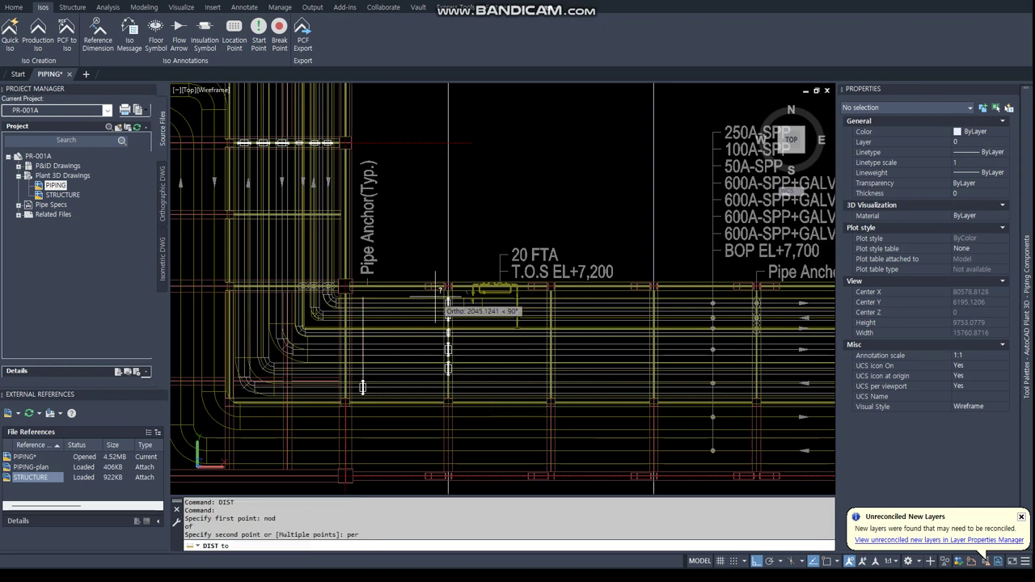
pyautogui.click(448, 301)
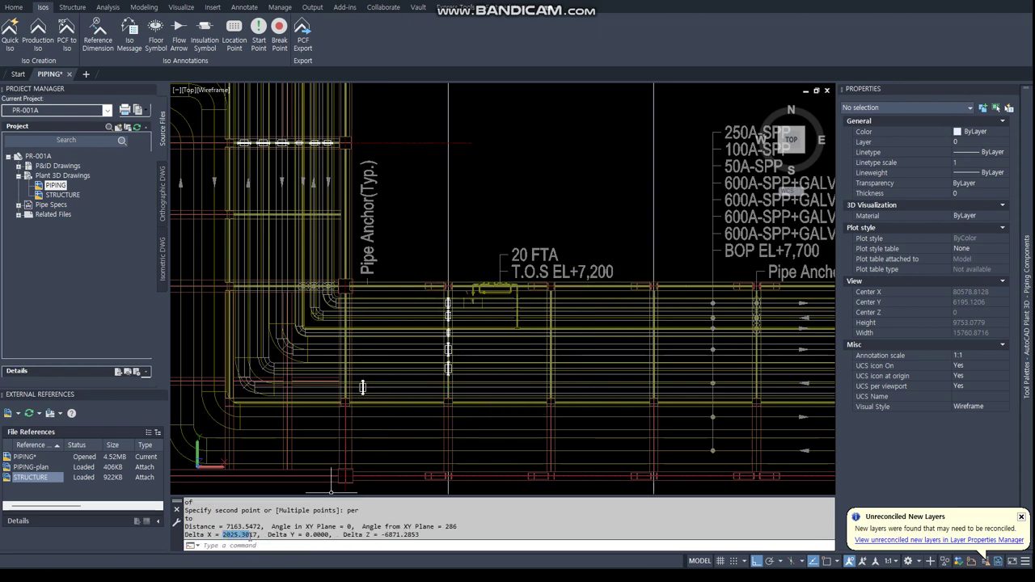
# Move the last U-clamp support by 2025.3017 onto the beam line
pyautogui.click(363, 388)
pyautogui.rightClick(363, 391)
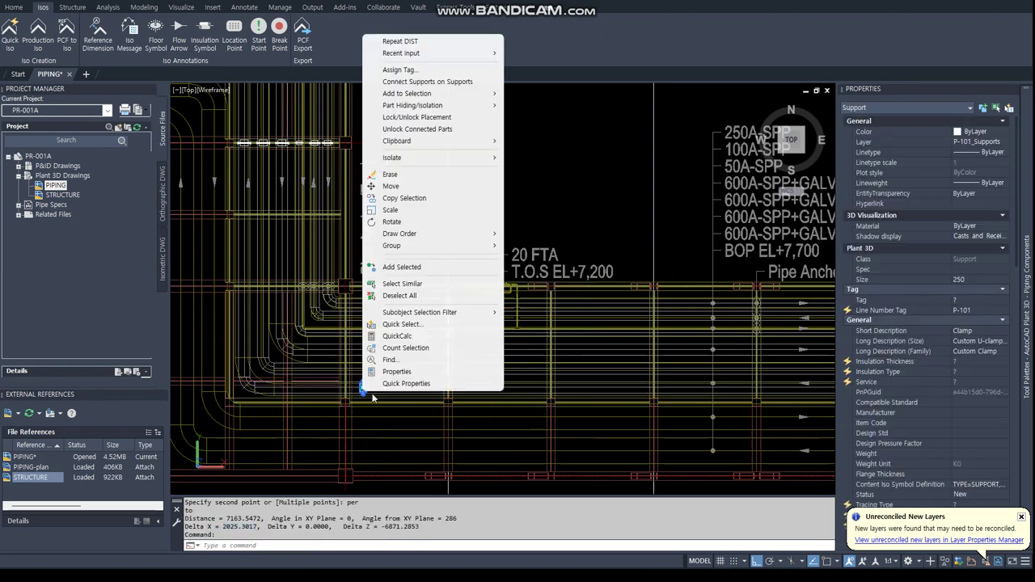
pyautogui.click(388, 187)
pyautogui.click(336, 434)
pyautogui.write('2025.3017')
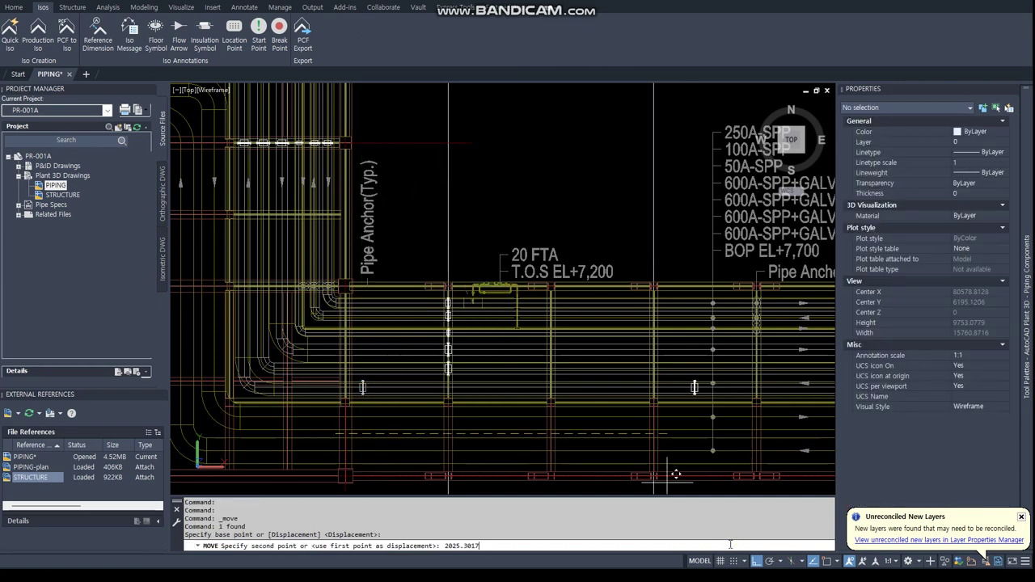
pyautogui.press('Return')
pyautogui.scroll(5, 420, 372)
pyautogui.click(420, 363)
# Connect the first three clamp supports on the vertical pipe to their adjacent components
pyautogui.rightClick(426, 368)
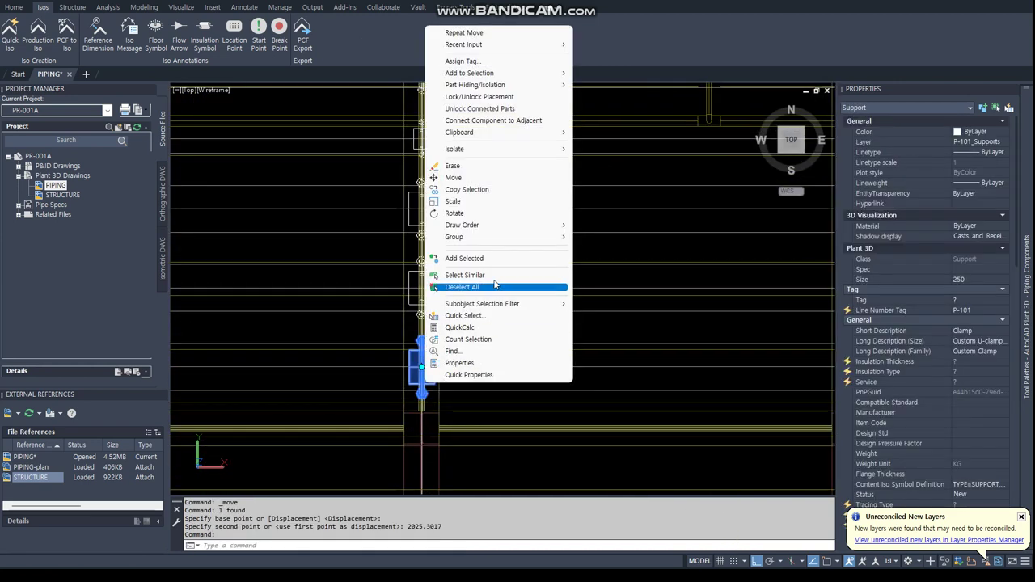
pyautogui.click(505, 122)
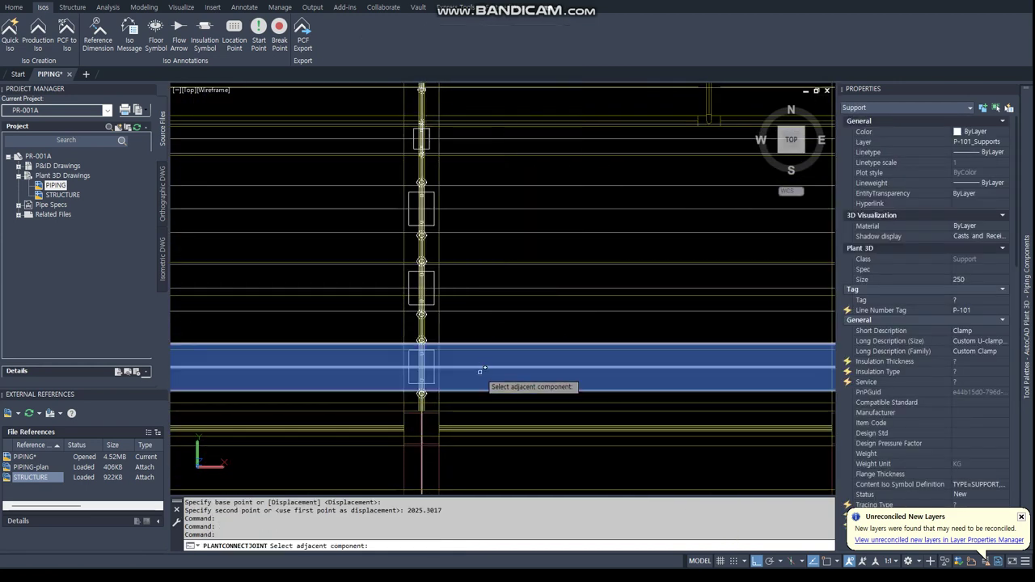
pyautogui.click(434, 304)
pyautogui.rightClick(435, 291)
pyautogui.click(489, 308)
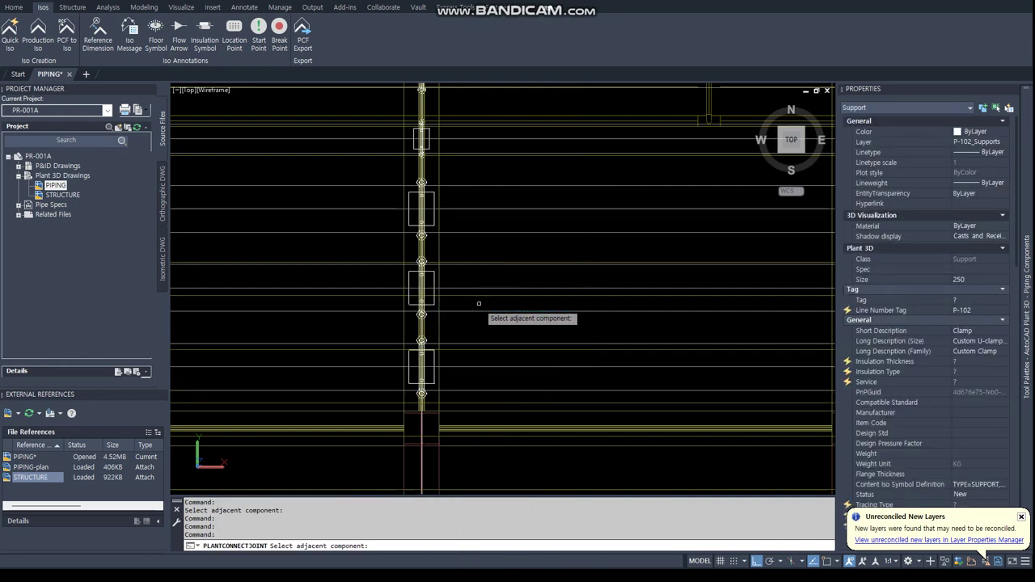
pyautogui.click(434, 232)
pyautogui.rightClick(433, 232)
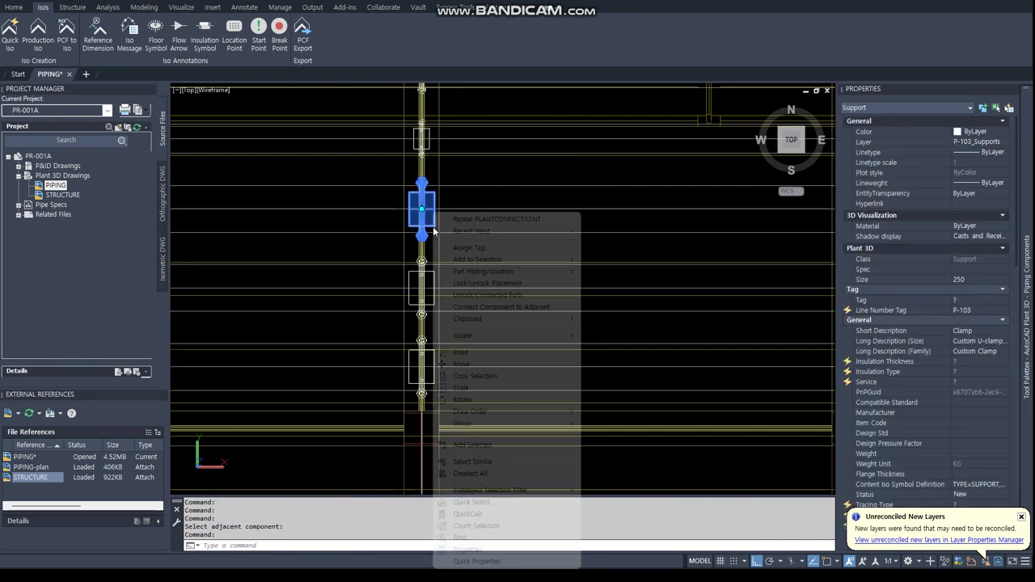
pyautogui.click(489, 307)
pyautogui.scroll(-2, 489, 230)
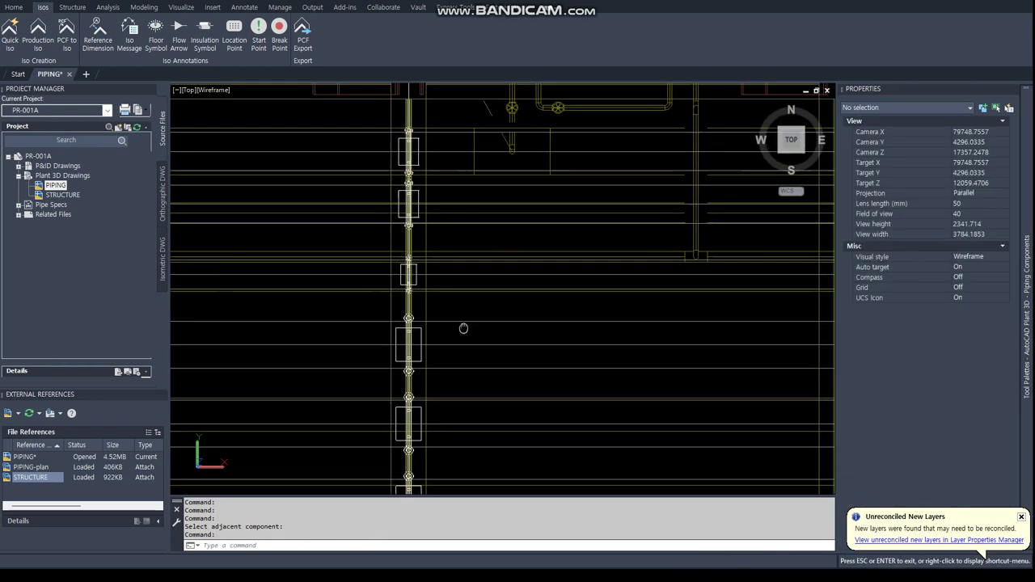
# Connect the next two supports, dismissing the Piping Errors message that appears
pyautogui.click(397, 318)
pyautogui.rightClick(404, 318)
pyautogui.click(452, 307)
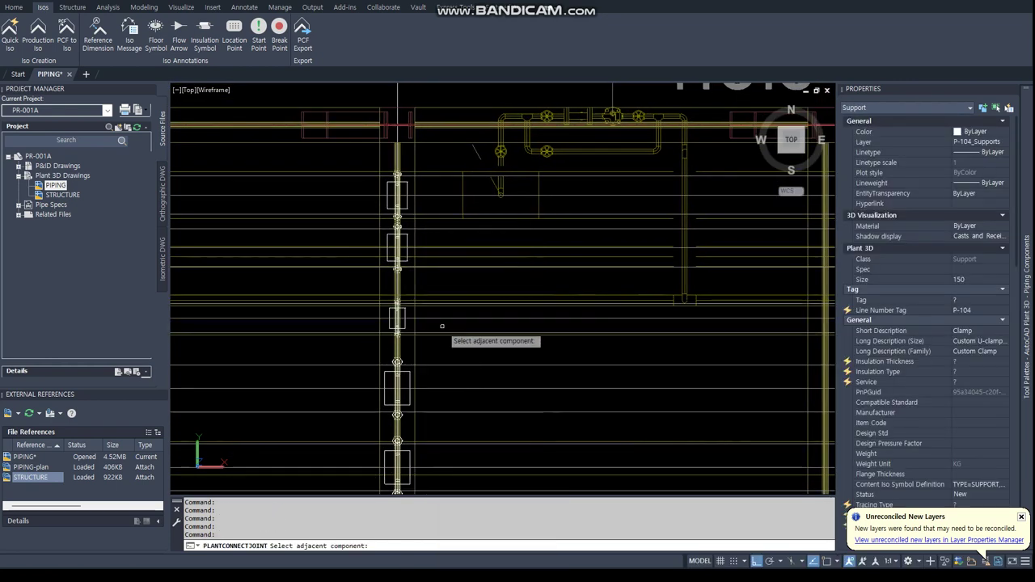
pyautogui.click(408, 239)
pyautogui.rightClick(408, 240)
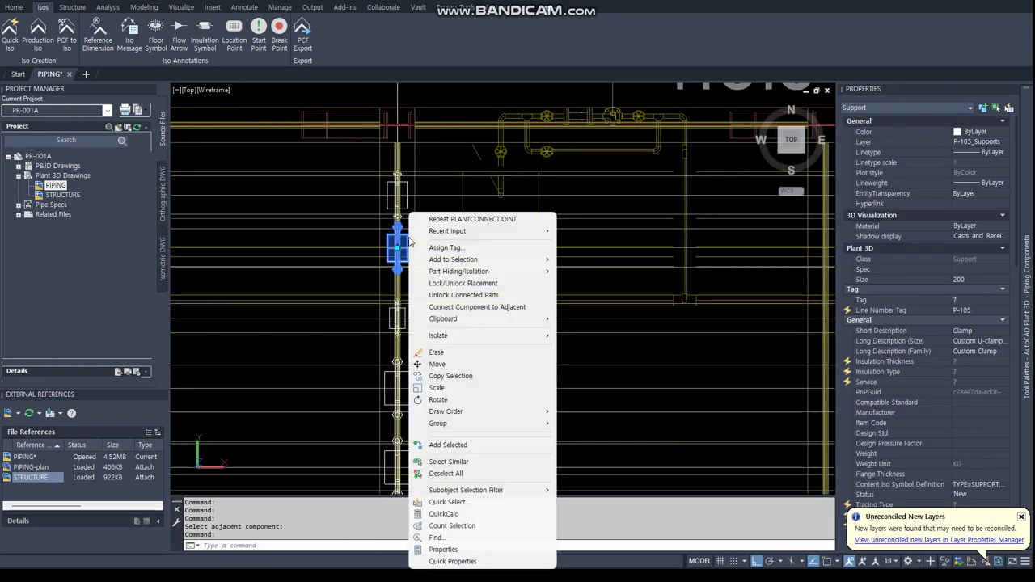
pyautogui.click(449, 307)
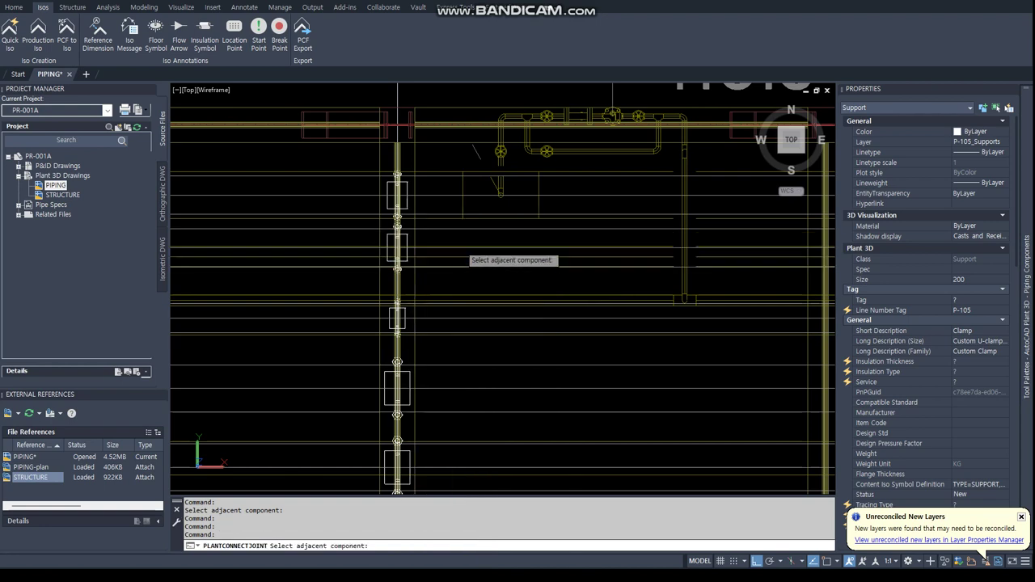
pyautogui.click(446, 245)
pyautogui.click(624, 332)
pyautogui.scroll(2, 396, 267)
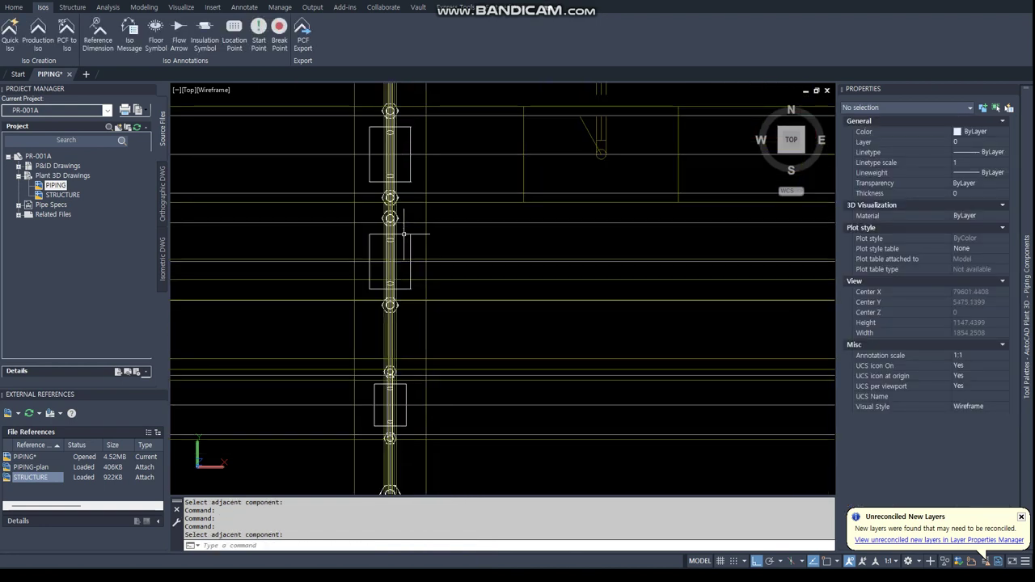
# Reconnect the failed support and connect the upper support to its adjacent pipe
pyautogui.click(403, 259)
pyautogui.rightClick(402, 259)
pyautogui.click(449, 307)
pyautogui.click(446, 299)
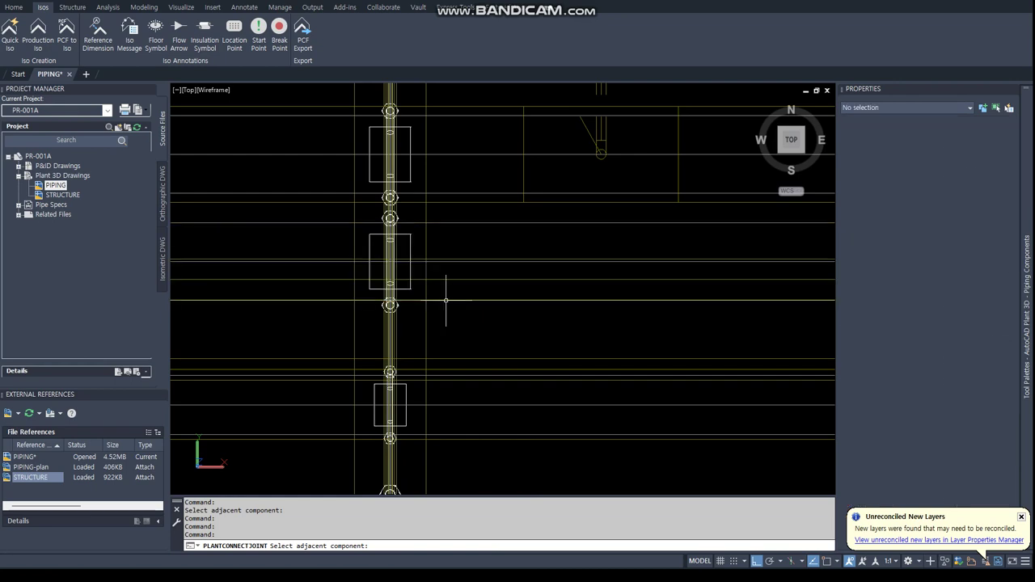
pyautogui.click(407, 176)
pyautogui.rightClick(412, 184)
pyautogui.click(457, 277)
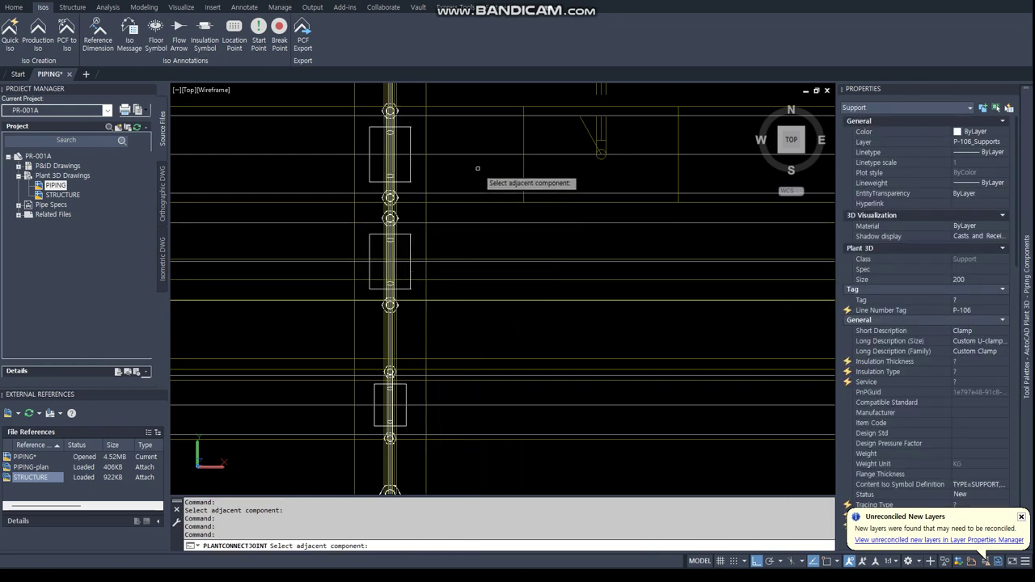
pyautogui.click(465, 194)
pyautogui.scroll(-2, 465, 280)
pyautogui.scroll(-3, 465, 280)
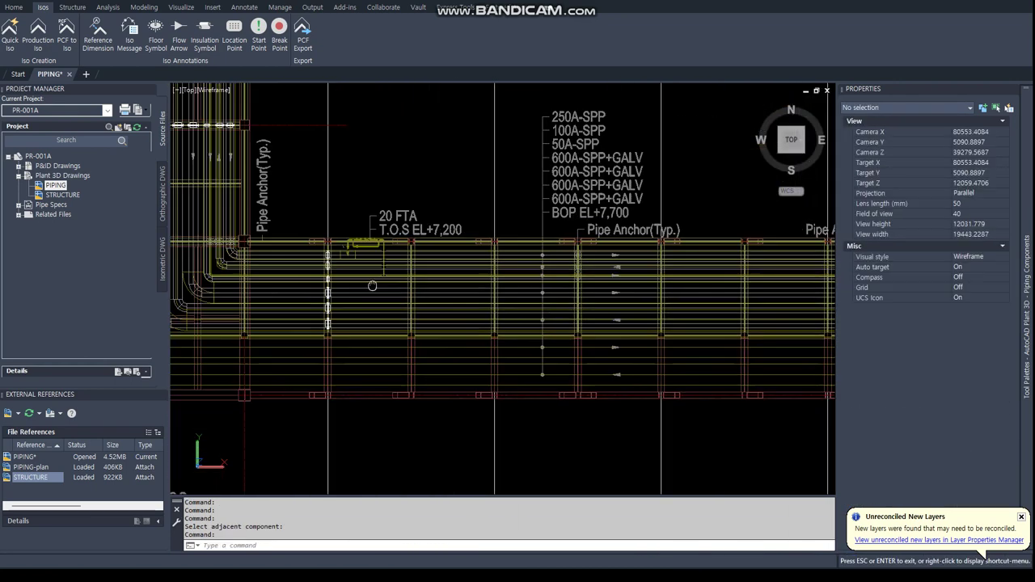
pyautogui.scroll(2, 501, 267)
pyautogui.click(248, 265)
# Select the six U-clamp supports stacked on the left pipe column
pyautogui.click(248, 277)
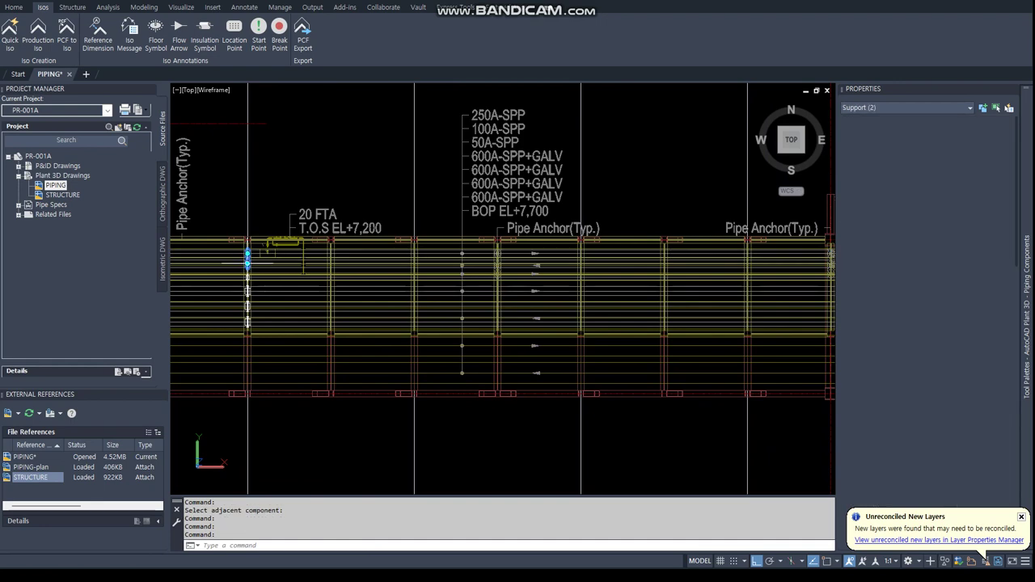
pyautogui.click(247, 290)
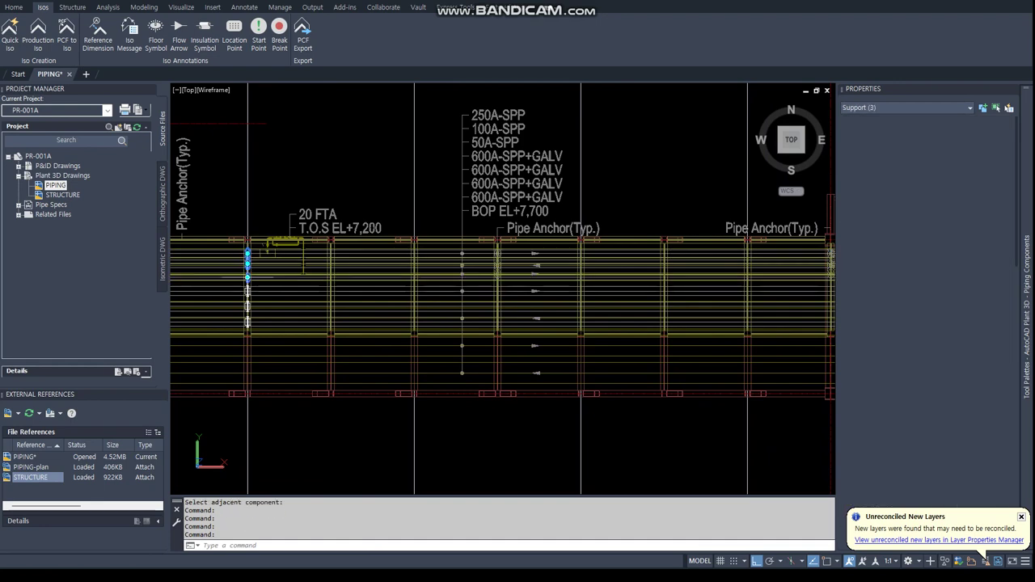
pyautogui.click(248, 306)
pyautogui.click(249, 315)
pyautogui.scroll(3, 251, 312)
pyautogui.scroll(2, 245, 311)
pyautogui.click(267, 319)
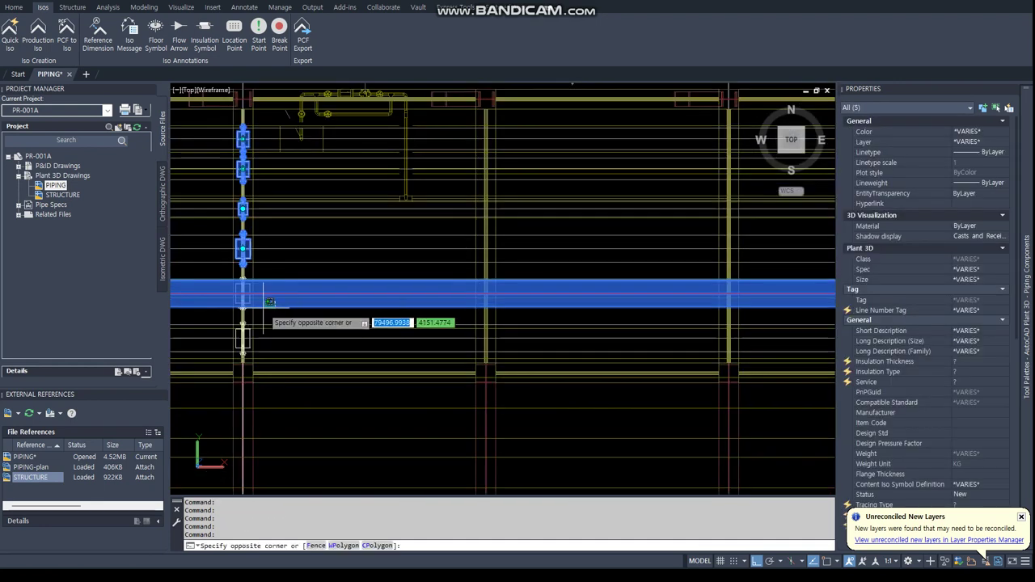
pyautogui.press('Escape')
pyautogui.press('Escape')
pyautogui.click(243, 336)
pyautogui.click(243, 292)
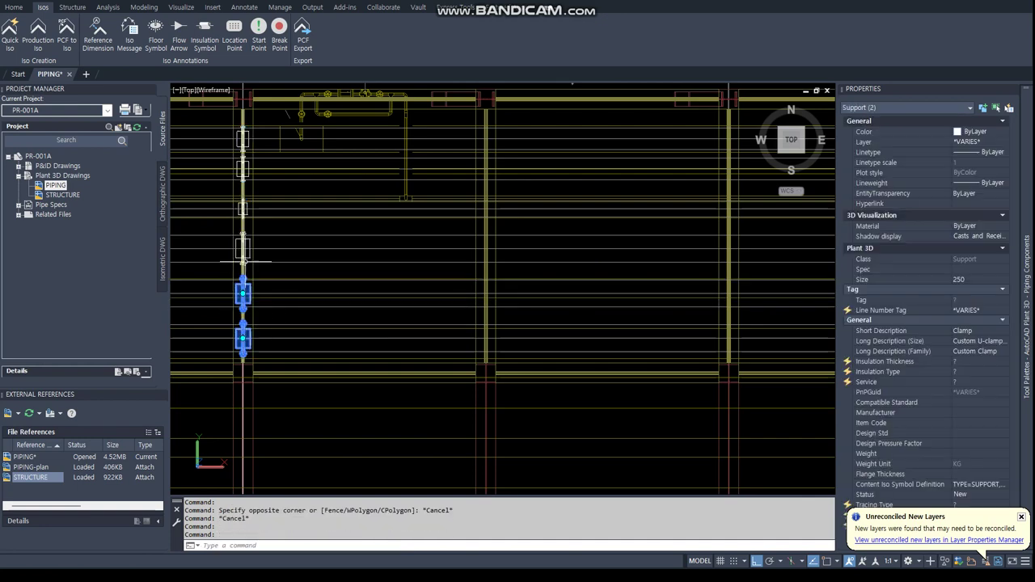
pyautogui.click(243, 248)
pyautogui.click(243, 207)
pyautogui.click(243, 168)
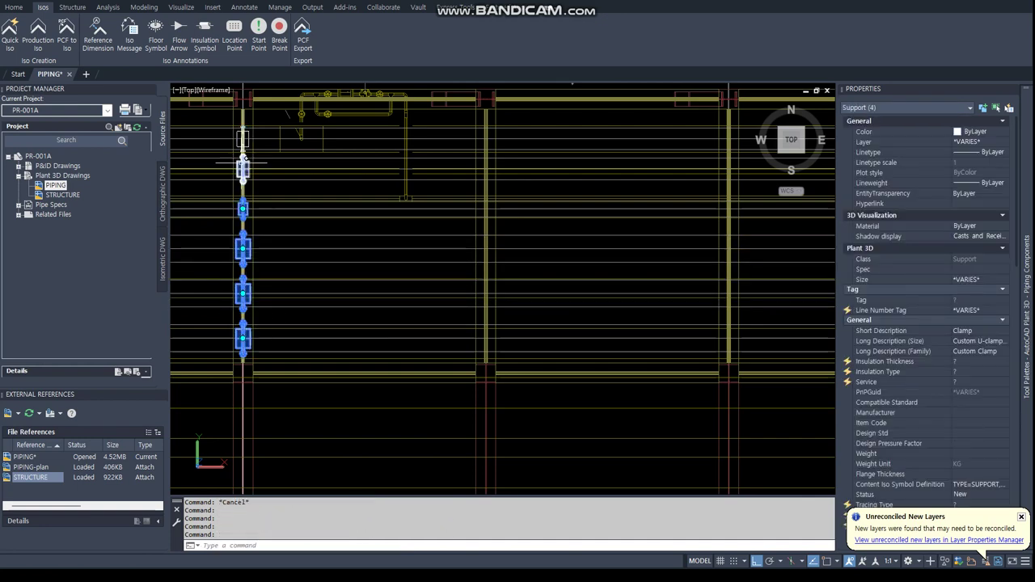
pyautogui.click(243, 139)
# Start copying the six supports, with the base point snapped to the nearest point on the pipe
pyautogui.rightClick(243, 143)
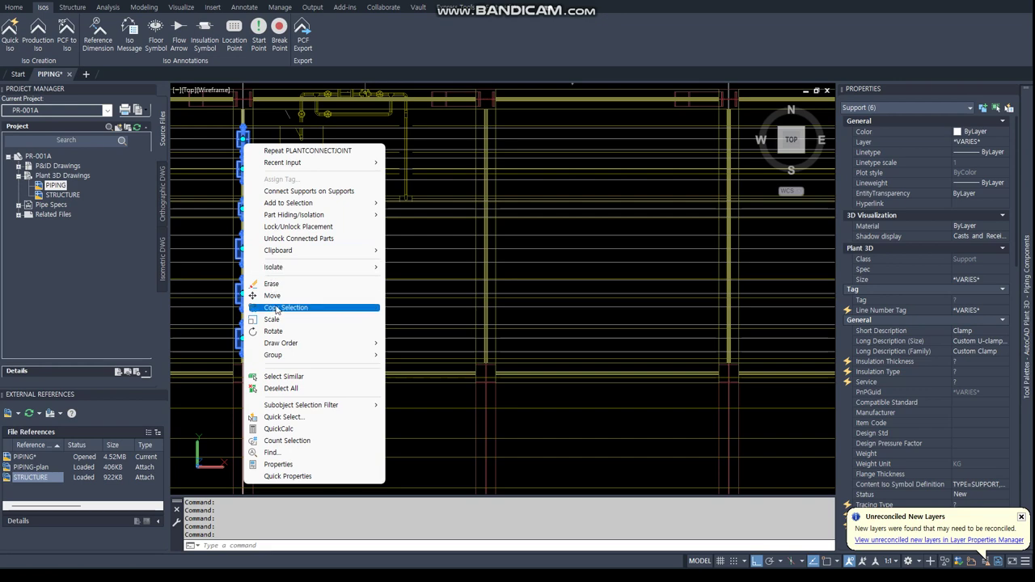
pyautogui.click(276, 309)
pyautogui.scroll(-5, 288, 243)
pyautogui.write('nea')
pyautogui.click(278, 246)
# Place the copies with perpendicular snaps onto the next two rack beams
pyautogui.write('per')
pyautogui.press('Return')
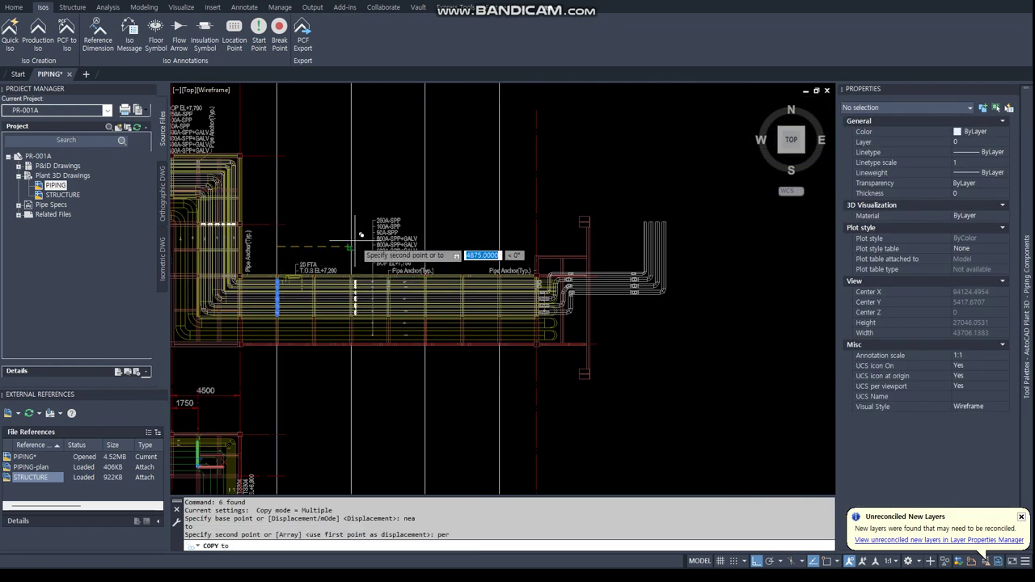
pyautogui.click(354, 241)
pyautogui.write('per')
pyautogui.press('Return')
pyautogui.click(427, 234)
pyautogui.write('per')
pyautogui.press('Return')
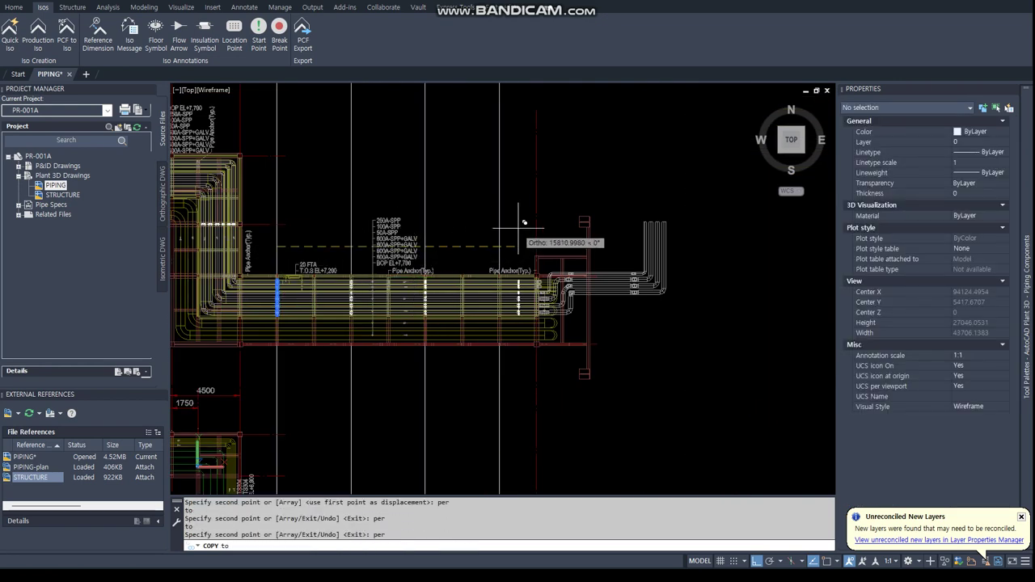
pyautogui.press('Escape')
pyautogui.press('Escape')
pyautogui.press('Escape')
pyautogui.scroll(2, 549, 312)
pyautogui.scroll(2, 552, 314)
pyautogui.scroll(2, 555, 315)
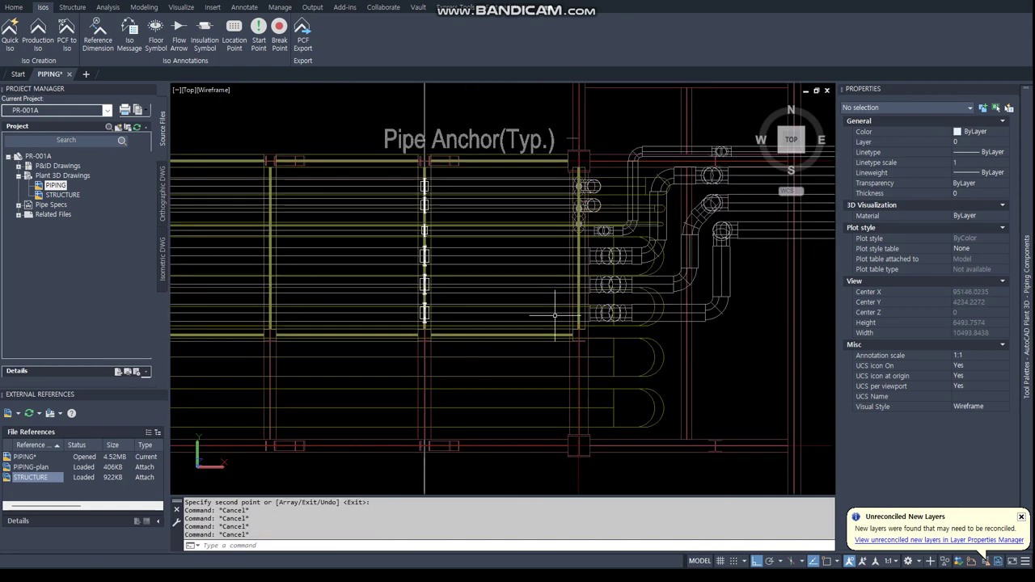
# Select a pipe at the rack's right end together with its whole pipeline
pyautogui.click(565, 307)
pyautogui.rightClick(565, 307)
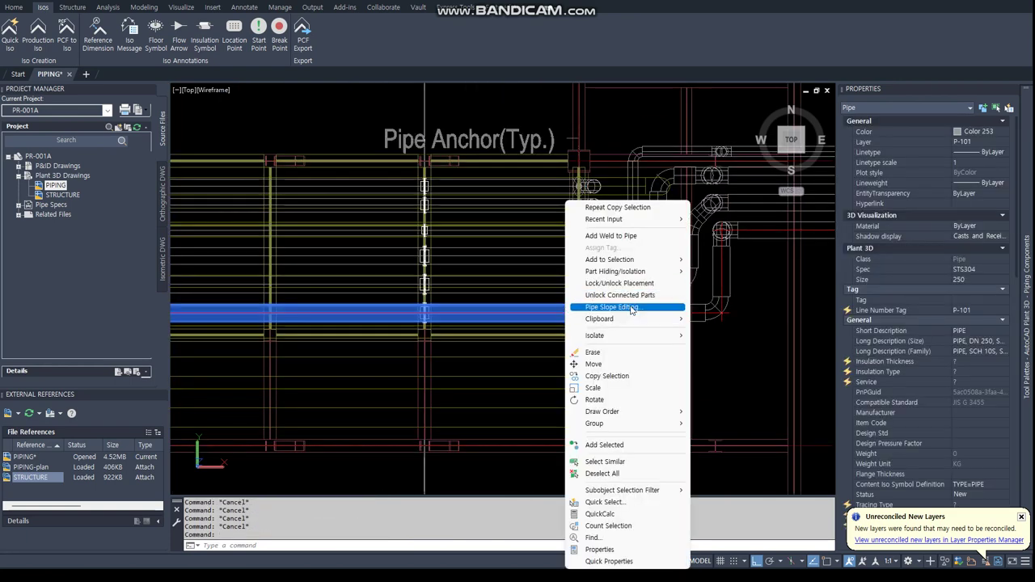
pyautogui.moveTo(611, 260)
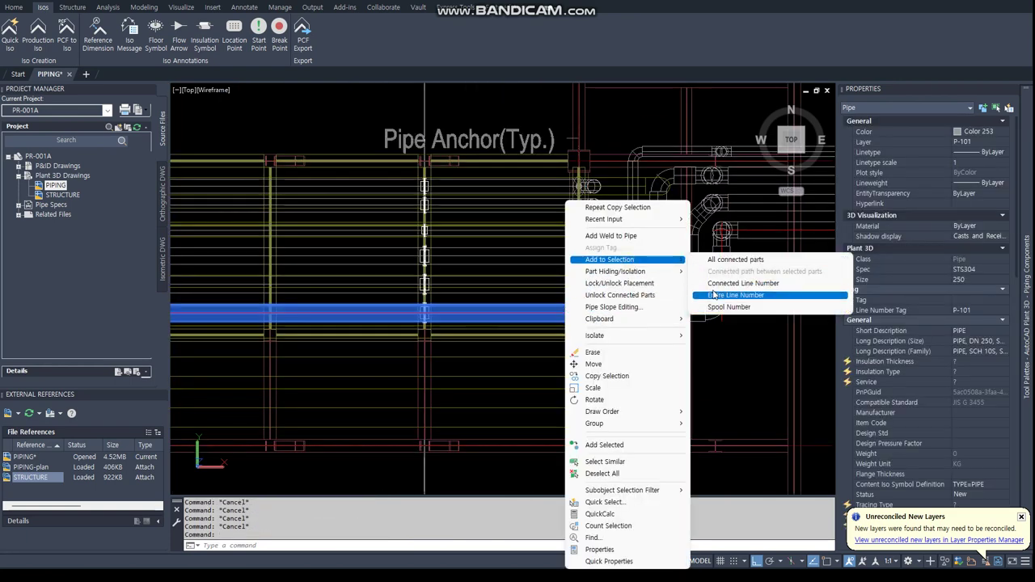
pyautogui.click(729, 284)
# Pan the plan view to the left end and corner of the pipe rack
pyautogui.scroll(-2, 582, 342)
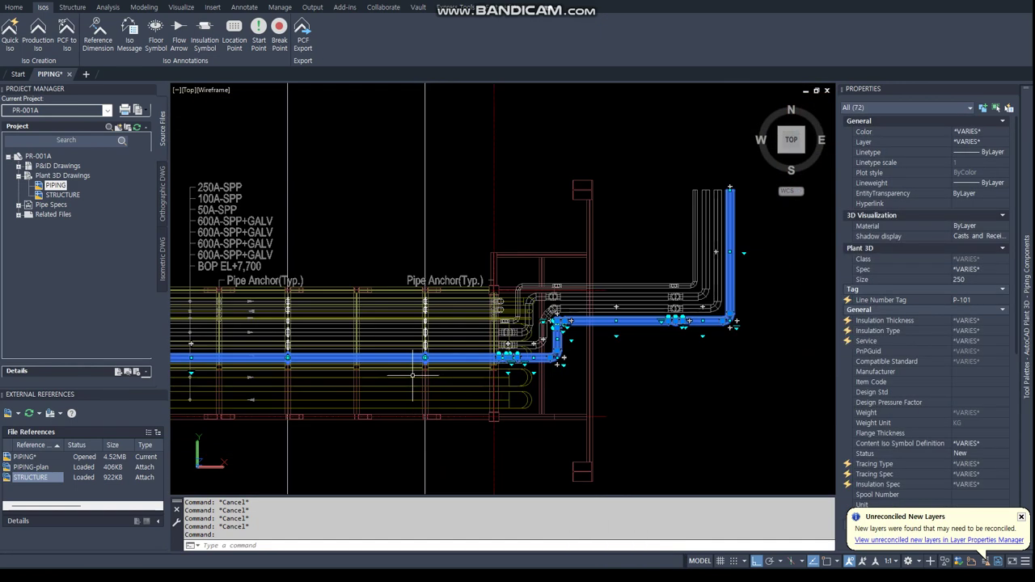
pyautogui.moveTo(329, 389)
pyautogui.mouseDown(button='middle')
pyautogui.moveTo(479, 377)
pyautogui.moveTo(884, 409)
pyautogui.mouseUp(button='middle')
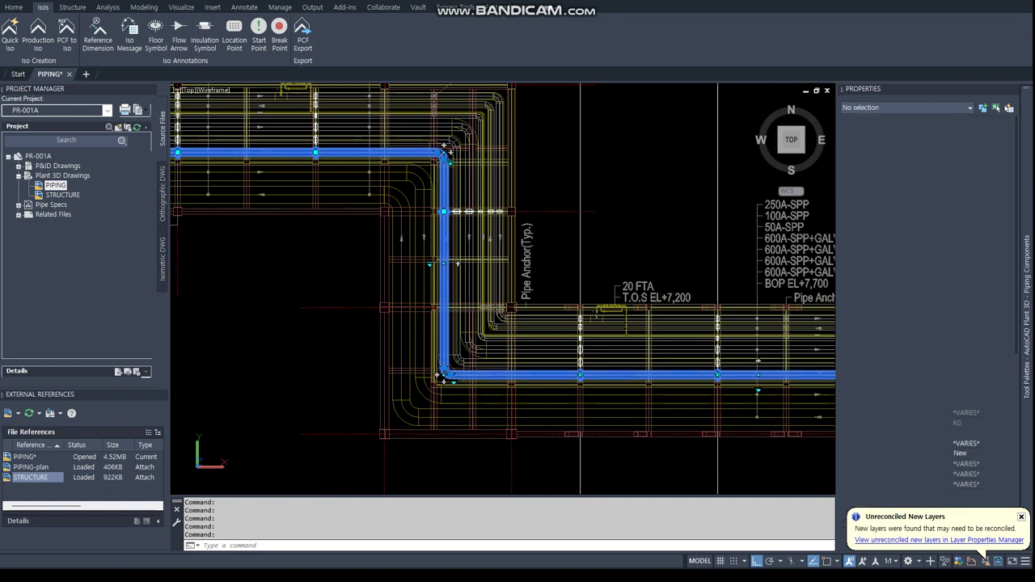
pyautogui.moveTo(308, 233); pyautogui.dragTo(832, 333, button='middle')
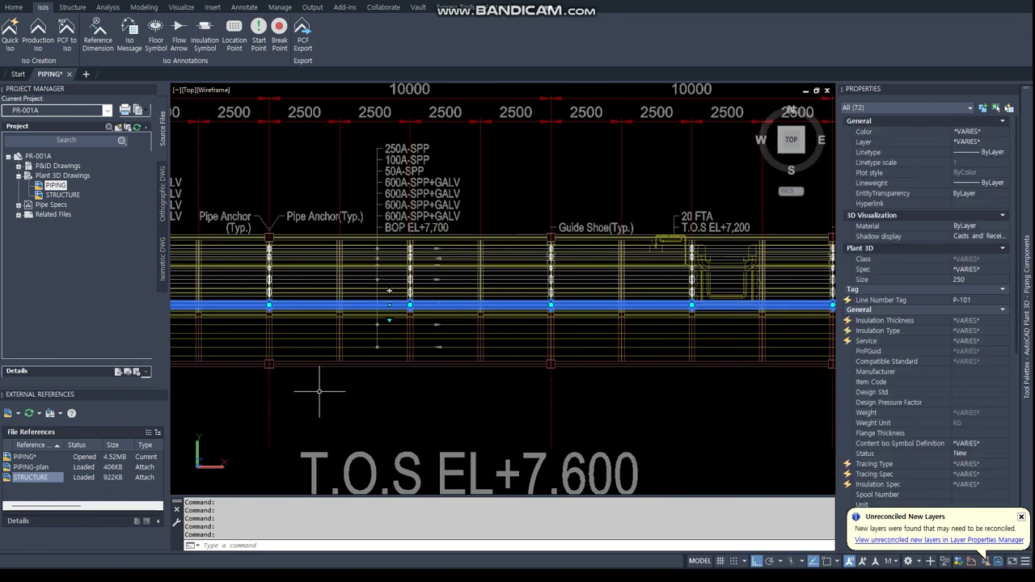
pyautogui.moveTo(317, 356); pyautogui.dragTo(592, 356, button='middle')
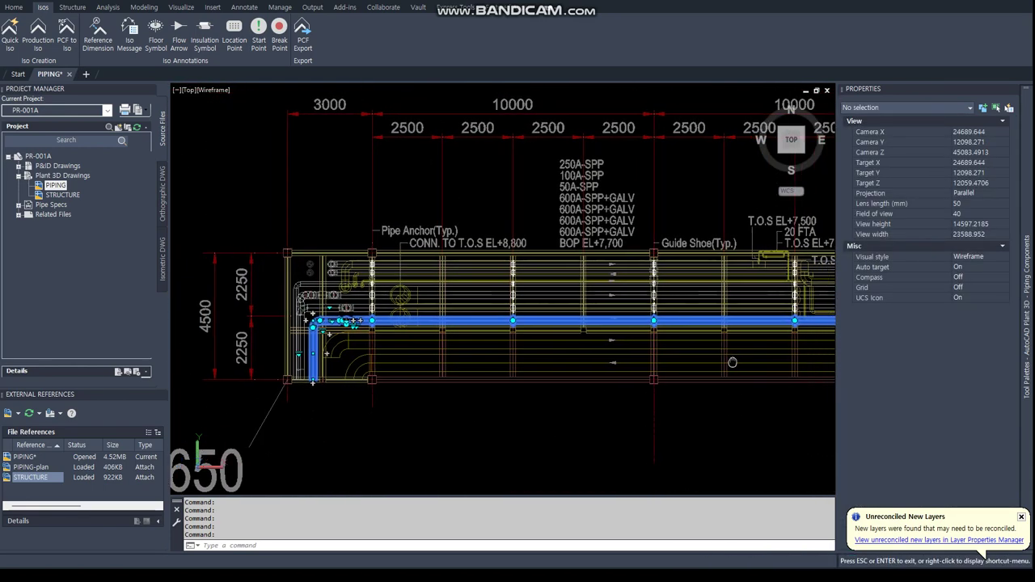
pyautogui.moveTo(592, 356); pyautogui.dragTo(492, 306)
# Apply the Realistic visual style with VS, re-frame the rack corner, and save the drawing
pyautogui.press('Escape')
pyautogui.press('Escape')
pyautogui.write('vs')
pyautogui.press('Return')
pyautogui.write('r')
pyautogui.press('Return')
pyautogui.scroll(-3, 569, 349)
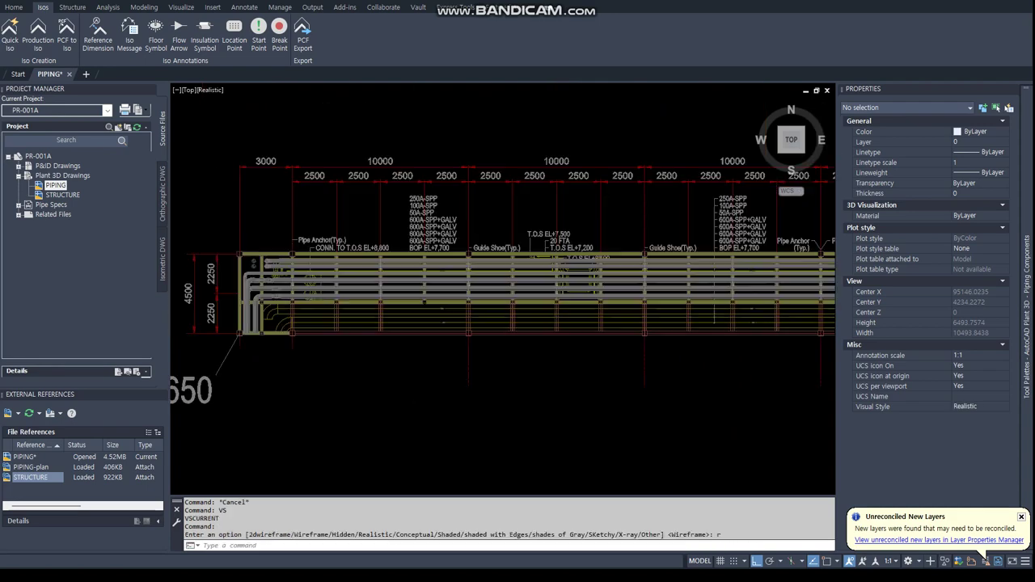
pyautogui.scroll(3, 570, 349)
pyautogui.moveTo(569, 349); pyautogui.dragTo(616, 315, button='middle')
pyautogui.scroll(-2, 616, 316)
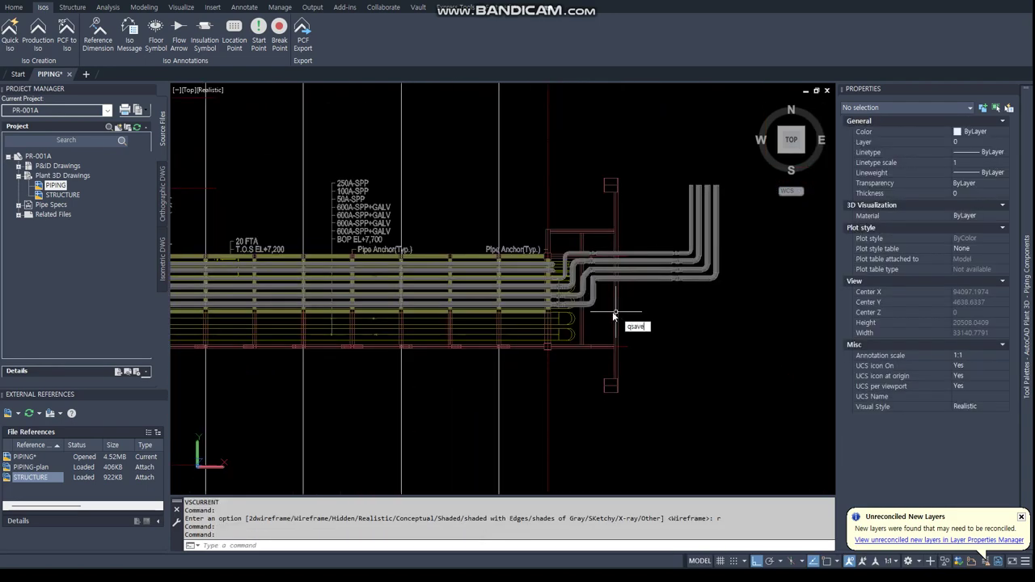
pyautogui.hotkey('ctrl', 's')
# Orbit the rack into a tilted 3D view from the left and open the Layer Properties Manager
pyautogui.moveTo(547, 346)
pyautogui.keyDown('shift'); pyautogui.mouseDown(button='middle')
pyautogui.moveTo(546, 259)
pyautogui.moveTo(368, 203)
pyautogui.mouseUp(button='middle'); pyautogui.keyUp('shift')
pyautogui.scroll(5, 546, 258)
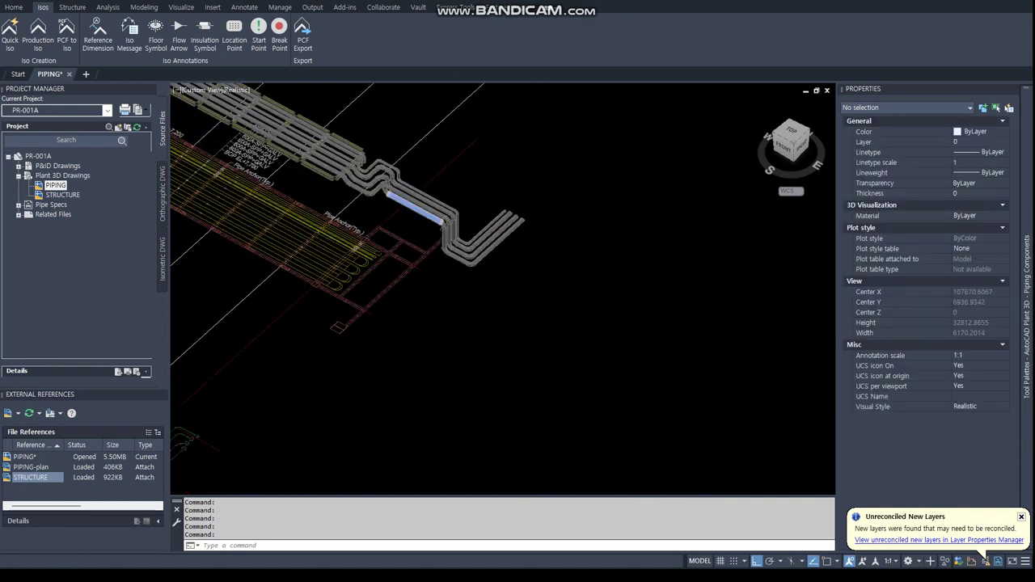
pyautogui.scroll(-2, 368, 204)
pyautogui.scroll(-3, 369, 204)
pyautogui.scroll(-2, 369, 204)
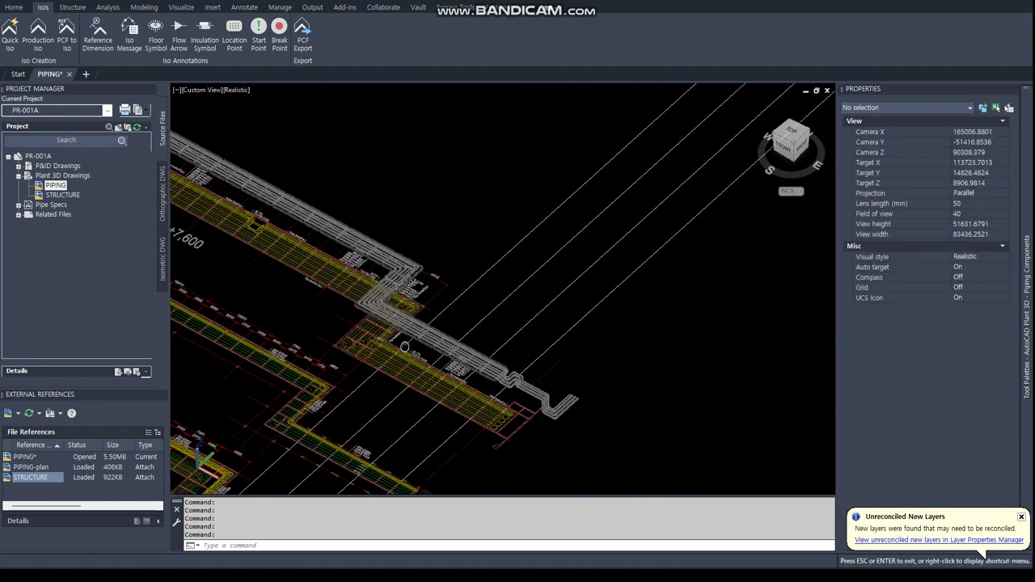
pyautogui.scroll(-1, 368, 204)
pyautogui.scroll(3, 376, 265)
pyautogui.scroll(3, 376, 264)
pyautogui.scroll(4, 376, 265)
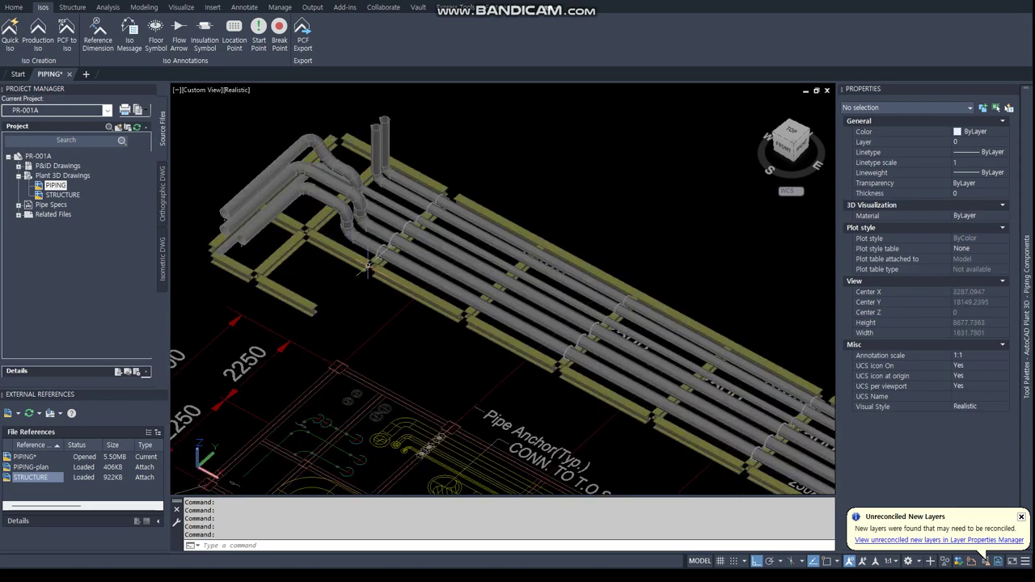
pyautogui.scroll(3, 376, 264)
pyautogui.moveTo(376, 264)
pyautogui.keyDown('shift'); pyautogui.mouseDown(button='middle')
pyautogui.moveTo(429, 279)
pyautogui.moveTo(555, 233)
pyautogui.moveTo(609, 227)
pyautogui.moveTo(373, 348)
pyautogui.mouseUp(button='middle'); pyautogui.keyUp('shift')
pyautogui.scroll(2, 393, 296)
pyautogui.scroll(-5, 393, 296)
pyautogui.write('la')
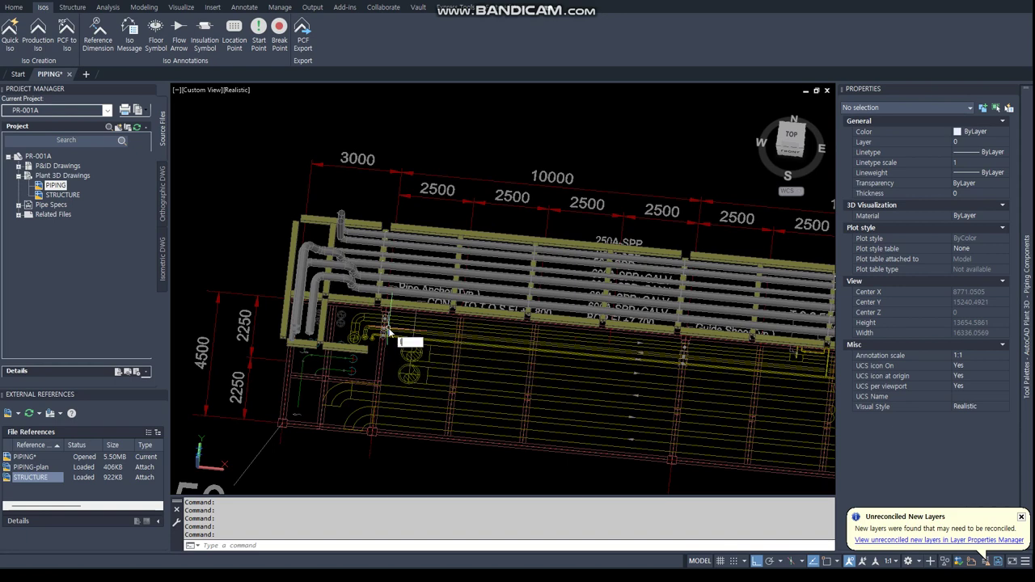
pyautogui.press('Return')
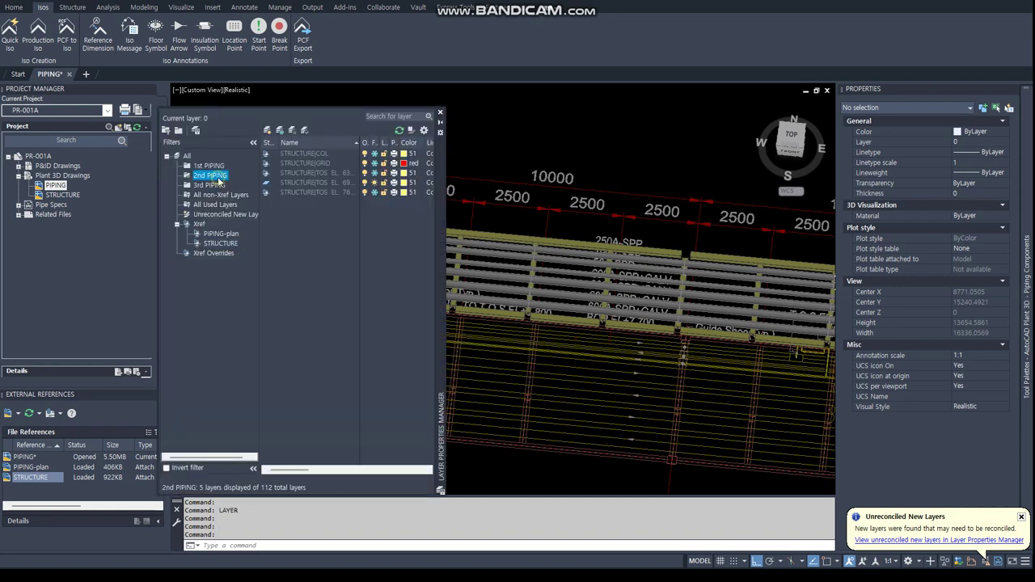
# Freeze the 2nd PIPING layers, review the 1st PIPING and STRUCTURE layers, and set a front view
pyautogui.rightClick(218, 181)
pyautogui.click(374, 220)
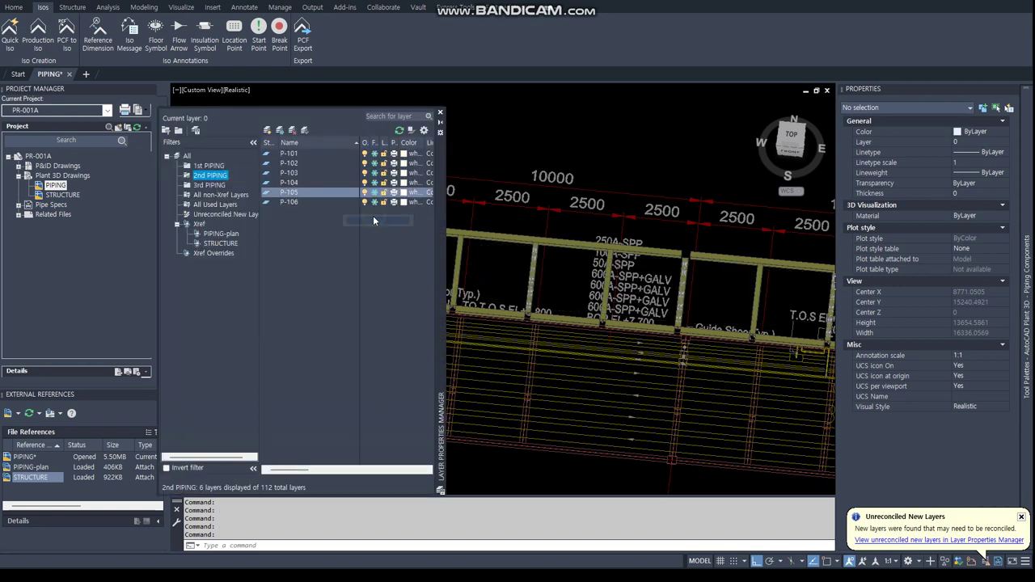
pyautogui.click(204, 165)
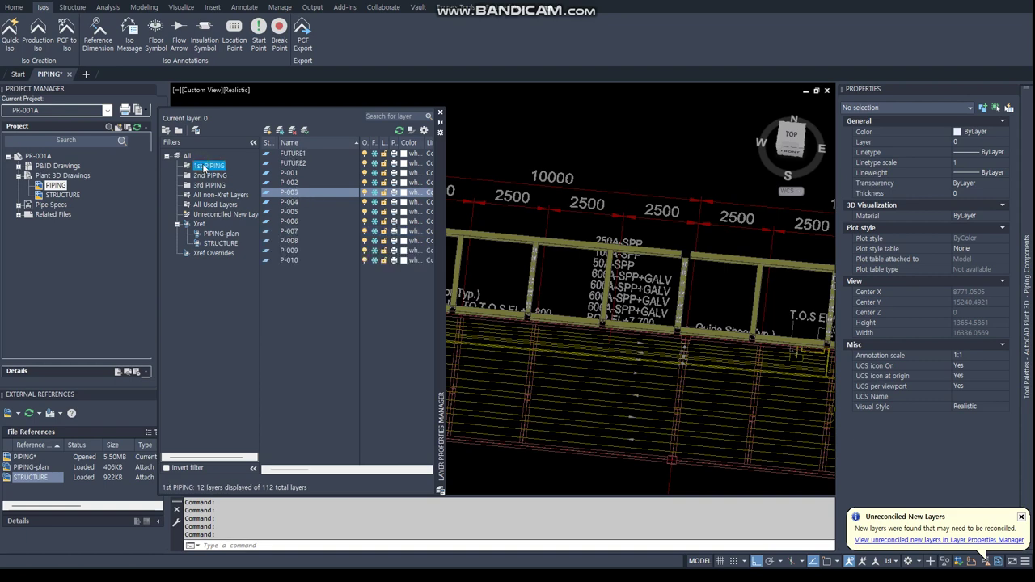
pyautogui.click(218, 243)
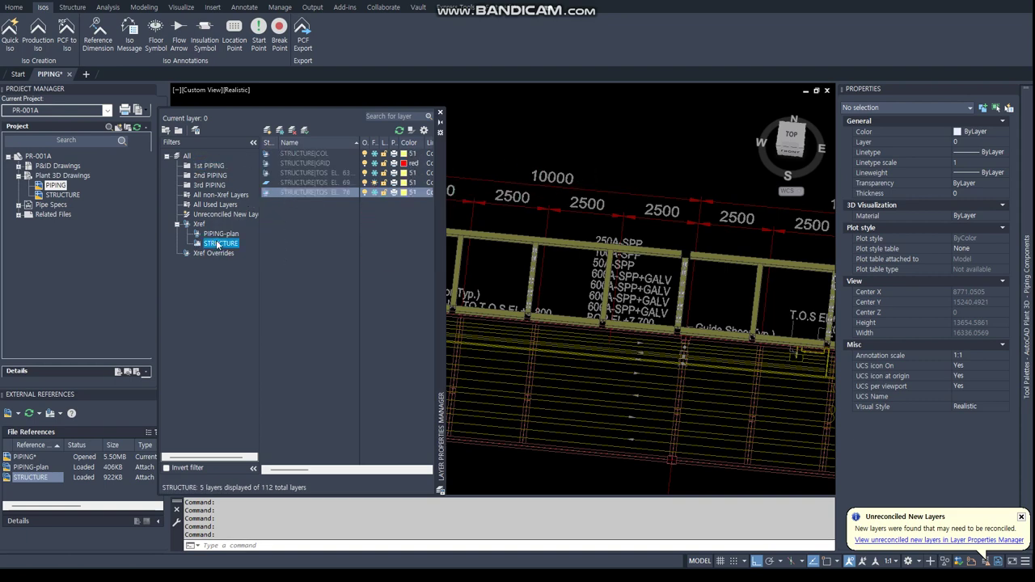
pyautogui.click(378, 174)
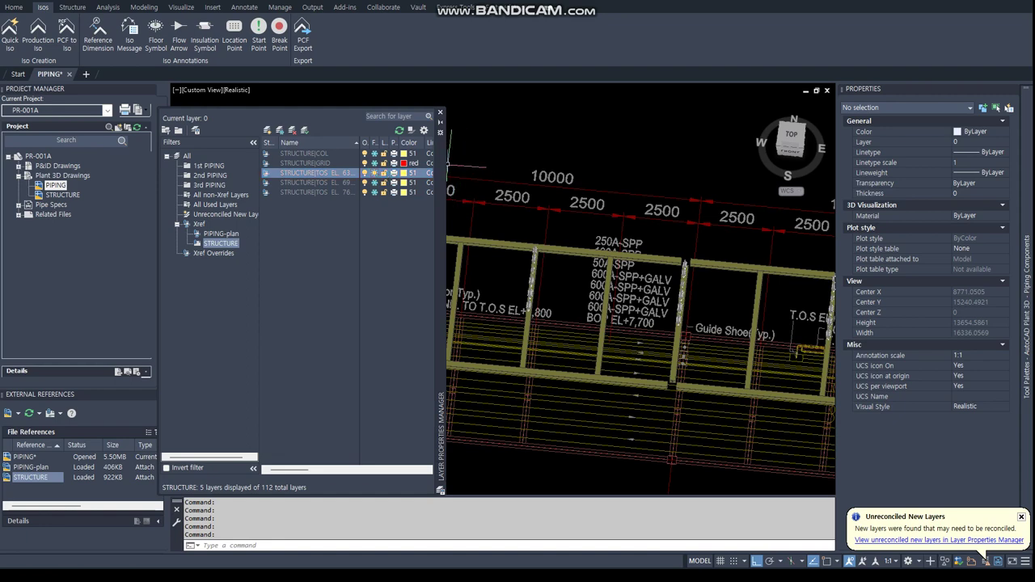
pyautogui.click(790, 153)
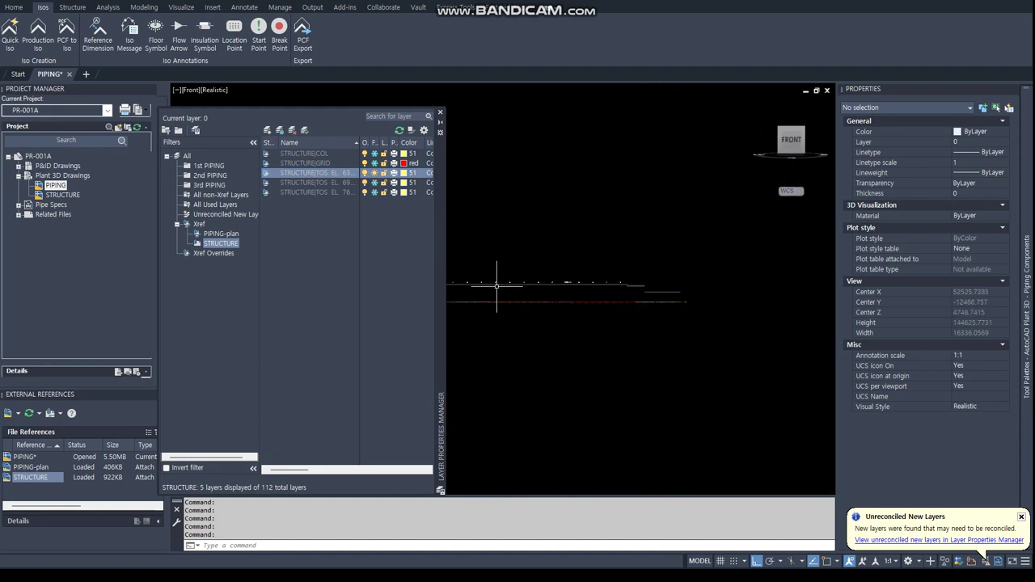
pyautogui.scroll(2, 496, 286)
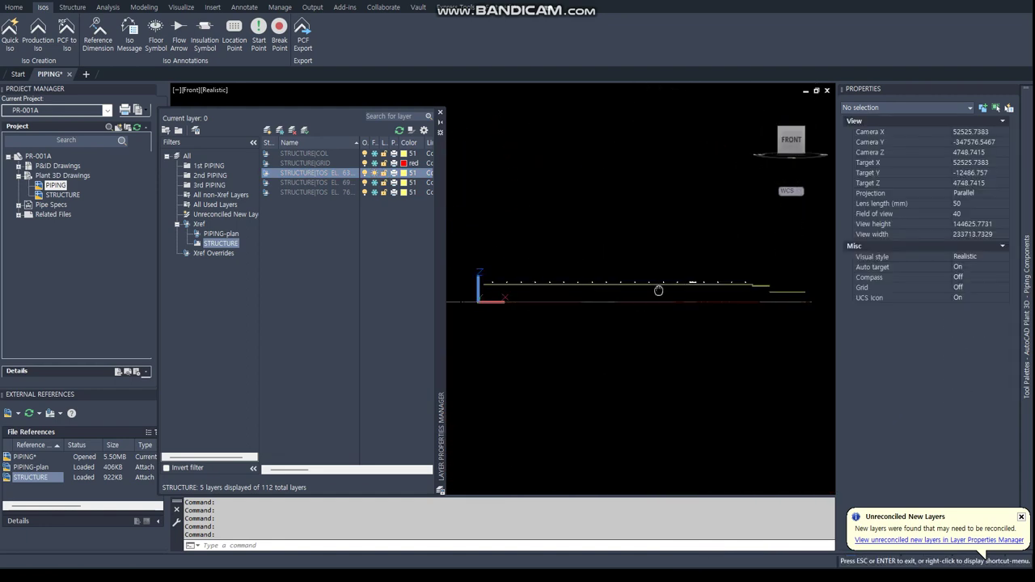
# Add the support layers to the 2nd PIPING filter by windowing the piping in the drawing
pyautogui.rightClick(204, 177)
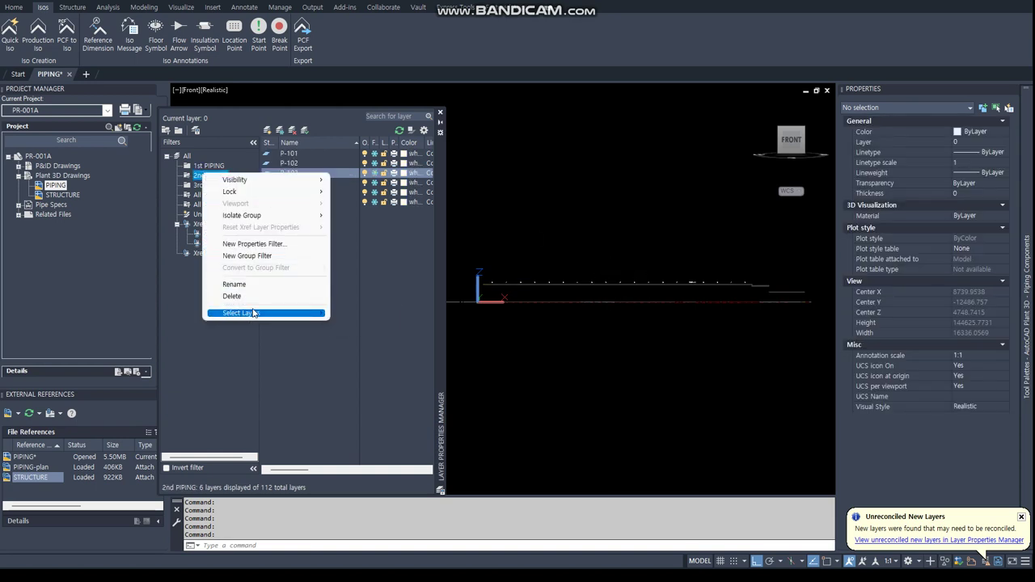
pyautogui.click(367, 315)
pyautogui.click(489, 272)
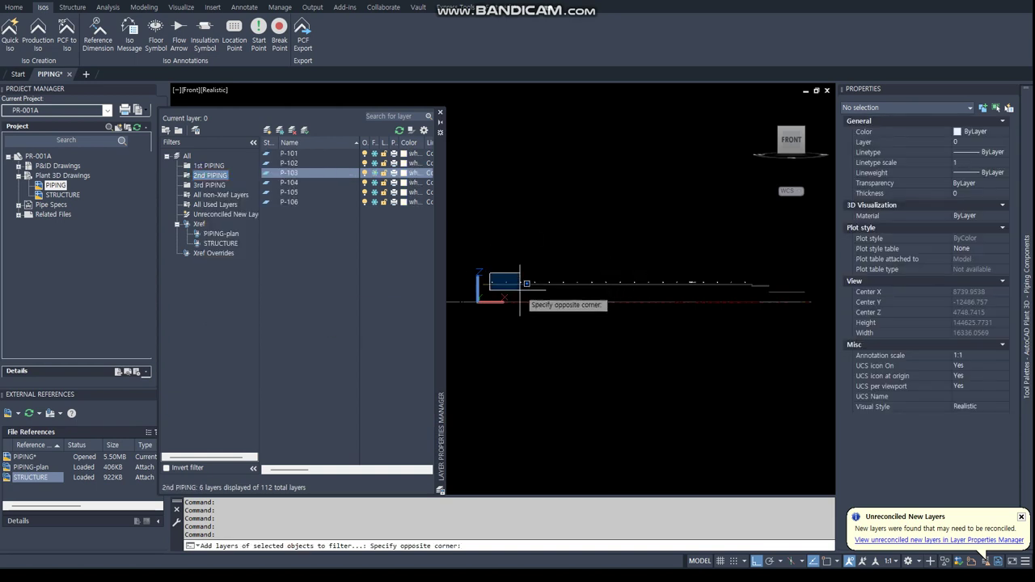
pyautogui.click(752, 291)
pyautogui.press('Return')
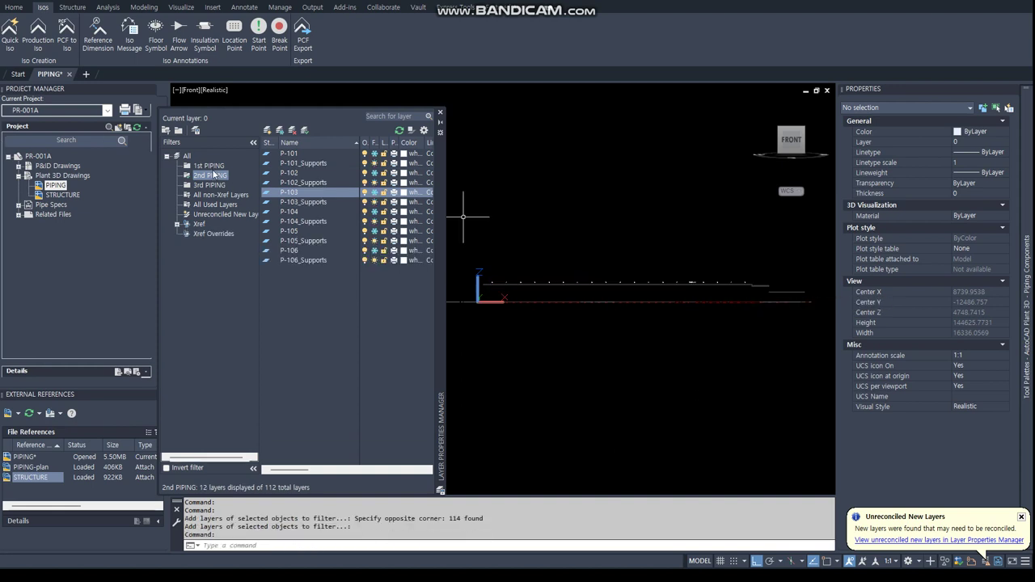
# Freeze the 2nd PIPING layers and thaw the 1st PIPING layers so their pipes reappear
pyautogui.click(209, 165)
pyautogui.click(210, 174)
pyautogui.rightClick(208, 175)
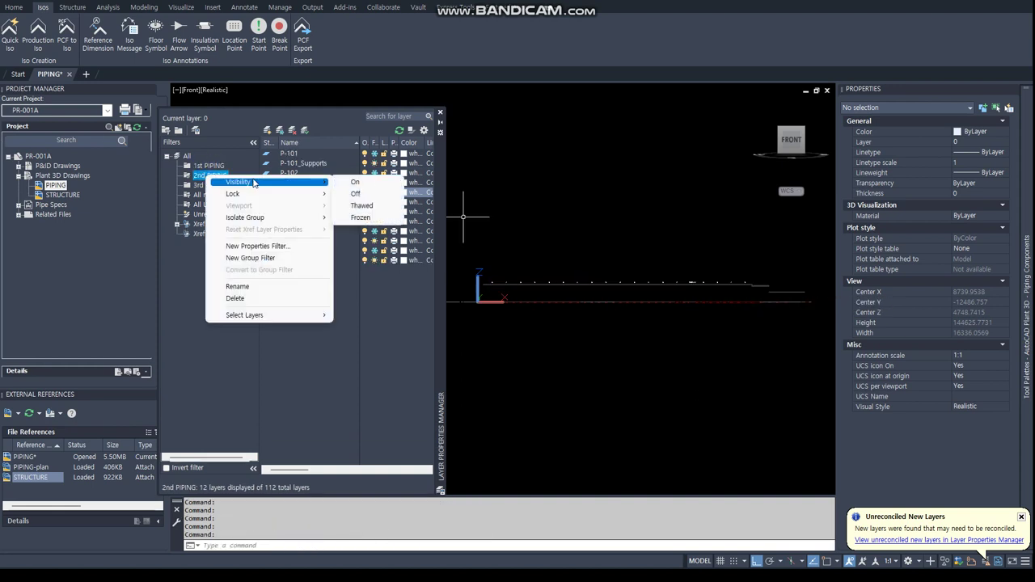
pyautogui.click(357, 218)
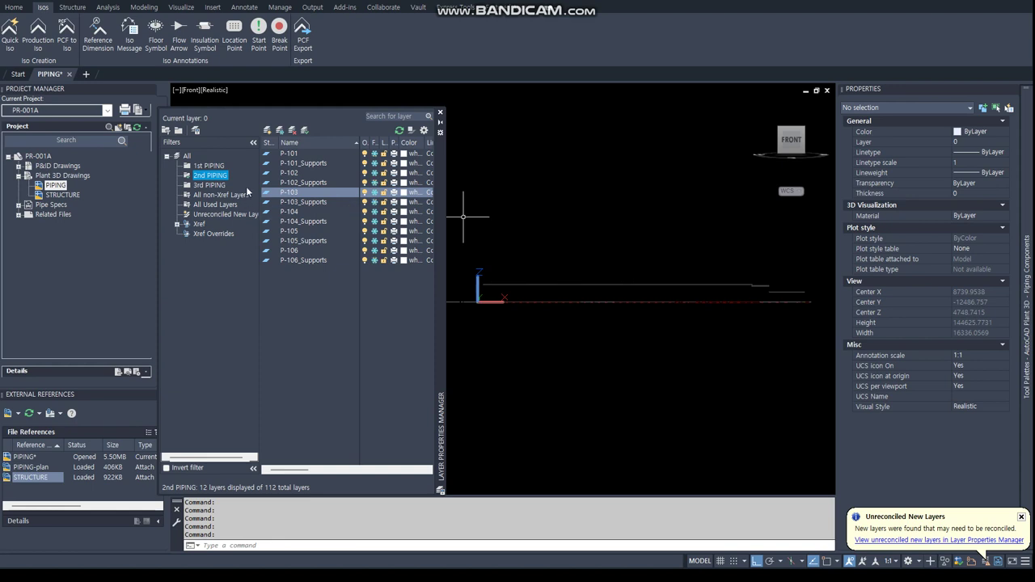
pyautogui.rightClick(212, 165)
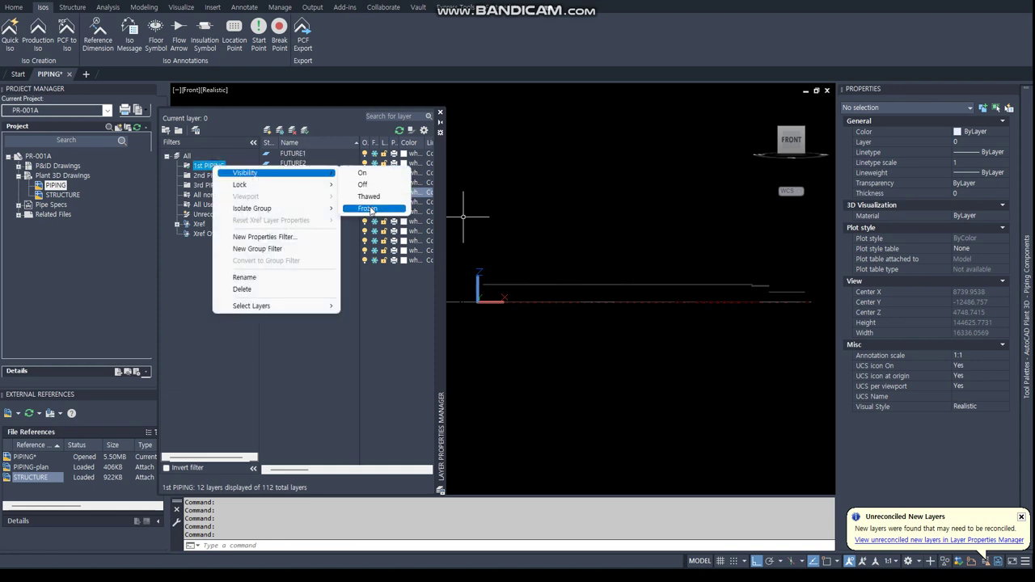
pyautogui.click(369, 197)
pyautogui.write('plan')
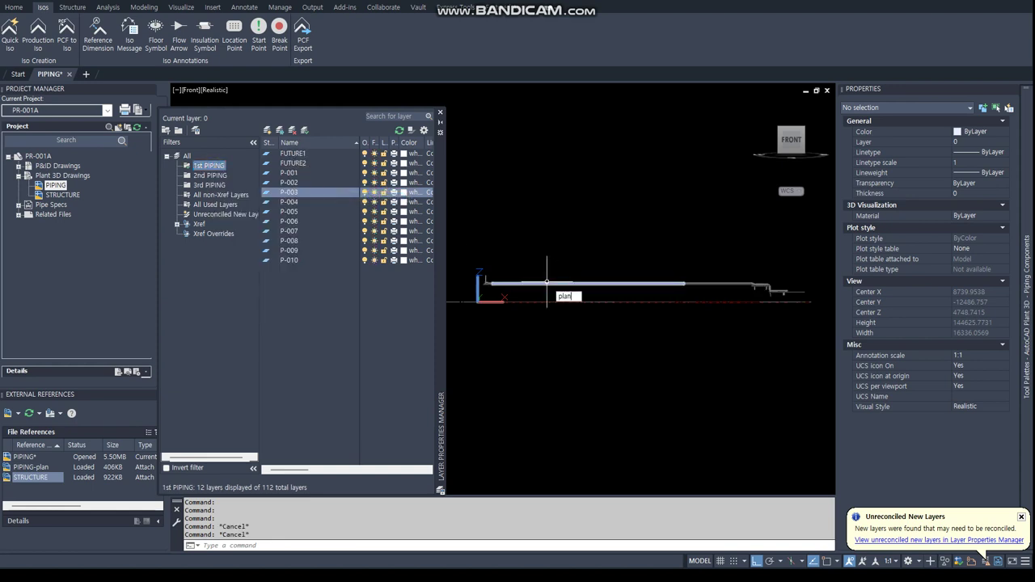
pyautogui.press('Return')
pyautogui.press('Return')
# Zoom in and orbit to a close tilted view of the pipes resting on the yellow rack beams
pyautogui.scroll(3, 585, 201)
pyautogui.scroll(3, 571, 263)
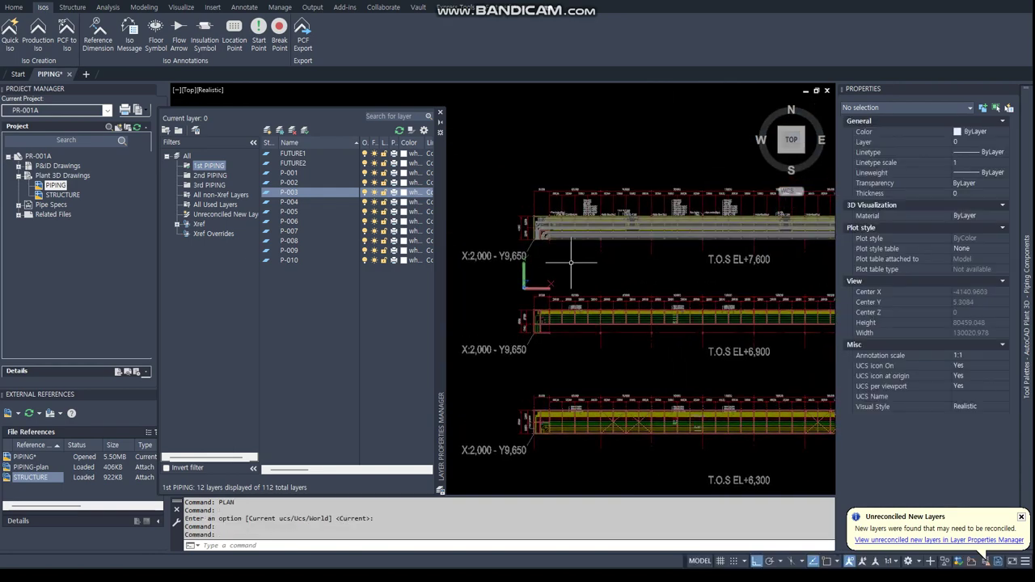
pyautogui.scroll(3, 535, 232)
pyautogui.scroll(3, 576, 287)
pyautogui.keyDown('shift'); pyautogui.moveTo(577, 287); pyautogui.dragTo(616, 195, button='middle'); pyautogui.keyUp('shift')
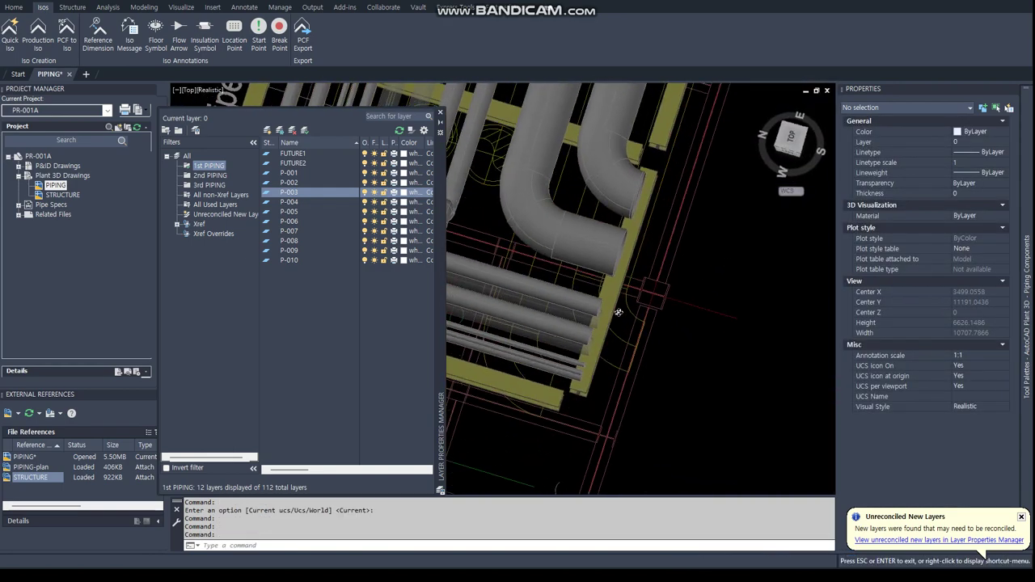
pyautogui.scroll(3, 616, 195)
pyautogui.scroll(3, 616, 195)
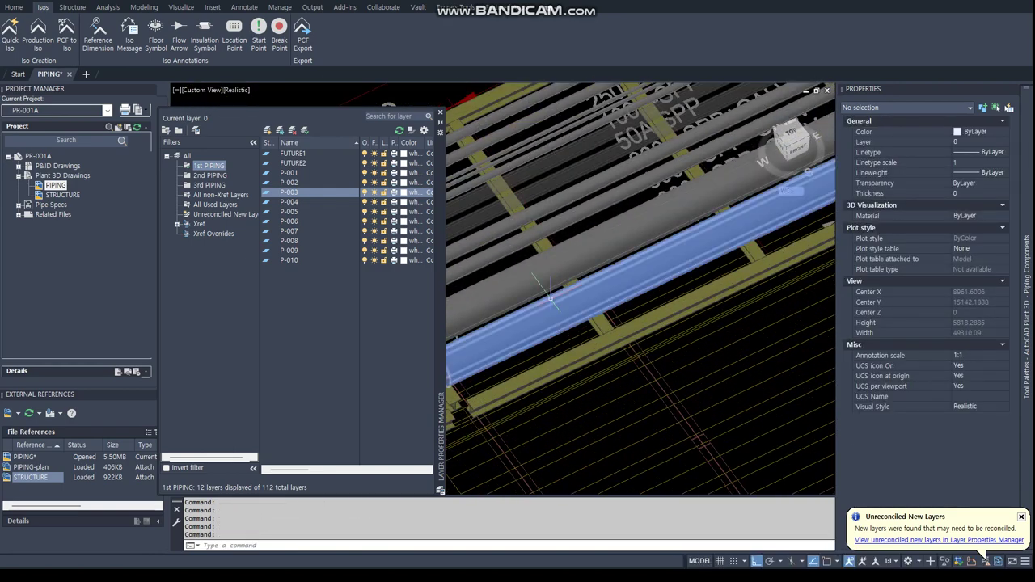
pyautogui.click(16, 8)
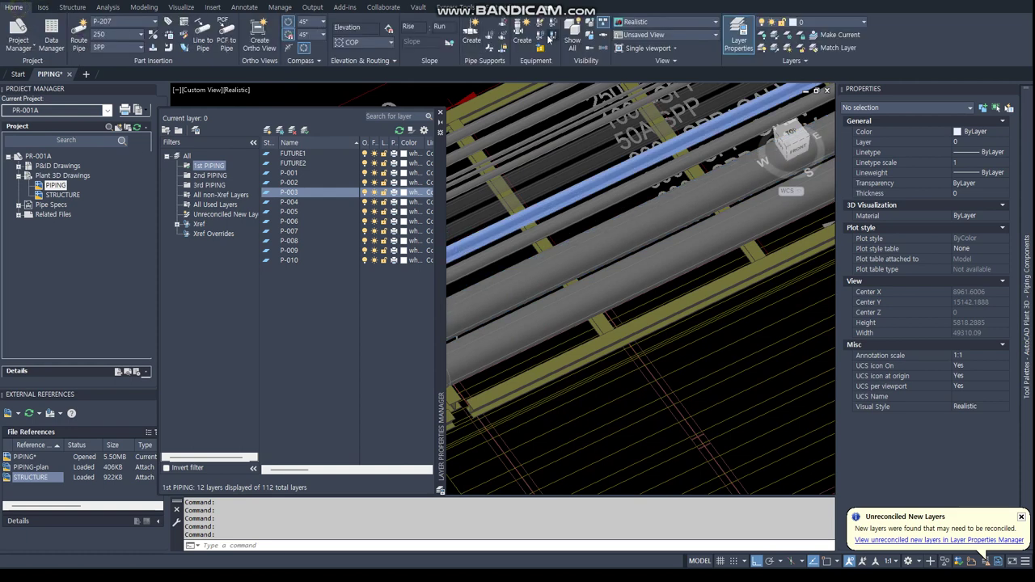
pyautogui.click(489, 35)
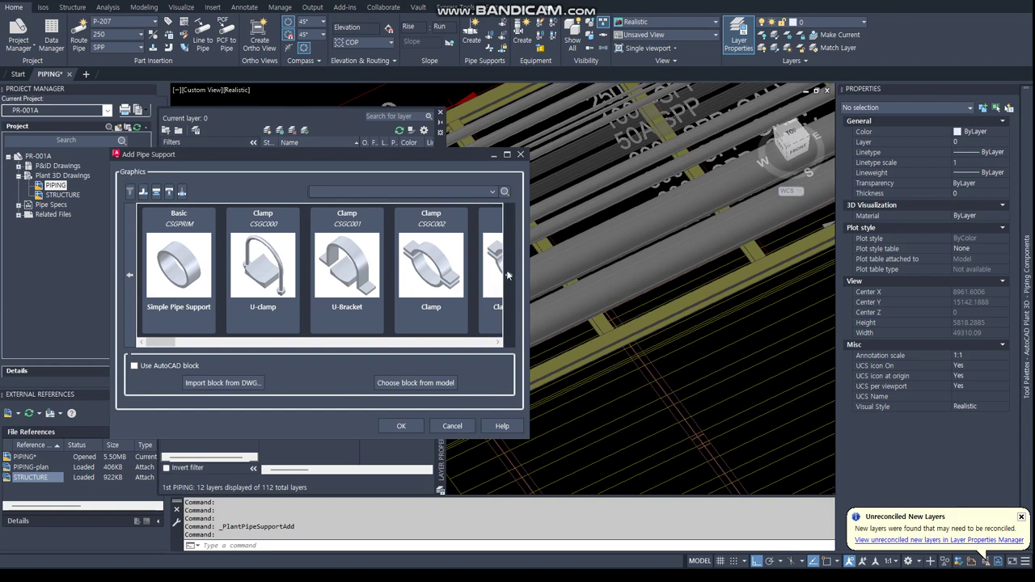
pyautogui.click(508, 276)
pyautogui.click(508, 276)
pyautogui.click(347, 266)
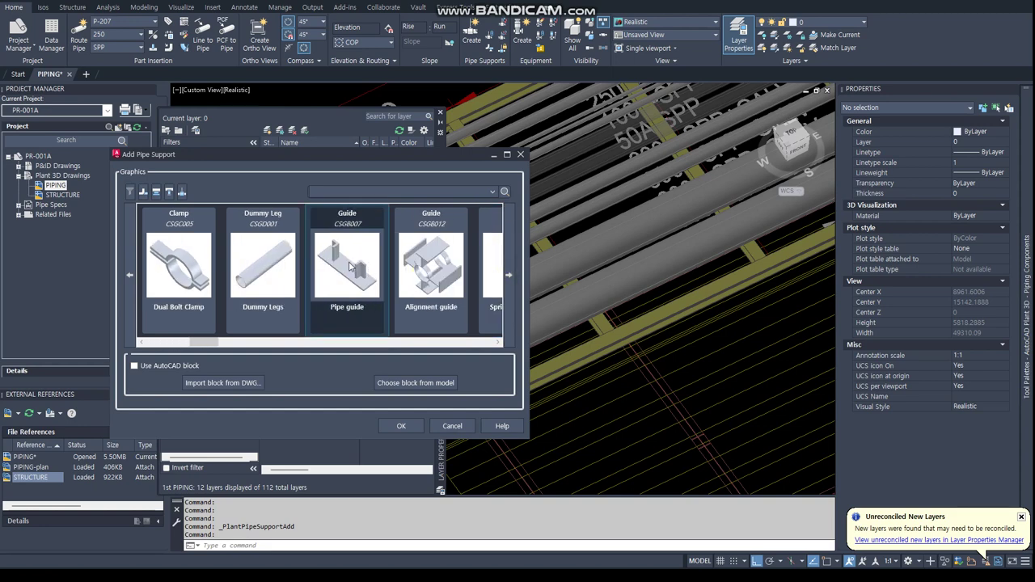
pyautogui.click(401, 425)
pyautogui.press('Return')
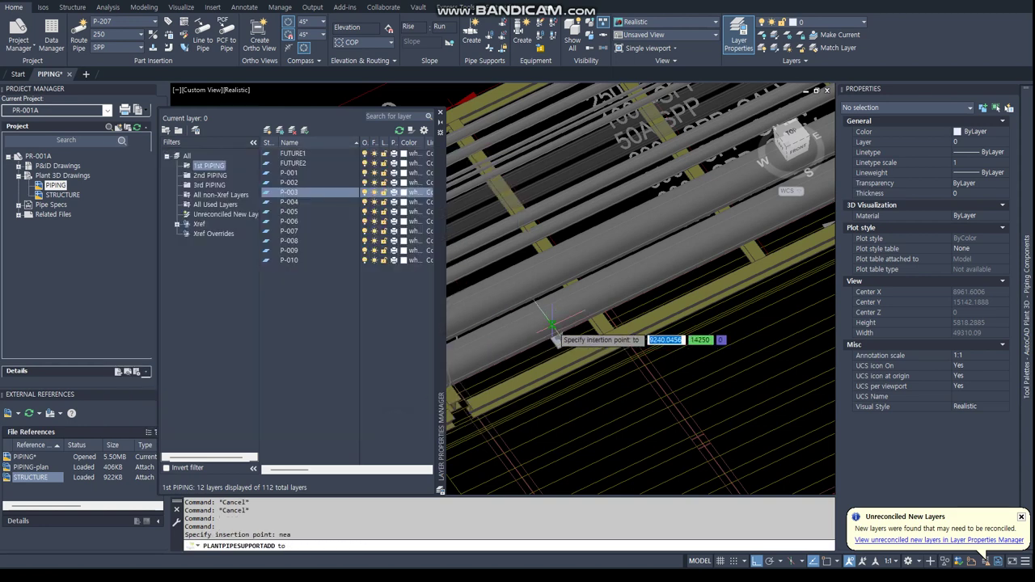
pyautogui.click(558, 323)
pyautogui.press('Return')
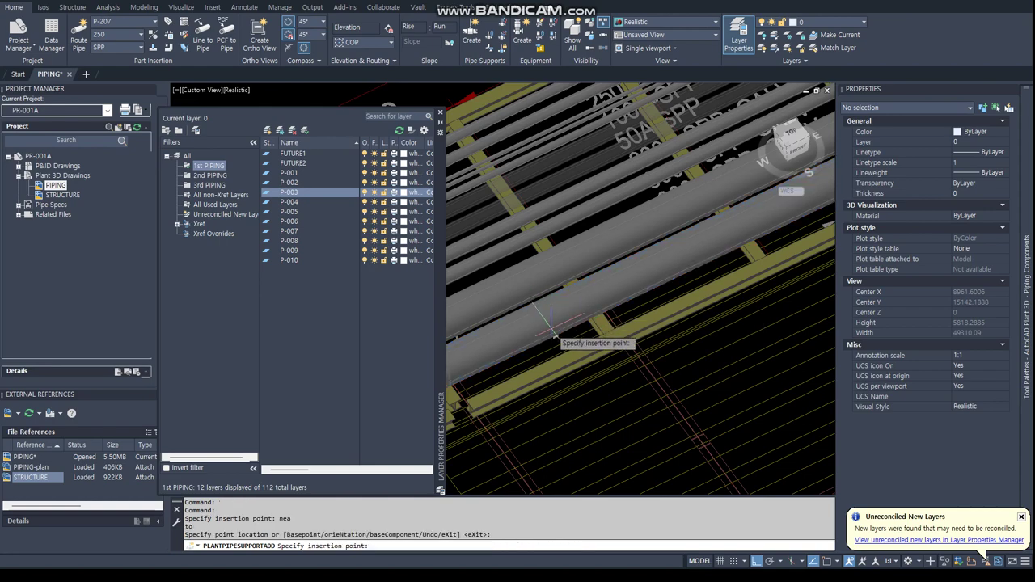
pyautogui.press('Escape')
pyautogui.press('Escape')
pyautogui.scroll(-5, 552, 332)
pyautogui.keyDown('shift'); pyautogui.moveTo(552, 332); pyautogui.dragTo(518, 289, button='middle'); pyautogui.keyUp('shift')
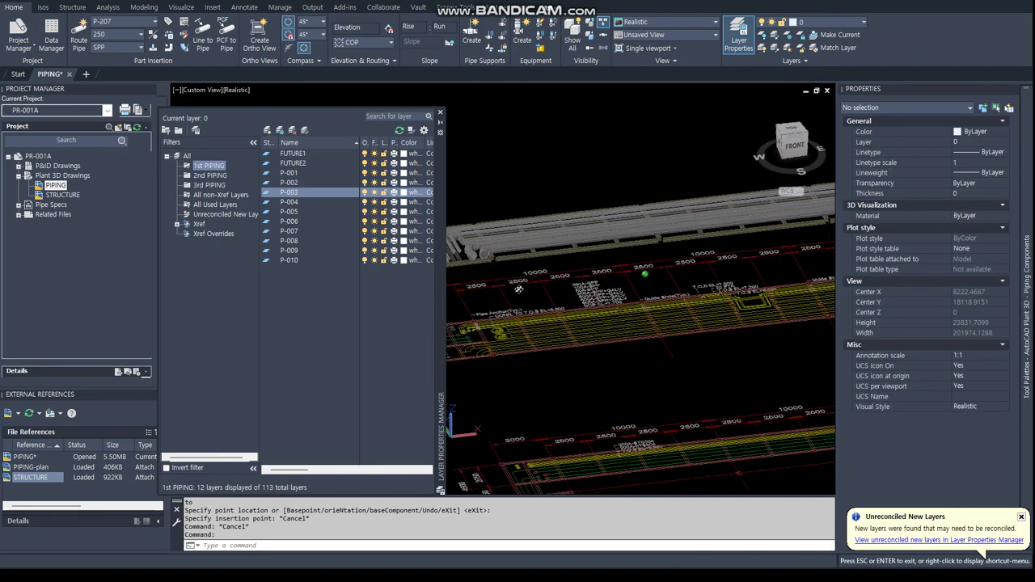
pyautogui.scroll(2, 534, 292)
pyautogui.scroll(2, 558, 299)
pyautogui.scroll(3, 576, 306)
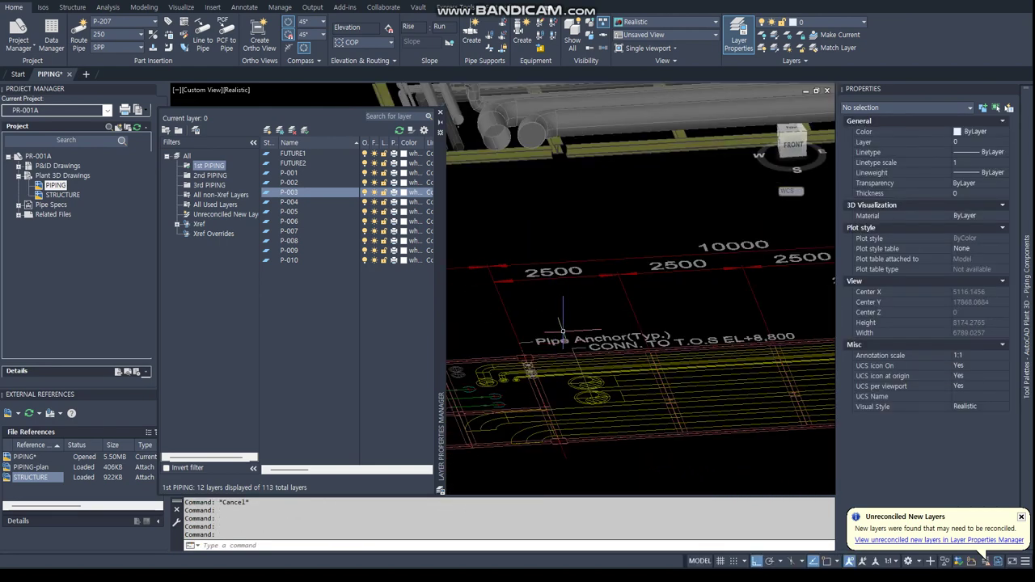
pyautogui.scroll(-4, 562, 328)
pyautogui.scroll(3, 559, 287)
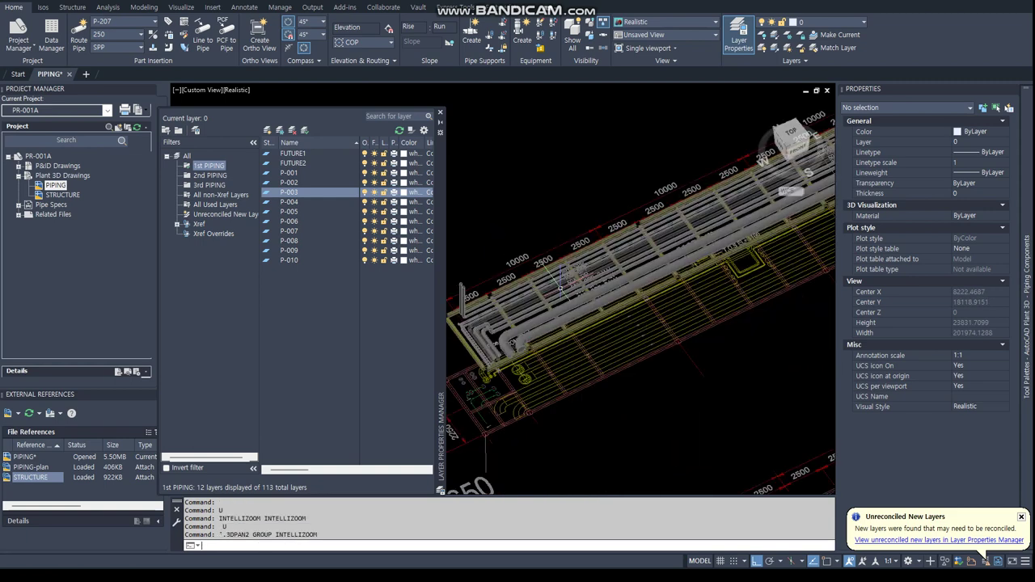
pyautogui.scroll(3, 560, 287)
pyautogui.scroll(-3, 560, 287)
pyautogui.scroll(2, 566, 316)
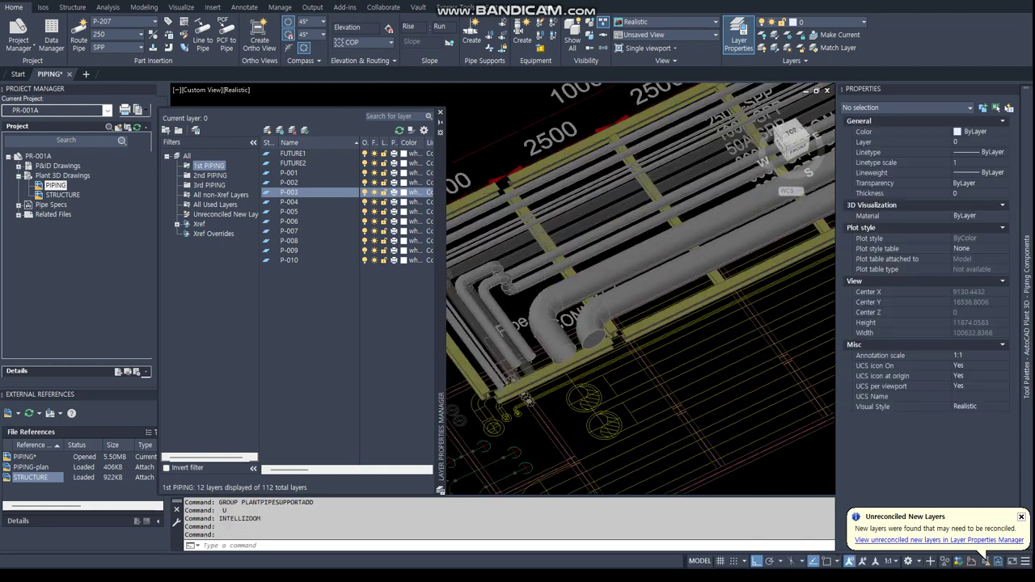
pyautogui.scroll(1, 566, 315)
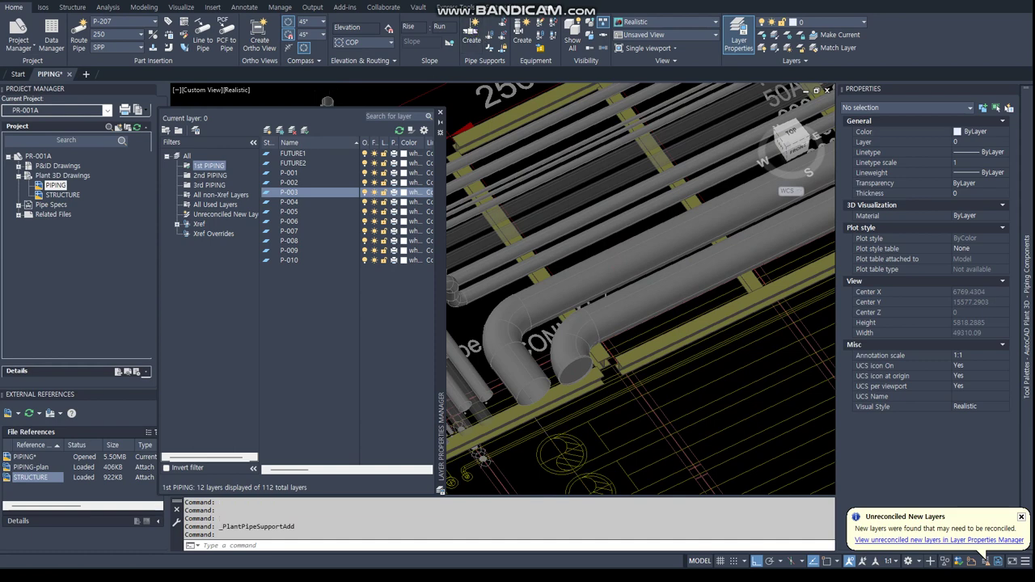
pyautogui.scroll(-2, 478, 344)
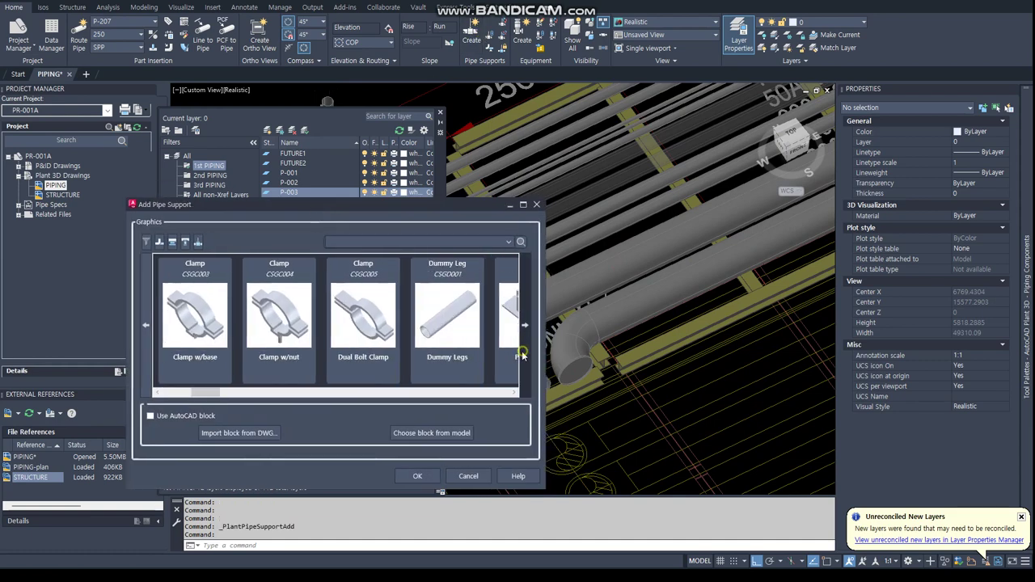
pyautogui.scroll(-1, 478, 344)
pyautogui.doubleClick(477, 344)
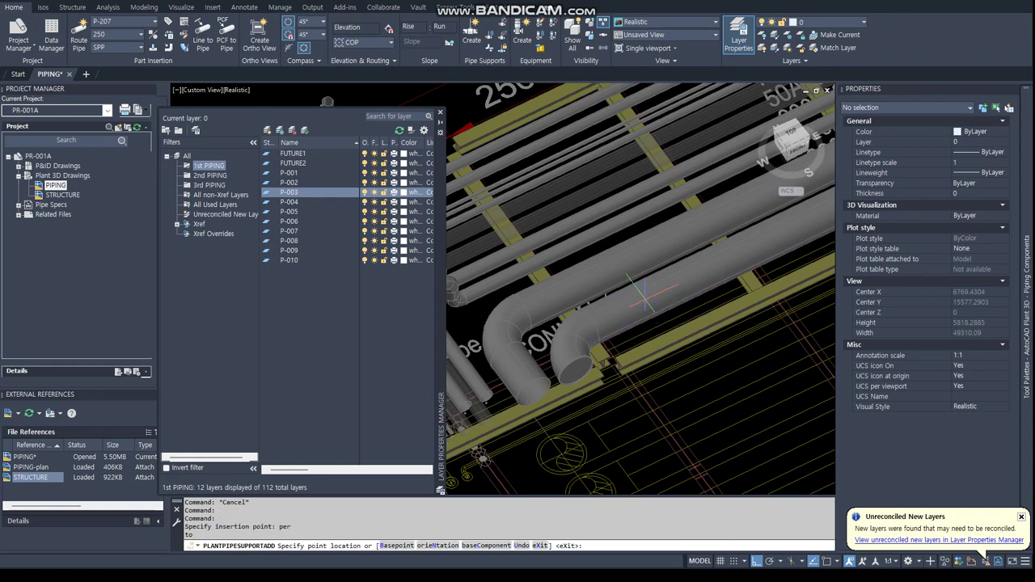
pyautogui.click(647, 315)
pyautogui.press('Escape')
pyautogui.press('Escape')
pyautogui.scroll(-5, 666, 314)
pyautogui.scroll(5, 666, 314)
pyautogui.keyDown('shift'); pyautogui.moveTo(666, 315); pyautogui.dragTo(570, 331, button='middle'); pyautogui.keyUp('shift')
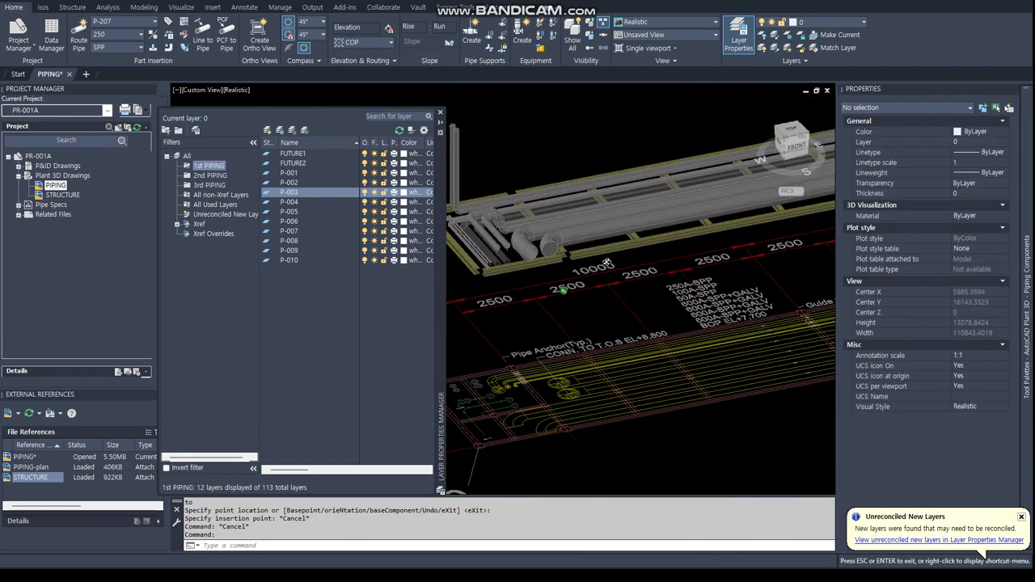
pyautogui.press('Escape')
pyautogui.click(791, 133)
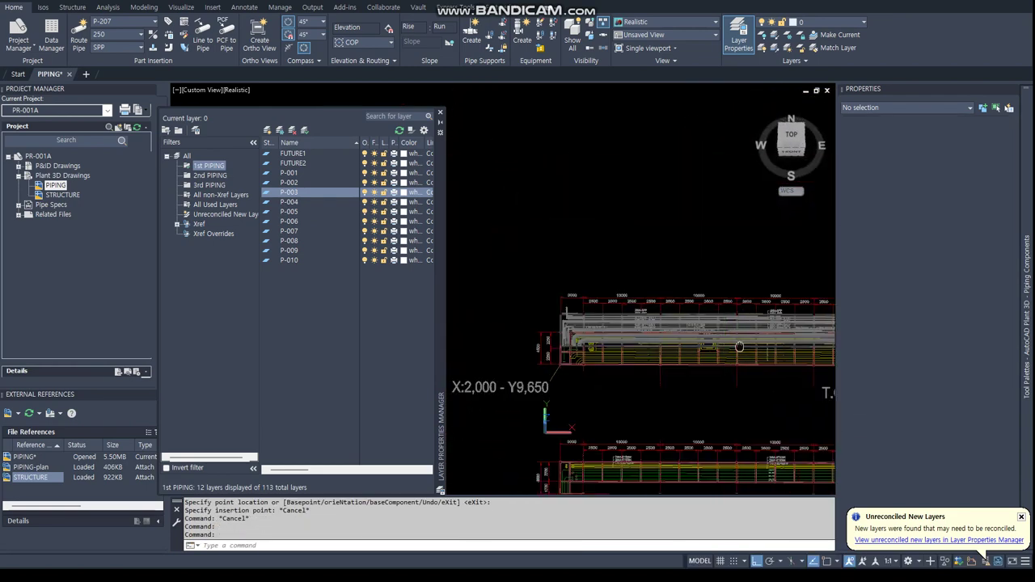
pyautogui.scroll(-3, 665, 330)
pyautogui.hotkey('ctrl', 'z')
pyautogui.hotkey('ctrl', 'z')
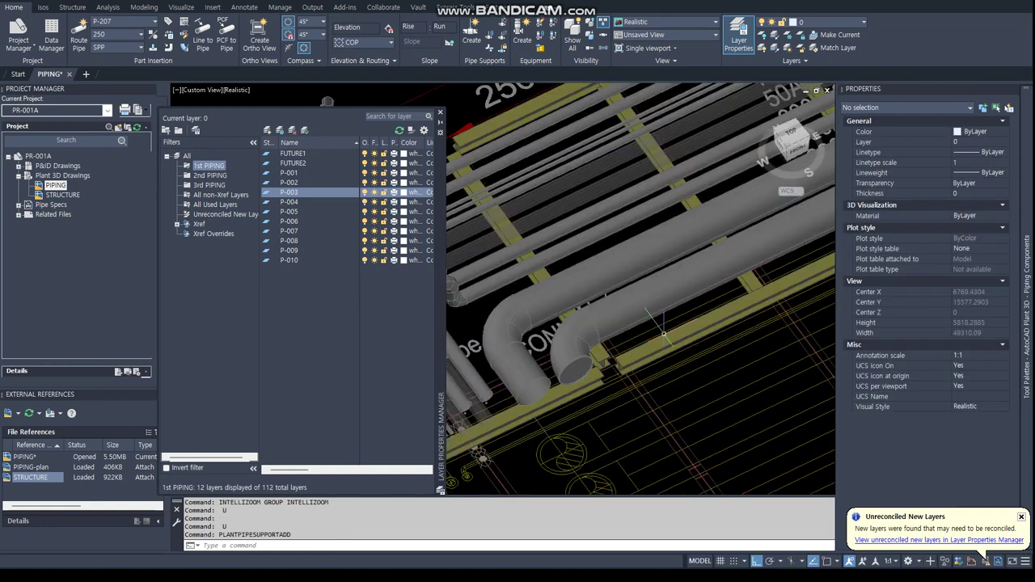
pyautogui.hotkey('ctrl', 'z')
pyautogui.hotkey('ctrl', 'z')
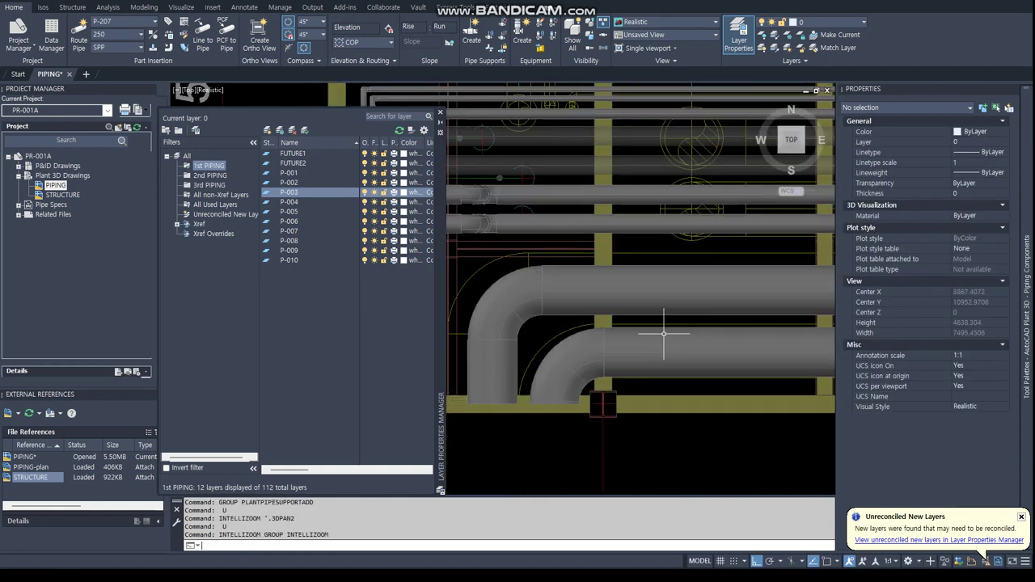
# Switch the model to the 2D Wireframe visual style with VS
pyautogui.write('VS')
pyautogui.press('Return')
pyautogui.write('2')
pyautogui.press('Return')
pyautogui.scroll(-8, 663, 332)
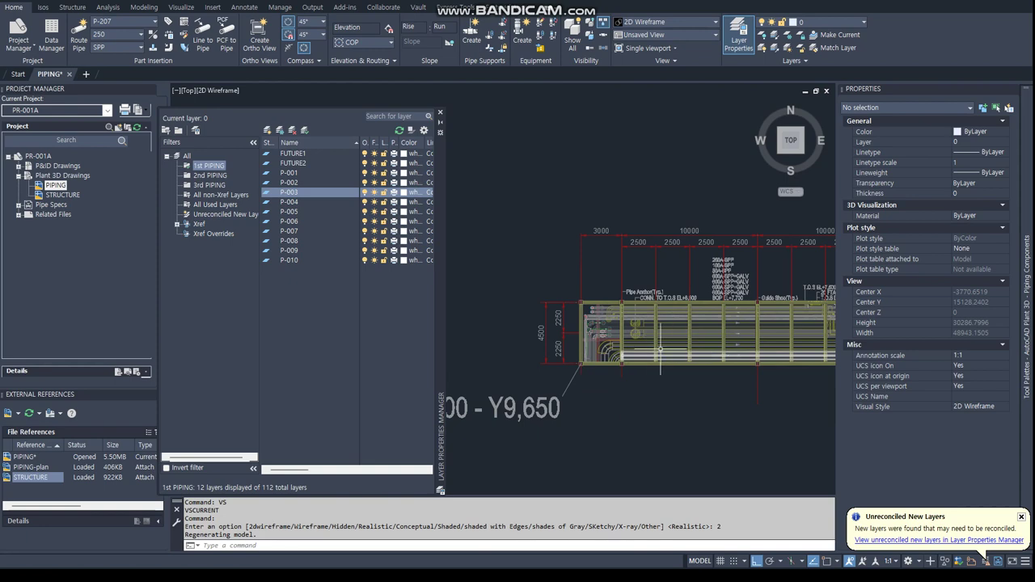
pyautogui.scroll(5, 655, 349)
# Place a pipe guide support on the pipe beside the rack beam using a nearest snap
pyautogui.click(480, 32)
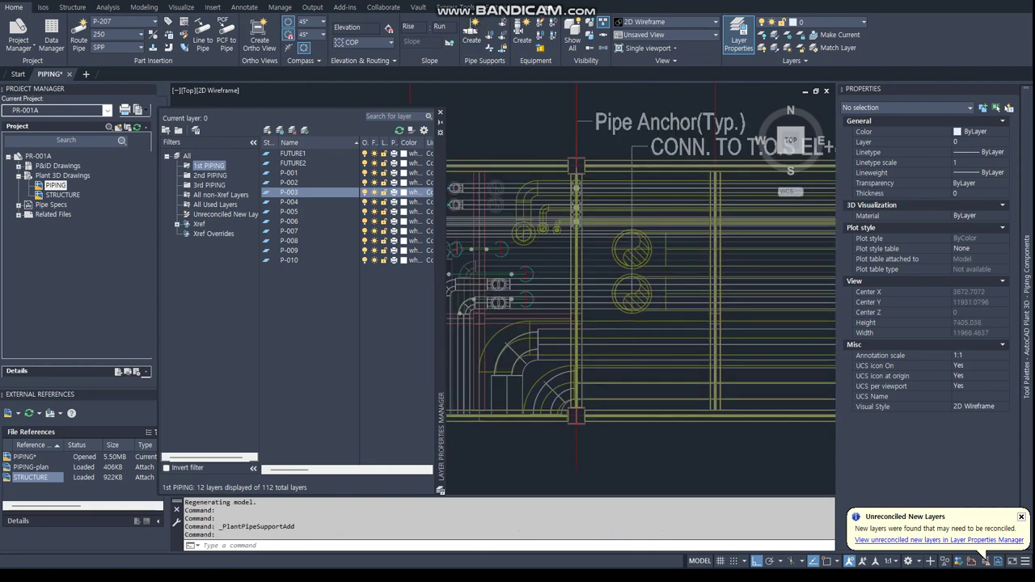
pyautogui.click(510, 346)
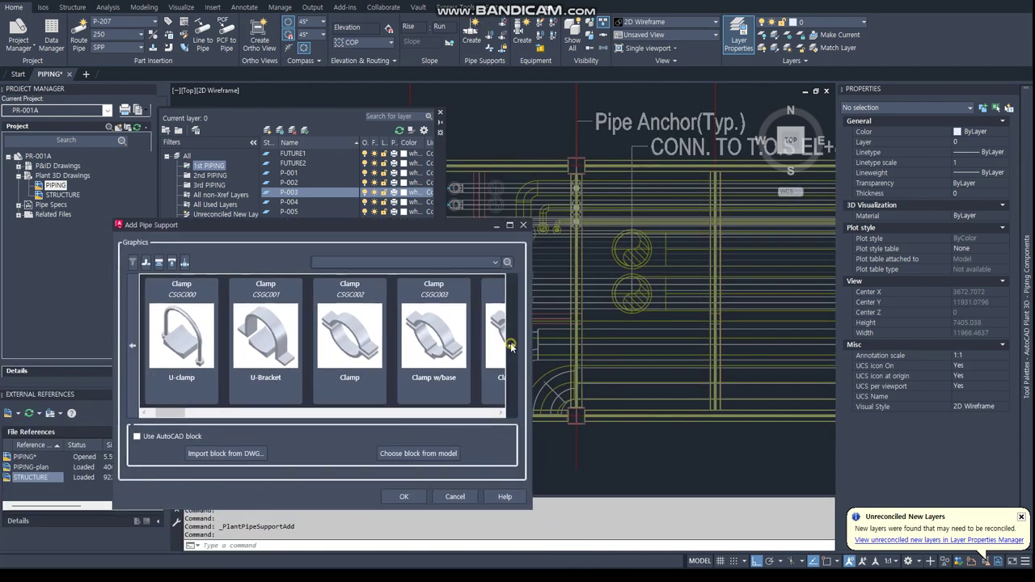
pyautogui.click(511, 346)
pyautogui.click(511, 346)
pyautogui.click(511, 346)
pyautogui.click(511, 346)
pyautogui.click(273, 332)
pyautogui.click(404, 496)
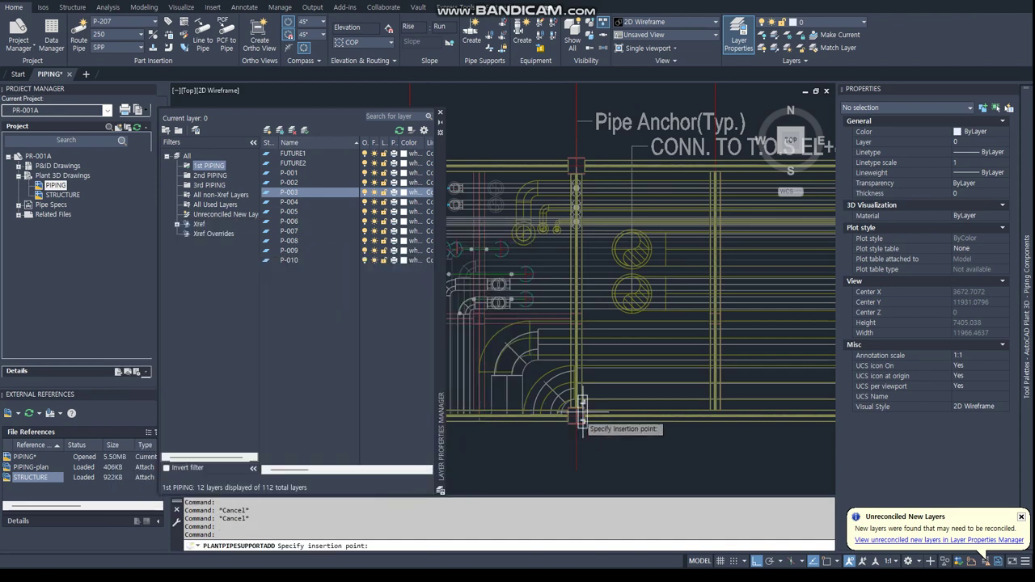
pyautogui.write('nea')
pyautogui.press('Return')
pyautogui.click(594, 358)
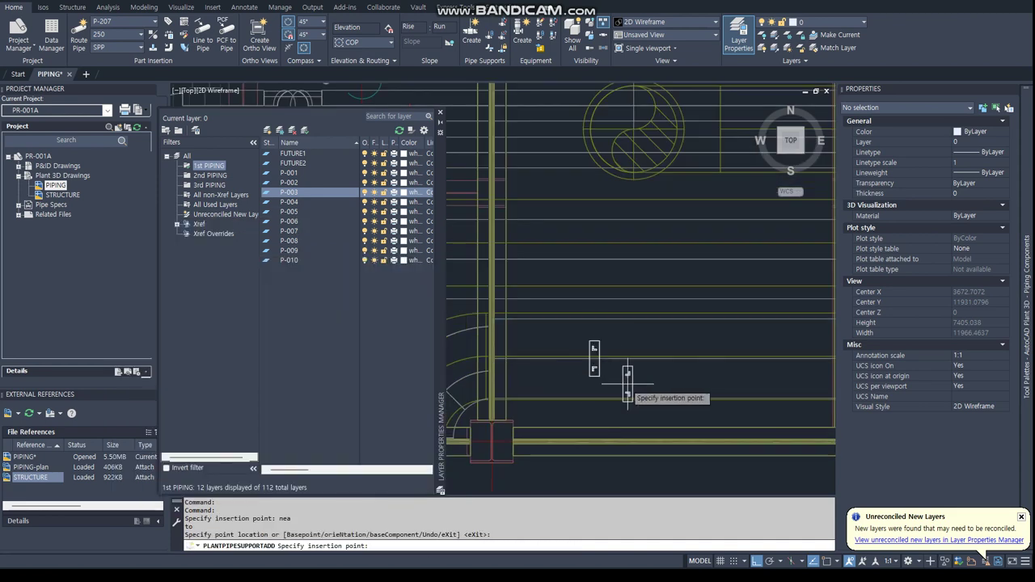
pyautogui.press('Escape')
pyautogui.click(595, 358)
pyautogui.moveTo(596, 358)
pyautogui.keyDown('shift'); pyautogui.mouseDown(button='middle')
pyautogui.moveTo(592, 398)
pyautogui.moveTo(609, 412)
pyautogui.mouseUp(button='middle'); pyautogui.keyUp('shift')
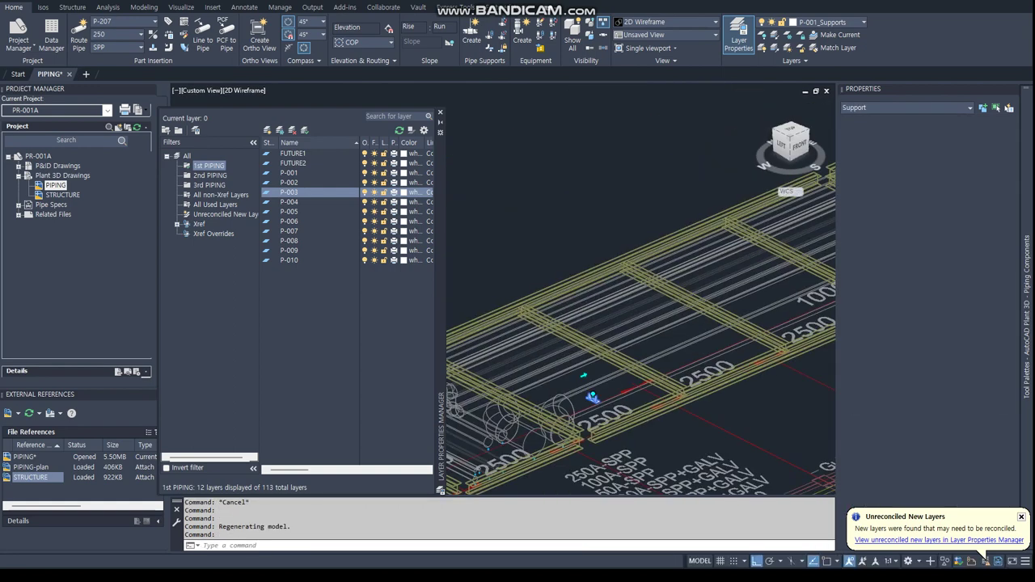
# Close the Layer Properties Manager and clear the guide support selection
pyautogui.press('Escape')
pyautogui.press('Escape')
pyautogui.click(589, 373)
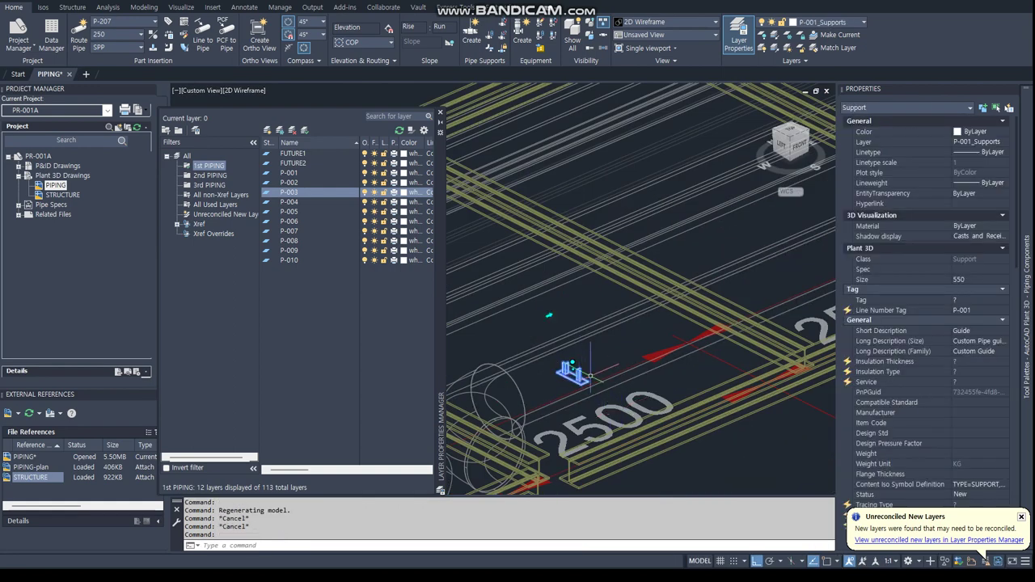
pyautogui.scroll(2, 588, 374)
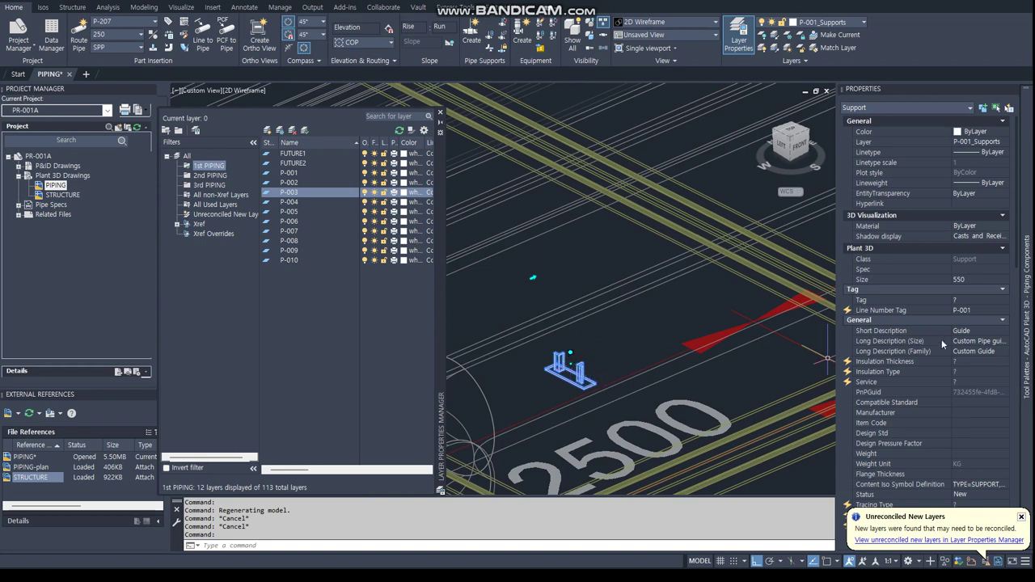
pyautogui.press('Escape')
pyautogui.press('Escape')
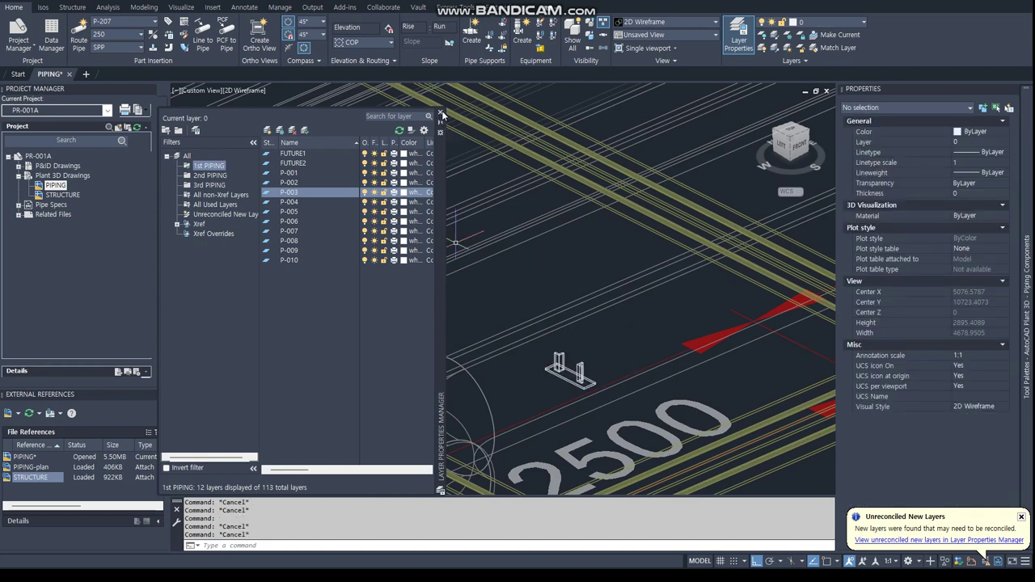
pyautogui.click(441, 114)
pyautogui.click(579, 370)
pyautogui.rightClick(580, 370)
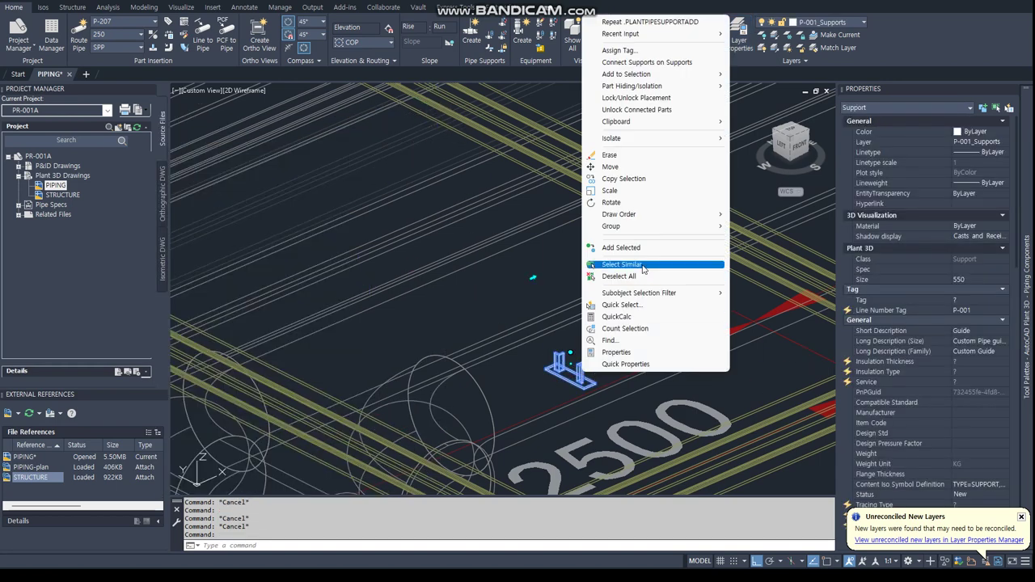
pyautogui.press('Escape')
pyautogui.click(492, 238)
pyautogui.hotkey('ctrl', 'z')
pyautogui.hotkey('ctrl', 'z')
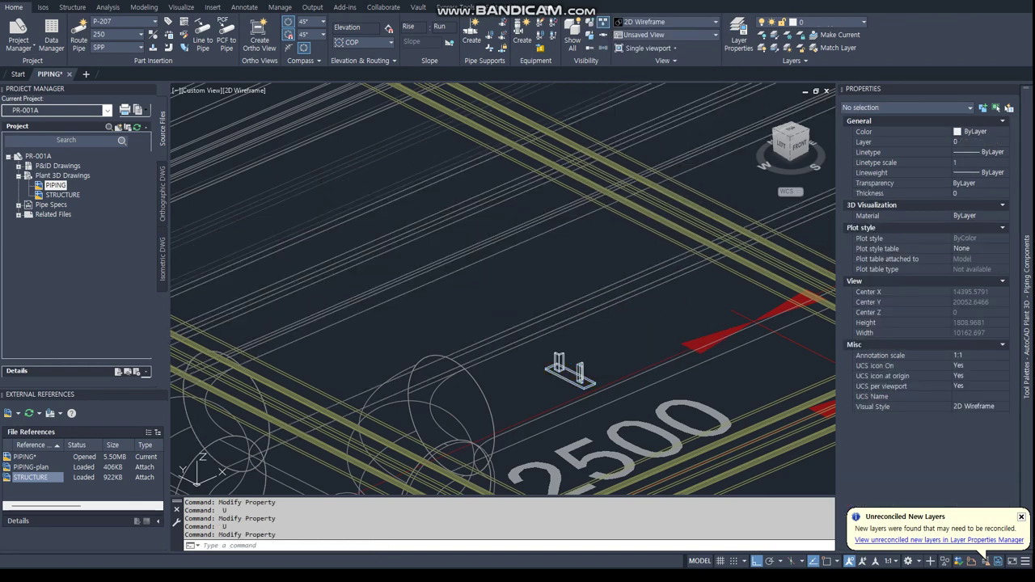
# Change the guide support's D dimension from 116 to 559 in Properties
pyautogui.click(579, 370)
pyautogui.scroll(-5, 923, 317)
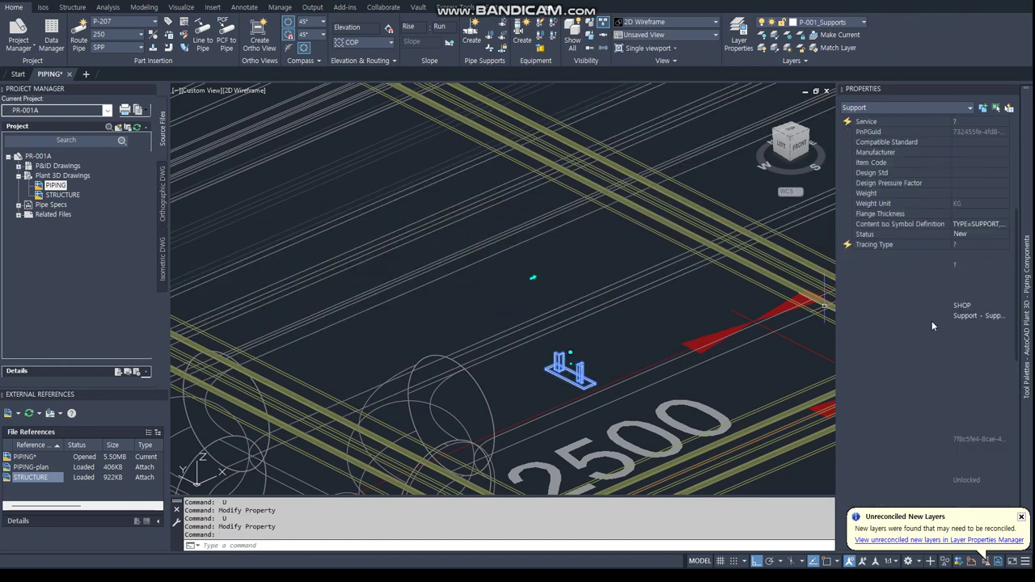
pyautogui.scroll(-5, 932, 321)
pyautogui.scroll(-5, 936, 321)
pyautogui.click(985, 339)
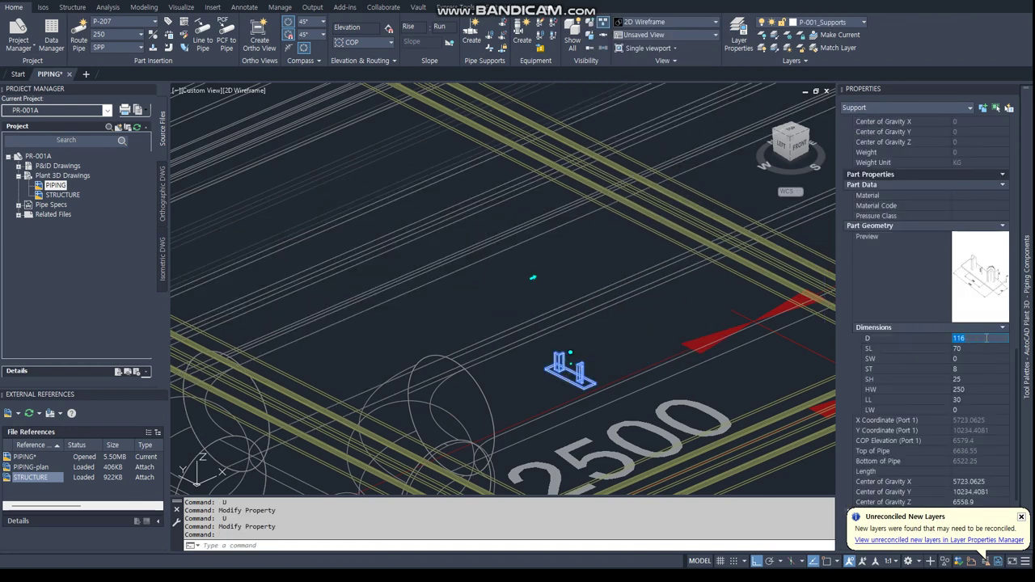
pyautogui.press('Tab')
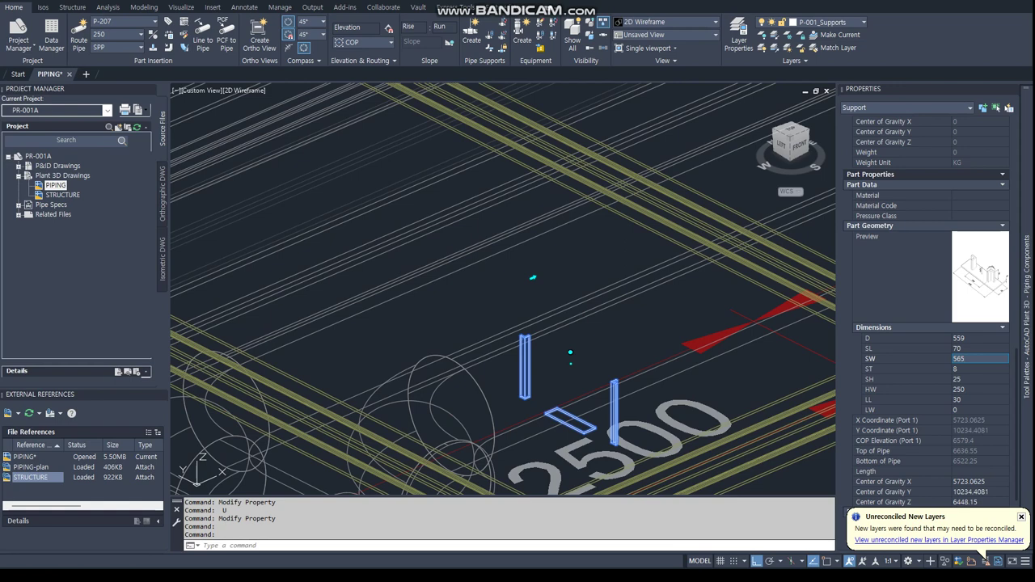
# Enter the clamp support dimensions SW 565, ST 1, SH 150, HW 250, LL 75 and LW 75
pyautogui.press('Tab')
pyautogui.write('8')
pyautogui.press('Tab')
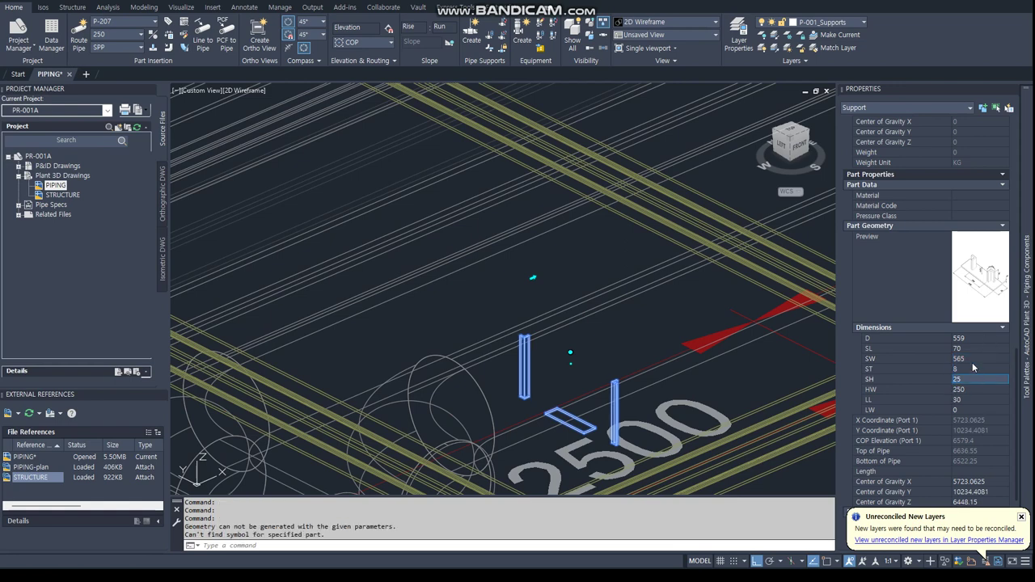
pyautogui.press('Tab')
pyautogui.write('150')
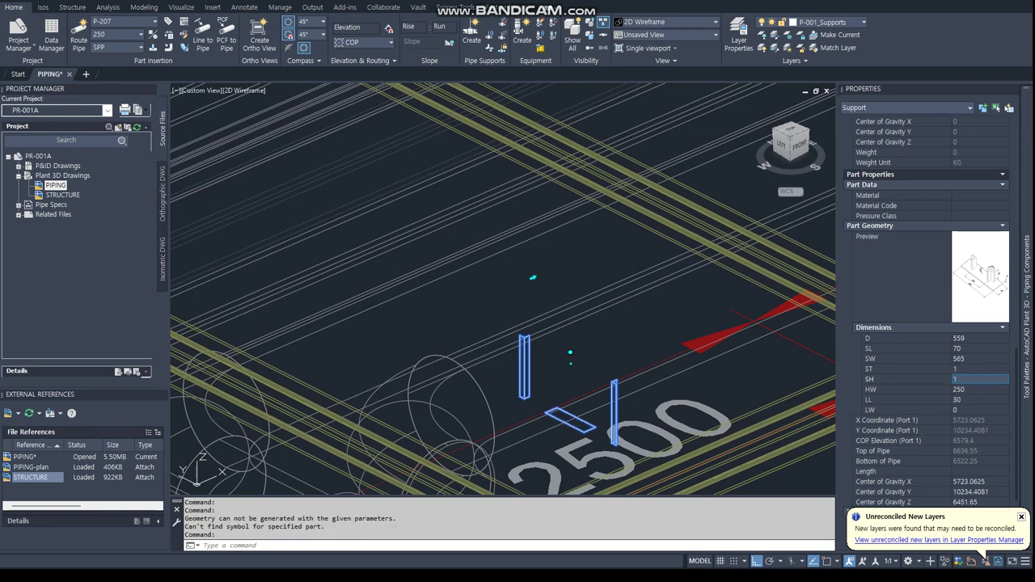
pyautogui.press('Tab')
pyautogui.write('250')
pyautogui.press('Tab')
pyautogui.write('75')
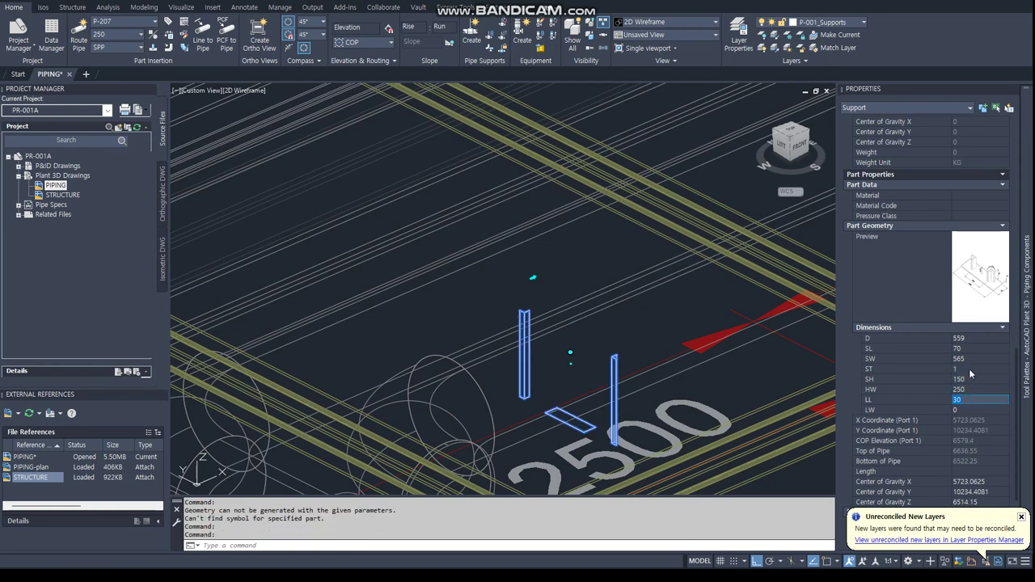
pyautogui.press('Tab')
pyautogui.write('85')
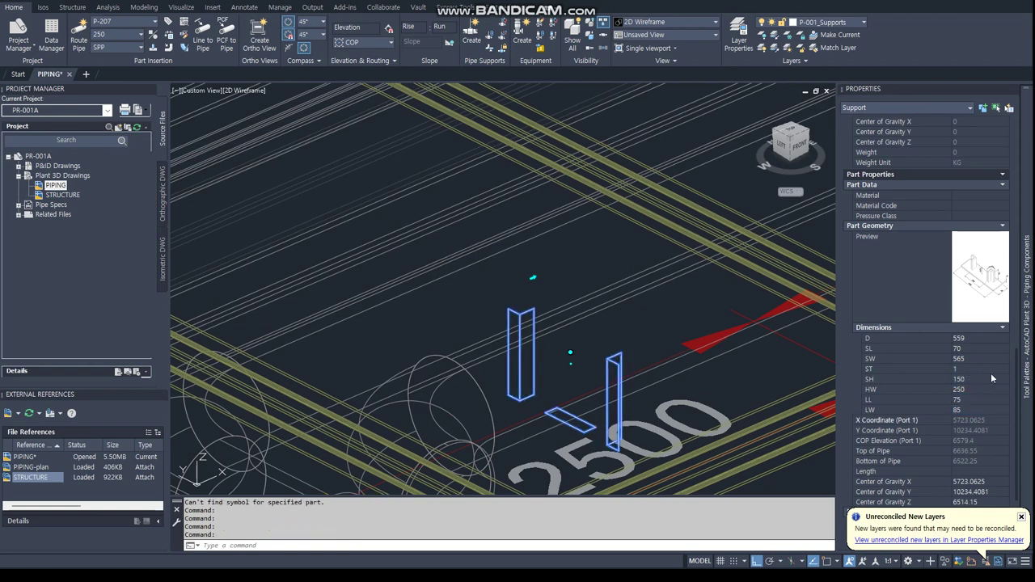
pyautogui.press('Escape')
pyautogui.press('Escape')
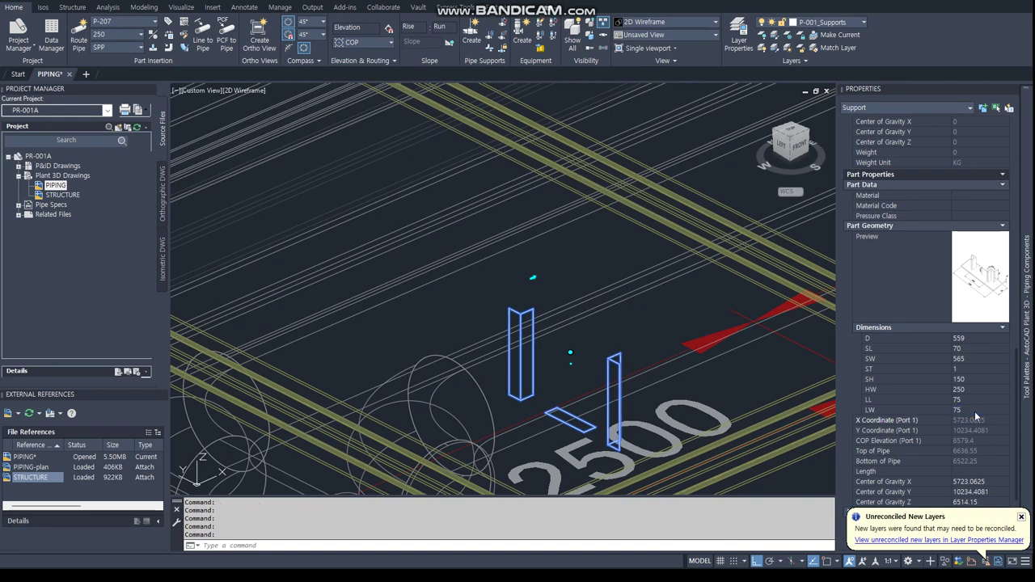
# Switch to the PLAN view and zoom in on the rack
pyautogui.write('plan')
pyautogui.press('Return')
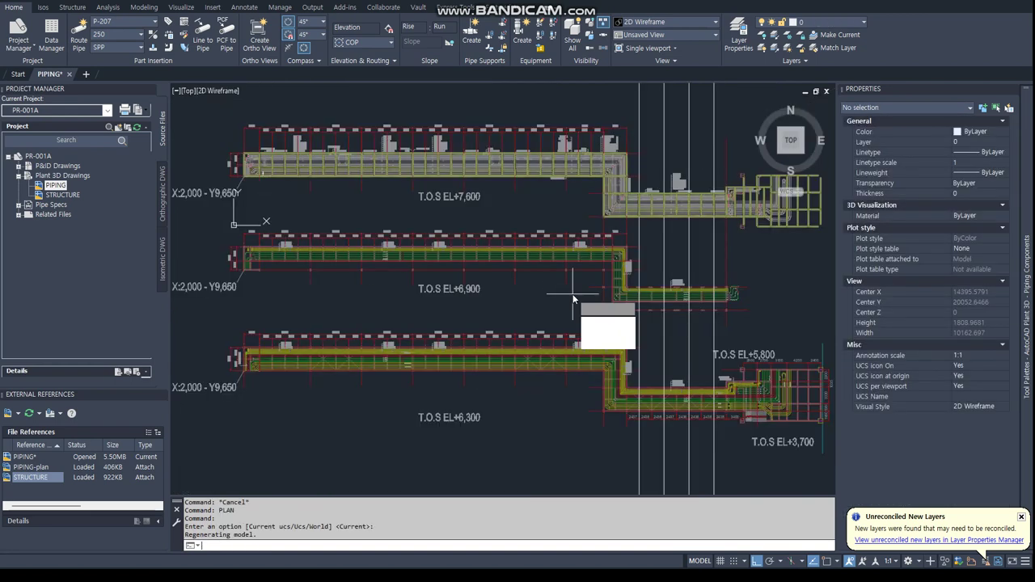
pyautogui.press('Escape')
pyautogui.press('Escape')
pyautogui.press('Escape')
pyautogui.scroll(5, 262, 185)
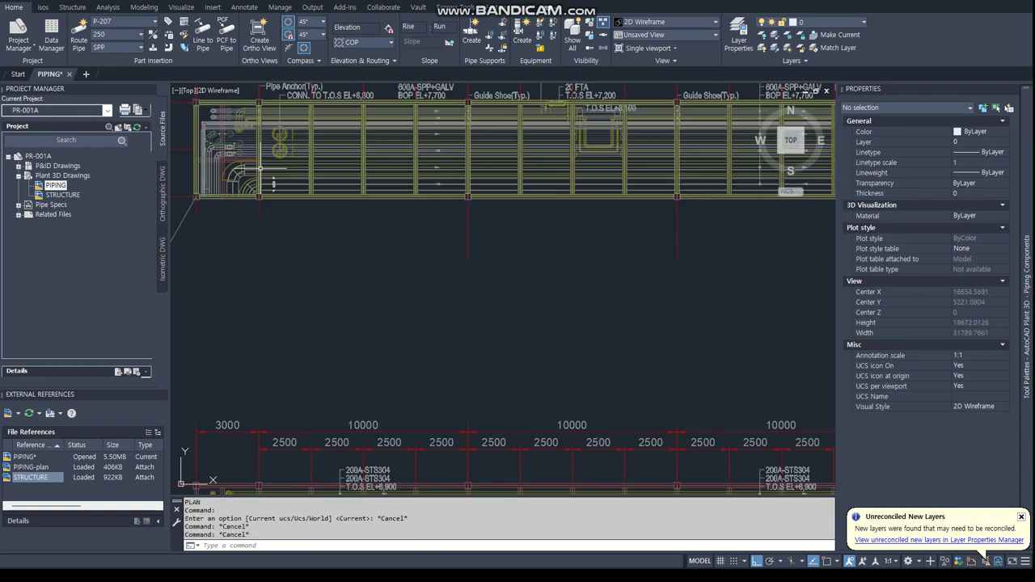
pyautogui.scroll(3, 263, 185)
# Measure with DIST from the support's node perpendicular to the target line, reading Delta X 9276.9981
pyautogui.write('dist')
pyautogui.press('Return')
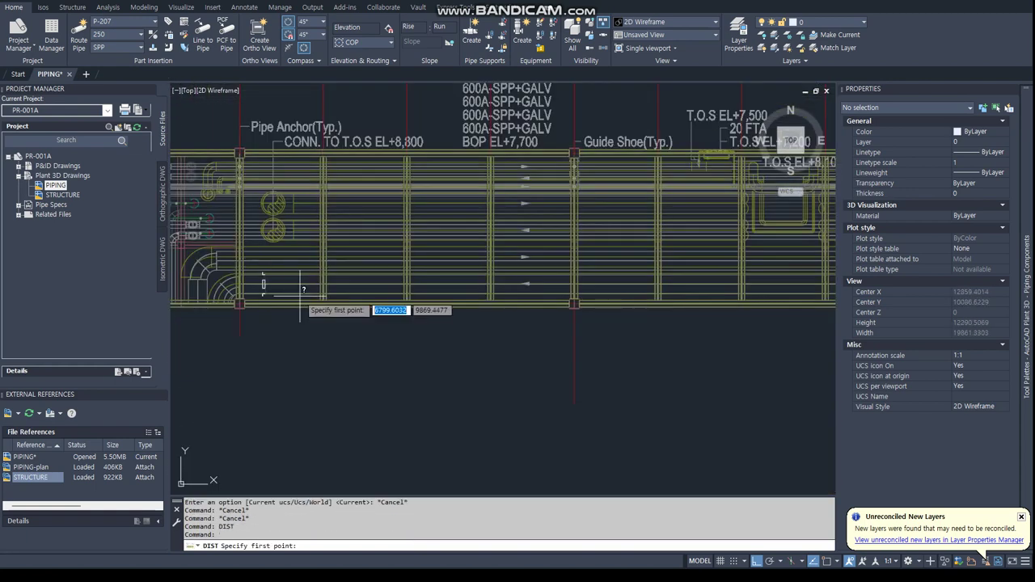
pyautogui.press('Return')
pyautogui.click(263, 304)
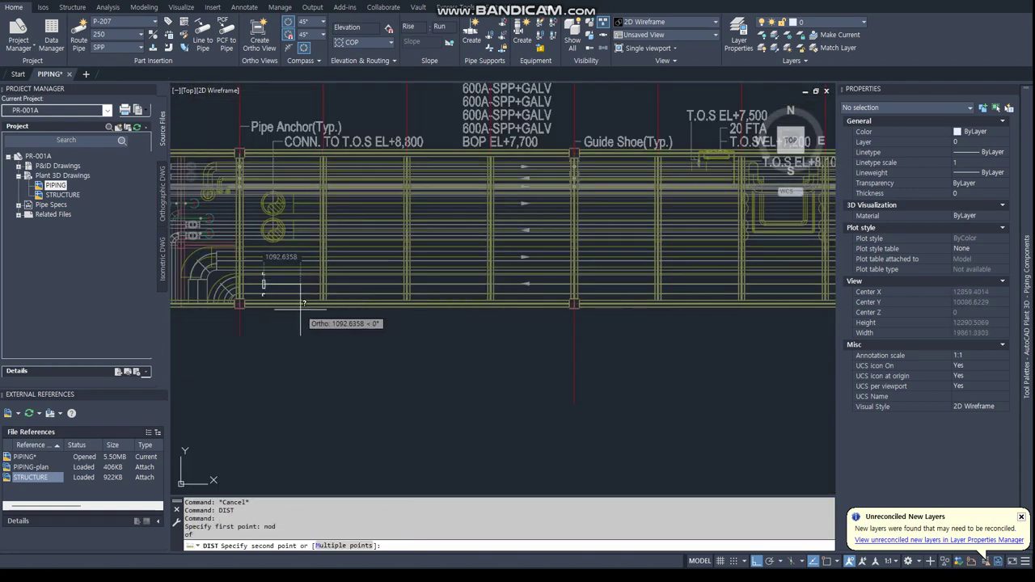
pyautogui.write('per')
pyautogui.press('Return')
pyautogui.click(573, 358)
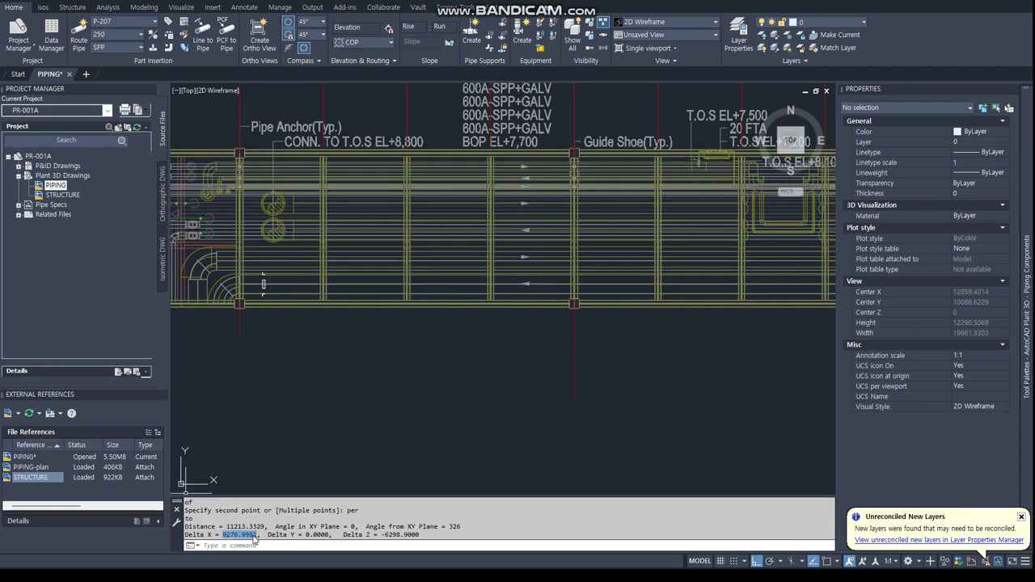
pyautogui.click(263, 283)
# Move the clamp support 9276.9981 along the rack
pyautogui.rightClick(263, 283)
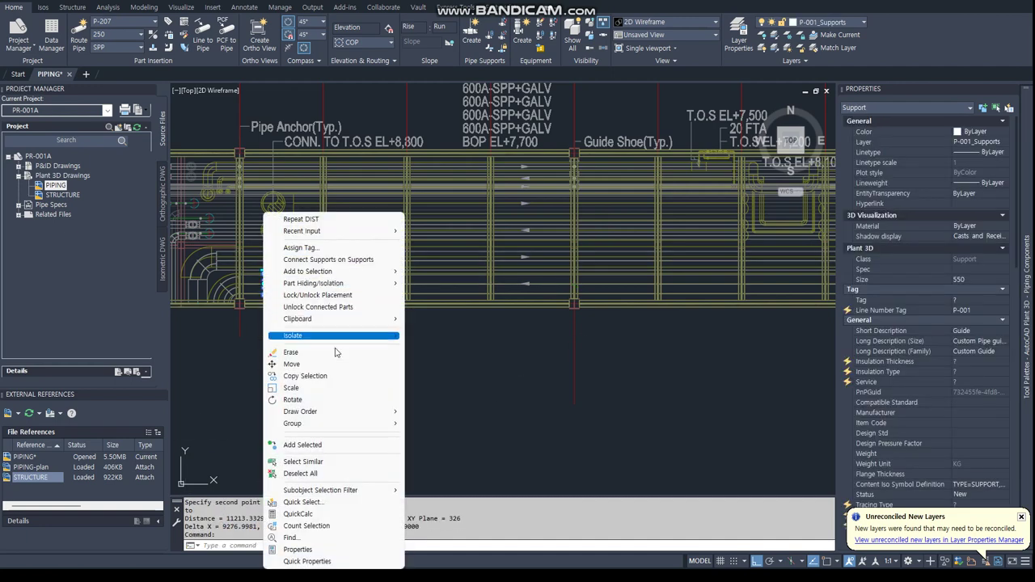
pyautogui.click(292, 365)
pyautogui.click(491, 475)
pyautogui.write('9276.9981')
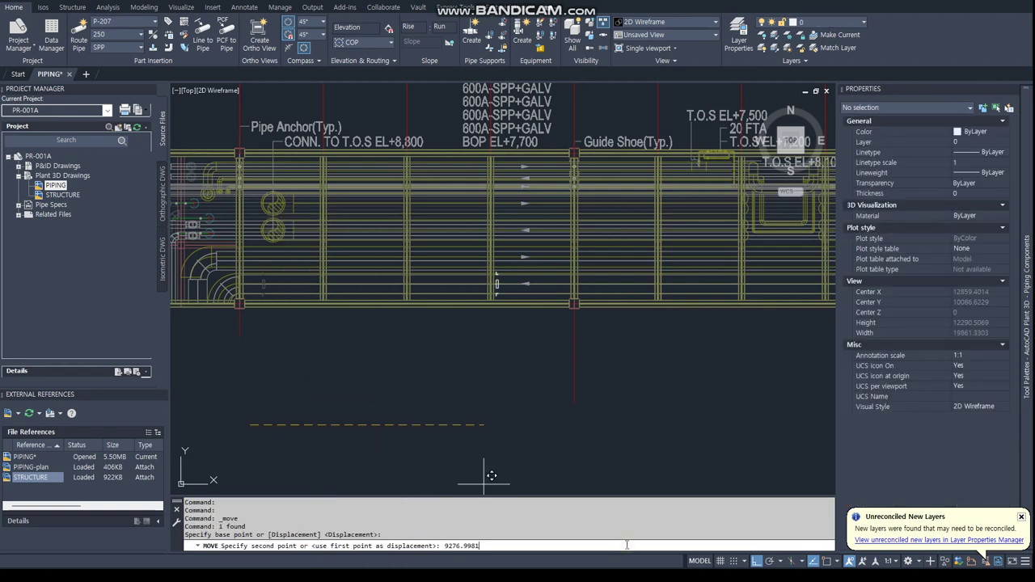
pyautogui.press('Return')
pyautogui.scroll(2, 558, 319)
pyautogui.scroll(2, 596, 290)
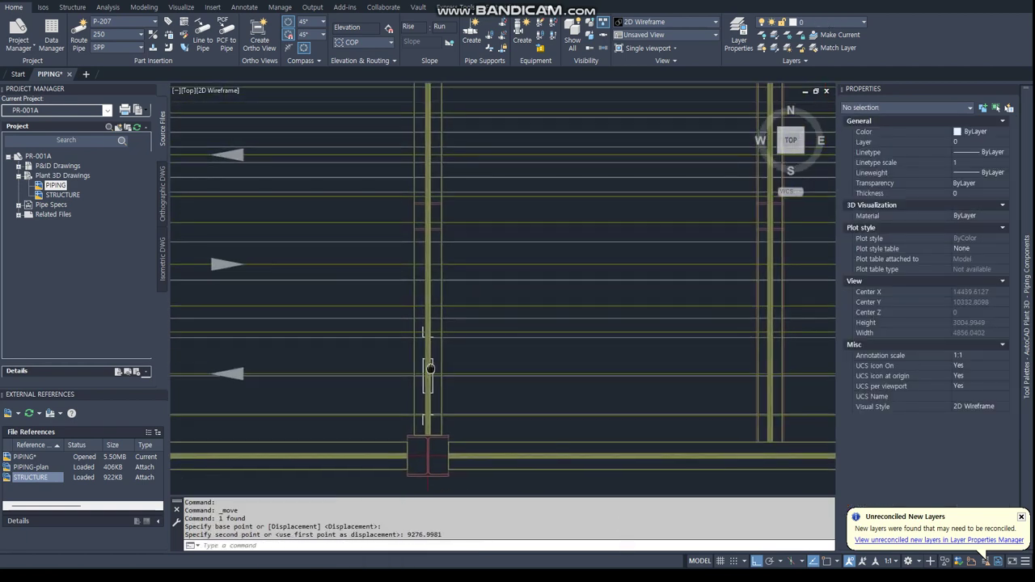
pyautogui.scroll(2, 453, 380)
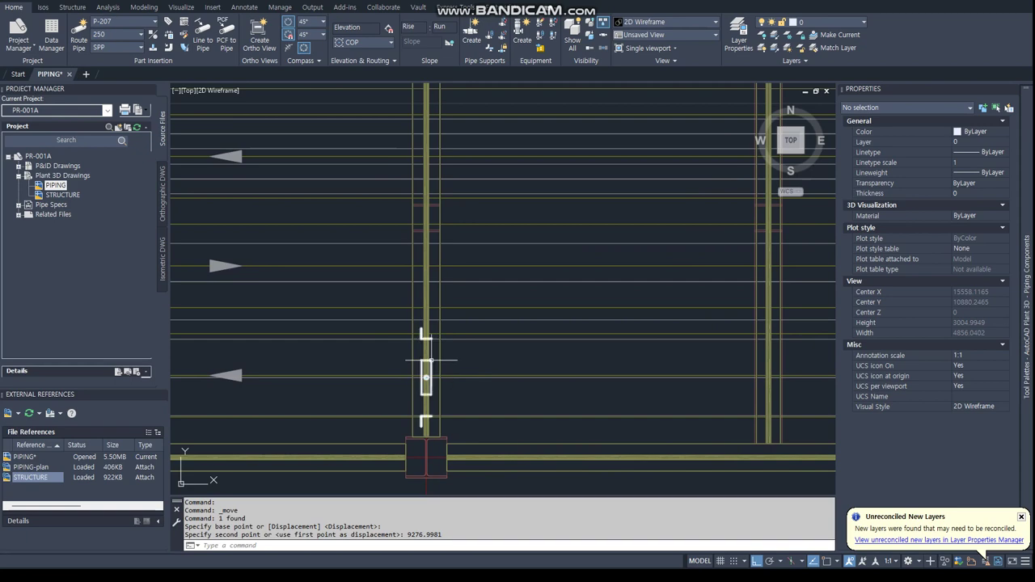
# Copy the moved support from its node perpendicularly onto the neighbouring pipe
pyautogui.click(426, 361)
pyautogui.rightClick(431, 363)
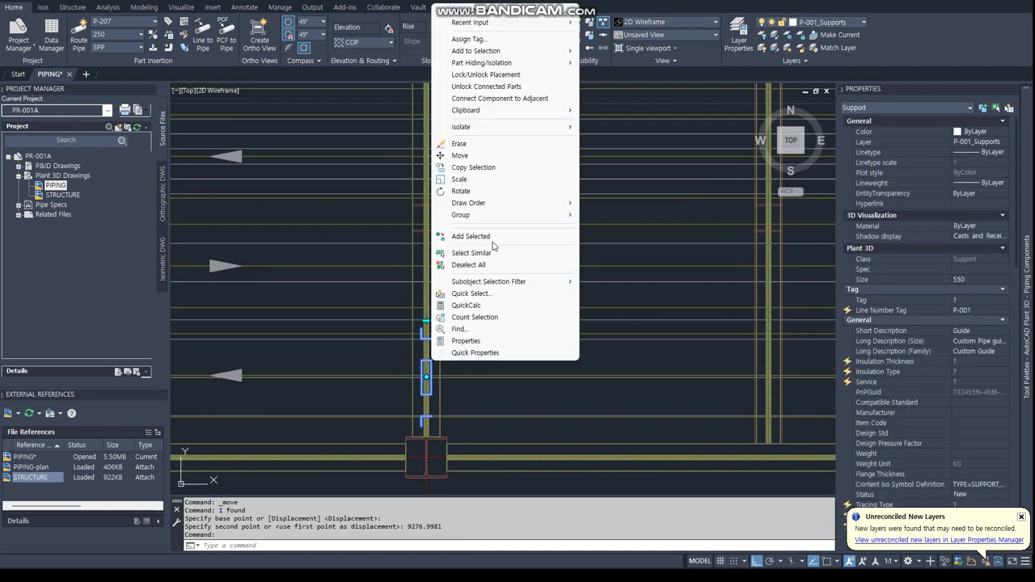
pyautogui.click(473, 166)
pyautogui.write('nod')
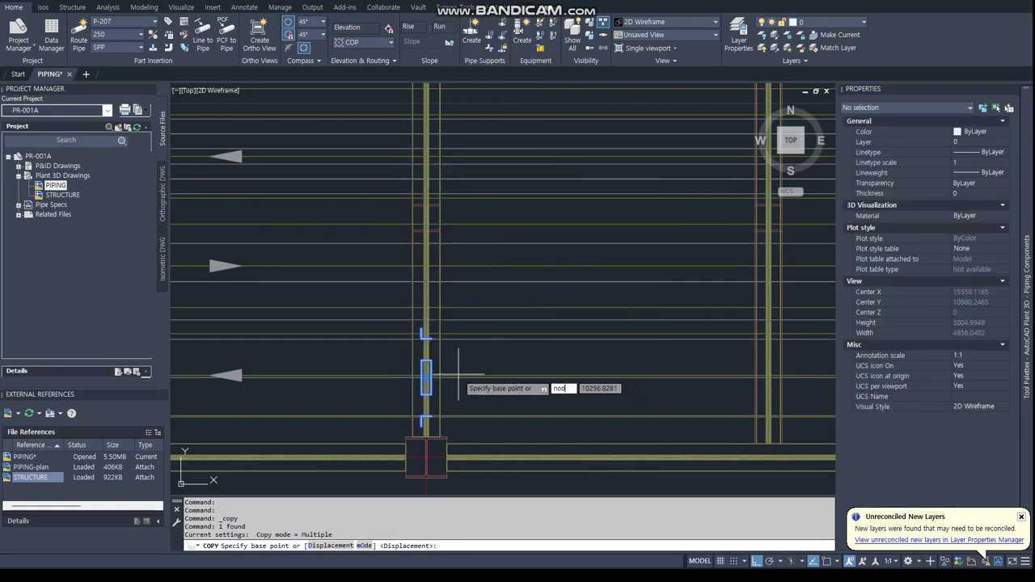
pyautogui.press('Return')
pyautogui.click(426, 377)
pyautogui.write('per')
pyautogui.press('Return')
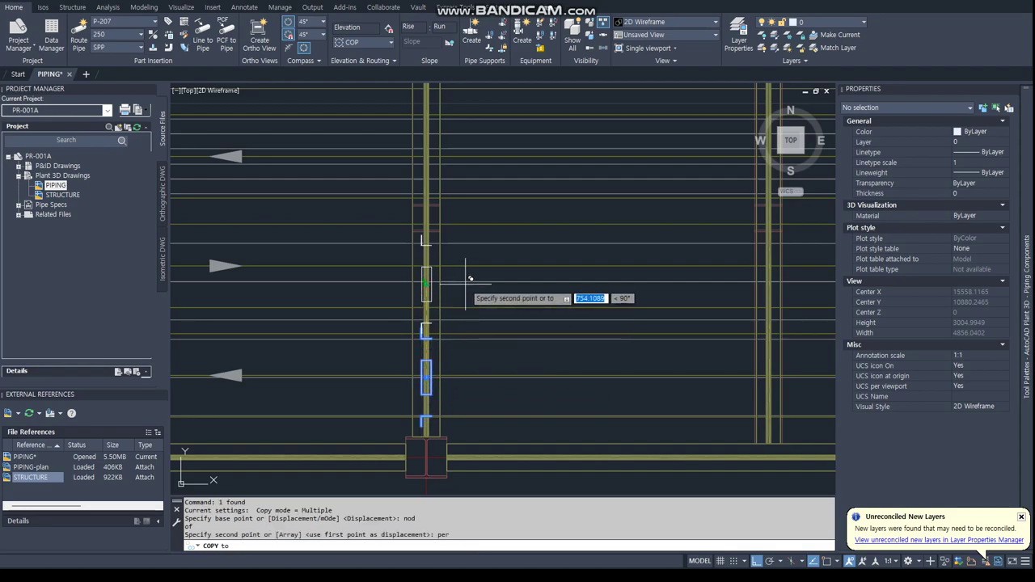
pyautogui.press('Escape')
pyautogui.press('Escape')
pyautogui.keyDown('shift'); pyautogui.moveTo(469, 279); pyautogui.dragTo(485, 297, button='middle'); pyautogui.keyUp('shift')
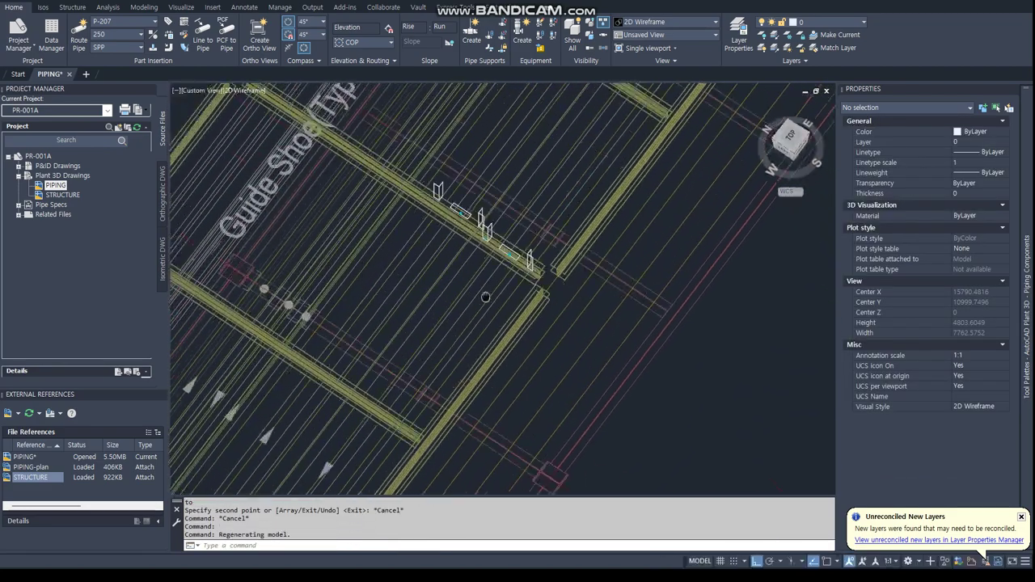
# Switch the visual style to Realistic and orbit for a steeper look at the supports
pyautogui.scroll(2, 485, 297)
pyautogui.write('vs')
pyautogui.press('Return')
pyautogui.write('r')
pyautogui.press('Return')
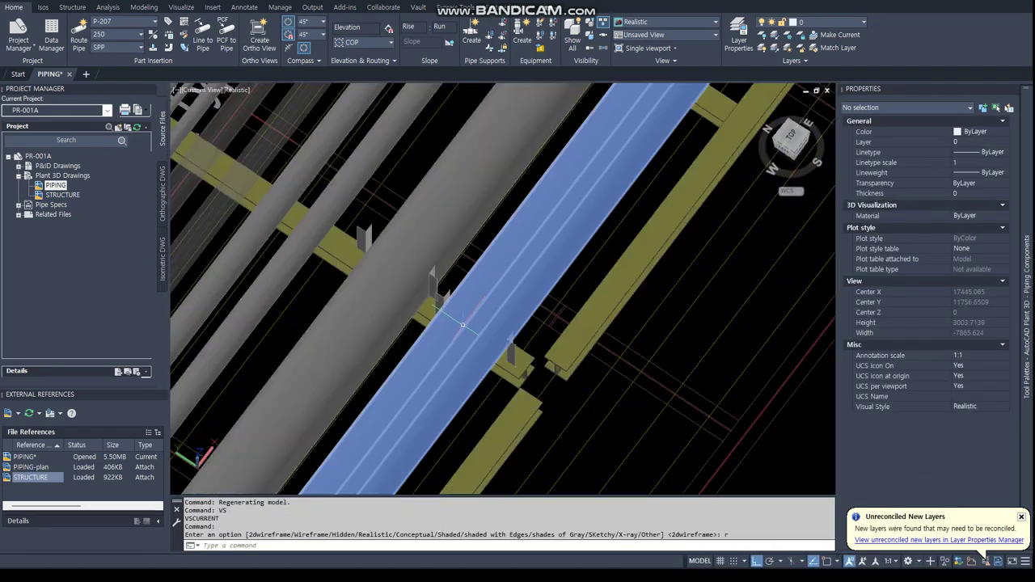
pyautogui.moveTo(468, 328)
pyautogui.keyDown('shift'); pyautogui.mouseDown(button='middle')
pyautogui.moveTo(485, 355)
pyautogui.moveTo(461, 267)
pyautogui.mouseUp(button='middle'); pyautogui.keyUp('shift')
# Try connecting the clamp supports to adjacent components, then cancel the connect command
pyautogui.click(457, 263)
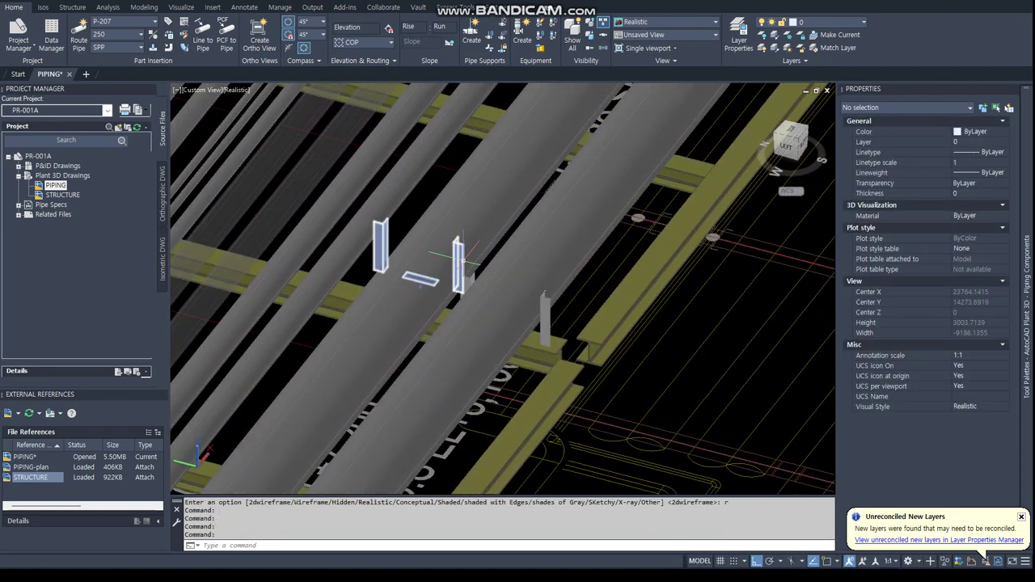
pyautogui.rightClick(465, 266)
pyautogui.click(489, 309)
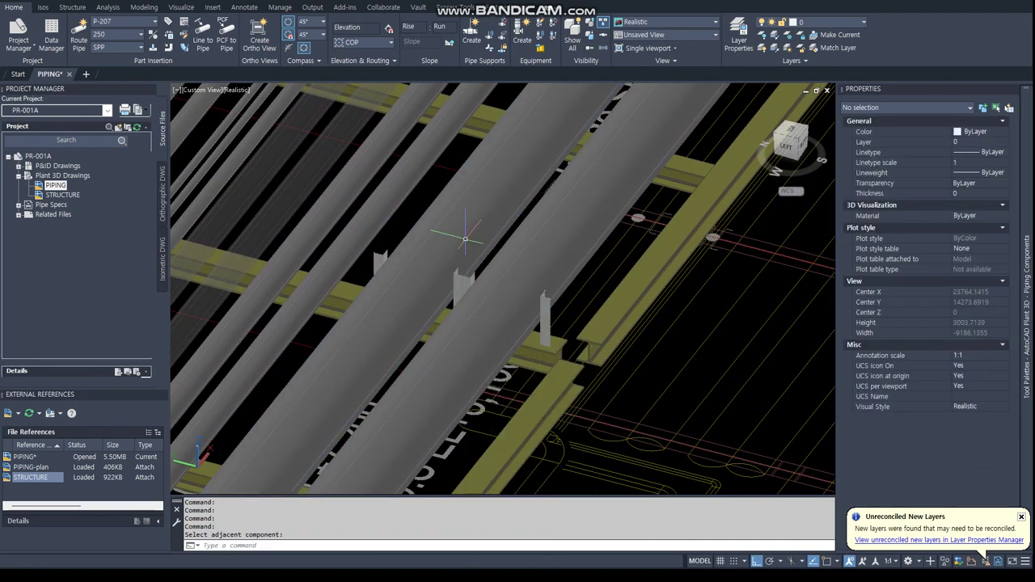
pyautogui.click(556, 332)
pyautogui.rightClick(546, 328)
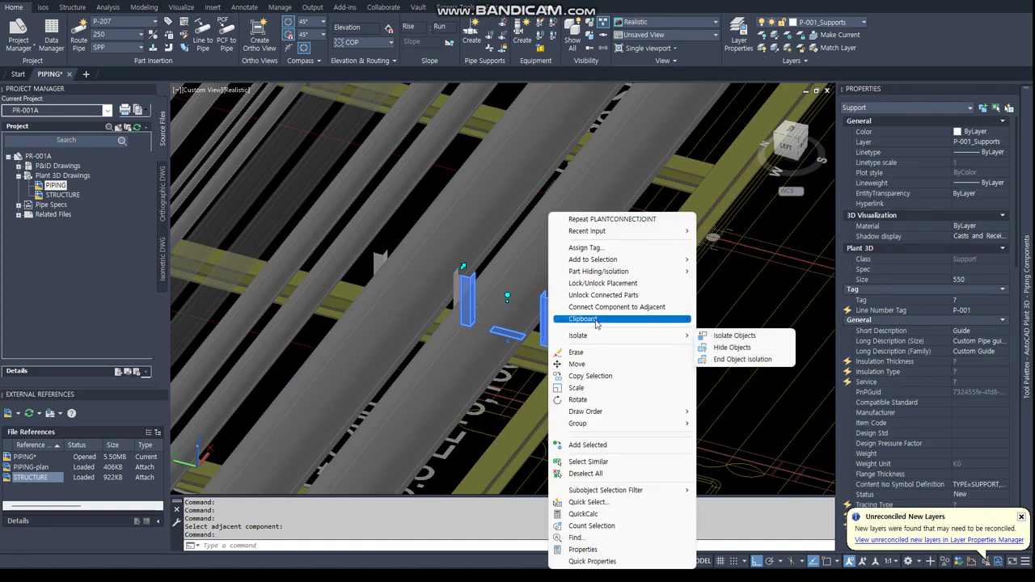
pyautogui.click(601, 316)
pyautogui.press('Escape')
pyautogui.press('Escape')
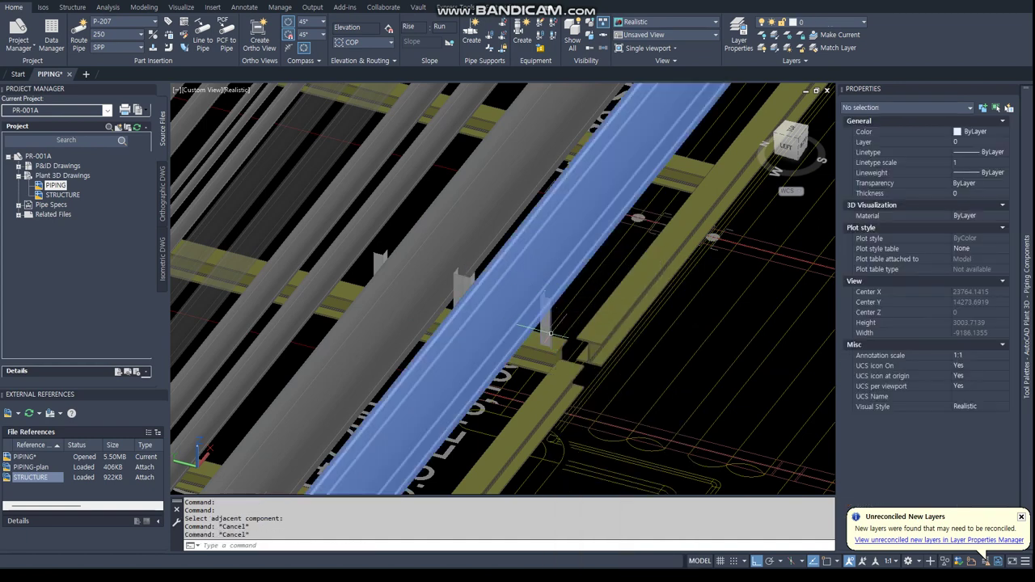
pyautogui.click(550, 332)
# View the supports from the top and return to the 2D Wireframe visual style
pyautogui.click(790, 139)
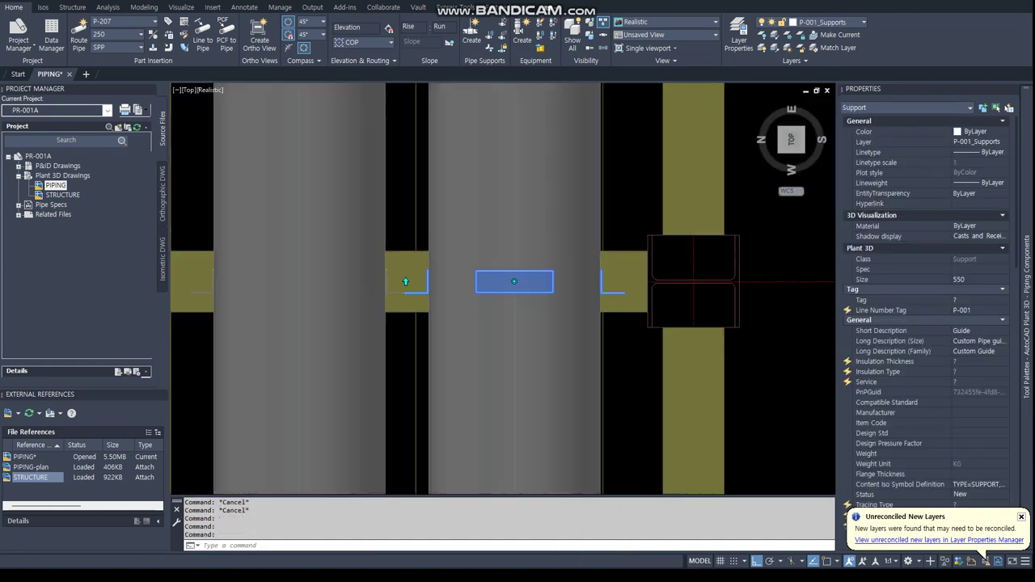
pyautogui.scroll(-4, 485, 281)
pyautogui.write('s')
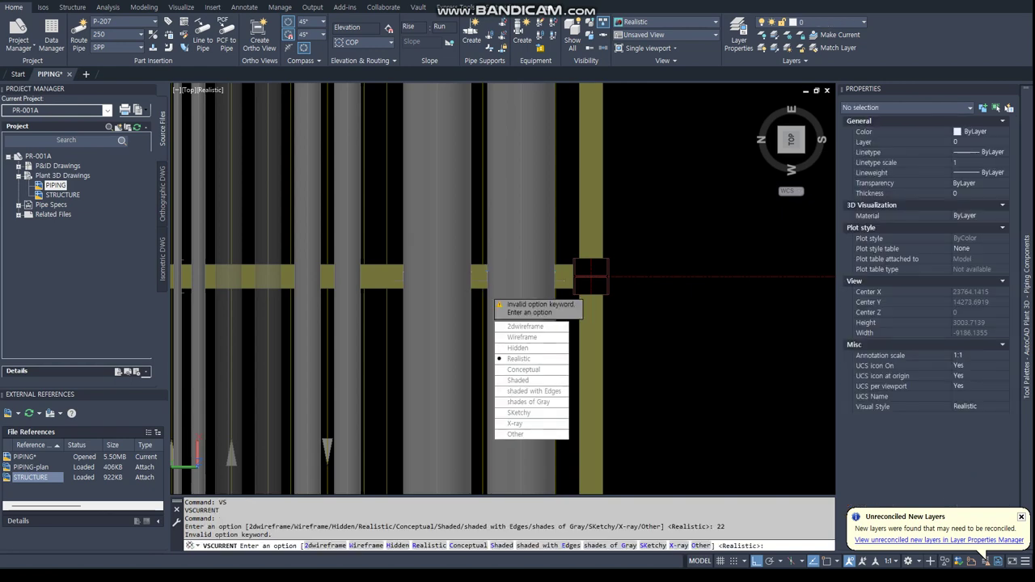
pyautogui.press('Return')
pyautogui.write('2')
pyautogui.press('Return')
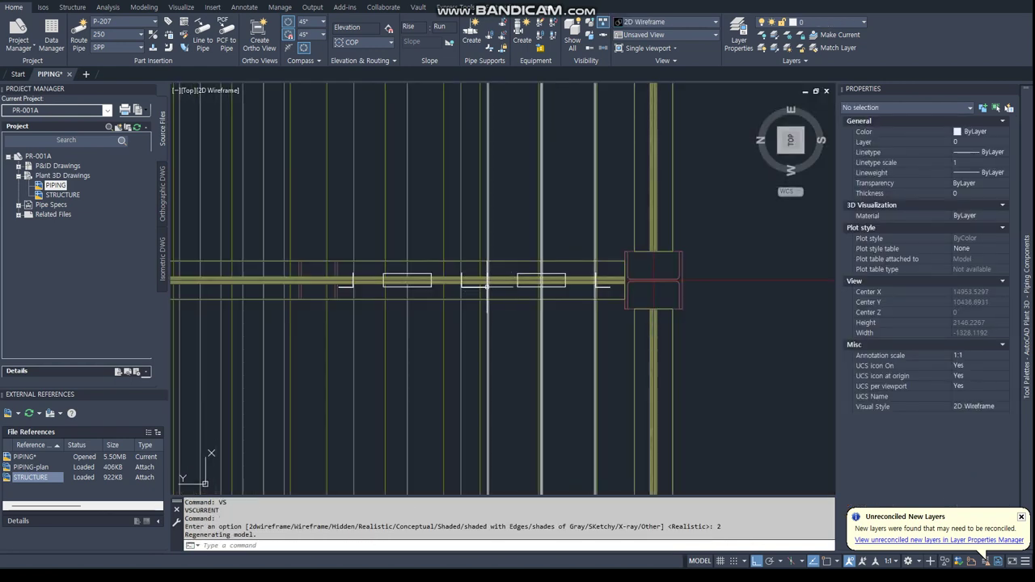
# Move the clamp support 50 units along the rack pipe
pyautogui.click(485, 281)
pyautogui.rightClick(485, 282)
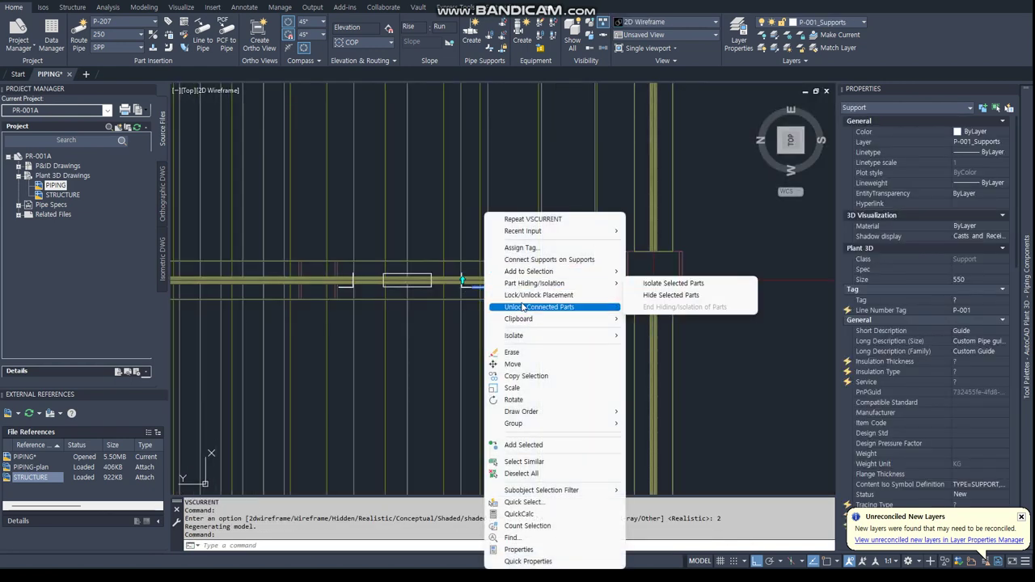
pyautogui.click(513, 363)
pyautogui.click(726, 321)
pyautogui.write('50')
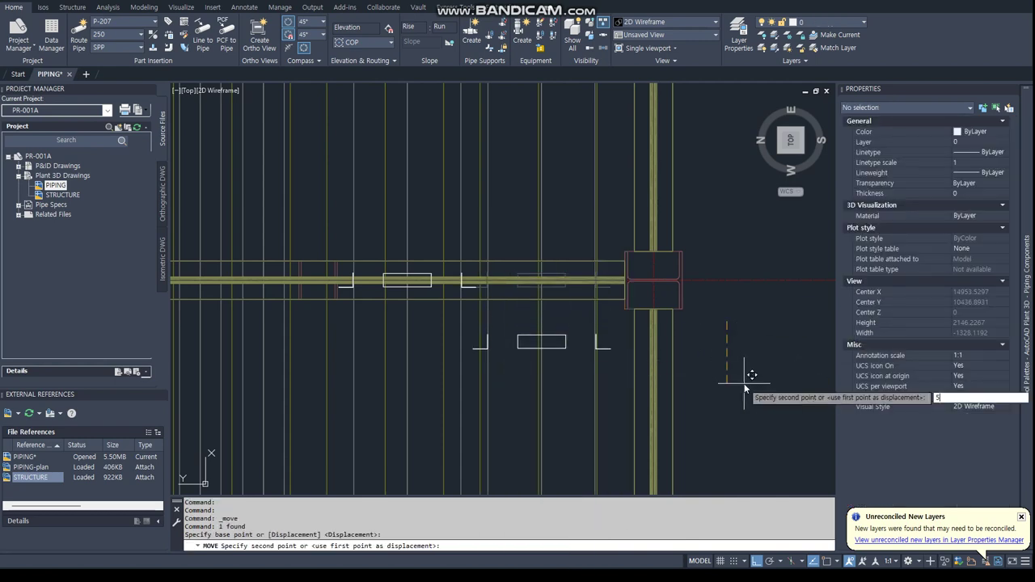
pyautogui.press('Return')
pyautogui.rightClick(470, 291)
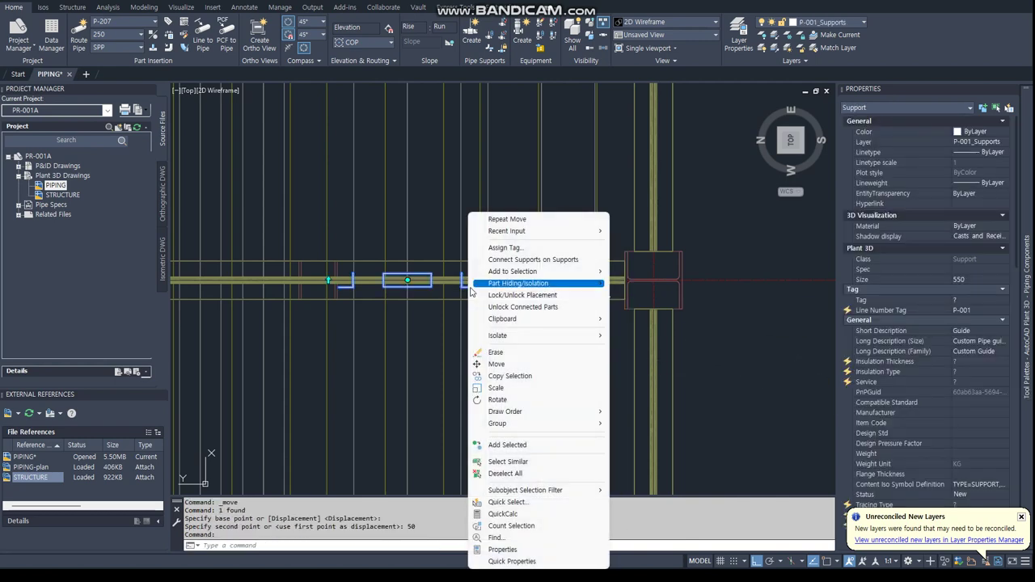
pyautogui.click(511, 364)
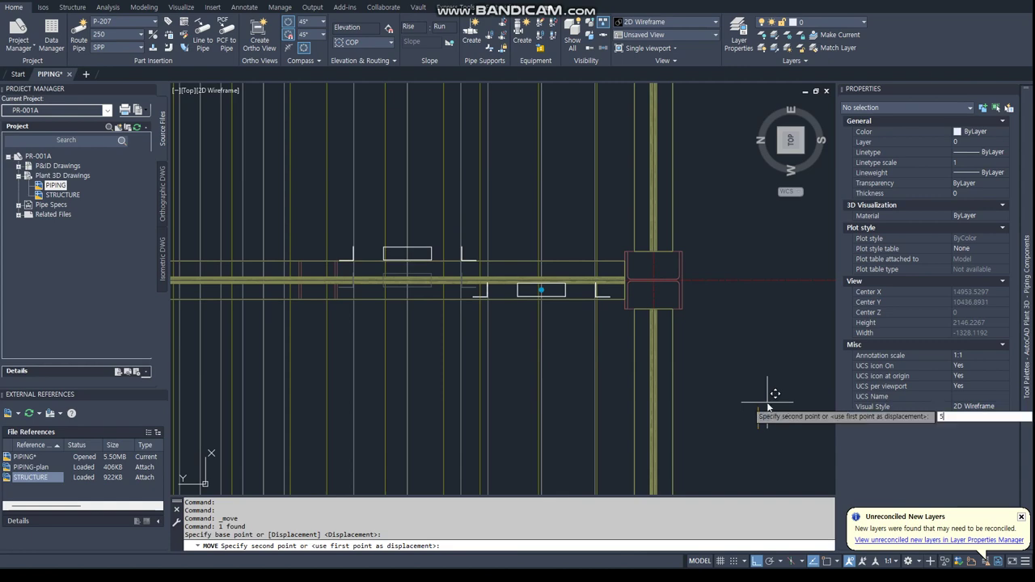
pyautogui.press('Escape')
pyautogui.press('Escape')
pyautogui.press('Escape')
pyautogui.press('Escape')
# Connect the support to the neighbouring support with Connect Component to Adjacent
pyautogui.click(557, 290)
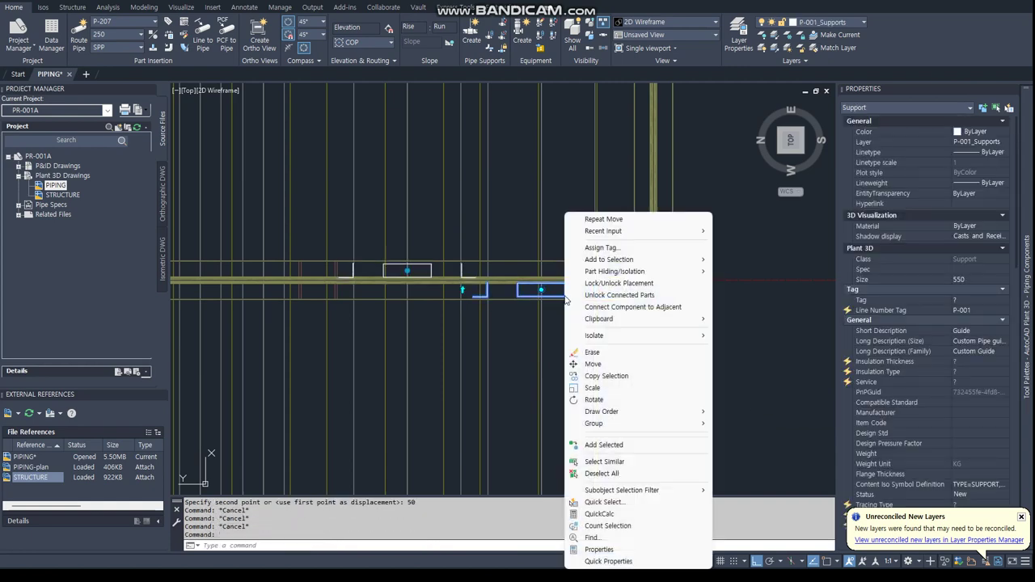
pyautogui.rightClick(564, 295)
pyautogui.click(592, 307)
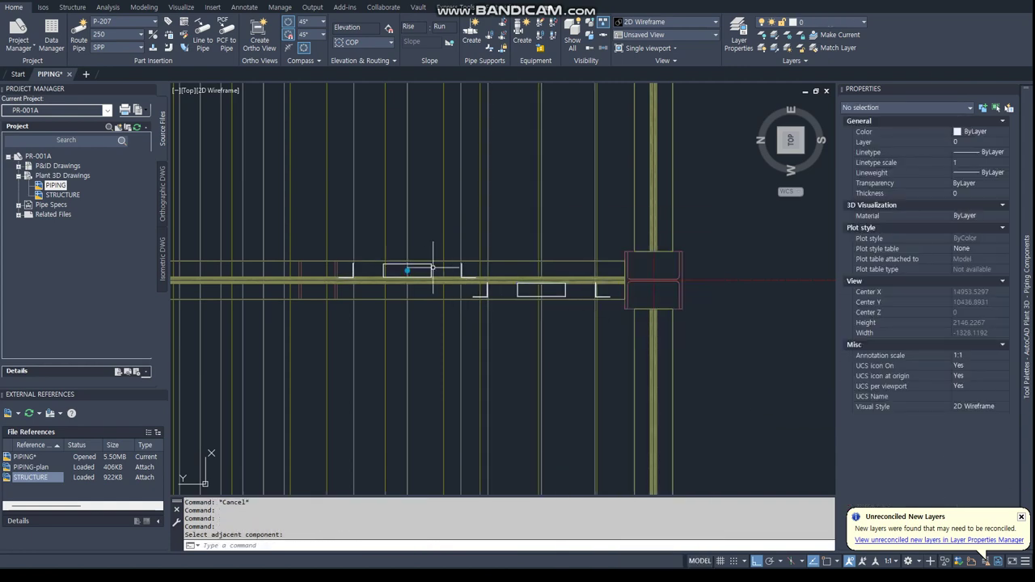
pyautogui.rightClick(409, 270)
pyautogui.click(461, 304)
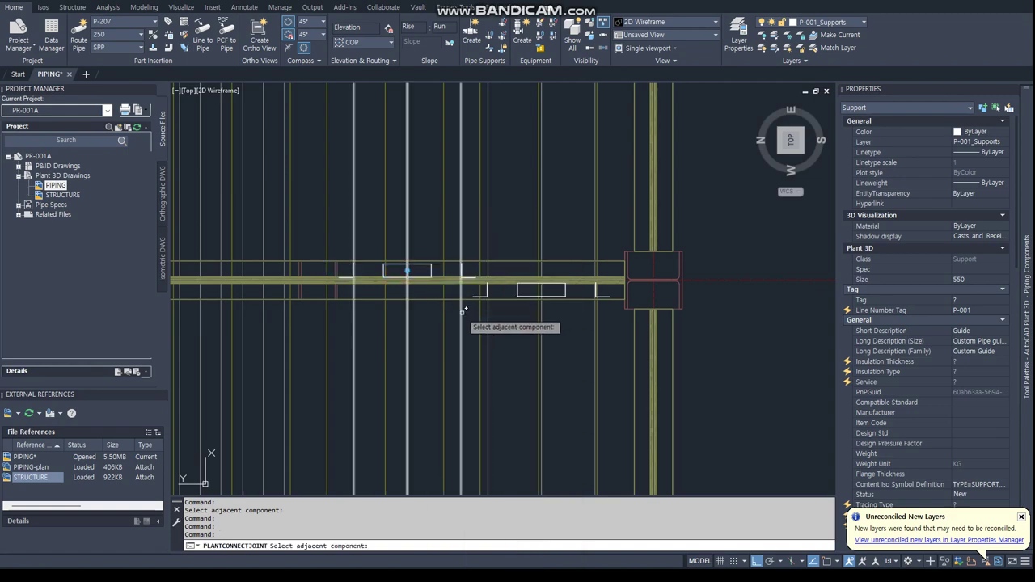
pyautogui.click(432, 294)
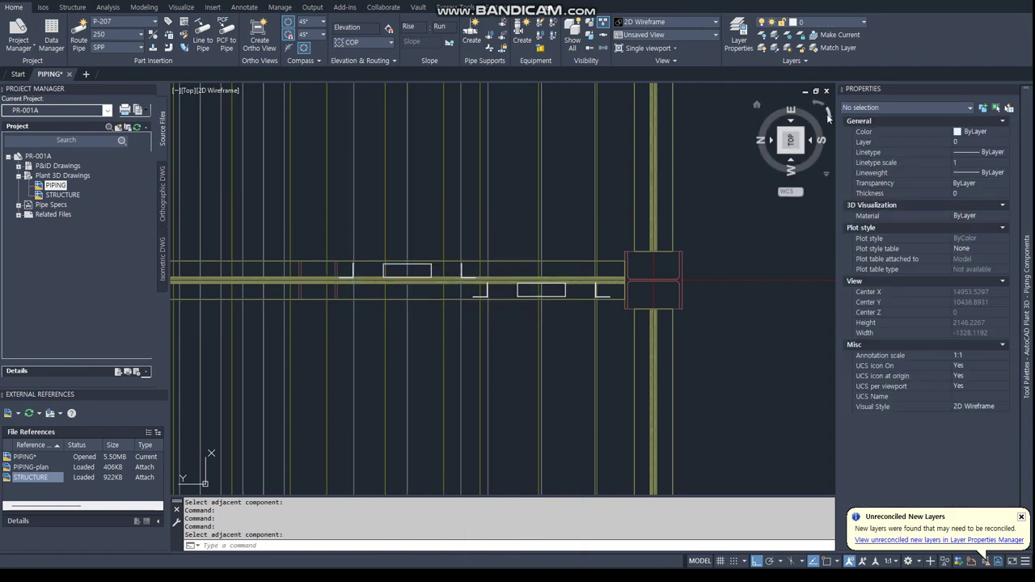
# Turn the plan so north points up and select both guide supports
pyautogui.click(828, 118)
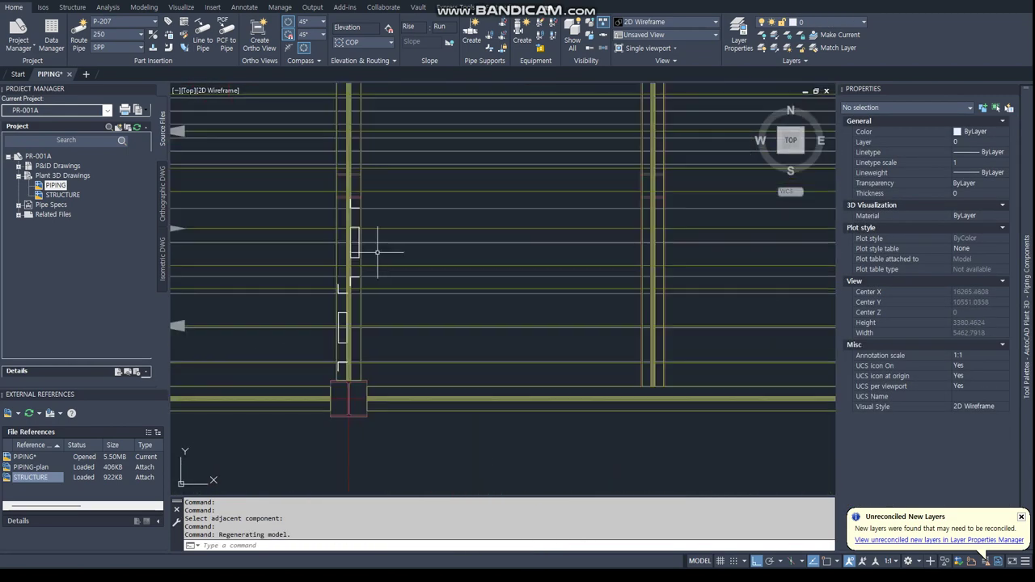
pyautogui.click(359, 258)
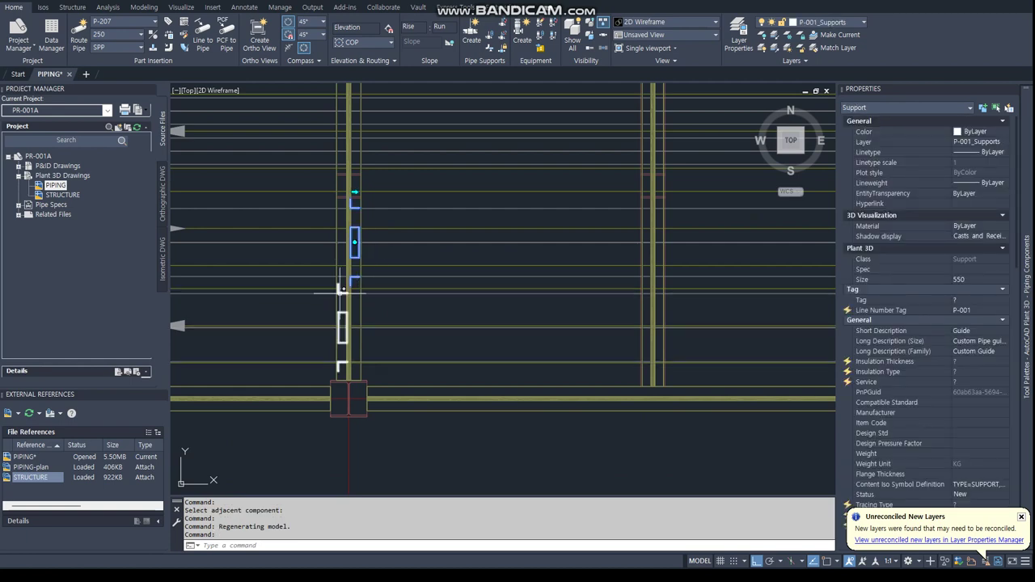
pyautogui.click(340, 289)
pyautogui.scroll(-5, 340, 290)
# Copy both guide supports from a nearest point on the pipe to the next rack beam
pyautogui.scroll(3, 397, 252)
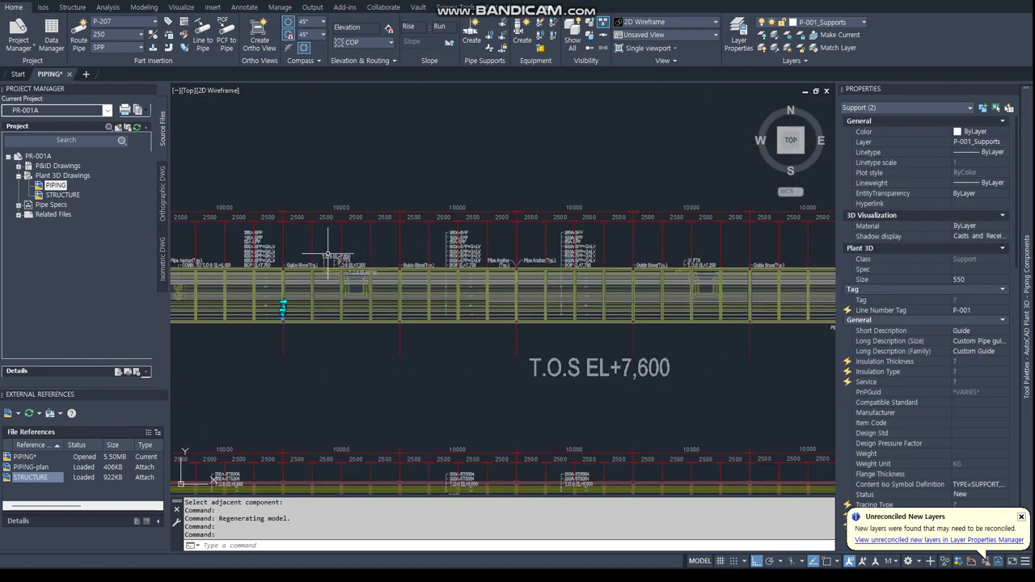
pyautogui.rightClick(317, 245)
pyautogui.click(345, 394)
pyautogui.write('ea')
pyautogui.press('Return')
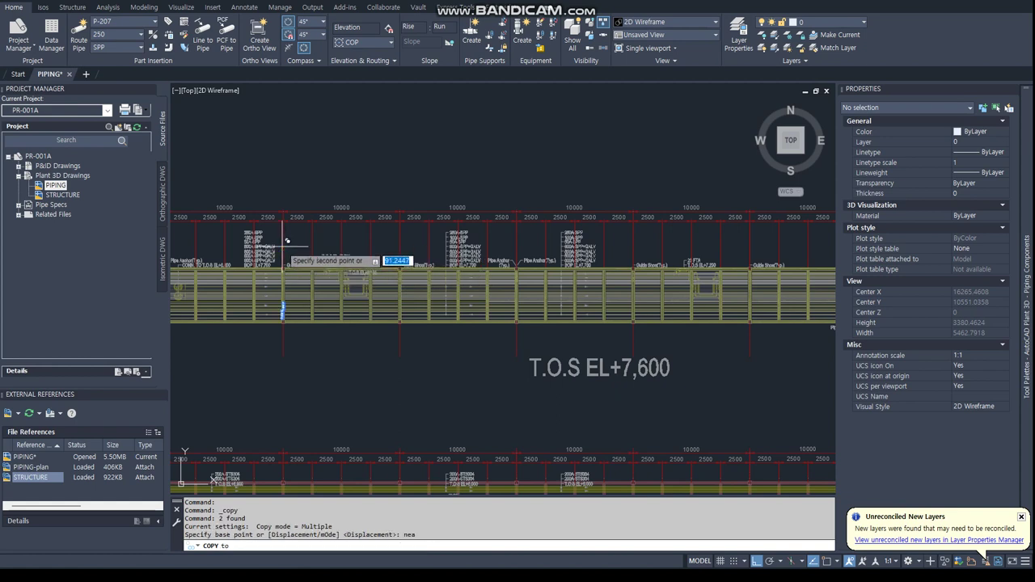
pyautogui.click(301, 245)
pyautogui.press('Return')
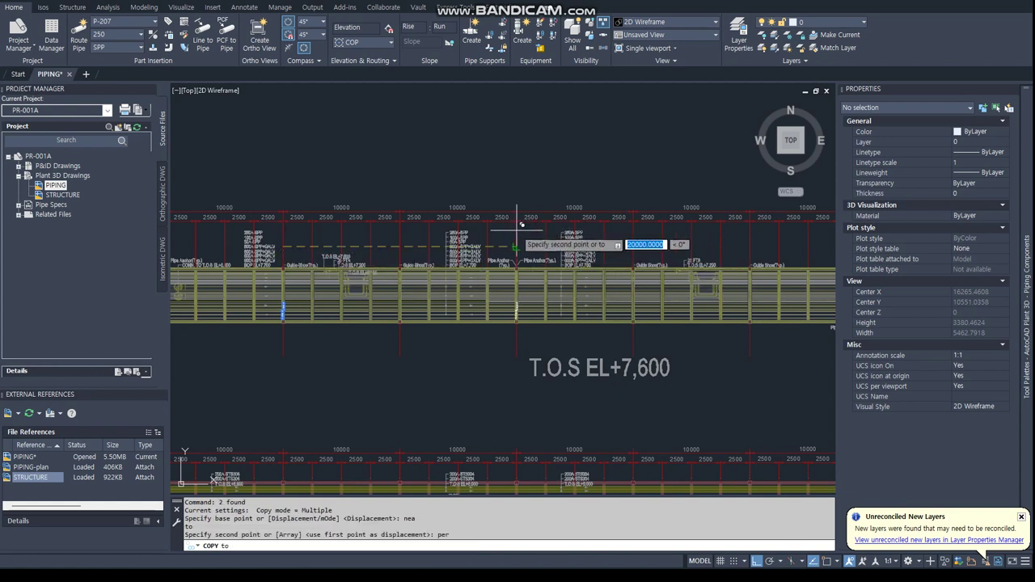
pyautogui.click(524, 236)
pyautogui.write('per')
pyautogui.press('Return')
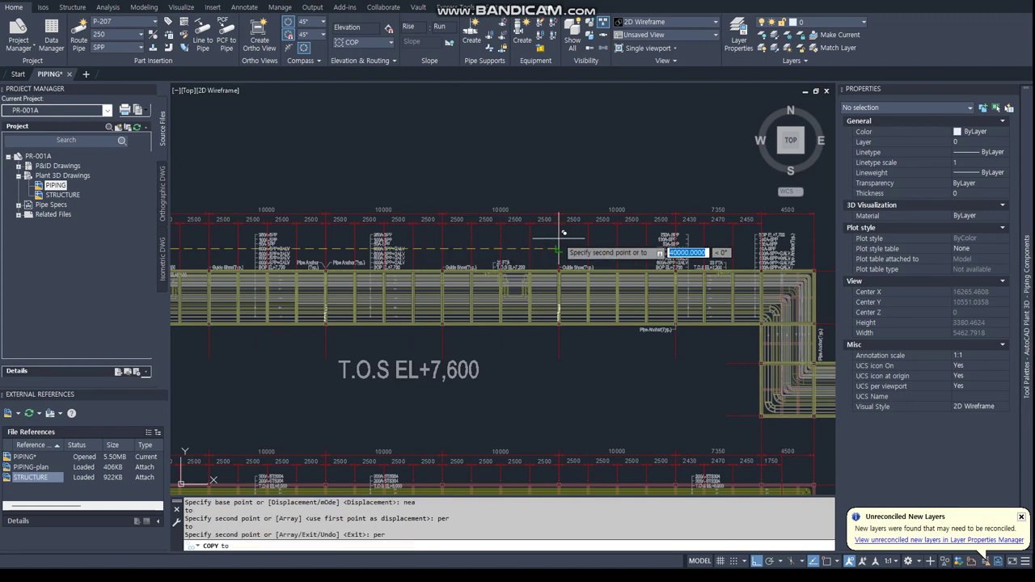
# Place another copy of the guide supports near the rack elbow by the EL+6,900 rack
pyautogui.scroll(-2, 564, 236)
pyautogui.moveTo(501, 164); pyautogui.dragTo(427, 237, button='middle')
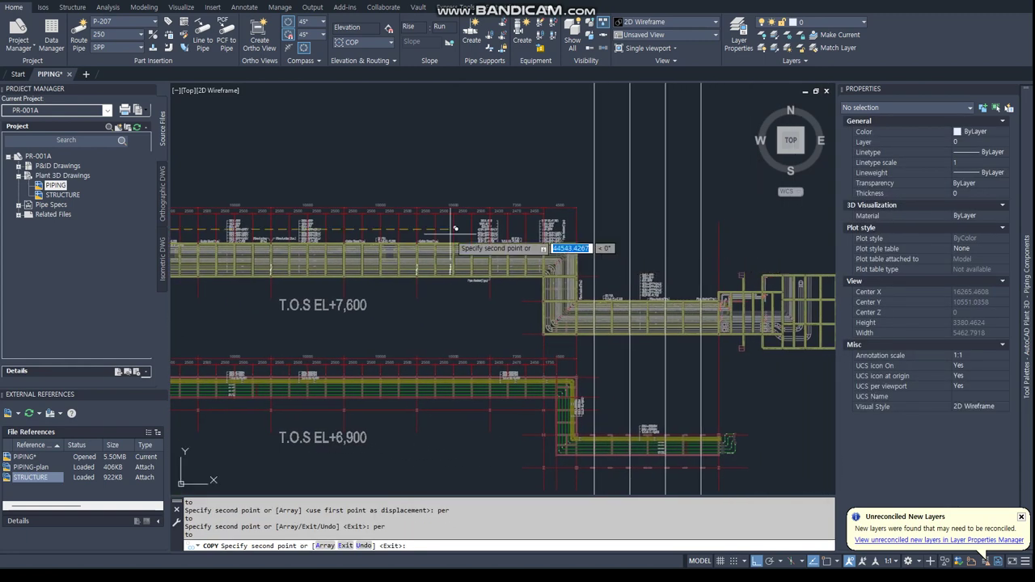
pyautogui.scroll(2, 433, 230)
pyautogui.write('a')
pyautogui.press('Return')
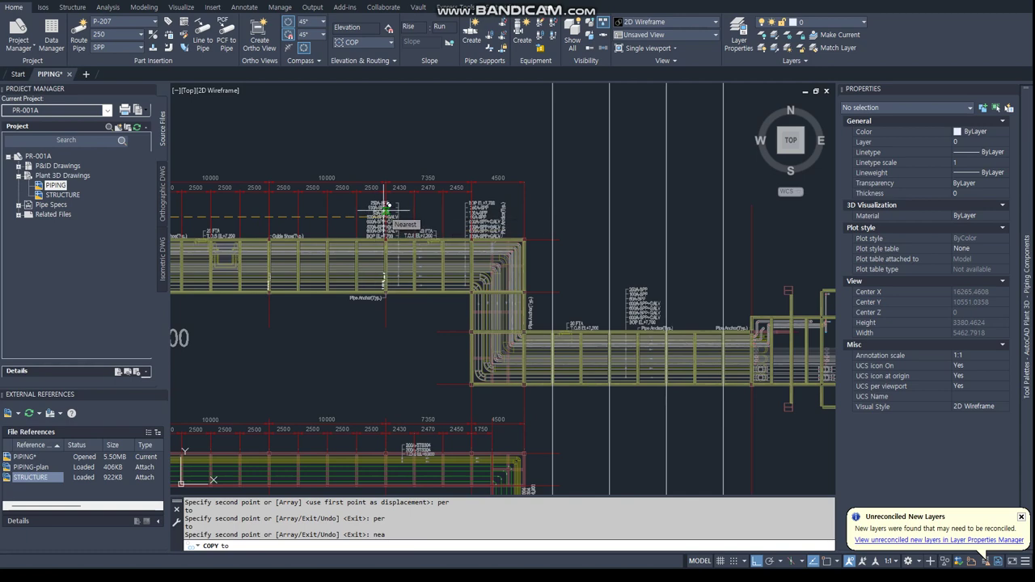
pyautogui.click(387, 206)
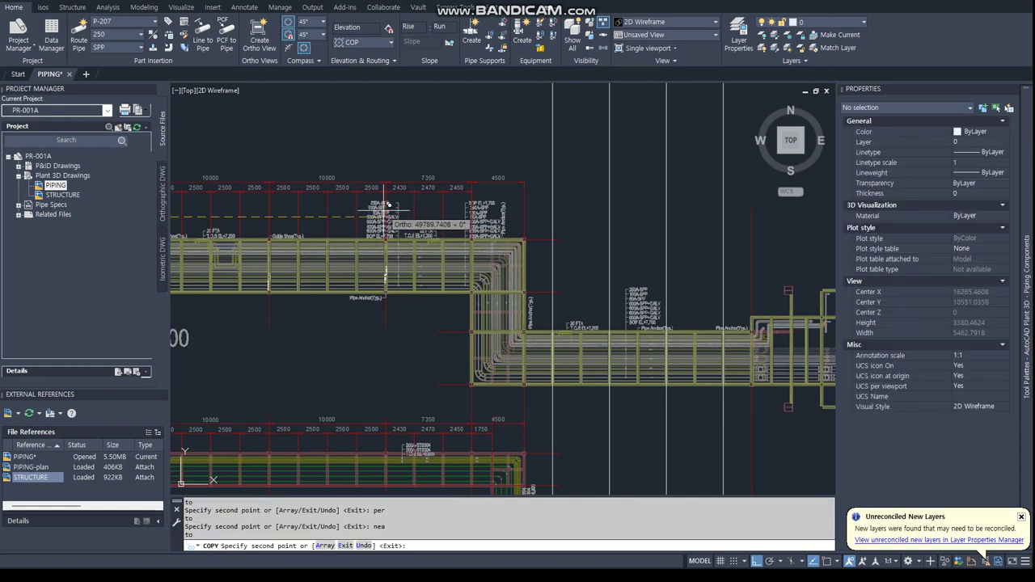
pyautogui.press('Escape')
# Delete the two misplaced support copies
pyautogui.scroll(5, 385, 285)
pyautogui.scroll(4, 593, 271)
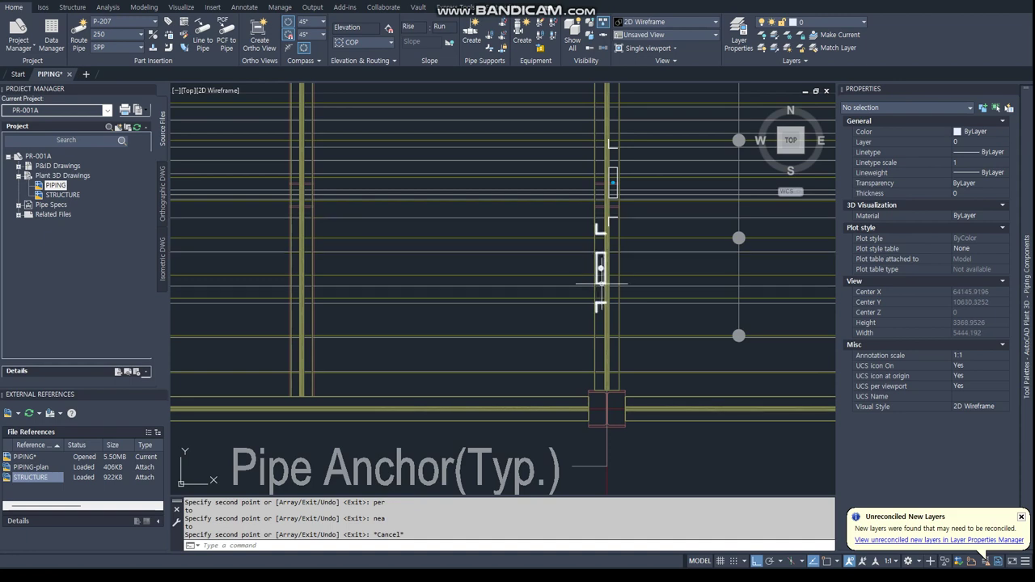
pyautogui.click(600, 279)
pyautogui.press('Delete')
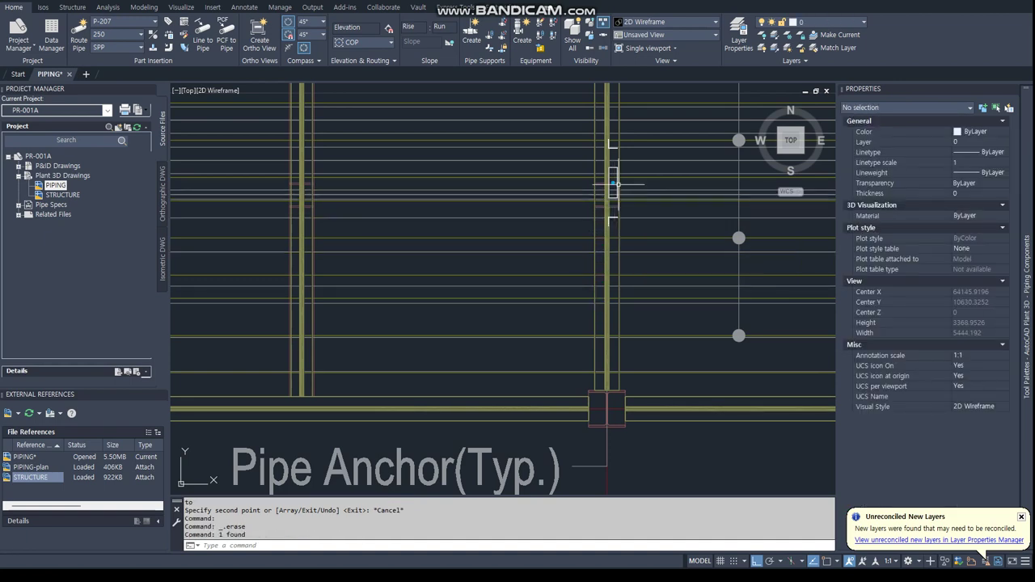
pyautogui.click(615, 184)
pyautogui.press('Delete')
pyautogui.scroll(-5, 485, 242)
pyautogui.scroll(4, 322, 242)
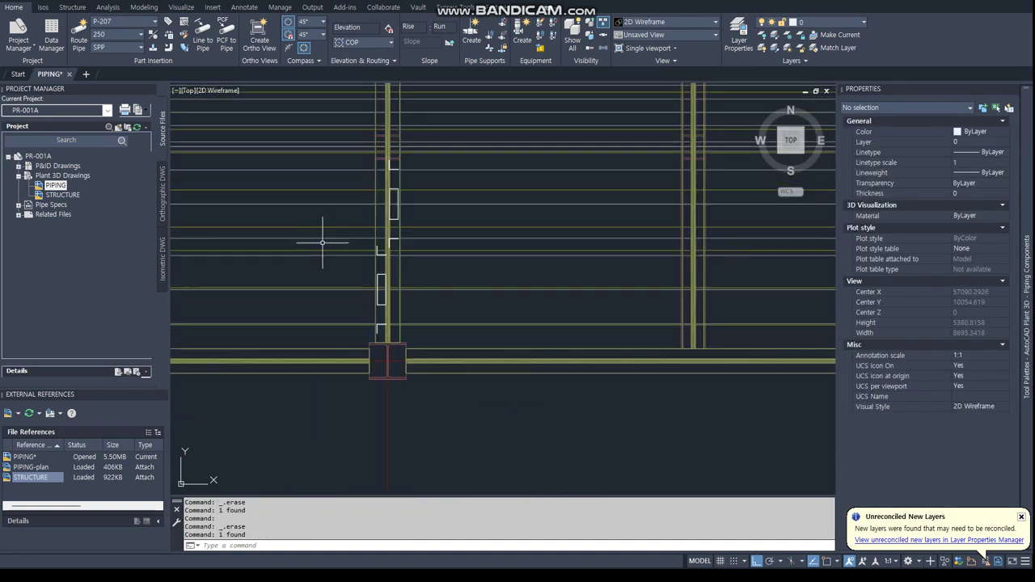
# Start copying the two guide supports on the branch pipe from a nearest point, then cancel
pyautogui.click(380, 257)
pyautogui.click(394, 212)
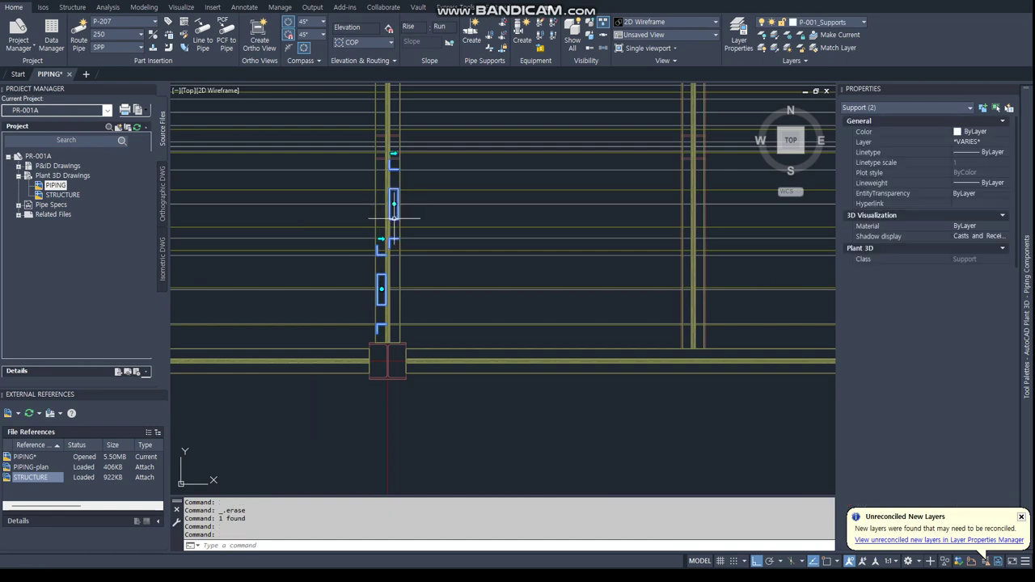
pyautogui.rightClick(395, 217)
pyautogui.click(436, 382)
pyautogui.scroll(-5, 404, 372)
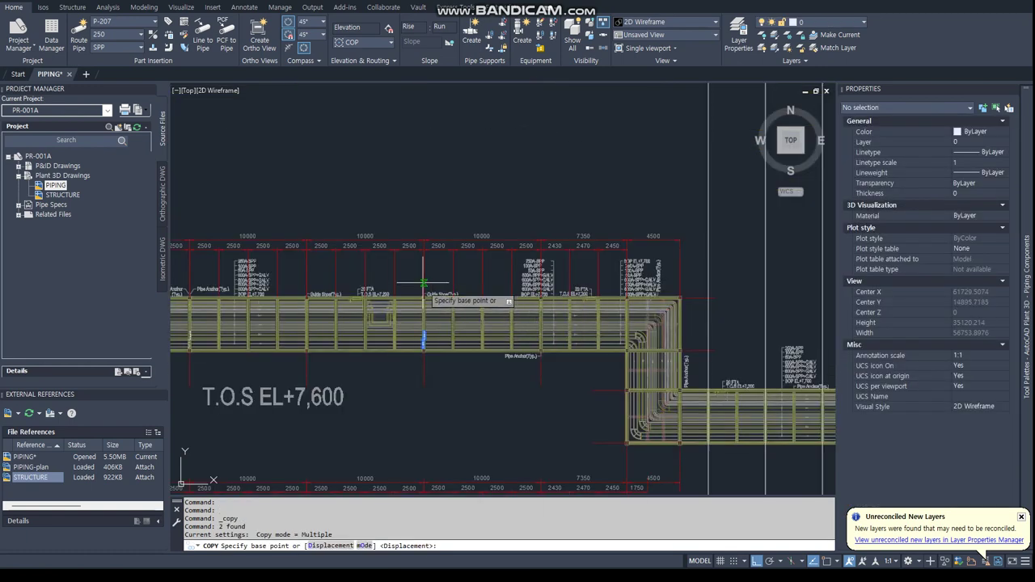
pyautogui.write('nea')
pyautogui.press('Return')
pyautogui.click(424, 288)
pyautogui.write('per')
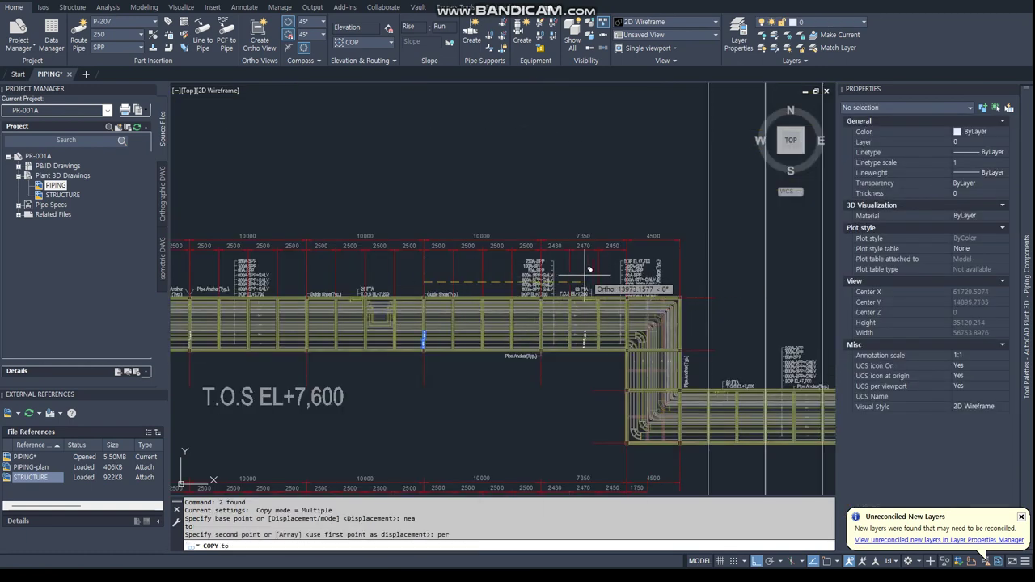
pyautogui.press('Escape')
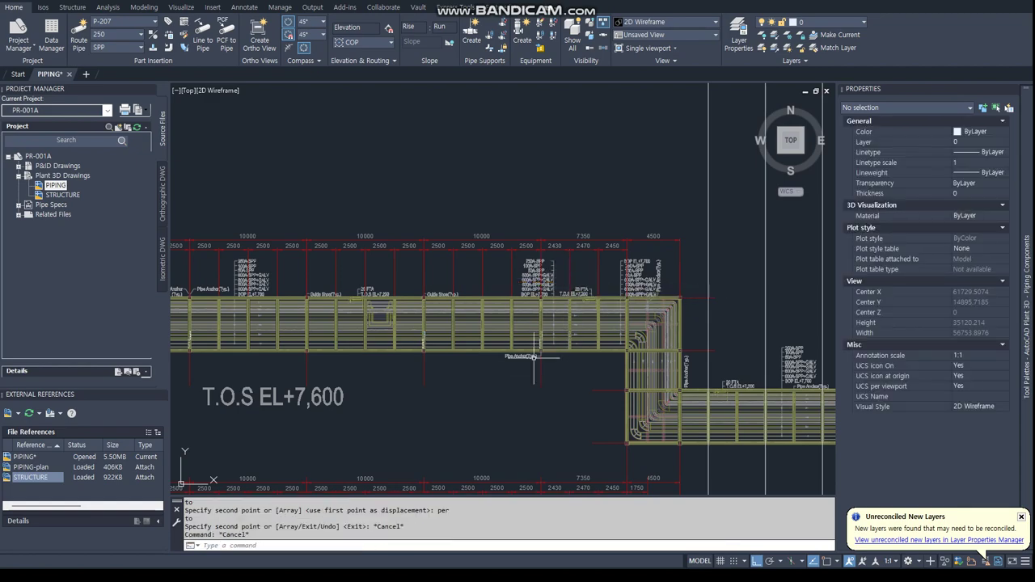
pyautogui.scroll(2, 548, 273)
pyautogui.scroll(-4, 437, 270)
# Select the two pipe supports and copy them from their node as base point
pyautogui.keyDown('shift'); pyautogui.moveTo(436, 270); pyautogui.dragTo(530, 210, button='middle'); pyautogui.keyUp('shift')
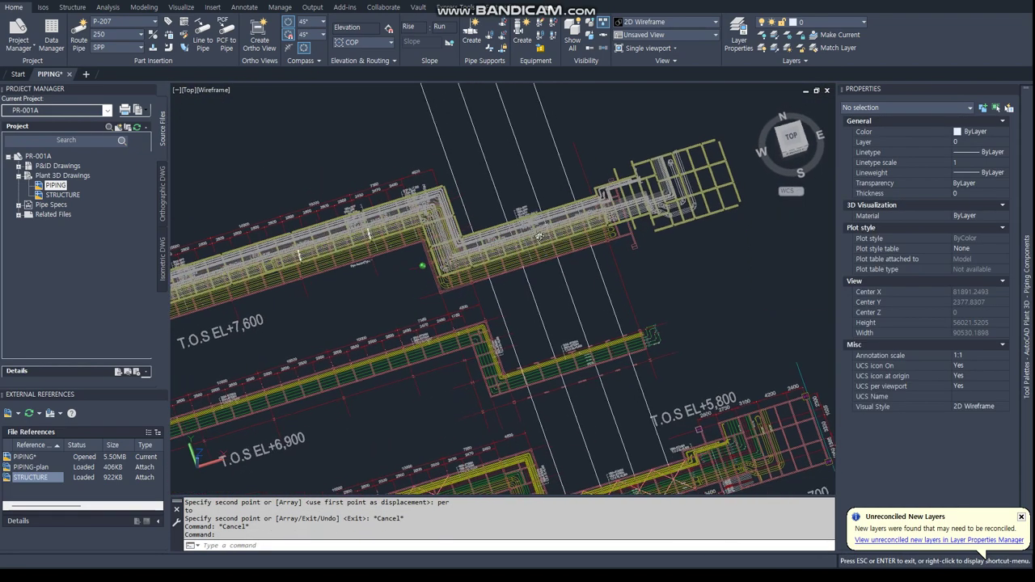
pyautogui.scroll(1, 365, 227)
pyautogui.scroll(1, 365, 227)
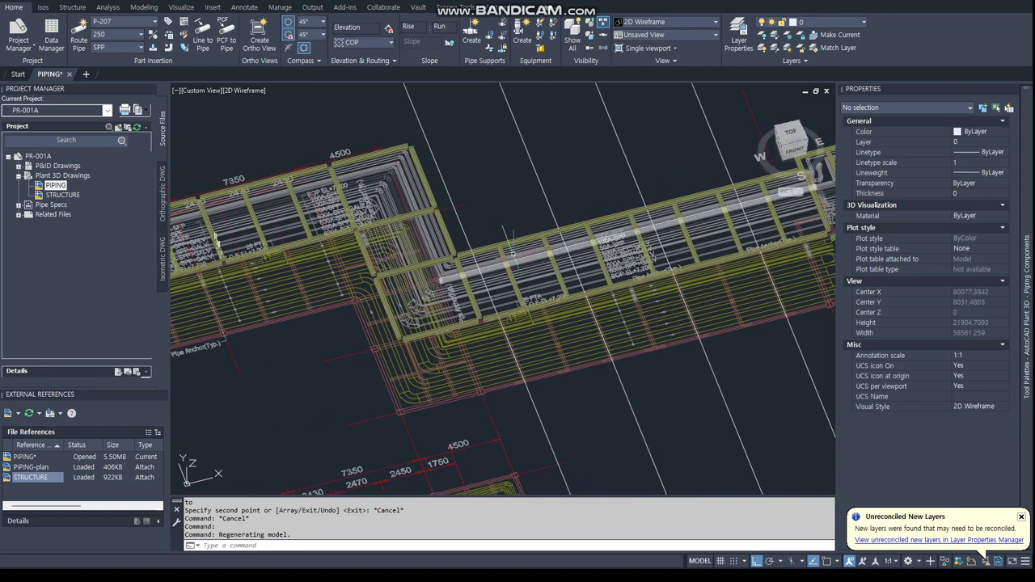
pyautogui.scroll(2, 212, 204)
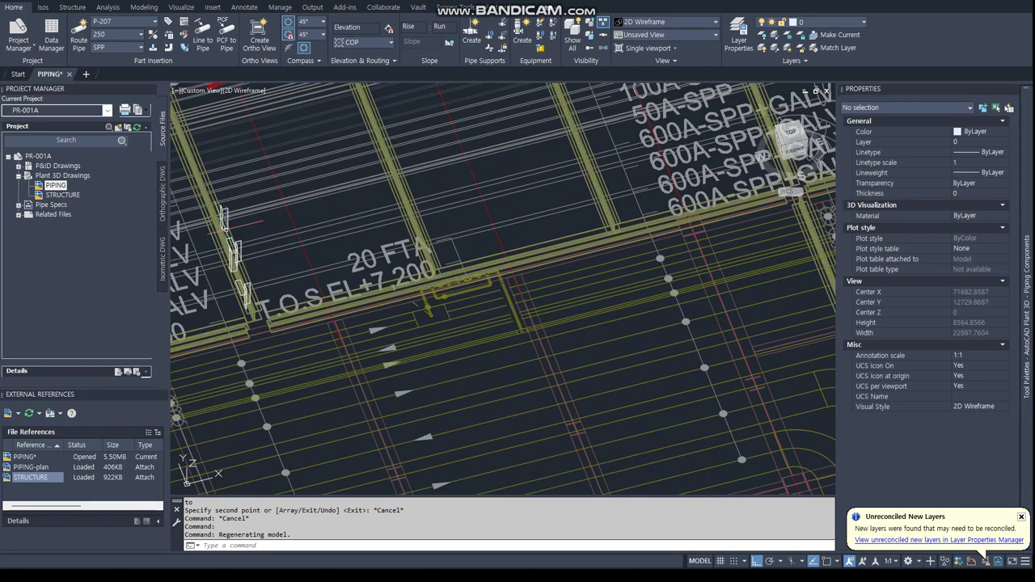
pyautogui.click(229, 226)
pyautogui.click(242, 287)
pyautogui.rightClick(249, 231)
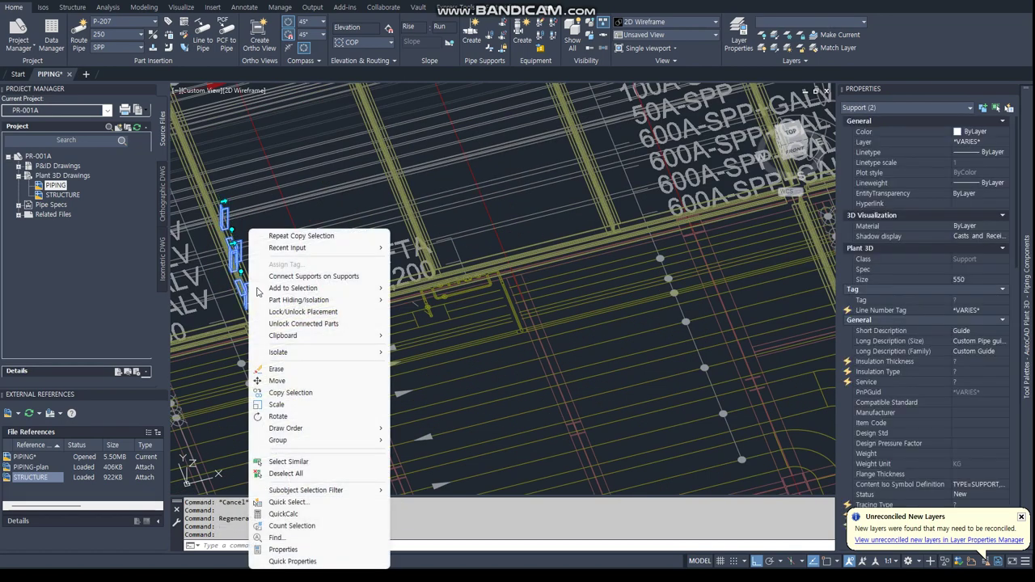
pyautogui.click(285, 393)
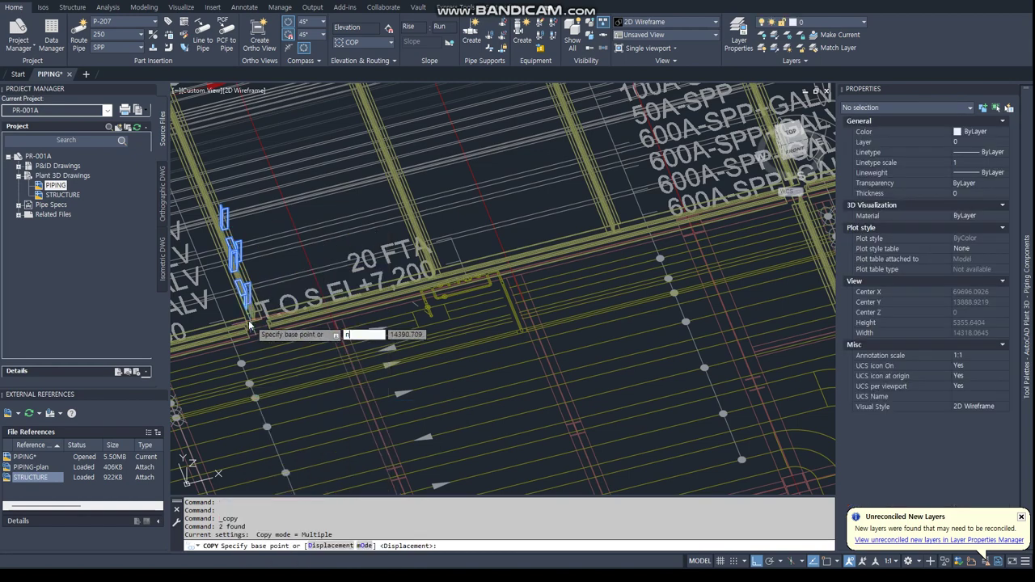
pyautogui.write('od')
pyautogui.press('Return')
pyautogui.click(243, 312)
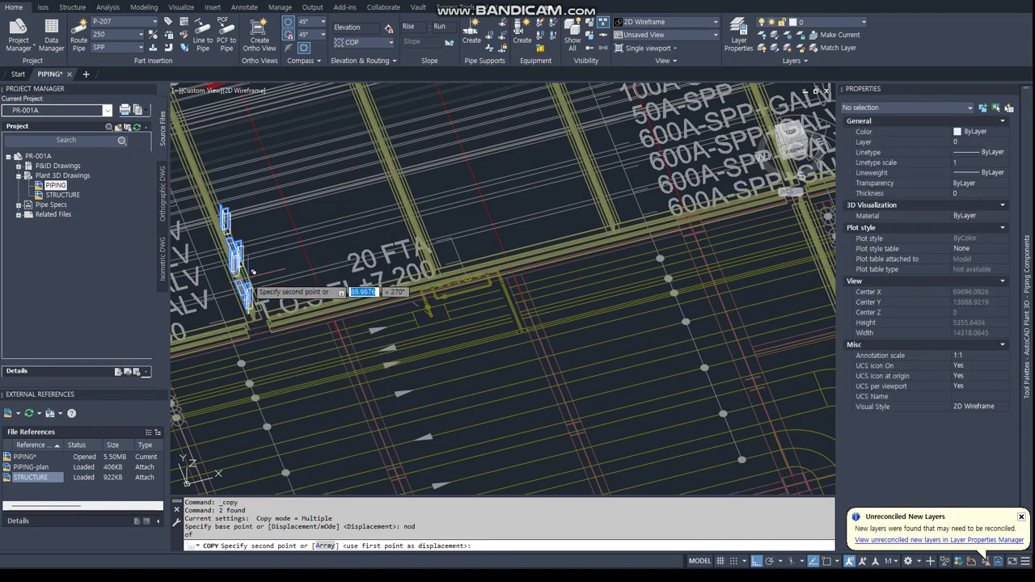
# Place the support copies at a nearest point on the pipe near the EL+7,200 rack section
pyautogui.scroll(-2, 501, 348)
pyautogui.scroll(-2, 422, 268)
pyautogui.scroll(2, 422, 268)
pyautogui.write('nea')
pyautogui.press('Return')
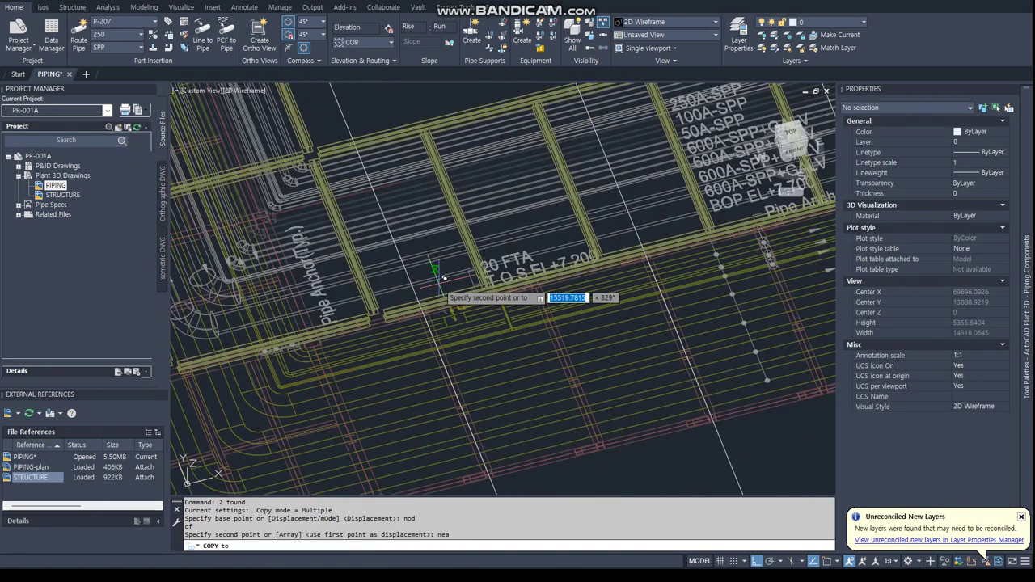
pyautogui.click(441, 277)
pyautogui.press('Escape')
# Switch to the top-down PLAN view and zoom in on the rack
pyautogui.write('plan')
pyautogui.press('Return')
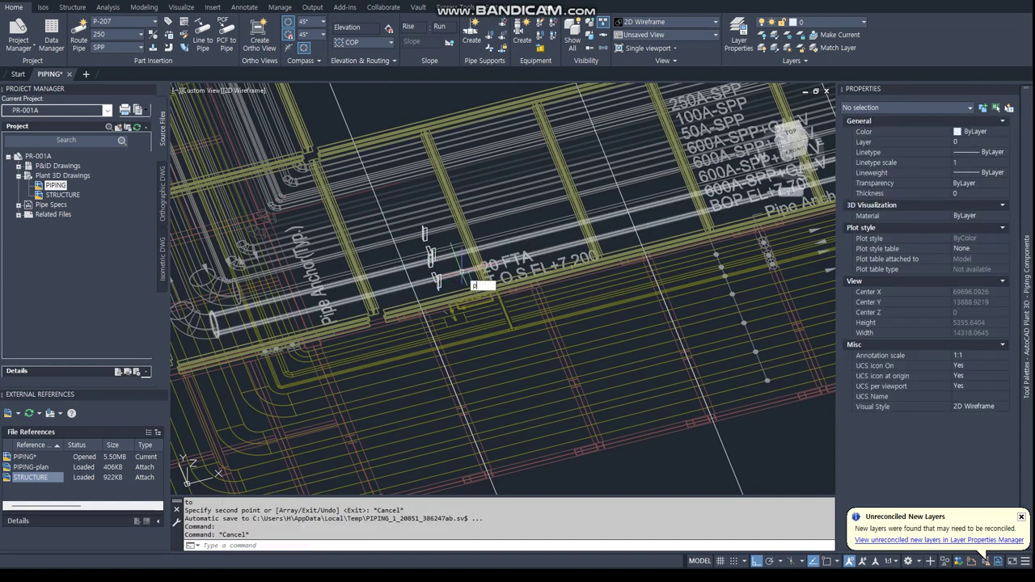
pyautogui.press('Return')
pyautogui.scroll(5, 520, 202)
# Bring the right end of the upper rack into view for measuring
pyautogui.scroll(3, 404, 283)
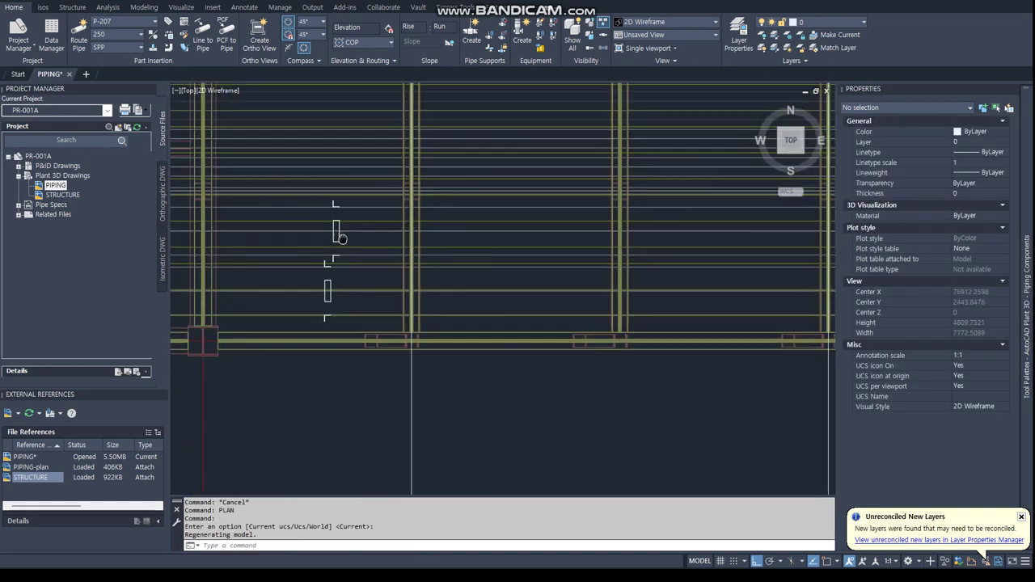
pyautogui.scroll(-3, 364, 323)
pyautogui.moveTo(364, 323); pyautogui.dragTo(310, 357, button='middle')
pyautogui.scroll(2, 310, 357)
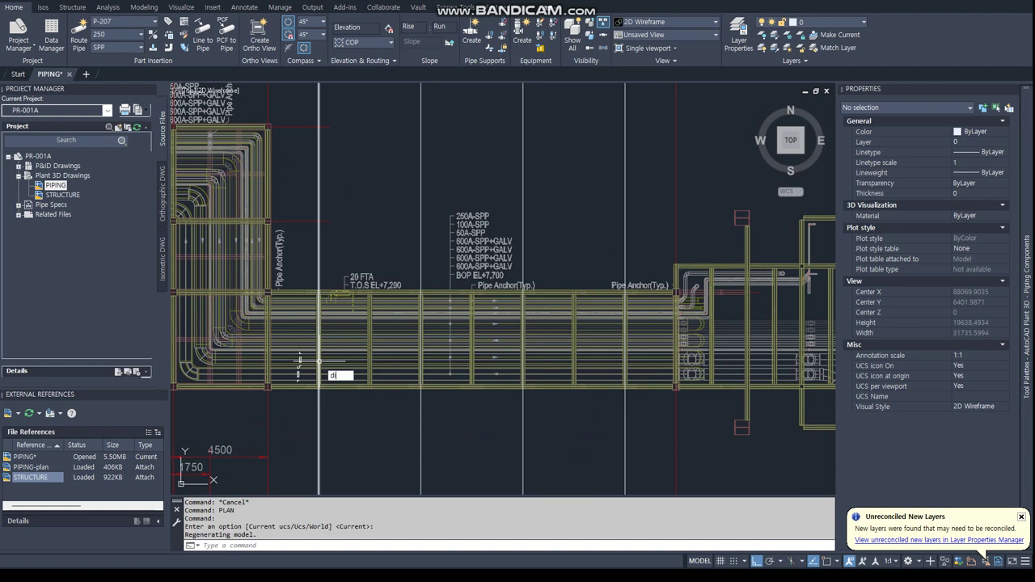
pyautogui.write('st')
pyautogui.press('Return')
pyautogui.press('Escape')
pyautogui.press('Escape')
pyautogui.press('Escape')
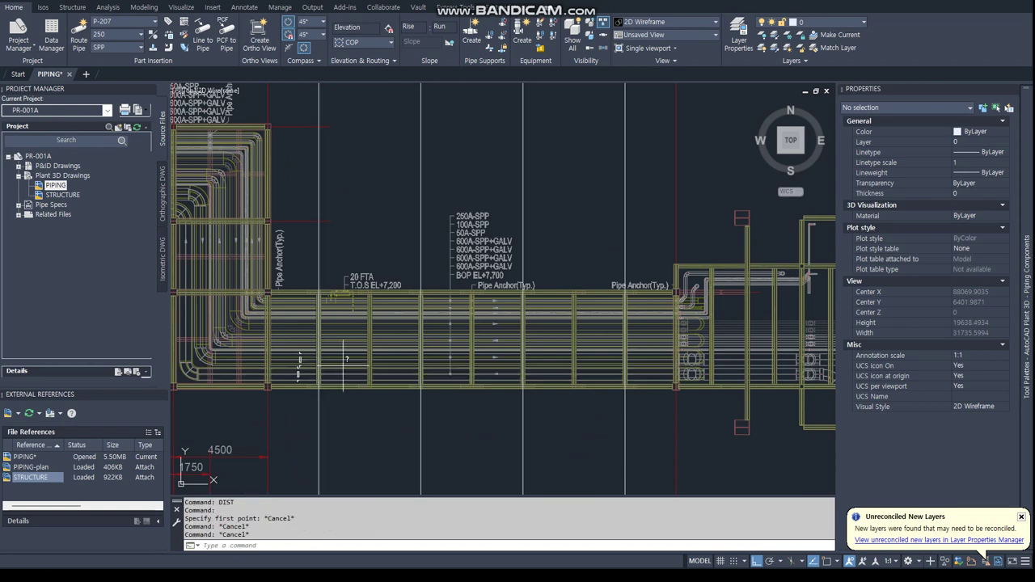
# Measure from the support node perpendicular to the rack beam, reading Delta X 15603.79
pyautogui.press('Return')
pyautogui.write('nod')
pyautogui.press('Return')
pyautogui.scroll(2, 346, 375)
pyautogui.click(304, 374)
pyautogui.scroll(-2, 315, 373)
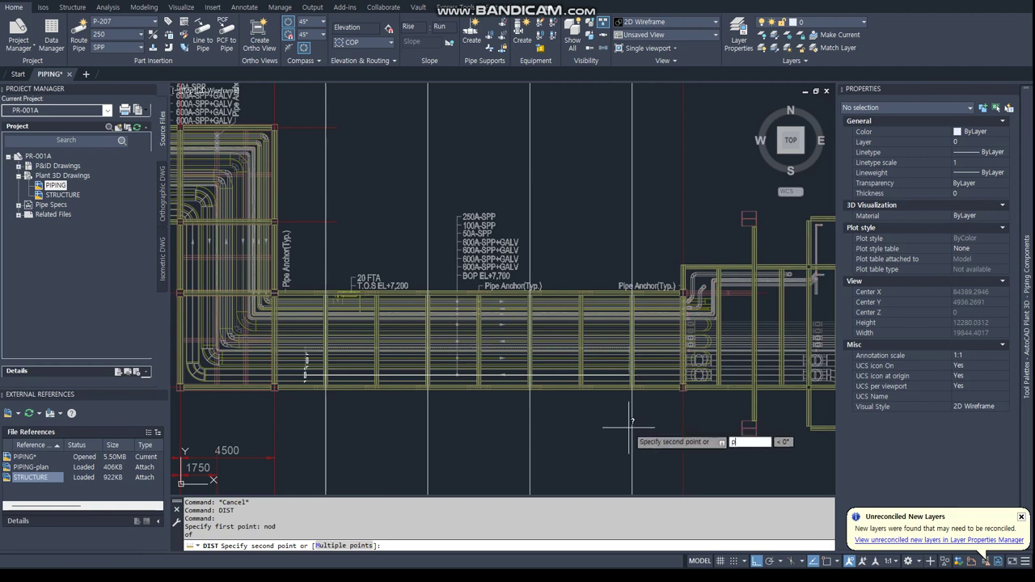
pyautogui.write('er')
pyautogui.press('Return')
pyautogui.click(443, 489)
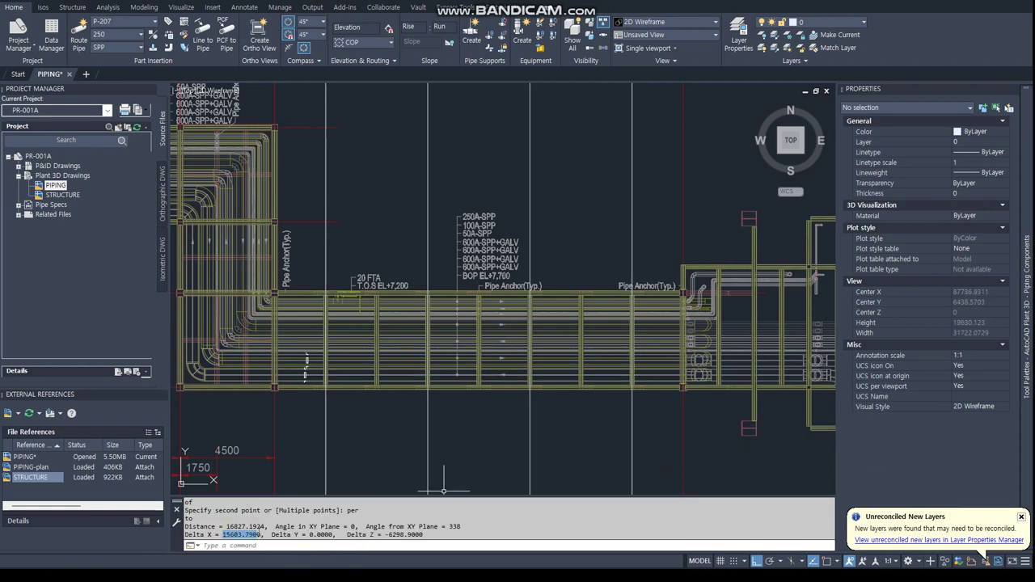
pyautogui.press('Escape')
pyautogui.press('Escape')
pyautogui.scroll(3, 304, 368)
# Move both pipe supports 15603.79 along the rack to the next beam
pyautogui.click(288, 366)
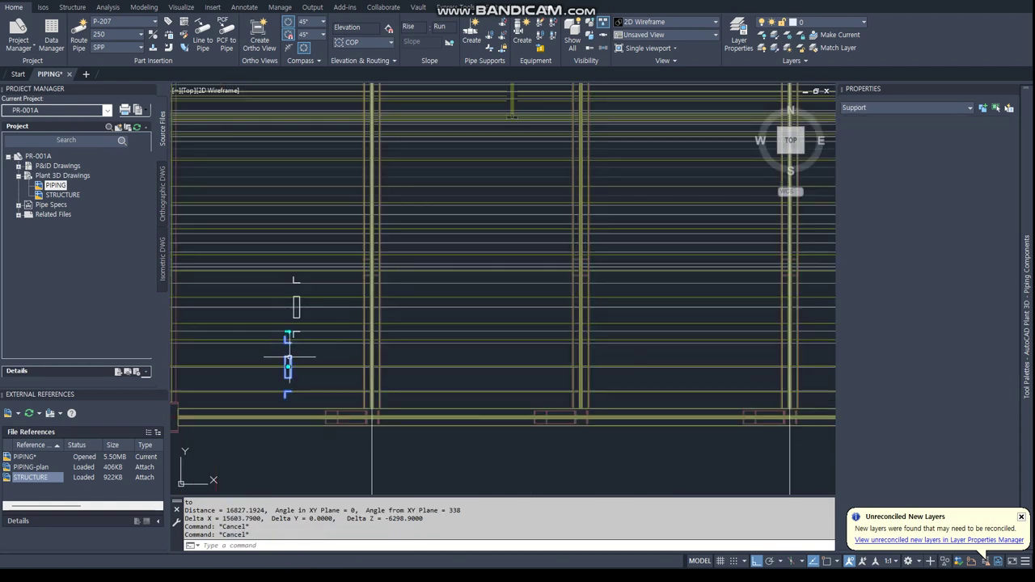
pyautogui.click(295, 307)
pyautogui.rightClick(299, 327)
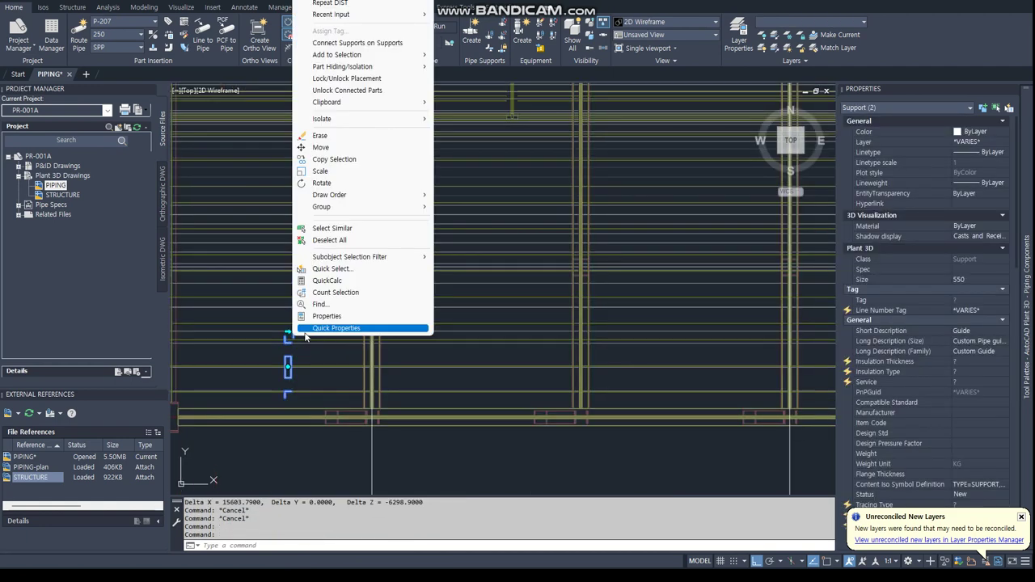
pyautogui.click(324, 152)
pyautogui.scroll(-5, 345, 275)
pyautogui.click(439, 427)
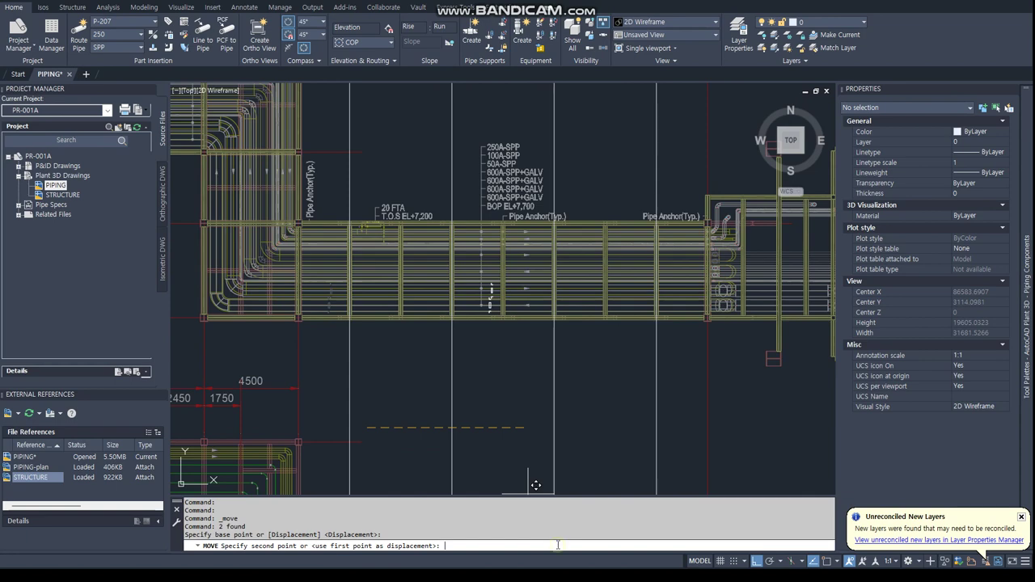
pyautogui.scroll(8, 686, 278)
pyautogui.press('Escape')
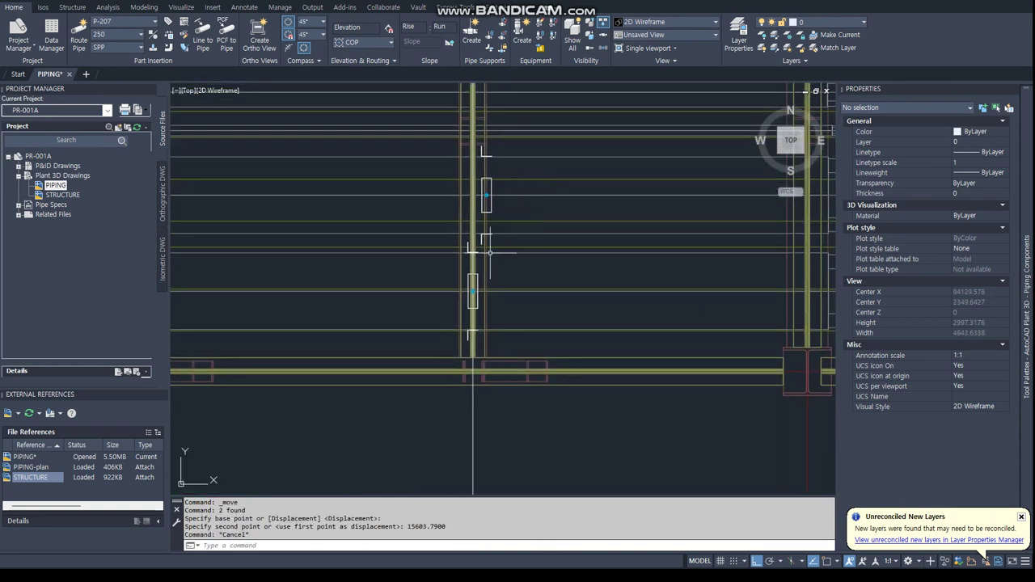
pyautogui.press('Escape')
# Shift the two supports a further 50 units
pyautogui.click(474, 287)
pyautogui.click(486, 195)
pyautogui.rightClick(493, 208)
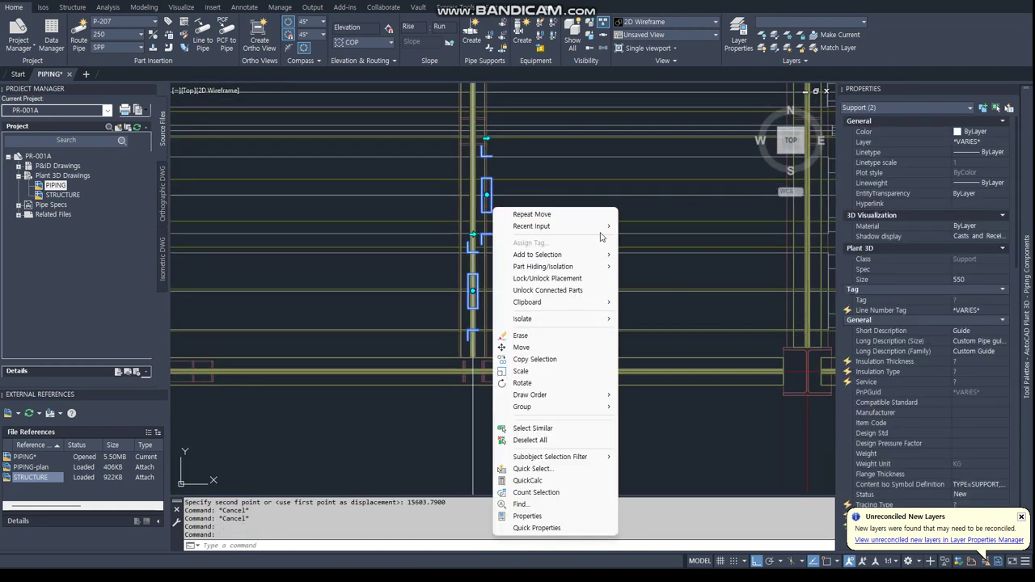
pyautogui.click(521, 346)
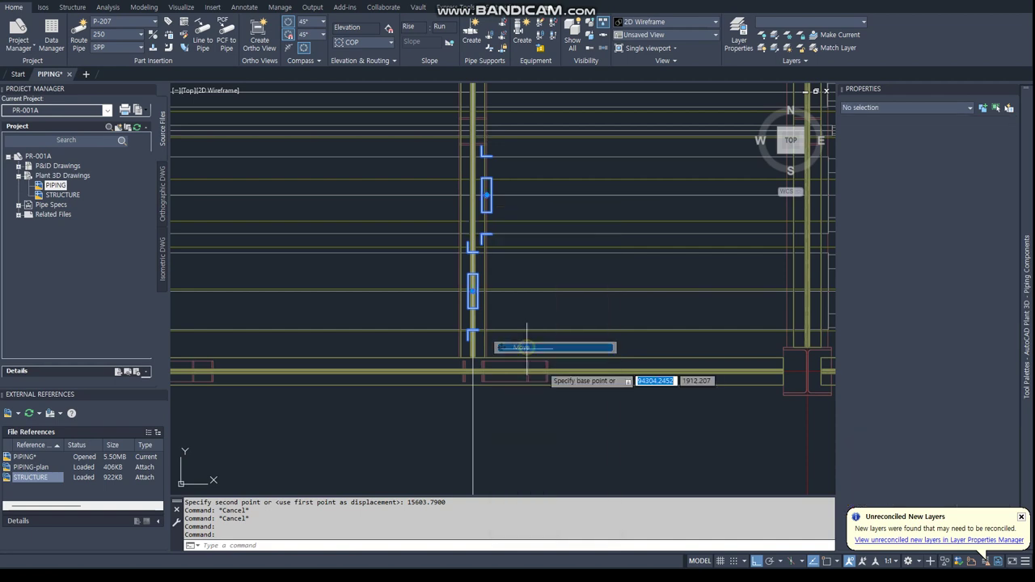
pyautogui.click(562, 469)
pyautogui.write('50')
pyautogui.press('Return')
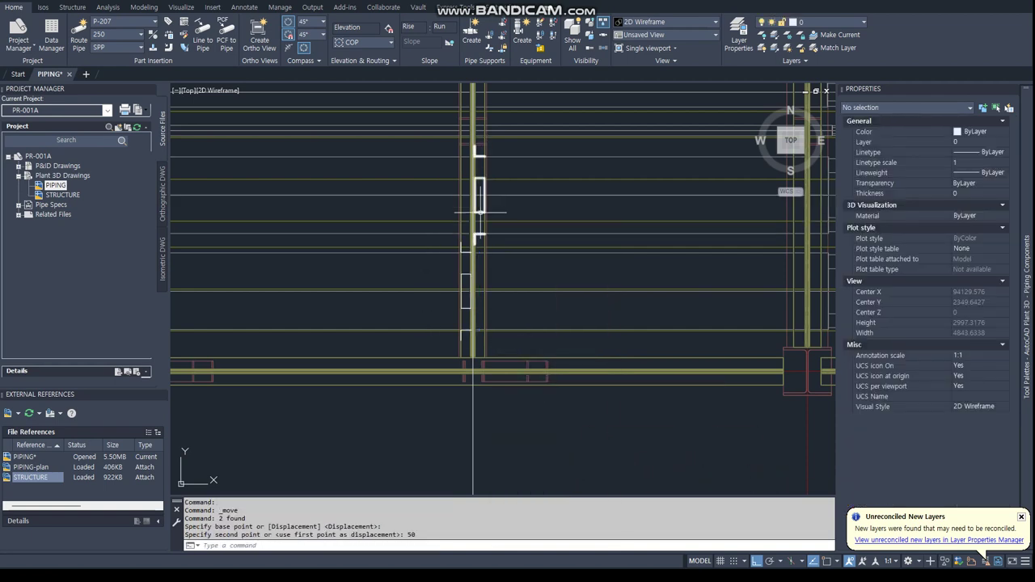
# Inspect the moved supports' shortcut options and properties without making changes
pyautogui.click(480, 213)
pyautogui.rightClick(479, 213)
pyautogui.press('Escape')
pyautogui.press('Escape')
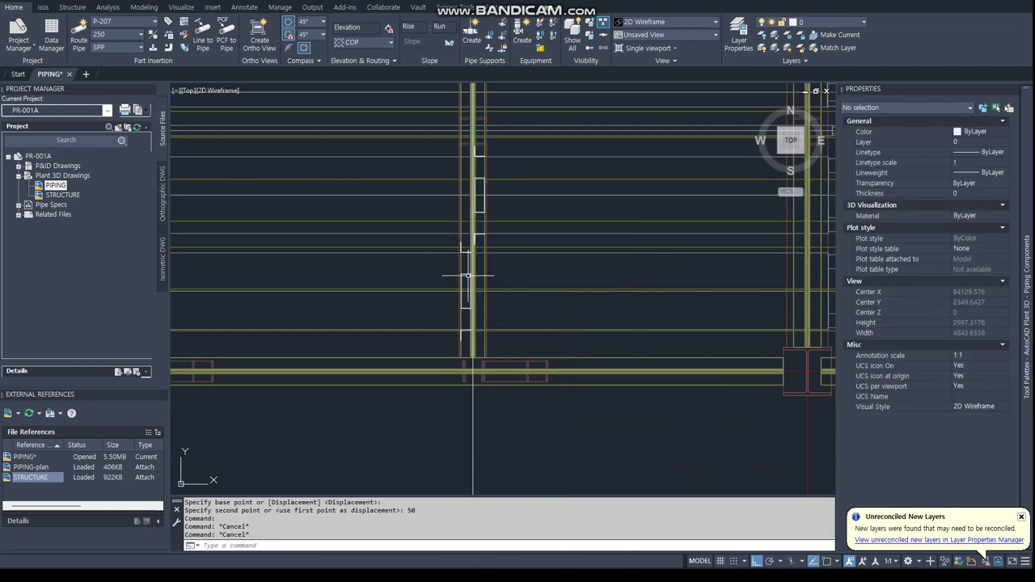
pyautogui.click(468, 276)
pyautogui.rightClick(466, 279)
pyautogui.press('Escape')
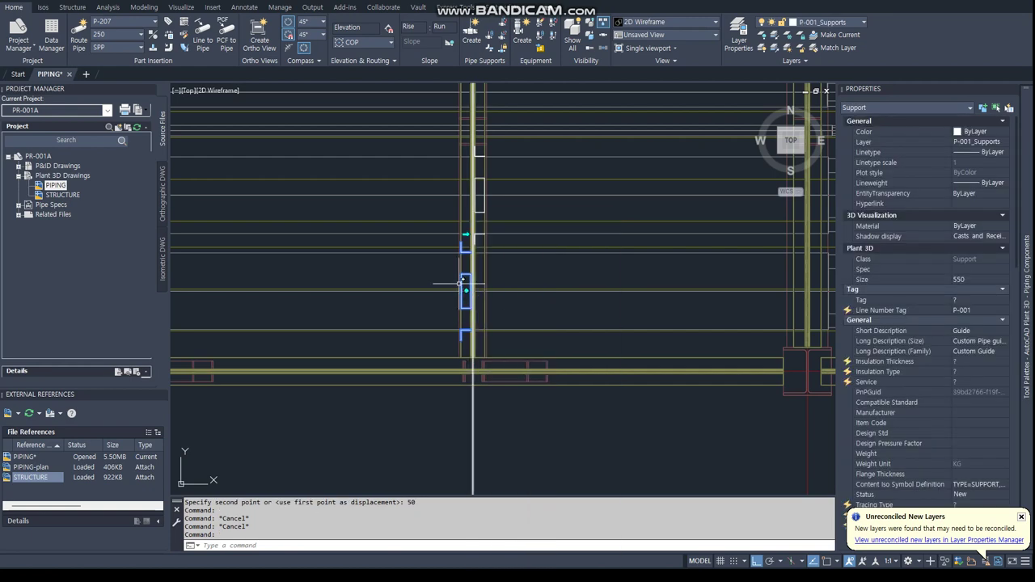
pyautogui.press('Escape')
pyautogui.click(477, 198)
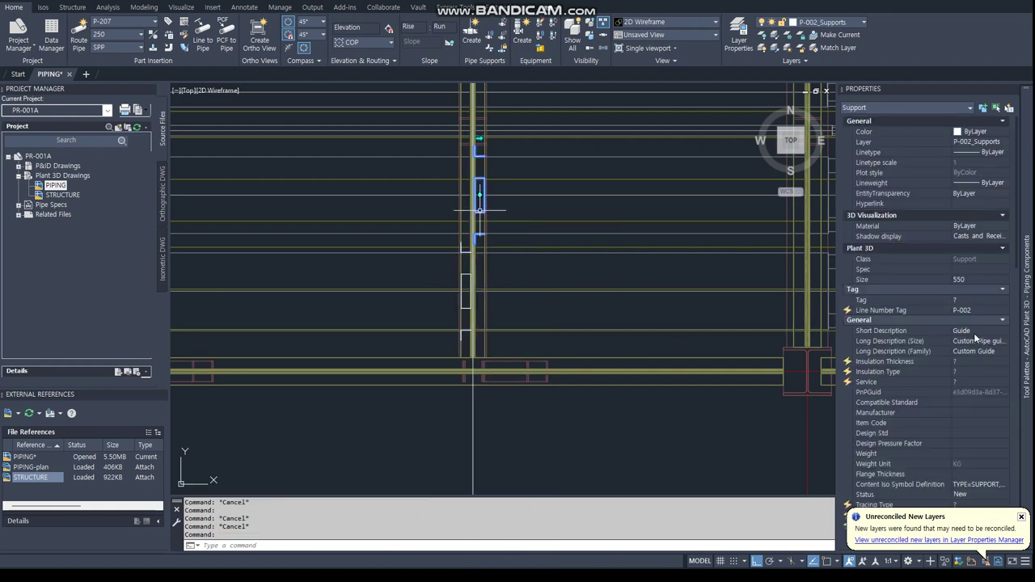
pyautogui.press('Escape')
pyautogui.press('Escape')
# Select both supports in preparation for copying them
pyautogui.click(479, 212)
pyautogui.click(467, 278)
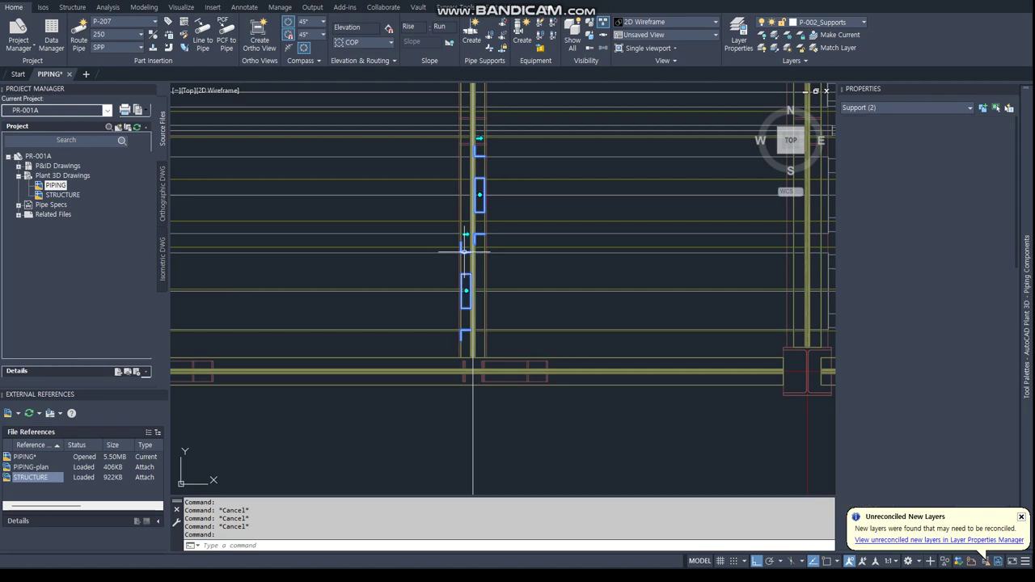
pyautogui.scroll(-5, 477, 242)
pyautogui.rightClick(474, 231)
# Copy the two supports using a nearest base point and perpendicular destination
pyautogui.click(515, 392)
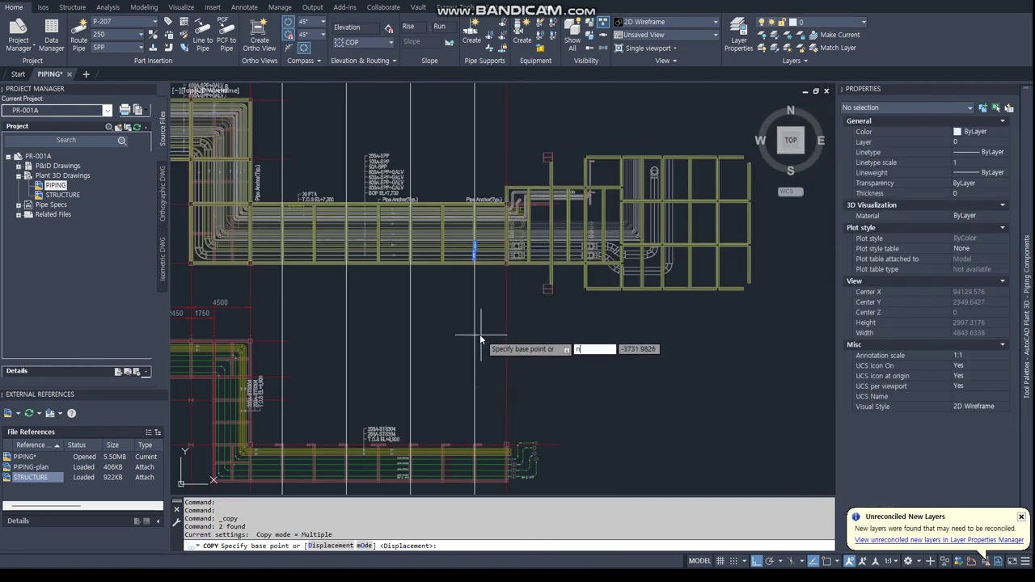
pyautogui.write('nea')
pyautogui.press('Return')
pyautogui.click(475, 320)
pyautogui.write('per')
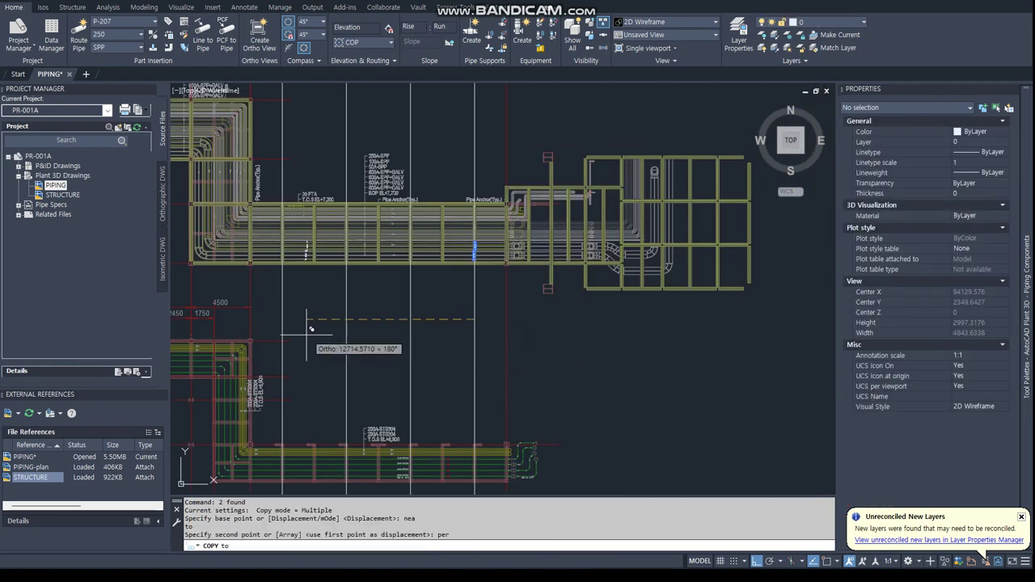
pyautogui.press('Return')
pyautogui.click(324, 339)
pyautogui.press('Escape')
# Erase the four unwanted objects with a crossing window
pyautogui.scroll(-8, 458, 285)
pyautogui.press('e')
pyautogui.press('Return')
pyautogui.press('c')
pyautogui.press('Return')
pyautogui.click(495, 140)
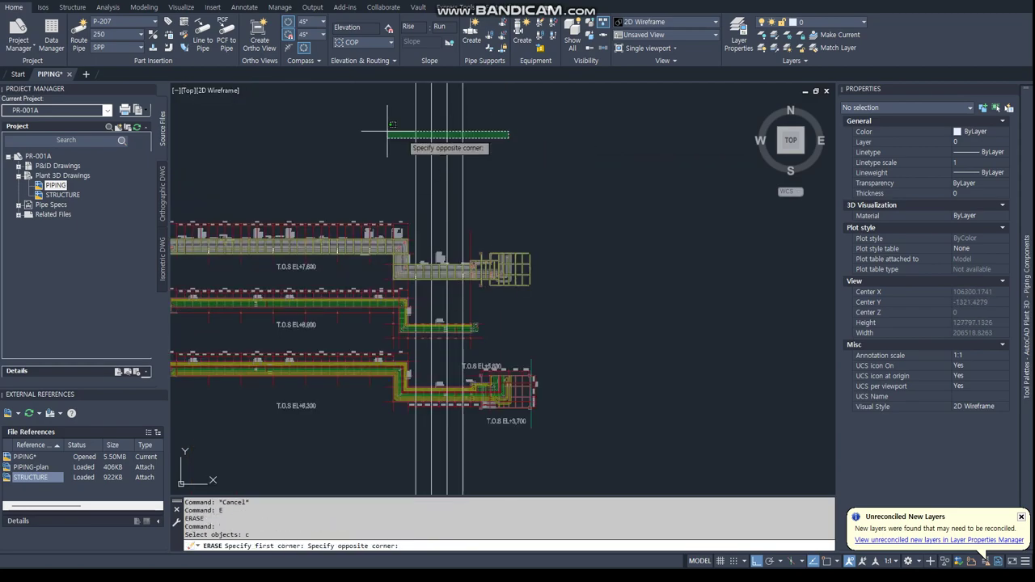
pyautogui.click(393, 156)
pyautogui.scroll(5, 287, 256)
pyautogui.scroll(-5, 299, 271)
pyautogui.press('Return')
# Orbit the pipe rack into a 3D view
pyautogui.scroll(5, 300, 275)
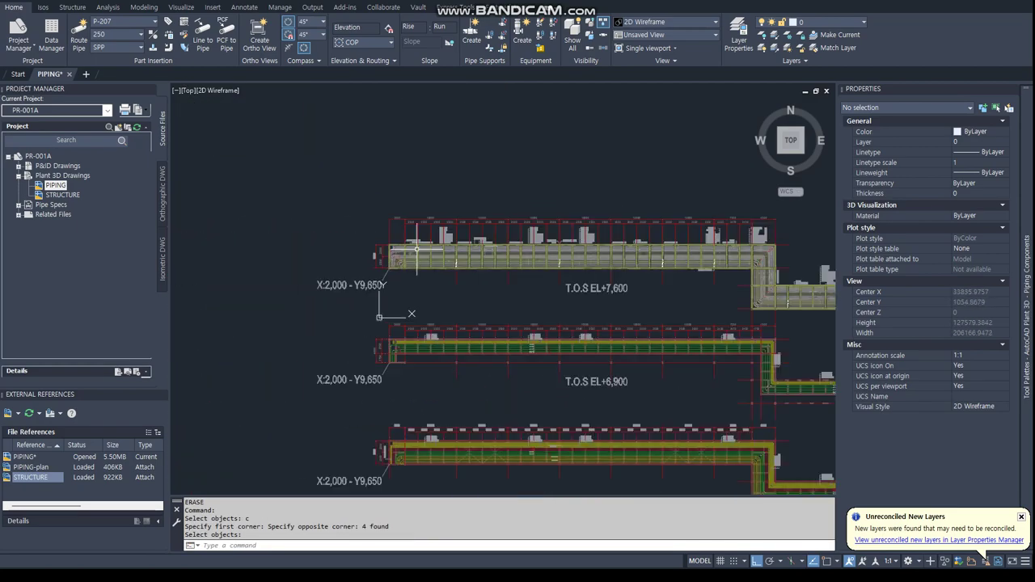
pyautogui.scroll(3, 299, 275)
pyautogui.keyDown('shift'); pyautogui.moveTo(299, 274); pyautogui.dragTo(388, 182, button='middle'); pyautogui.keyUp('shift')
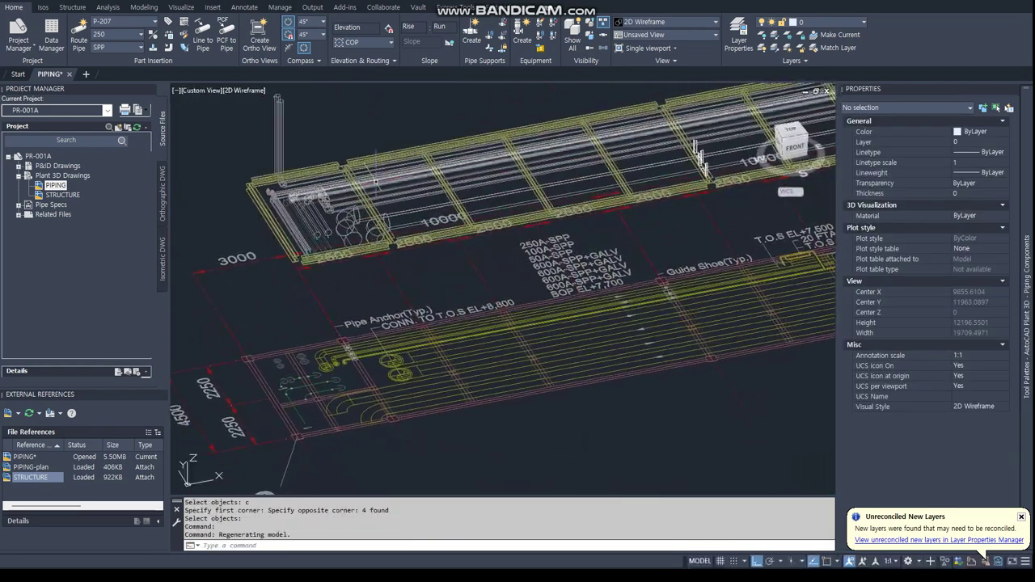
pyautogui.scroll(4, 505, 127)
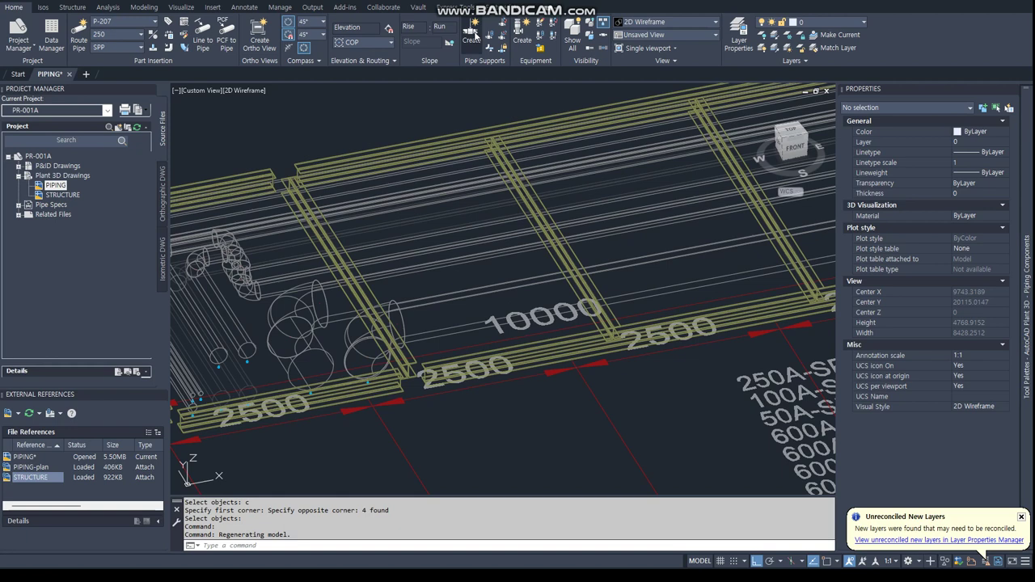
# Place a U-Bracket (CSGC001) support on the upper pipe with a nearest snap
pyautogui.click(468, 38)
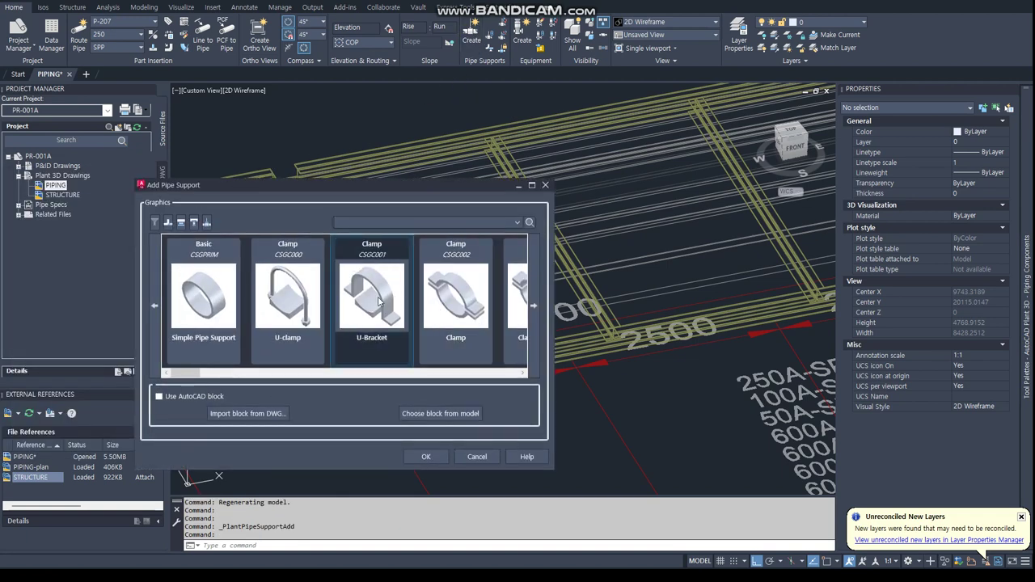
pyautogui.click(378, 301)
pyautogui.click(425, 456)
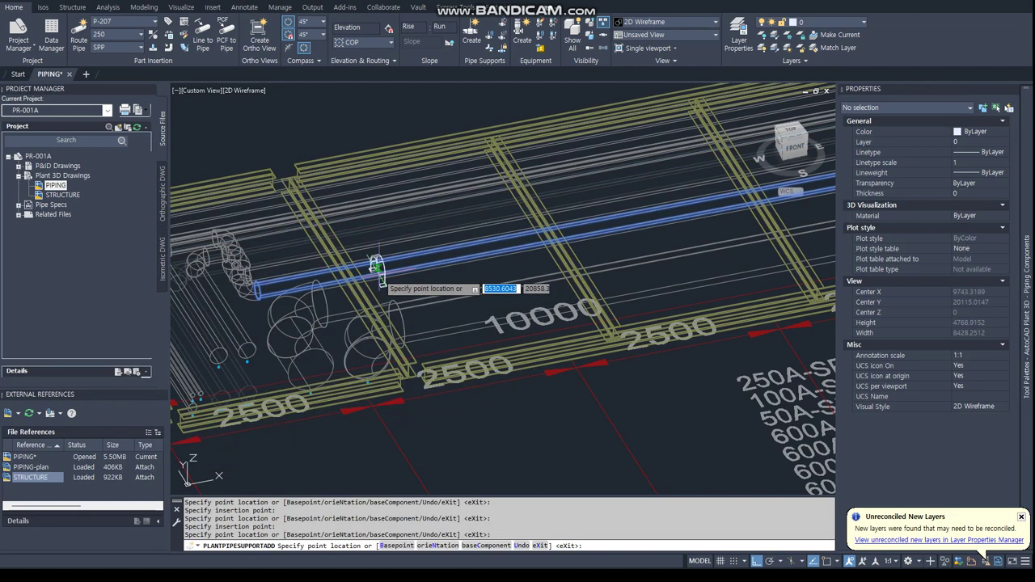
pyautogui.write('nea')
pyautogui.press('Return')
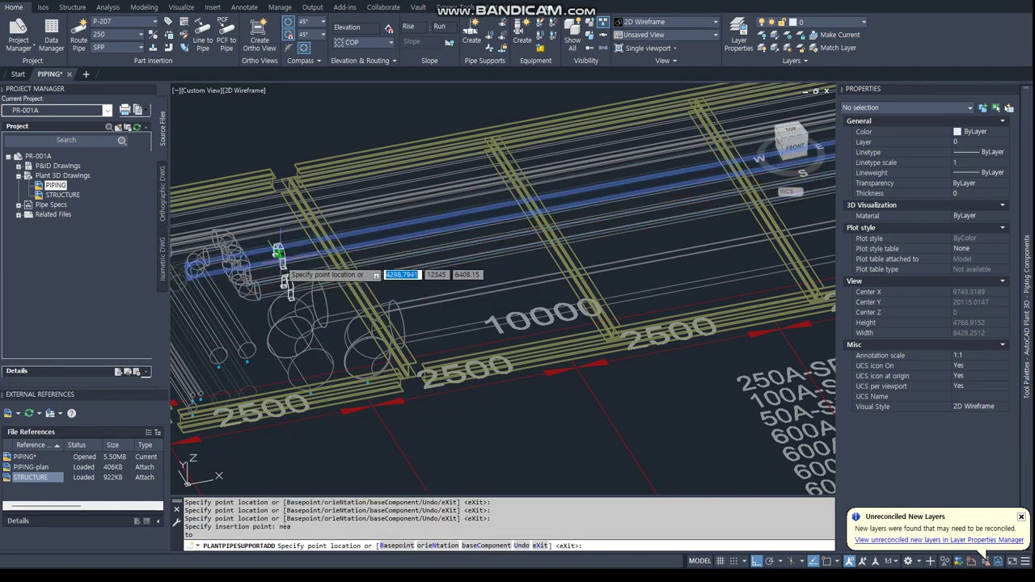
pyautogui.click(278, 253)
pyautogui.press('Escape')
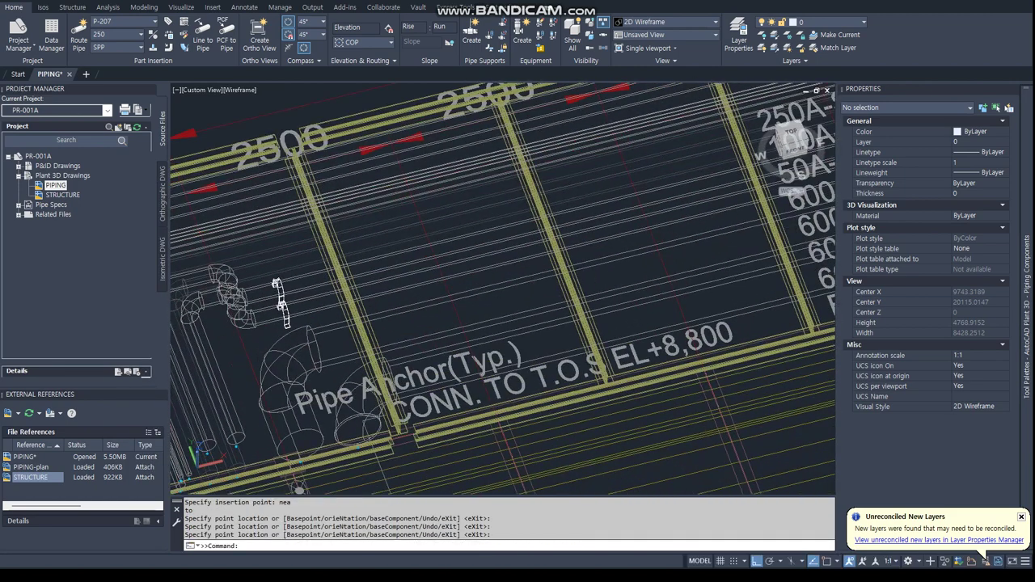
# Place three more clamp supports on the rack pipes beside the Pipe Anchor note
pyautogui.scroll(-3, 348, 259)
pyautogui.scroll(5, 370, 243)
pyautogui.keyDown('shift'); pyautogui.moveTo(369, 243); pyautogui.dragTo(384, 274, button='middle'); pyautogui.keyUp('shift')
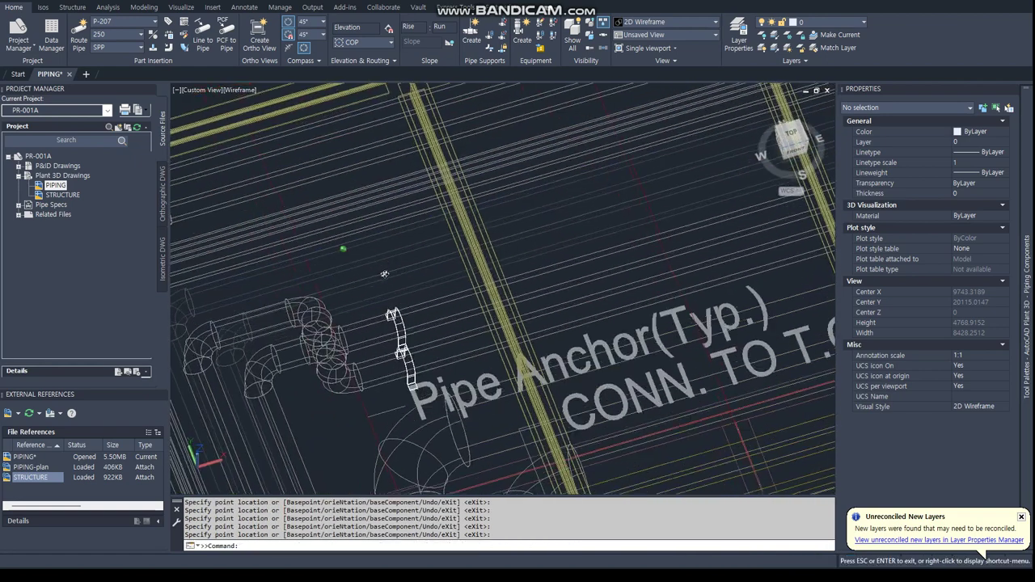
pyautogui.press('Return')
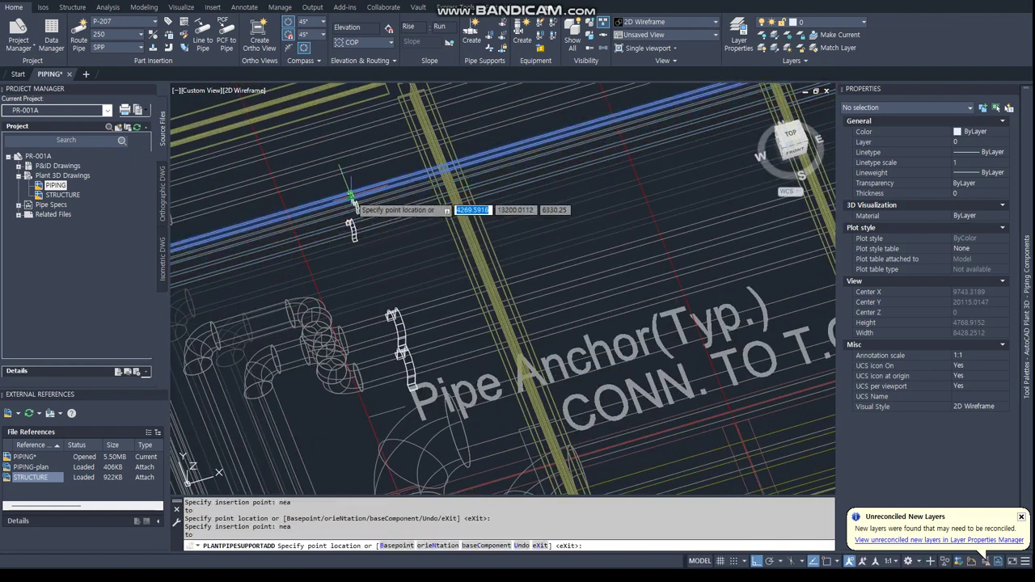
pyautogui.click(349, 197)
pyautogui.click(329, 192)
pyautogui.click(345, 162)
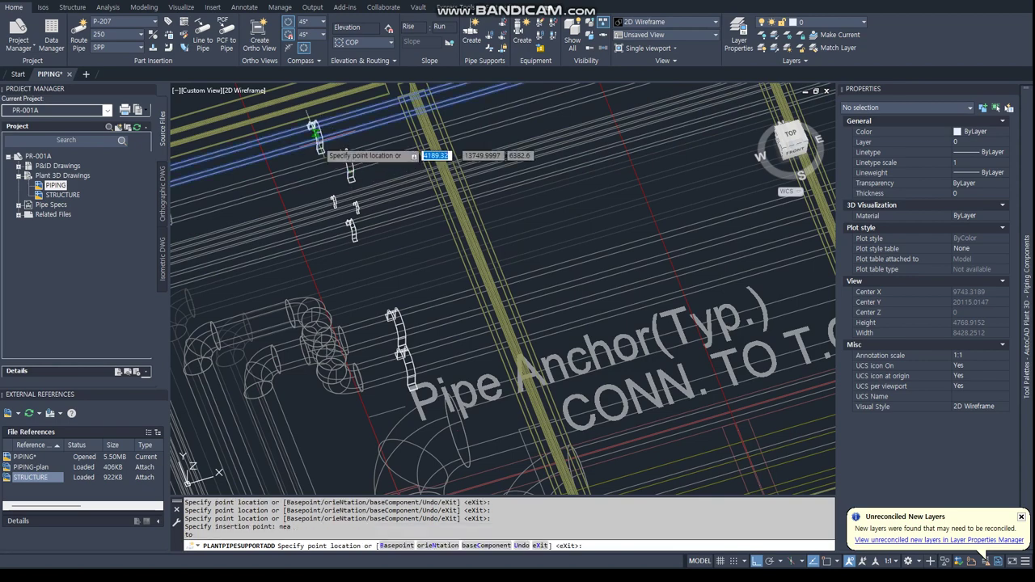
pyautogui.press('Escape')
pyautogui.press('Escape')
pyautogui.scroll(-2, 383, 287)
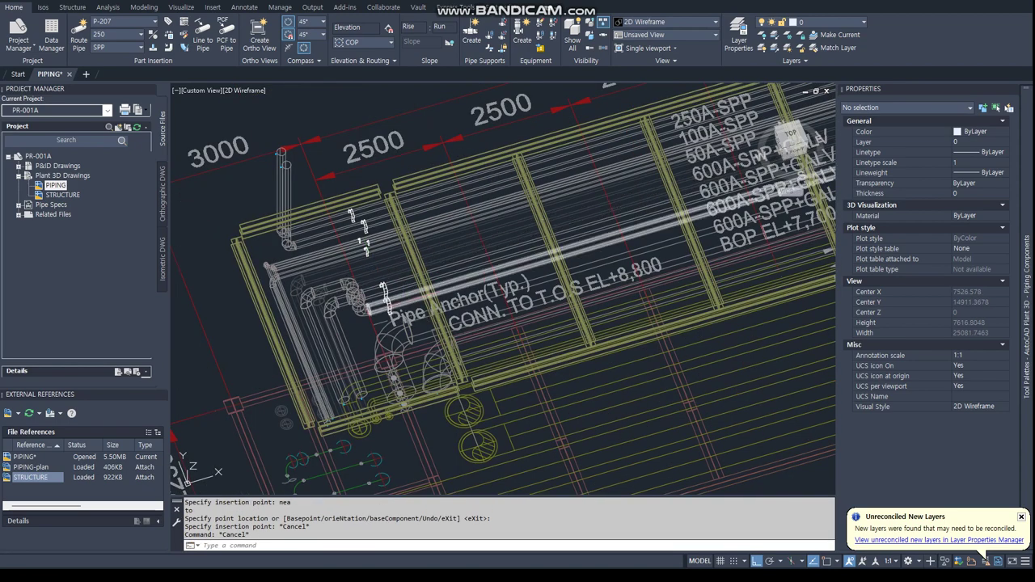
# Switch to the top PLAN view and zoom in on the new clamp supports
pyautogui.write('PLAN')
pyautogui.press('Return')
pyautogui.press('Return')
pyautogui.scroll(6, 245, 165)
pyautogui.scroll(2, 345, 321)
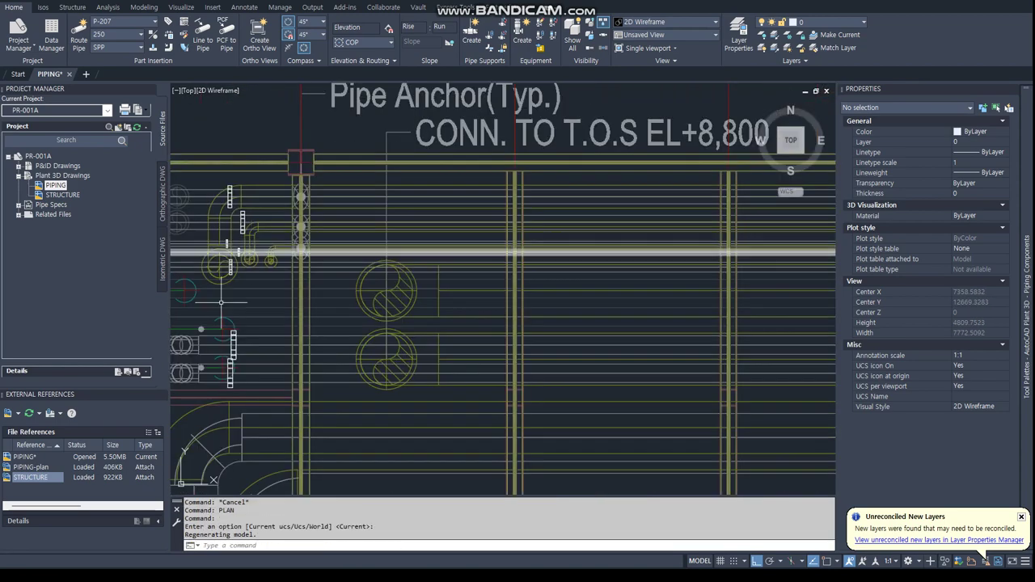
pyautogui.scroll(2, 346, 321)
pyautogui.scroll(2, 345, 321)
# Measure the first support's perpendicular offset to the beam and move it by 831.5052
pyautogui.write('dist')
pyautogui.press('Return')
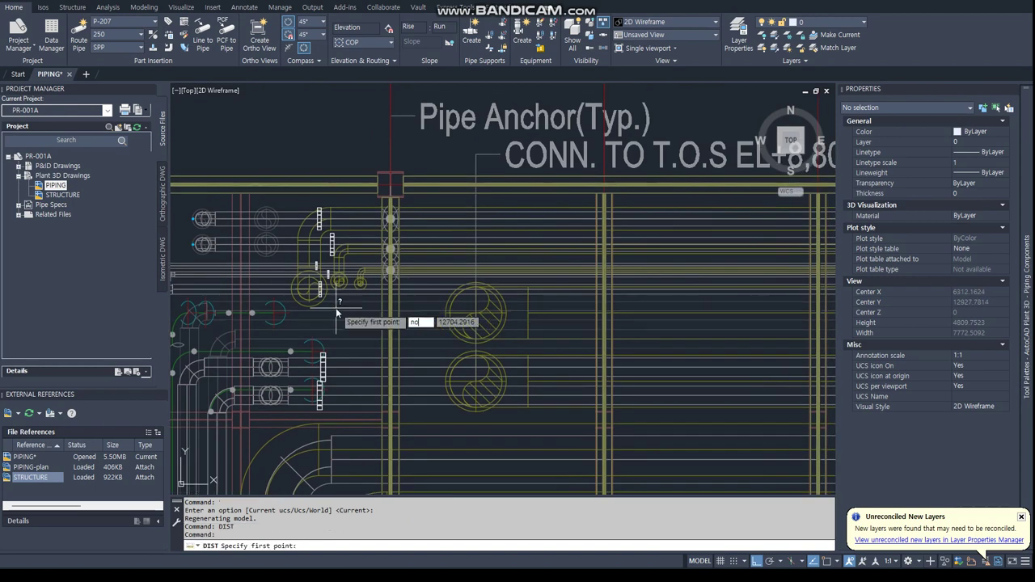
pyautogui.write('nod')
pyautogui.press('Return')
pyautogui.click(320, 216)
pyautogui.write('per')
pyautogui.press('Return')
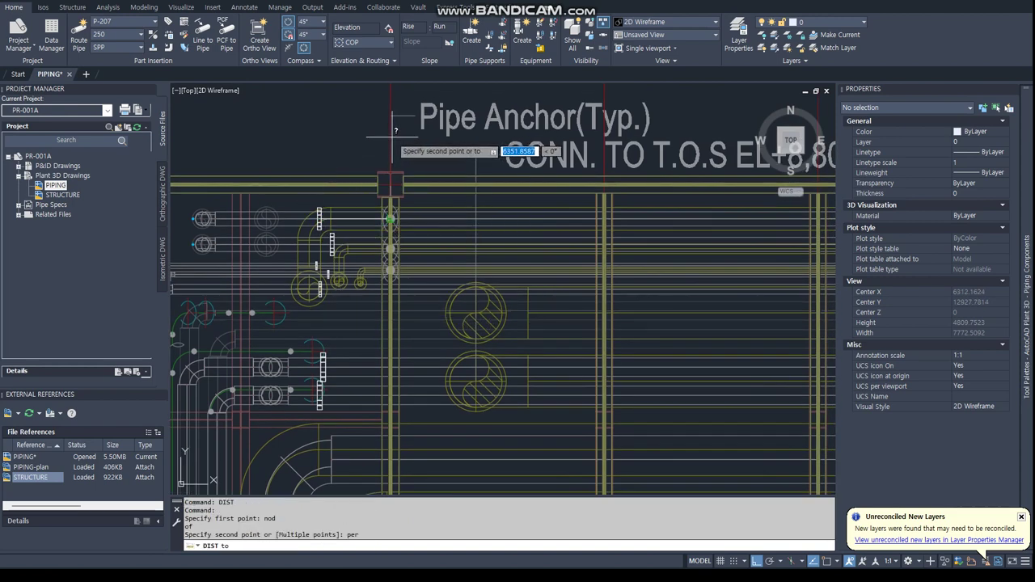
pyautogui.click(391, 133)
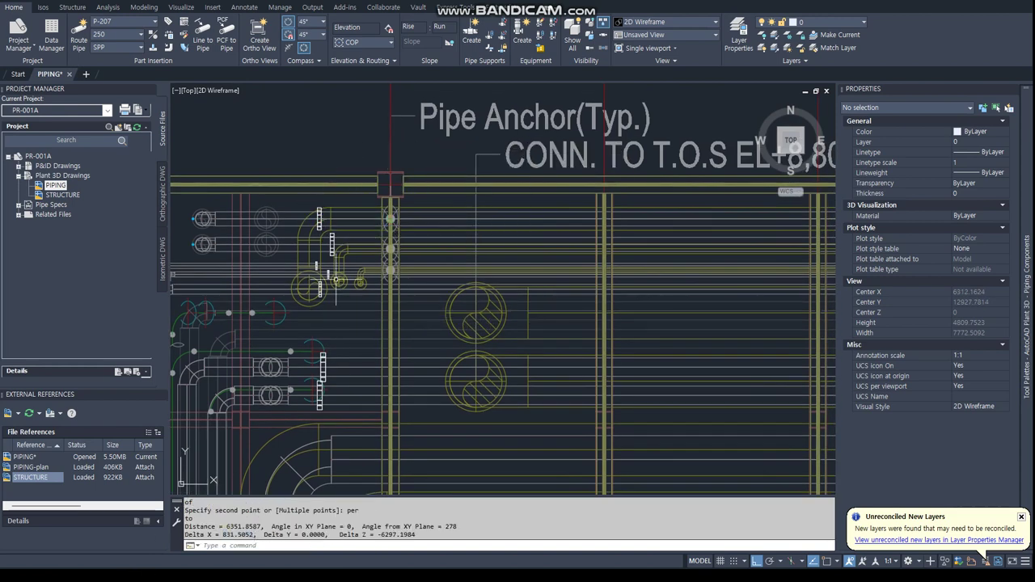
pyautogui.click(319, 210)
pyautogui.rightClick(320, 211)
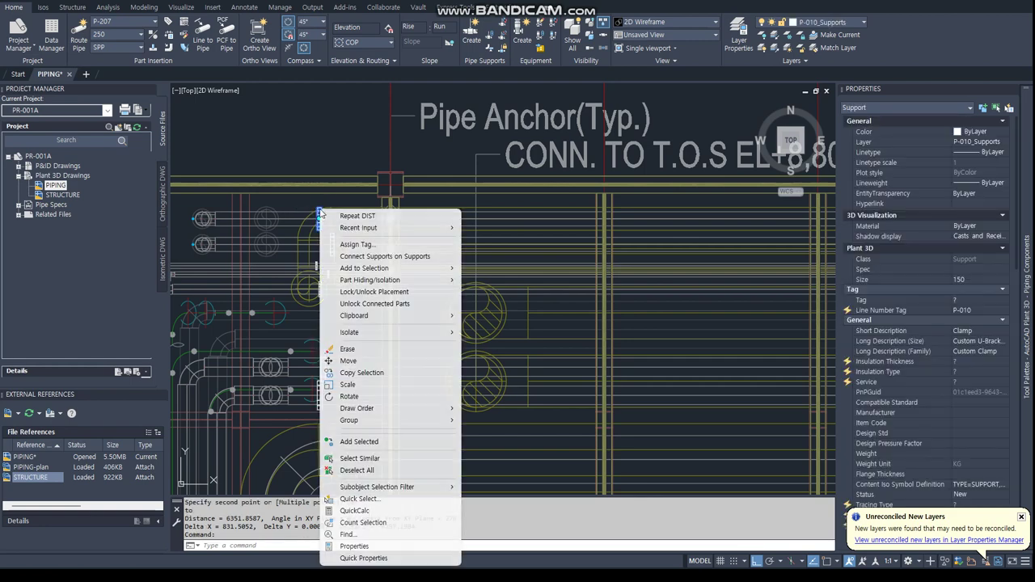
pyautogui.click(348, 360)
pyautogui.click(637, 481)
pyautogui.press('Return')
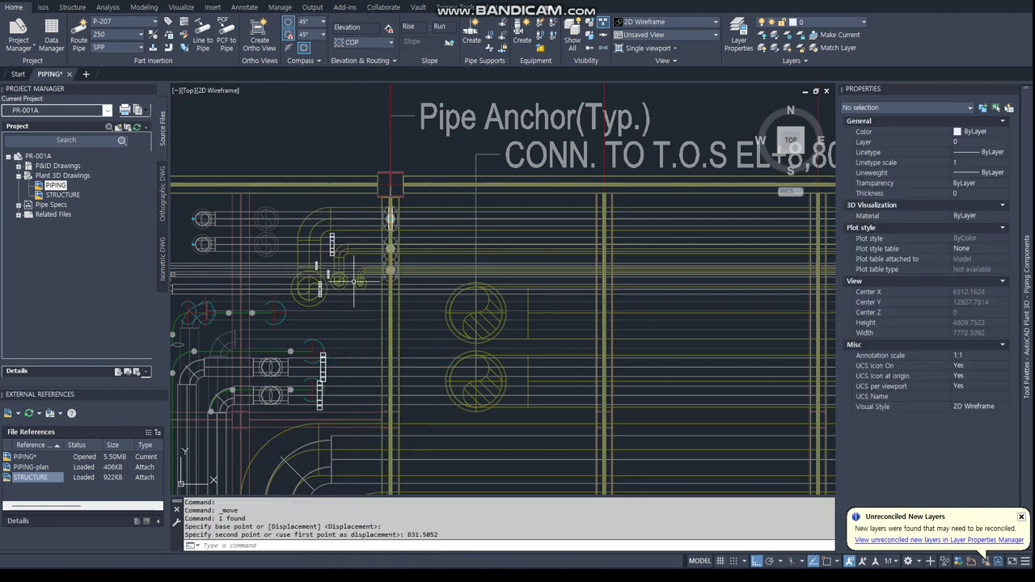
# Measure the second support's offset to the beam and move it by 681.6744
pyautogui.write('dist')
pyautogui.press('Return')
pyautogui.write('nod')
pyautogui.press('Return')
pyautogui.click(332, 242)
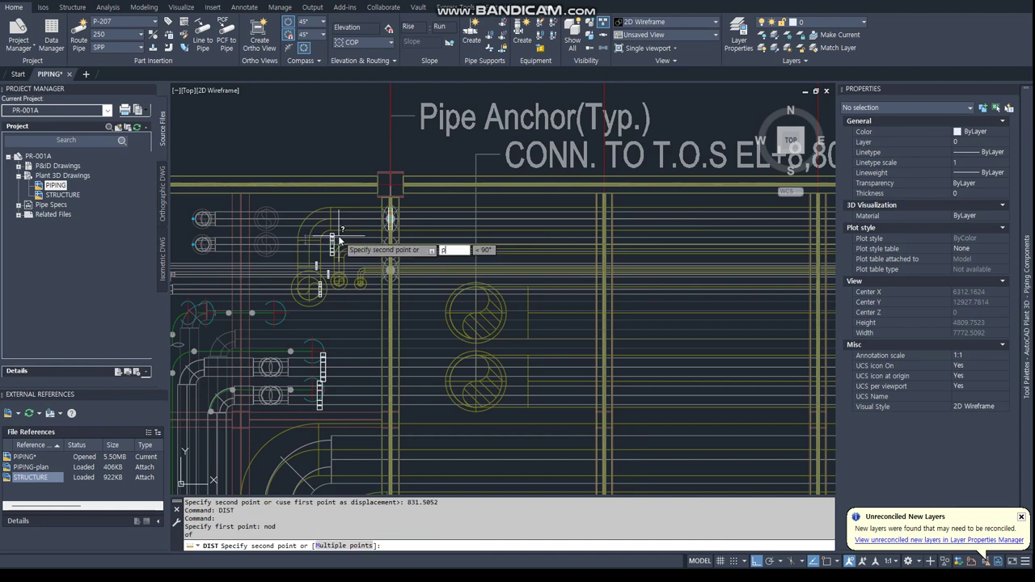
pyautogui.write('per')
pyautogui.press('Return')
pyautogui.click(384, 172)
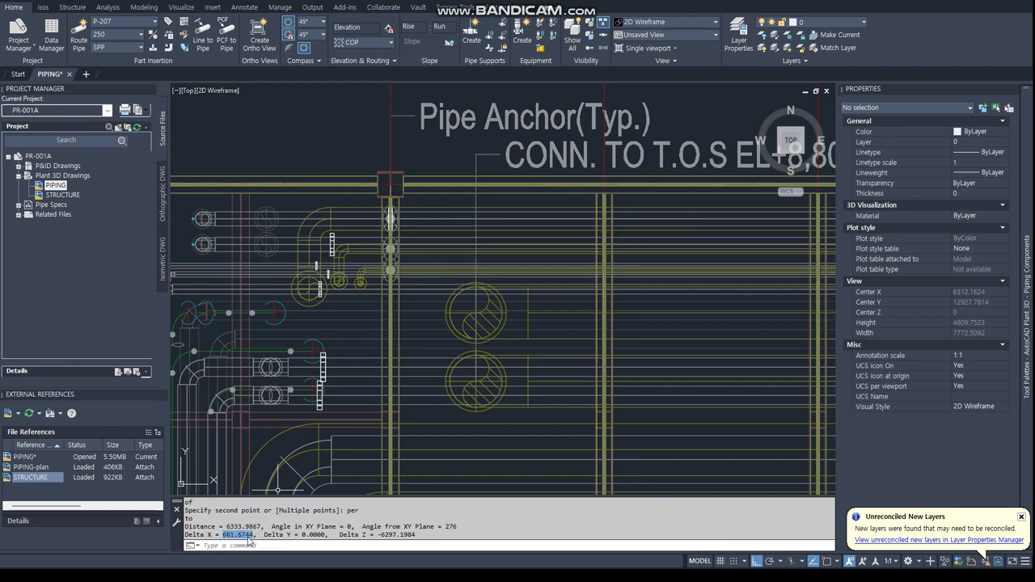
pyautogui.click(332, 241)
pyautogui.rightClick(332, 241)
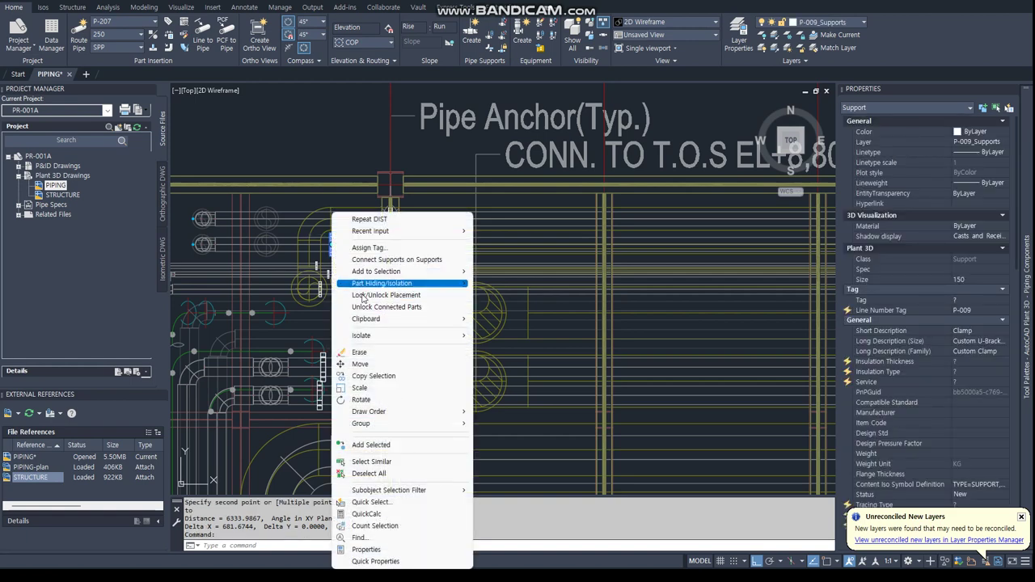
pyautogui.click(360, 364)
pyautogui.click(333, 243)
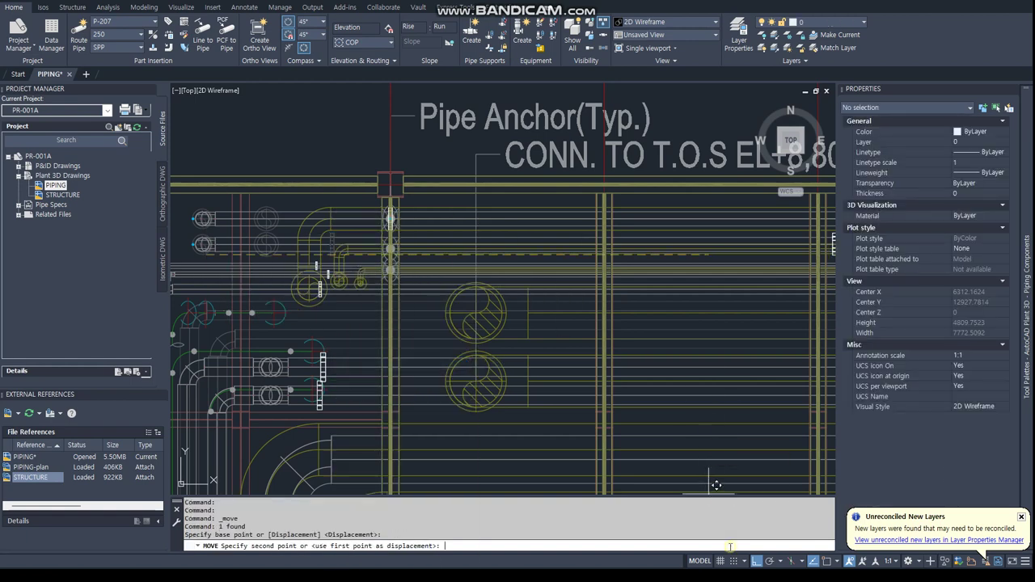
pyautogui.press('Return')
# Measure the third support's offset to the beam and move it by 865.6176
pyautogui.write('dist')
pyautogui.press('Return')
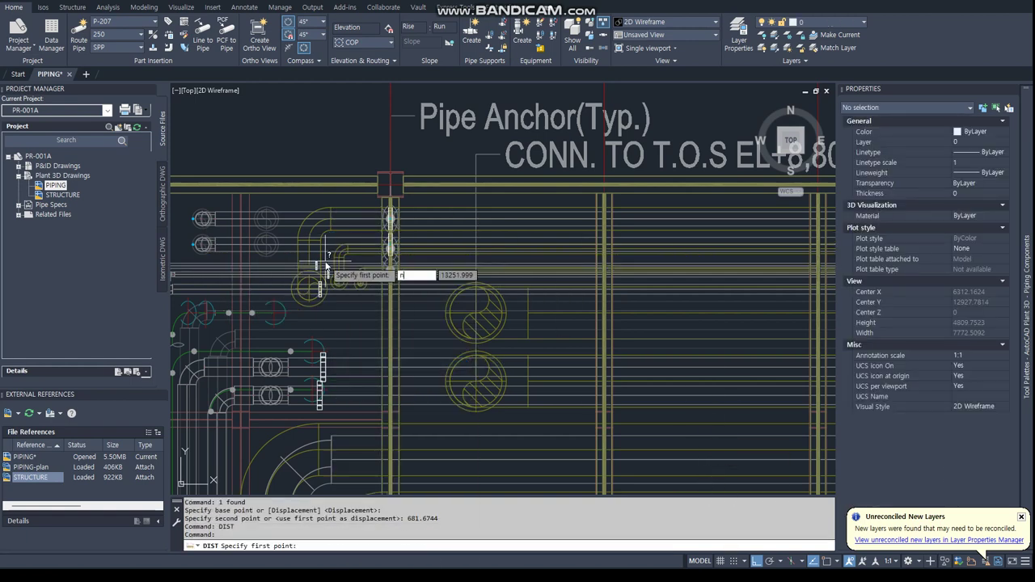
pyautogui.write('nod')
pyautogui.press('Return')
pyautogui.click(317, 266)
pyautogui.write('per')
pyautogui.press('Return')
pyautogui.click(390, 168)
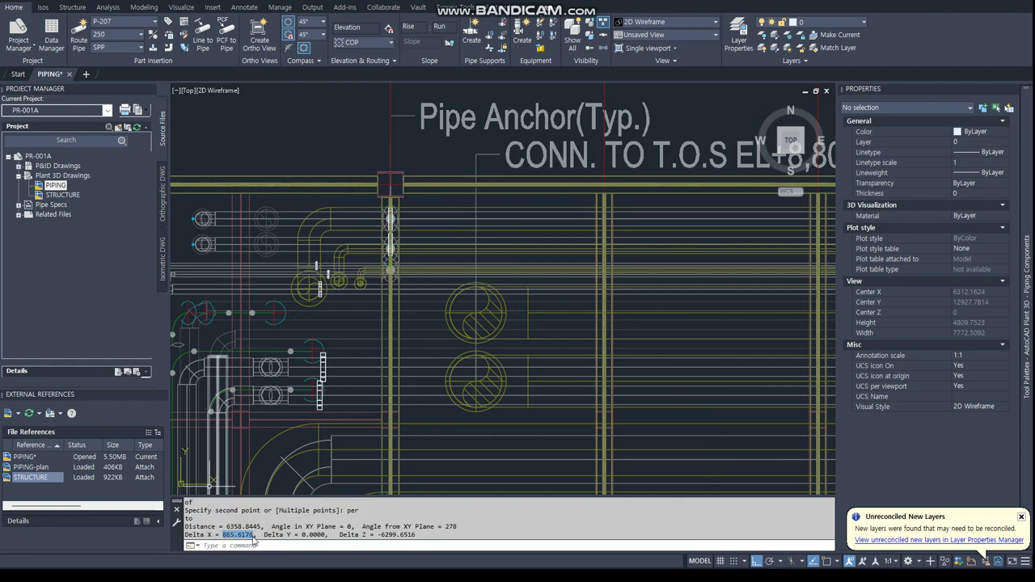
pyautogui.click(316, 266)
pyautogui.rightClick(317, 266)
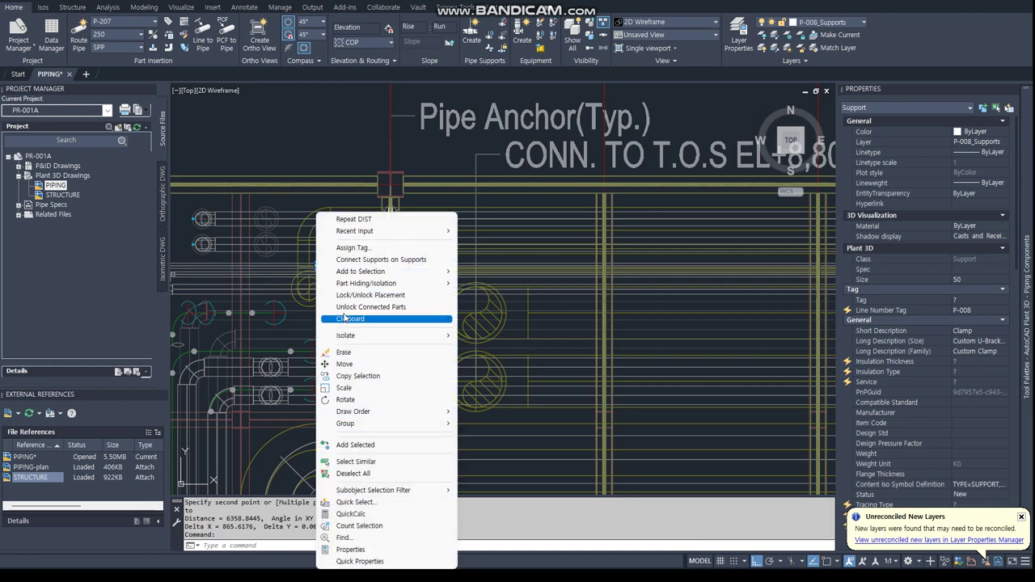
pyautogui.click(358, 364)
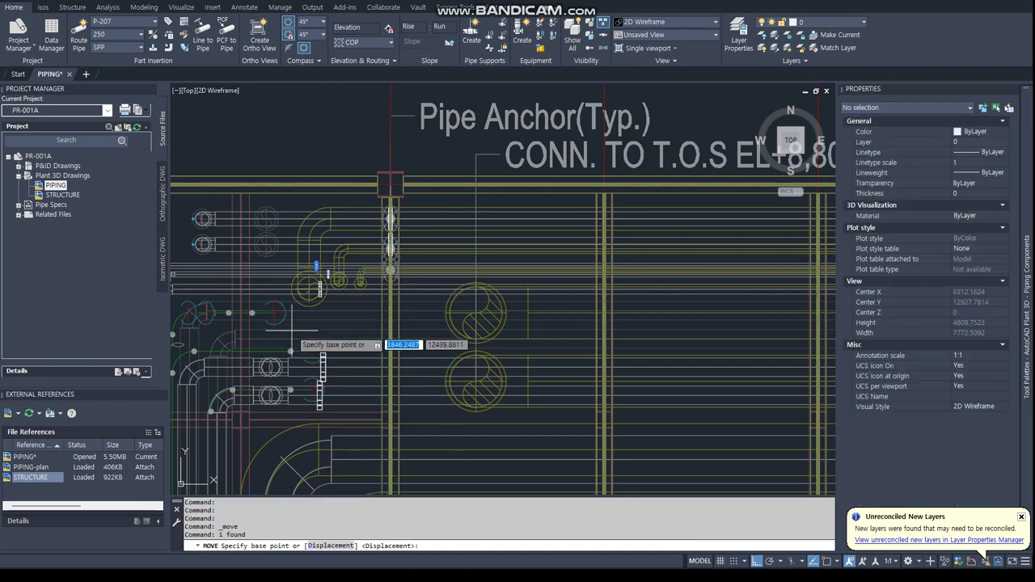
pyautogui.click(307, 324)
pyautogui.press('Return')
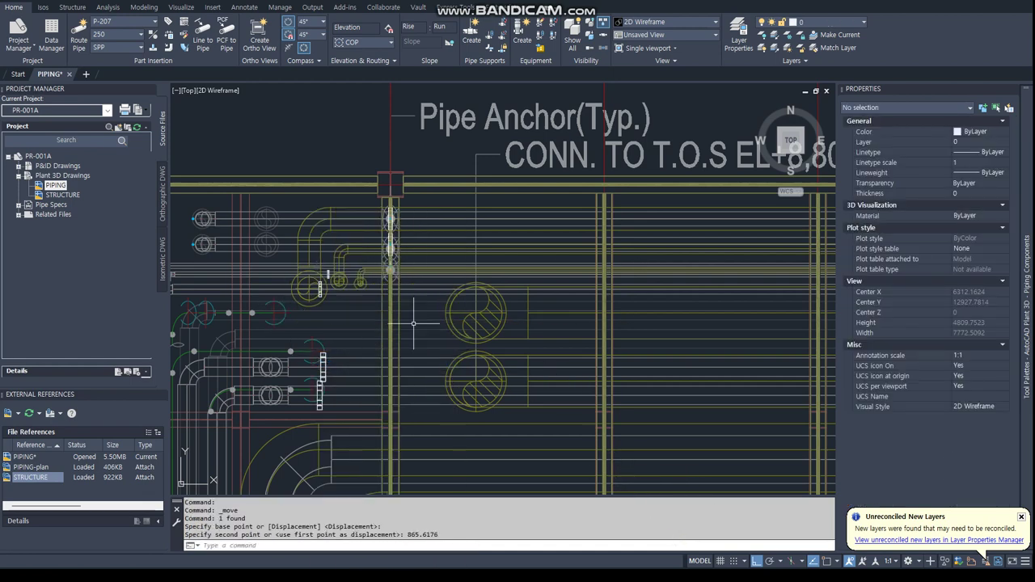
# Measure the fourth support and move it by 865.6176, then undo that wrong move
pyautogui.write('ist')
pyautogui.press('Return')
pyautogui.write('nod')
pyautogui.click(328, 275)
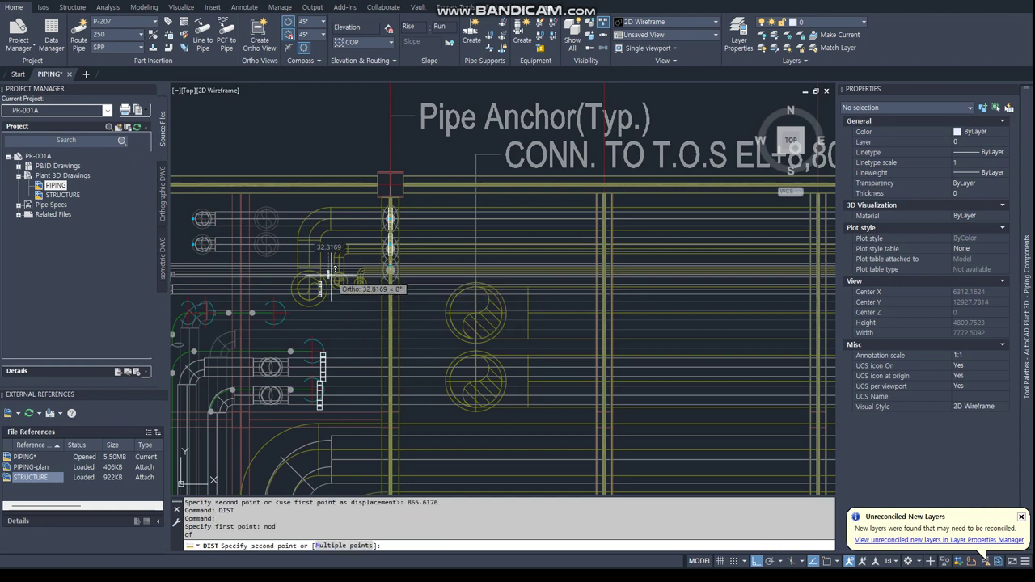
pyautogui.write('per')
pyautogui.press('Return')
pyautogui.click(367, 161)
pyautogui.scroll(5, 328, 276)
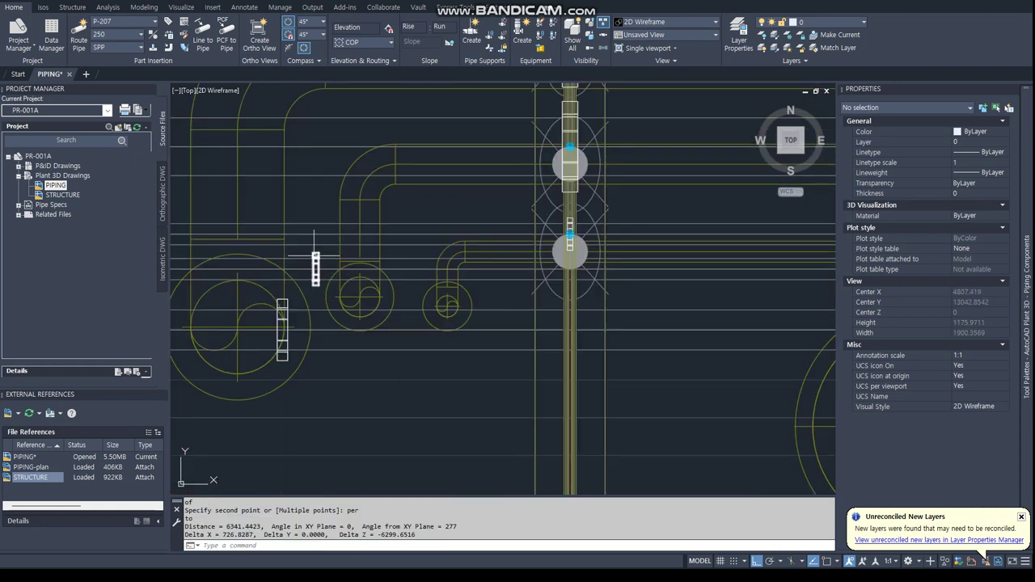
pyautogui.click(315, 267)
pyautogui.rightClick(315, 267)
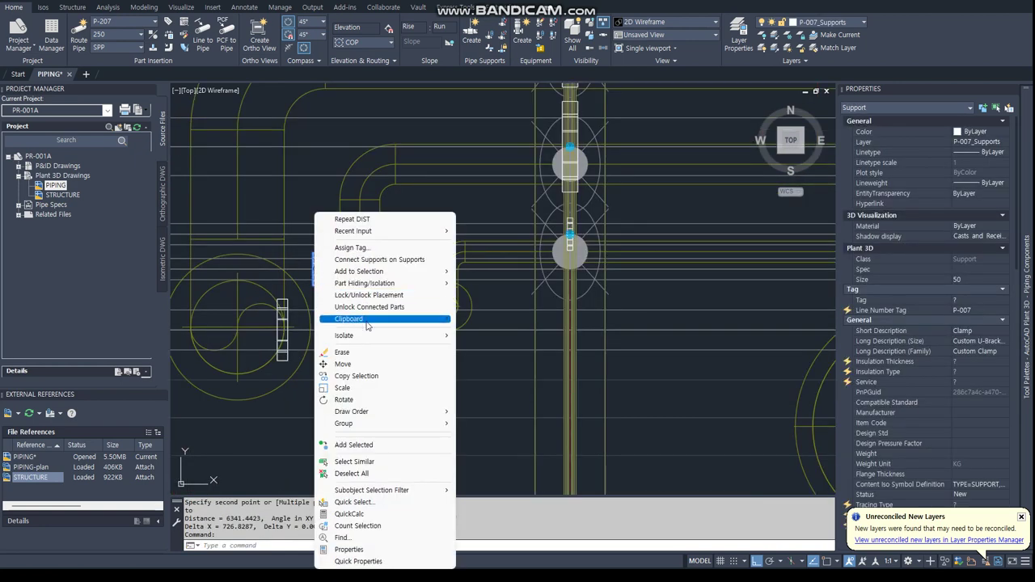
pyautogui.click(343, 365)
pyautogui.click(307, 405)
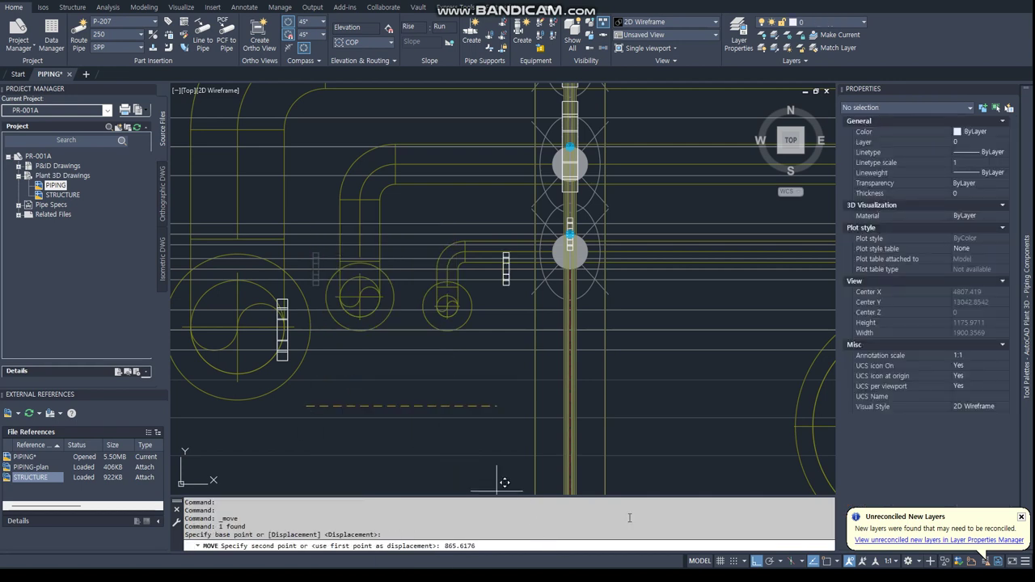
pyautogui.press('Return')
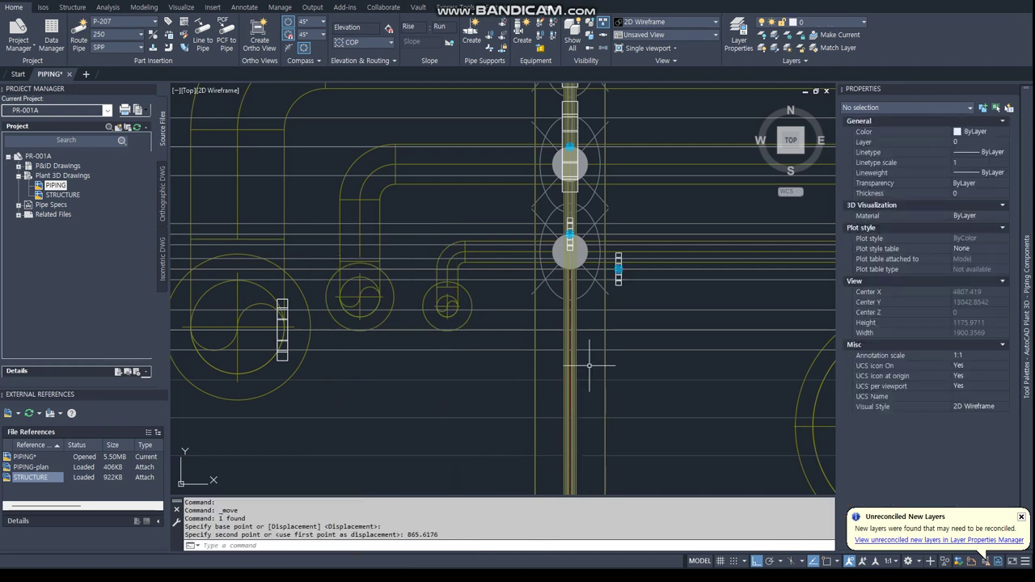
pyautogui.write('u')
pyautogui.press('Return')
# Start a new distance measurement from the fourth support's node
pyautogui.write('st nod')
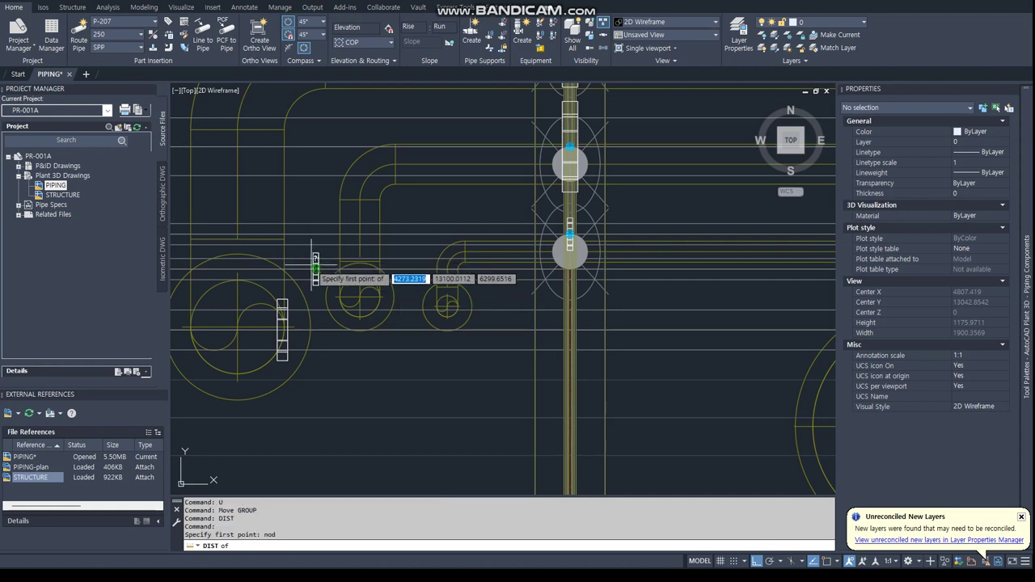
pyautogui.click(315, 280)
pyautogui.scroll(-2, 307, 290)
# Measure the fourth support's perpendicular offset to the beam and move it by 726.8287
pyautogui.write('per')
pyautogui.click(380, 111)
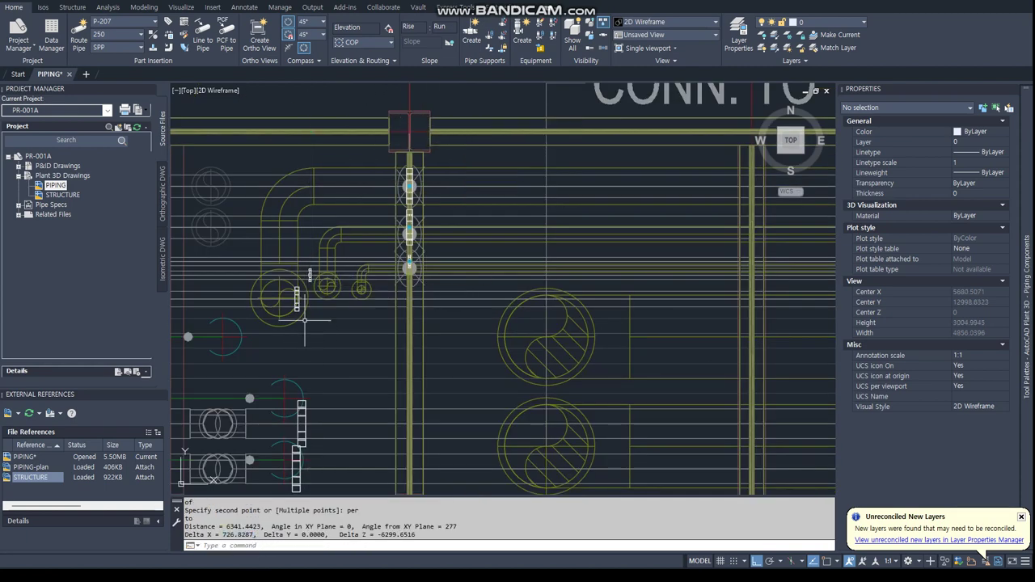
pyautogui.click(309, 275)
pyautogui.rightClick(304, 289)
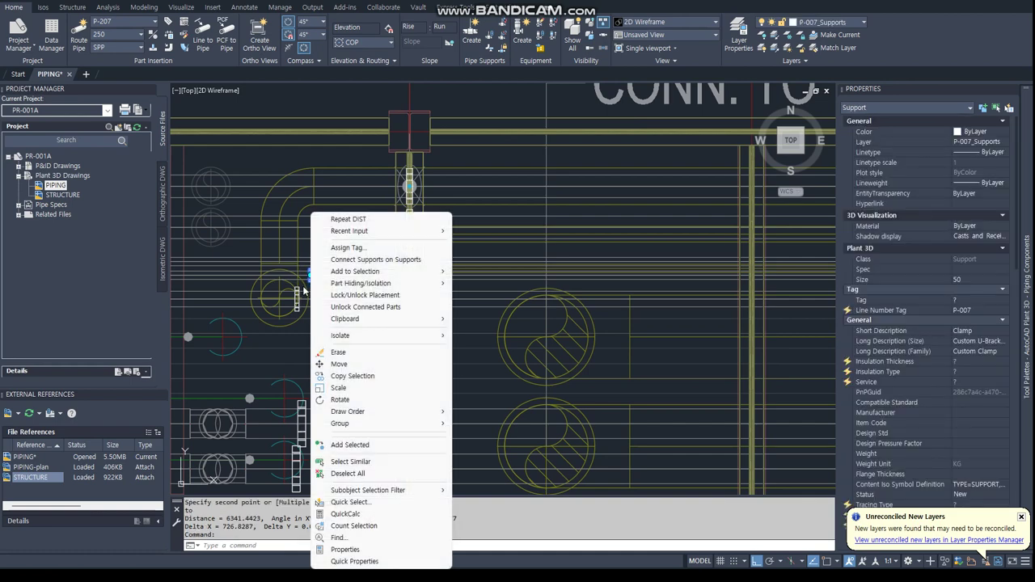
pyautogui.click(339, 365)
pyautogui.click(299, 354)
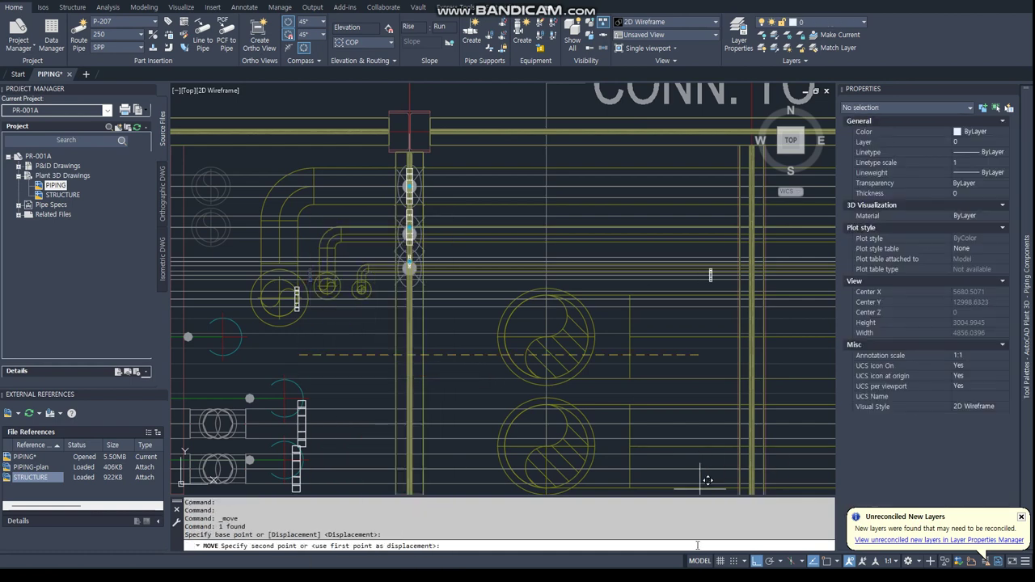
pyautogui.press('Return')
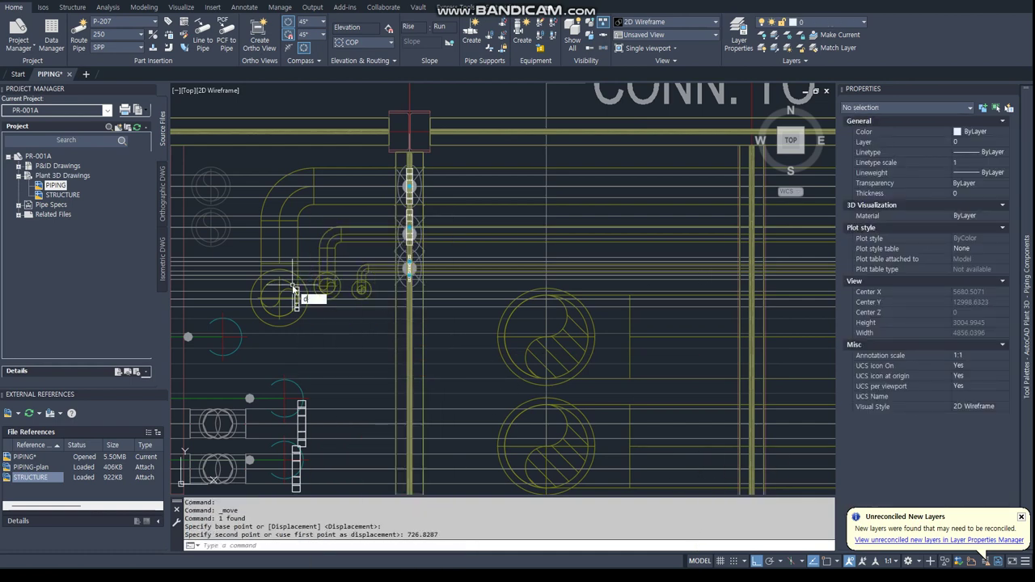
# Measure the next support's offset and move it down by 822.2960
pyautogui.write('i')
pyautogui.press('Return')
pyautogui.write('nod')
pyautogui.press('Return')
pyautogui.click(296, 299)
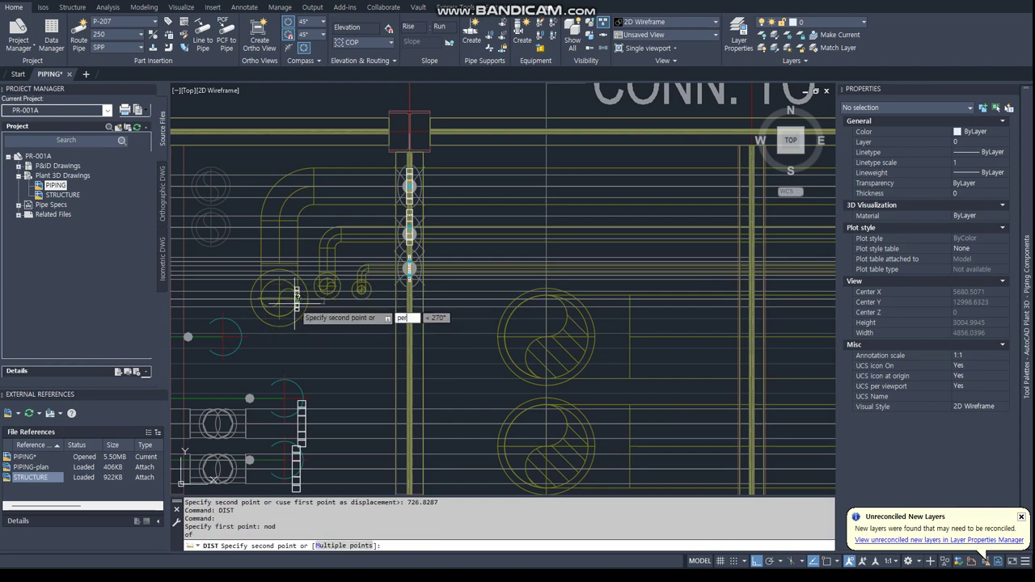
pyautogui.press('Return')
pyautogui.click(305, 304)
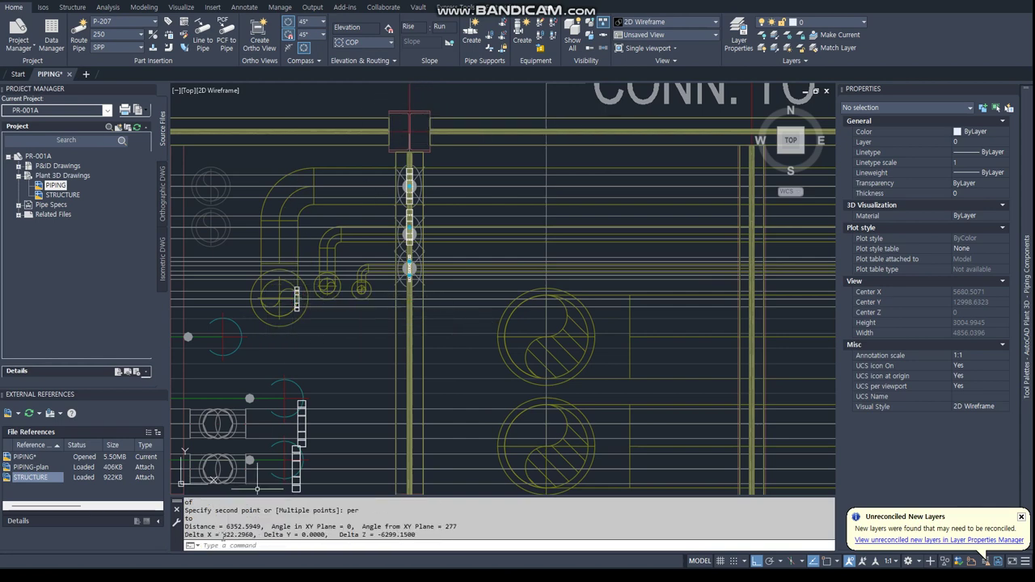
pyautogui.click(297, 297)
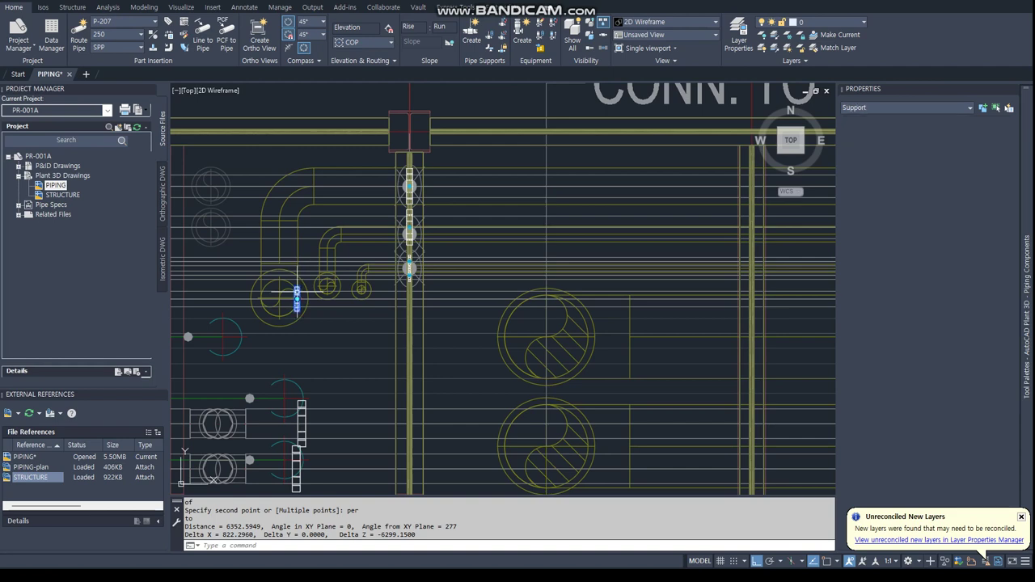
pyautogui.rightClick(296, 296)
pyautogui.click(329, 366)
pyautogui.click(257, 354)
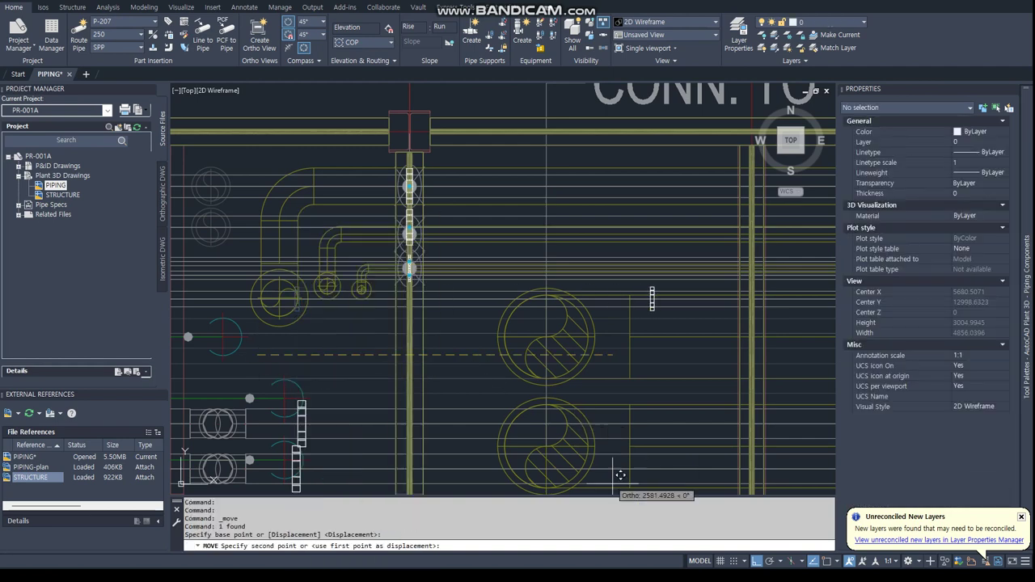
pyautogui.press('Return')
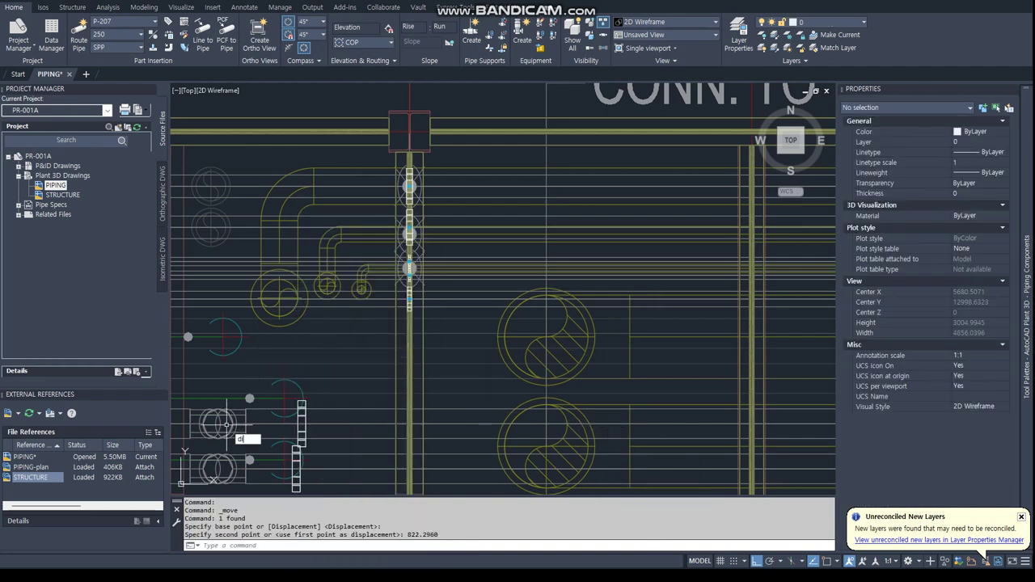
# Measure the perpendicular distance from the next support's node to the rack beam
pyautogui.press('Return')
pyautogui.write('nod')
pyautogui.press('Return')
pyautogui.click(301, 401)
pyautogui.write('per')
pyautogui.press('Return')
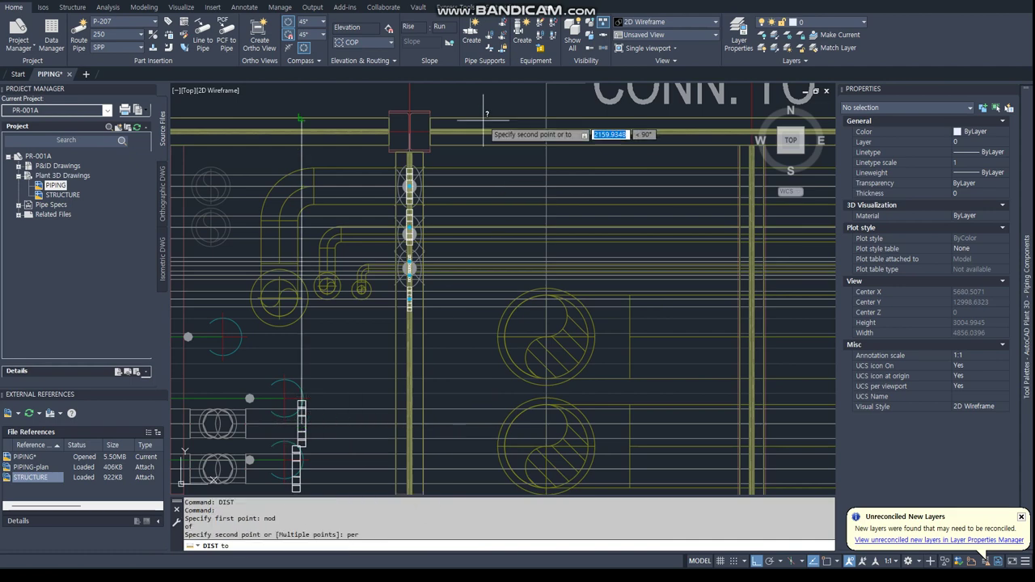
pyautogui.click(412, 113)
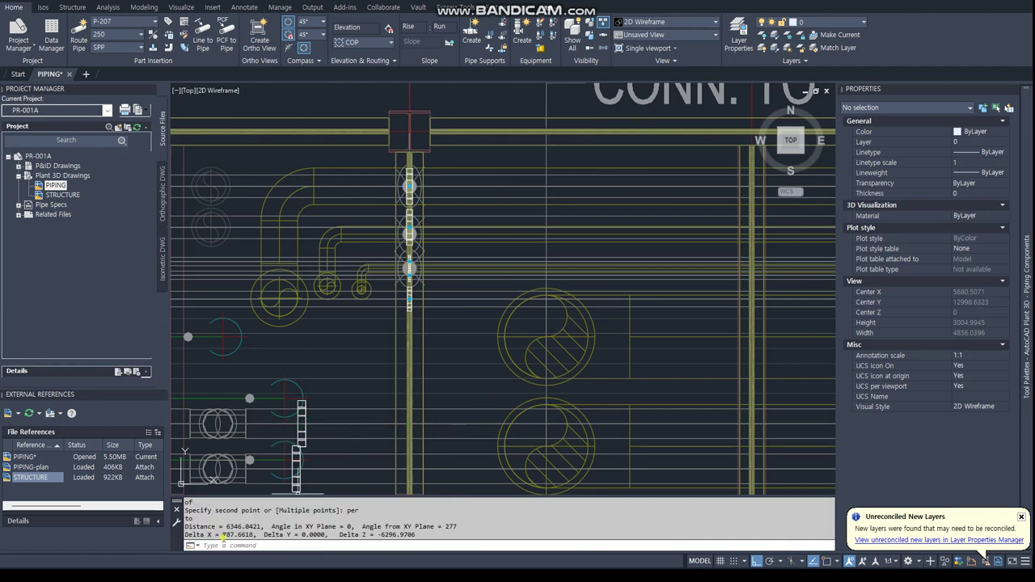
# Re-measure that support's offset and move it down by 787.6618
pyautogui.write('i')
pyautogui.press('Return')
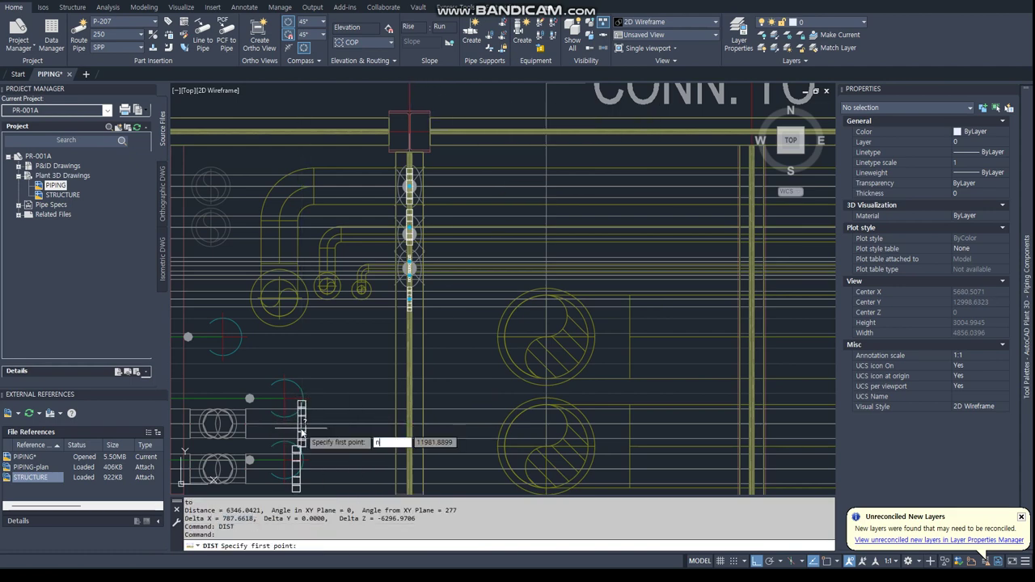
pyautogui.write('nod')
pyautogui.press('Return')
pyautogui.click(301, 403)
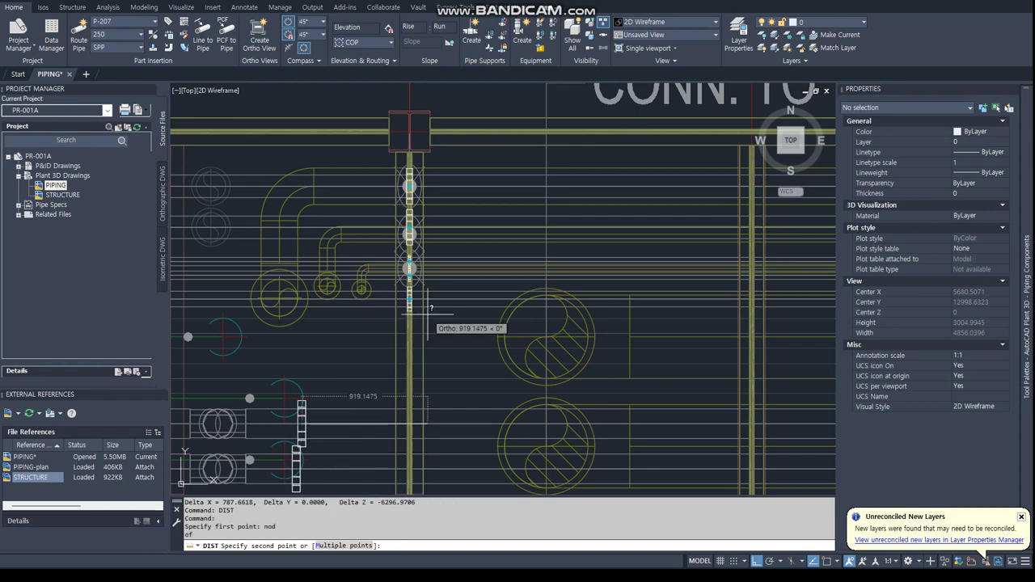
pyautogui.write('per')
pyautogui.press('Return')
pyautogui.click(412, 114)
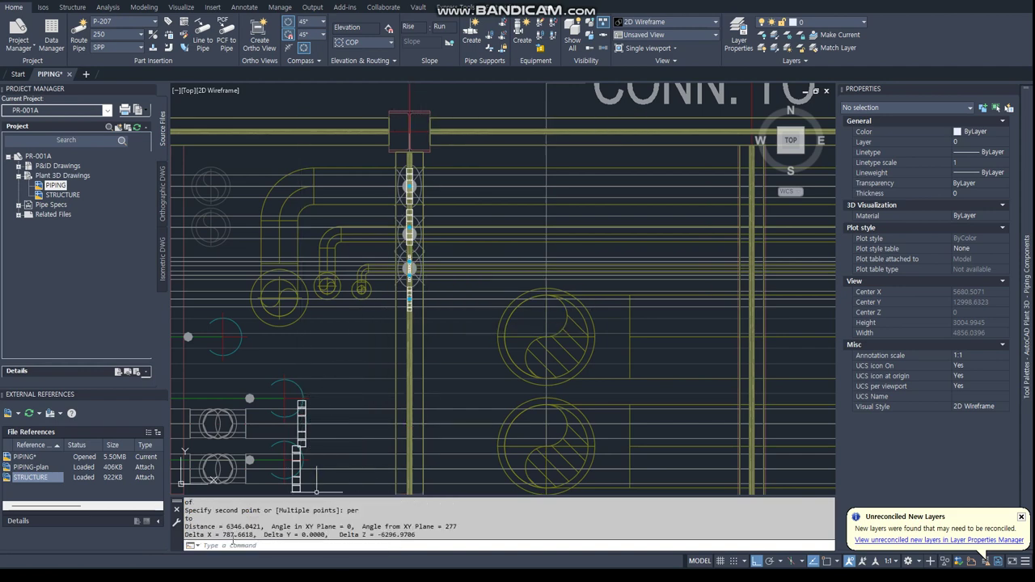
pyautogui.click(302, 420)
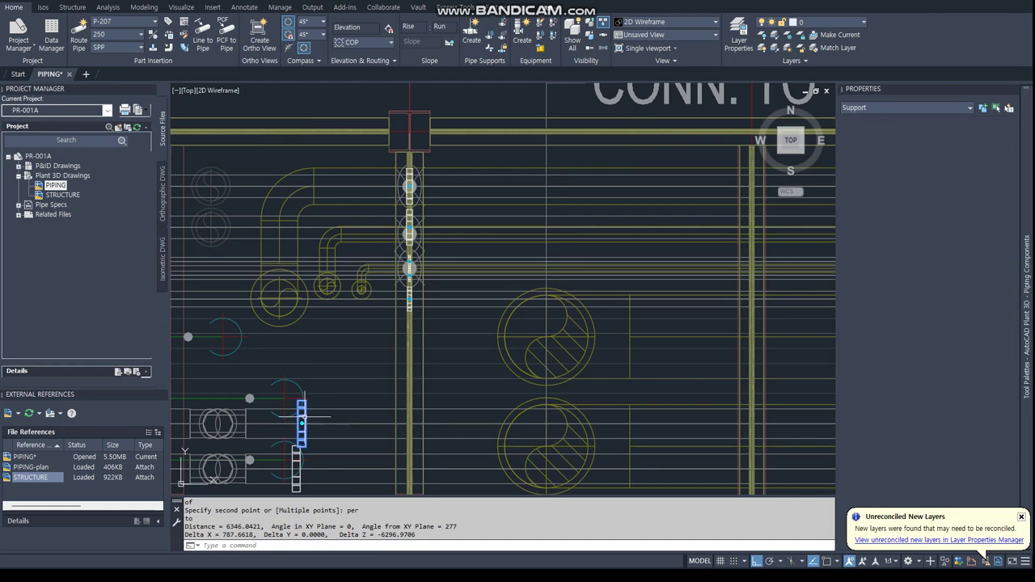
pyautogui.rightClick(305, 417)
pyautogui.click(330, 214)
pyautogui.click(275, 351)
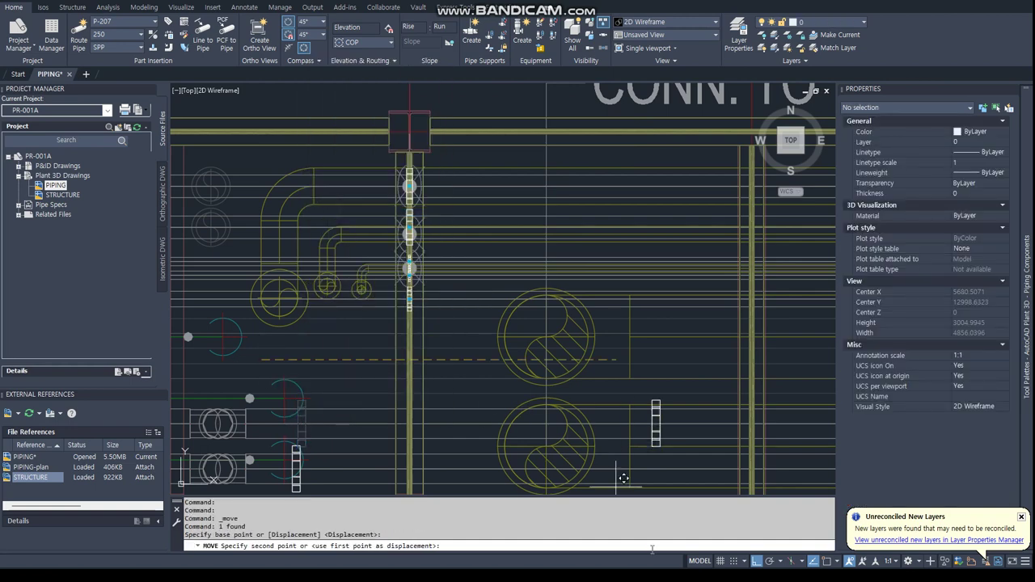
pyautogui.press('Return')
# Pan to the last support and measure its perpendicular distance to the rack beam
pyautogui.write('dist')
pyautogui.press('Return')
pyautogui.moveTo(441, 440); pyautogui.dragTo(404, 226, button='middle')
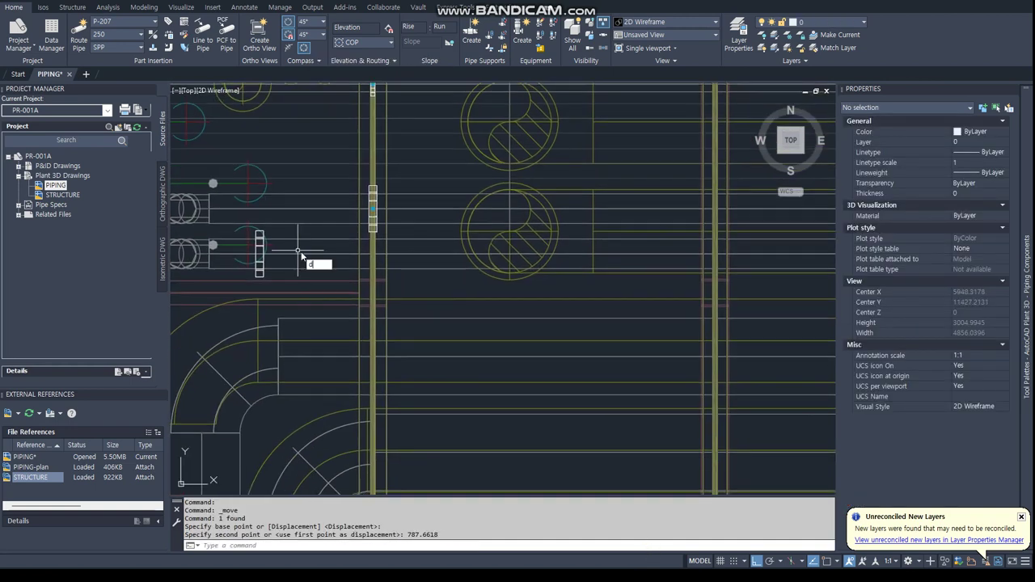
pyautogui.write('nod')
pyautogui.press('Return')
pyautogui.click(259, 275)
pyautogui.write('per')
pyautogui.press('Return')
pyautogui.scroll(-3, 267, 279)
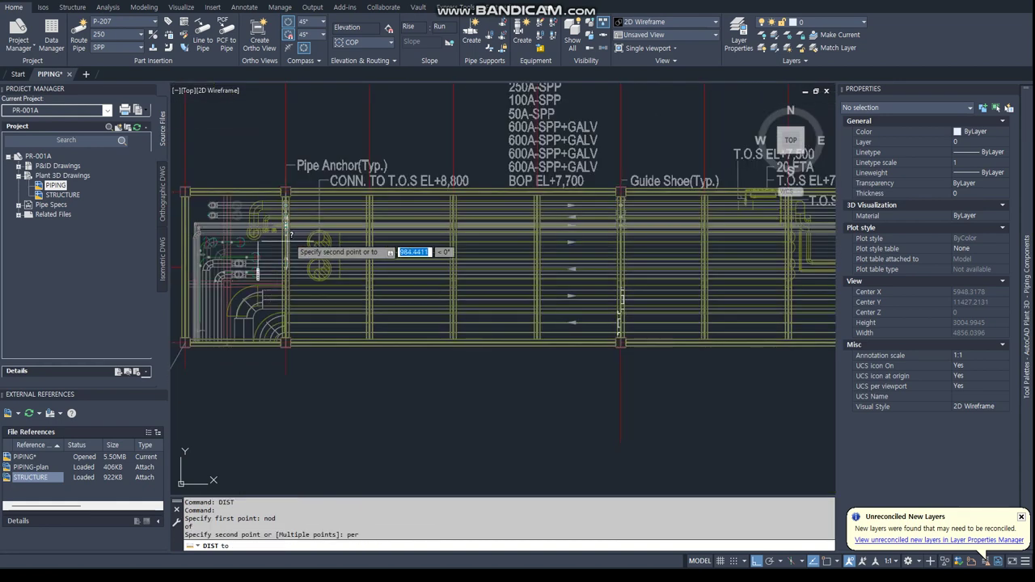
pyautogui.click(291, 127)
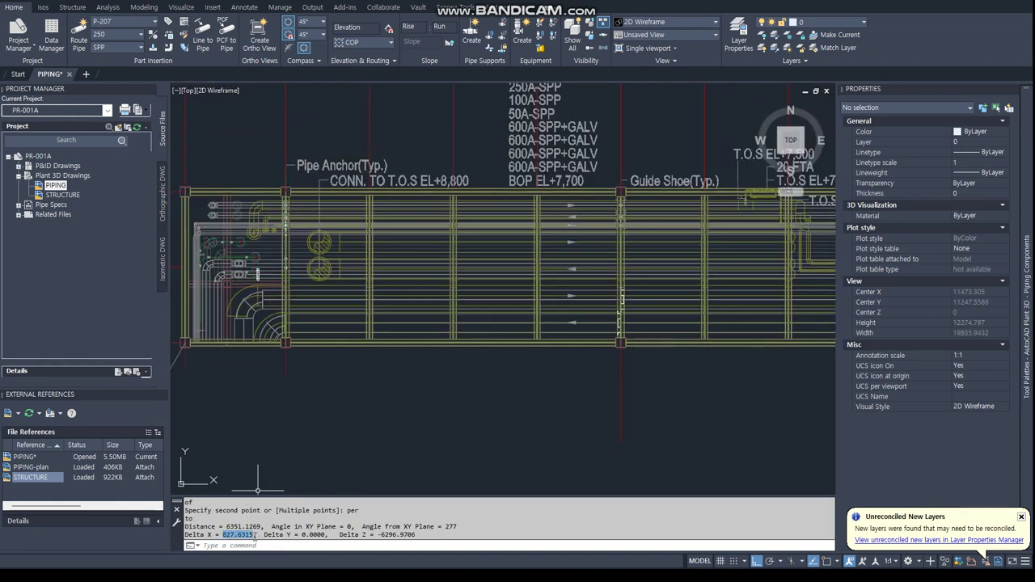
# Move the last support down by 827.6315 and select the moved clamp
pyautogui.scroll(4, 257, 271)
pyautogui.click(256, 266)
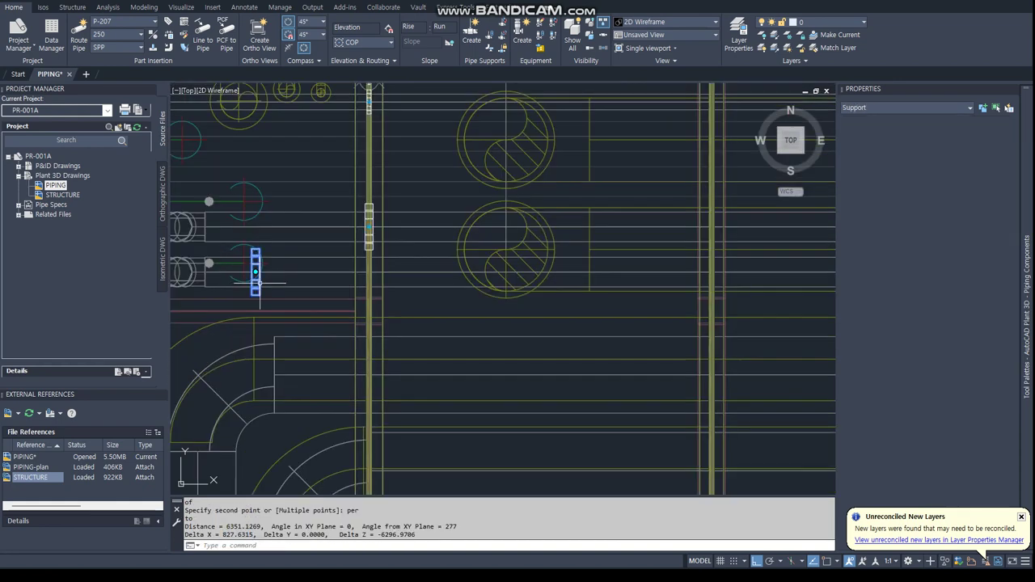
pyautogui.rightClick(259, 267)
pyautogui.click(288, 364)
pyautogui.click(289, 365)
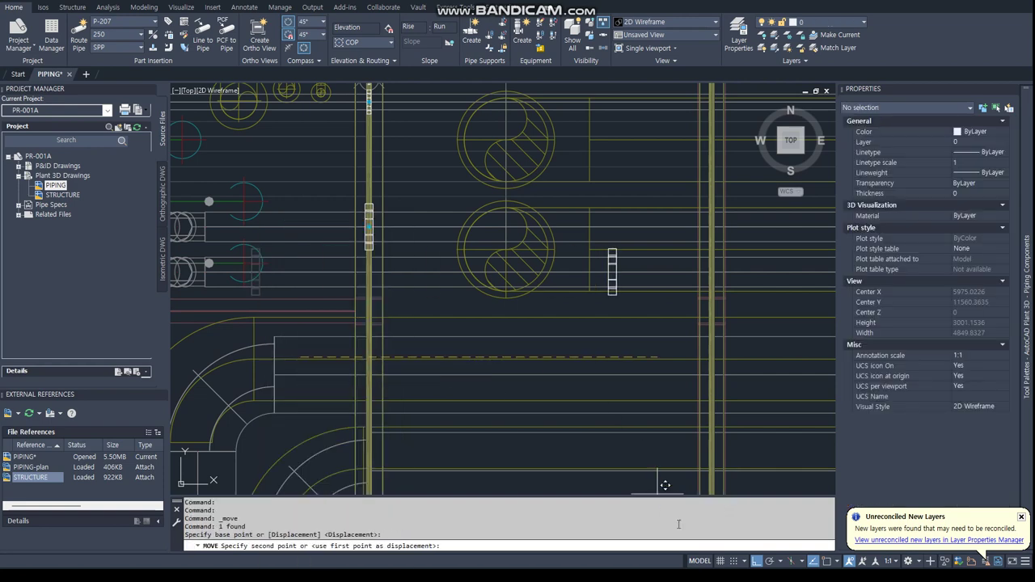
pyautogui.write('827.6315')
pyautogui.press('Return')
pyautogui.scroll(4, 372, 267)
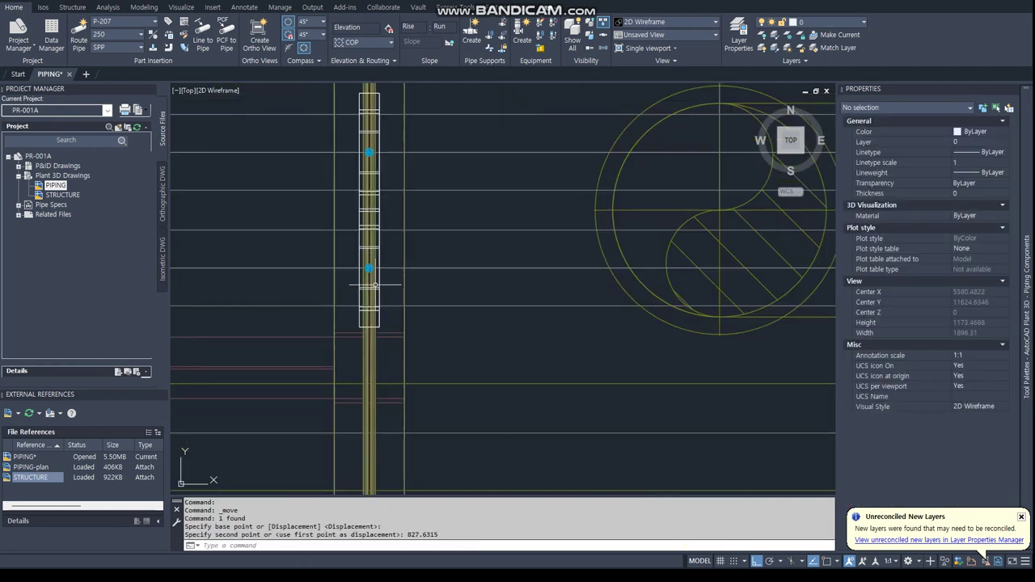
pyautogui.click(372, 263)
# Connect the first two clamp supports to their adjacent rack pipes with Connect Component to Adjacent
pyautogui.rightClick(382, 213)
pyautogui.click(415, 307)
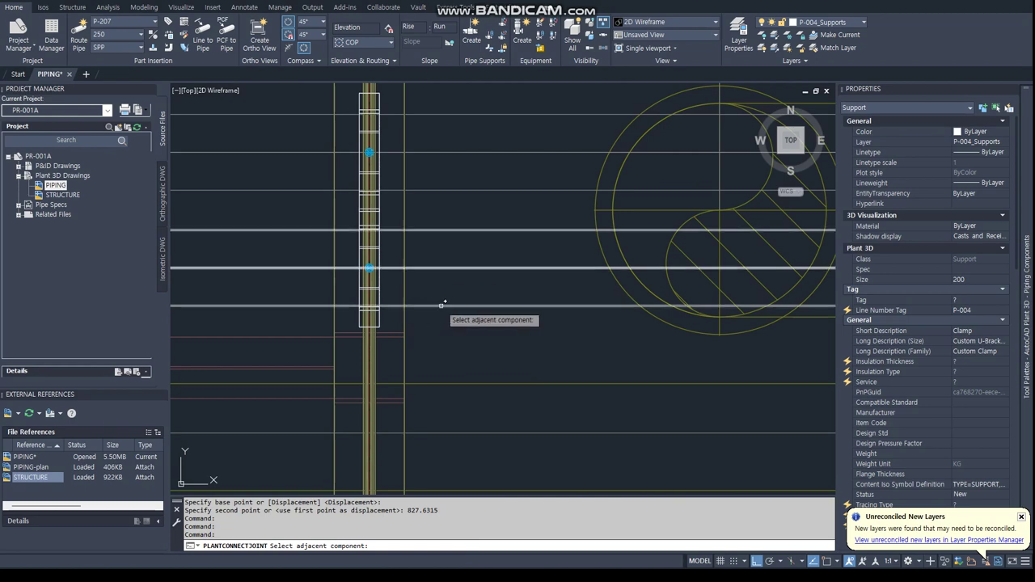
pyautogui.click(368, 152)
pyautogui.rightClick(381, 174)
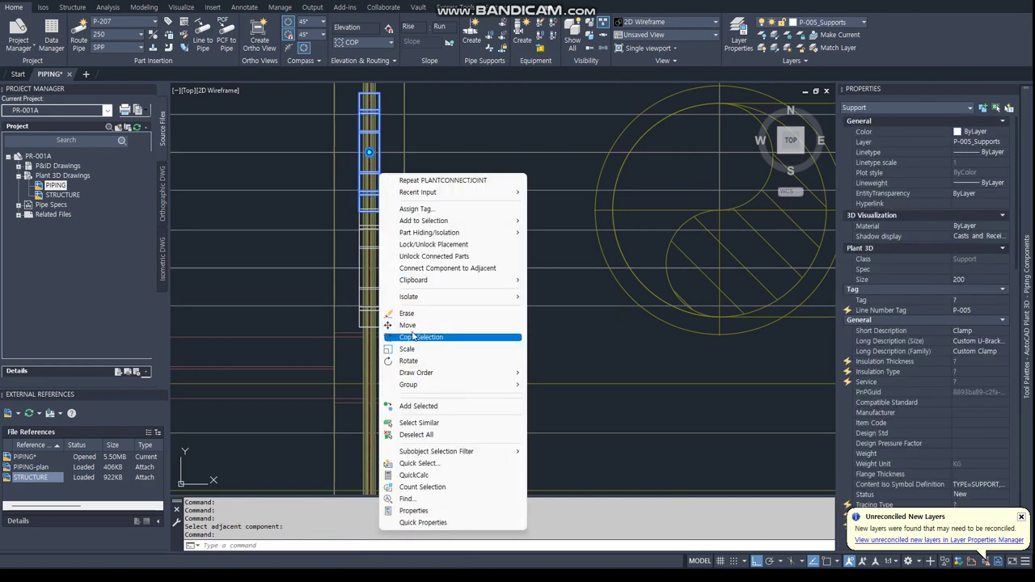
pyautogui.click(446, 268)
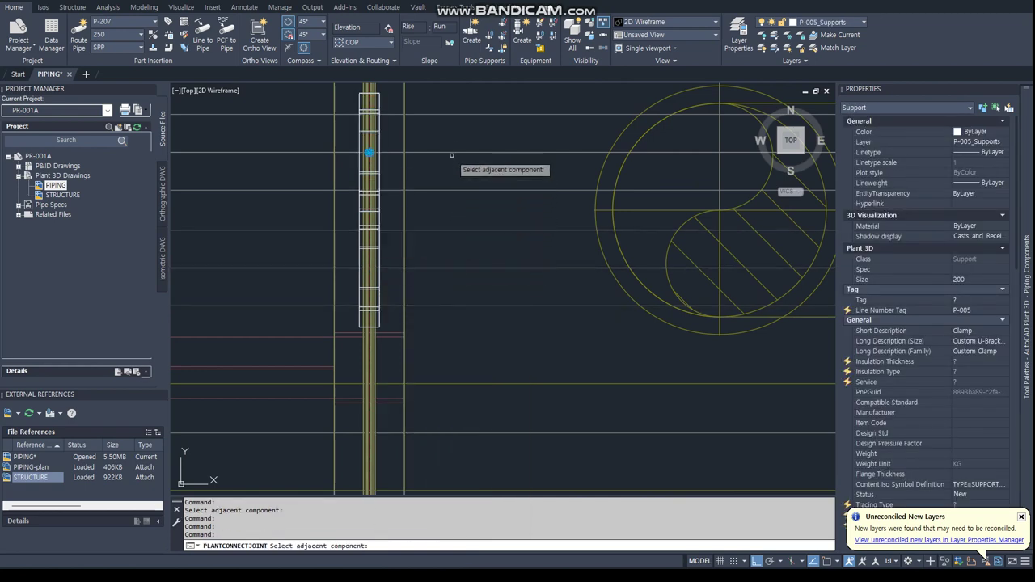
pyautogui.press('Escape')
# Connect two more clamp supports on the other rack pipes to their neighbouring pipes
pyautogui.moveTo(417, 447)
pyautogui.mouseDown(button='middle')
pyautogui.moveTo(462, 439)
pyautogui.moveTo(517, 489)
pyautogui.mouseUp(button='middle')
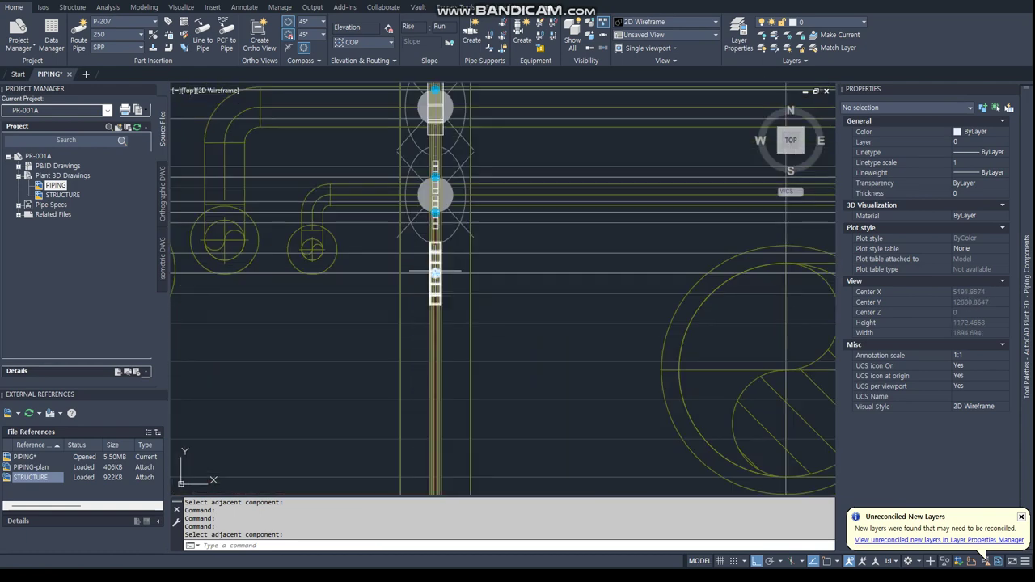
pyautogui.click(436, 285)
pyautogui.rightClick(436, 285)
pyautogui.click(502, 307)
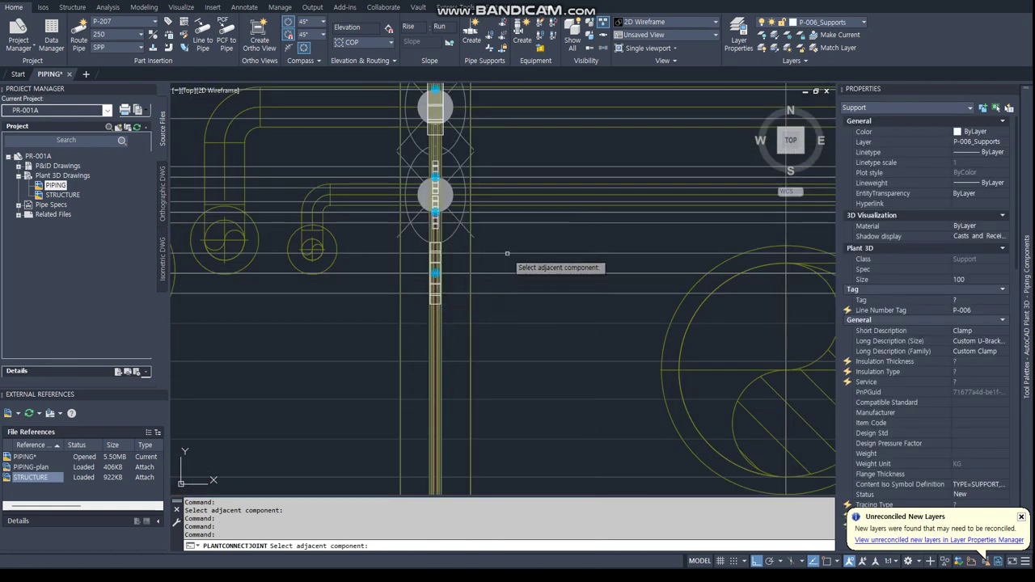
pyautogui.click(435, 215)
pyautogui.rightClick(436, 208)
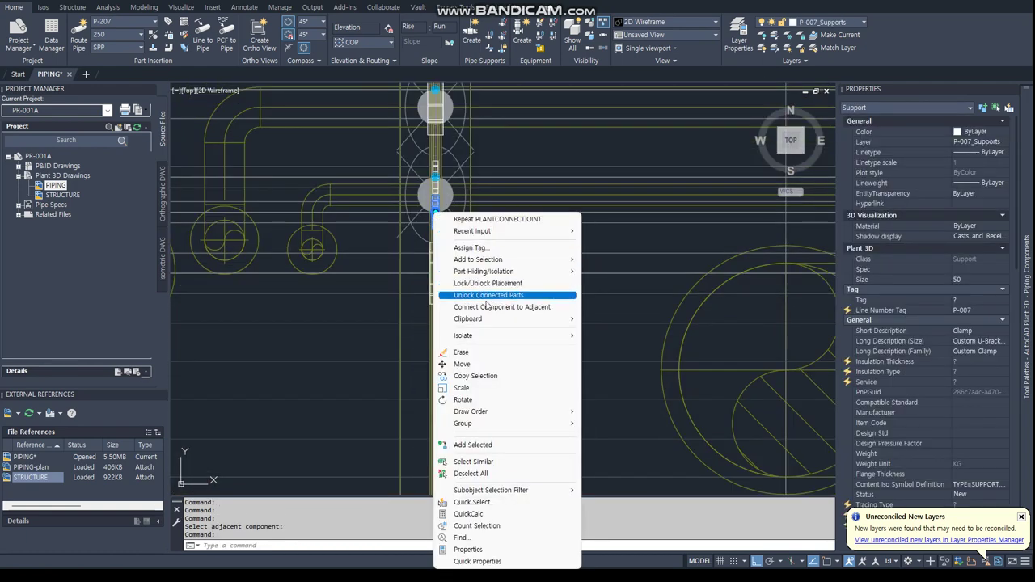
pyautogui.click(497, 307)
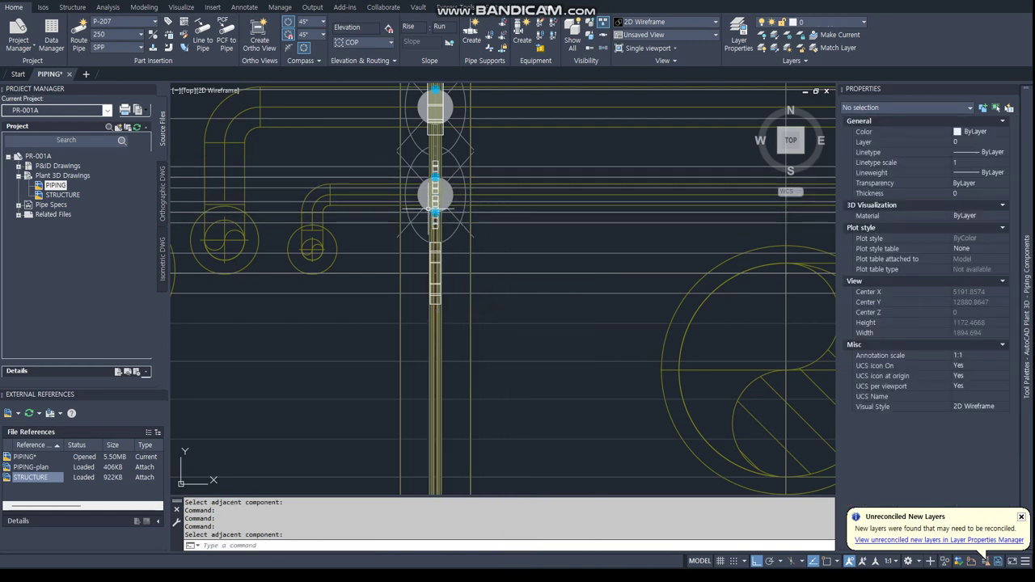
# Attach the next pair of clamp supports to their adjacent pipes
pyautogui.scroll(4, 429, 211)
pyautogui.click(443, 216)
pyautogui.rightClick(455, 215)
pyautogui.click(509, 307)
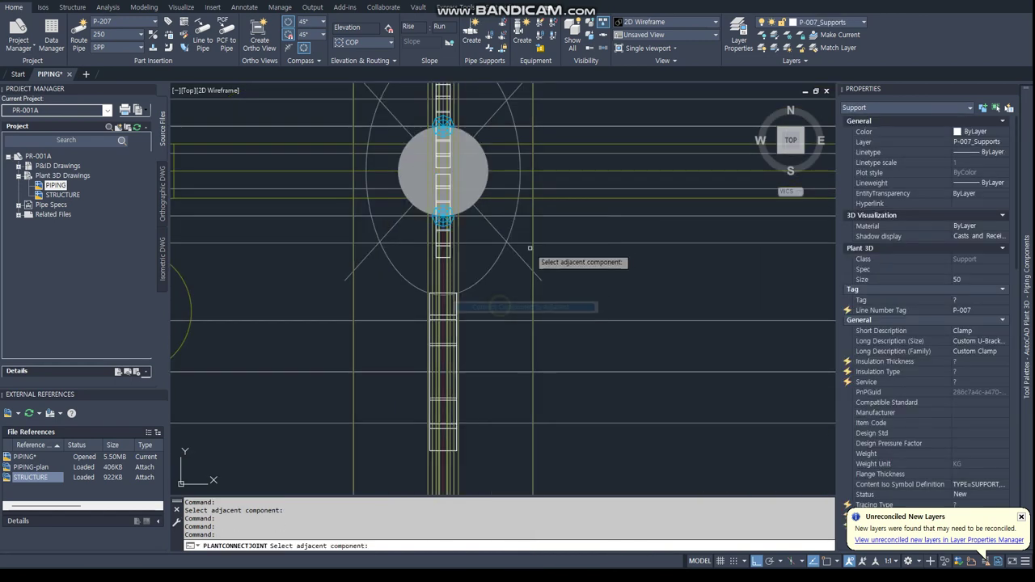
pyautogui.click(458, 145)
pyautogui.rightClick(451, 144)
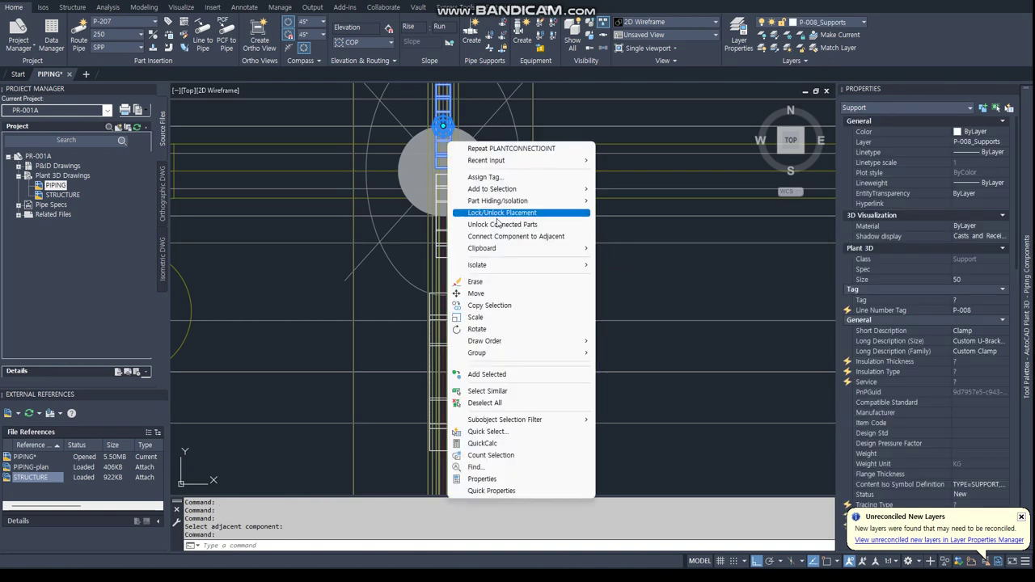
pyautogui.click(517, 235)
# Connect an upper clamp support to its adjacent pipe
pyautogui.scroll(-2, 497, 234)
pyautogui.moveTo(475, 431); pyautogui.dragTo(439, 342, button='middle')
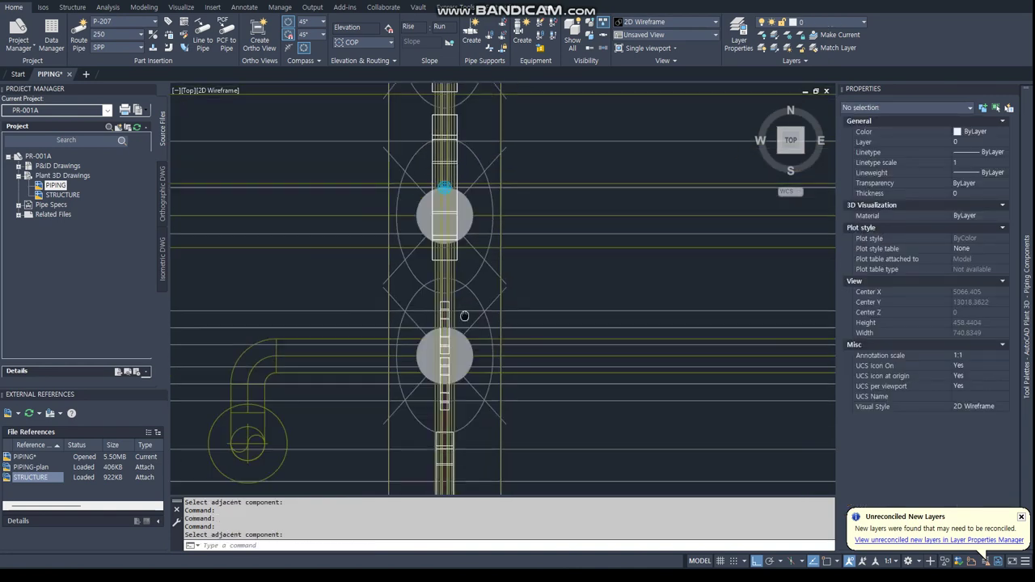
pyautogui.click(439, 342)
pyautogui.rightClick(440, 342)
pyautogui.click(485, 312)
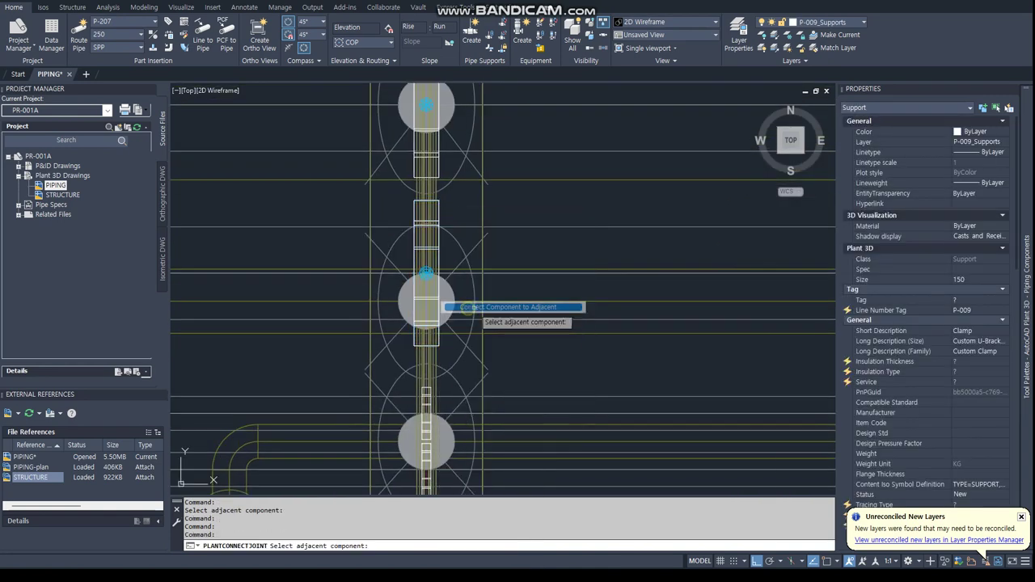
# Connect the last two clamp supports to their adjacent pipes after clearing a stray selection
pyautogui.moveTo(432, 204); pyautogui.dragTo(432, 345, button='middle')
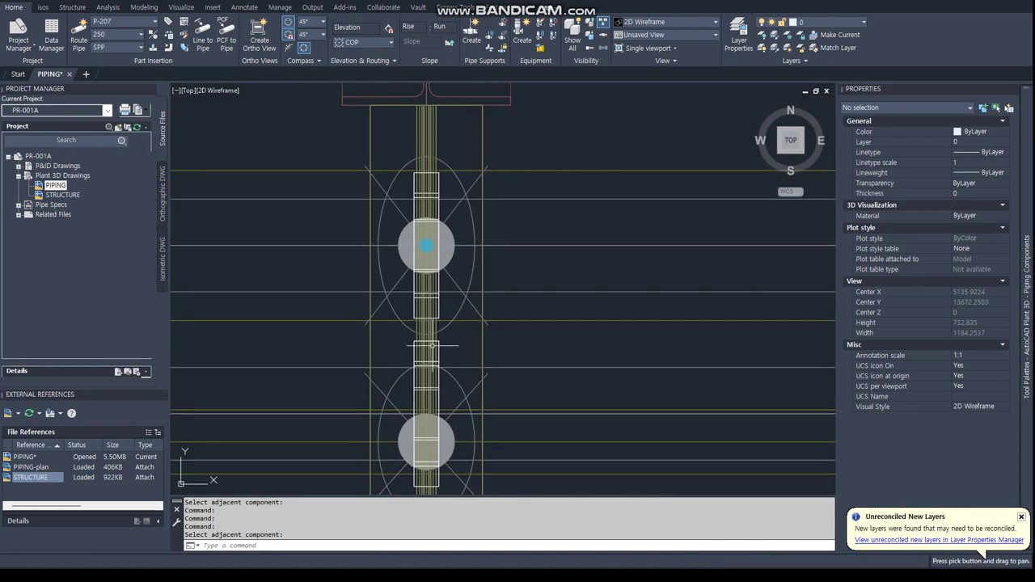
pyautogui.click(440, 300)
pyautogui.click(444, 304)
pyautogui.rightClick(443, 304)
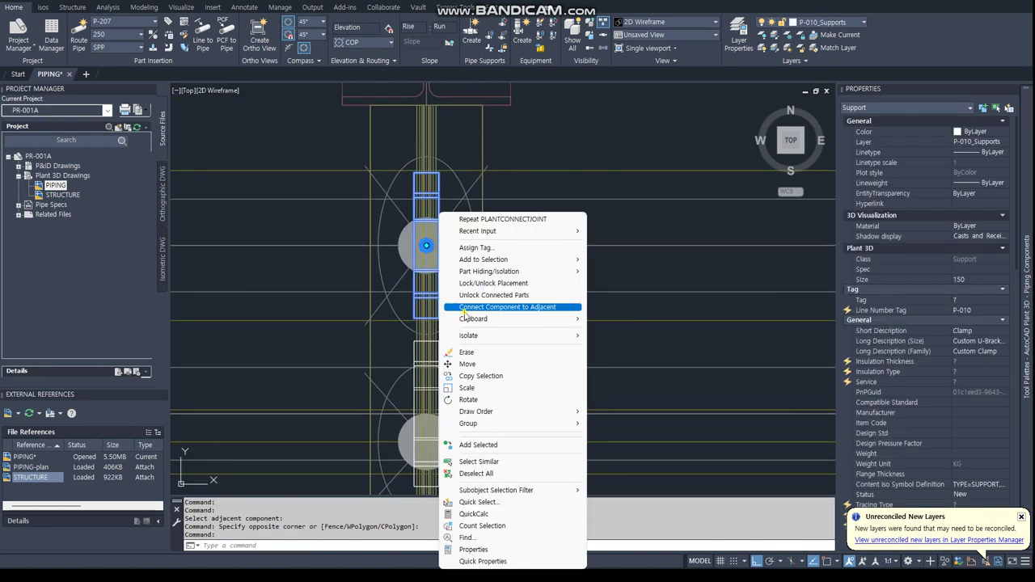
pyautogui.click(465, 308)
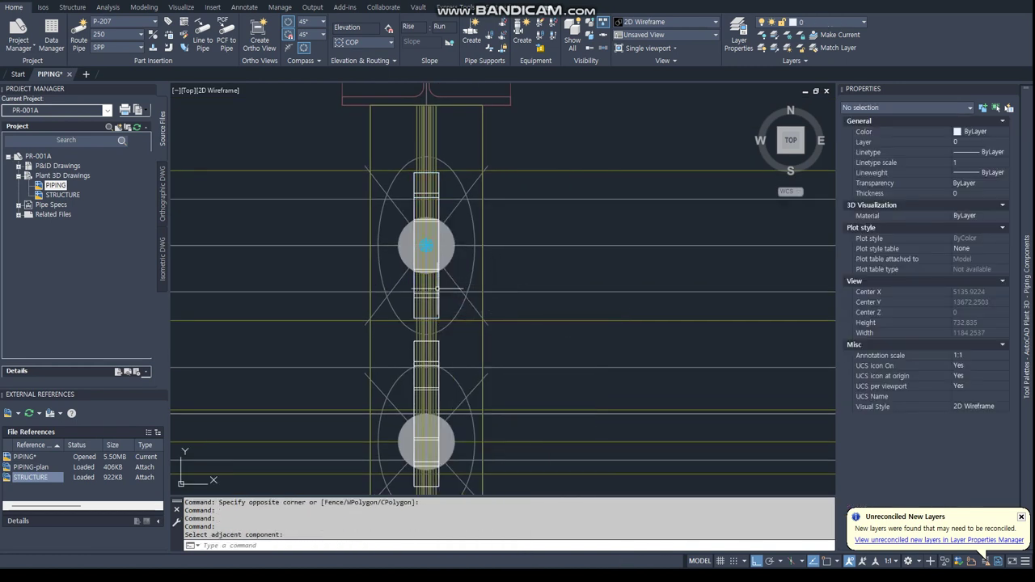
pyautogui.click(437, 288)
pyautogui.rightClick(438, 287)
pyautogui.click(464, 308)
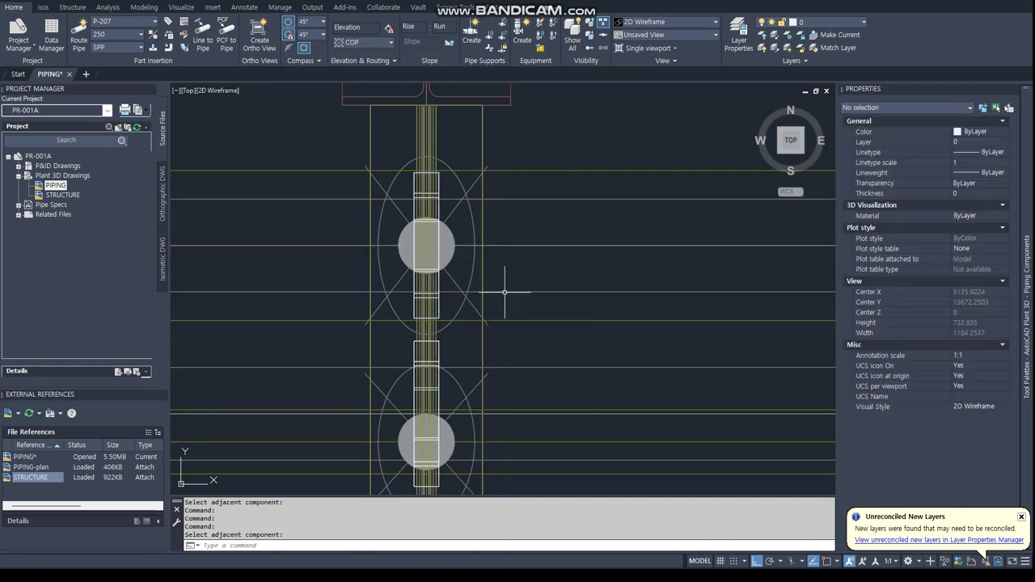
# Move the lower clamp support 50 units sideways
pyautogui.scroll(-3, 505, 292)
pyautogui.scroll(-2, 453, 275)
pyautogui.scroll(3, 380, 248)
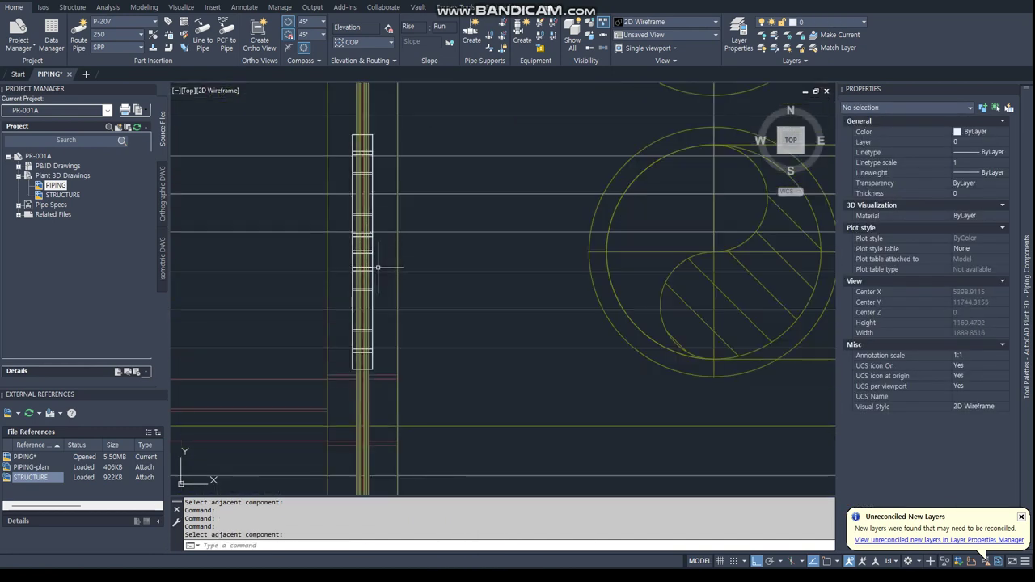
pyautogui.click(377, 267)
pyautogui.rightClick(374, 275)
pyautogui.click(407, 365)
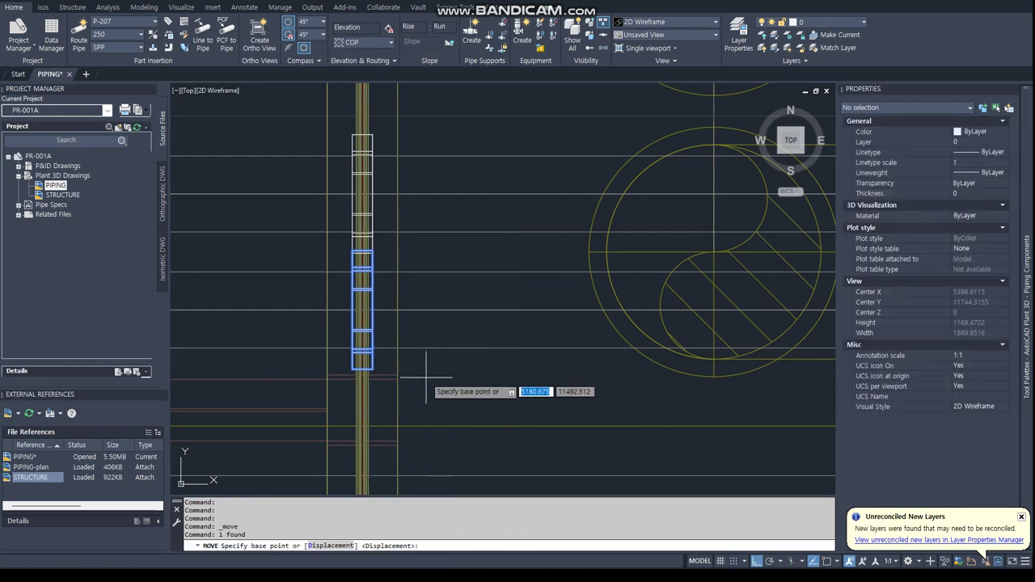
pyautogui.click(426, 366)
pyautogui.write('50')
pyautogui.press('Return')
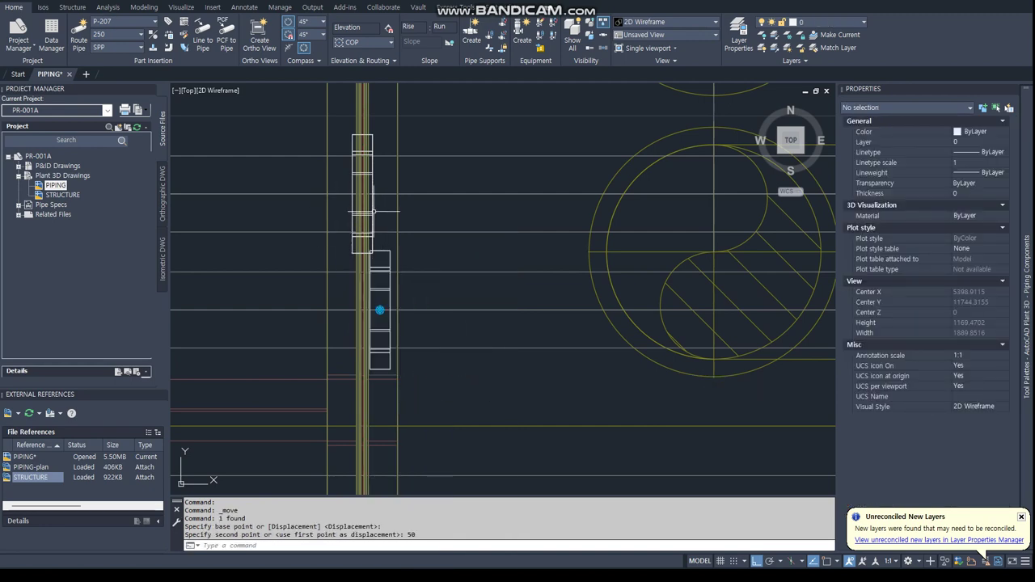
# Move the upper clamp support 50 units horizontally
pyautogui.click(362, 204)
pyautogui.rightClick(369, 211)
pyautogui.click(414, 365)
pyautogui.click(415, 365)
pyautogui.click(526, 360)
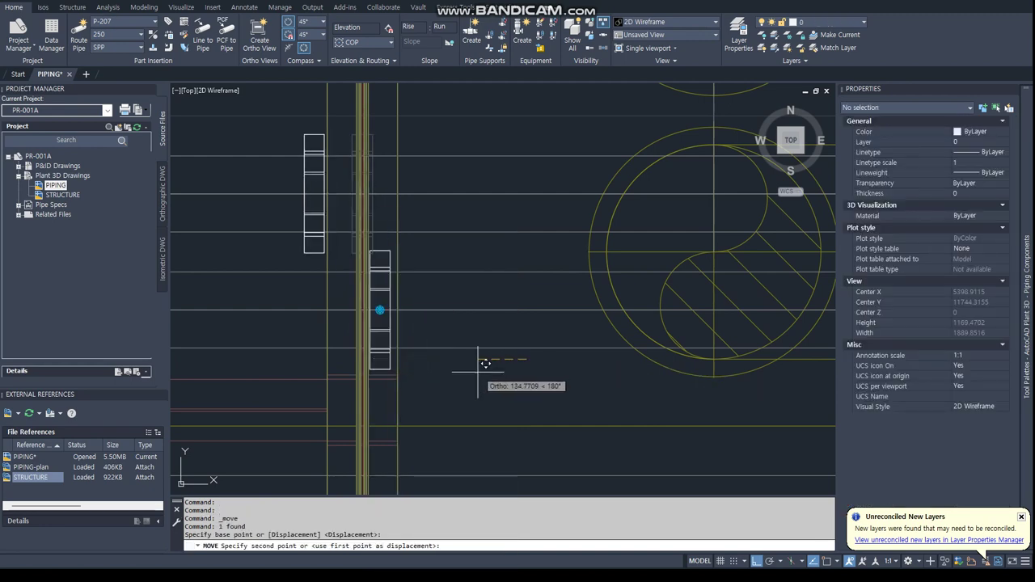
pyautogui.write('50')
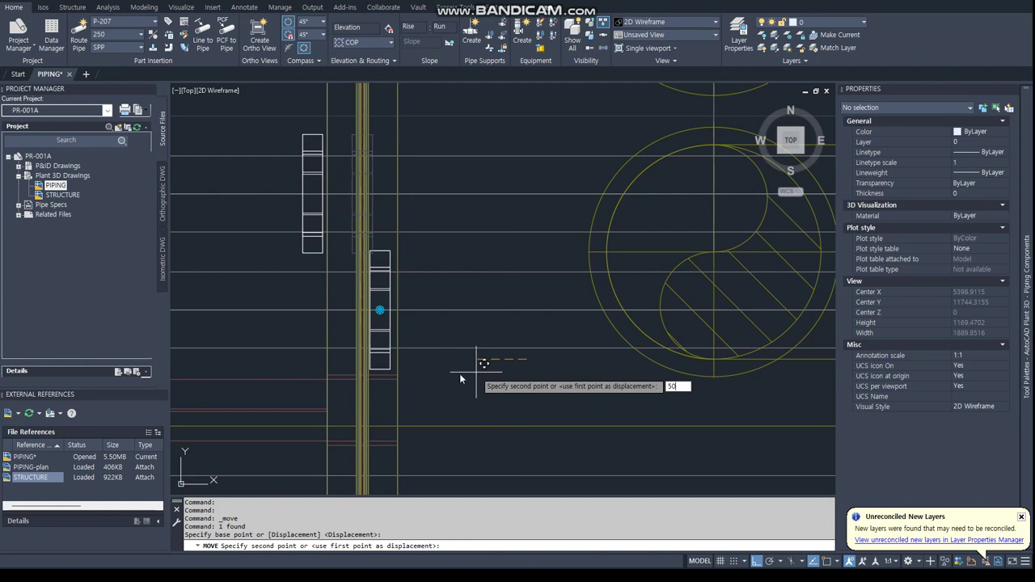
pyautogui.press('Return')
# Shift the two clamp supports on the next pipe 50 units each
pyautogui.scroll(-3, 353, 287)
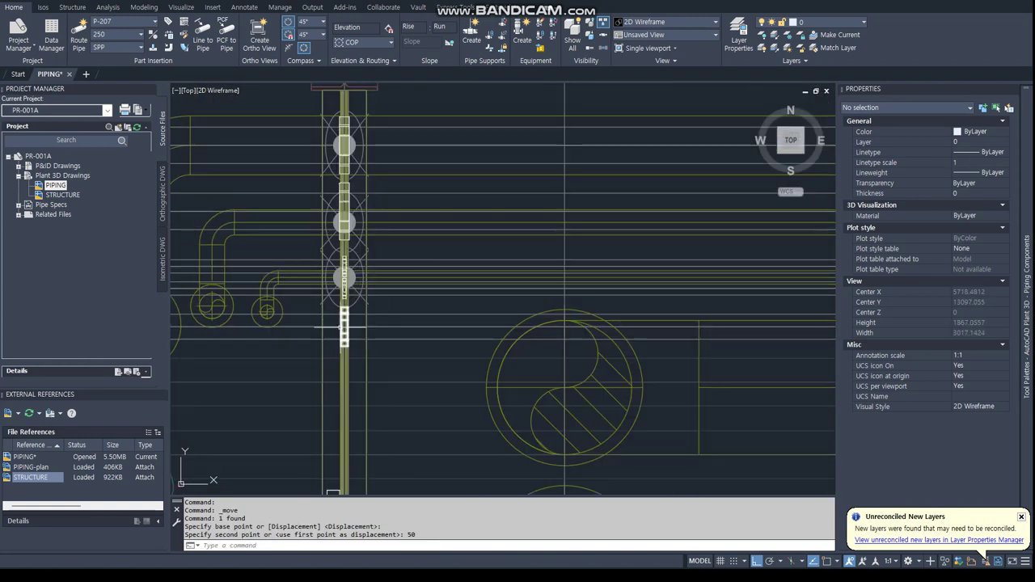
pyautogui.click(344, 327)
pyautogui.rightClick(345, 328)
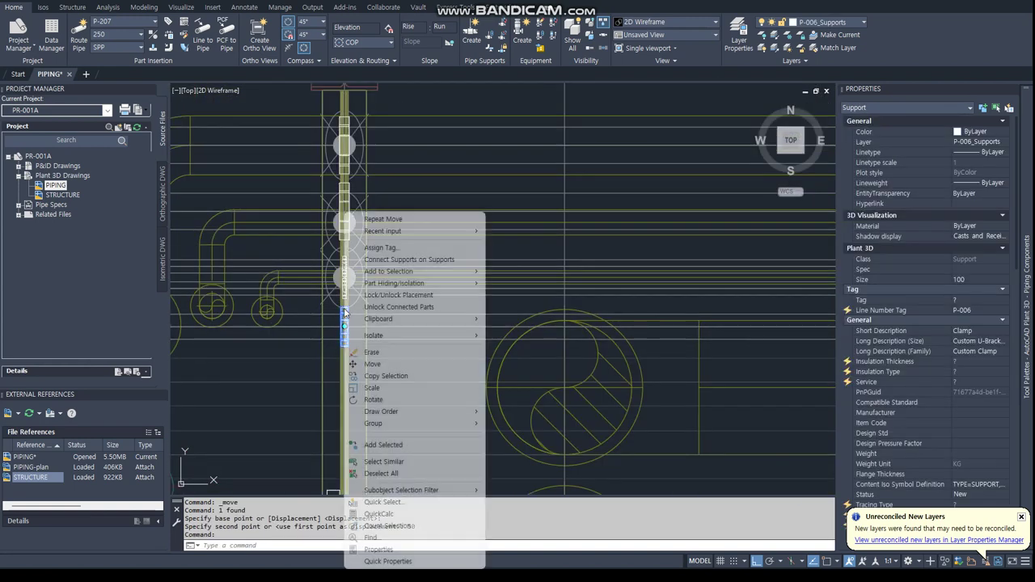
pyautogui.click(372, 364)
pyautogui.click(423, 359)
pyautogui.write('50')
pyautogui.press('Return')
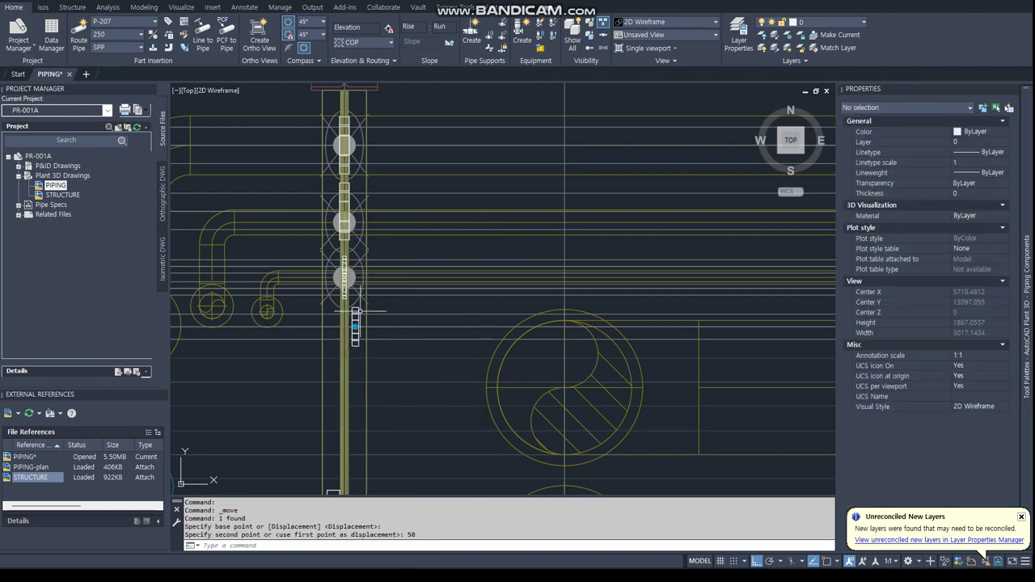
pyautogui.click(355, 315)
pyautogui.rightClick(346, 310)
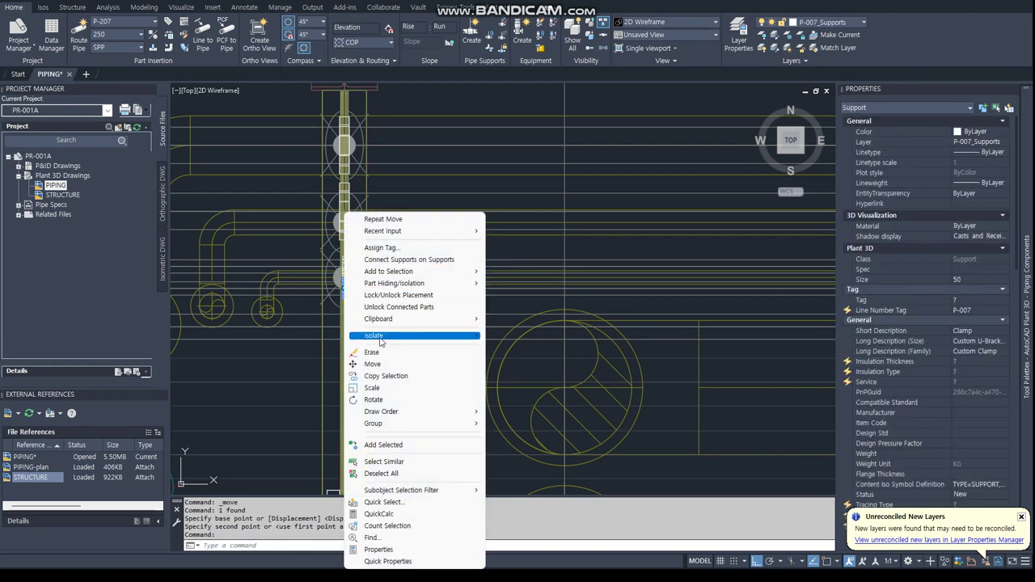
pyautogui.click(372, 363)
pyautogui.click(368, 315)
pyautogui.write('50')
pyautogui.press('Return')
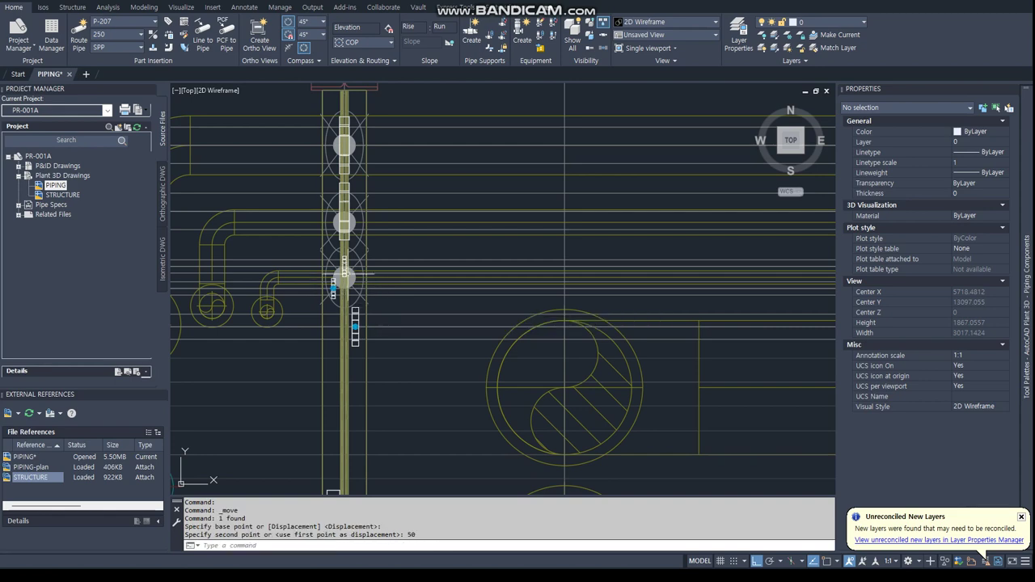
# Shift another clamp support and the one on the larger pipe 50 units each
pyautogui.click(346, 271)
pyautogui.rightClick(348, 265)
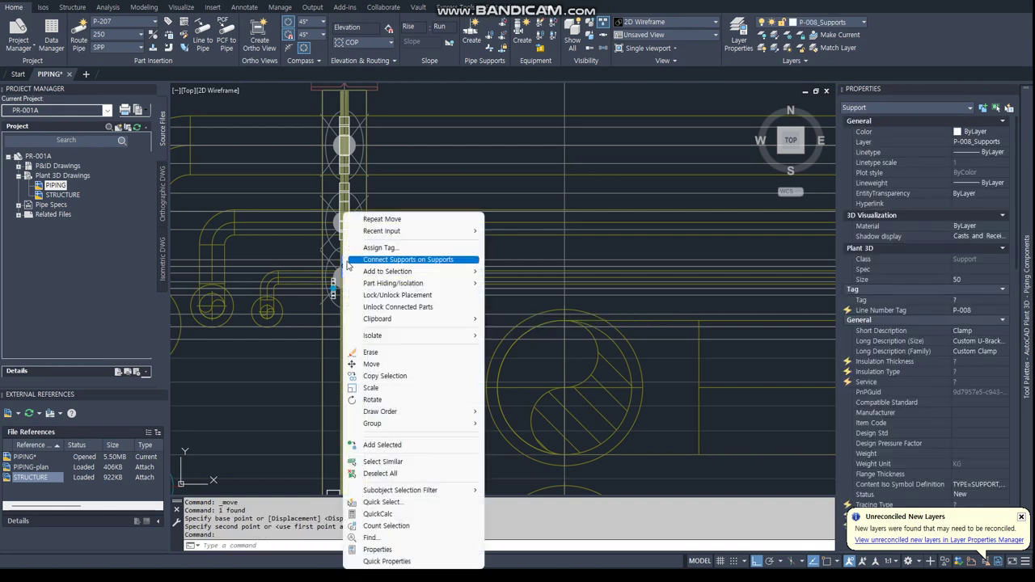
pyautogui.click(377, 366)
pyautogui.click(342, 282)
pyautogui.write('50')
pyautogui.press('Return')
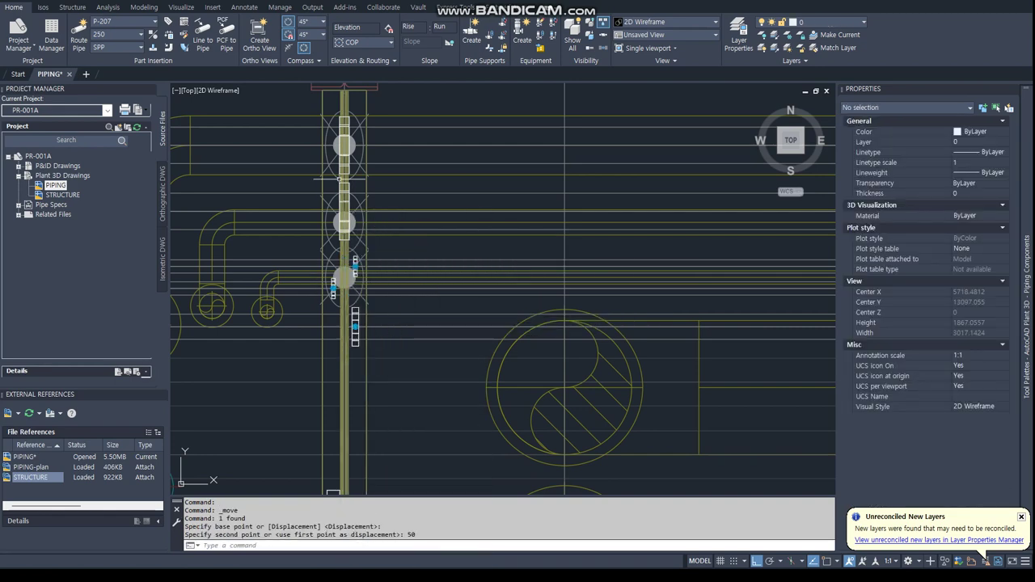
pyautogui.moveTo(340, 179); pyautogui.dragTo(355, 287, button='middle')
pyautogui.click(356, 291)
pyautogui.rightClick(357, 291)
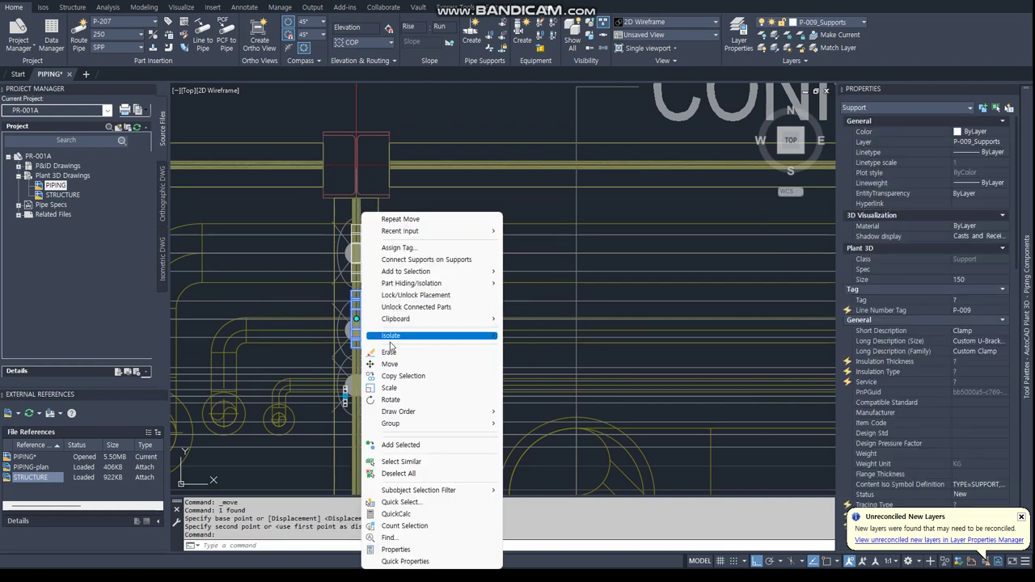
pyautogui.click(388, 368)
pyautogui.click(485, 306)
pyautogui.write('50')
pyautogui.press('Return')
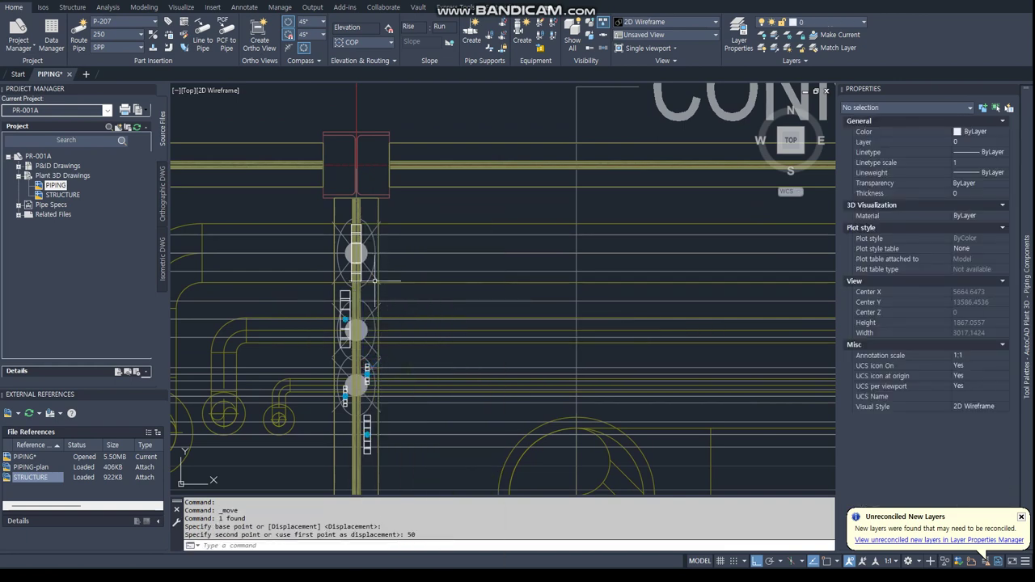
# Move the upper clamp support on the larger pipe 50 units sideways
pyautogui.click(359, 275)
pyautogui.rightClick(360, 276)
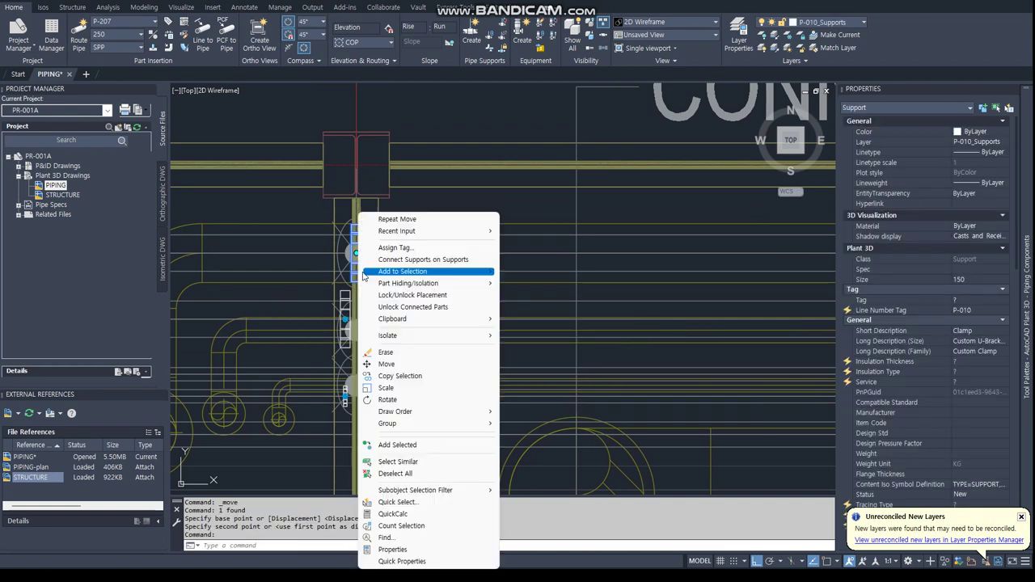
pyautogui.click(392, 365)
pyautogui.click(448, 325)
pyautogui.write('50')
pyautogui.press('Return')
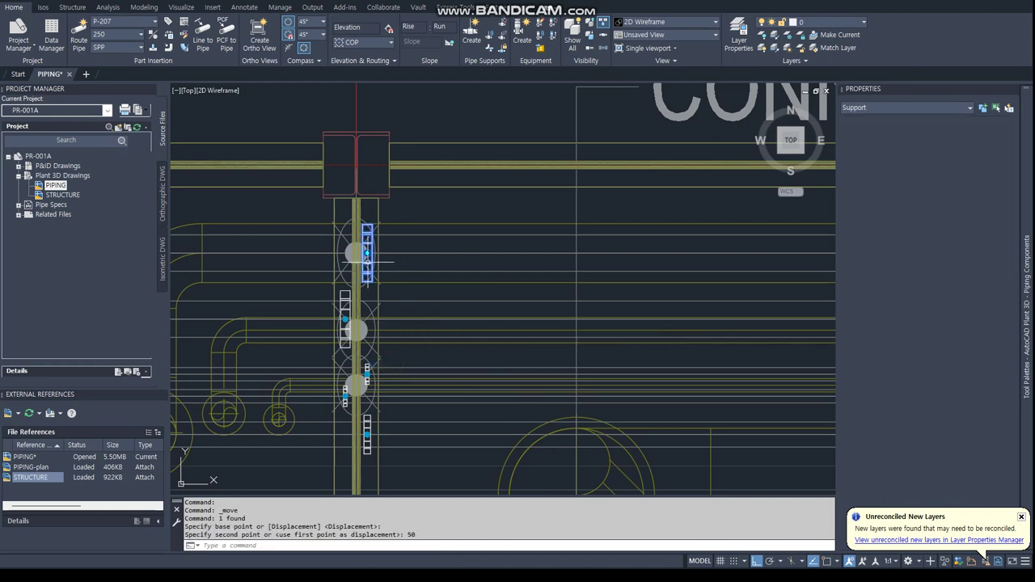
pyautogui.rightClick(366, 255)
# Reconnect a clamp support to its adjacent pipe after cancelling a failed connection attempt
pyautogui.click(404, 306)
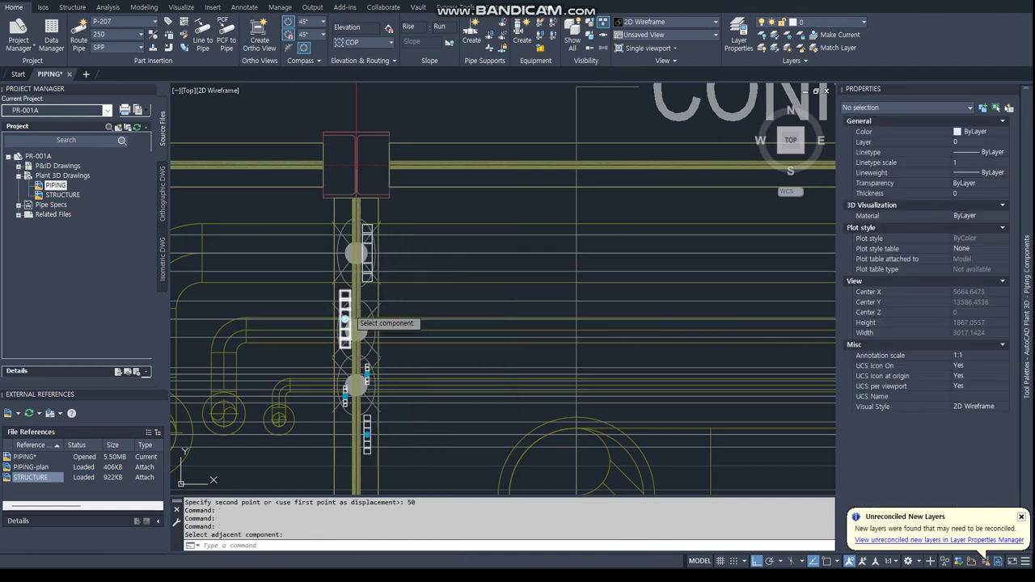
pyautogui.click(344, 320)
pyautogui.click(344, 320)
pyautogui.press('Escape')
pyautogui.press('Escape')
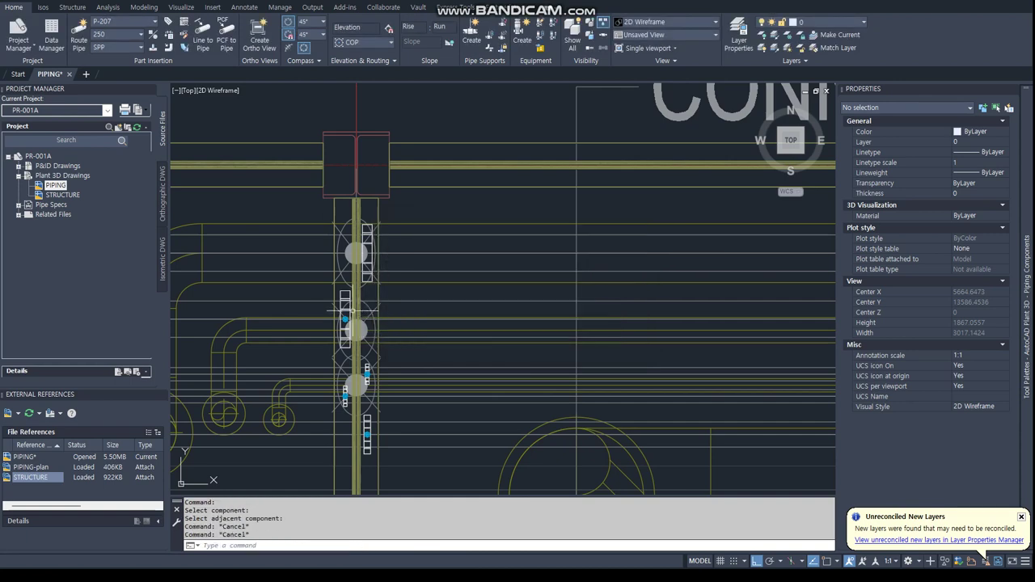
pyautogui.click(344, 311)
pyautogui.rightClick(346, 310)
pyautogui.click(401, 305)
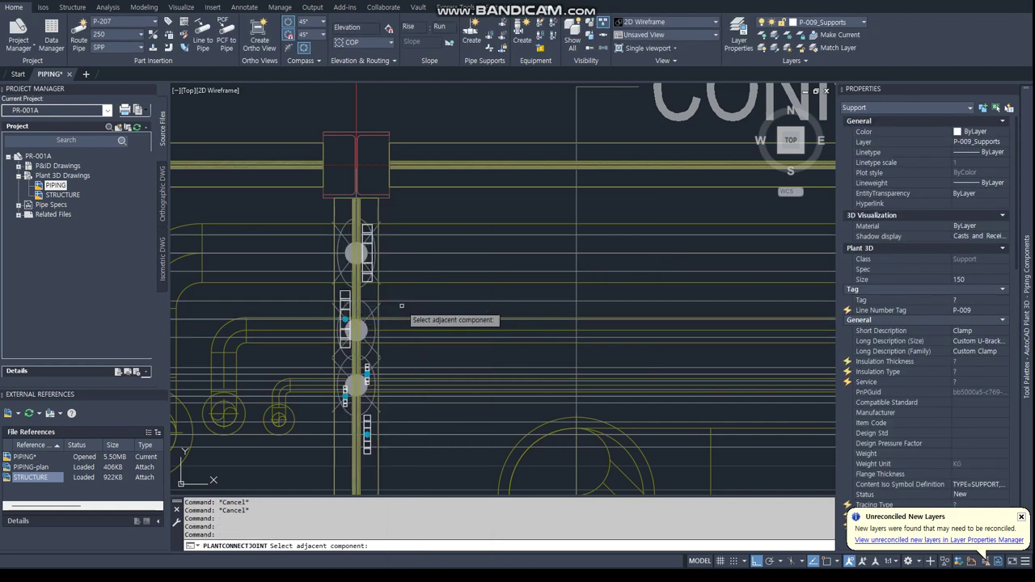
pyautogui.click(366, 374)
# Connect the P-008, P-007 and P-006 clamp supports to their adjacent pipes
pyautogui.rightClick(370, 368)
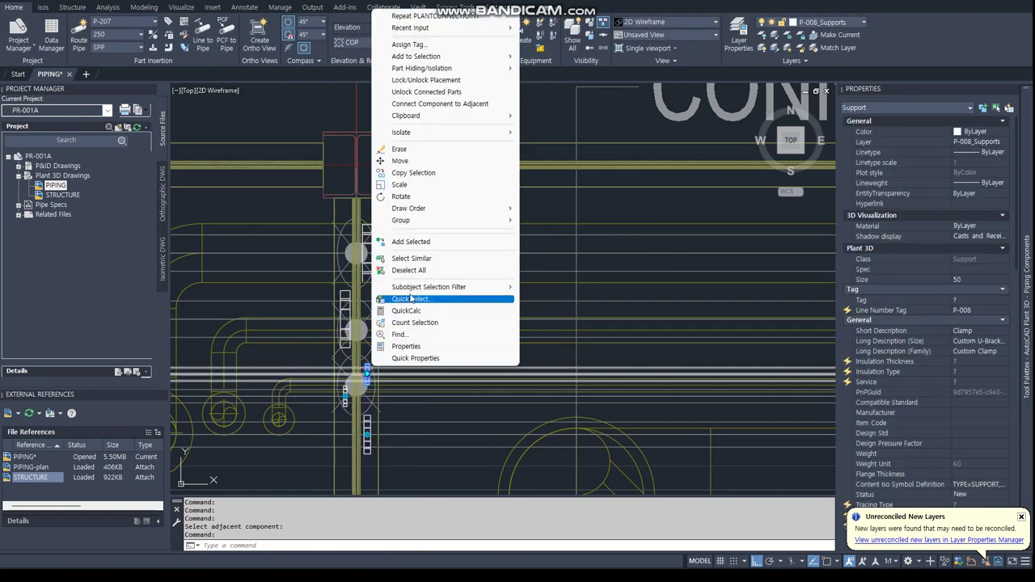
pyautogui.click(424, 104)
pyautogui.click(356, 381)
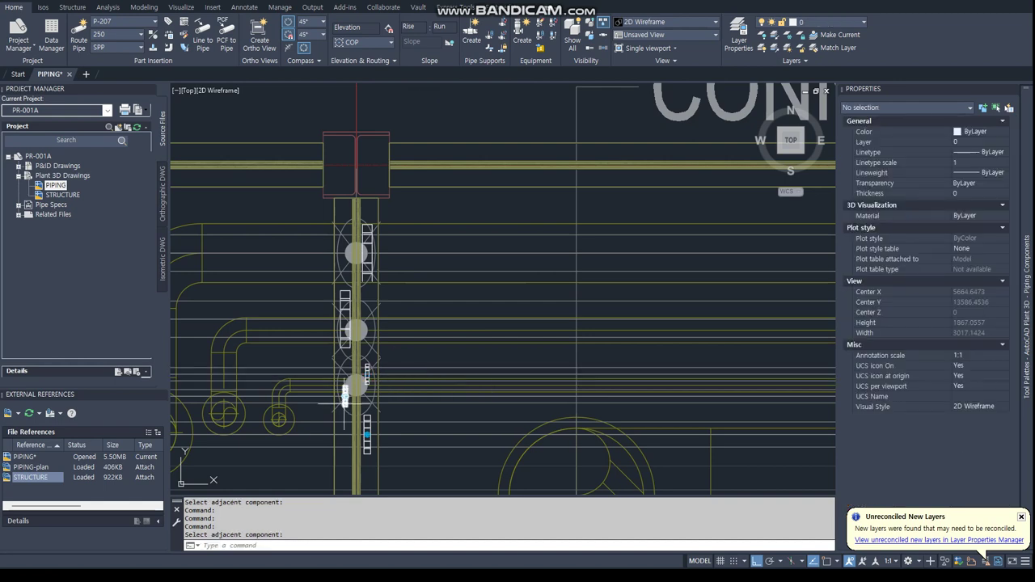
pyautogui.rightClick(349, 400)
pyautogui.click(403, 141)
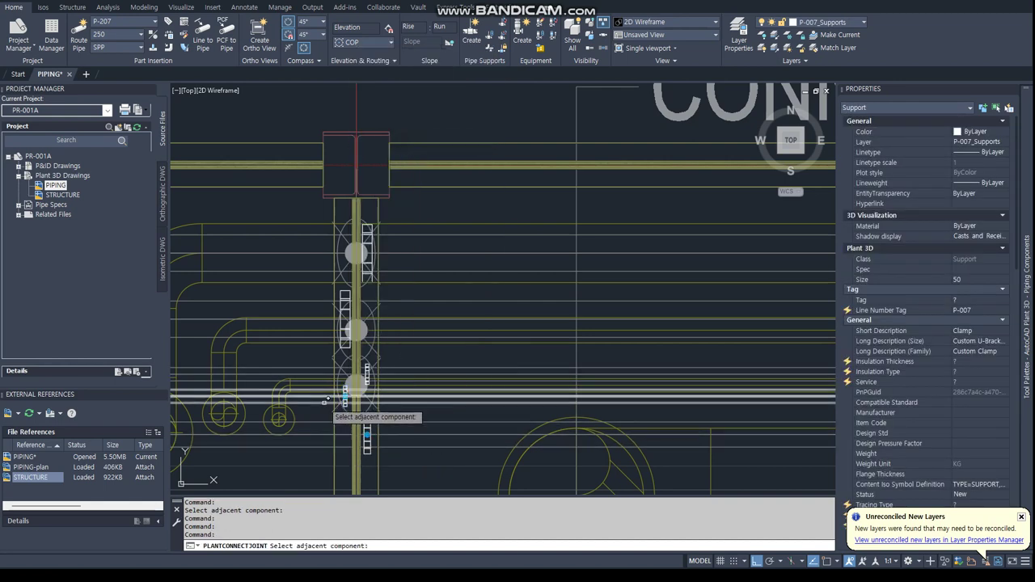
pyautogui.click(368, 427)
pyautogui.rightClick(369, 428)
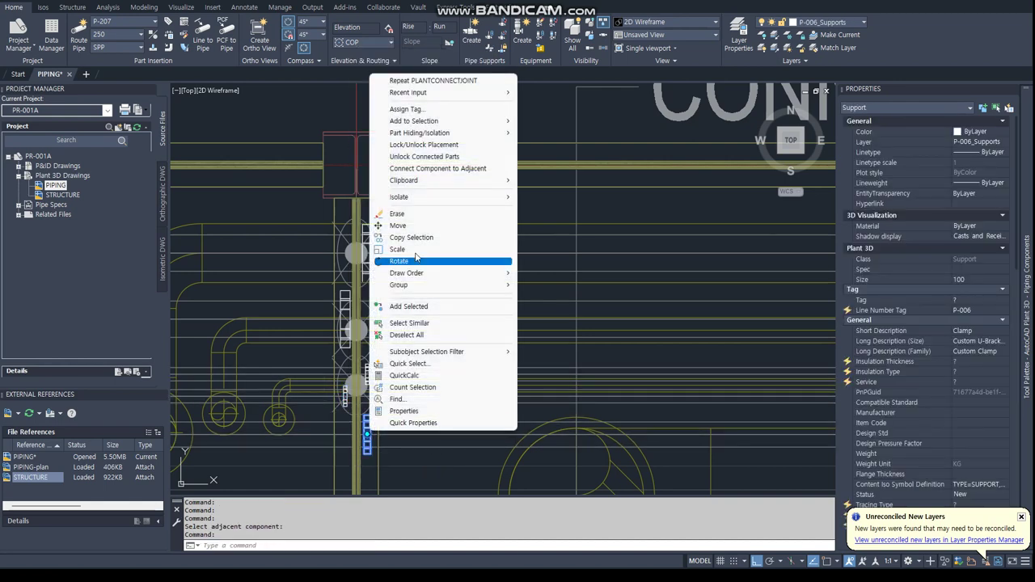
pyautogui.click(425, 169)
pyautogui.scroll(3, 321, 260)
pyautogui.scroll(2, 322, 260)
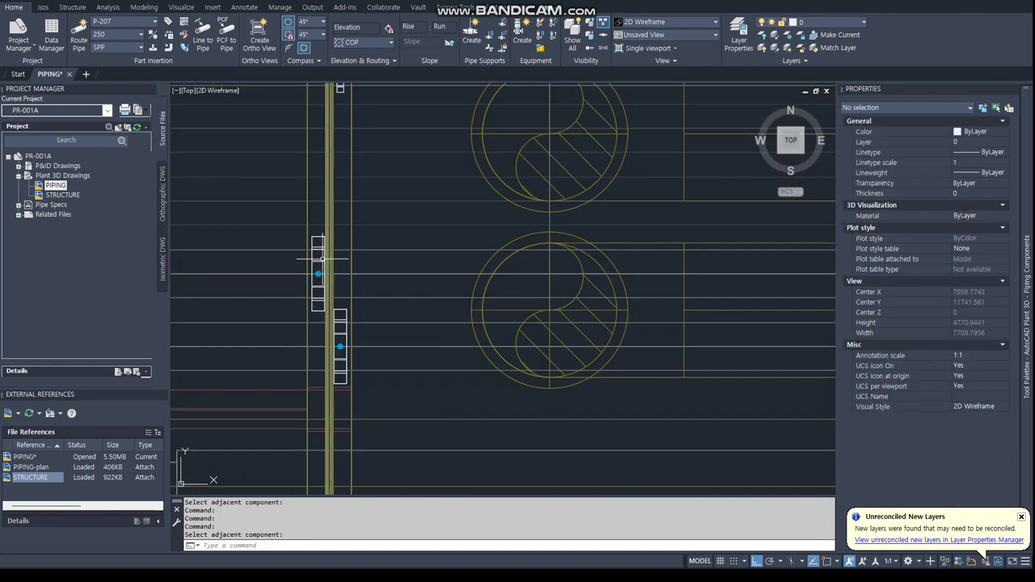
pyautogui.click(322, 259)
# Connect the remaining left and lower clamp supports, then end the connection command
pyautogui.rightClick(321, 260)
pyautogui.click(361, 310)
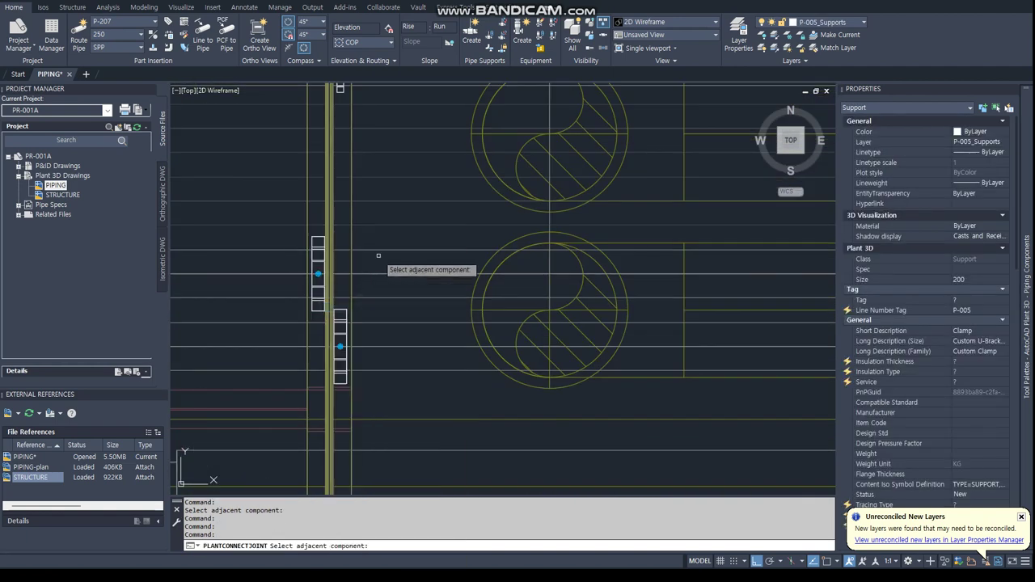
pyautogui.click(346, 312)
pyautogui.rightClick(347, 311)
pyautogui.click(394, 306)
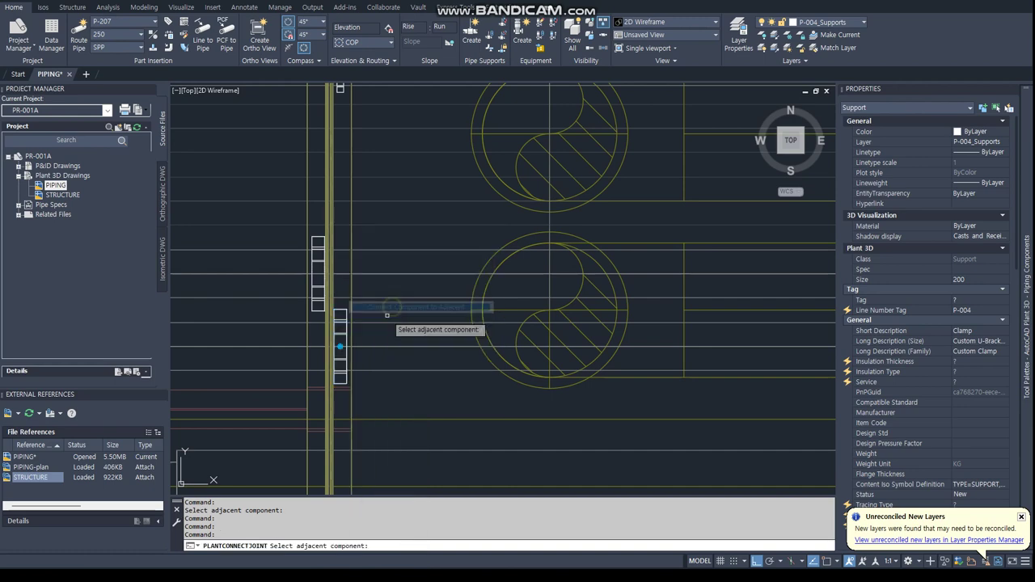
pyautogui.scroll(-3, 384, 342)
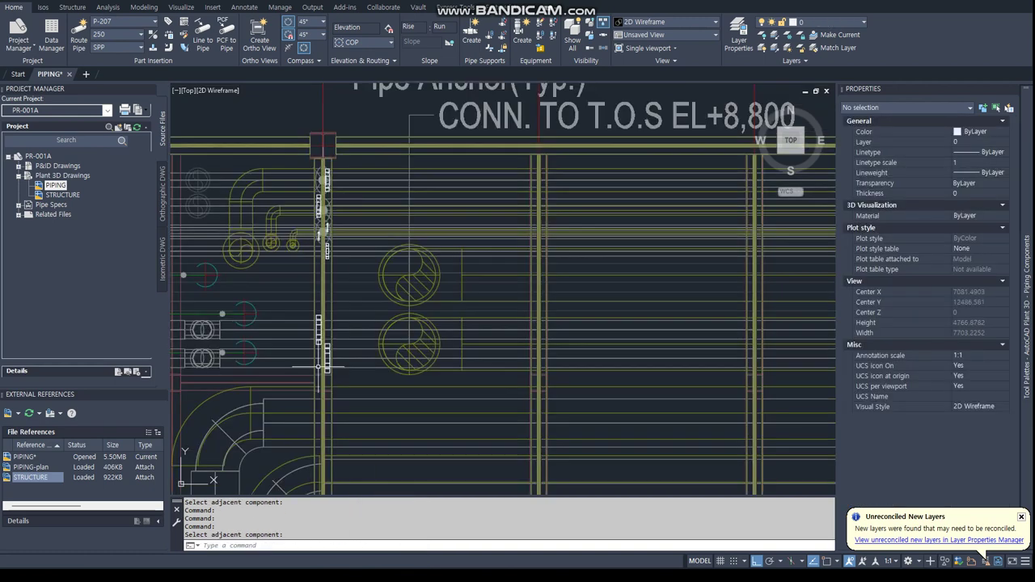
pyautogui.scroll(-2, 385, 343)
pyautogui.scroll(2, 263, 345)
pyautogui.press('Escape')
pyautogui.scroll(1, 263, 345)
pyautogui.click(261, 345)
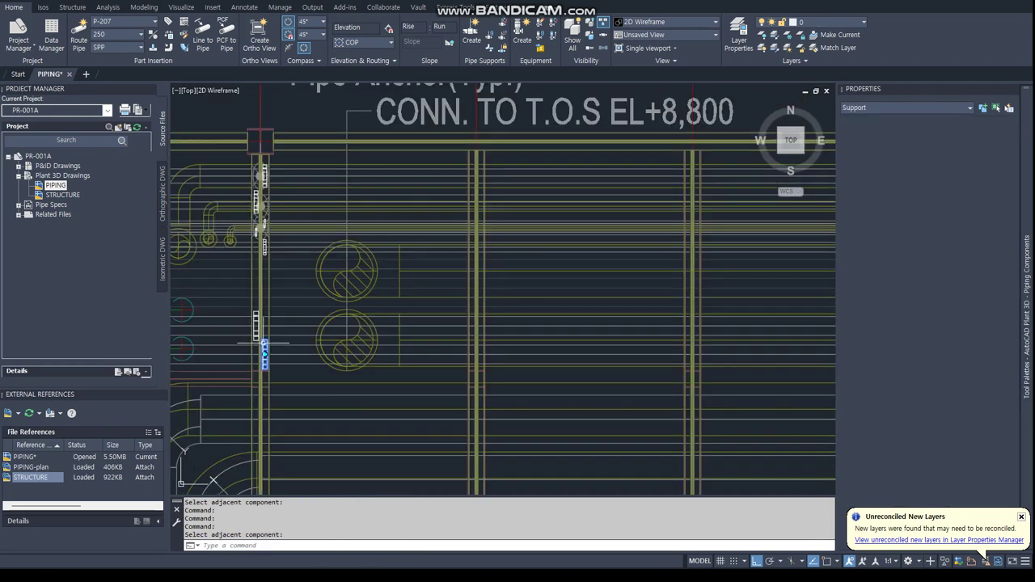
# Add the remaining clamp supports to the selection, for seven supports in total
pyautogui.scroll(3, 261, 340)
pyautogui.click(259, 299)
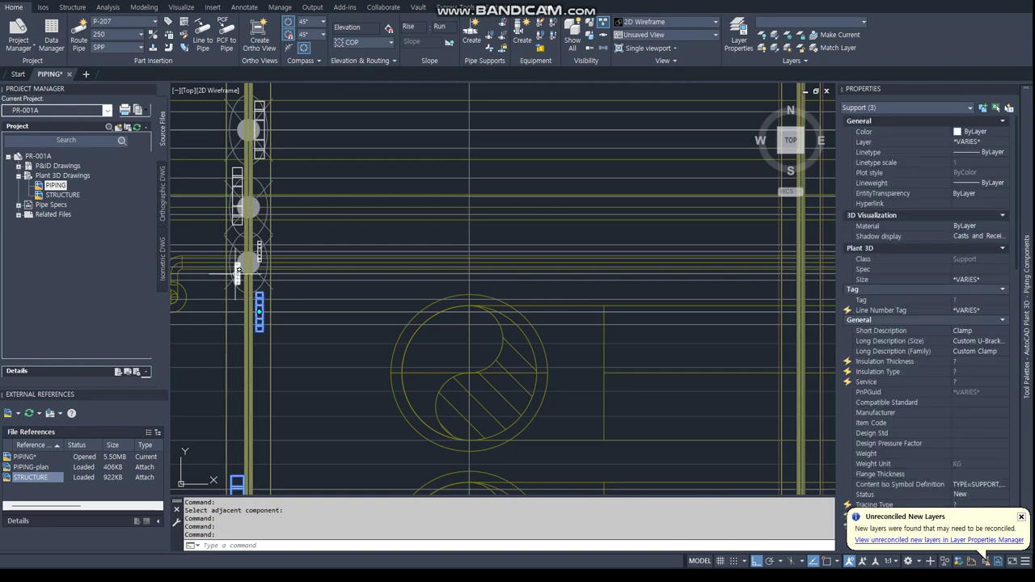
pyautogui.click(237, 271)
pyautogui.click(238, 220)
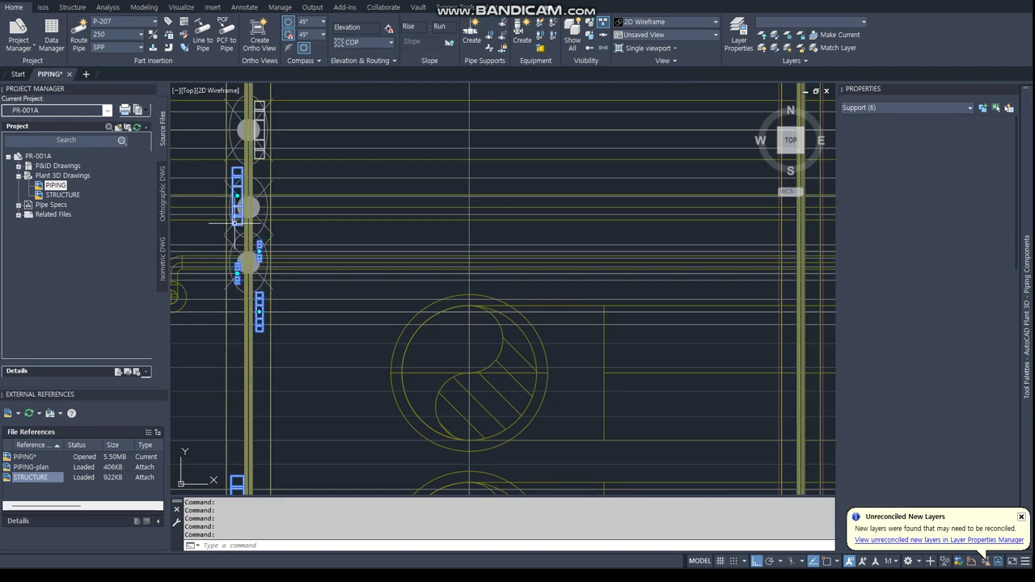
pyautogui.click(259, 129)
pyautogui.scroll(-2, 267, 203)
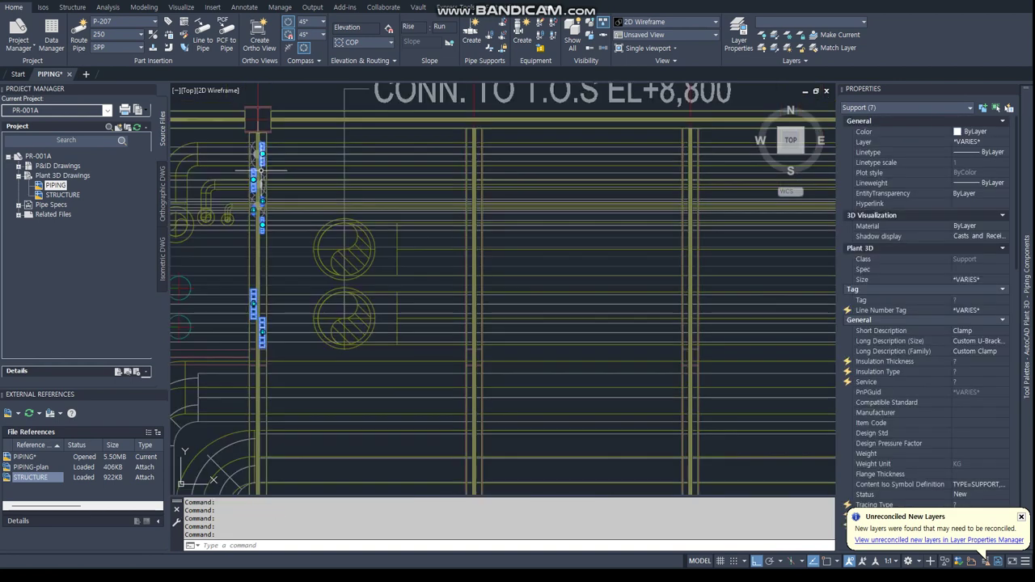
pyautogui.scroll(-3, 283, 242)
pyautogui.scroll(-2, 311, 287)
# Copy the selected supports, taking the base point on a support with a Nearest snap
pyautogui.rightClick(313, 277)
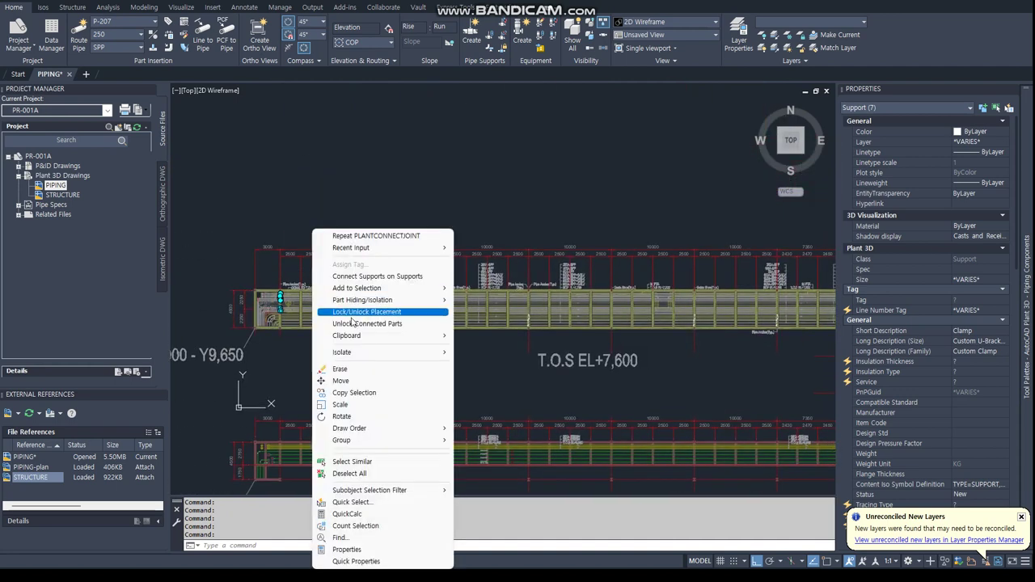
pyautogui.click(348, 395)
pyautogui.write('nea')
pyautogui.press('Return')
pyautogui.click(263, 268)
# Place copies perpendicular to each of the next four rack beams
pyautogui.scroll(2, 255, 261)
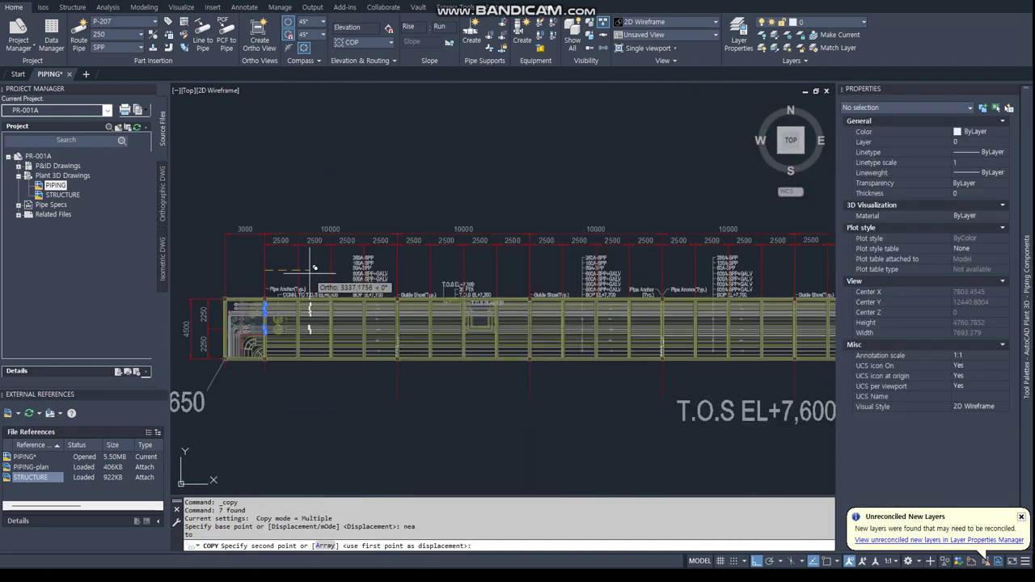
pyautogui.write('per')
pyautogui.press('Return')
pyautogui.click(331, 268)
pyautogui.write('per')
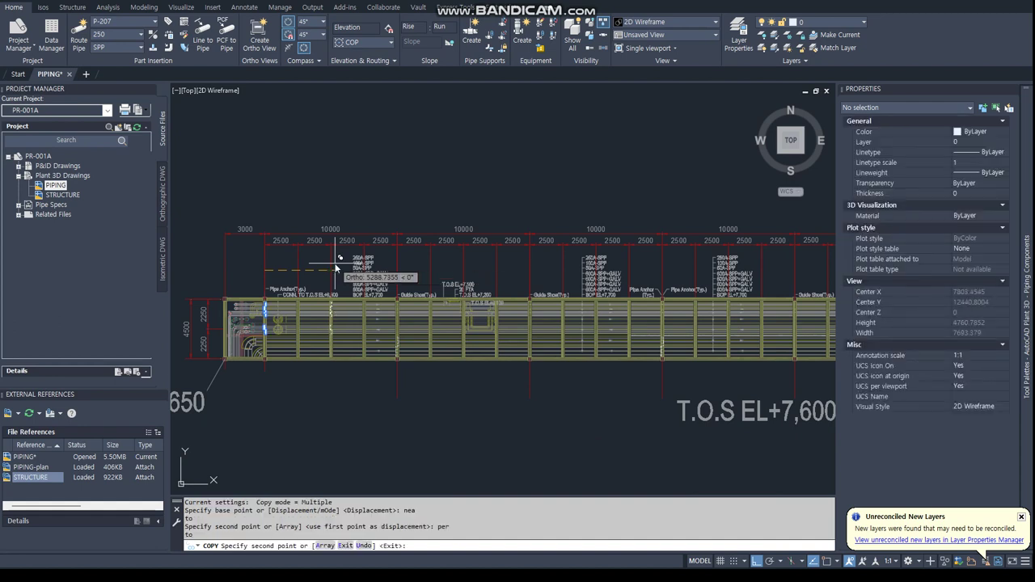
pyautogui.press('Return')
pyautogui.click(396, 269)
pyautogui.write('per')
pyautogui.press('Return')
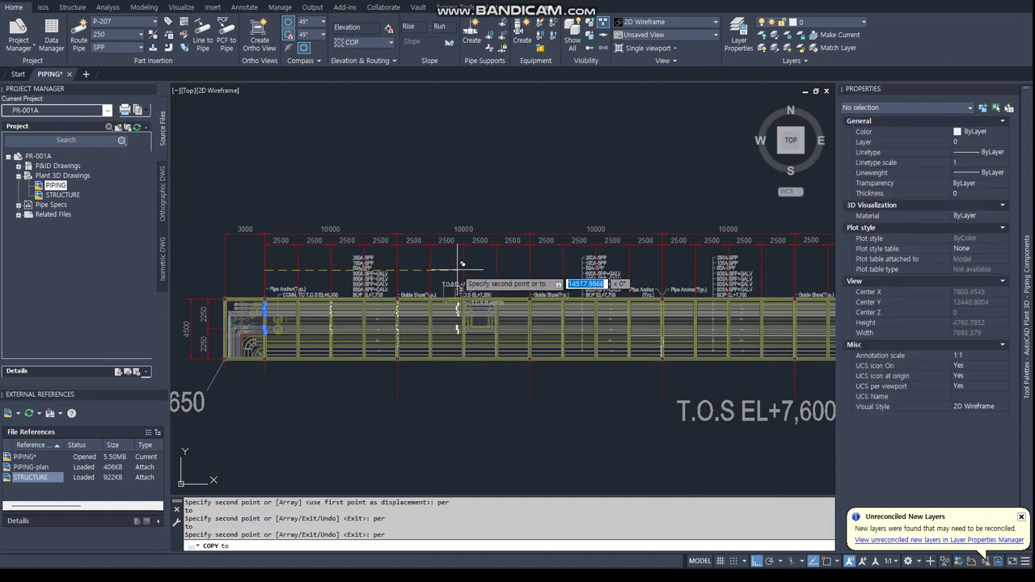
pyautogui.click(462, 262)
pyautogui.write('per')
pyautogui.press('Return')
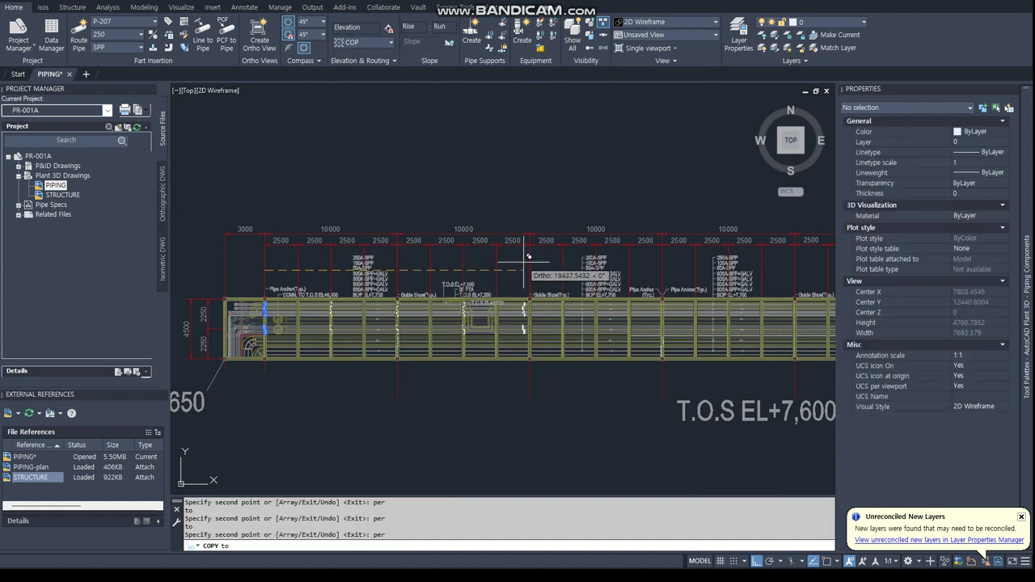
pyautogui.click(532, 256)
# Place two more perpendicular copies at the pipe anchors further along, toward the rack bend
pyautogui.scroll(2, 521, 267)
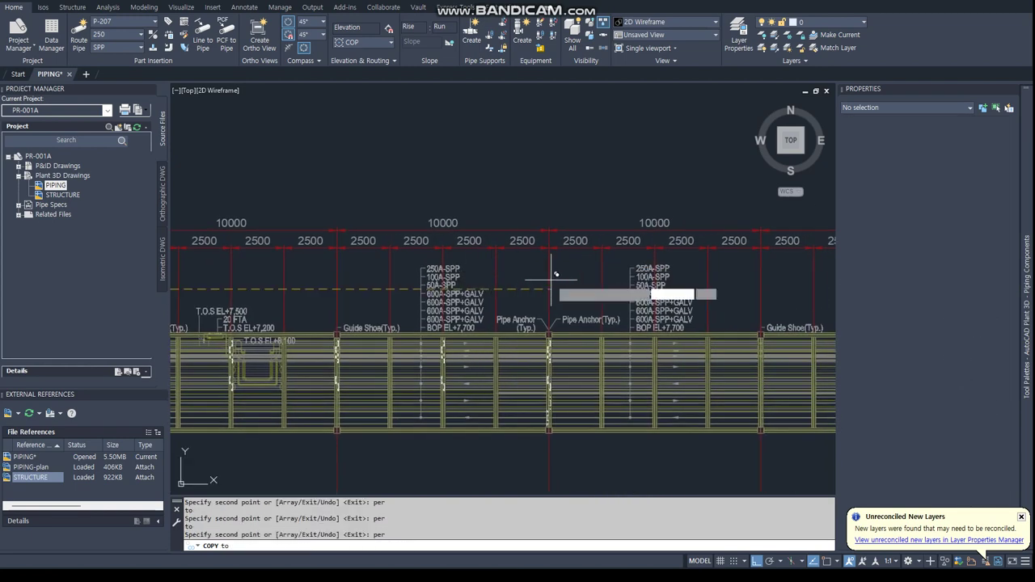
pyautogui.write('per')
pyautogui.press('Return')
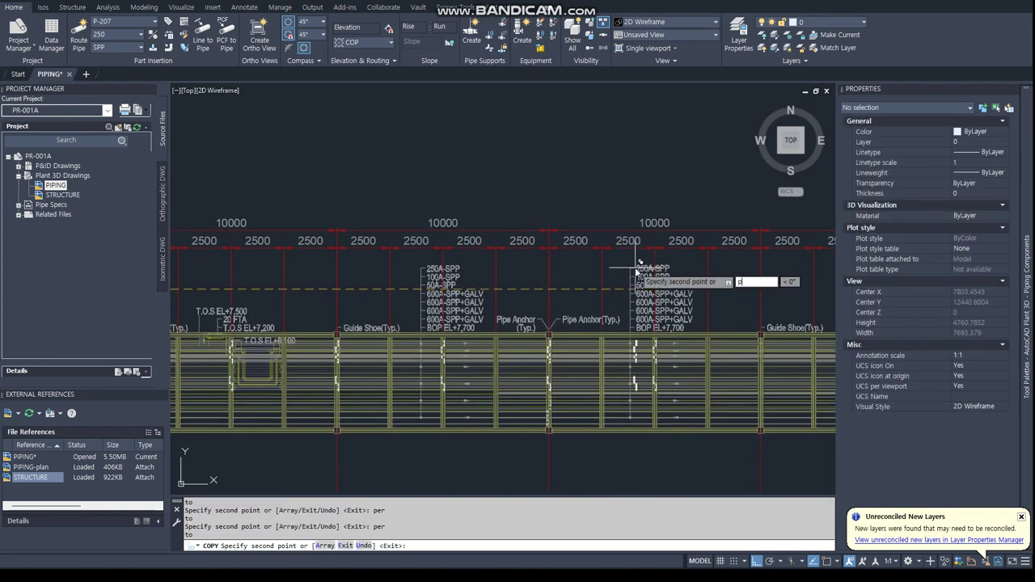
pyautogui.click(640, 266)
pyautogui.moveTo(764, 283); pyautogui.dragTo(372, 270, button='middle')
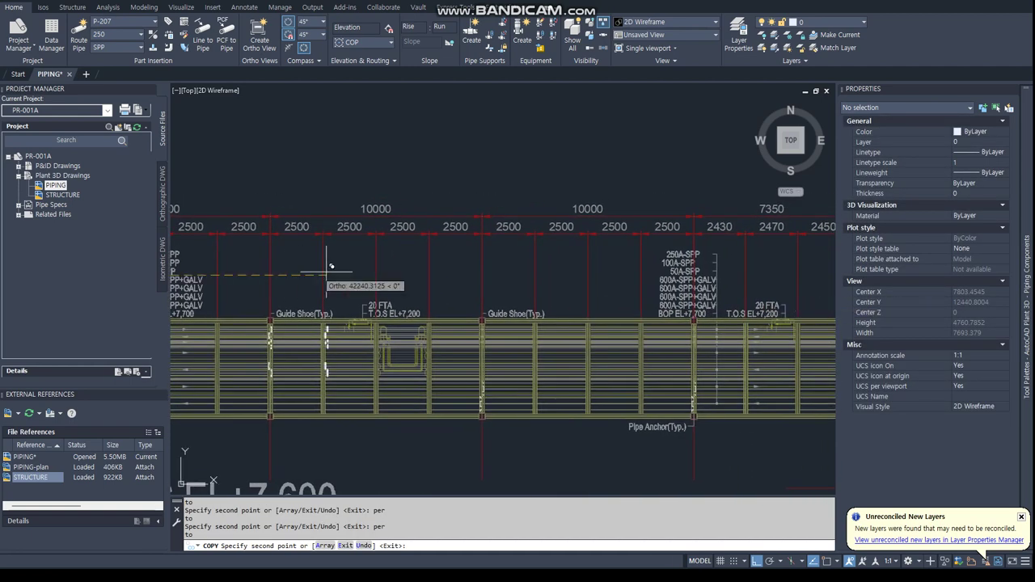
pyautogui.write('per')
pyautogui.press('Return')
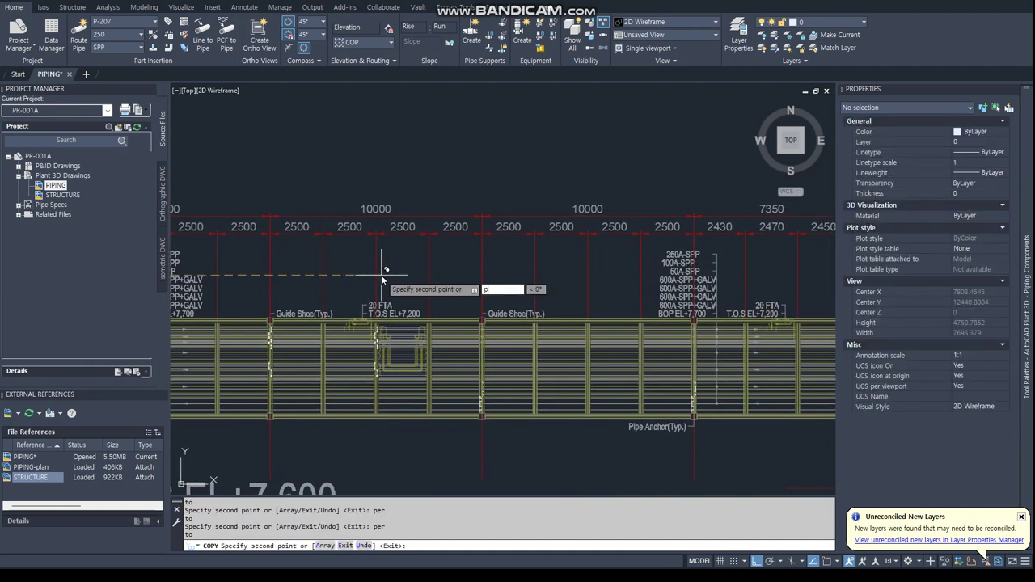
pyautogui.click(598, 282)
pyautogui.moveTo(727, 295); pyautogui.dragTo(381, 292, button='middle')
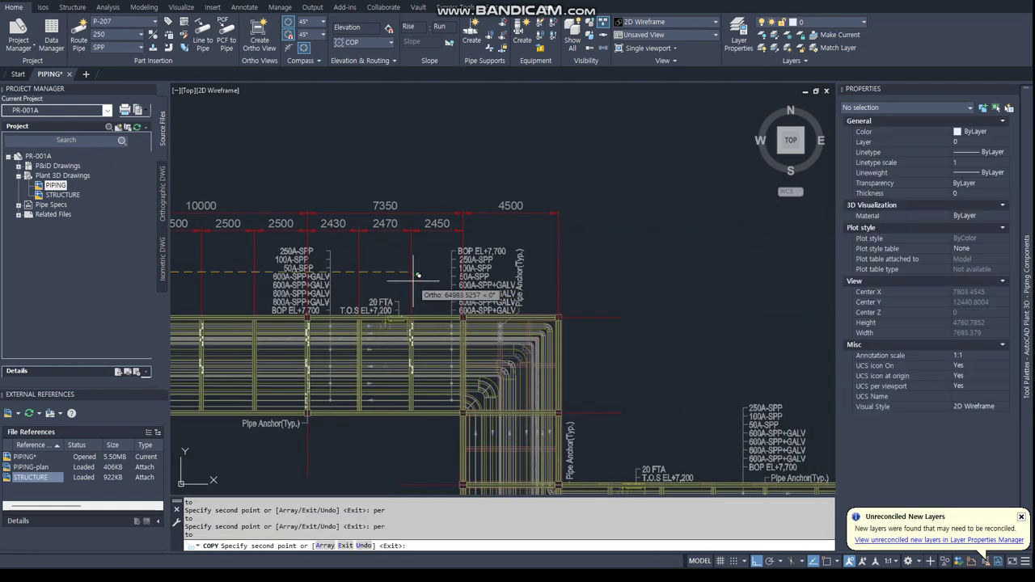
pyautogui.moveTo(469, 372); pyautogui.dragTo(421, 214, button='middle')
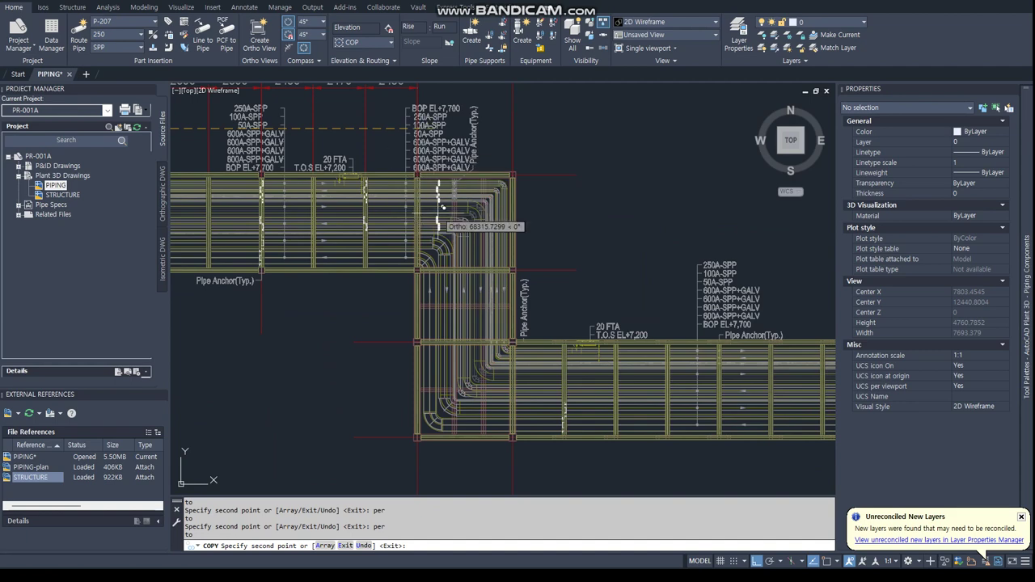
# Finish the copy, switch to the Realistic visual style and orbit the rack into 3D
pyautogui.press('Return')
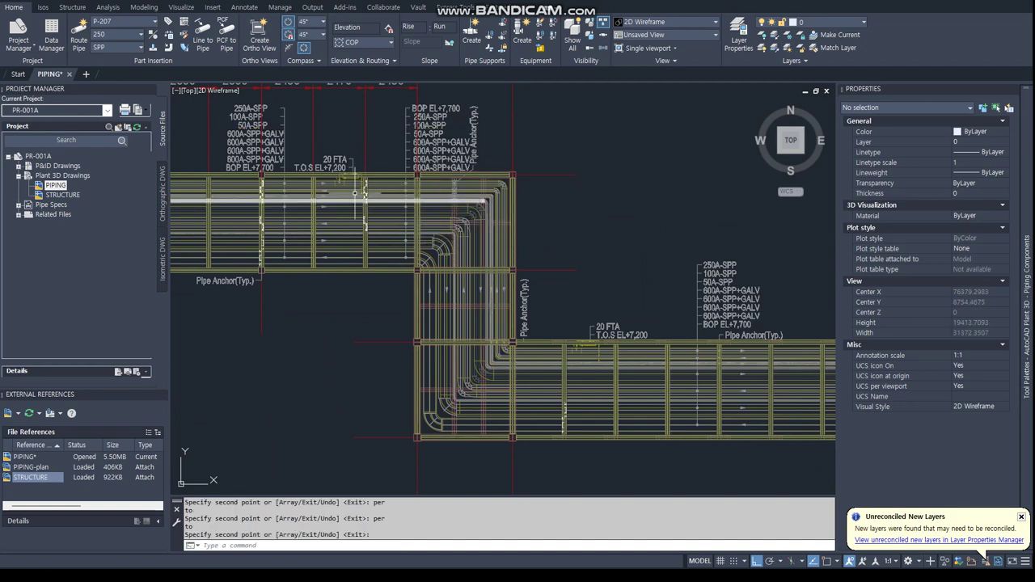
pyautogui.scroll(5, 356, 193)
pyautogui.scroll(-2, 344, 189)
pyautogui.scroll(-2, 340, 188)
pyautogui.scroll(-6, 340, 188)
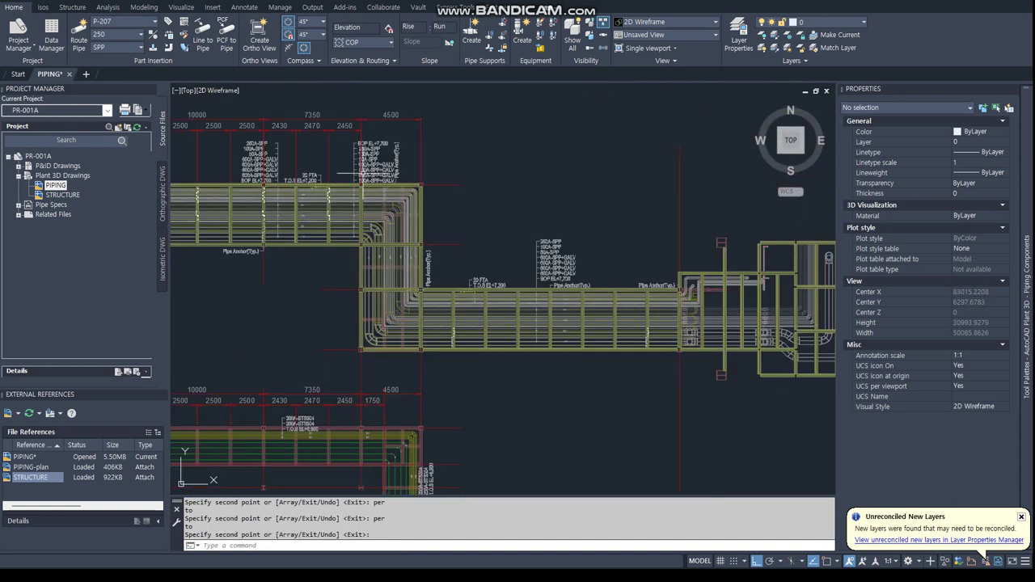
pyautogui.scroll(6, 320, 208)
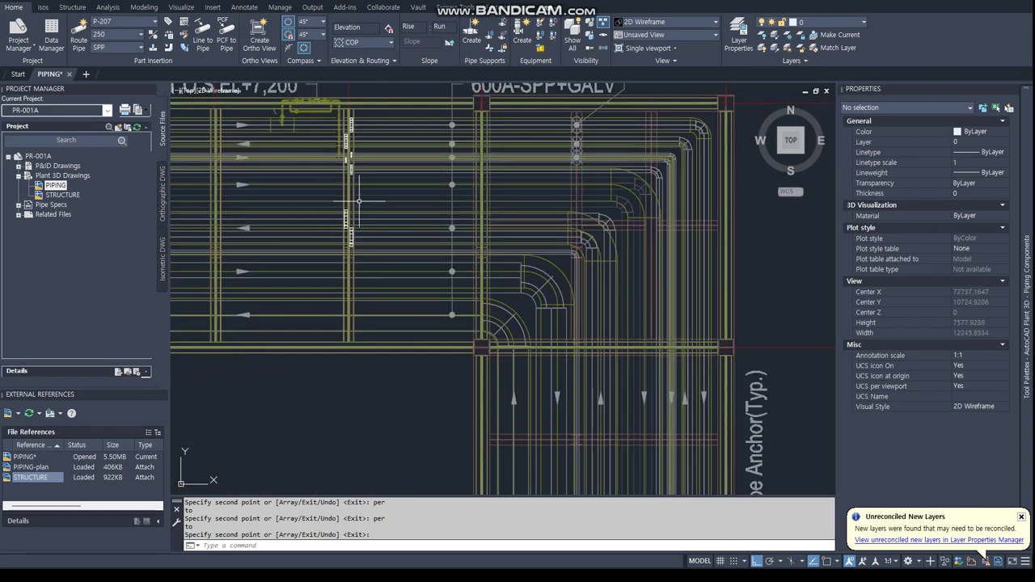
pyautogui.scroll(-2, 358, 200)
pyautogui.write('vs')
pyautogui.press('Return')
pyautogui.write('r')
pyautogui.press('Return')
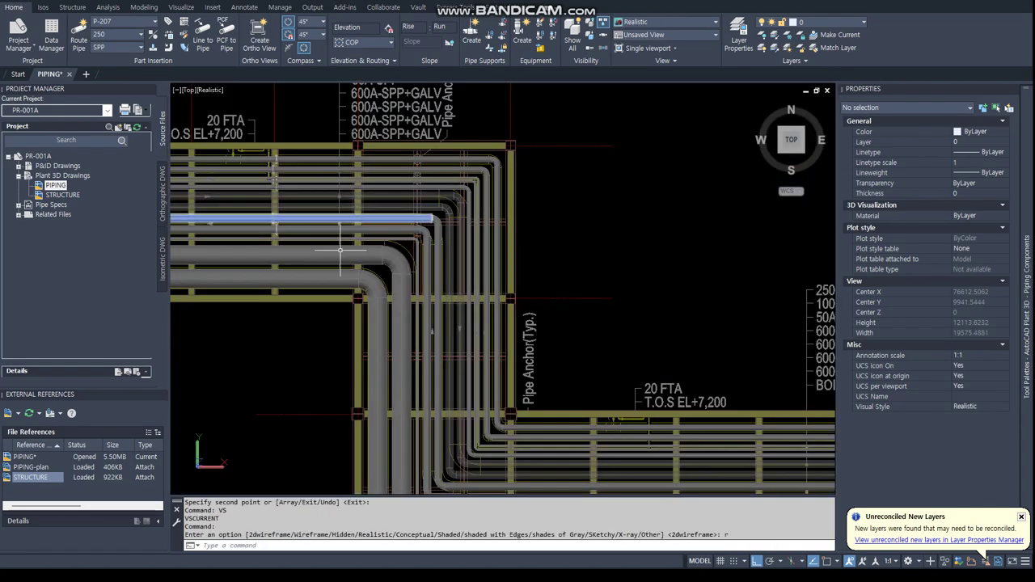
pyautogui.moveTo(340, 250)
pyautogui.keyDown('shift'); pyautogui.mouseDown(button='middle')
pyautogui.moveTo(410, 253)
pyautogui.moveTo(423, 426)
pyautogui.moveTo(359, 519)
pyautogui.mouseUp(button='middle'); pyautogui.keyUp('shift')
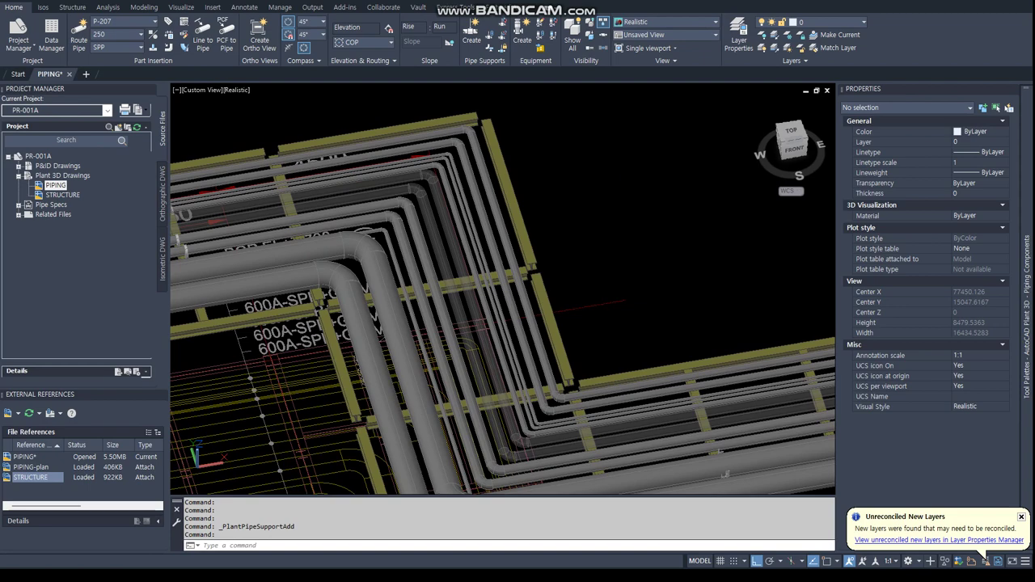
# Try placing a clamp support on a pipe with a Nearest snap, then cancel
pyautogui.click(334, 478)
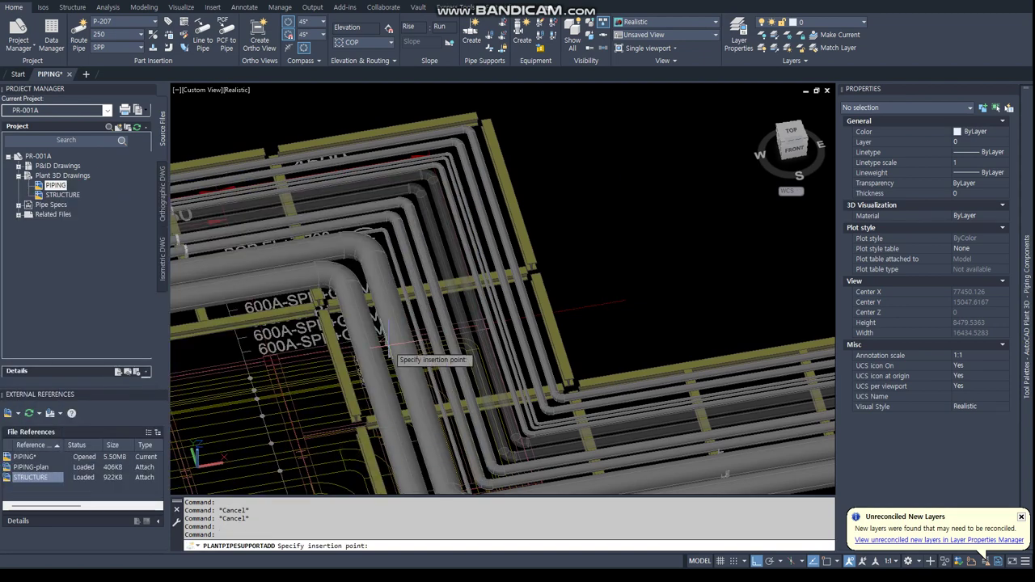
pyautogui.click(427, 347)
pyautogui.scroll(4, 422, 316)
pyautogui.write('m')
pyautogui.press('Return')
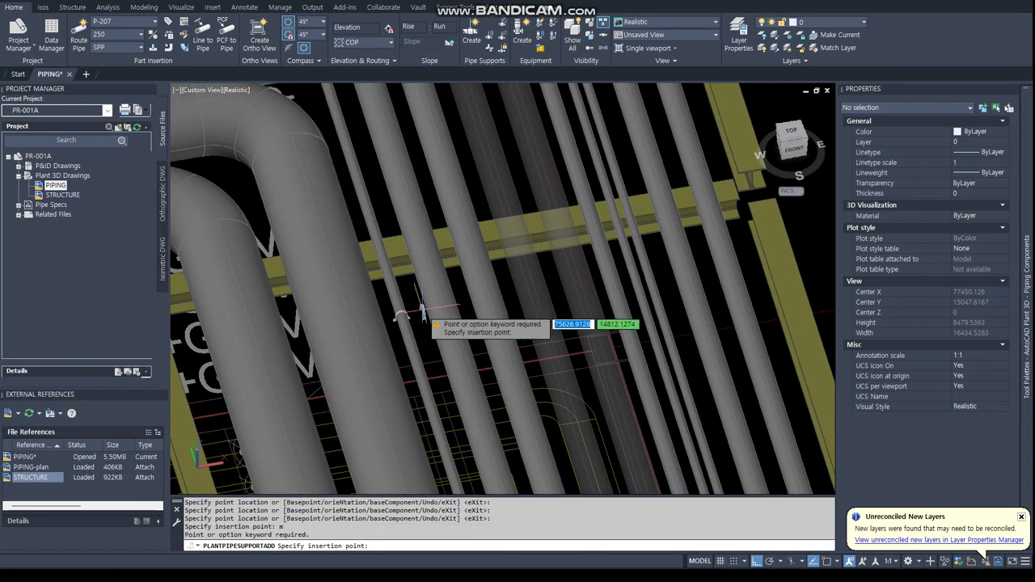
pyautogui.write('nea')
pyautogui.press('Return')
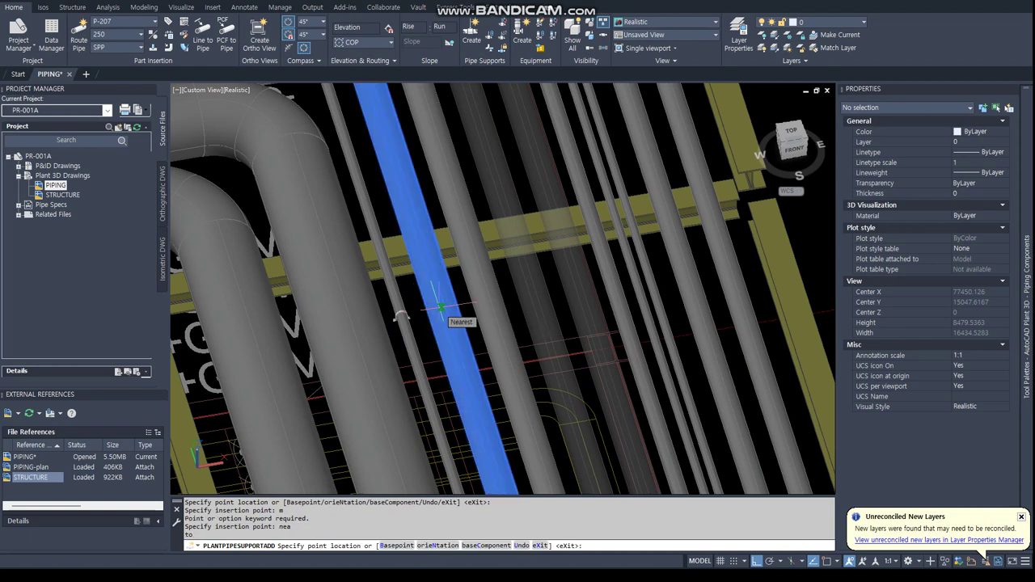
pyautogui.press('Escape')
pyautogui.press('Escape')
pyautogui.press('Escape')
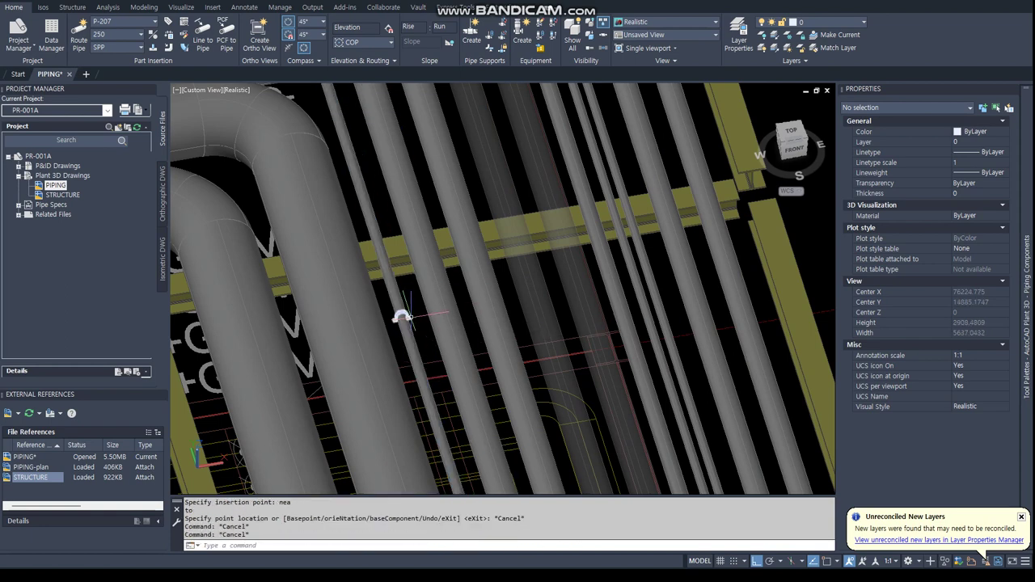
# Start a DIST measurement from a clamp node, then cancel it
pyautogui.write('di')
pyautogui.press('Return')
pyautogui.write('nod')
pyautogui.press('Return')
pyautogui.click(408, 316)
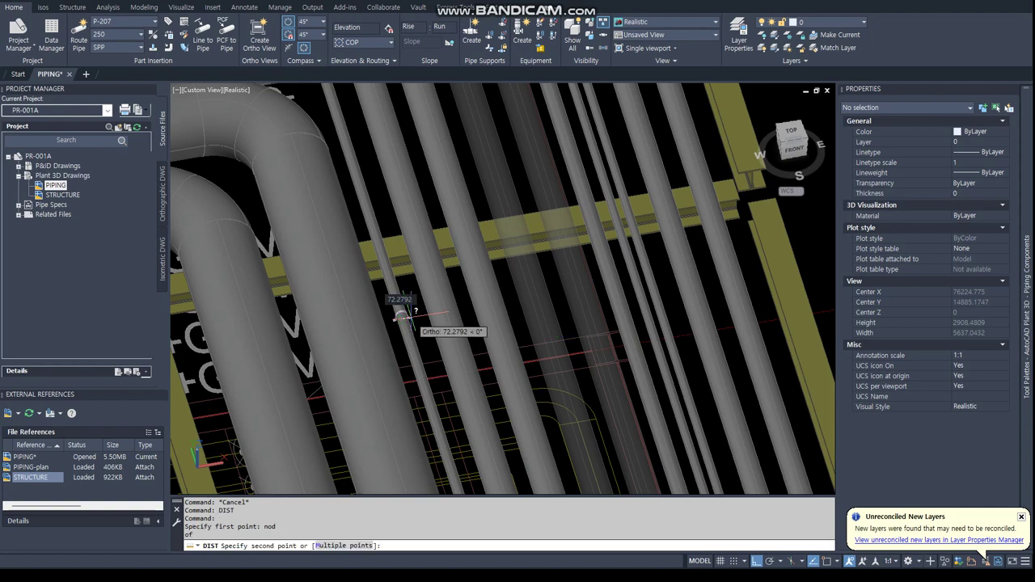
pyautogui.scroll(-4, 408, 315)
pyautogui.press('Escape')
pyautogui.press('Escape')
# Return to the top plan view and place a U-Clamp support on a rack pipe with Nearest snap
pyautogui.press('Return')
pyautogui.press('Return')
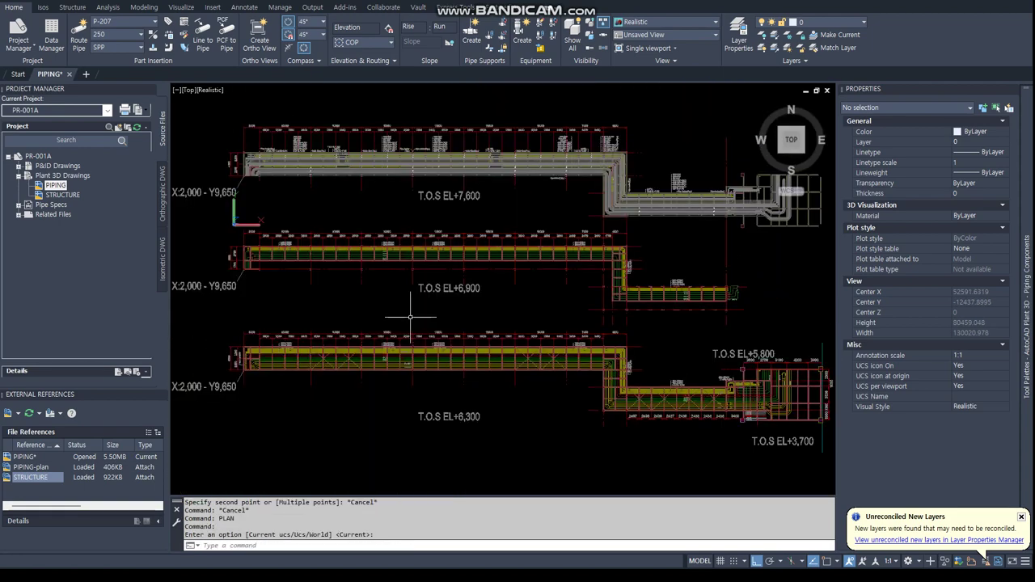
pyautogui.scroll(3, 724, 180)
pyautogui.scroll(4, 723, 179)
pyautogui.scroll(4, 723, 180)
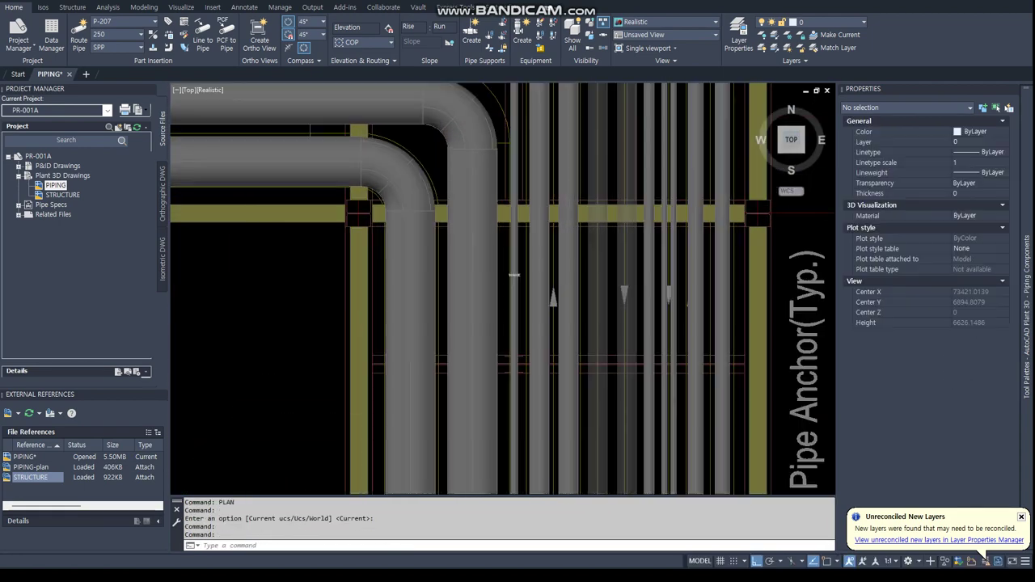
pyautogui.scroll(3, 724, 180)
pyautogui.click(481, 35)
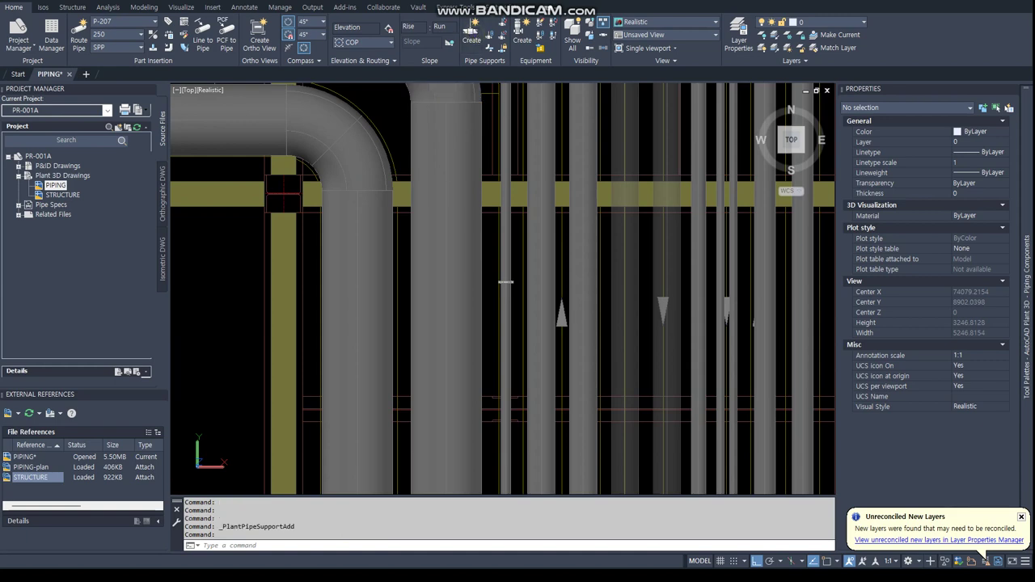
pyautogui.click(265, 380)
pyautogui.doubleClick(265, 380)
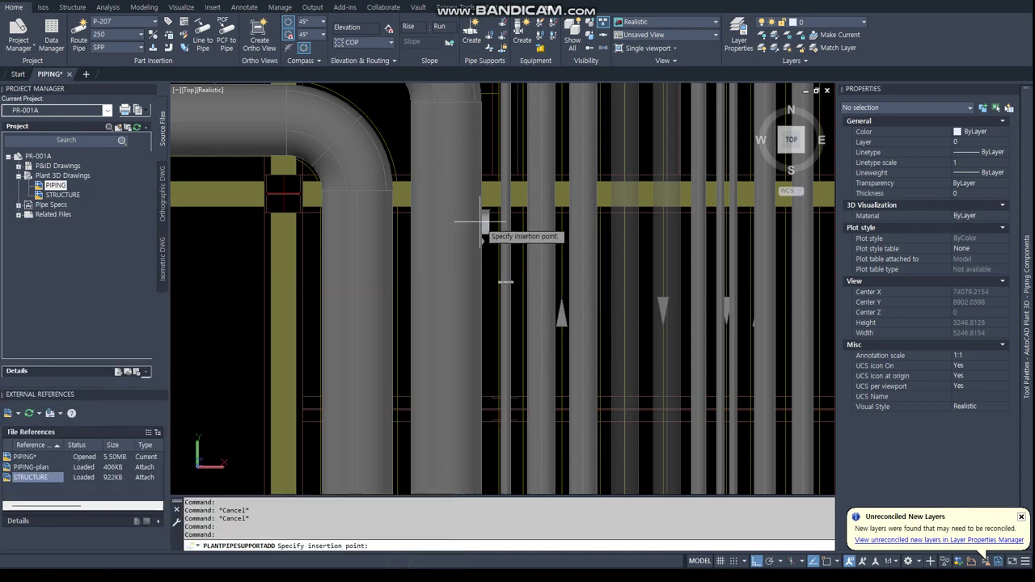
pyautogui.write('nea')
pyautogui.press('Return')
pyautogui.click(537, 253)
pyautogui.press('Return')
pyautogui.press('Escape')
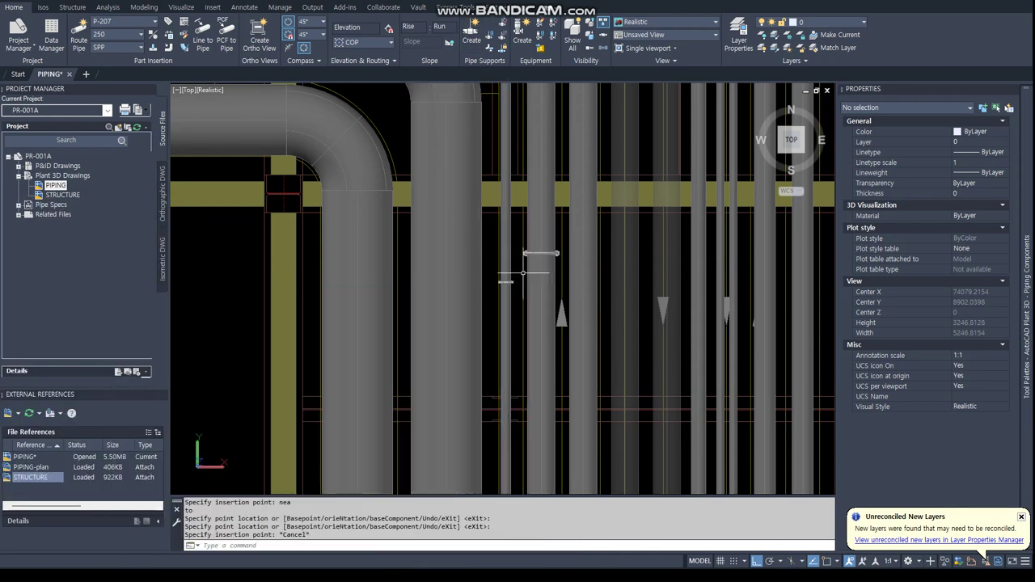
# Measure from the support's node perpendicular to the beam, giving Delta Y 696.4538
pyautogui.write('dist')
pyautogui.press('Return')
pyautogui.write('nod')
pyautogui.press('Return')
pyautogui.click(507, 279)
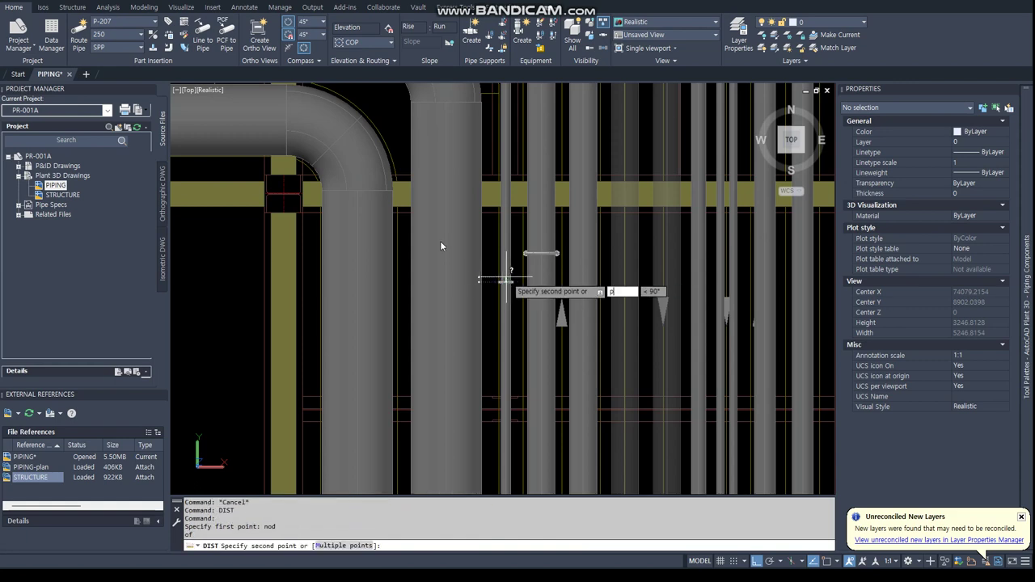
pyautogui.write('er')
pyautogui.press('Return')
pyautogui.scroll(-4, 671, 267)
pyautogui.click(748, 257)
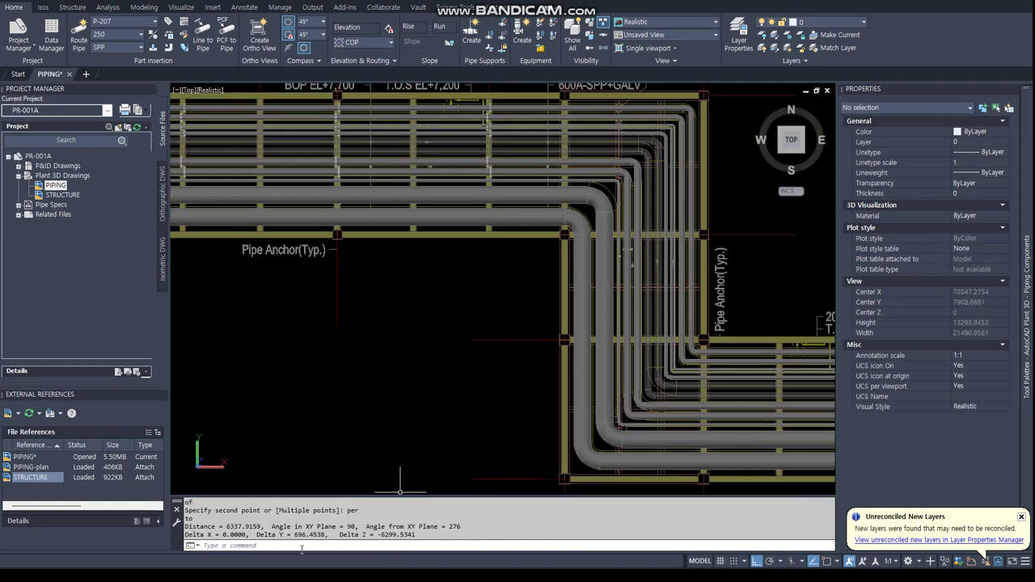
pyautogui.scroll(5, 703, 234)
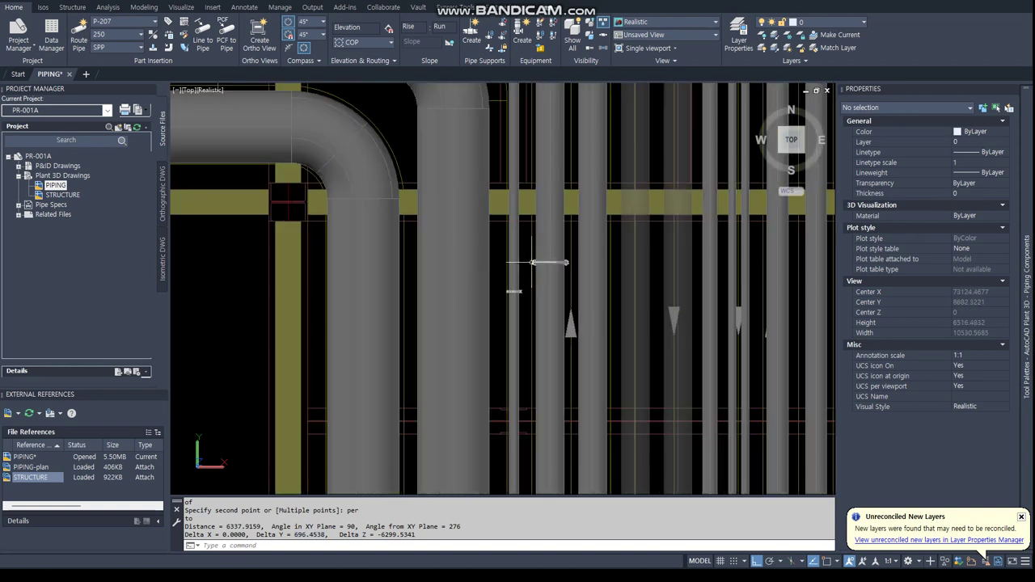
# Move the new clamp support 696.4538 onto the rack beam
pyautogui.click(512, 289)
pyautogui.rightClick(515, 291)
pyautogui.click(543, 364)
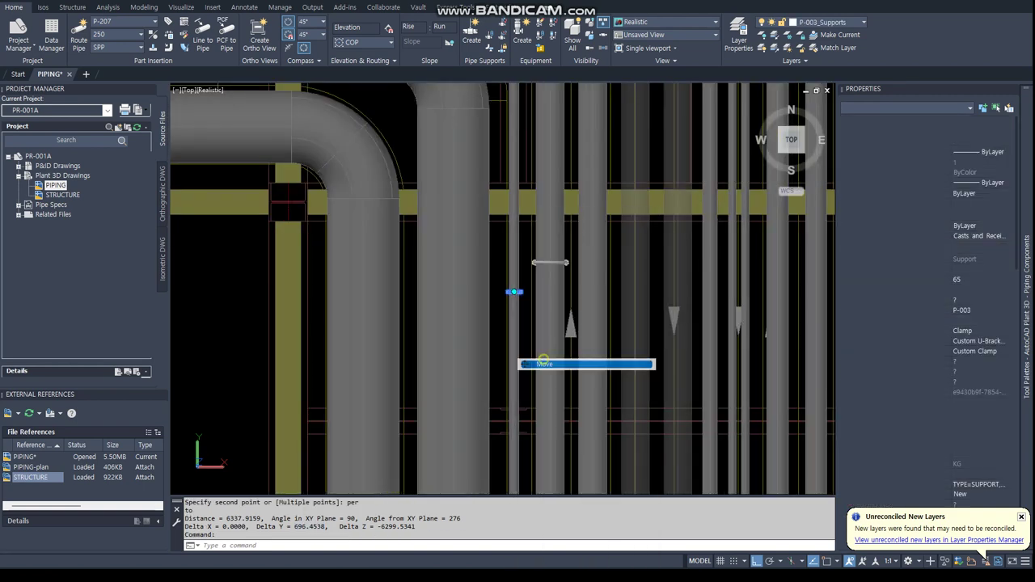
pyautogui.click(495, 379)
pyautogui.press('Return')
pyautogui.write('di')
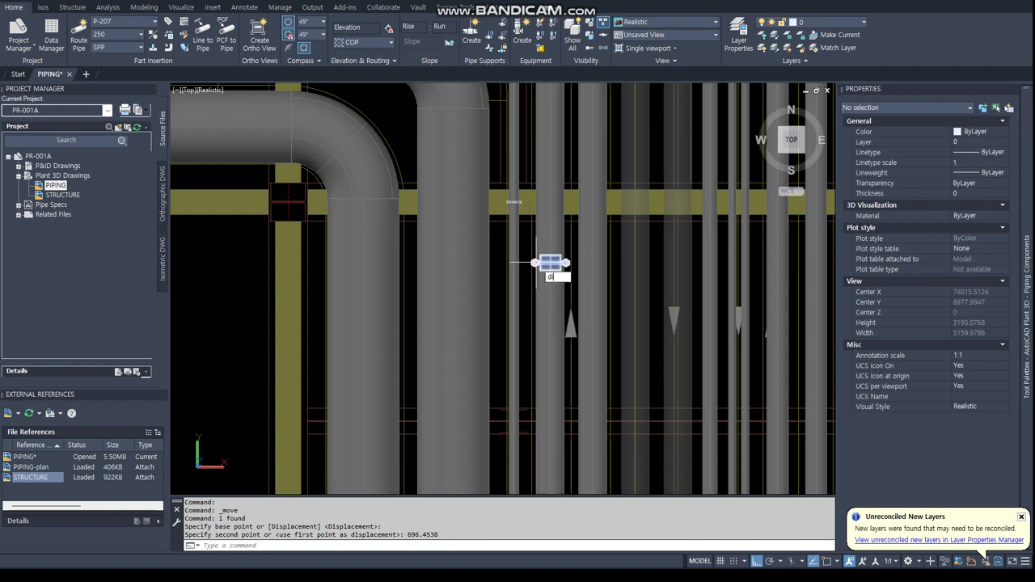
# Measure the second support's offset to the beam and move it 469.6012 onto the beam
pyautogui.write('st')
pyautogui.press('Return')
pyautogui.write('nod')
pyautogui.press('Return')
pyautogui.click(540, 263)
pyautogui.scroll(-3, 542, 263)
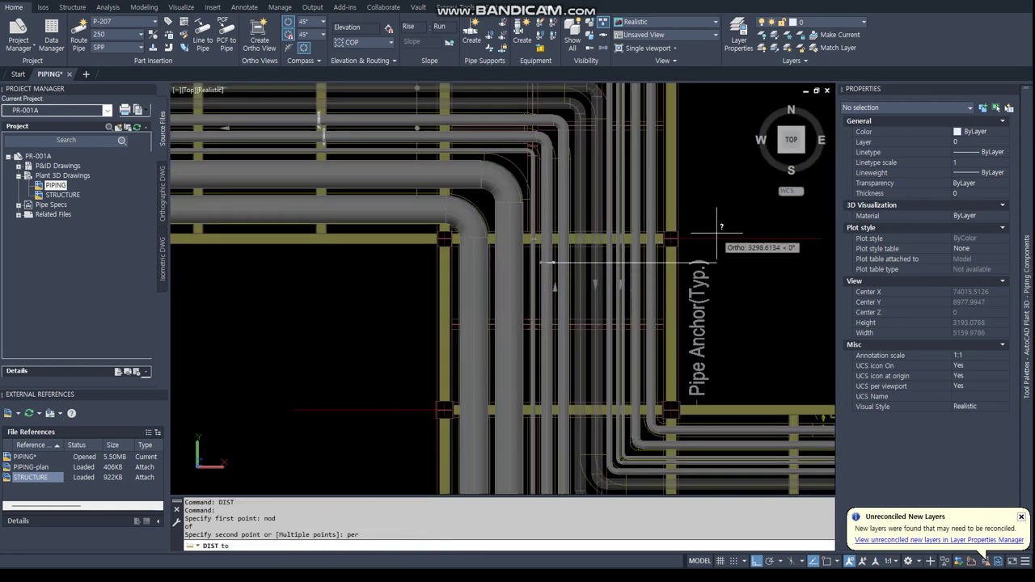
pyautogui.click(601, 282)
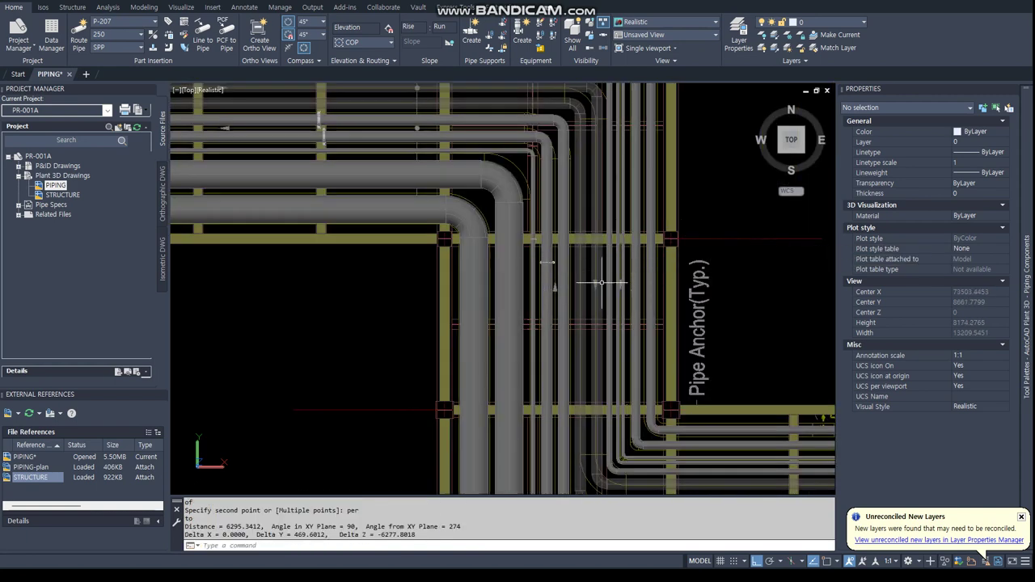
pyautogui.click(547, 263)
pyautogui.rightClick(547, 262)
pyautogui.click(574, 348)
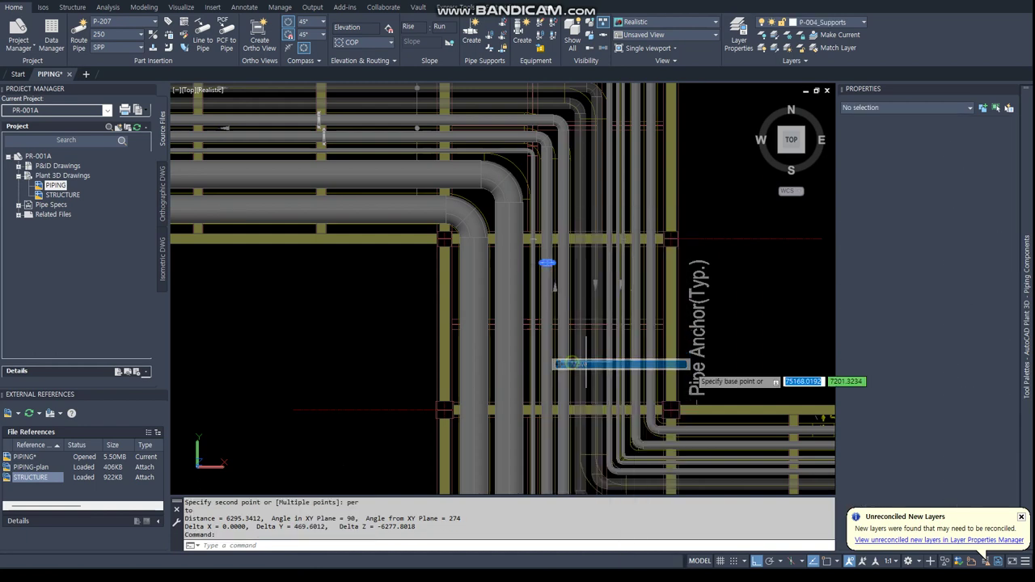
pyautogui.click(548, 263)
pyautogui.press('Return')
# Shift the P-003 clamp on the larger pipe by 50
pyautogui.scroll(3, 534, 241)
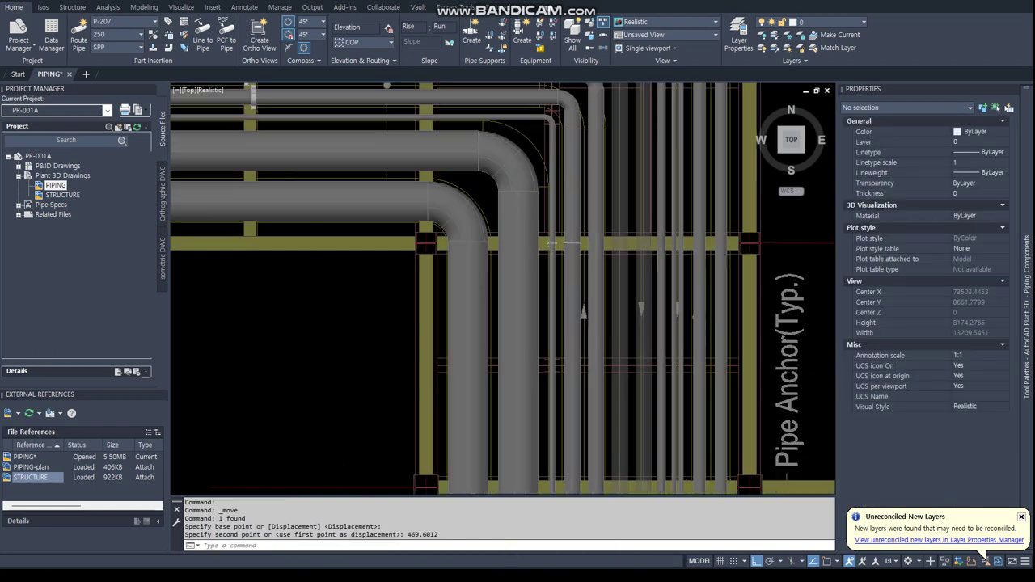
pyautogui.scroll(2, 534, 241)
pyautogui.click(517, 241)
pyautogui.rightClick(517, 241)
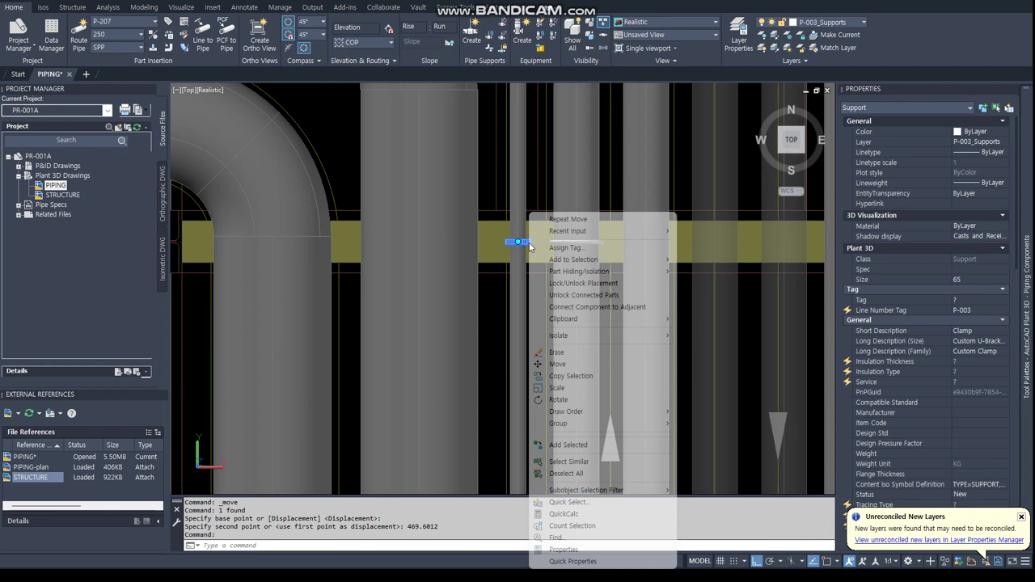
pyautogui.click(558, 349)
pyautogui.click(501, 378)
pyautogui.write('50')
pyautogui.press('Return')
# Delete the size 200 clamp on P-004
pyautogui.click(575, 241)
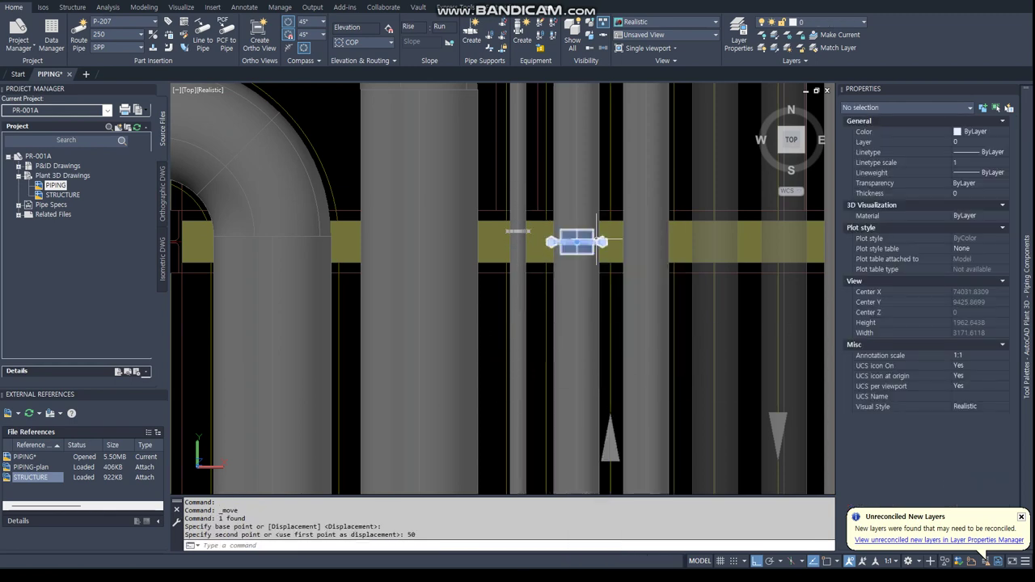
pyautogui.rightClick(593, 243)
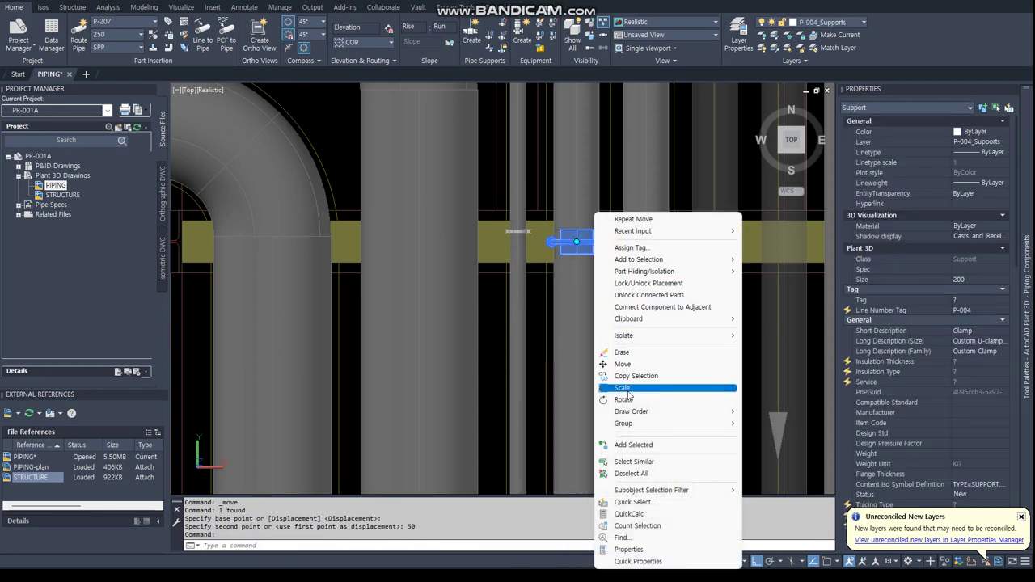
pyautogui.press('Escape')
pyautogui.scroll(4, 566, 245)
pyautogui.click(566, 245)
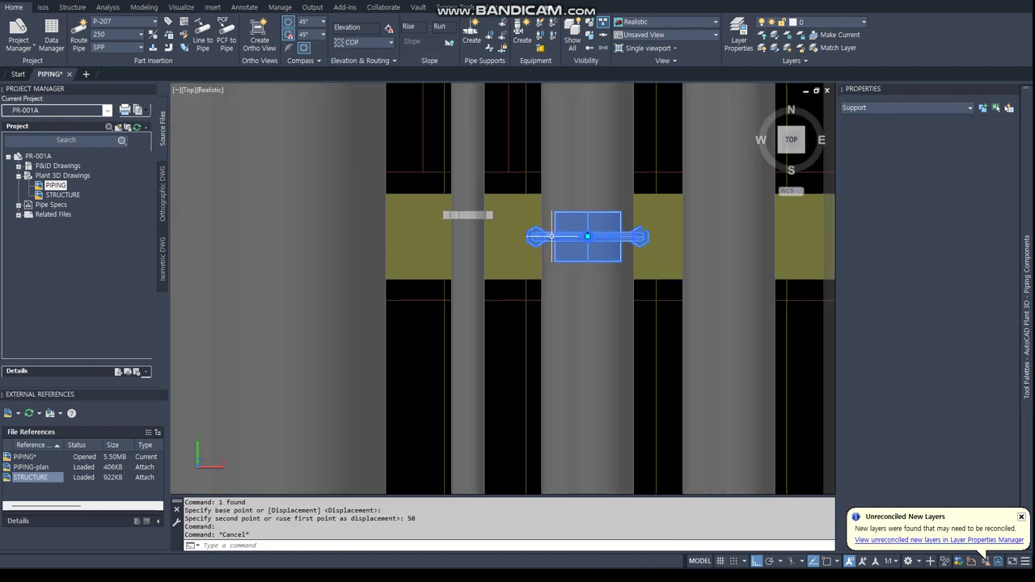
pyautogui.press('Delete')
pyautogui.click(472, 32)
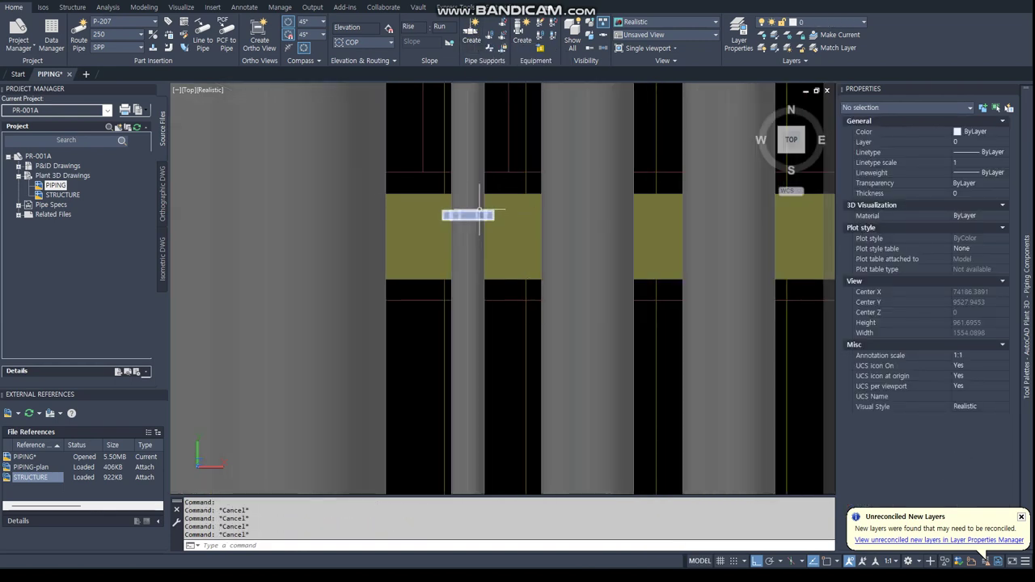
# Copy the small-pipe clamp onto the neighbouring rack pipe using node and perpendicular snaps
pyautogui.click(479, 214)
pyautogui.rightClick(481, 212)
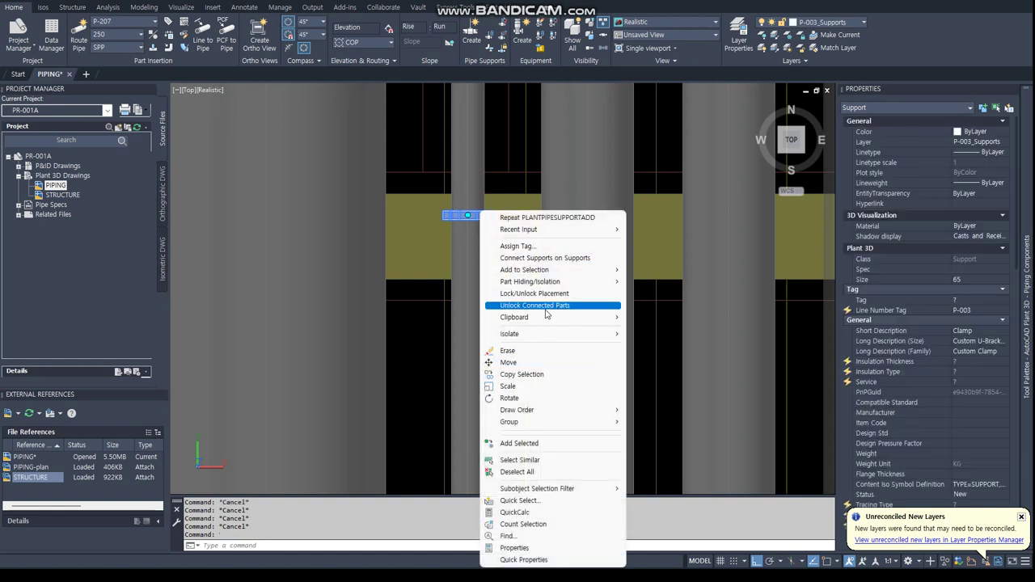
pyautogui.press('Escape')
pyautogui.click(487, 214)
pyautogui.rightClick(487, 213)
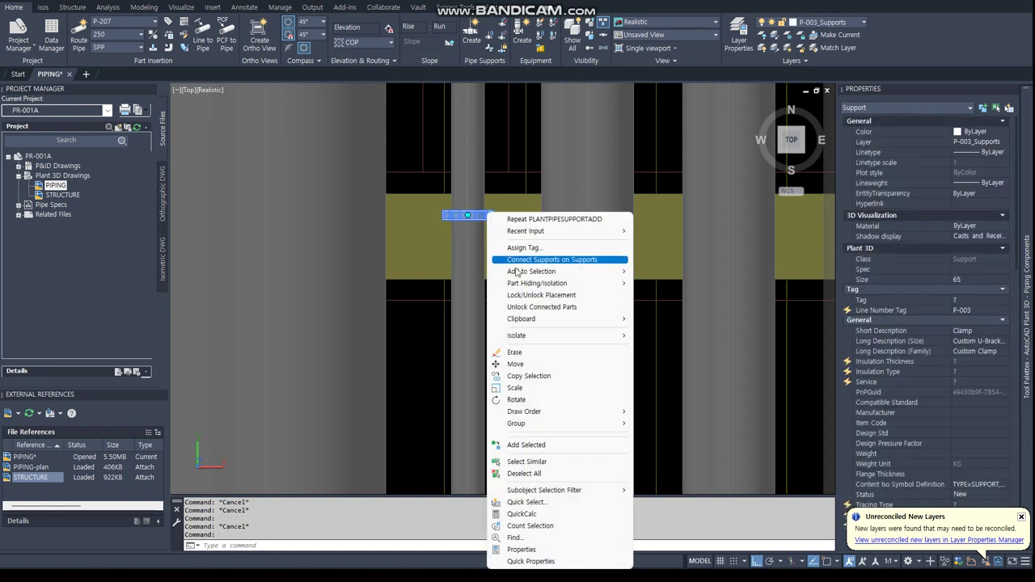
pyautogui.click(529, 376)
pyautogui.write('nod')
pyautogui.press('Return')
pyautogui.click(467, 215)
pyautogui.write('per')
pyautogui.press('Return')
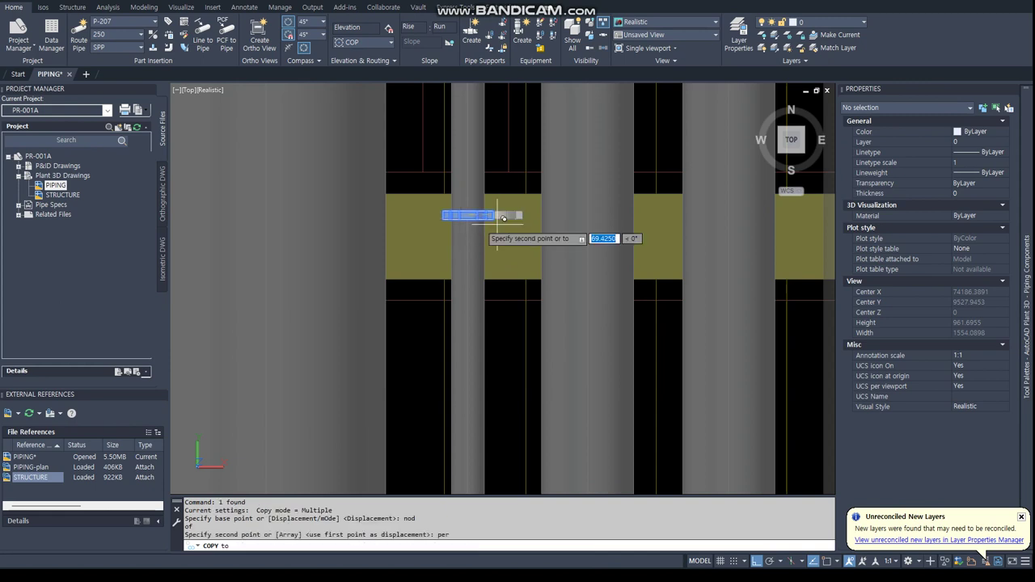
pyautogui.click(551, 239)
pyautogui.press('Escape')
# Erase the unwanted clamp copy with a window selection
pyautogui.scroll(-4, 550, 240)
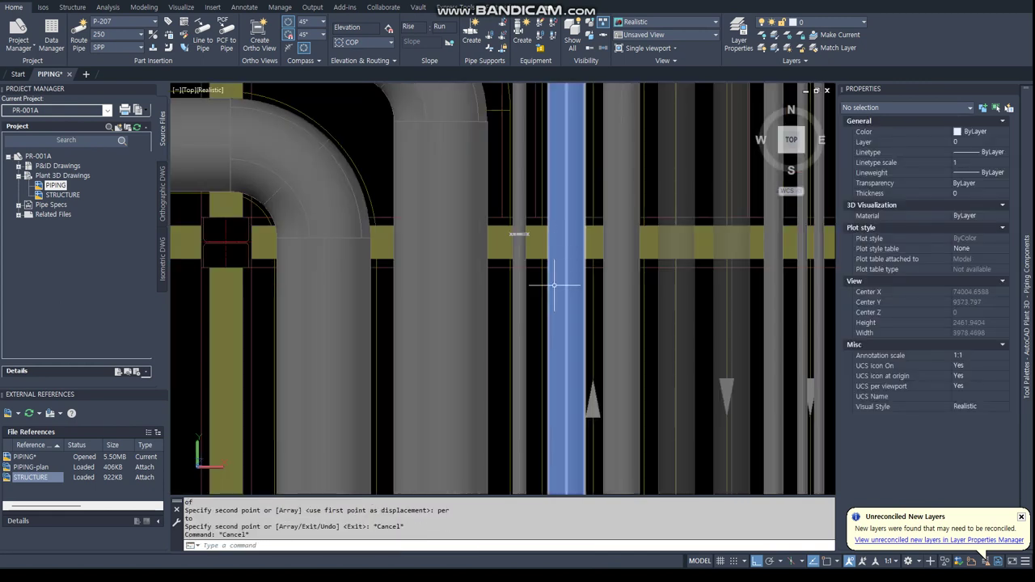
pyautogui.scroll(3, 555, 284)
pyautogui.write('e')
pyautogui.press('Return')
pyautogui.write('w')
pyautogui.press('Return')
pyautogui.moveTo(520, 185); pyautogui.dragTo(678, 335)
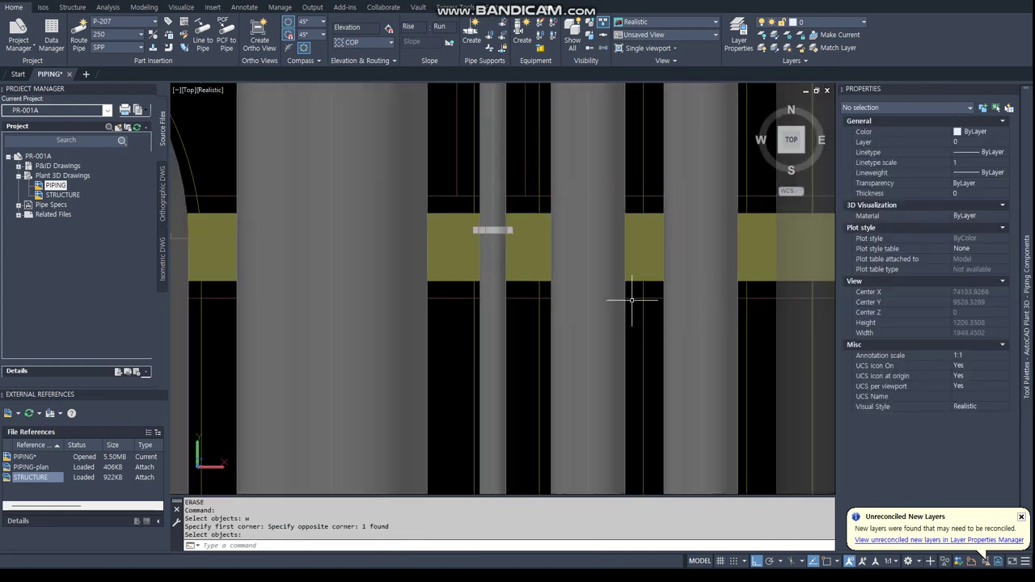
# Switch the visual style to 2D Wireframe, then Realistic, and orbit into a tilted 3D view
pyautogui.press('Return')
pyautogui.write('vs')
pyautogui.press('Return')
pyautogui.write('2')
pyautogui.press('Return')
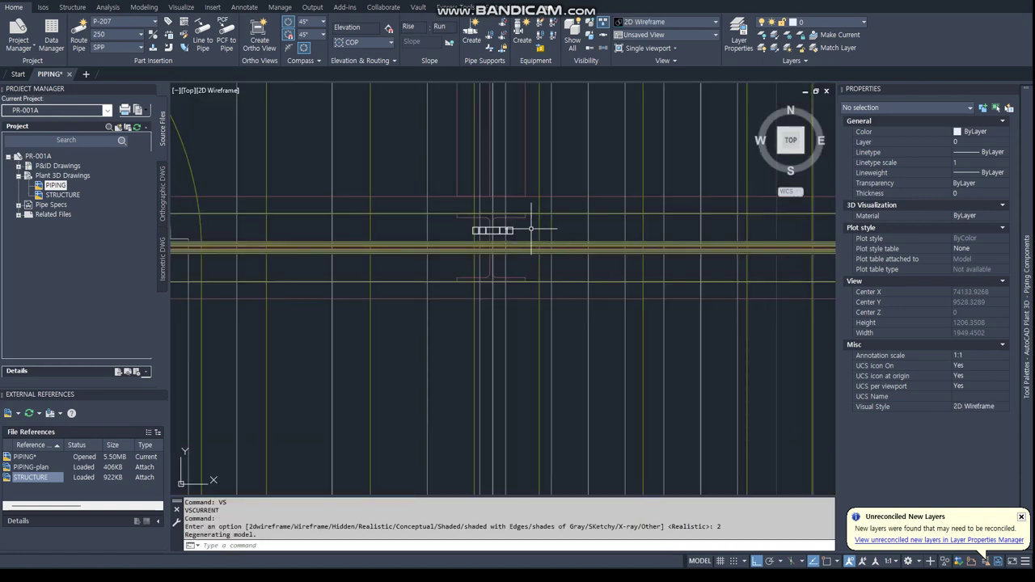
pyautogui.write('vs')
pyautogui.press('Return')
pyautogui.write('r')
pyautogui.press('Return')
pyautogui.click(503, 230)
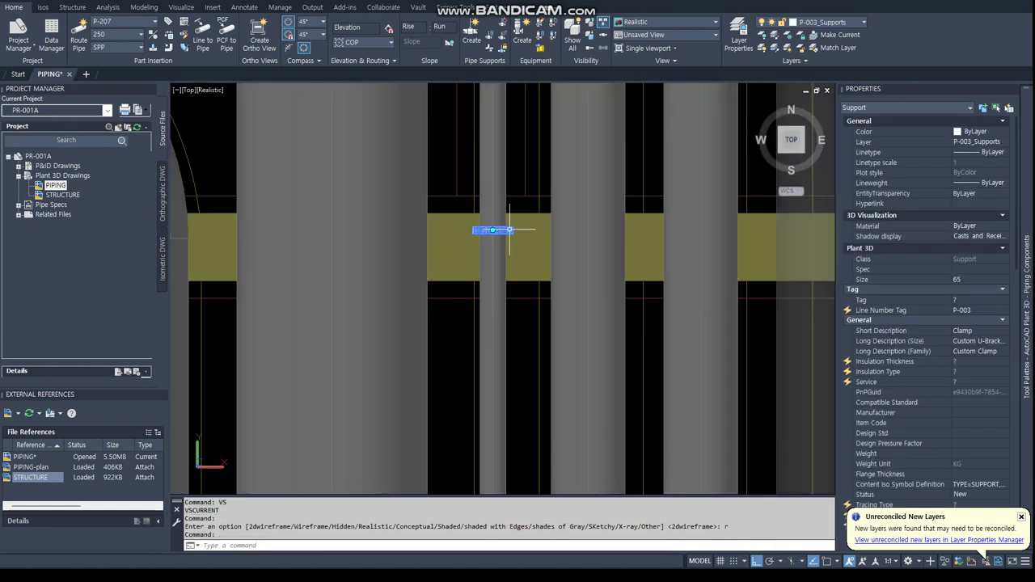
pyautogui.press('Escape')
pyautogui.keyDown('shift'); pyautogui.moveTo(525, 282); pyautogui.dragTo(497, 341, button='middle'); pyautogui.keyUp('shift')
# Begin copying the P-003 clamp from its node with a perpendicular snap reference
pyautogui.click(497, 342)
pyautogui.rightClick(505, 341)
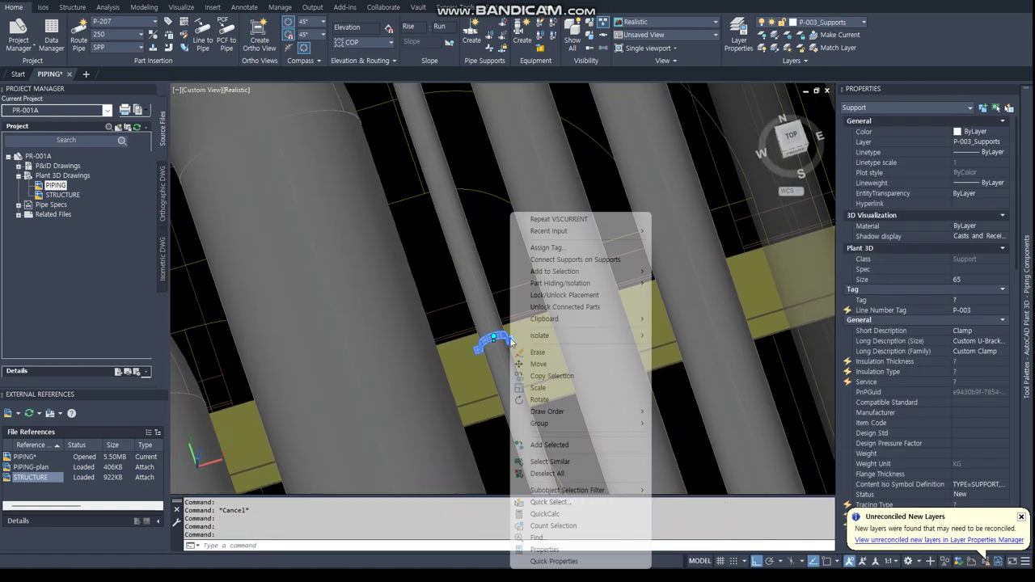
pyautogui.click(546, 377)
pyautogui.write('nod')
pyautogui.press('Return')
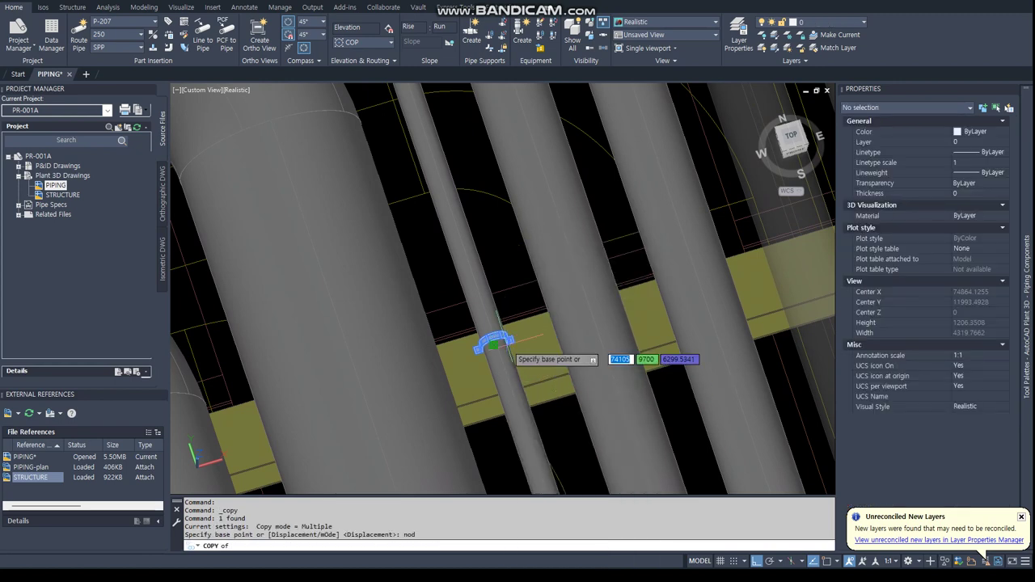
pyautogui.click(494, 337)
pyautogui.write('per')
pyautogui.press('Return')
pyautogui.click(561, 297)
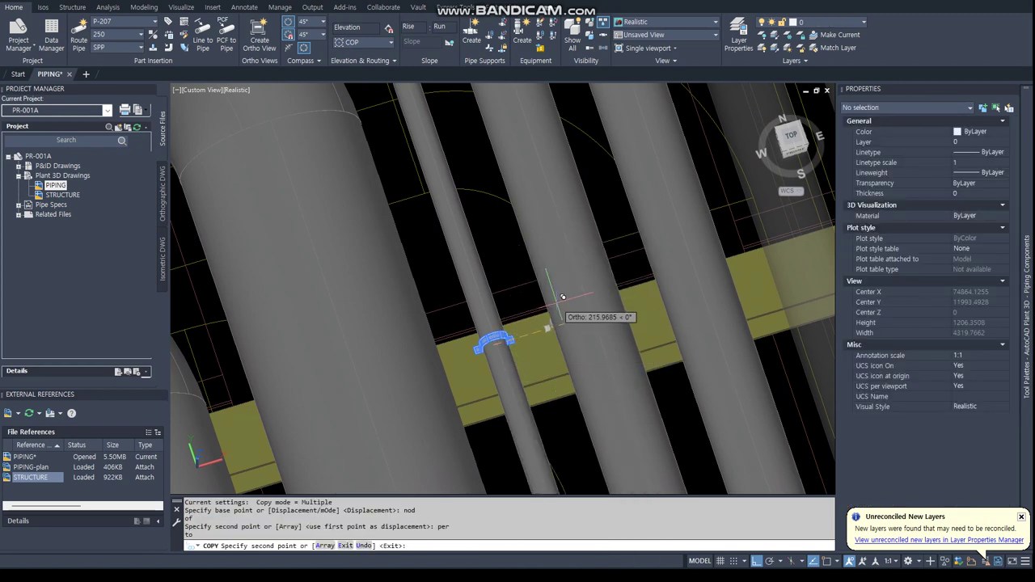
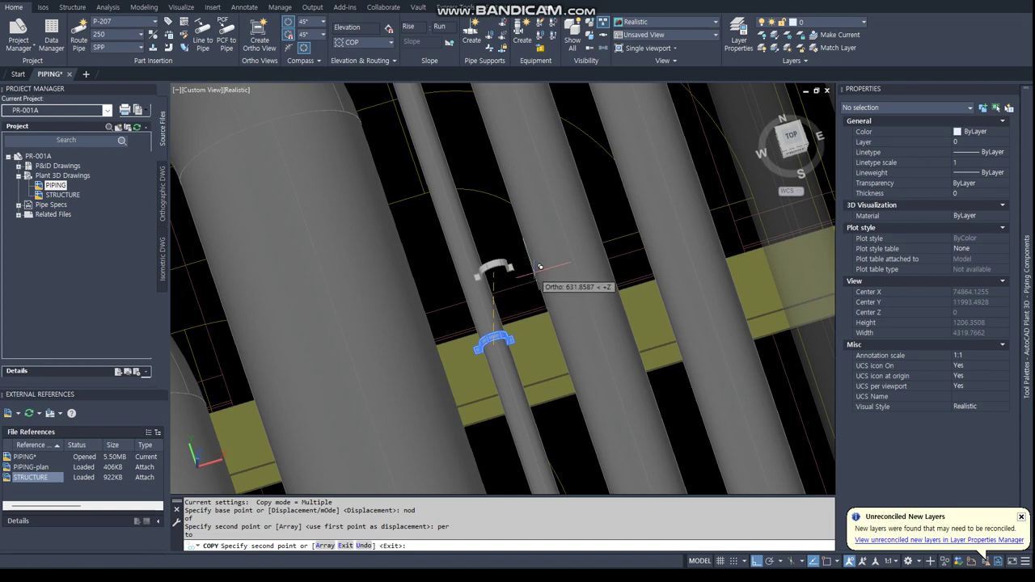
# Finish placing the earlier clamp copy on the pipe using nearest and perpendicular snaps
pyautogui.write('nea')
pyautogui.press('Return')
pyautogui.write('per')
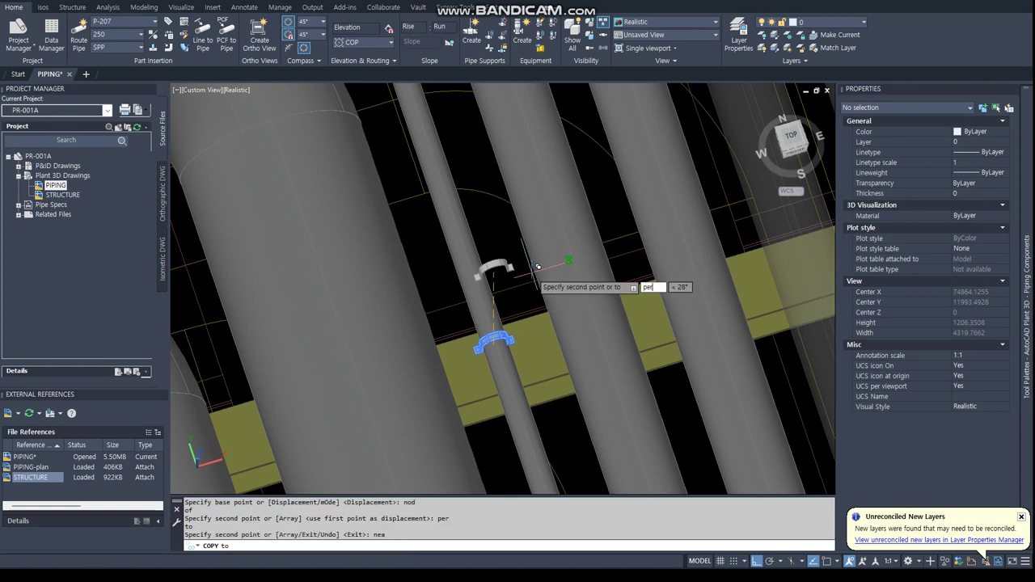
pyautogui.press('Return')
pyautogui.press('Return')
# Switch the visual style to 2D Wireframe and window-erase the extra clamp support
pyautogui.press('Return')
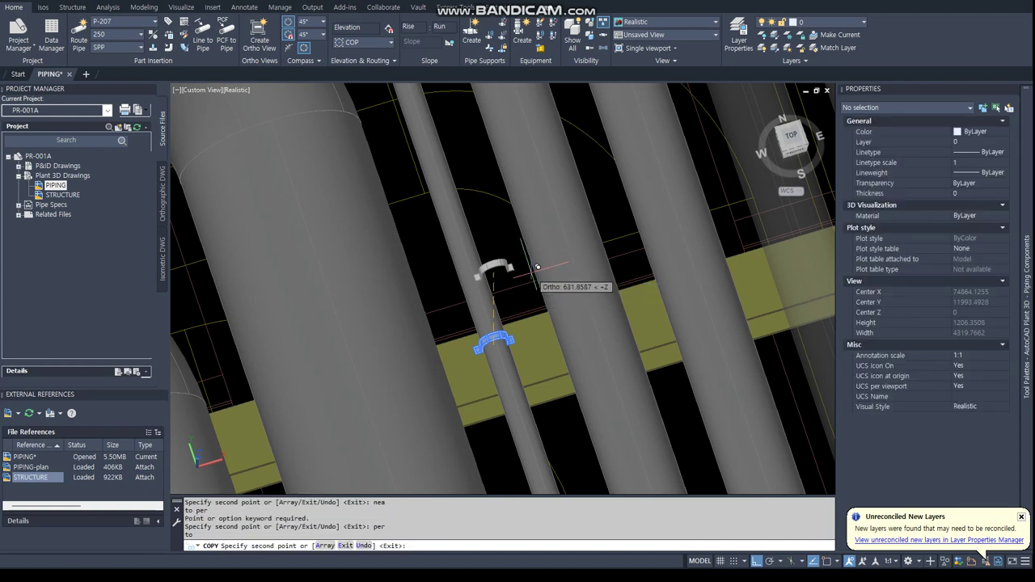
pyautogui.press('Return')
pyautogui.write('vs')
pyautogui.press('Return')
pyautogui.write('2')
pyautogui.press('Return')
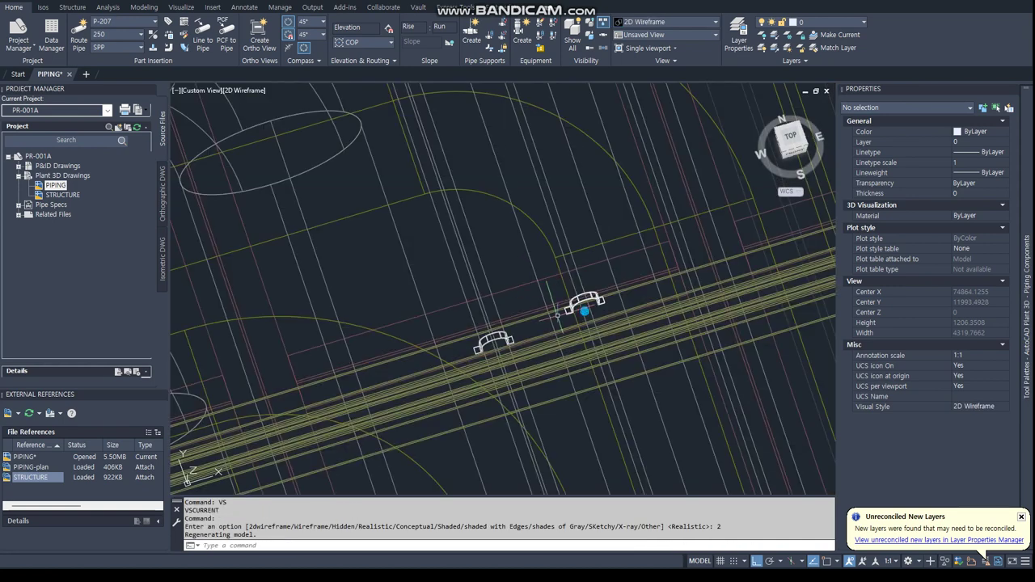
pyautogui.write('e')
pyautogui.press('Return')
pyautogui.write('w')
pyautogui.press('Return')
pyautogui.click(522, 267)
pyautogui.click(612, 348)
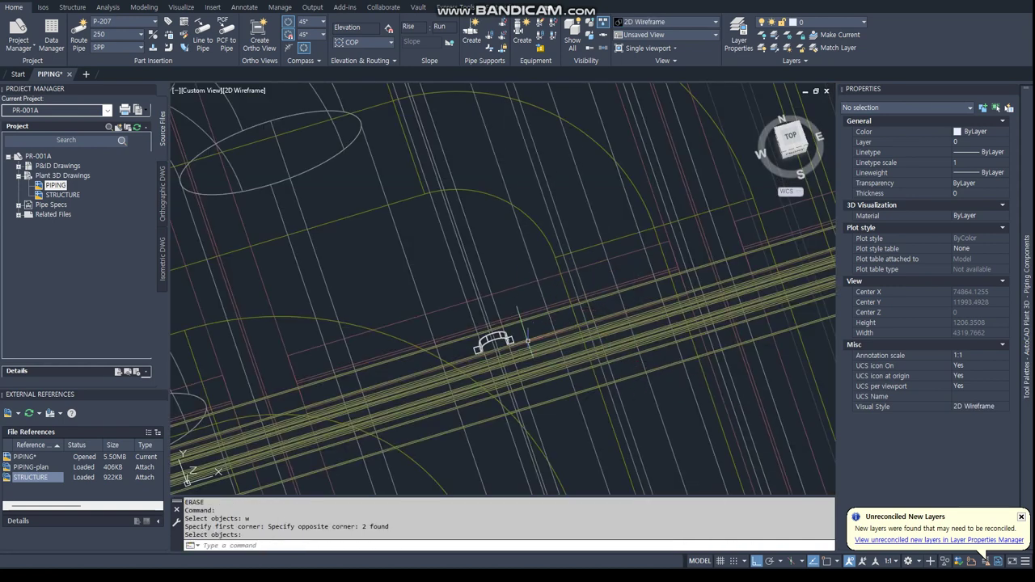
# Copy the clamp from its node to a nearest point further along the pipe, then view in plan
pyautogui.click(495, 341)
pyautogui.rightClick(518, 343)
pyautogui.click(552, 375)
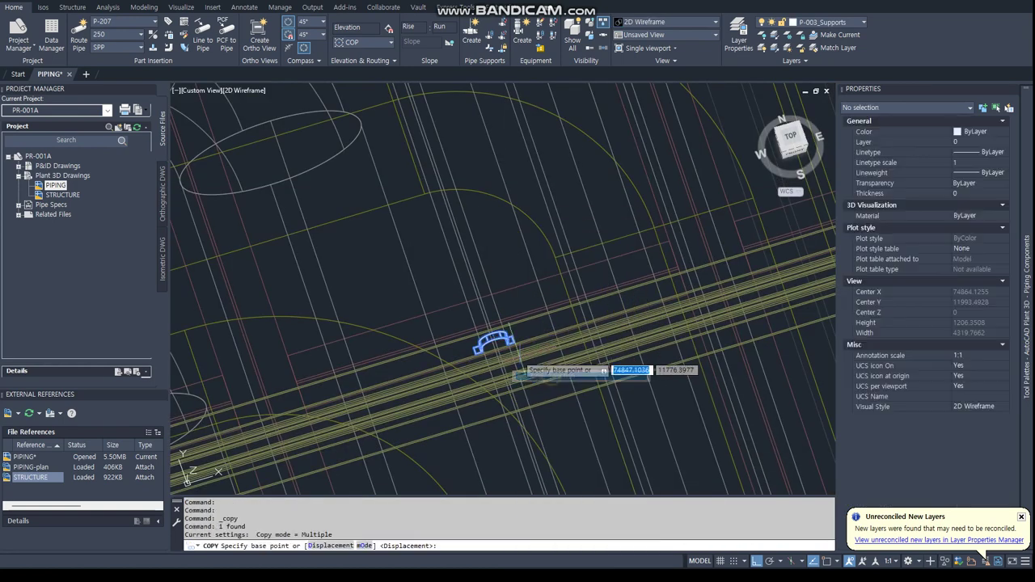
pyautogui.write('d')
pyautogui.press('Return')
pyautogui.click(496, 350)
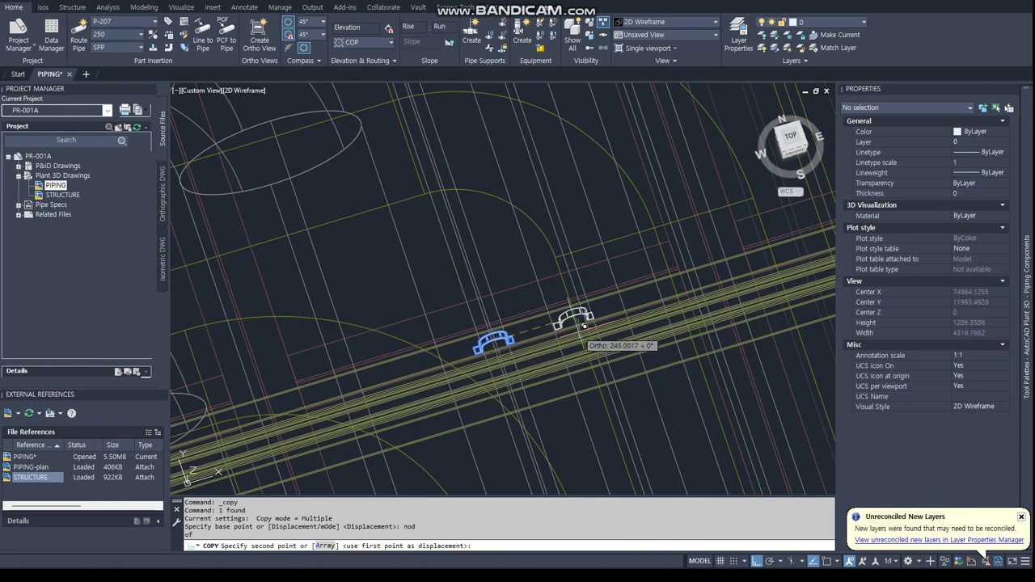
pyautogui.write('nea')
pyautogui.press('Return')
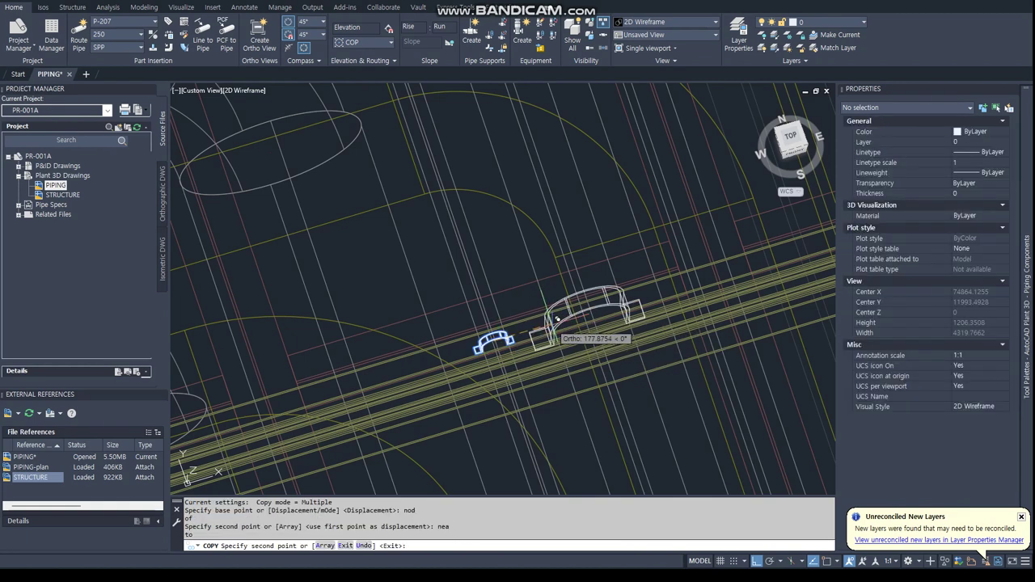
pyautogui.click(596, 350)
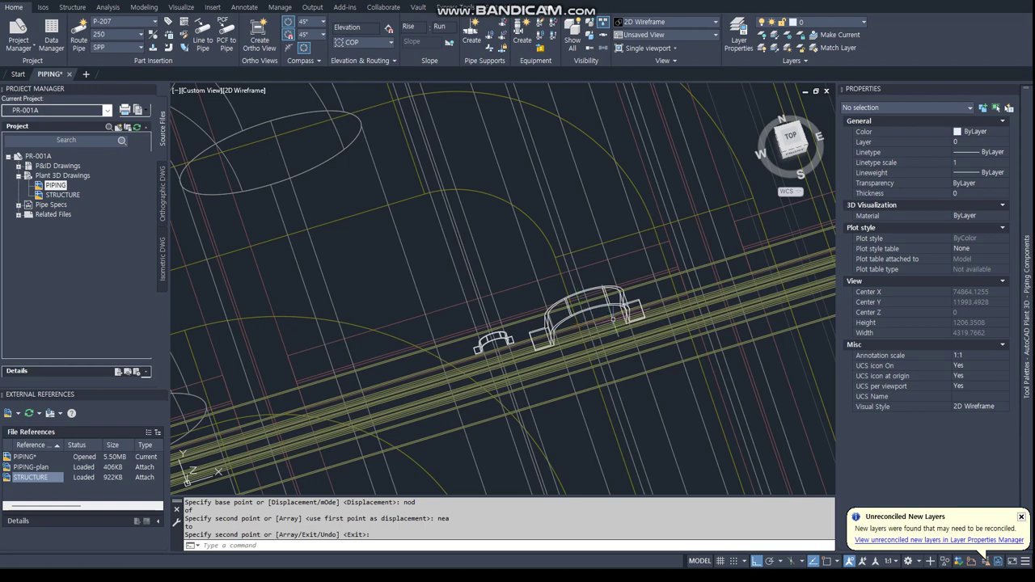
pyautogui.write('plan')
pyautogui.press('Return')
pyautogui.press('Return')
# Measure the DIST from the clamp's node perpendicular to the pipe
pyautogui.scroll(3, 589, 154)
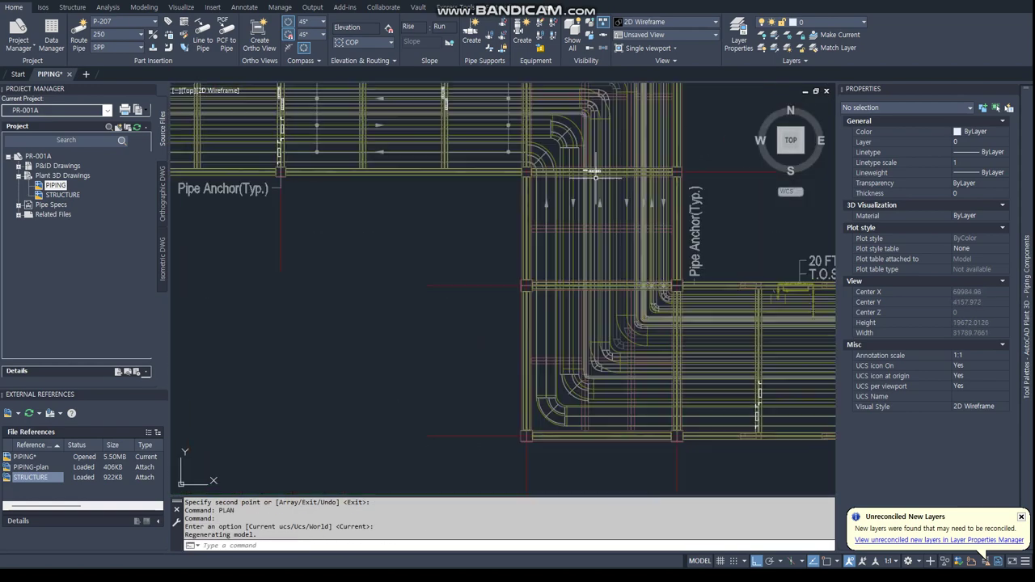
pyautogui.scroll(3, 589, 154)
pyautogui.scroll(4, 589, 153)
pyautogui.write('dist')
pyautogui.press('Return')
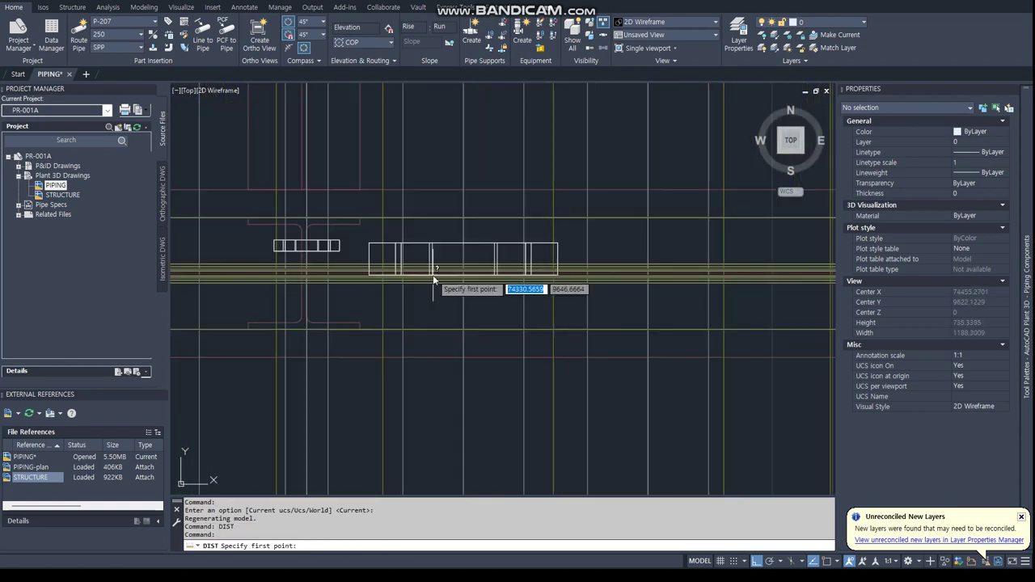
pyautogui.write('nod')
pyautogui.press('Return')
pyautogui.click(477, 257)
pyautogui.scroll(-8, 449, 282)
pyautogui.write('per')
pyautogui.press('Return')
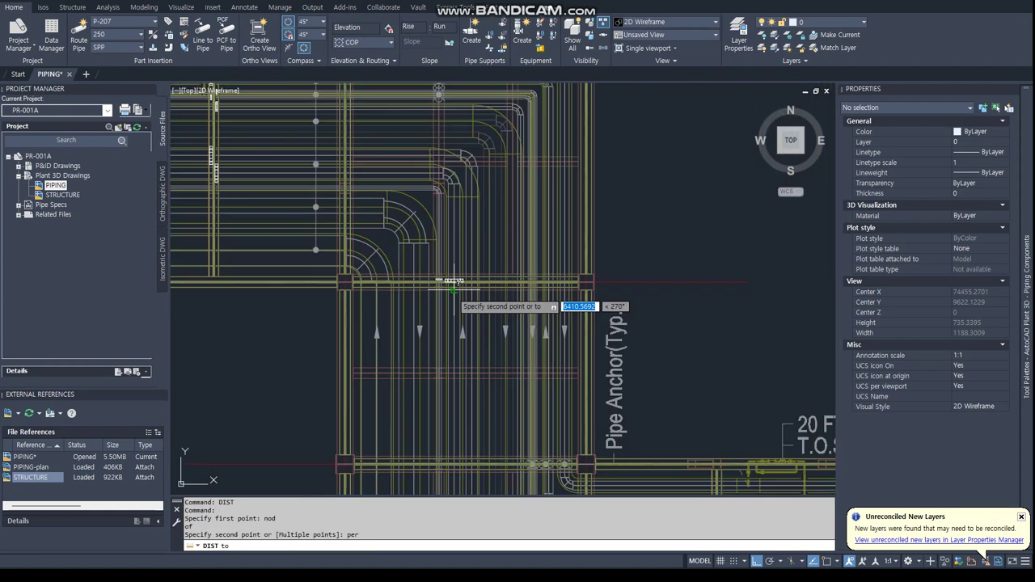
pyautogui.click(667, 283)
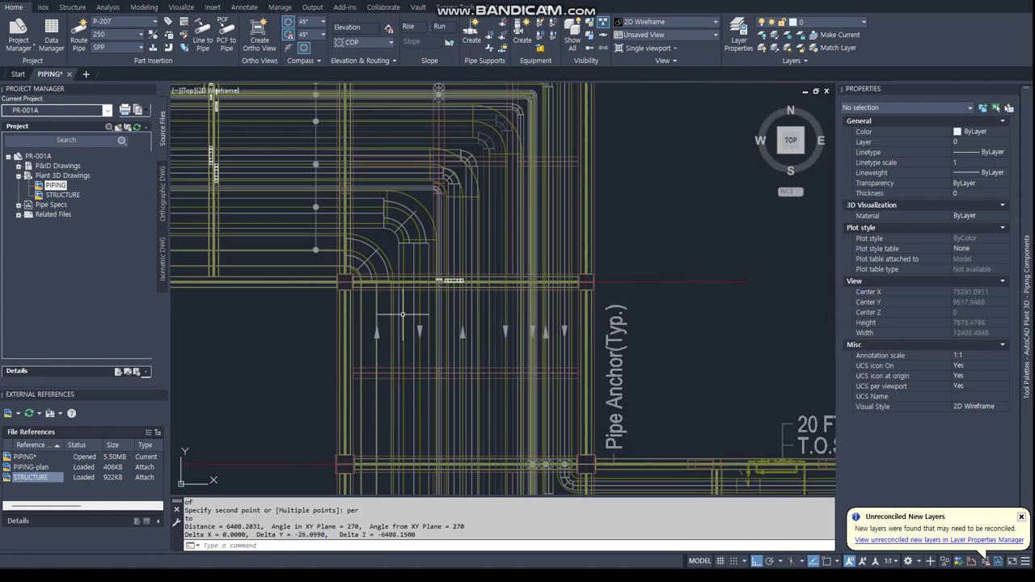
# Move the clamp support by 26.0990
pyautogui.scroll(3, 450, 281)
pyautogui.click(449, 280)
pyautogui.rightClick(465, 283)
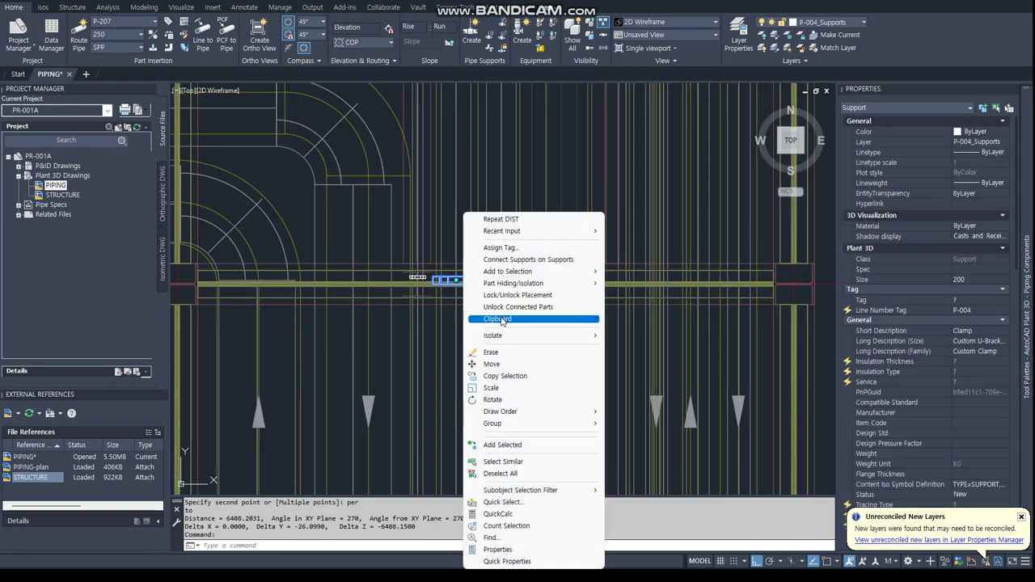
pyautogui.click(498, 370)
pyautogui.click(527, 204)
pyautogui.write('26.0990')
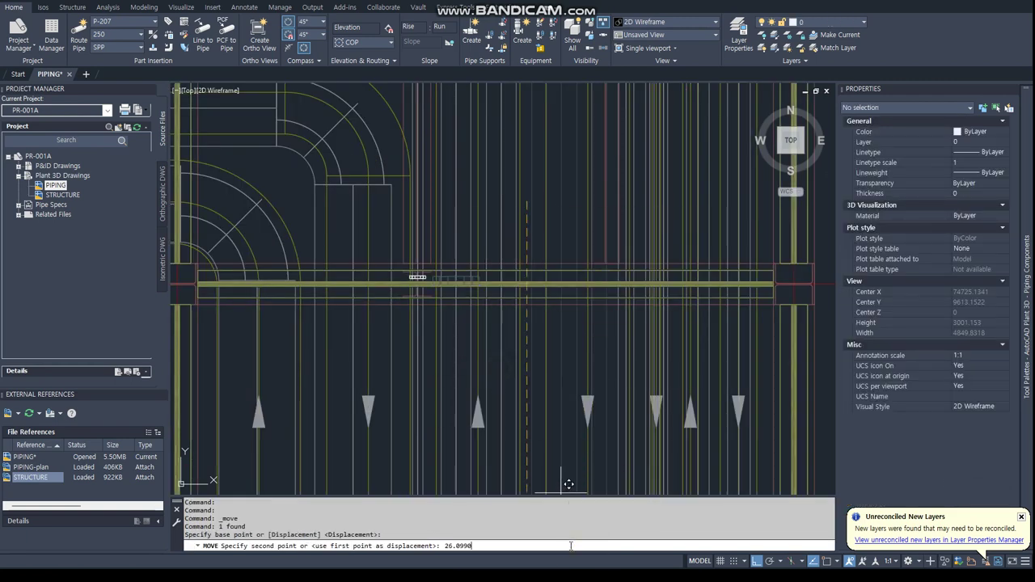
pyautogui.press('Return')
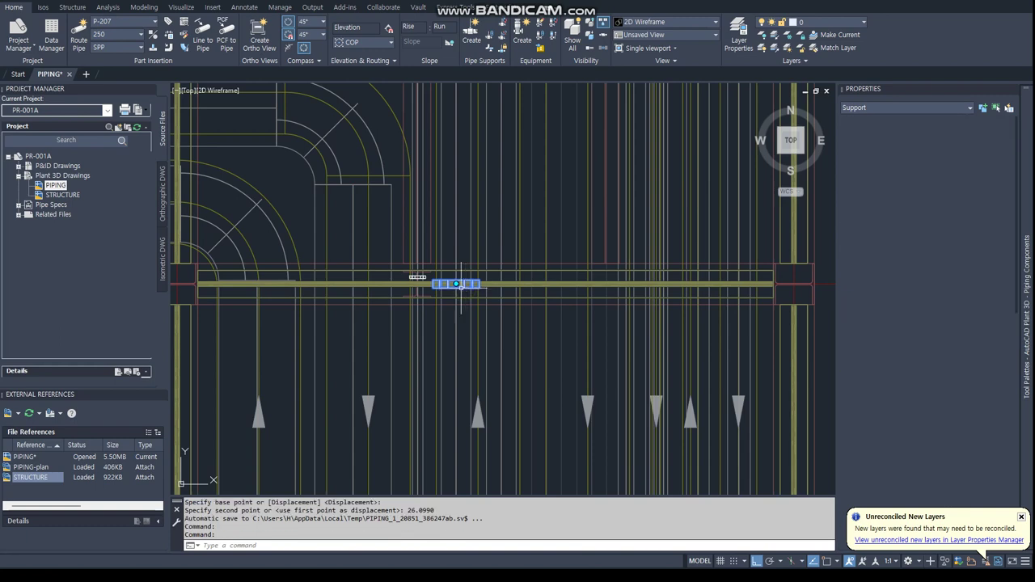
# Move the clamp support a further 50 units and orbit into a tilted 3D view
pyautogui.rightClick(460, 285)
pyautogui.click(493, 364)
pyautogui.click(474, 340)
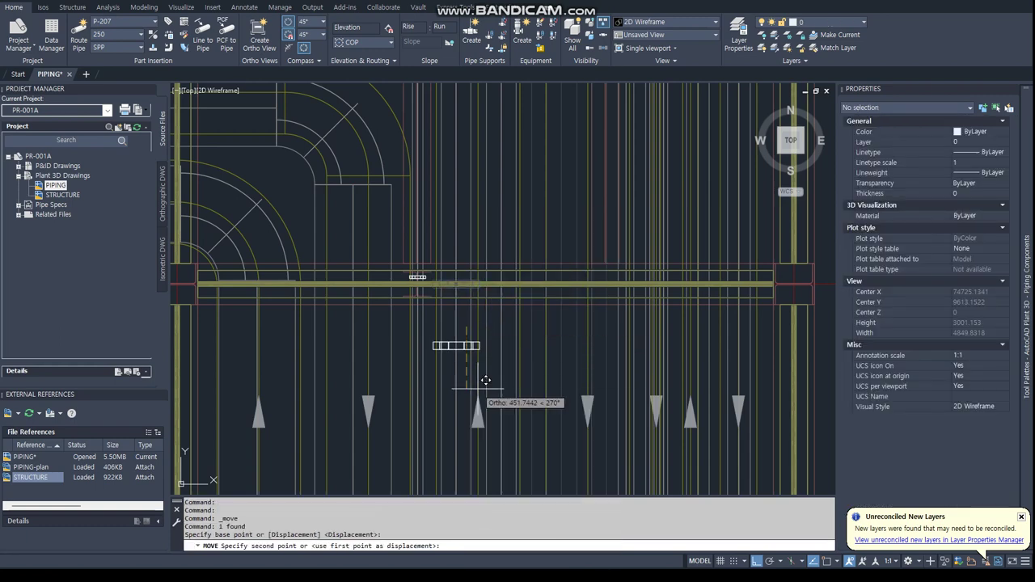
pyautogui.write('50')
pyautogui.press('Return')
pyautogui.scroll(5, 453, 277)
pyautogui.scroll(-6, 487, 352)
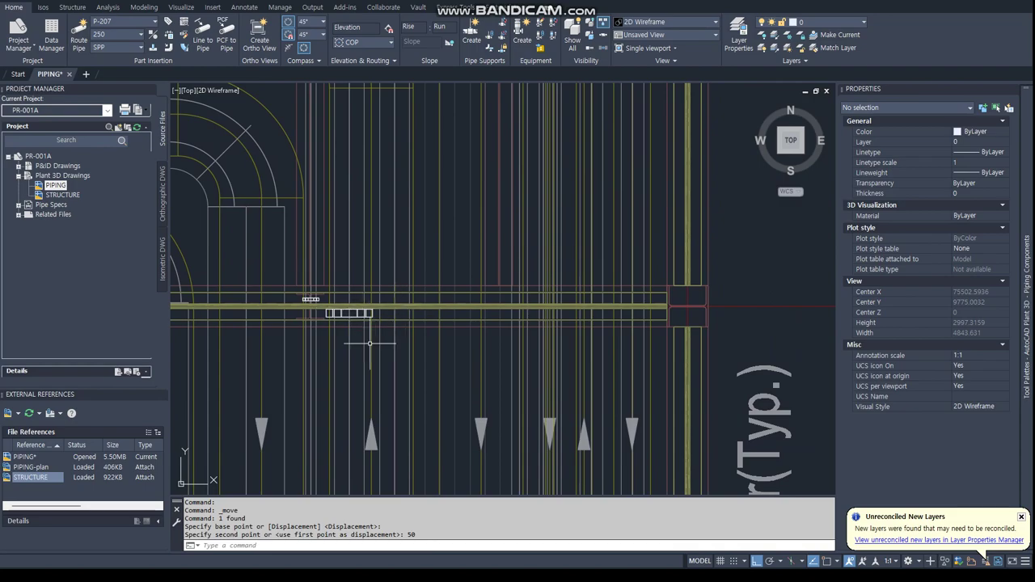
pyautogui.moveTo(355, 381)
pyautogui.keyDown('shift'); pyautogui.mouseDown(button='middle')
pyautogui.moveTo(504, 340)
pyautogui.moveTo(381, 333)
pyautogui.mouseUp(button='middle'); pyautogui.keyUp('shift')
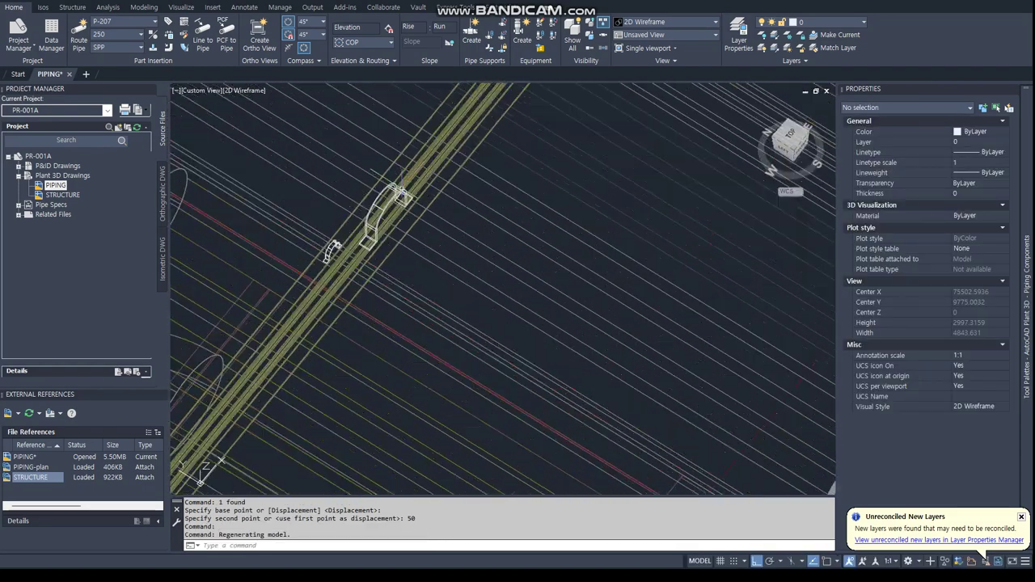
# Copy the clamp from its node onto the pipe with a perpendicular snap
pyautogui.click(381, 333)
pyautogui.rightClick(393, 333)
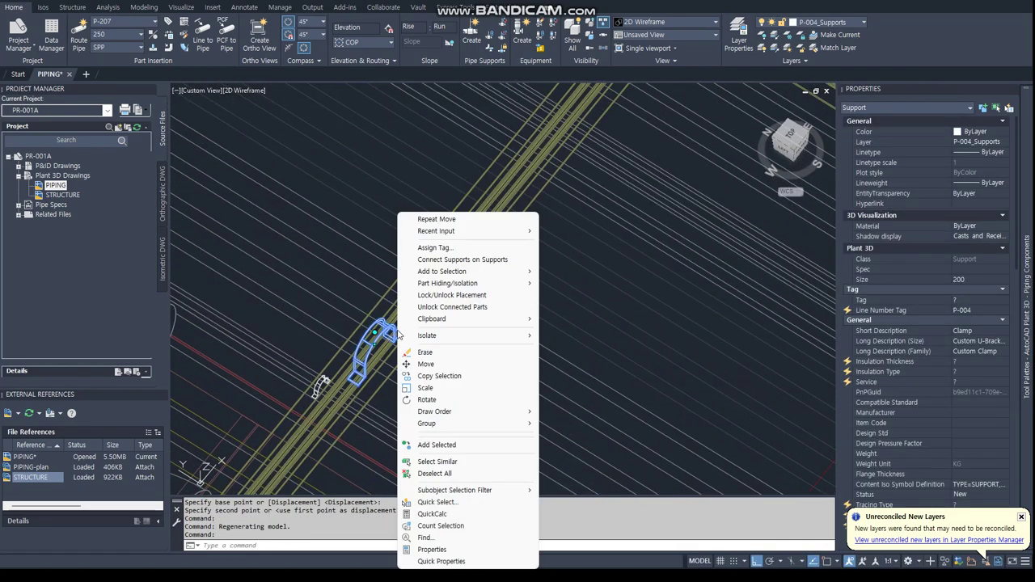
pyautogui.click(437, 374)
pyautogui.write('no')
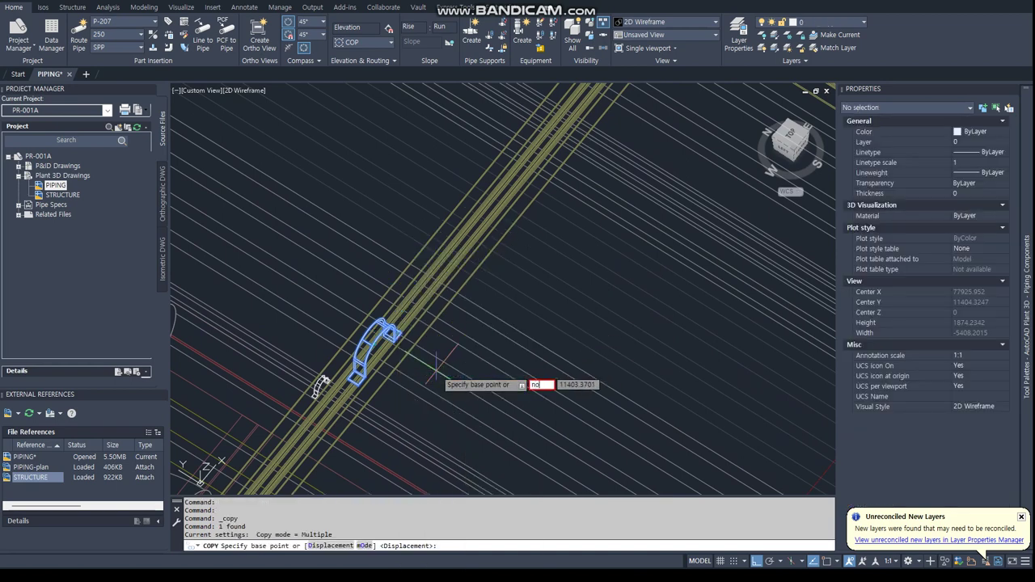
pyautogui.write('d')
pyautogui.press('Return')
pyautogui.click(415, 296)
pyautogui.write('per')
pyautogui.press('Return')
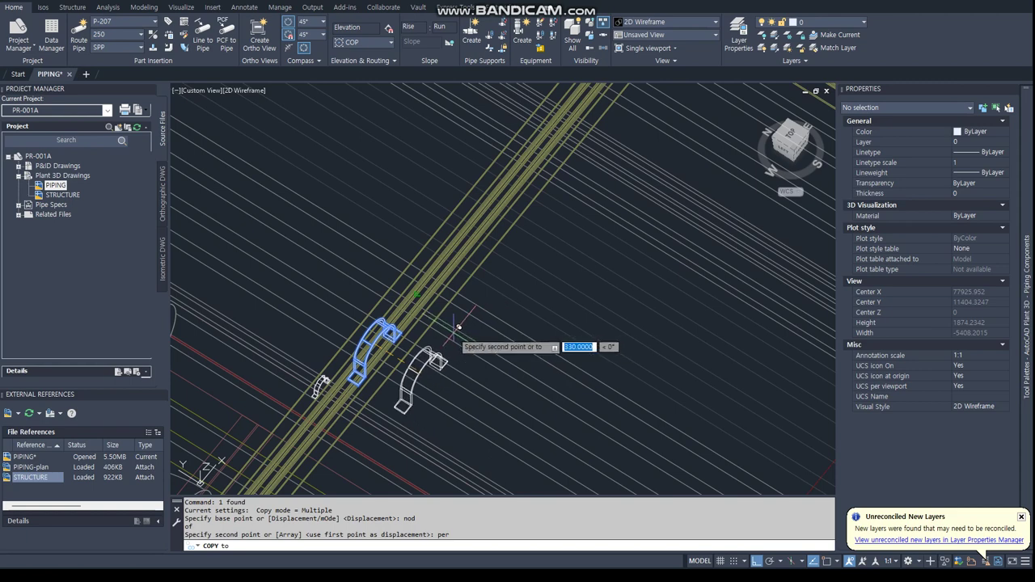
pyautogui.click(457, 329)
# Place three more clamp copies perpendicular onto the pipe at further bays, then return to plan view
pyautogui.scroll(-1, 461, 333)
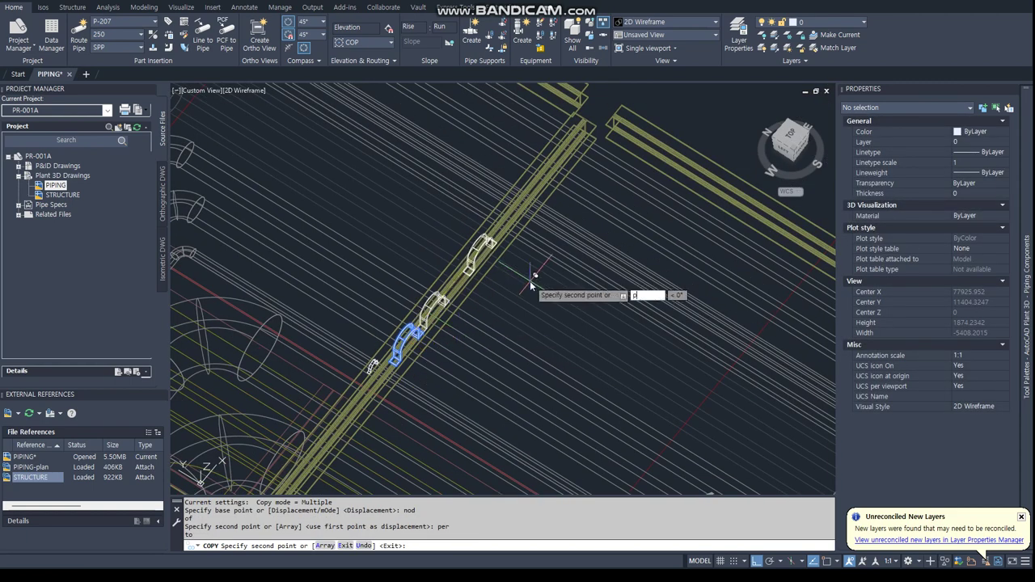
pyautogui.write('er')
pyautogui.press('Return')
pyautogui.write('er')
pyautogui.press('Return')
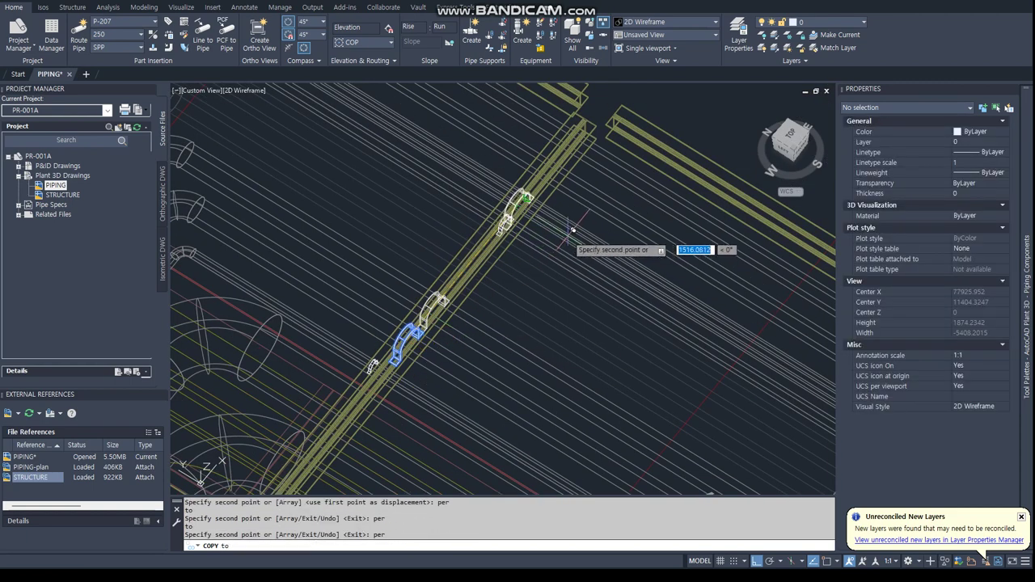
pyautogui.click(572, 230)
pyautogui.write('er')
pyautogui.press('Return')
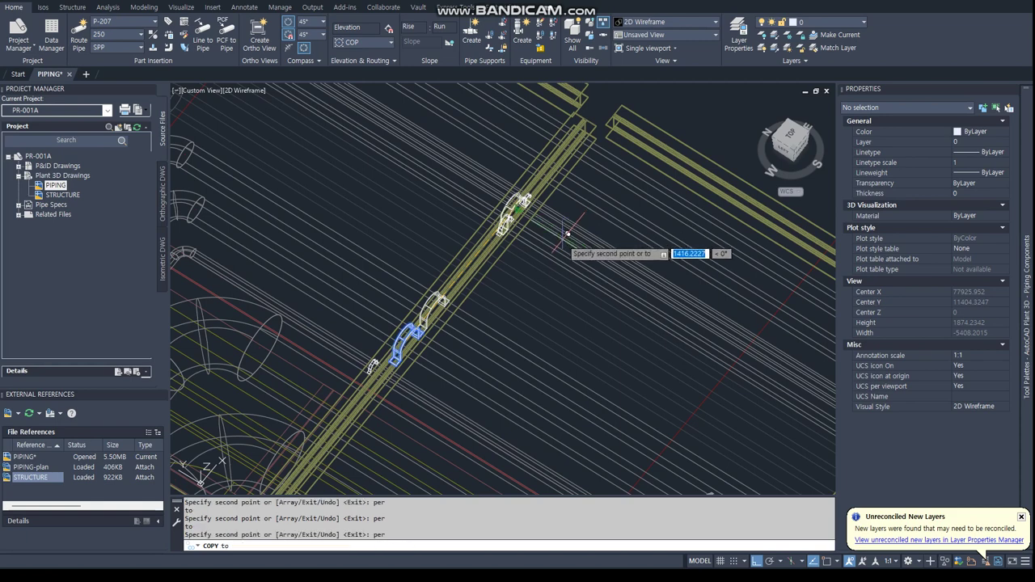
pyautogui.click(570, 227)
pyautogui.write('per')
pyautogui.press('Return')
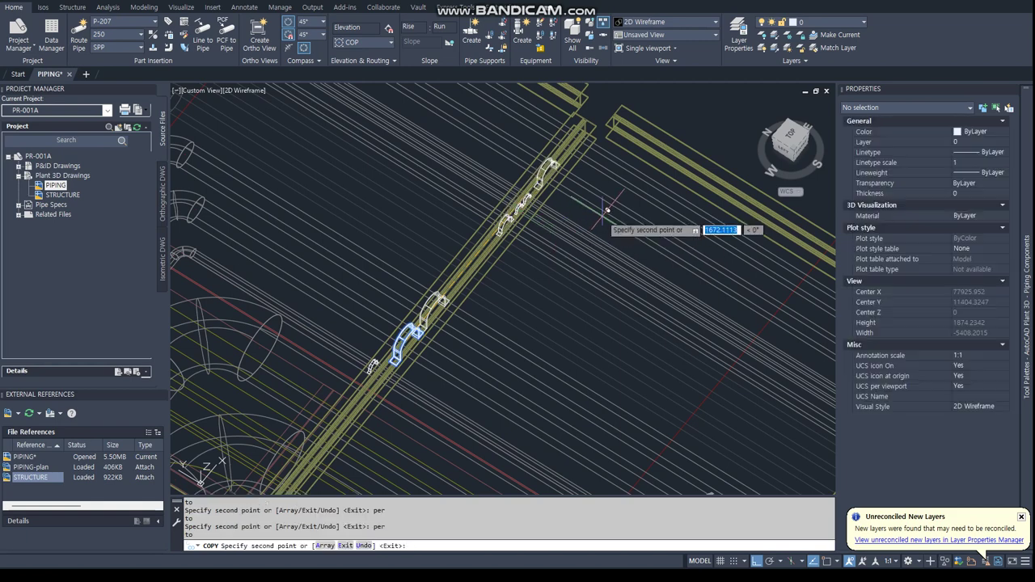
pyautogui.click(603, 209)
pyautogui.press('Escape')
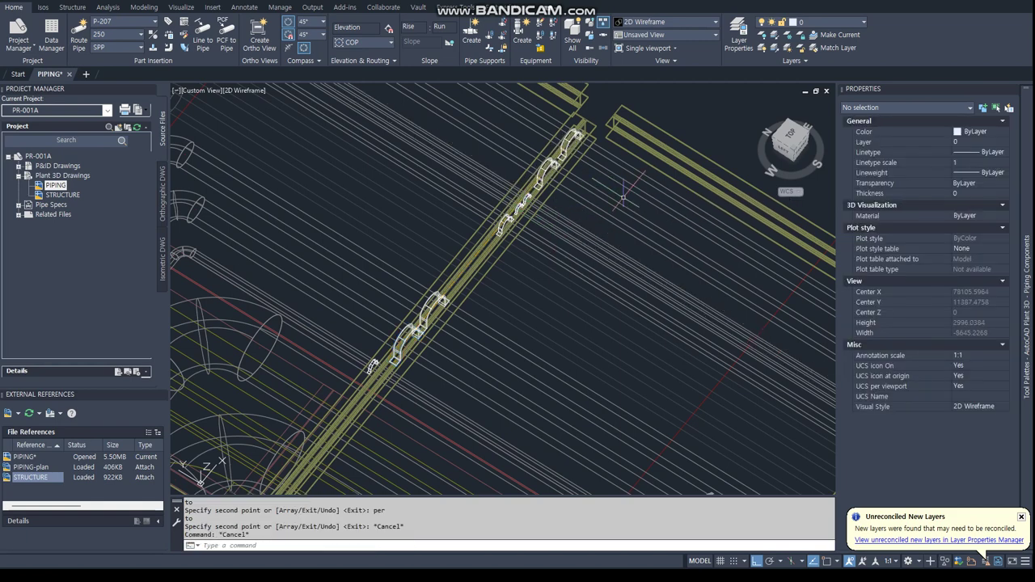
pyautogui.write('plan')
pyautogui.press('Return')
pyautogui.press('Return')
# Move the three selected clamp supports 100 units
pyautogui.scroll(8, 626, 174)
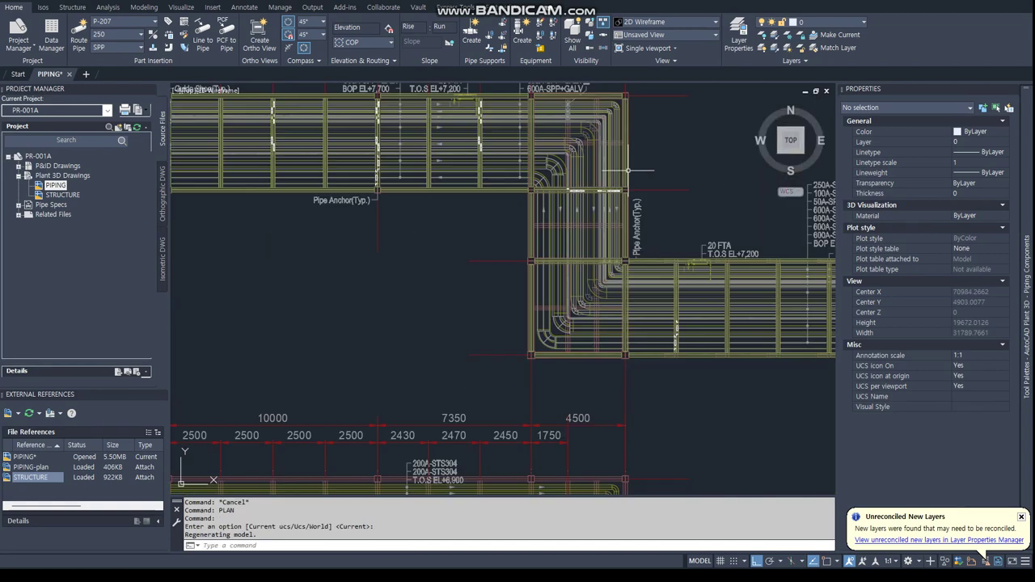
pyautogui.scroll(6, 626, 174)
pyautogui.click(345, 233)
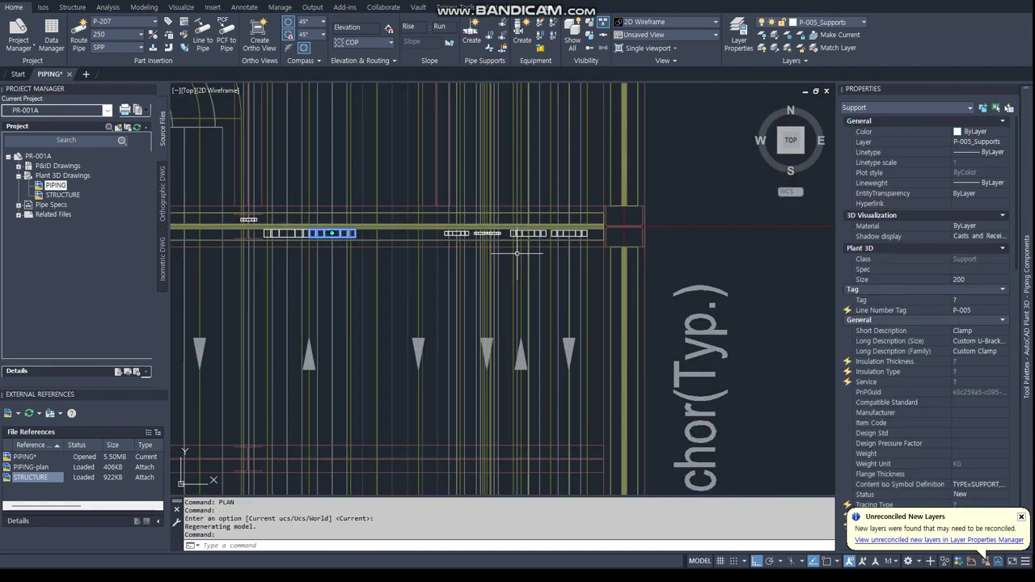
pyautogui.click(479, 233)
pyautogui.click(529, 233)
pyautogui.rightClick(537, 232)
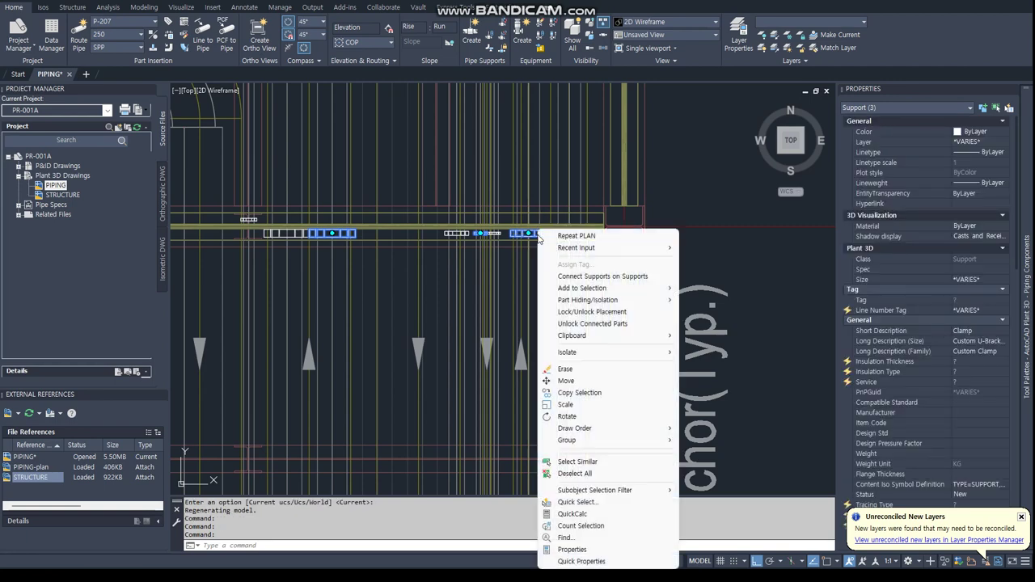
pyautogui.click(566, 381)
pyautogui.click(766, 355)
pyautogui.write('100')
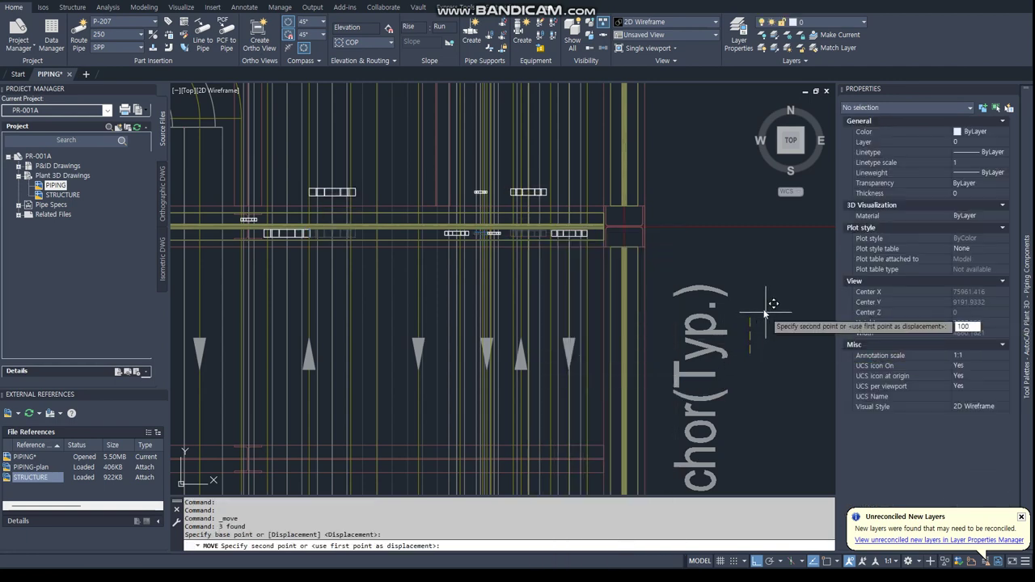
pyautogui.press('Return')
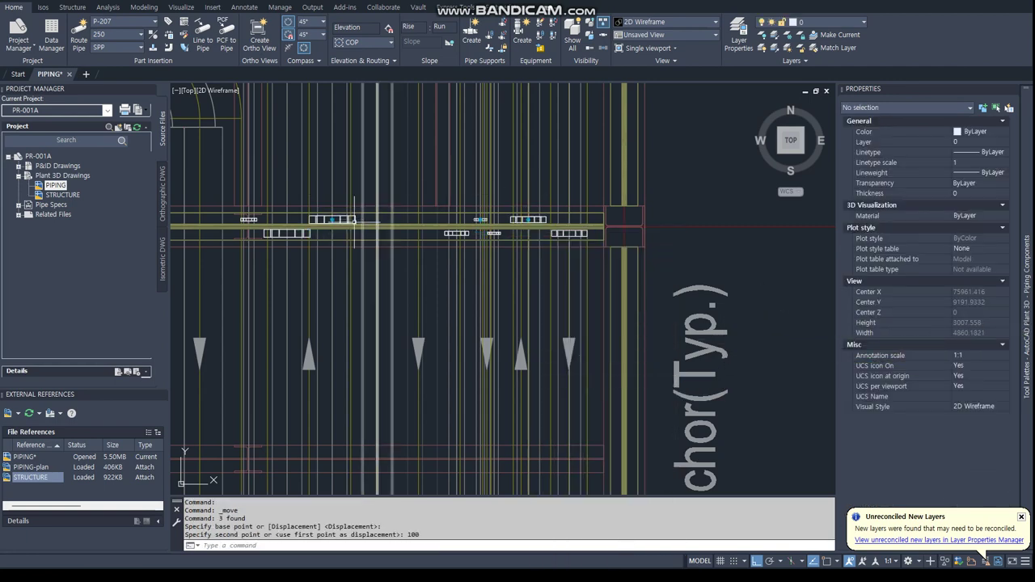
# Connect the first clamp and the P-007 clamp support to their adjacent pipes
pyautogui.click(338, 219)
pyautogui.press('Escape')
pyautogui.click(339, 218)
pyautogui.rightClick(338, 215)
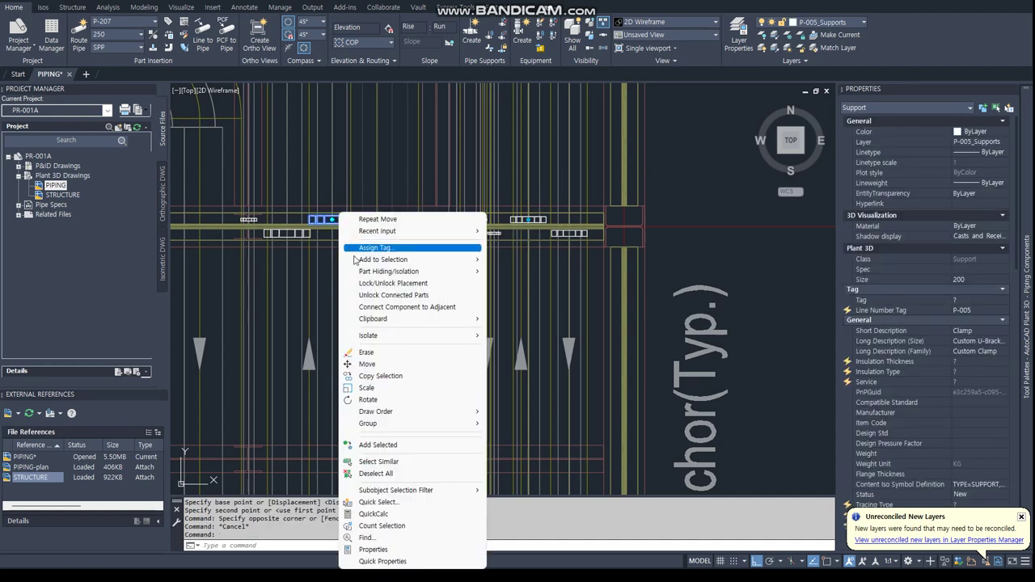
pyautogui.click(400, 308)
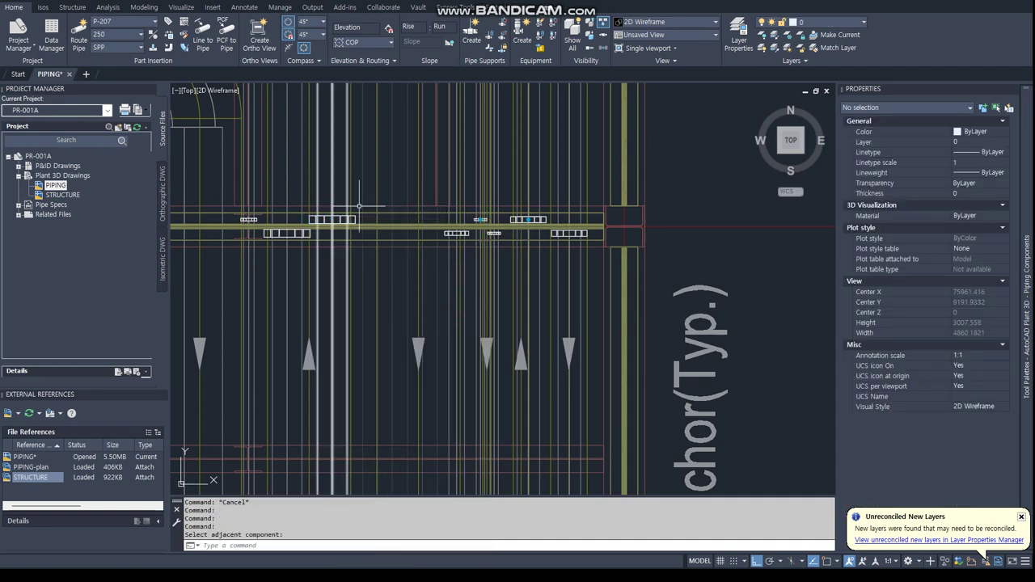
pyautogui.scroll(2, 453, 214)
pyautogui.click(454, 210)
pyautogui.rightClick(454, 211)
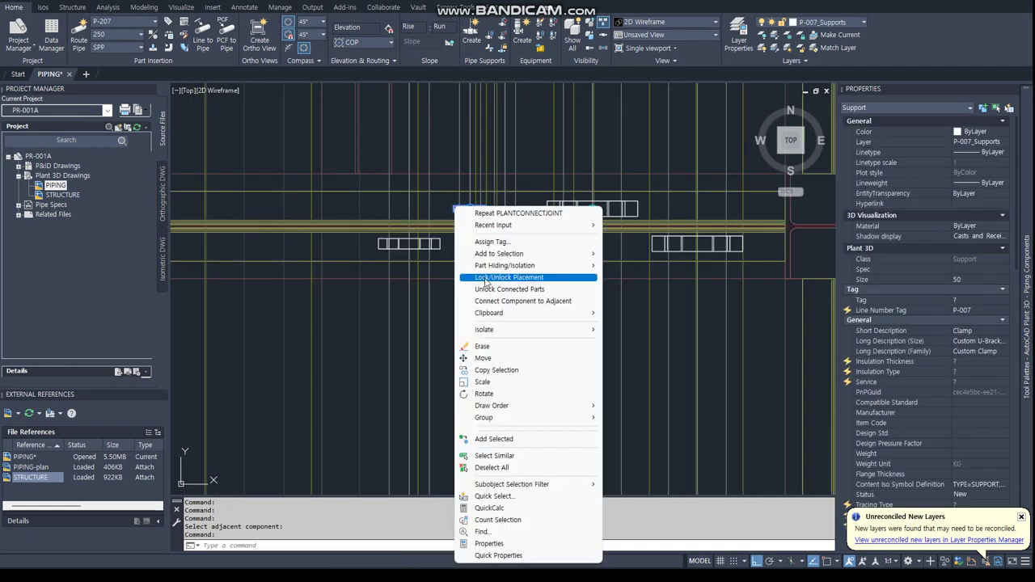
pyautogui.press('Escape')
pyautogui.press('Escape')
pyautogui.click(458, 209)
pyautogui.rightClick(457, 208)
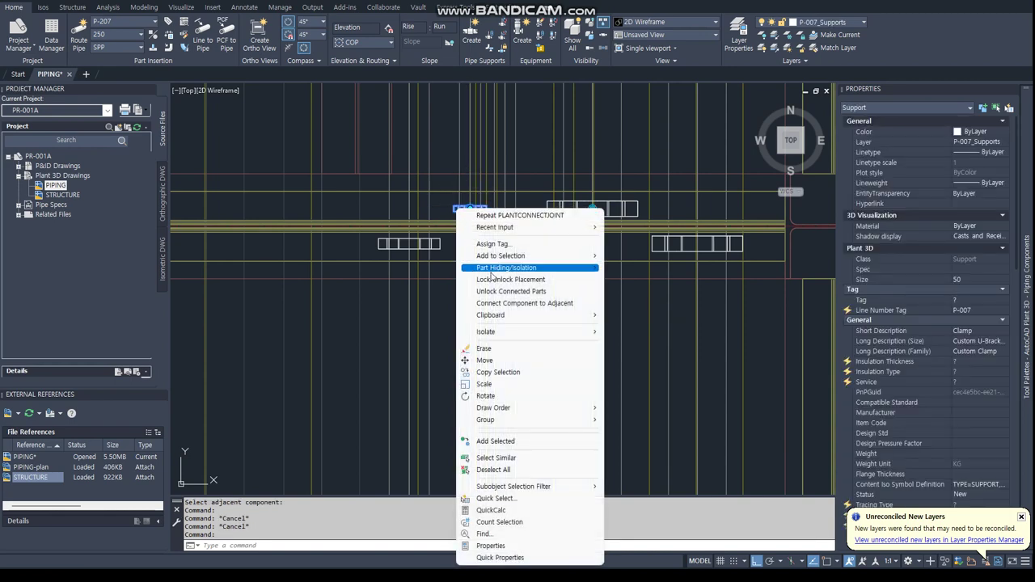
pyautogui.click(477, 297)
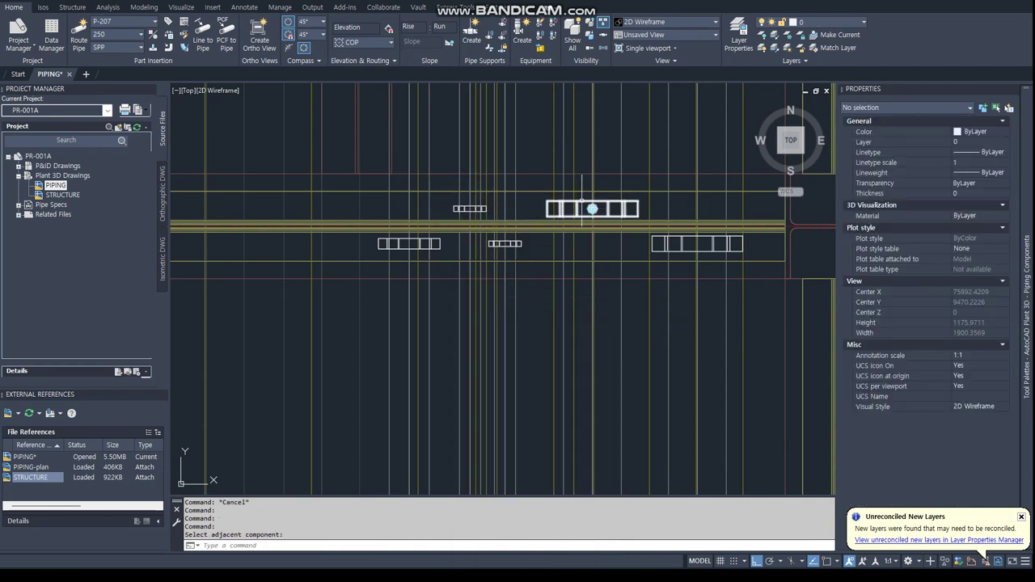
# Connect the P-009 clamp support to its adjacent pipe
pyautogui.click(582, 209)
pyautogui.rightClick(582, 208)
pyautogui.click(681, 176)
pyautogui.rightClick(632, 207)
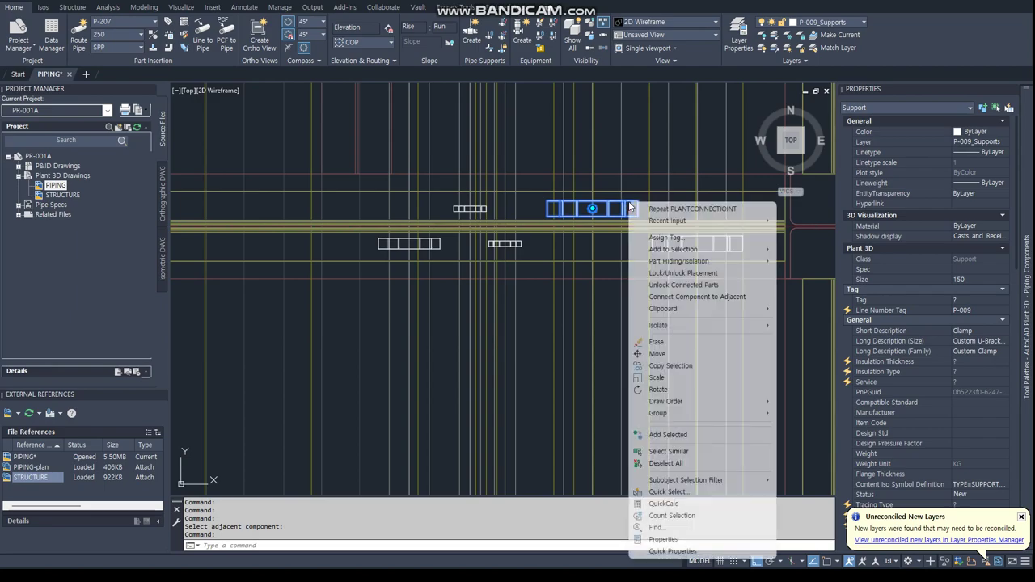
pyautogui.click(659, 297)
pyautogui.scroll(-5, 622, 188)
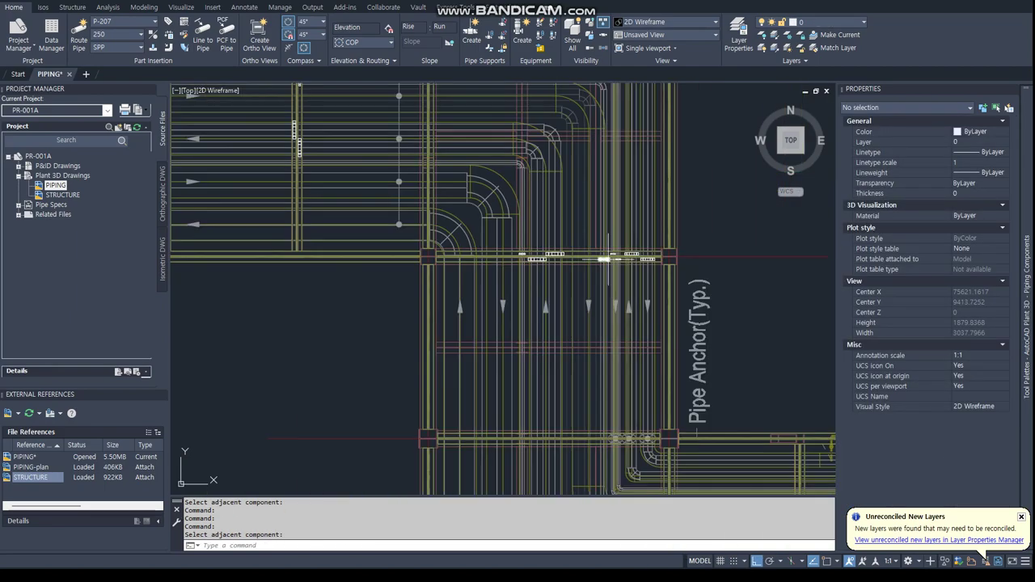
# Orbit into a tilted 3D view and select the seven clamp supports at the first bay
pyautogui.scroll(-3, 616, 331)
pyautogui.moveTo(437, 283)
pyautogui.keyDown('shift'); pyautogui.mouseDown(button='middle')
pyautogui.moveTo(549, 271)
pyautogui.moveTo(530, 243)
pyautogui.mouseUp(button='middle'); pyautogui.keyUp('shift')
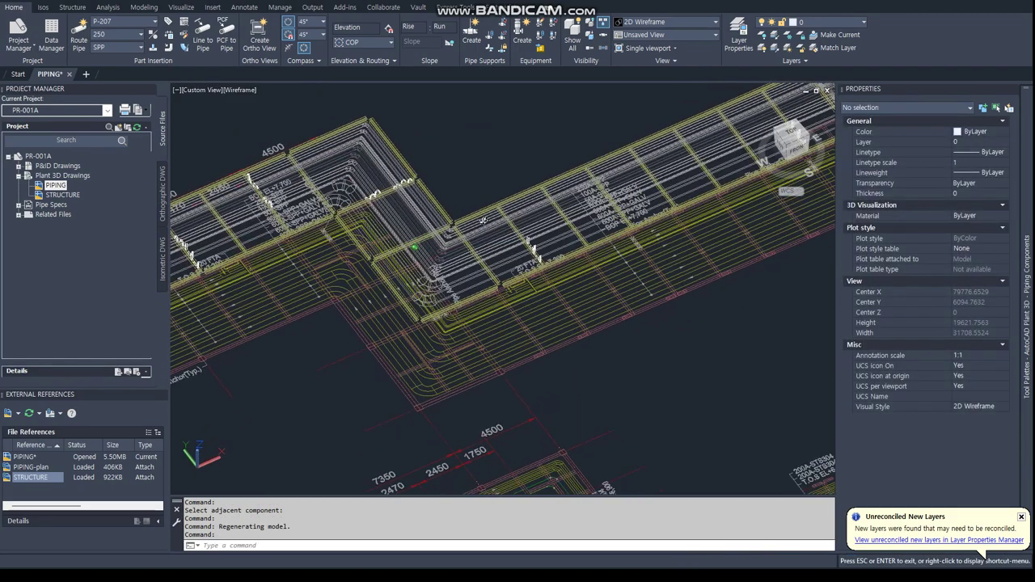
pyautogui.scroll(8, 257, 153)
pyautogui.click(184, 204)
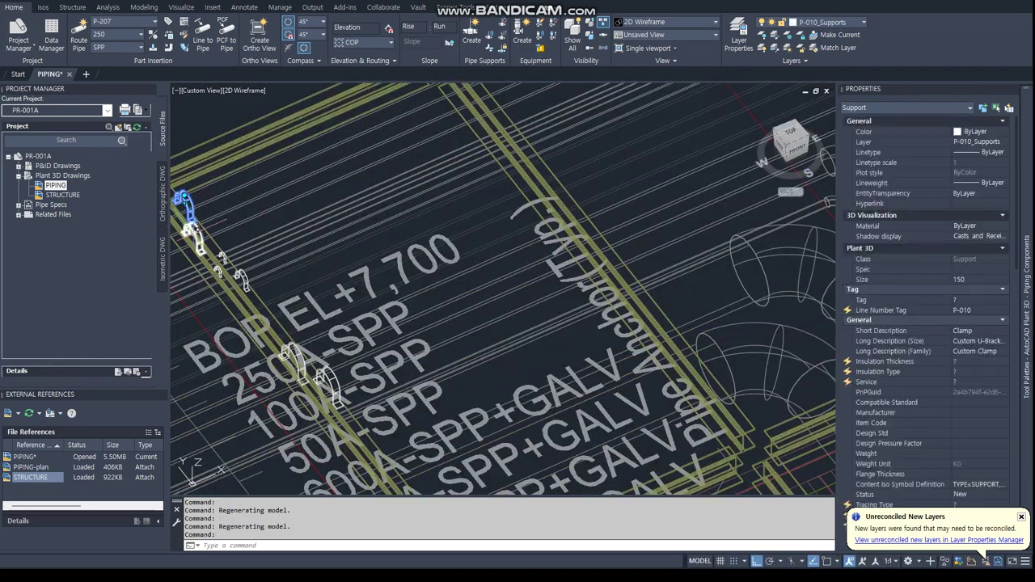
pyautogui.click(218, 267)
pyautogui.click(241, 279)
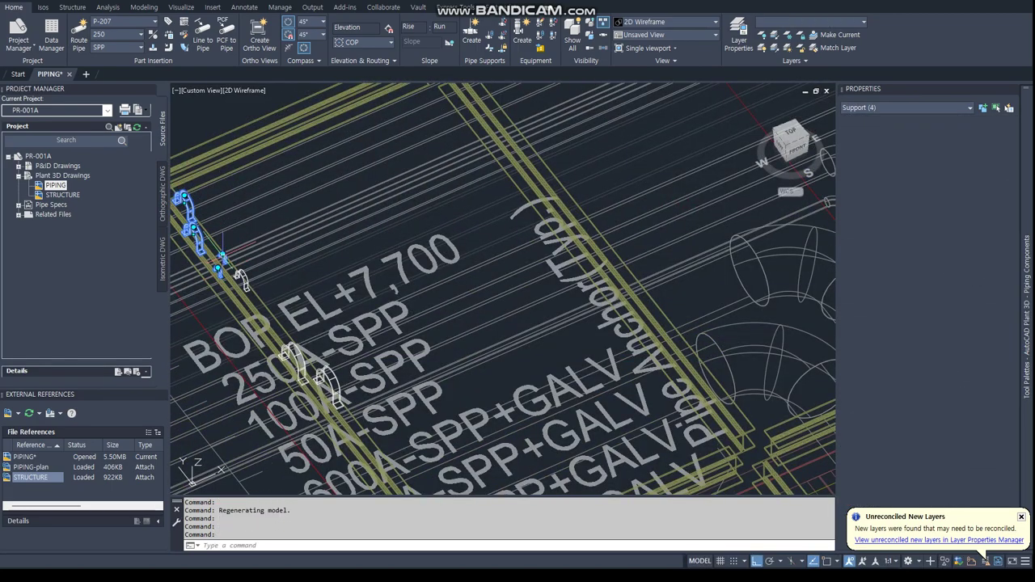
pyautogui.click(291, 354)
pyautogui.click(327, 380)
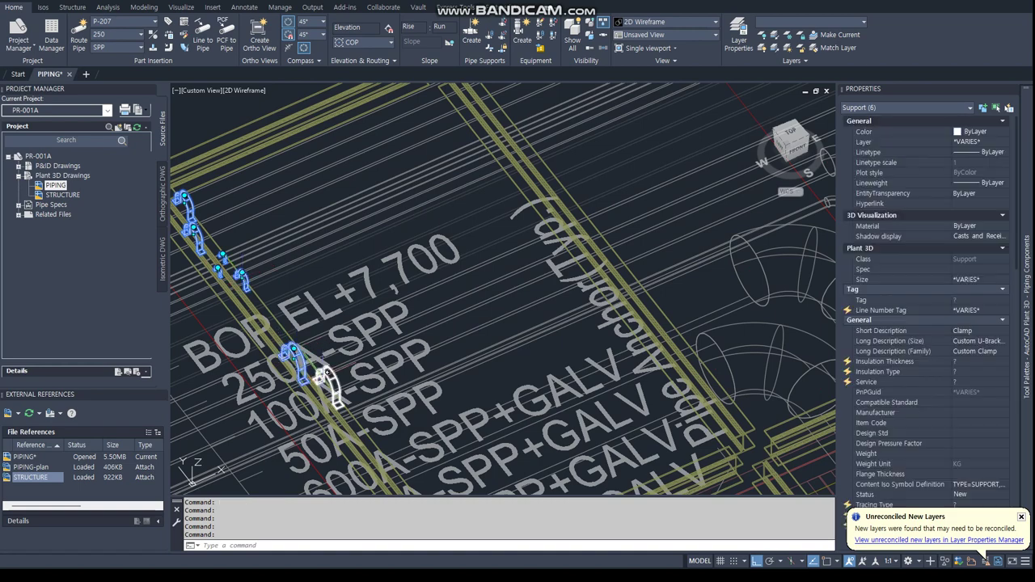
pyautogui.scroll(-2, 368, 359)
# Copy the seven clamps to the next bay's pipe using a nearest snap
pyautogui.rightClick(334, 312)
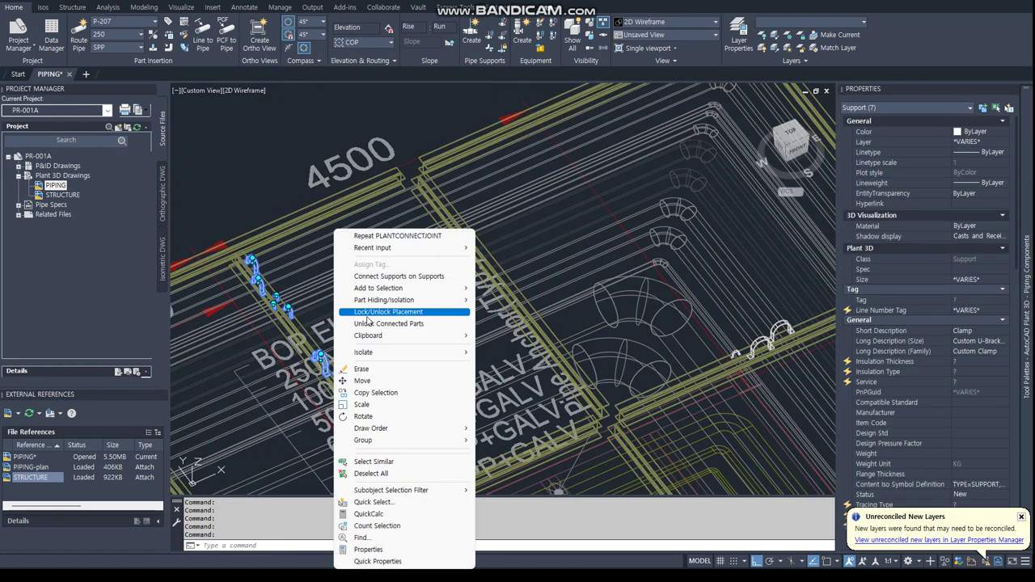
pyautogui.click(370, 393)
pyautogui.write('nod')
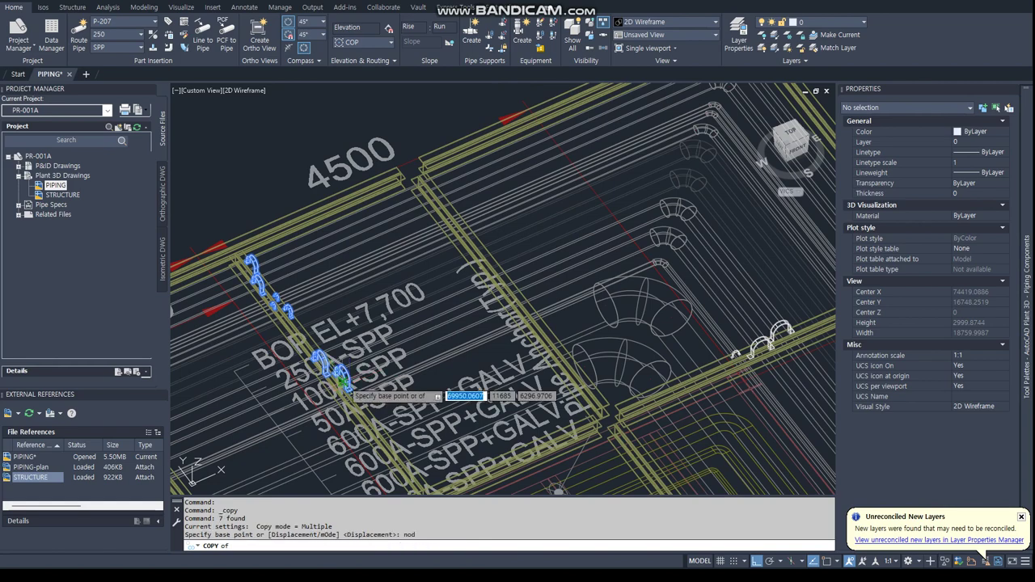
pyautogui.click(343, 375)
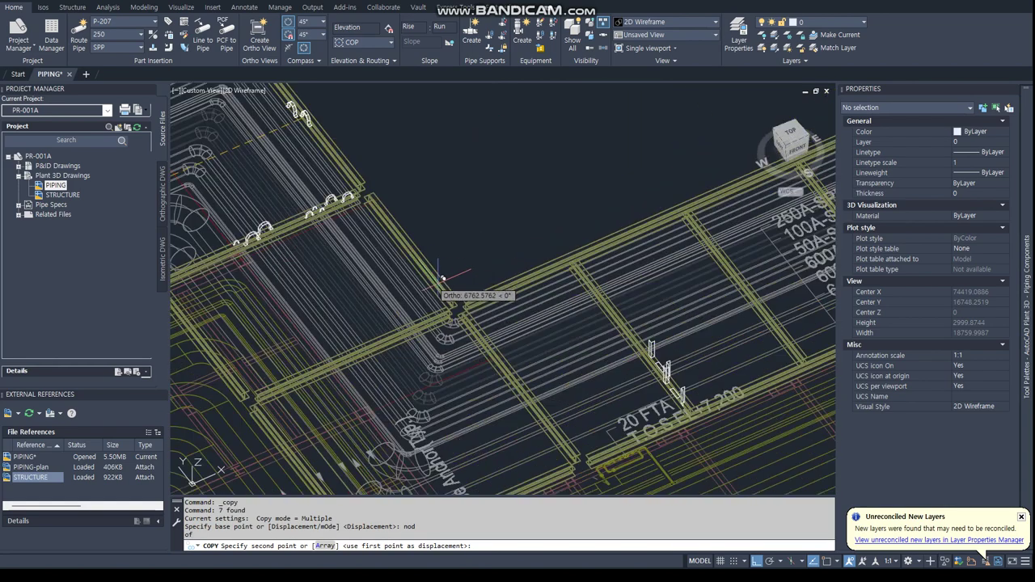
pyautogui.moveTo(343, 374); pyautogui.dragTo(529, 260, button='middle')
pyautogui.write('nea')
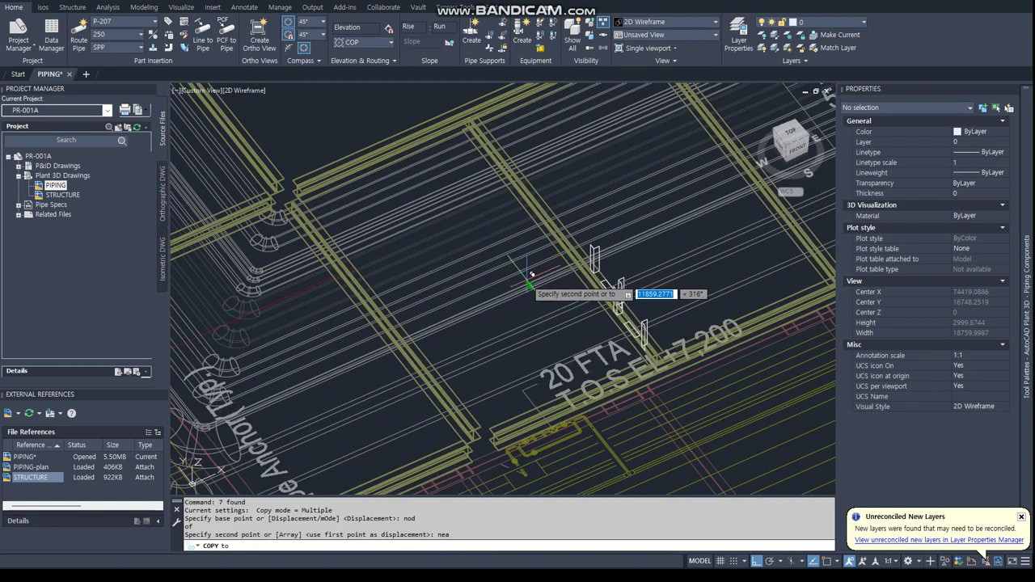
pyautogui.click(527, 282)
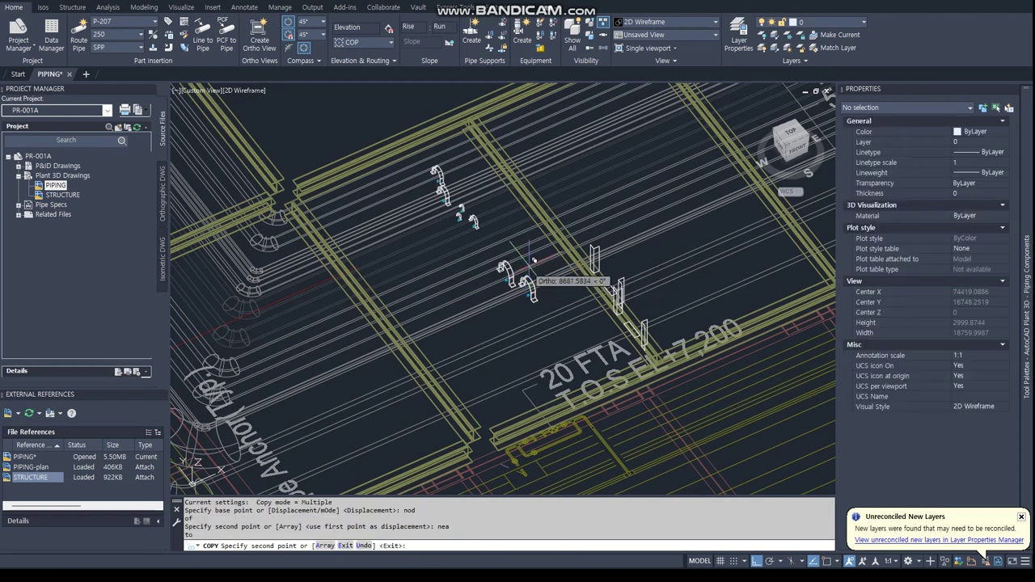
pyautogui.write('m')
pyautogui.press('Return')
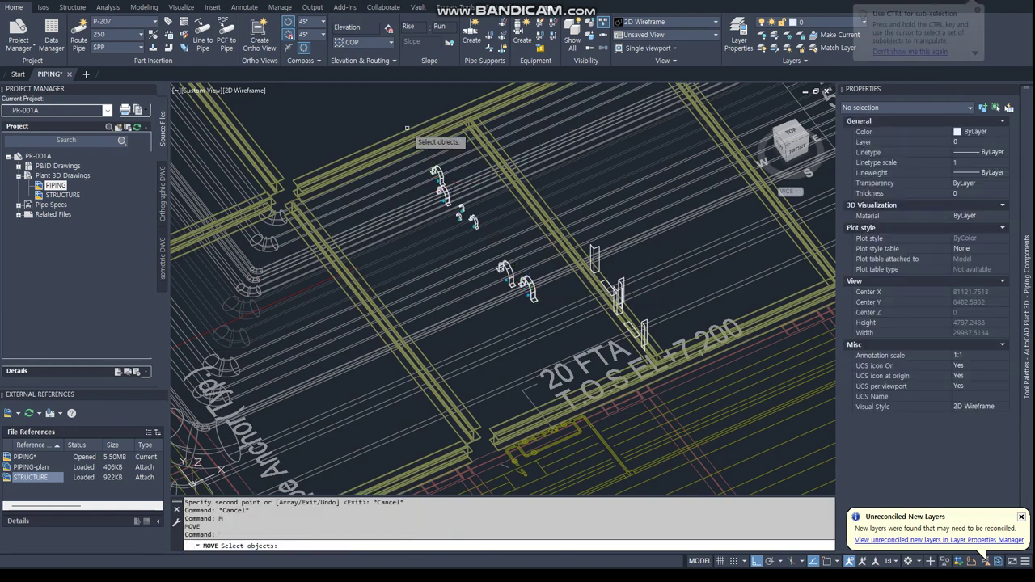
# Move the copied clamps perpendicular onto the pipe and return to the top plan view
pyautogui.press('Escape')
pyautogui.press('Escape')
pyautogui.click(486, 227)
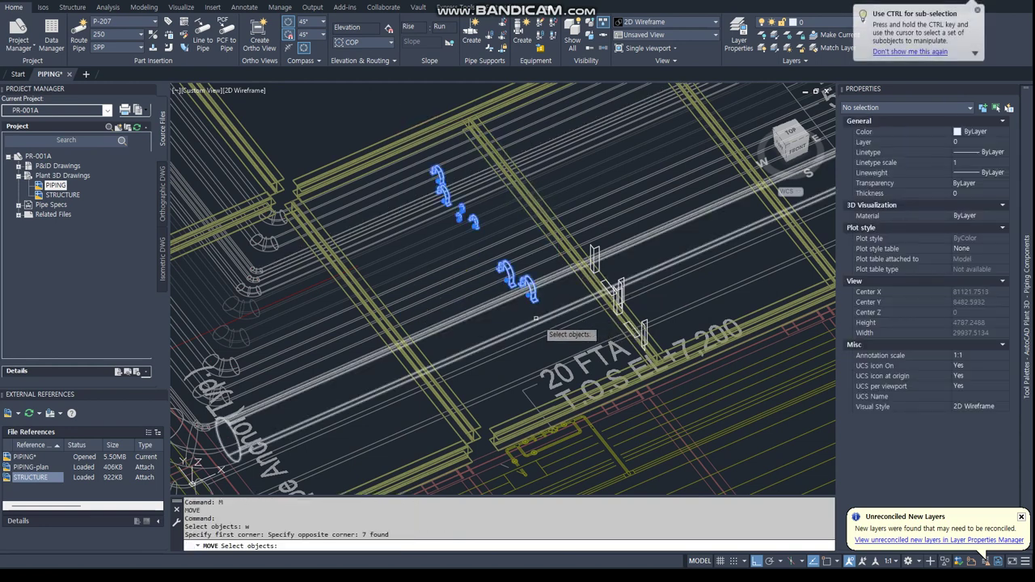
pyautogui.press('Return')
pyautogui.write('per')
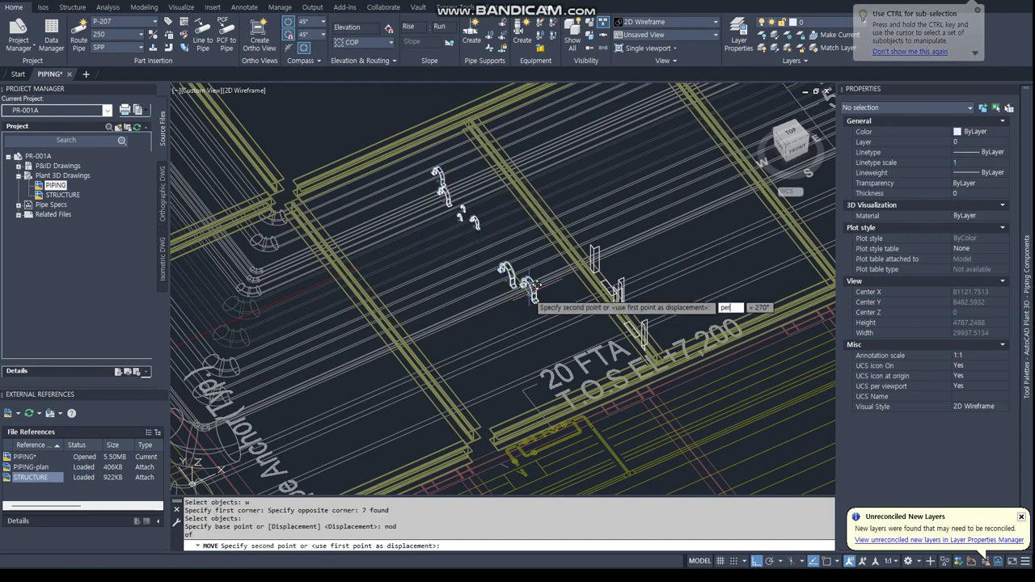
pyautogui.click(534, 293)
pyautogui.write('per')
pyautogui.press('Return')
pyautogui.click(522, 268)
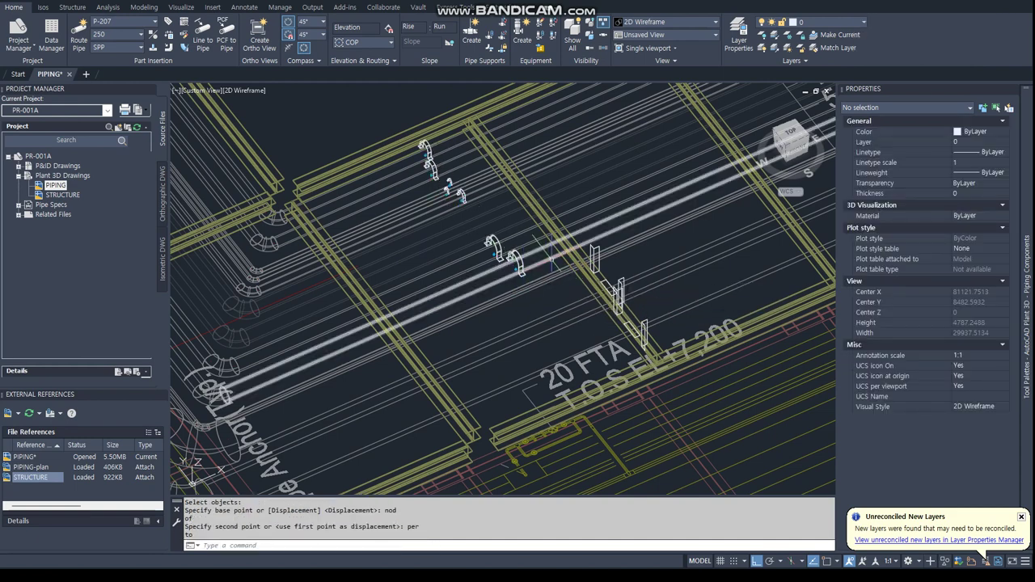
pyautogui.write('plan')
pyautogui.press('Return')
pyautogui.press('Return')
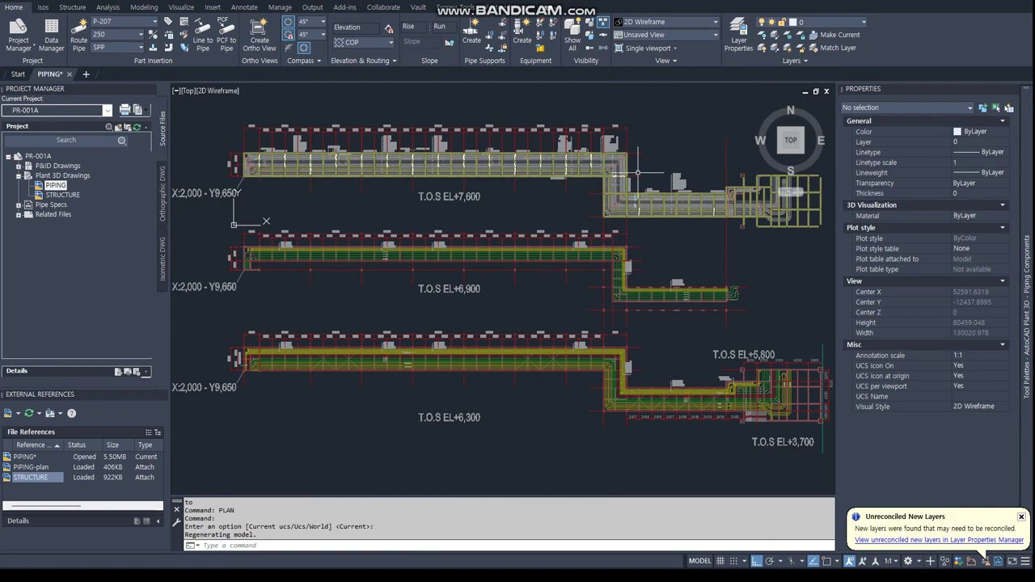
# Switch the view to the Realistic visual style with the VS command
pyautogui.scroll(6, 638, 172)
pyautogui.write('vs')
pyautogui.press('Return')
pyautogui.write('r')
pyautogui.press('Return')
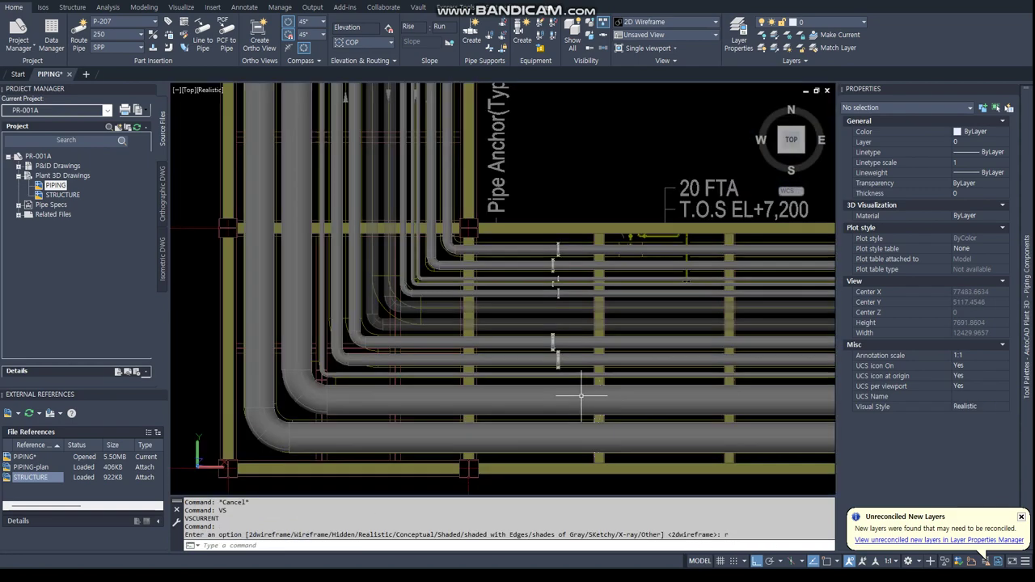
pyautogui.scroll(3, 581, 382)
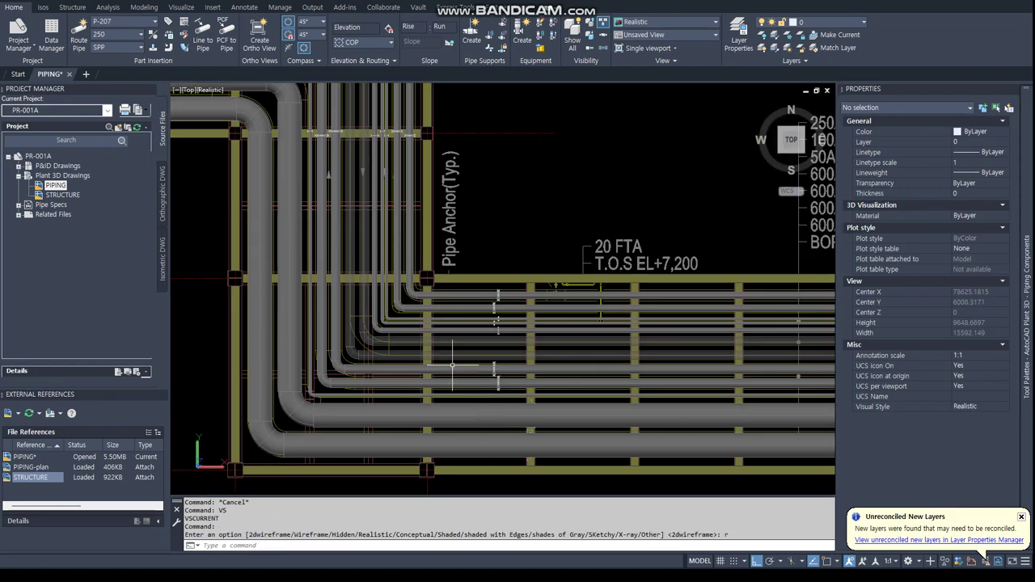
# Pan from the upper pipe-rack corner to the left end, then toward the Guide Shoe area
pyautogui.moveTo(452, 364)
pyautogui.mouseDown(button='middle')
pyautogui.moveTo(342, 342)
pyautogui.moveTo(481, 385)
pyautogui.mouseUp(button='middle')
pyautogui.scroll(3, 342, 238)
pyautogui.scroll(-4, 344, 301)
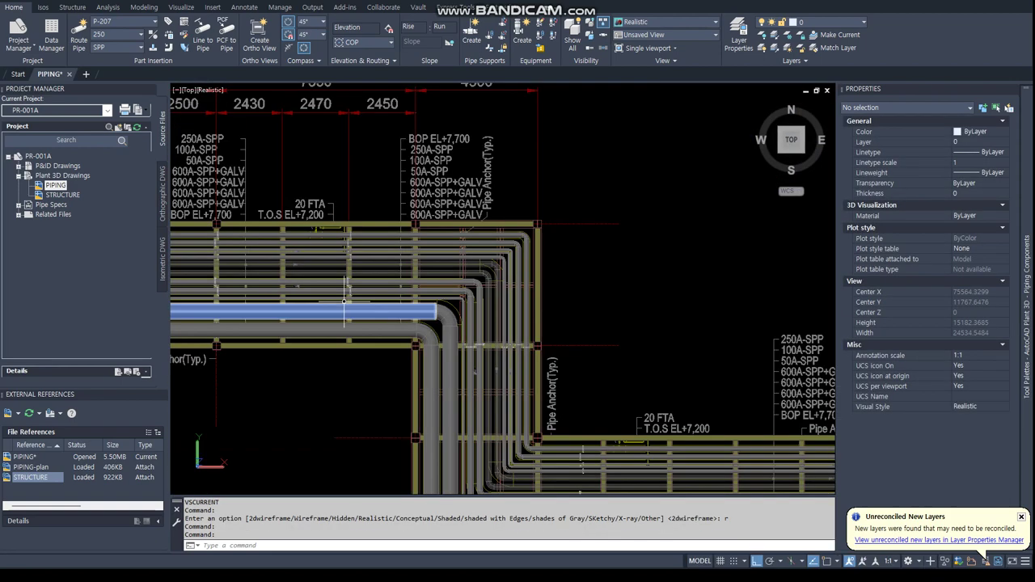
pyautogui.moveTo(345, 301); pyautogui.dragTo(810, 307, button='middle')
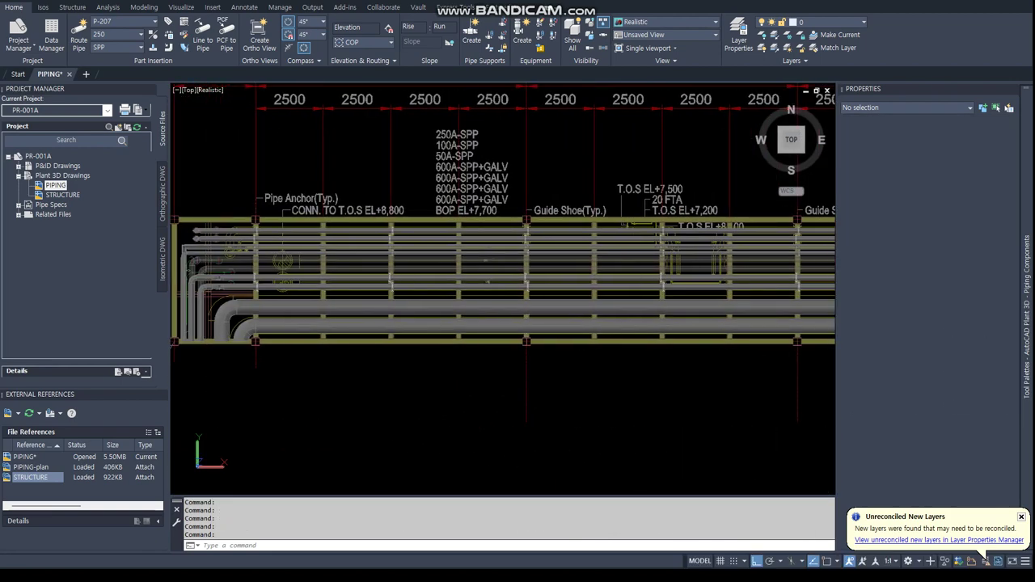
pyautogui.scroll(2, 487, 282)
pyautogui.moveTo(623, 324); pyautogui.dragTo(412, 342, button='middle')
pyautogui.moveTo(728, 340); pyautogui.dragTo(243, 340, button='middle')
# Select pipe P-003 and zoom in to inspect it
pyautogui.click(513, 328)
pyautogui.scroll(3, 498, 335)
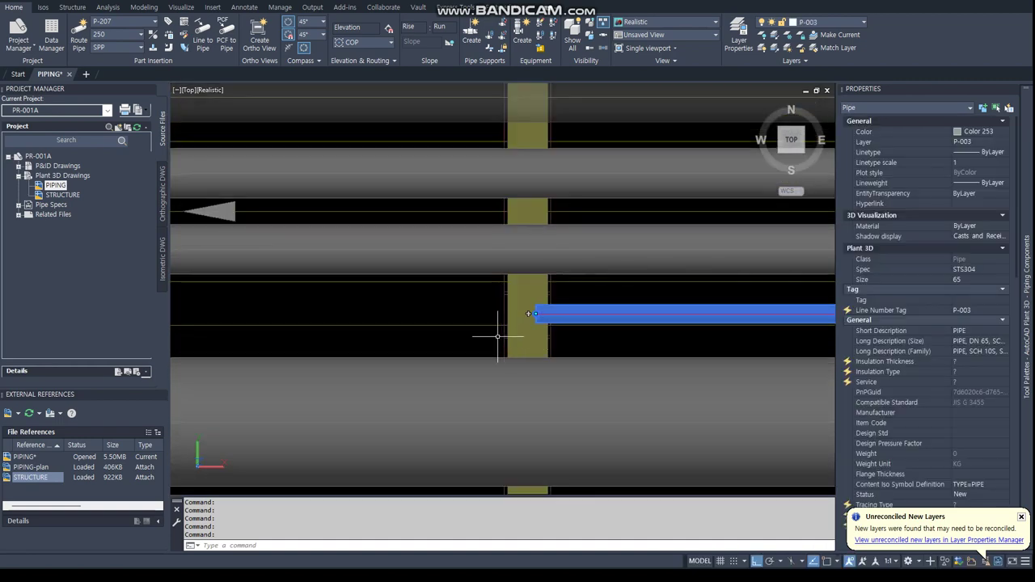
pyautogui.scroll(-8, 497, 336)
pyautogui.scroll(5, 494, 328)
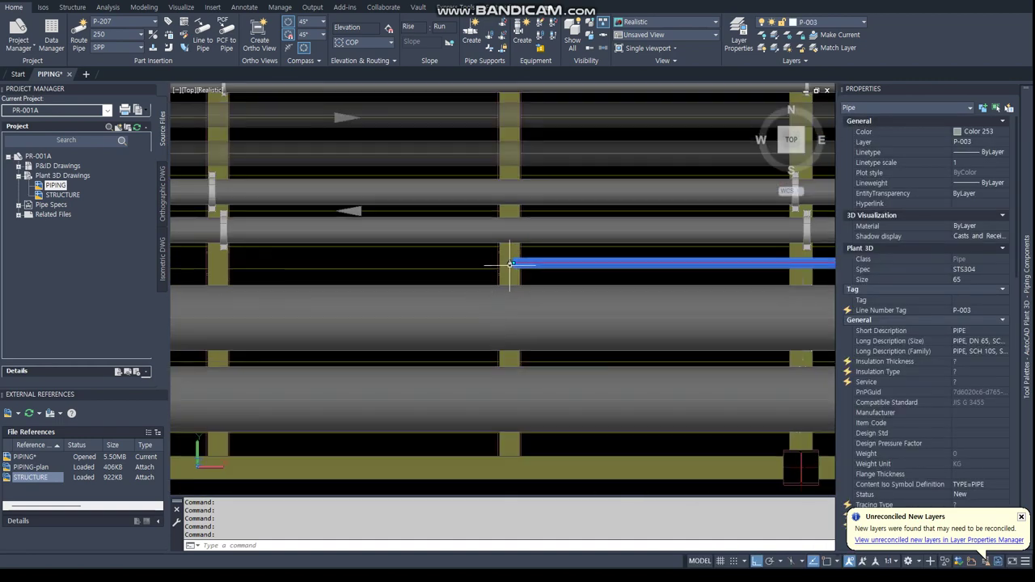
pyautogui.scroll(-6, 509, 262)
pyautogui.scroll(2, 510, 263)
pyautogui.scroll(2, 510, 263)
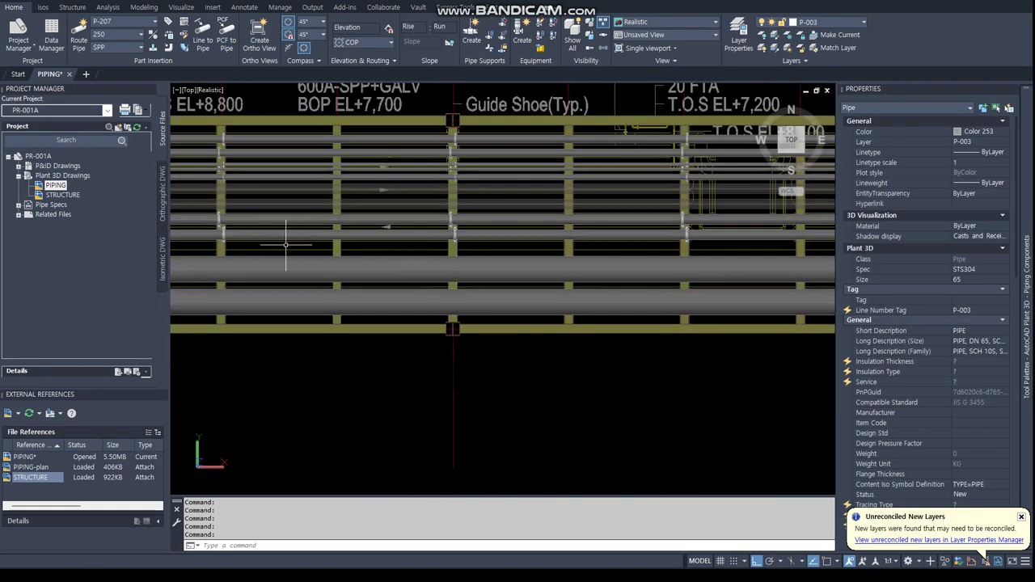
# Inspect the large pipe elbow, then bring the EL+7,600 rack near the top of the view
pyautogui.click(349, 365)
pyautogui.scroll(3, 360, 352)
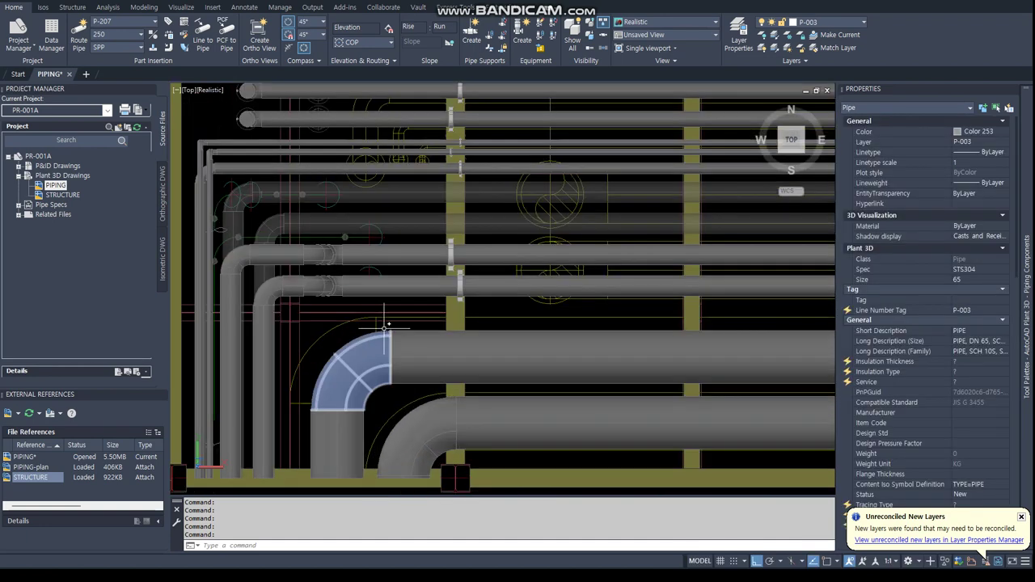
pyautogui.scroll(-5, 385, 328)
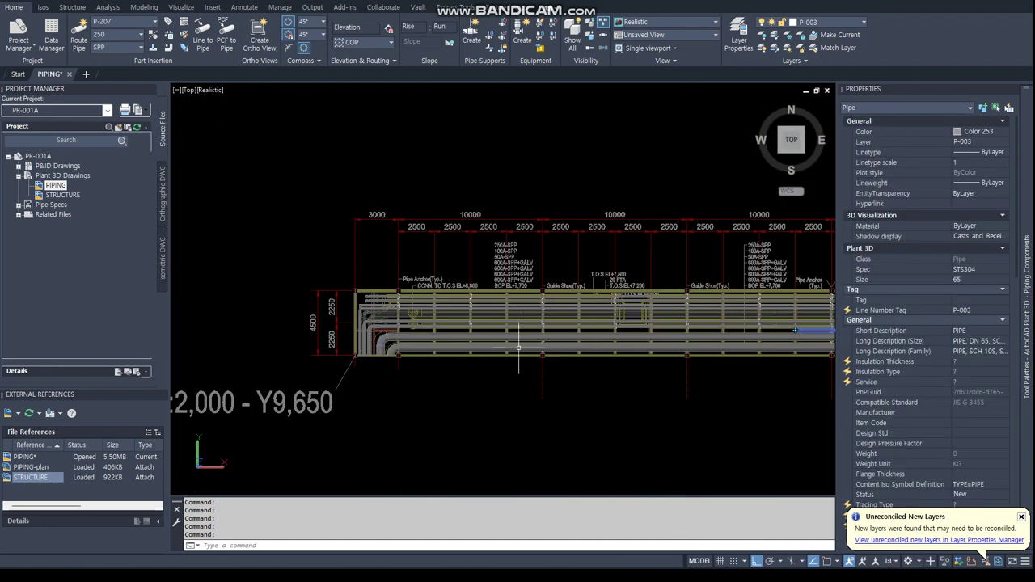
pyautogui.scroll(3, 518, 349)
pyautogui.scroll(-6, 518, 348)
pyautogui.moveTo(458, 453); pyautogui.dragTo(421, 344, button='middle')
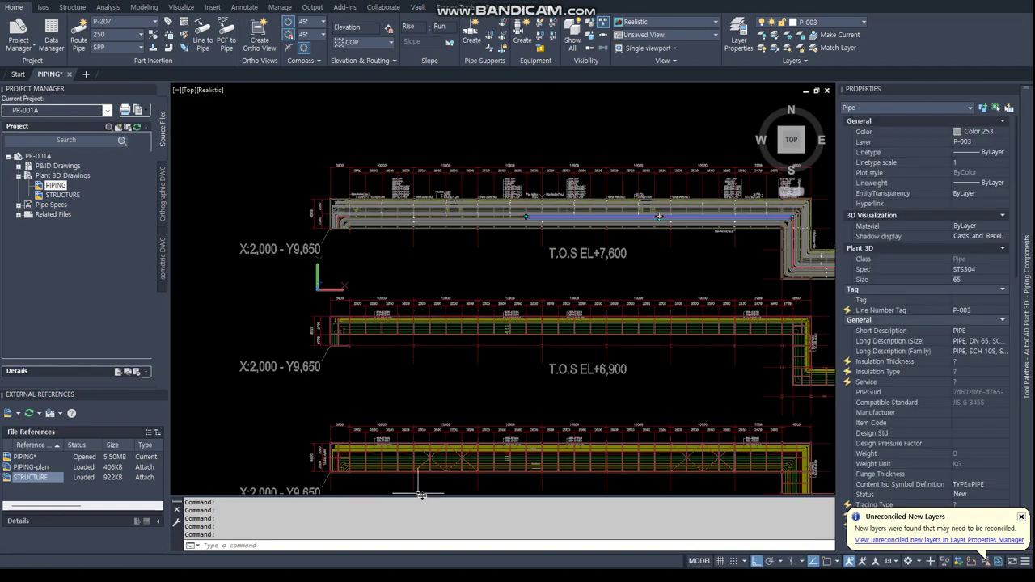
pyautogui.scroll(1, 420, 495)
pyautogui.scroll(3, 339, 339)
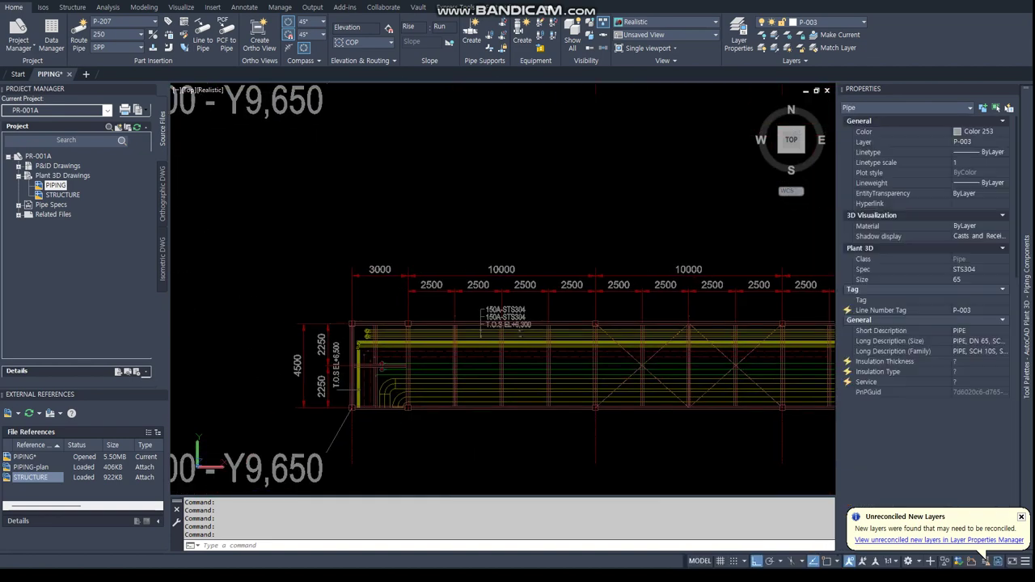
pyautogui.scroll(-2, 348, 323)
pyautogui.scroll(-2, 348, 324)
# Inspect a vertical pipe at the rack's left end, then clear the selection and frame the straight pipe run
pyautogui.moveTo(340, 267); pyautogui.dragTo(340, 232, button='middle')
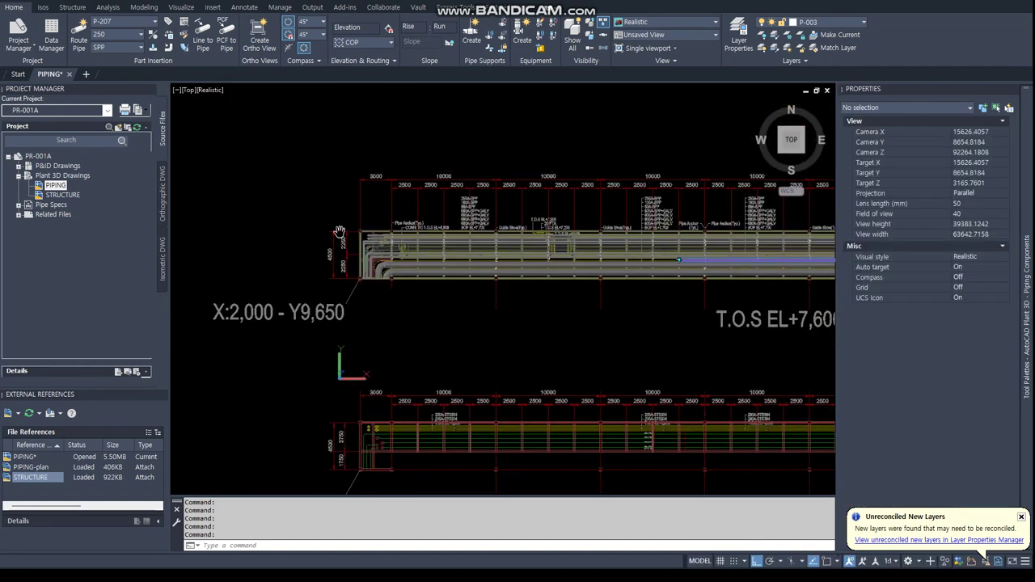
pyautogui.click(366, 243)
pyautogui.scroll(3, 384, 485)
pyautogui.scroll(-2, 384, 485)
pyautogui.scroll(-1, 384, 404)
pyautogui.scroll(3, 380, 166)
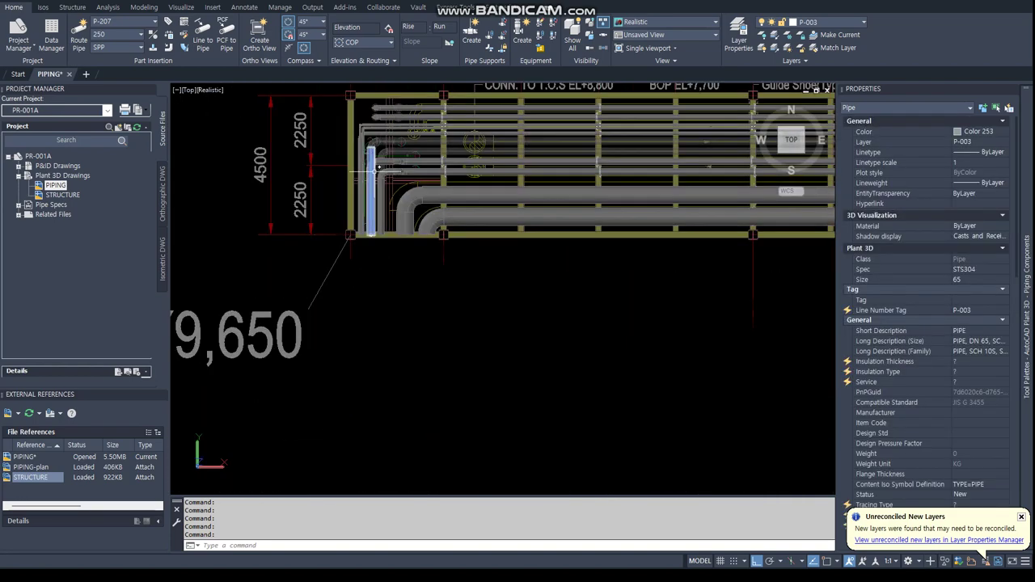
pyautogui.scroll(3, 379, 167)
pyautogui.scroll(-3, 443, 209)
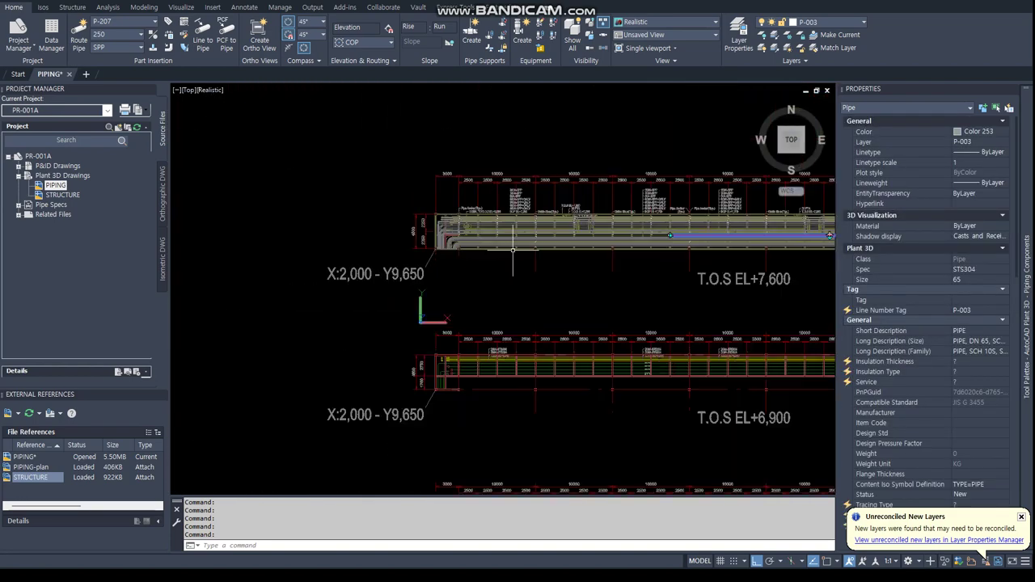
pyautogui.scroll(-1, 619, 302)
pyautogui.scroll(5, 618, 302)
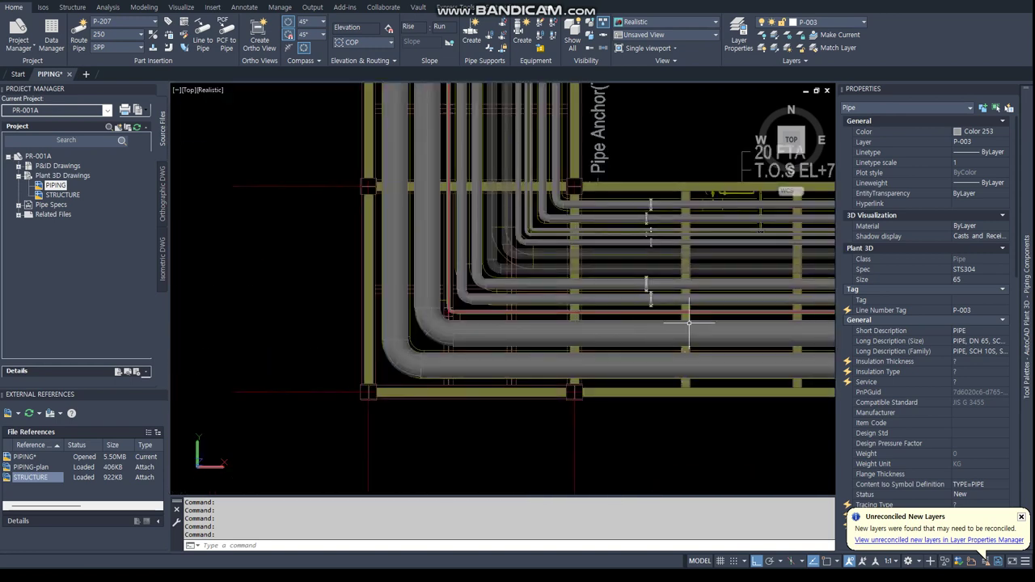
pyautogui.press('Escape')
pyautogui.press('Escape')
pyautogui.press('Escape')
pyautogui.moveTo(657, 226); pyautogui.dragTo(350, 275, button='middle')
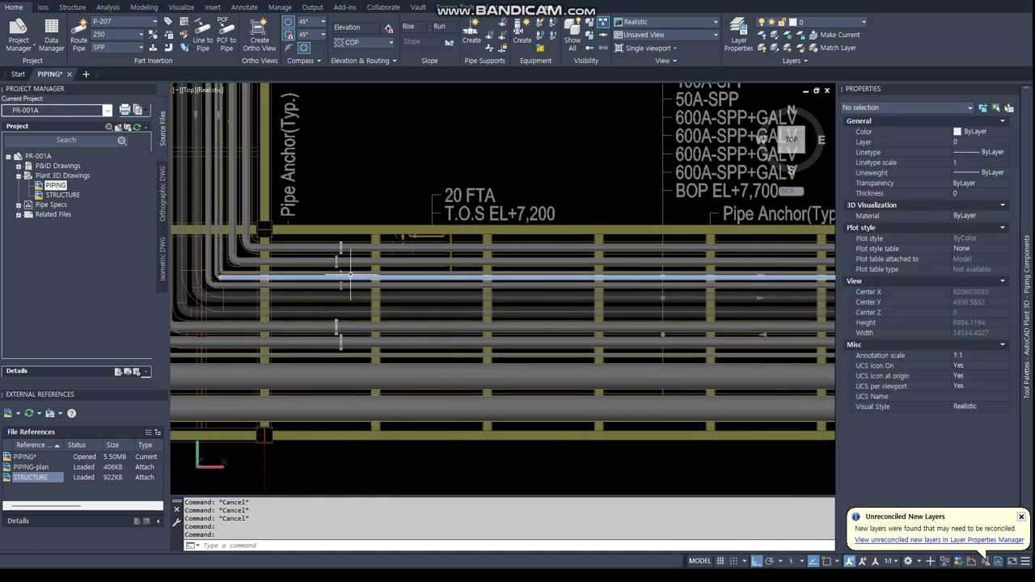
# Measure from the support's node and copy the measured Delta X value of 764.0184
pyautogui.click(340, 247)
pyautogui.scroll(-5, 337, 251)
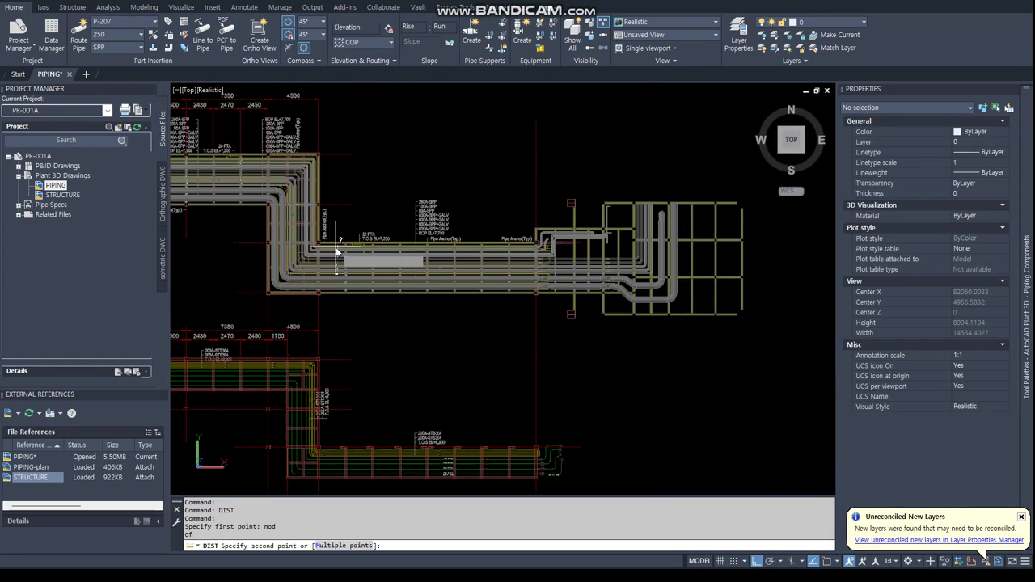
pyautogui.scroll(2, 388, 424)
pyautogui.scroll(-2, 373, 443)
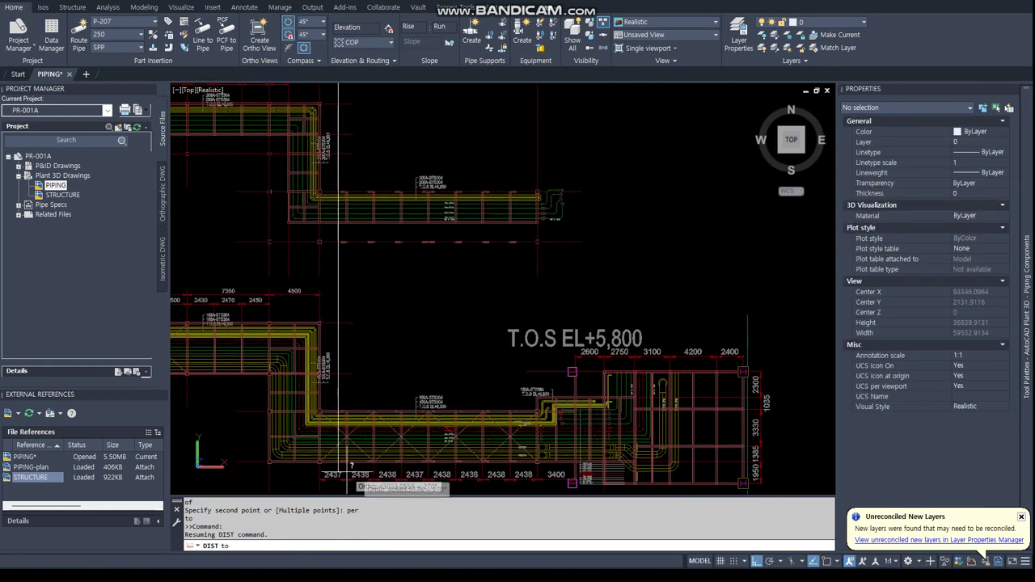
pyautogui.scroll(3, 349, 467)
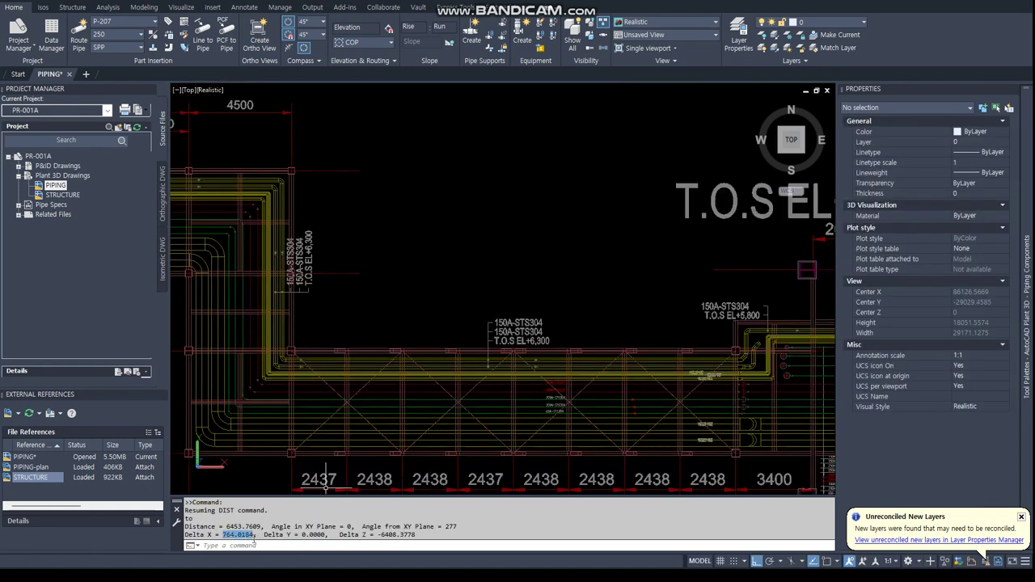
pyautogui.rightClick(252, 538)
pyautogui.click(267, 473)
# Window-select the seven clamp supports for a move, then cancel that attempt
pyautogui.scroll(-4, 357, 270)
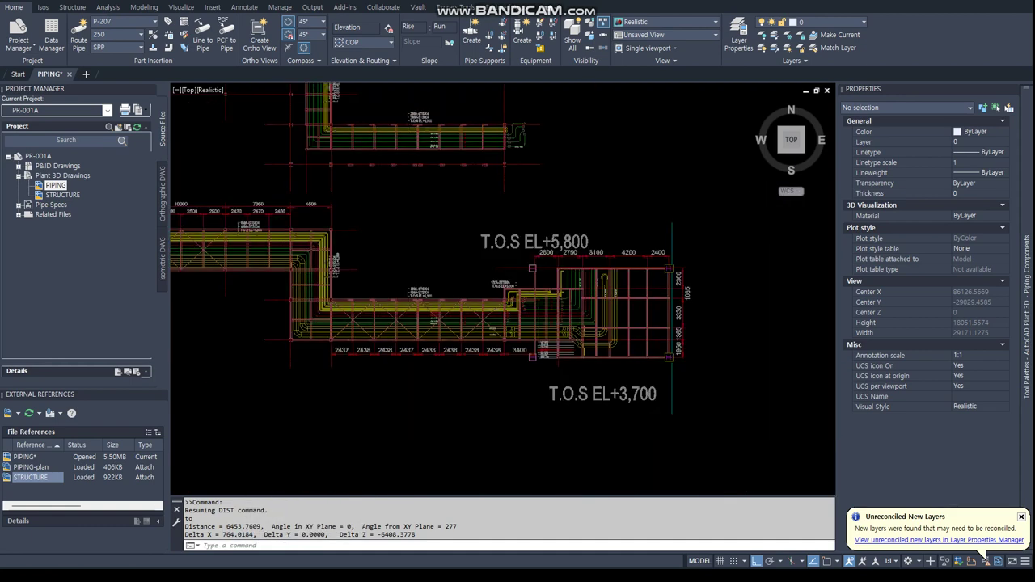
pyautogui.scroll(2, 340, 305)
pyautogui.scroll(3, 339, 305)
pyautogui.scroll(2, 341, 305)
pyautogui.write('m')
pyautogui.press('Return')
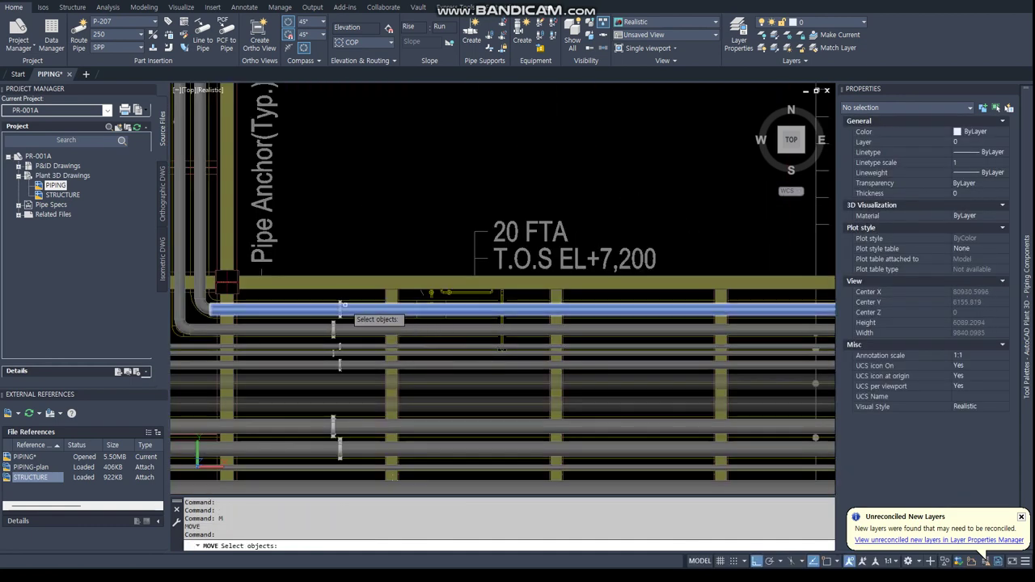
pyautogui.write('w')
pyautogui.press('Return')
pyautogui.click(306, 277)
pyautogui.click(367, 477)
pyautogui.rightClick(329, 203)
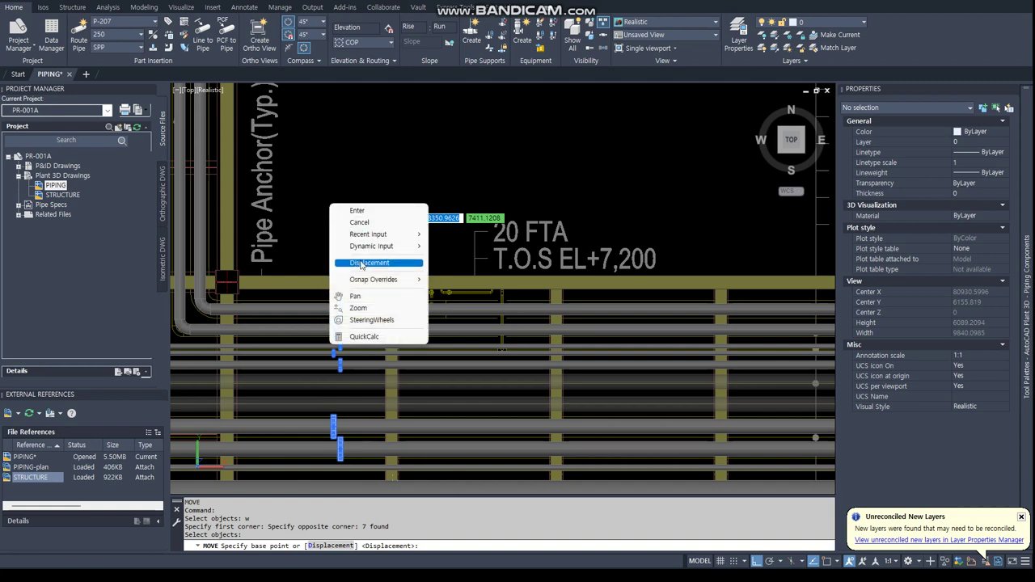
pyautogui.press('Escape')
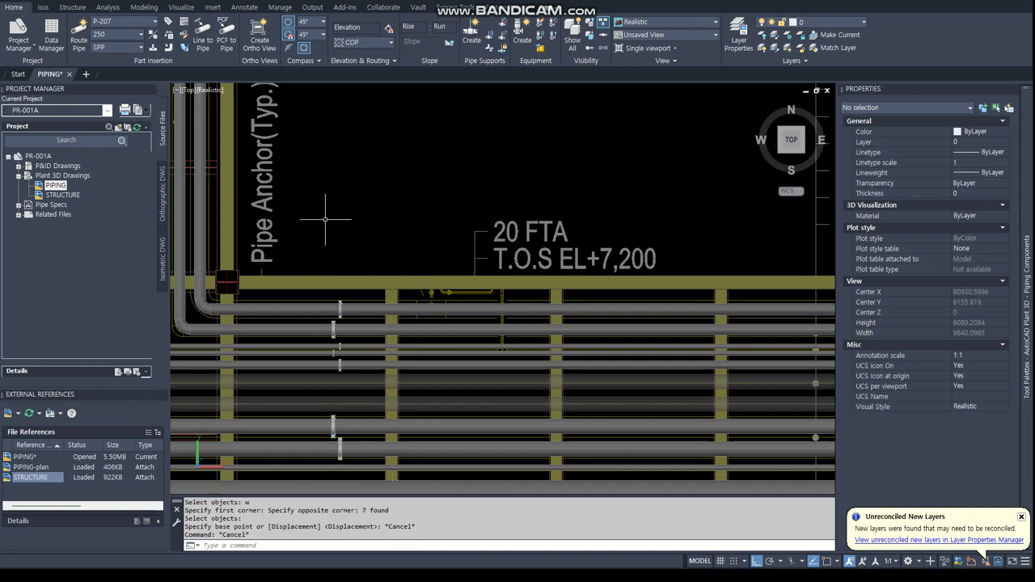
pyautogui.write('w')
# Move the seven clamp supports 764.0184 along the pipe run to line up with the rack beam
pyautogui.press('Return')
pyautogui.click(305, 229)
pyautogui.click(370, 495)
pyautogui.press('Return')
pyautogui.click(346, 235)
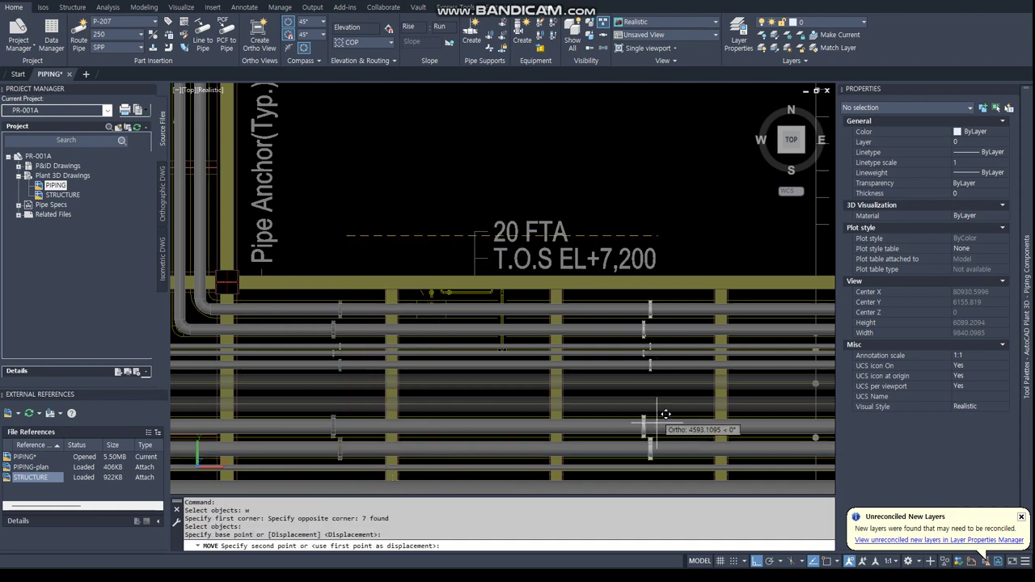
pyautogui.write('764.0184')
pyautogui.press('Return')
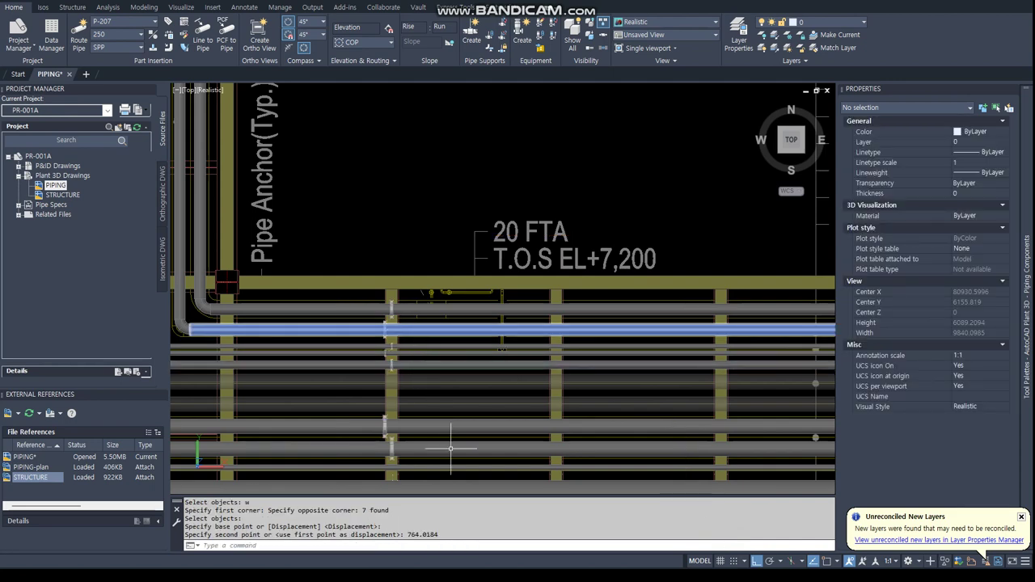
pyautogui.moveTo(410, 438); pyautogui.dragTo(322, 321, button='middle')
# Move the same seven supports, reselected with Previous, a further 50
pyautogui.press('Return')
pyautogui.write('p')
pyautogui.press('Return')
pyautogui.press('Return')
pyautogui.click(322, 212)
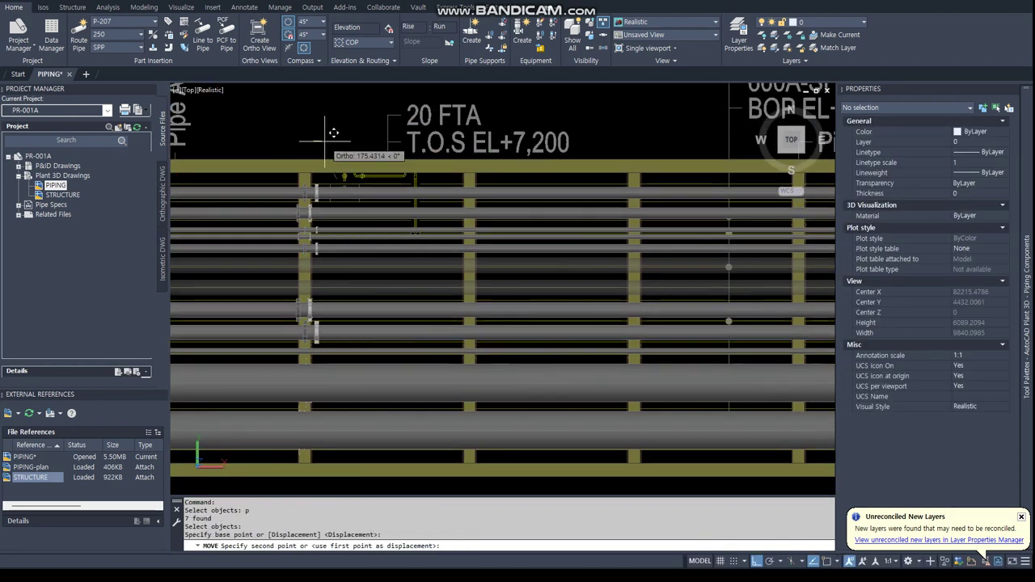
pyautogui.press('Return')
pyautogui.scroll(5, 311, 320)
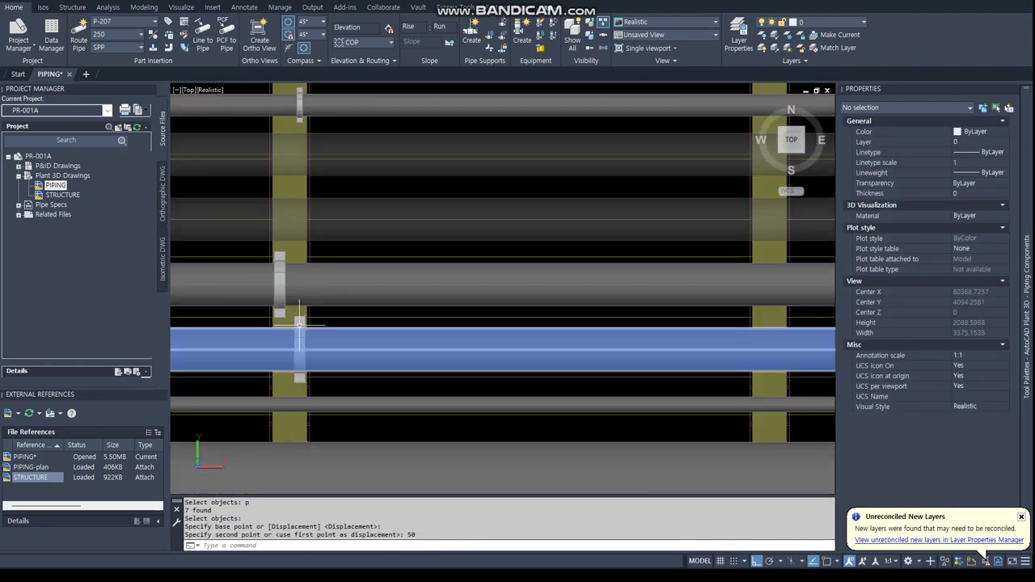
# Connect the first moved clamp support to the pipe beneath it
pyautogui.click(301, 339)
pyautogui.rightClick(300, 340)
pyautogui.click(366, 307)
pyautogui.click(344, 349)
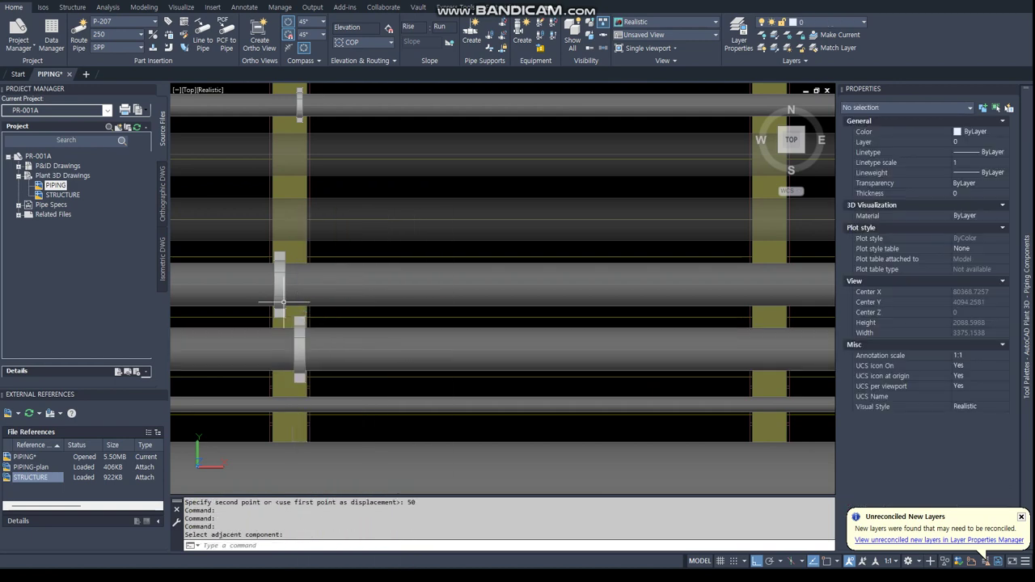
# Unlock the next support's connected parts and connect it to its adjacent pipe
pyautogui.click(278, 279)
pyautogui.rightClick(283, 279)
pyautogui.click(332, 301)
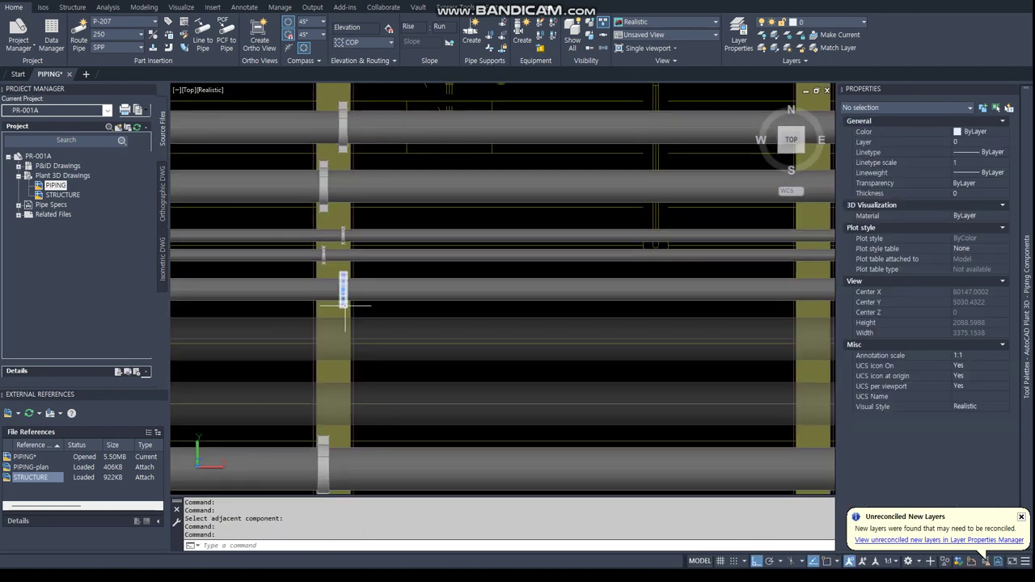
pyautogui.rightClick(344, 306)
pyautogui.click(356, 297)
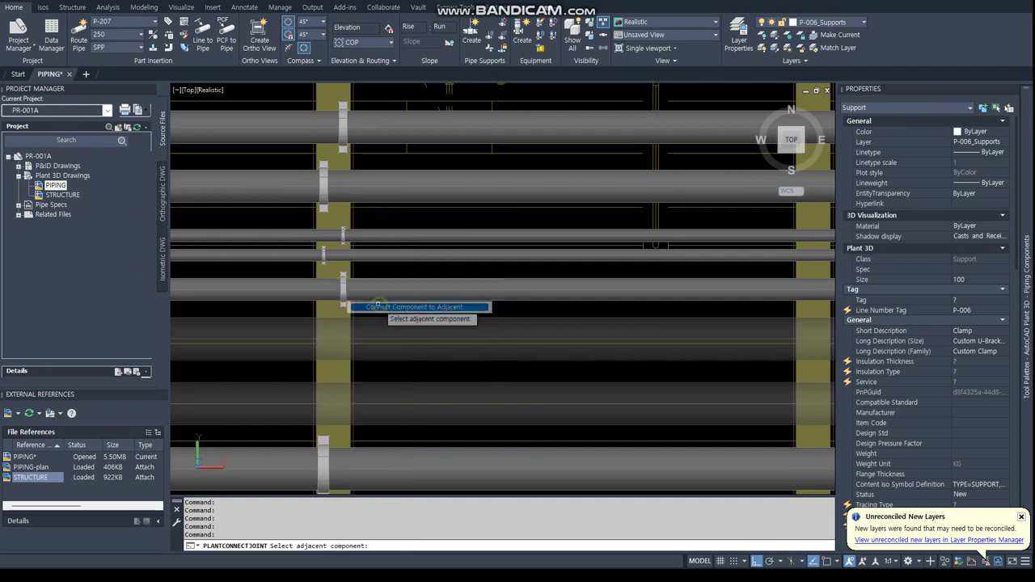
# Connect the size 100 support and the following support to the pipes under them
pyautogui.rightClick(326, 263)
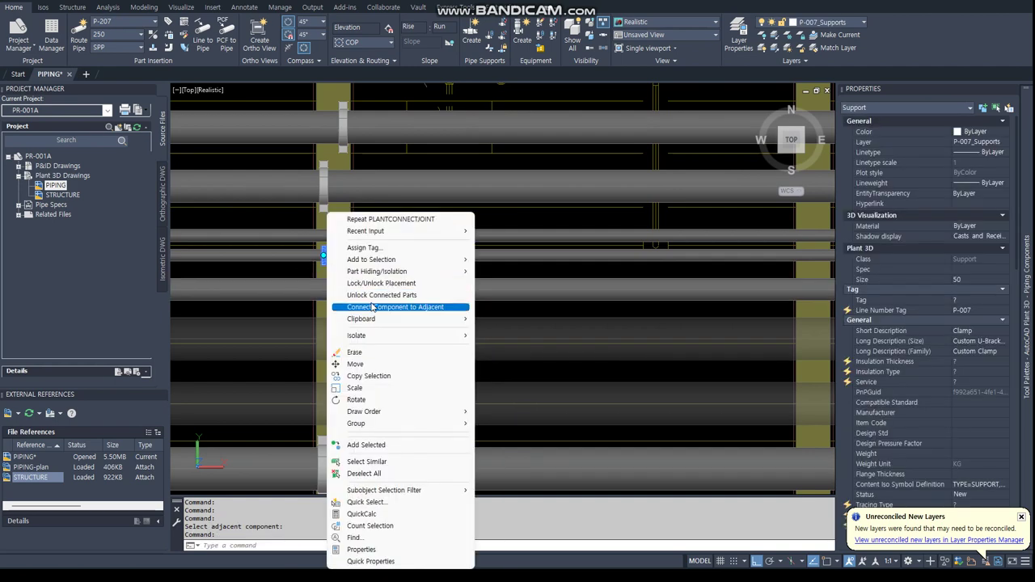
pyautogui.click(372, 307)
pyautogui.click(344, 234)
pyautogui.rightClick(346, 243)
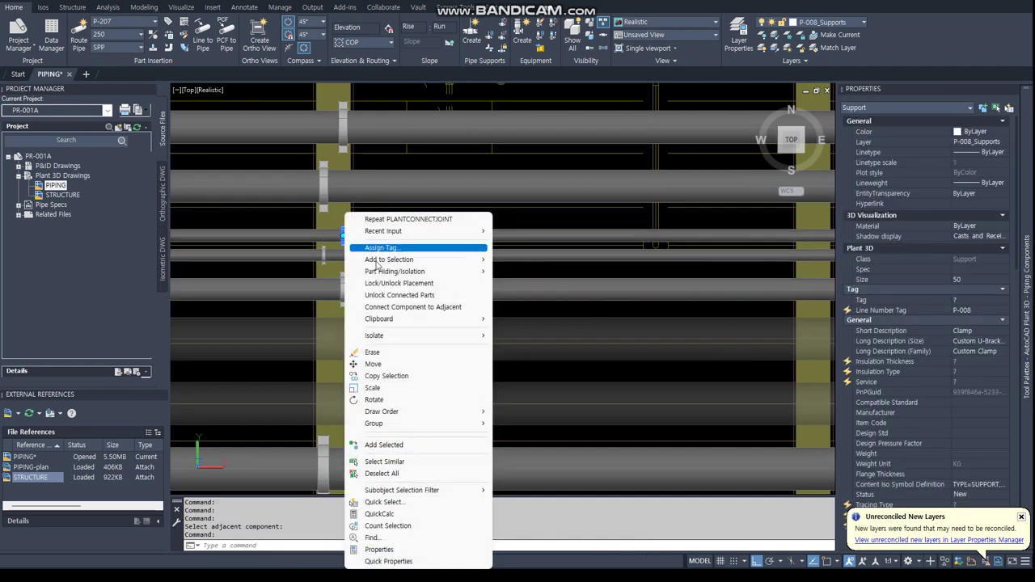
pyautogui.click(388, 307)
# Connect the size 150 P-009 support to the pipe under it
pyautogui.click(324, 186)
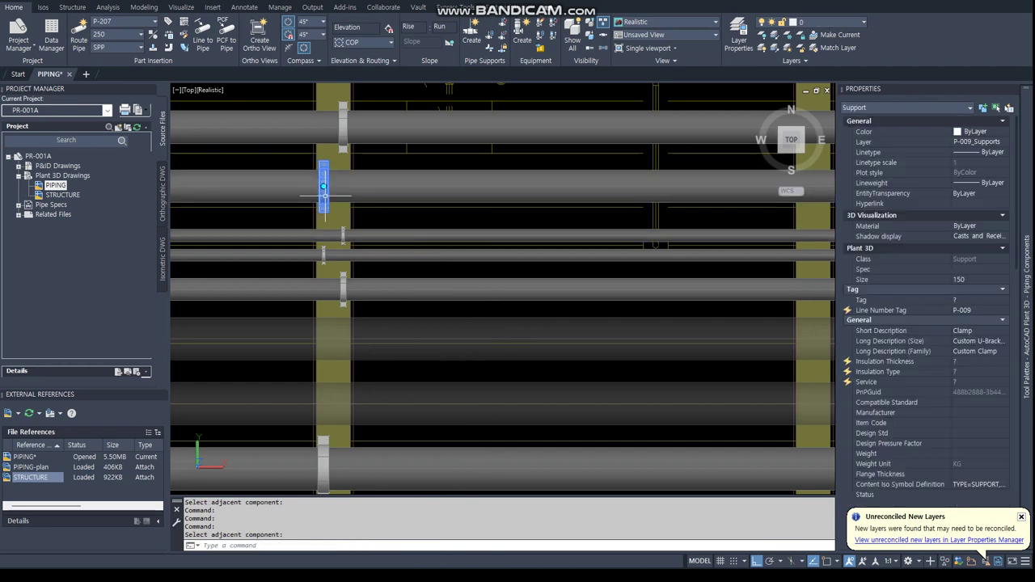
pyautogui.rightClick(326, 198)
pyautogui.click(359, 292)
pyautogui.click(347, 186)
# Clear the P-010 support selection and switch the view to 2D Wireframe
pyautogui.click(343, 127)
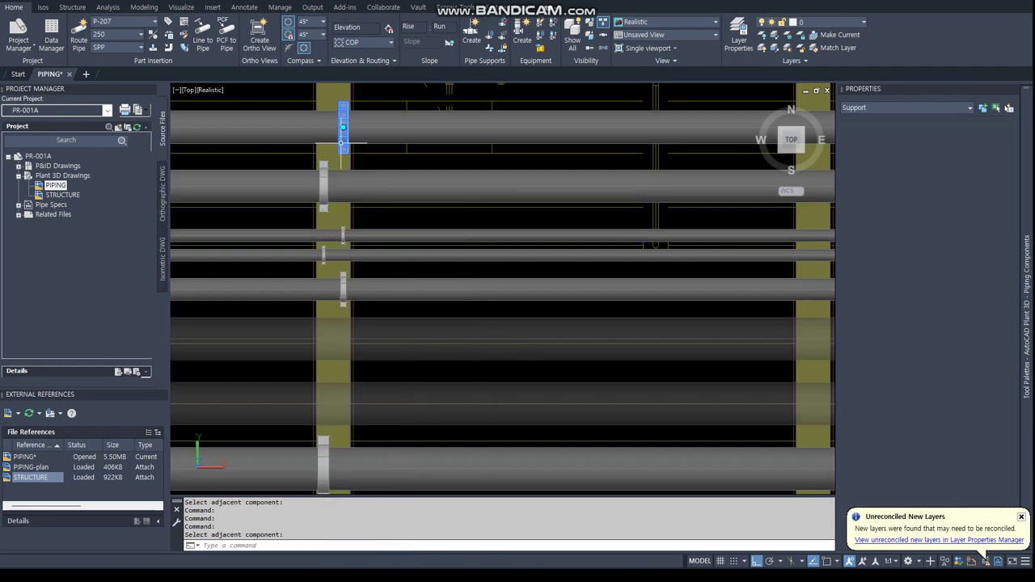
pyautogui.rightClick(345, 148)
pyautogui.press('Escape')
pyautogui.scroll(-3, 388, 243)
pyautogui.write('VS')
pyautogui.press('Return')
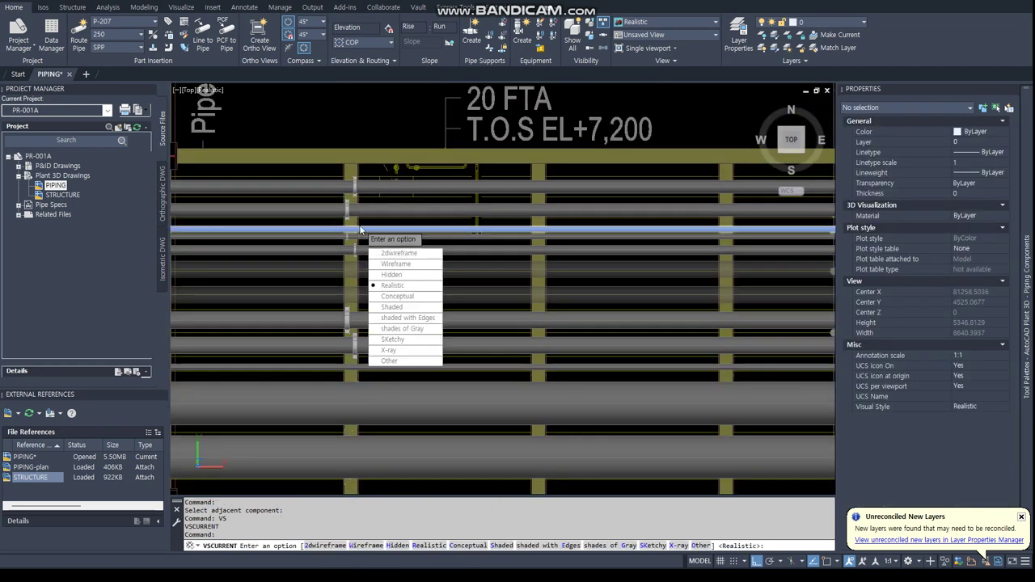
pyautogui.write('2')
pyautogui.press('Return')
# Window-select the seven clamp supports on the pipe rack
pyautogui.scroll(-2, 363, 231)
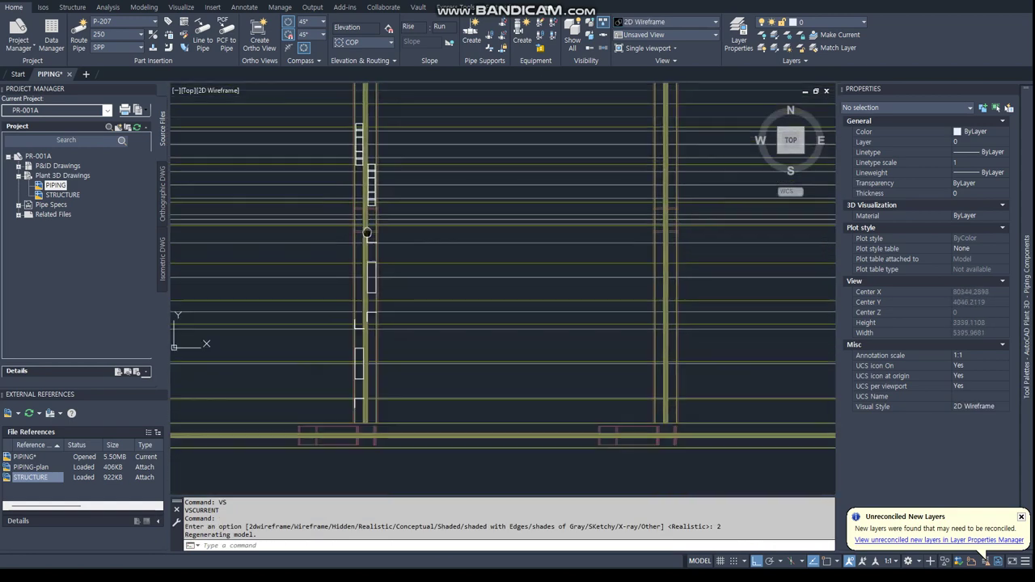
pyautogui.moveTo(384, 288); pyautogui.dragTo(242, 372, button='middle')
pyautogui.scroll(-4, 242, 372)
pyautogui.scroll(6, 251, 200)
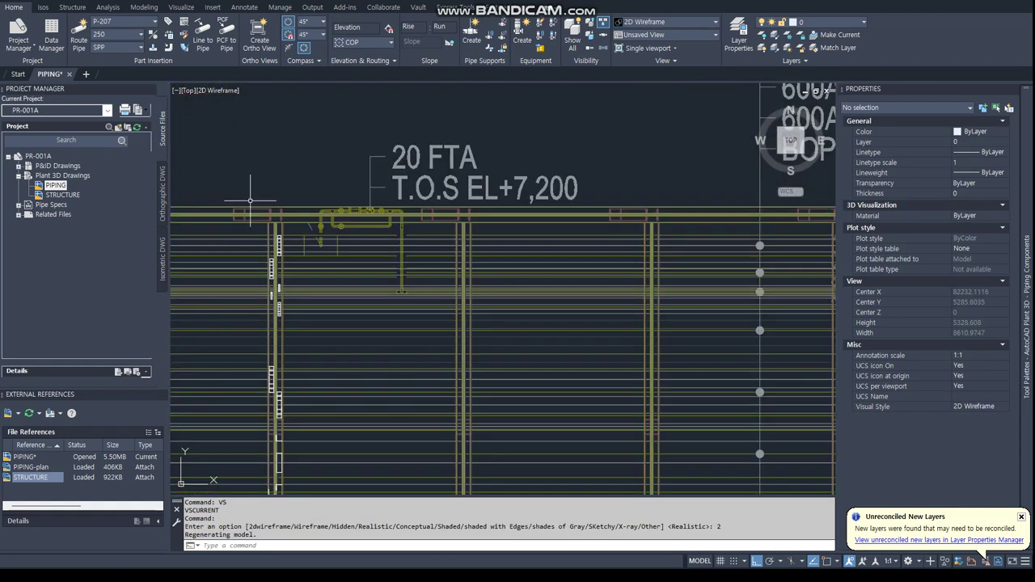
pyautogui.click(332, 452)
pyautogui.scroll(-2, 331, 453)
pyautogui.scroll(-3, 270, 323)
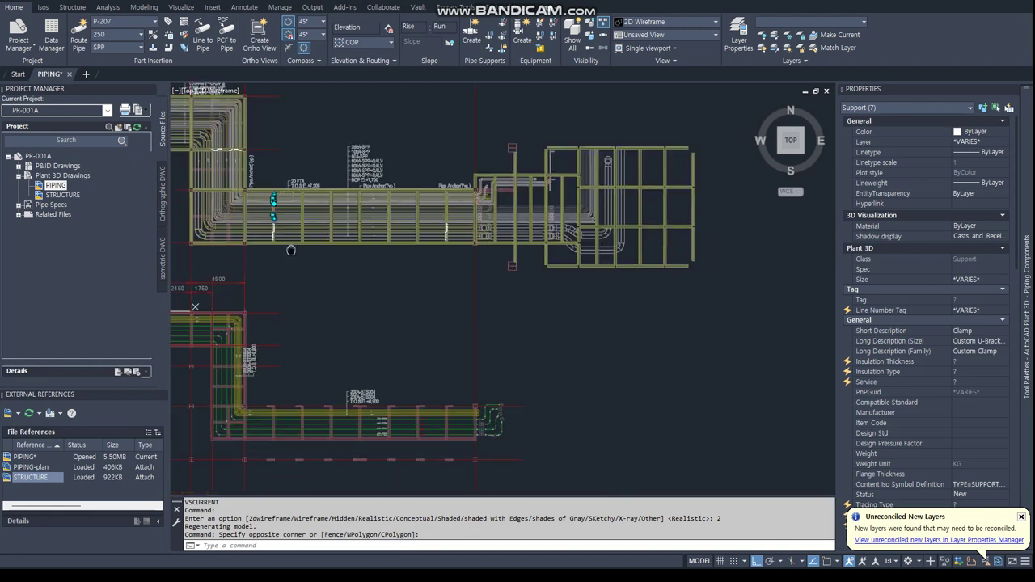
pyautogui.scroll(3, 270, 324)
pyautogui.scroll(-3, 271, 323)
# Copy the seven supports onto the T.O.S EL+5,800 rack pipes with Copy Selection
pyautogui.rightClick(265, 391)
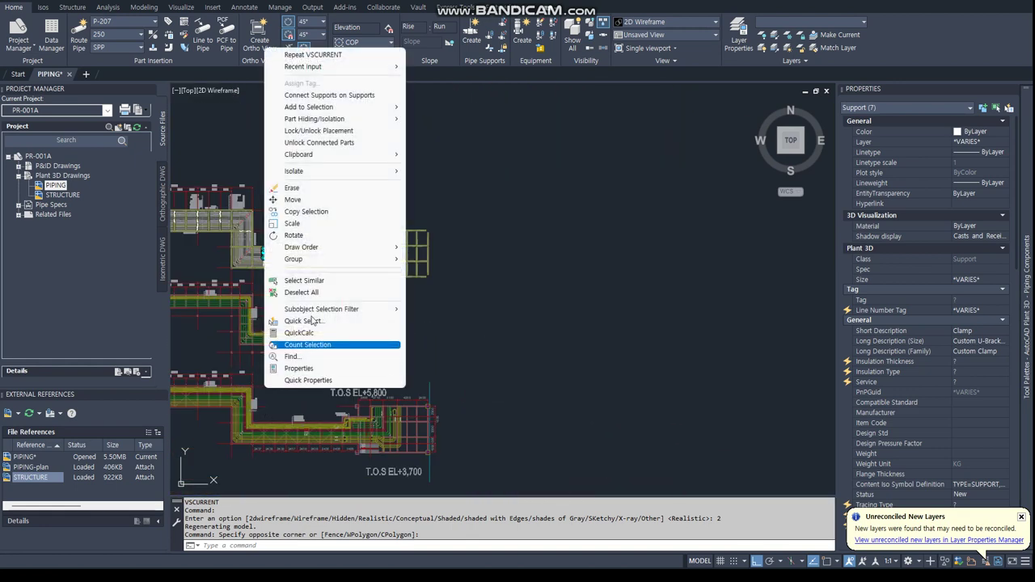
pyautogui.click(312, 212)
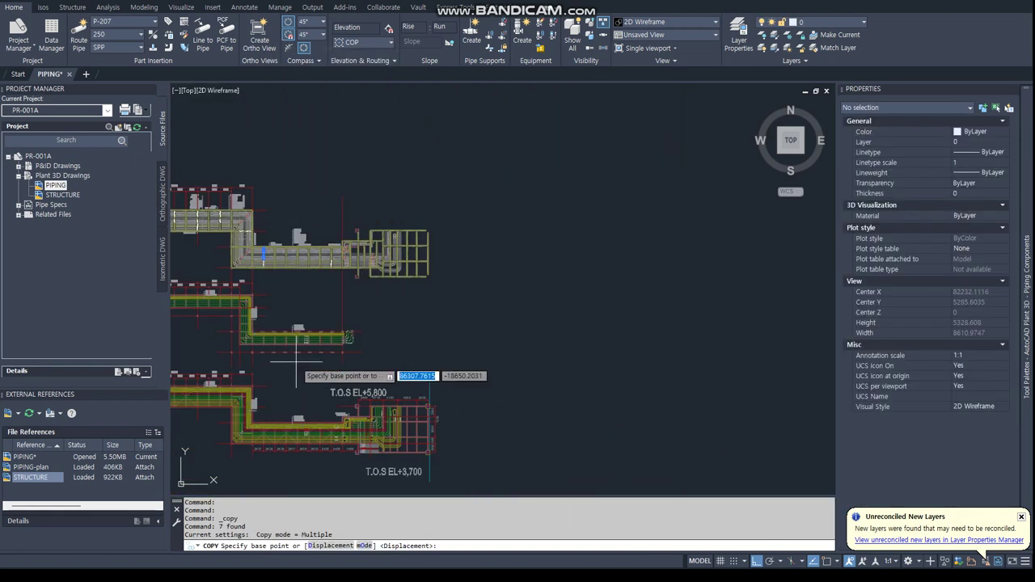
pyautogui.scroll(2, 269, 468)
pyautogui.scroll(3, 267, 460)
pyautogui.click(260, 444)
pyautogui.scroll(-2, 260, 444)
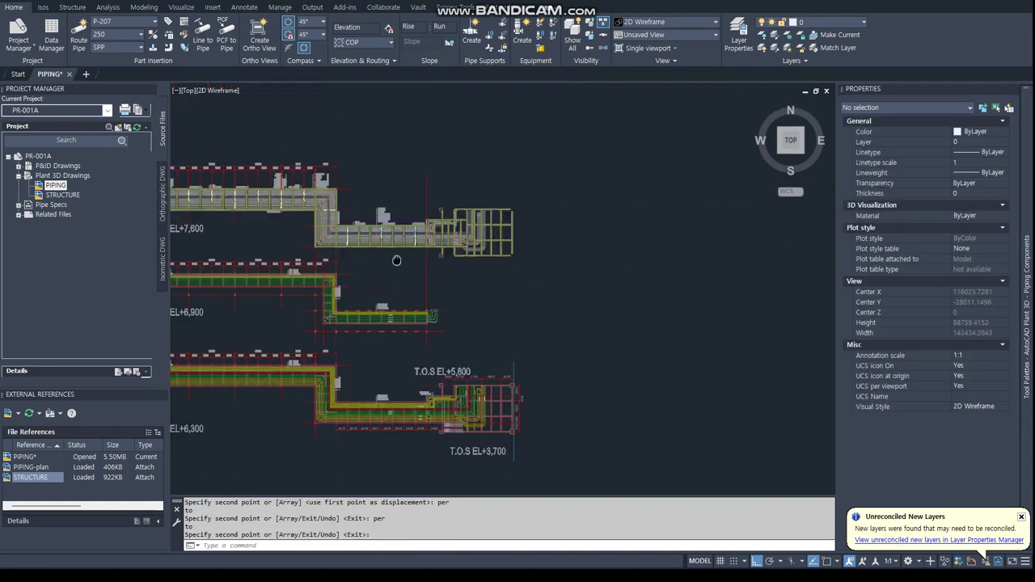
pyautogui.scroll(3, 437, 321)
pyautogui.scroll(4, 456, 320)
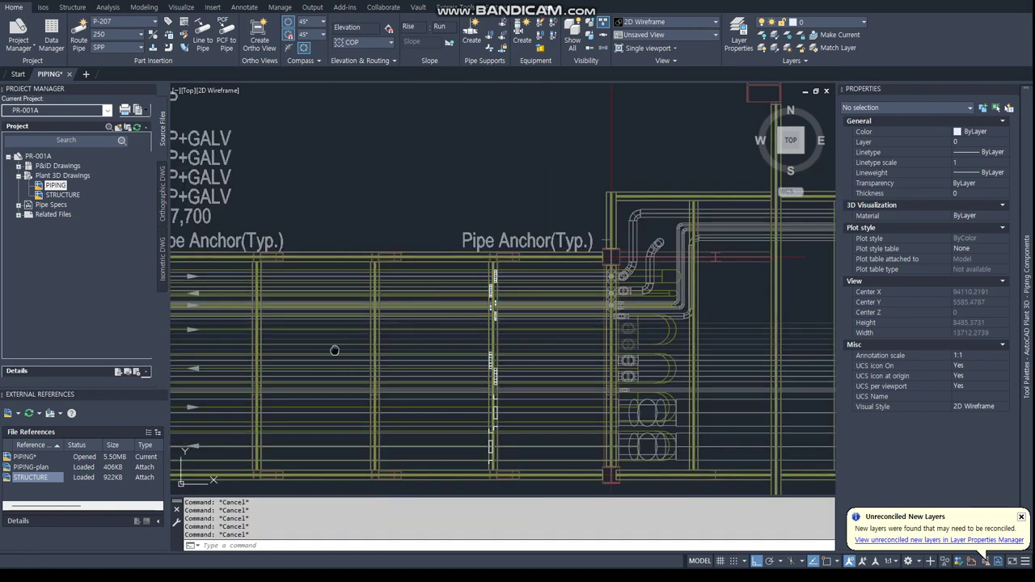
# Copy a clamp support on the pipe and begin joining it to an adjacent component
pyautogui.scroll(-2, 334, 350)
pyautogui.scroll(5, 620, 362)
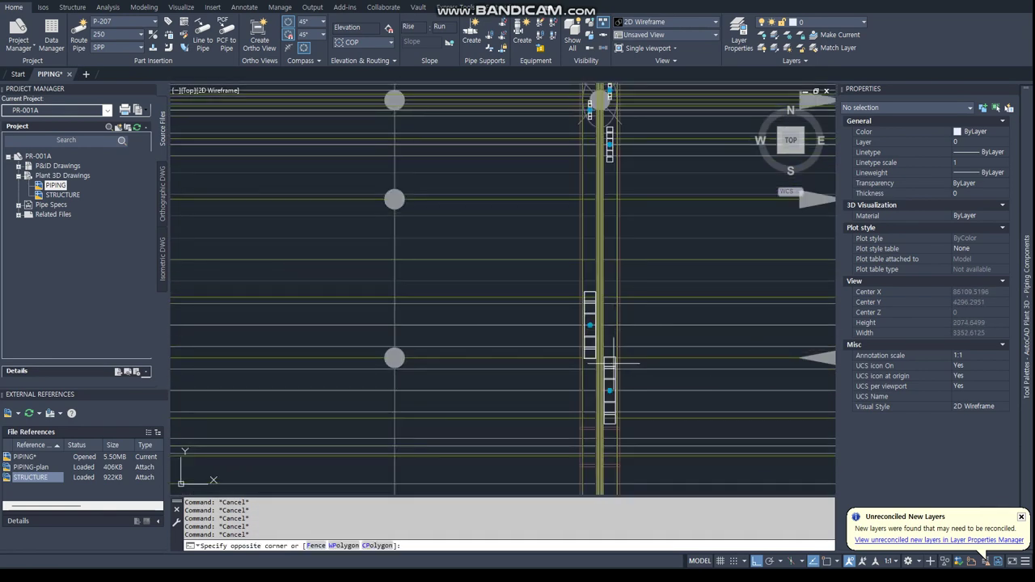
pyautogui.click(615, 368)
pyautogui.rightClick(611, 368)
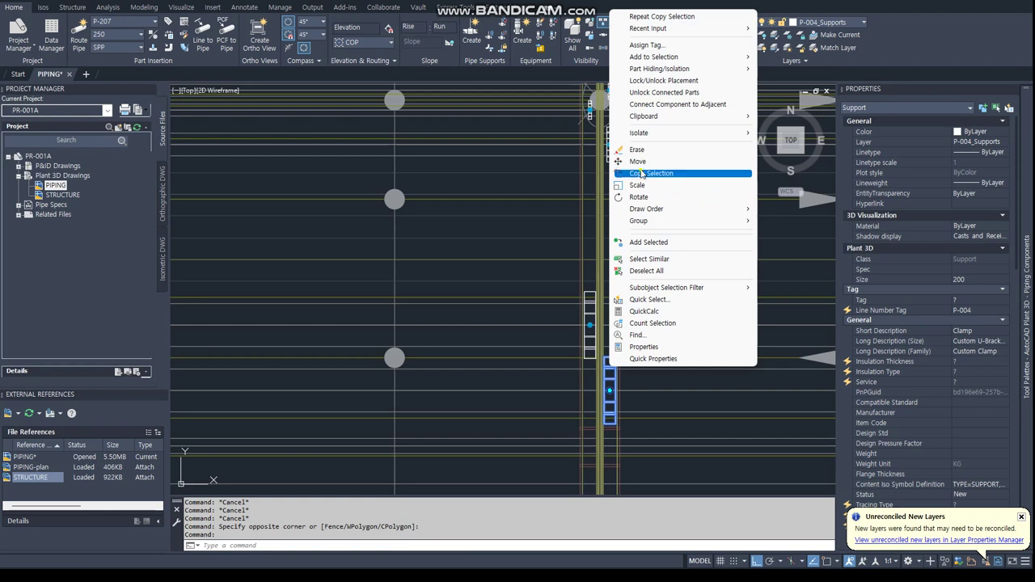
pyautogui.click(641, 173)
pyautogui.click(609, 370)
pyautogui.rightClick(614, 365)
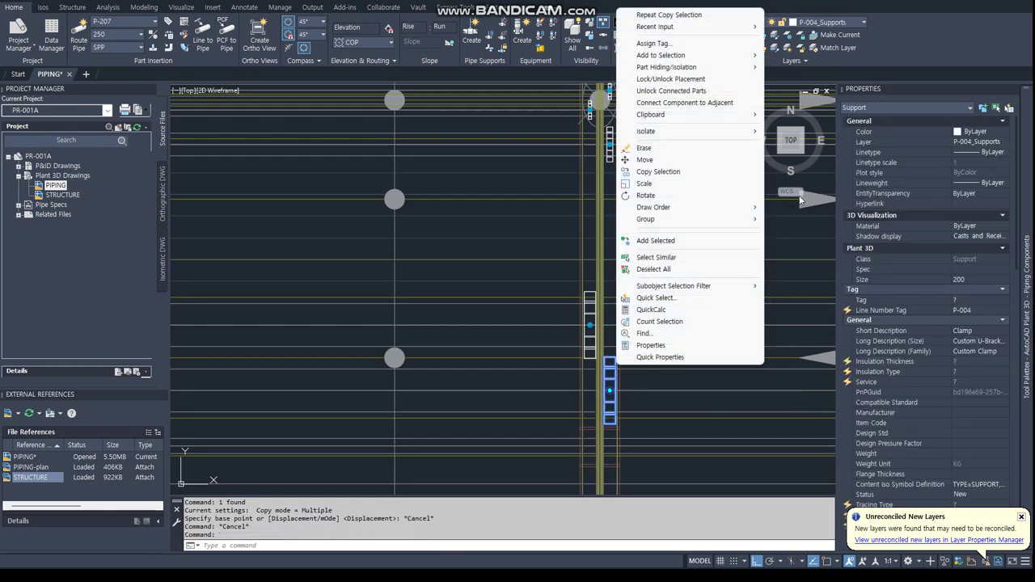
pyautogui.click(679, 103)
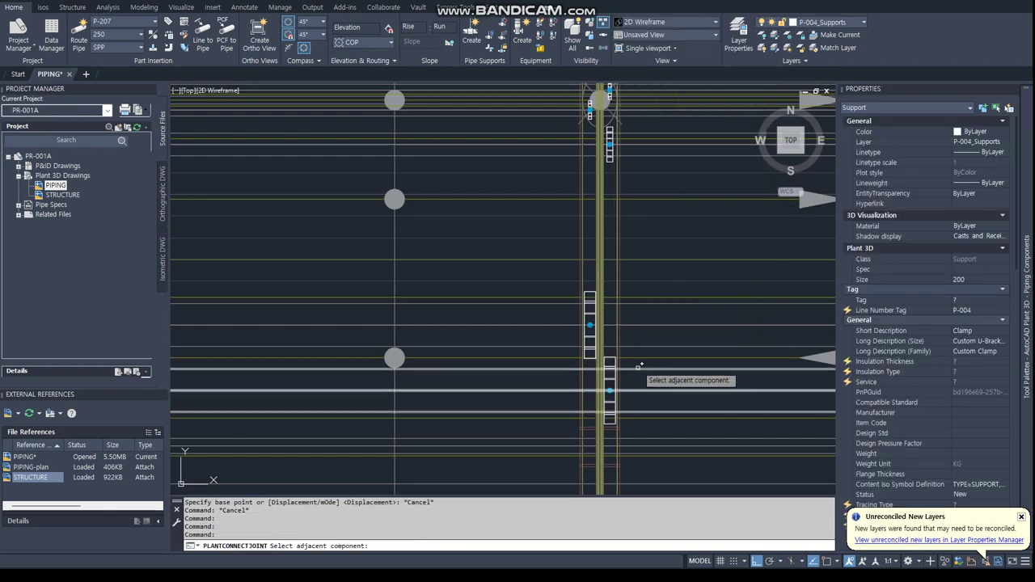
# Pan to the next clamp supports and connect them to their adjacent pipes
pyautogui.rightClick(595, 337)
pyautogui.click(646, 307)
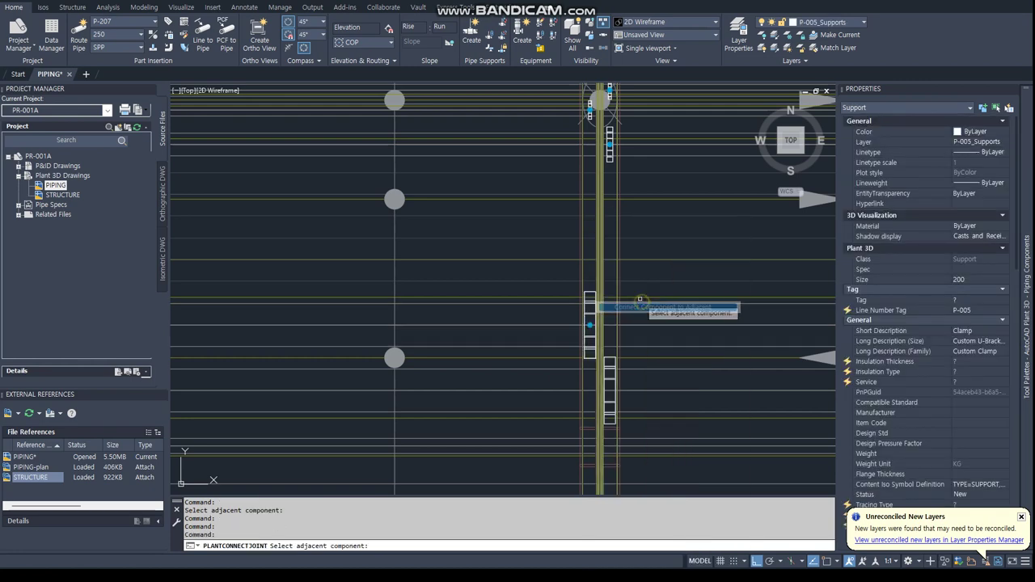
pyautogui.moveTo(638, 302); pyautogui.dragTo(426, 313, button='middle')
pyautogui.click(439, 291)
pyautogui.rightClick(443, 291)
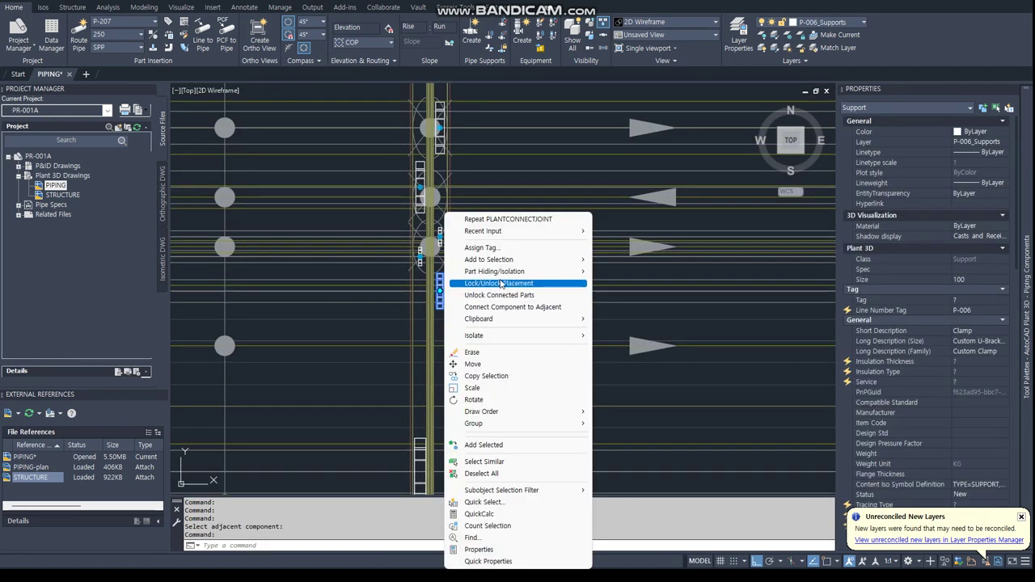
pyautogui.click(494, 307)
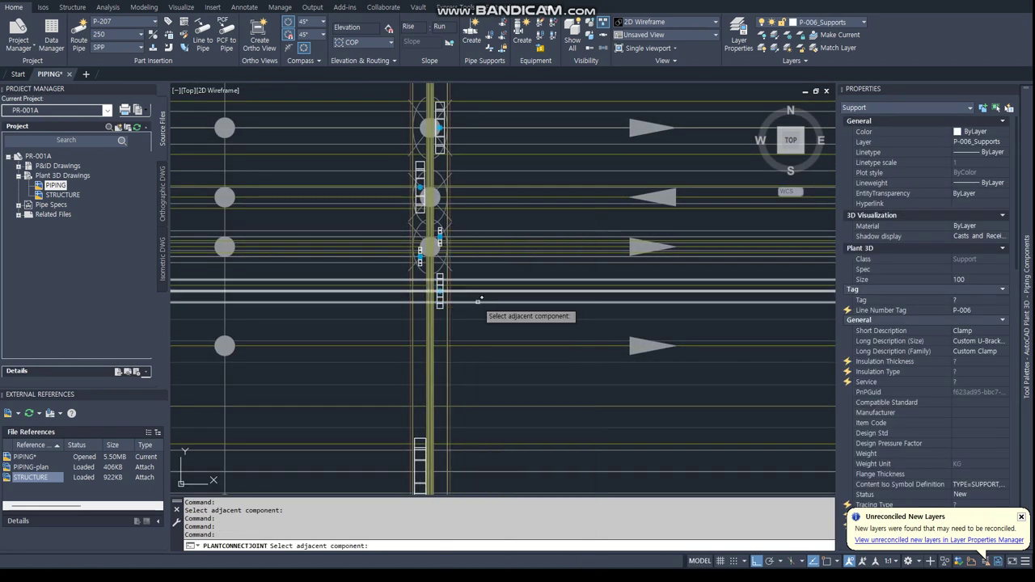
pyautogui.click(420, 265)
pyautogui.rightClick(420, 267)
pyautogui.click(453, 309)
# Connect the P-008, P-009 and P-010 supports to their adjacent pipes
pyautogui.click(437, 250)
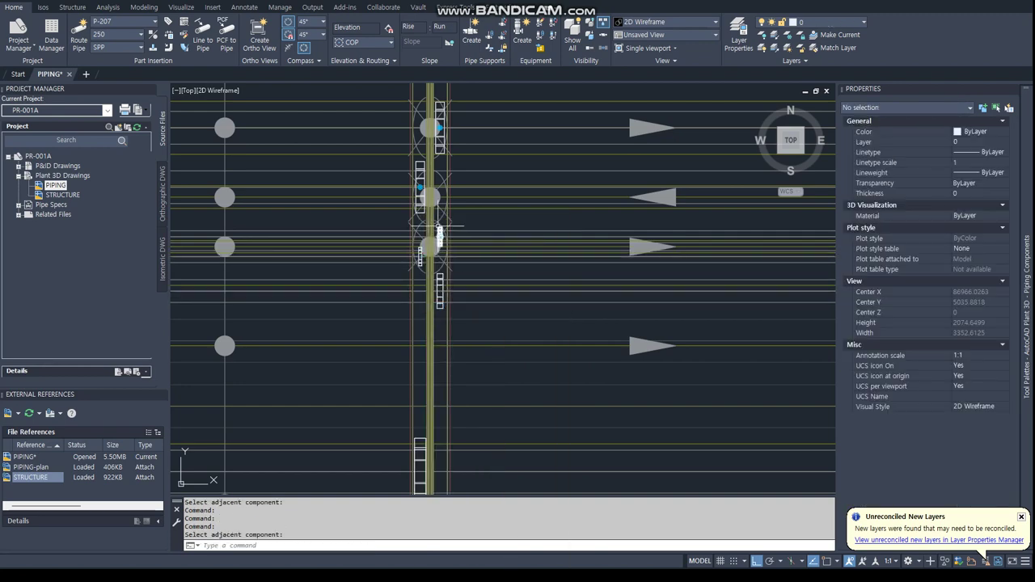
pyautogui.rightClick(442, 252)
pyautogui.click(463, 307)
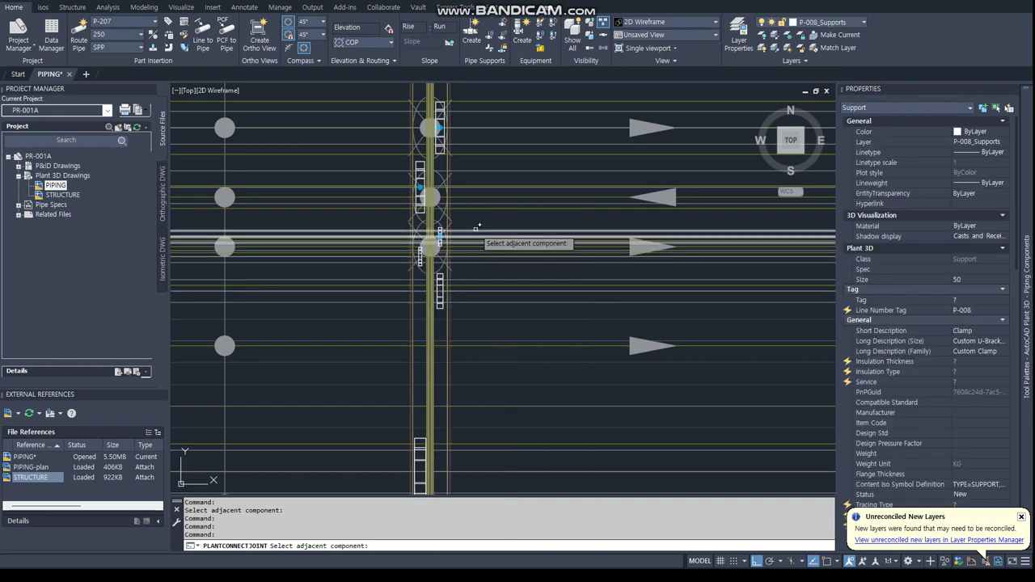
pyautogui.scroll(5, 423, 192)
pyautogui.click(405, 204)
pyautogui.rightClick(405, 204)
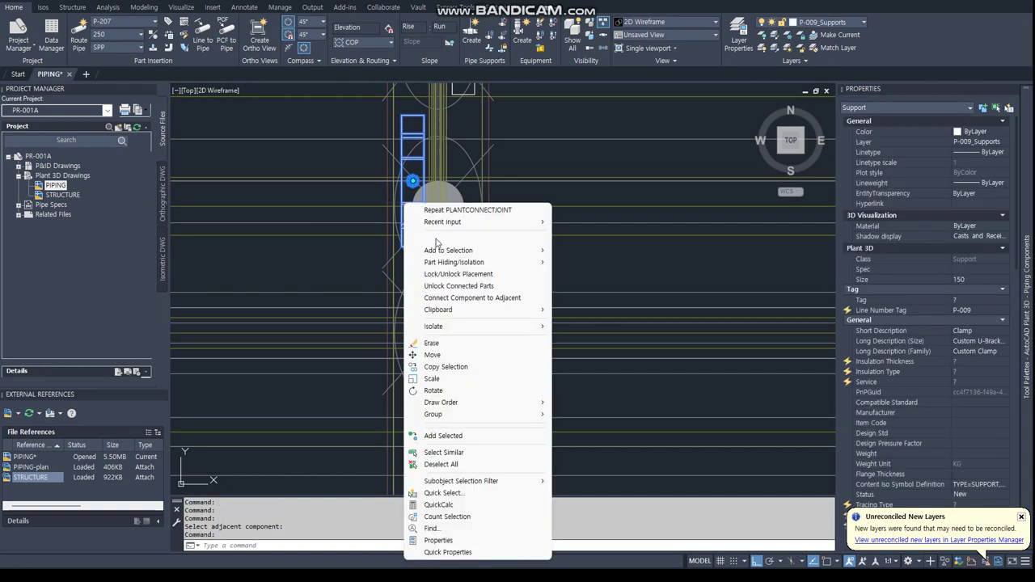
pyautogui.click(443, 300)
pyautogui.scroll(2, 419, 328)
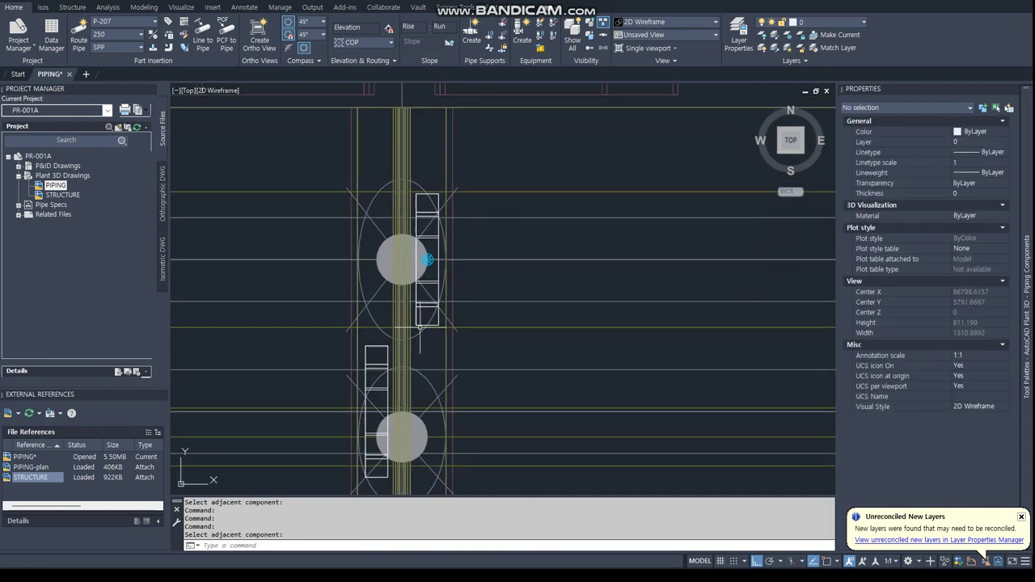
pyautogui.click(427, 259)
pyautogui.rightClick(433, 268)
pyautogui.click(470, 307)
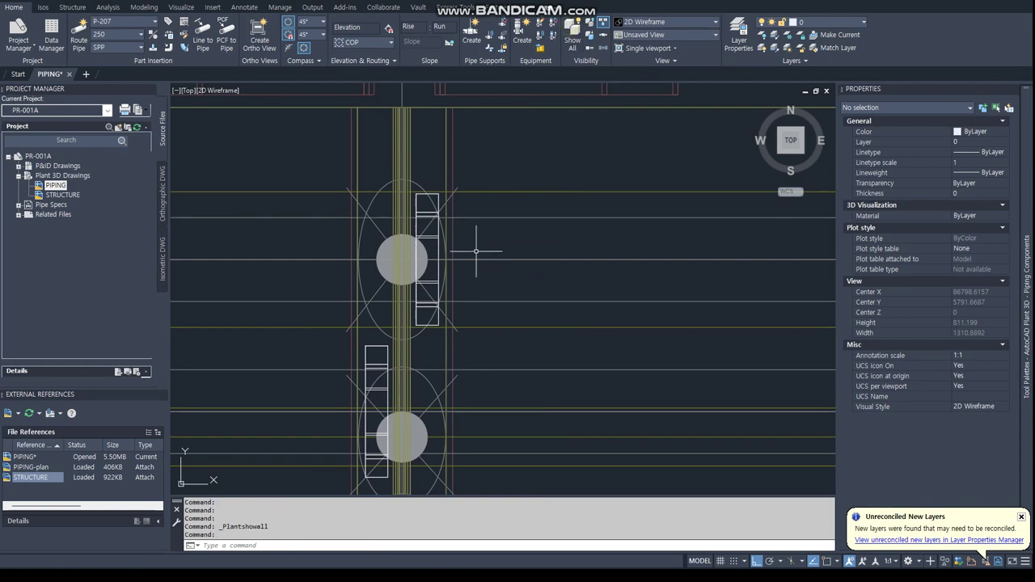
# Join the top support on the vertical pipe and the next P-009 support to adjacent pipes
pyautogui.scroll(-3, 476, 251)
pyautogui.click(456, 144)
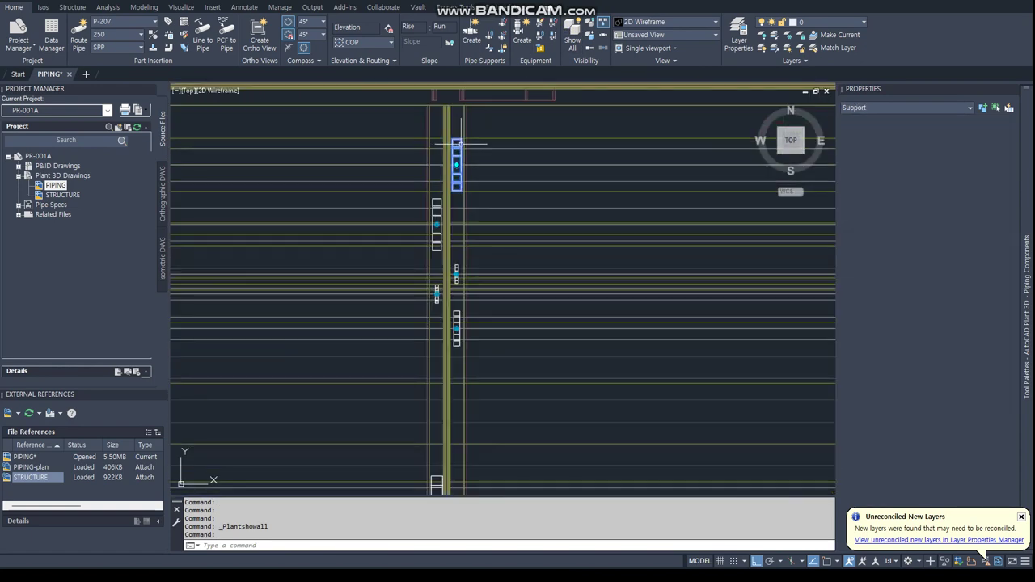
pyautogui.rightClick(458, 145)
pyautogui.click(498, 239)
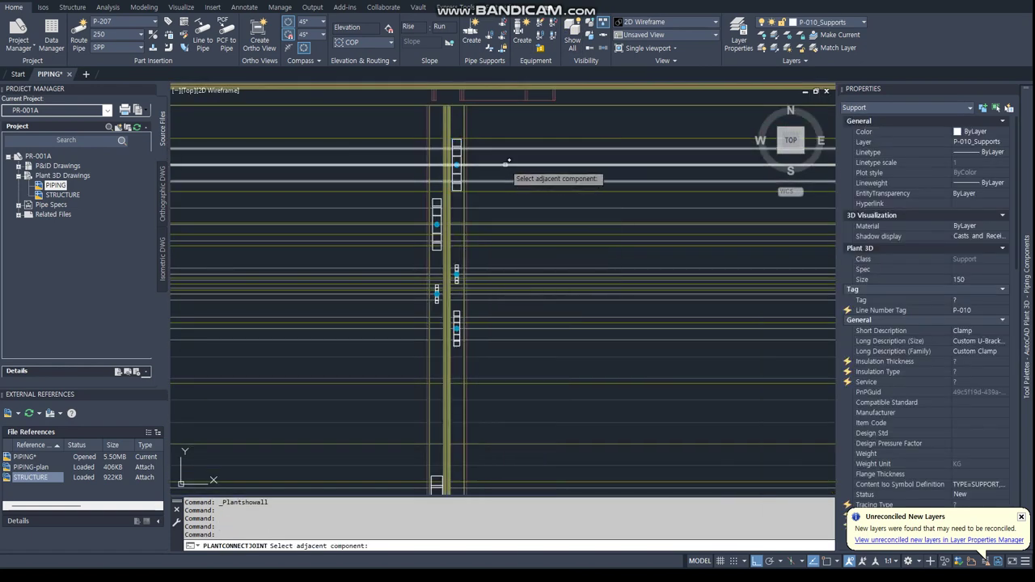
pyautogui.click(505, 164)
pyautogui.click(437, 211)
pyautogui.rightClick(437, 208)
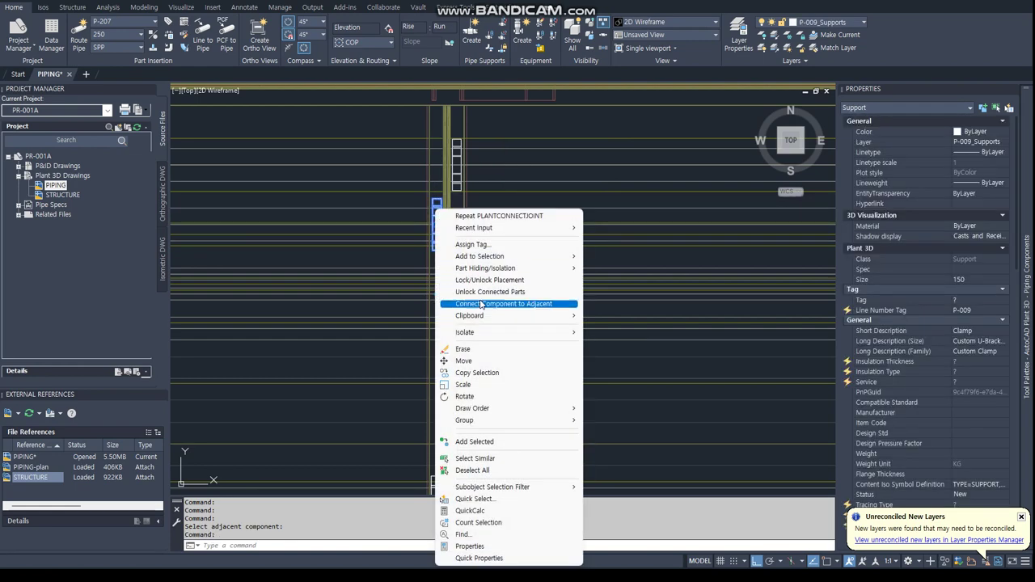
pyautogui.click(486, 291)
pyautogui.click(436, 200)
pyautogui.rightClick(436, 200)
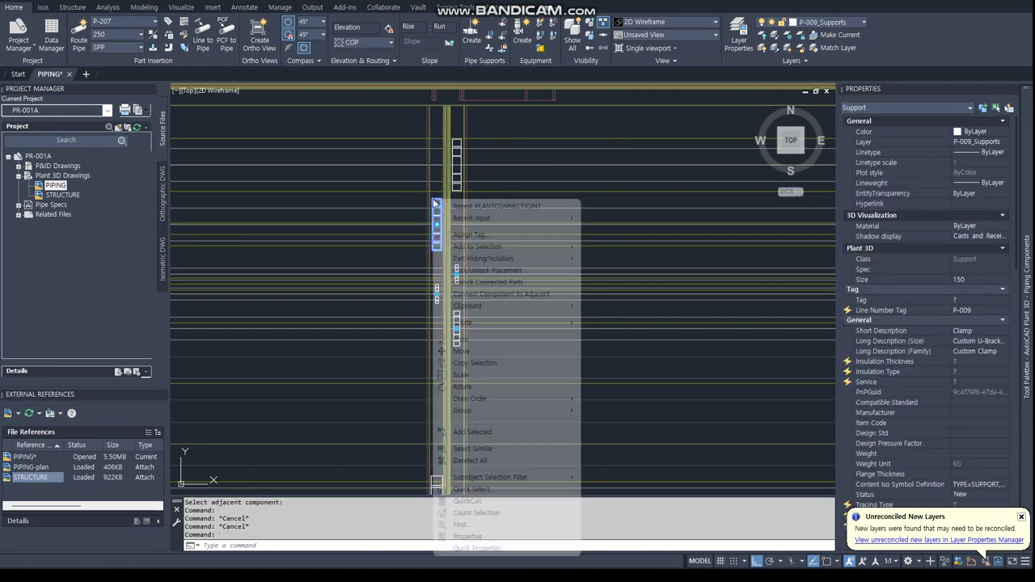
pyautogui.click(501, 253)
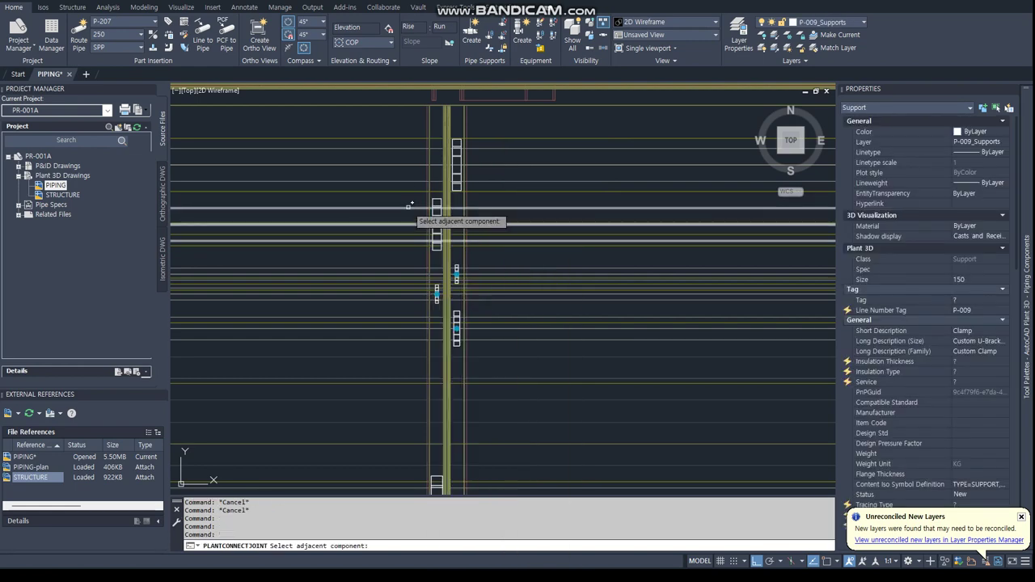
# Connect the P-008, P-007 and P-006 supports to their adjacent pipes
pyautogui.click(457, 273)
pyautogui.rightClick(457, 273)
pyautogui.click(501, 308)
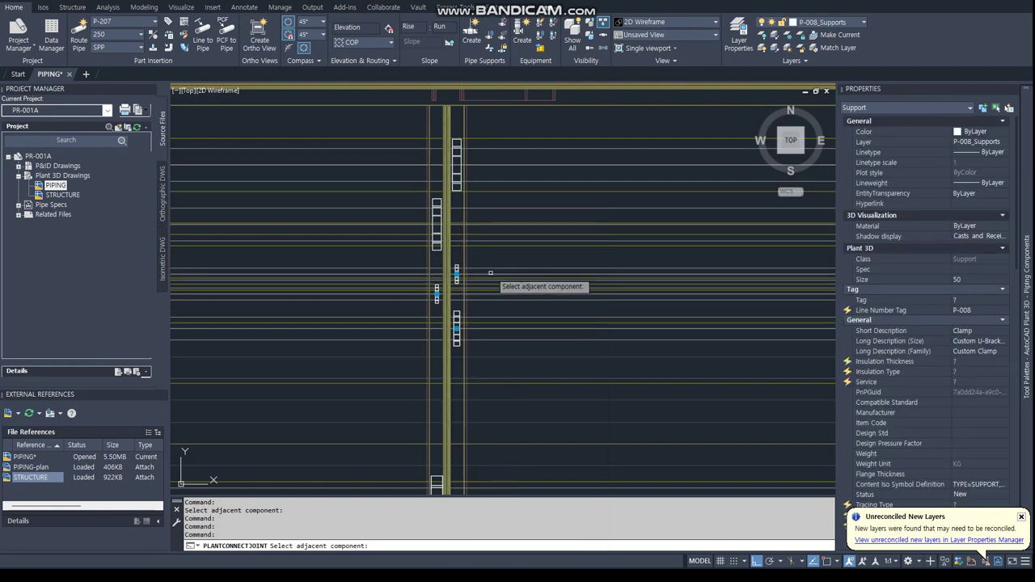
pyautogui.click(490, 273)
pyautogui.click(437, 295)
pyautogui.rightClick(437, 295)
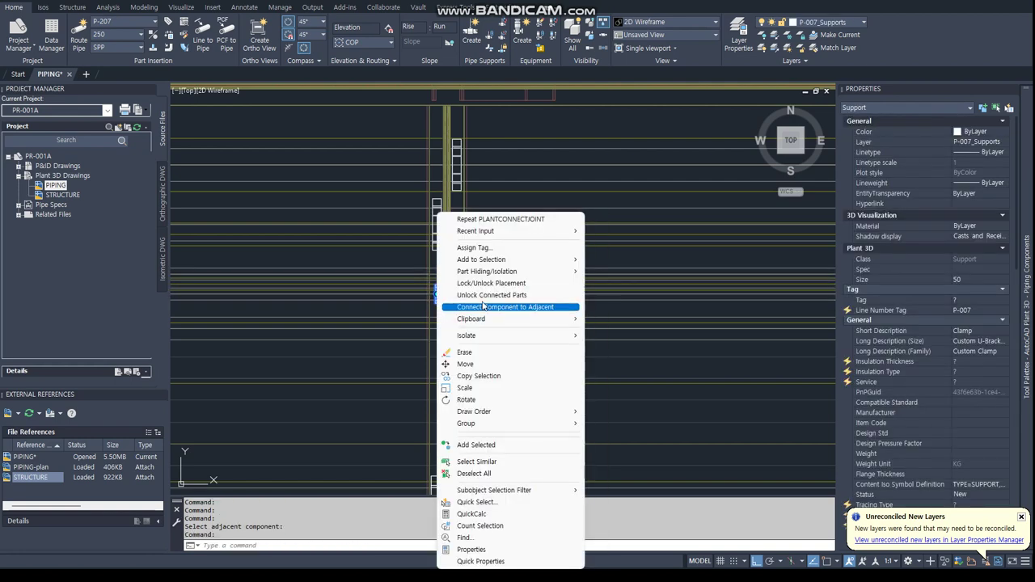
pyautogui.click(501, 303)
pyautogui.click(457, 323)
pyautogui.rightClick(457, 323)
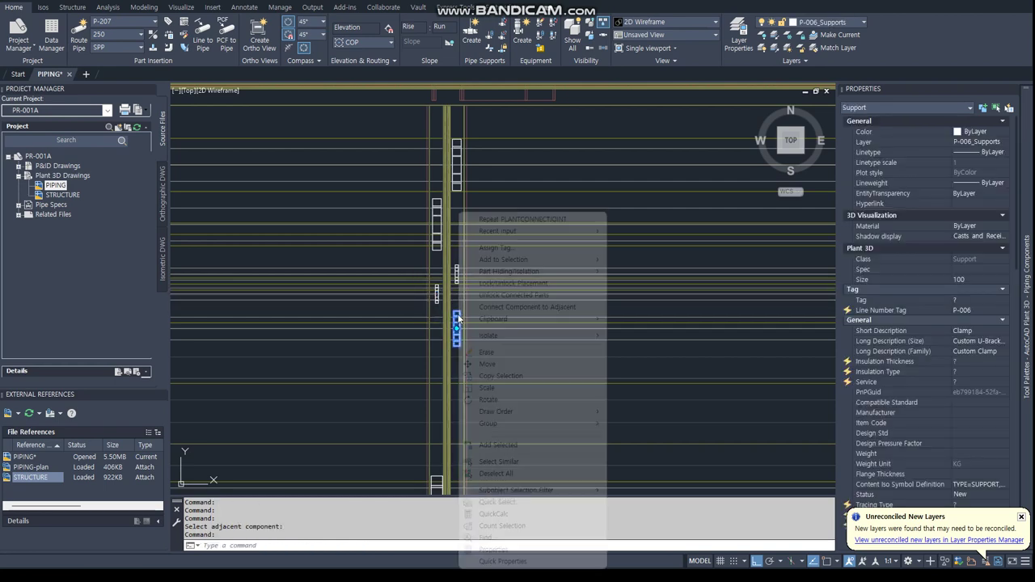
pyautogui.click(484, 308)
pyautogui.click(484, 315)
# Connect the P-005 support to its adjacent pipe, dismissing the piping error message
pyautogui.scroll(3, 437, 323)
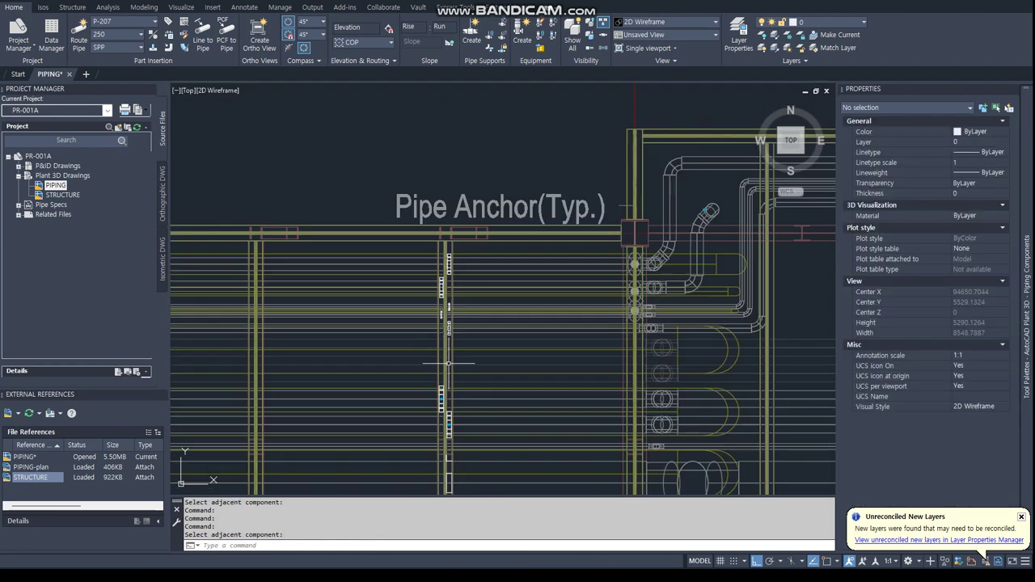
pyautogui.scroll(-3, 387, 239)
pyautogui.click(381, 212)
pyautogui.rightClick(382, 211)
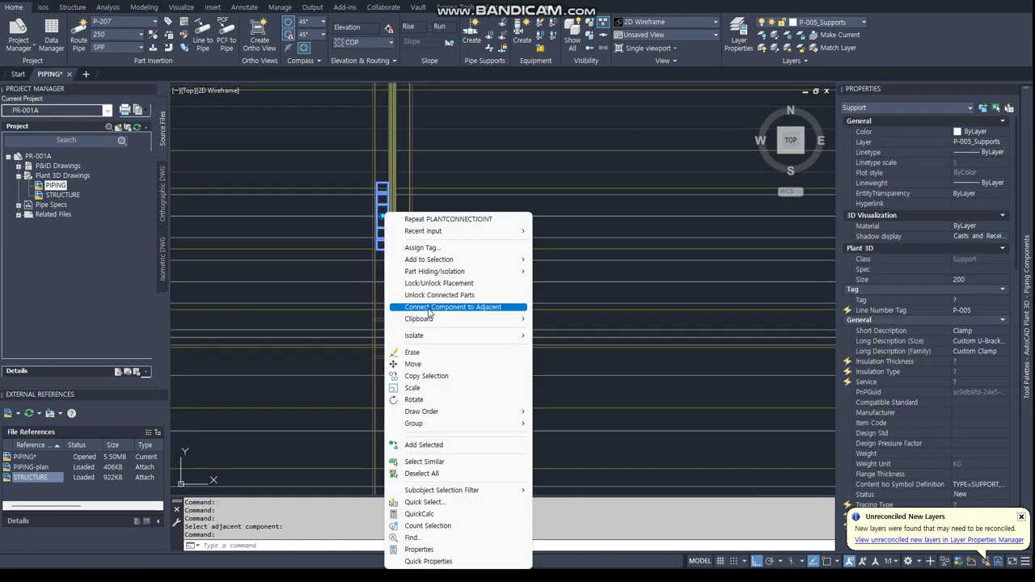
pyautogui.click(457, 303)
pyautogui.click(355, 235)
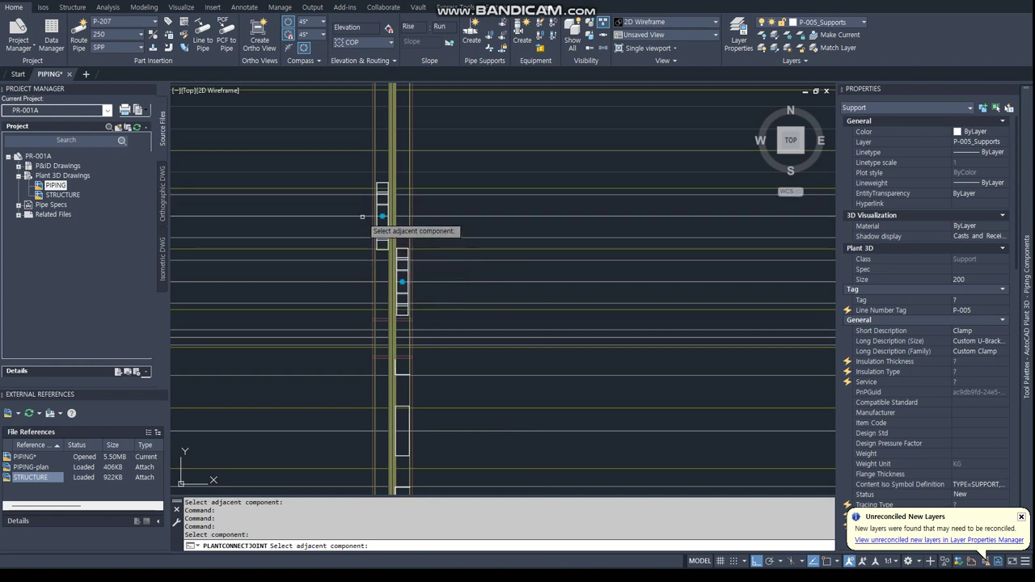
pyautogui.click(362, 217)
pyautogui.click(620, 331)
# Retry joining the support to an adjacent component, then cancel the connection with Esc
pyautogui.rightClick(386, 208)
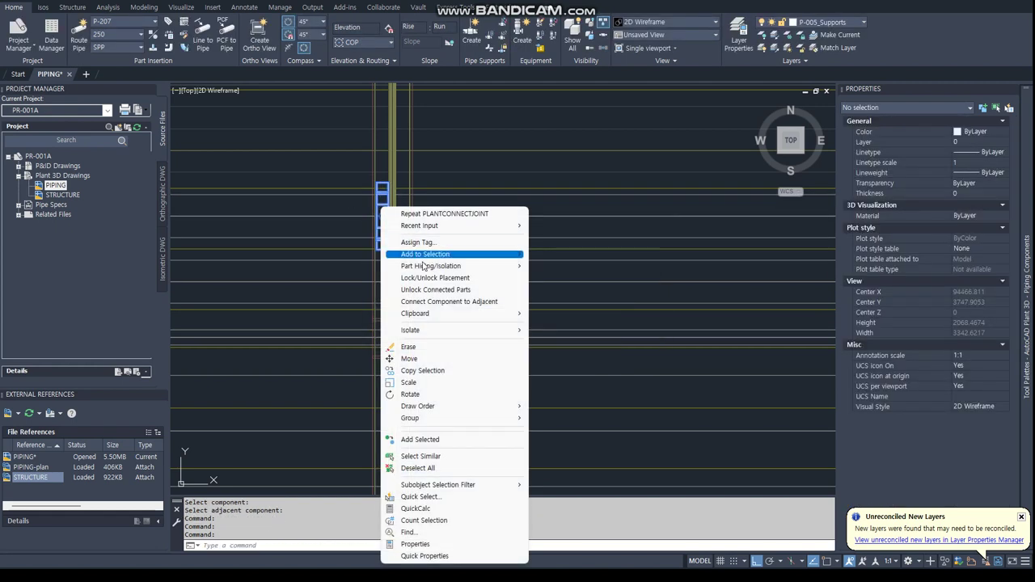
pyautogui.click(443, 214)
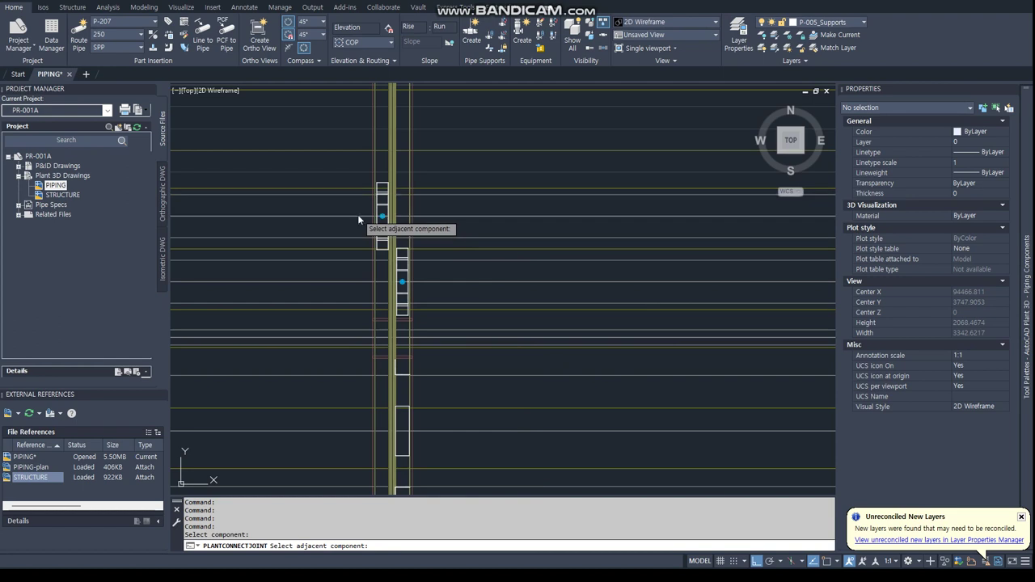
pyautogui.click(358, 219)
pyautogui.click(619, 331)
pyautogui.rightClick(402, 270)
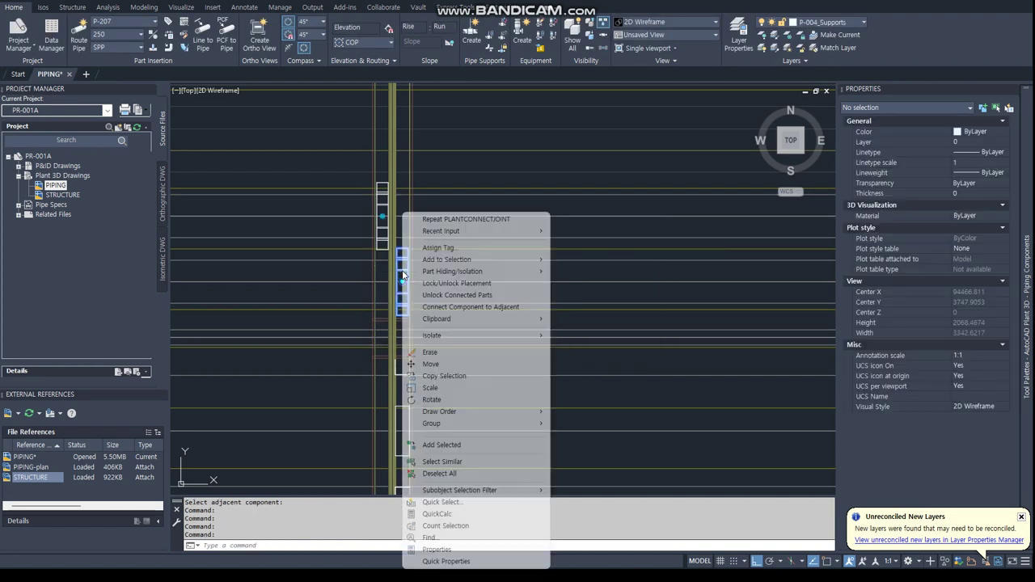
pyautogui.click(468, 307)
pyautogui.press('Escape')
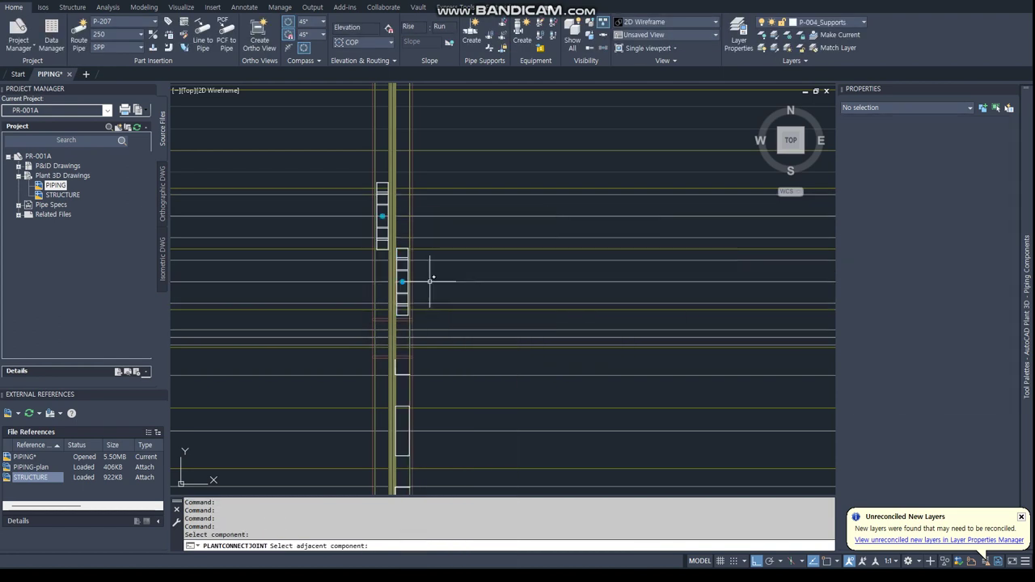
# Orbit to 3D and snap both clamp supports perpendicular onto the pipe
pyautogui.keyDown('shift'); pyautogui.moveTo(445, 356); pyautogui.dragTo(485, 323, button='middle'); pyautogui.keyUp('shift')
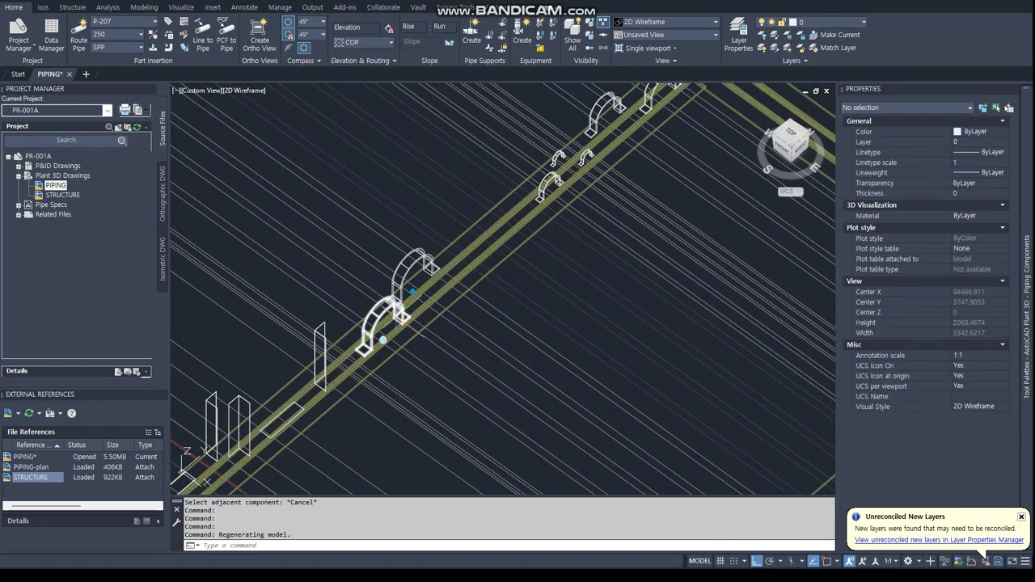
pyautogui.scroll(3, 420, 340)
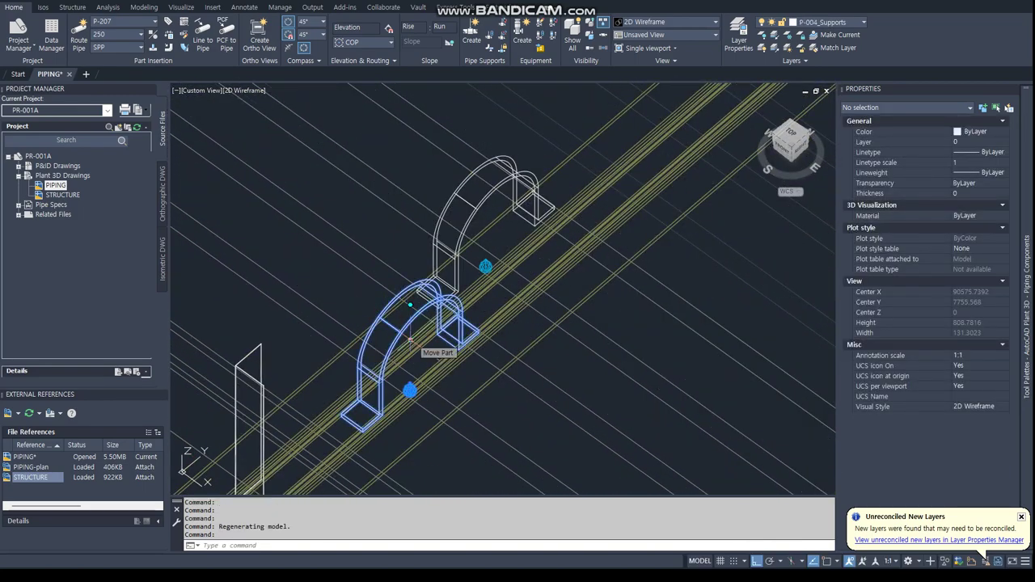
pyautogui.write('r')
pyautogui.press('Return')
pyautogui.click(414, 327)
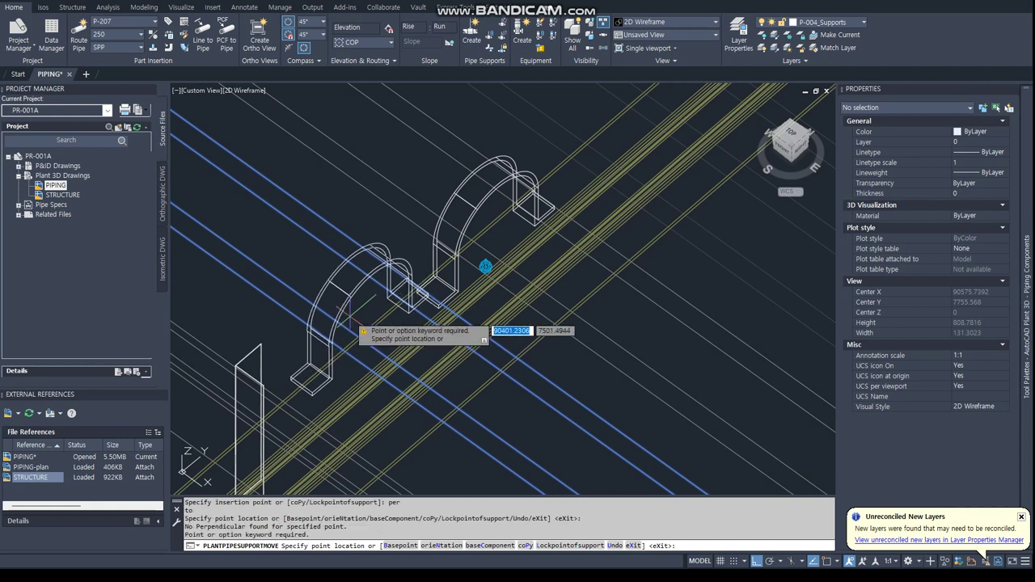
pyautogui.press('Return')
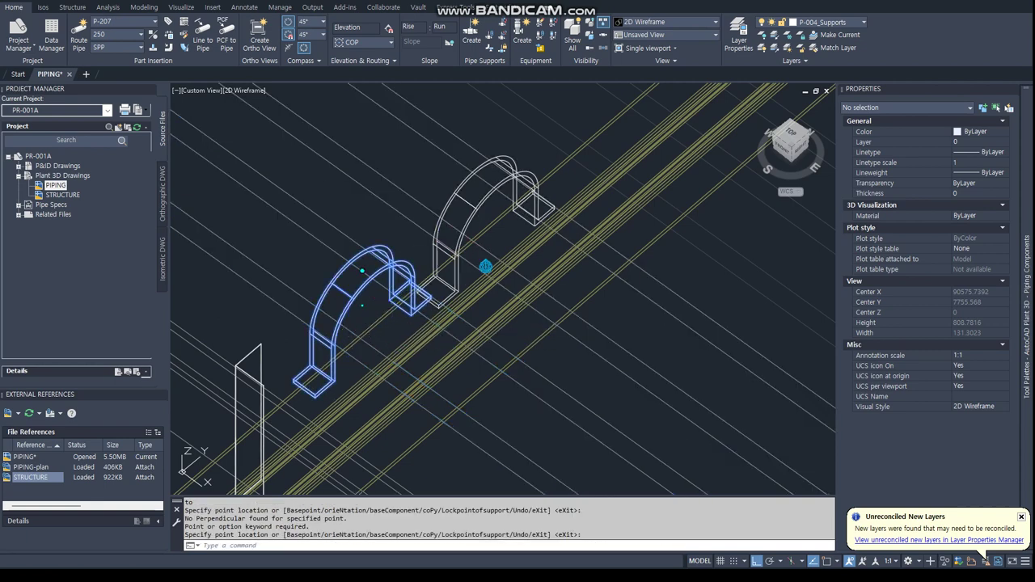
pyautogui.click(485, 267)
pyautogui.click(485, 268)
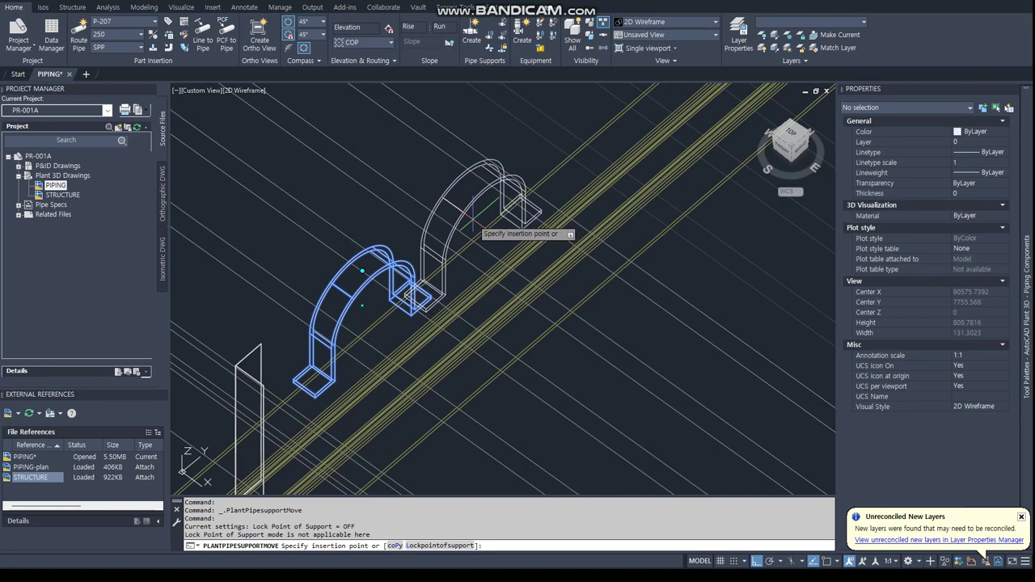
pyautogui.write('per')
pyautogui.press('Return')
pyautogui.click(457, 233)
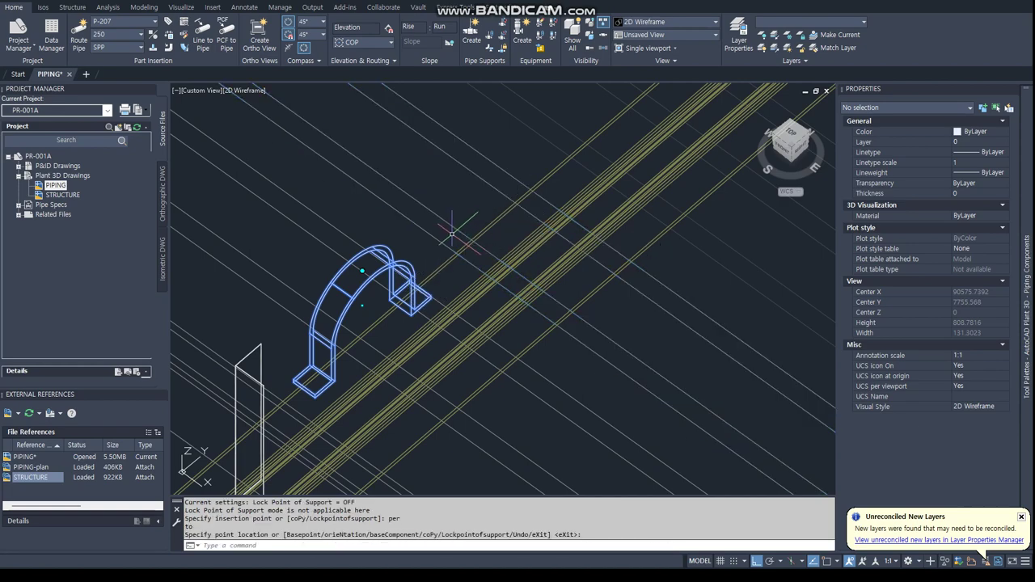
# Measure the spacing between the two supports' nodes, reading 3661.9964
pyautogui.scroll(-4, 451, 234)
pyautogui.scroll(-2, 451, 233)
pyautogui.scroll(3, 332, 149)
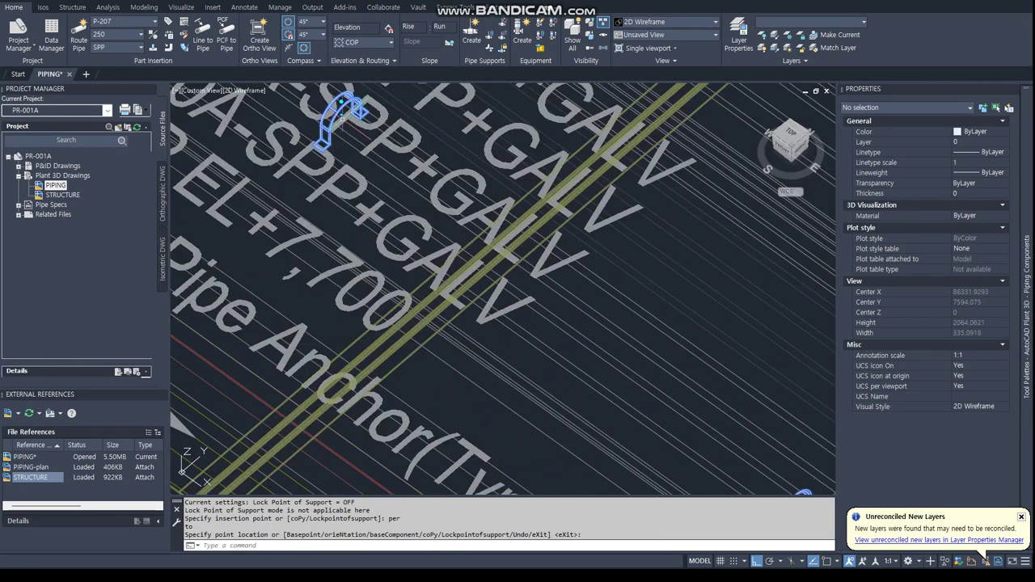
pyautogui.scroll(-5, 350, 114)
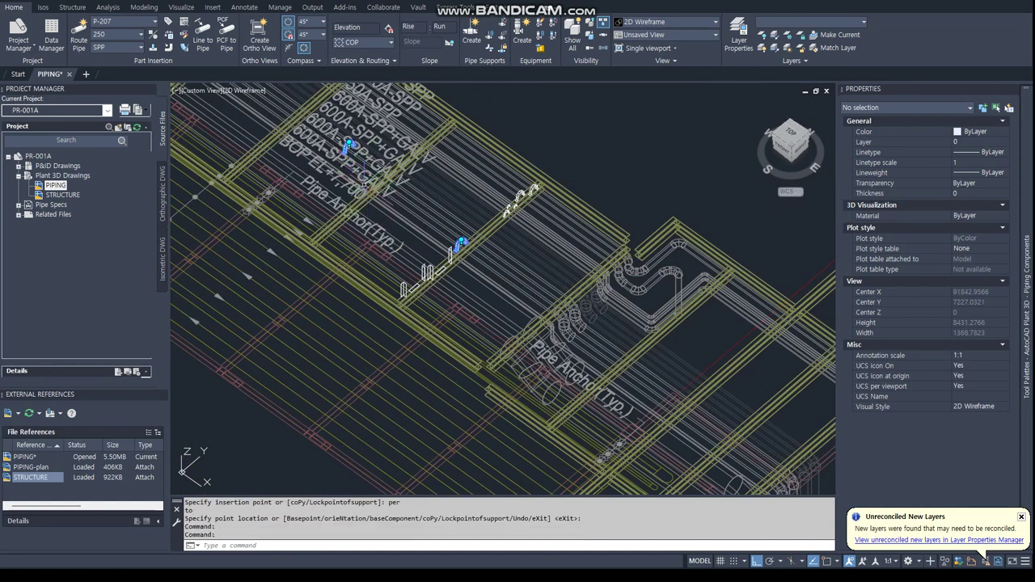
pyautogui.write('DISTnod')
pyautogui.press('Return')
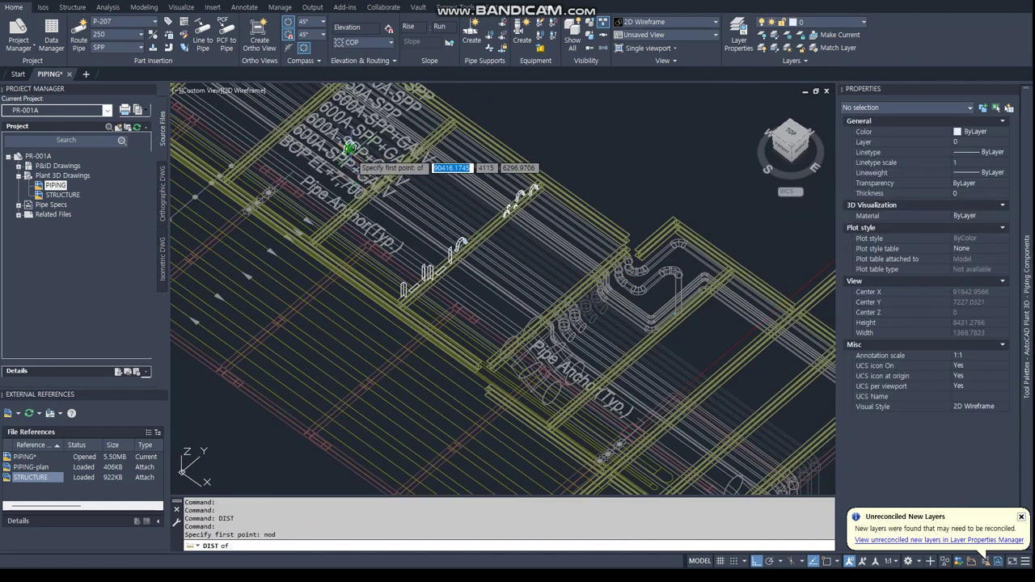
pyautogui.click(380, 143)
pyautogui.scroll(3, 476, 219)
pyautogui.write('no')
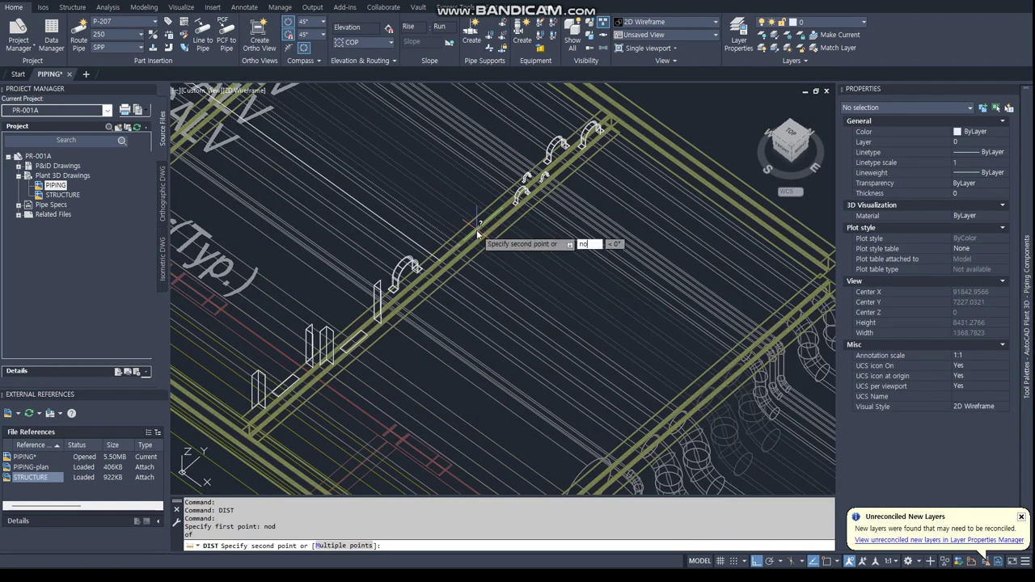
pyautogui.write('d')
pyautogui.press('Return')
pyautogui.click(511, 191)
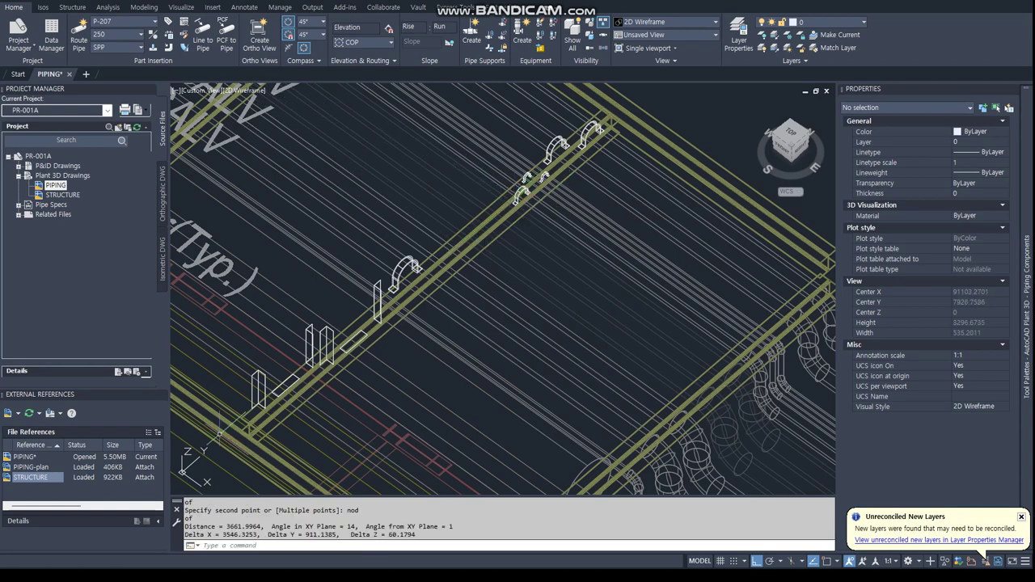
# Move another clamp support to a new base point
pyautogui.scroll(-2, 326, 427)
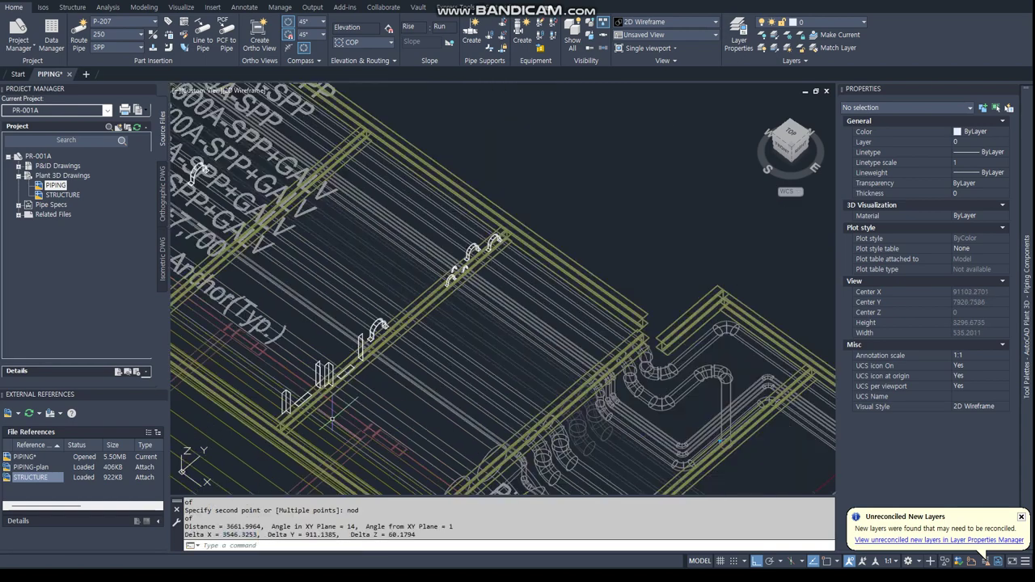
pyautogui.click(196, 171)
pyautogui.rightClick(196, 171)
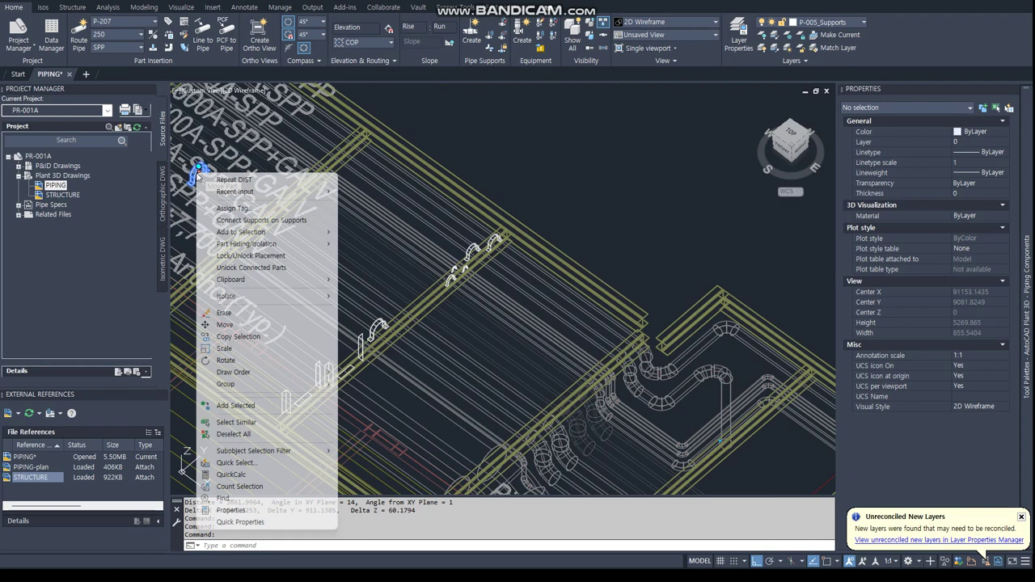
pyautogui.click(234, 317)
pyautogui.click(499, 191)
pyautogui.click(460, 165)
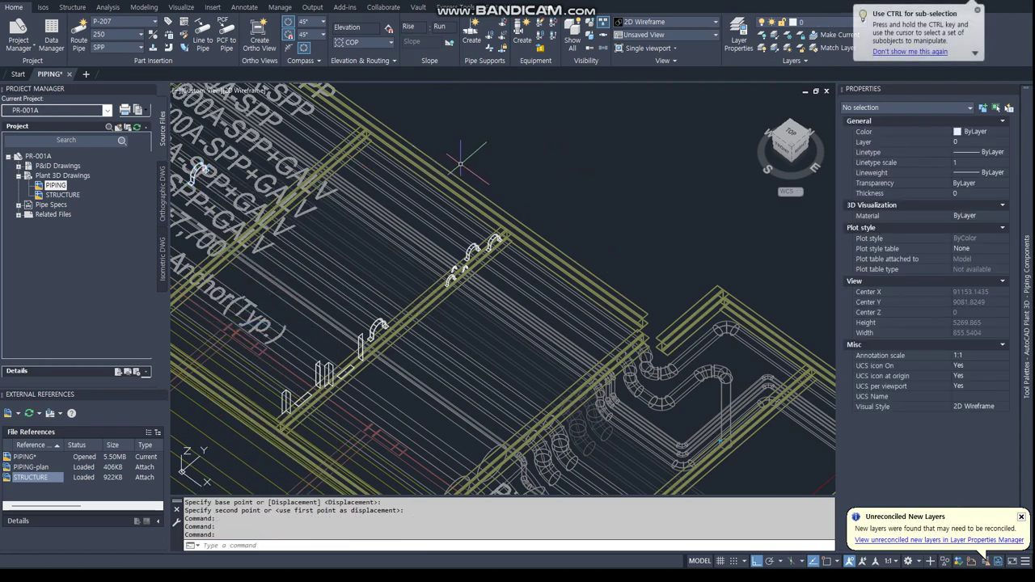
# Return to the top PLAN view, pan to the supports and move a clamp support
pyautogui.write('PLAN')
pyautogui.press('Return')
pyautogui.press('Return')
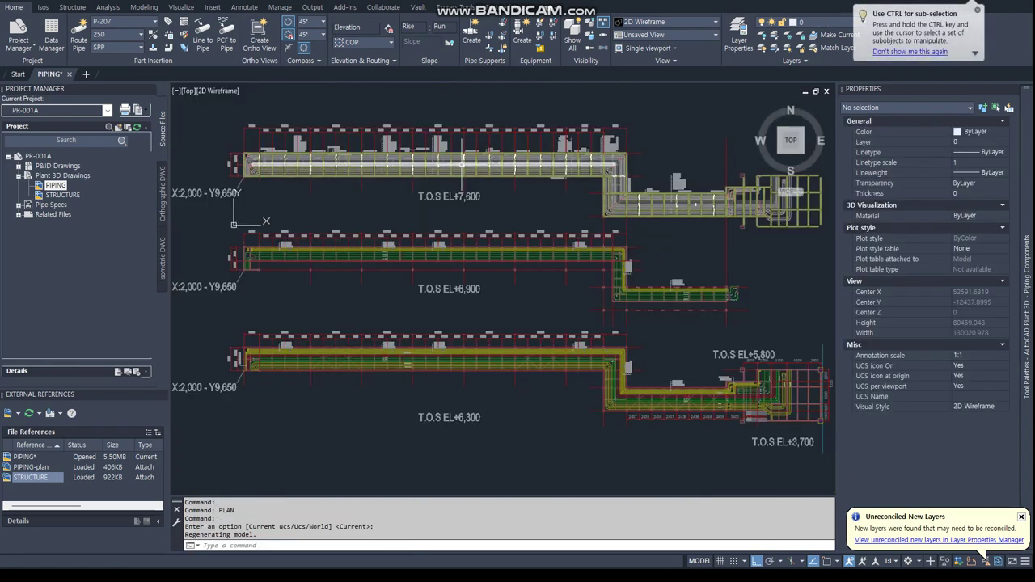
pyautogui.scroll(5, 189, 304)
pyautogui.scroll(3, 188, 304)
pyautogui.moveTo(189, 304); pyautogui.dragTo(370, 284, button='middle')
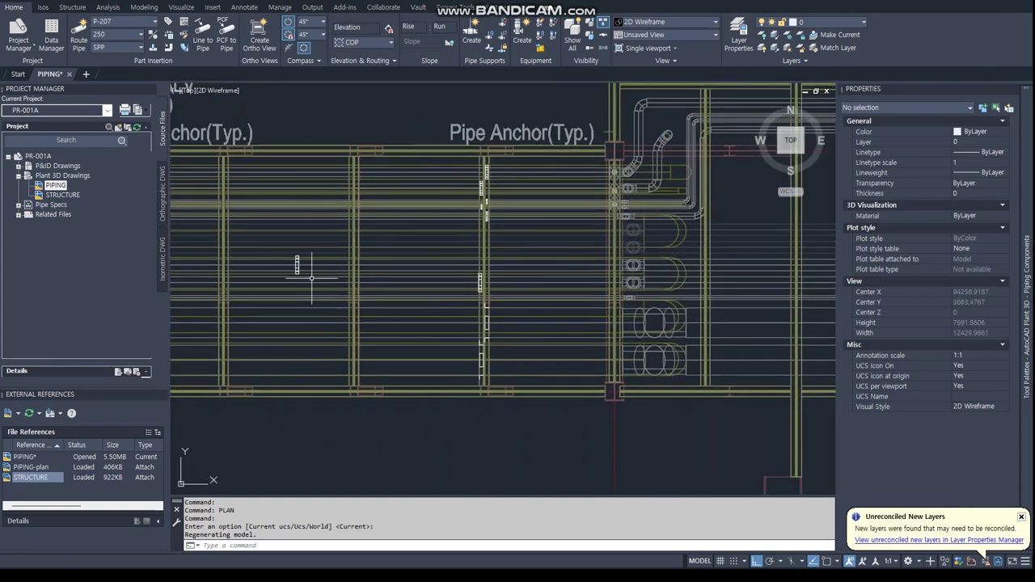
pyautogui.click(299, 265)
pyautogui.rightClick(299, 214)
pyautogui.click(336, 364)
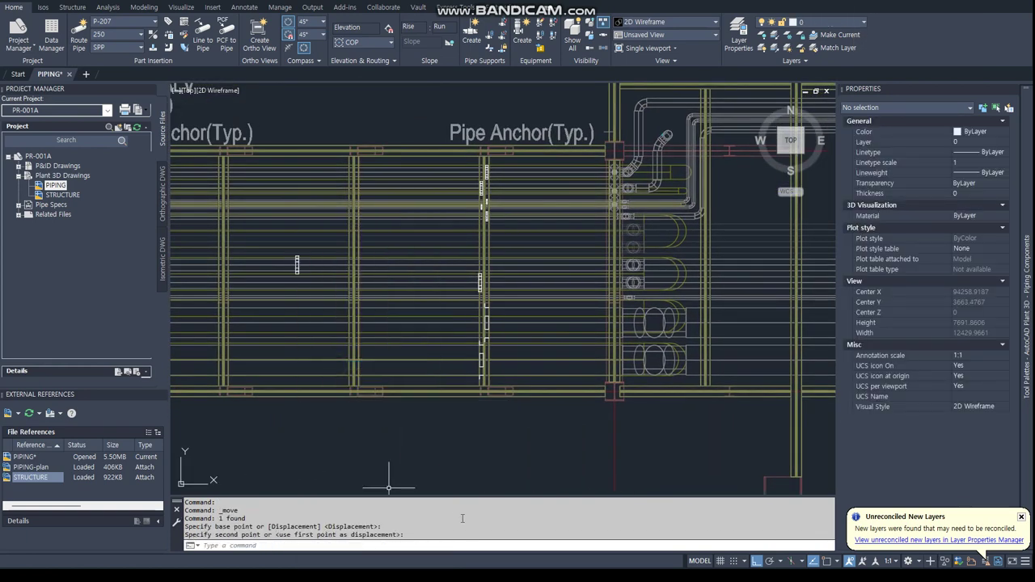
pyautogui.click(328, 249)
# Measure the distance between two support nodes using node snaps
pyautogui.write('di ')
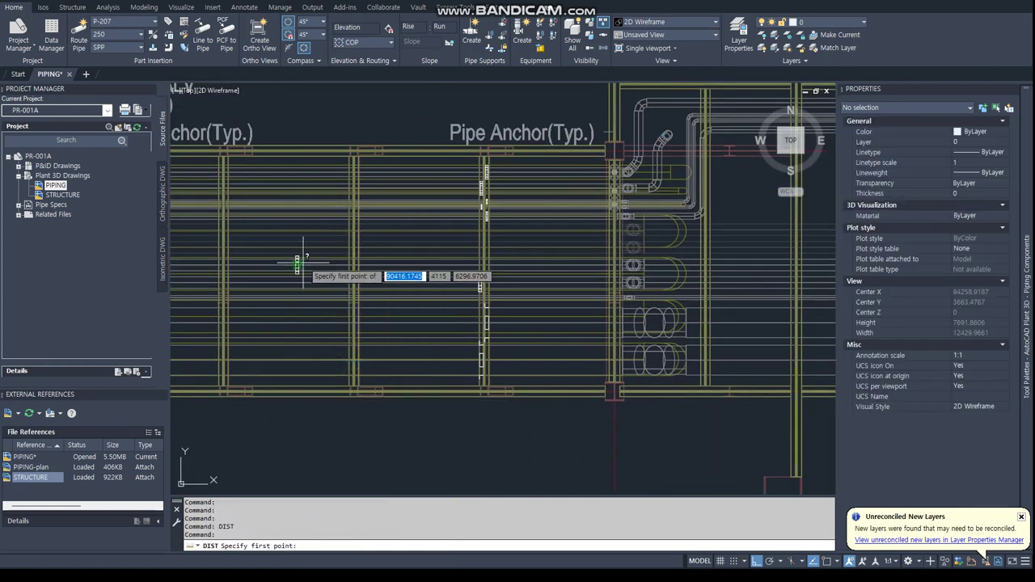
pyautogui.write('nod')
pyautogui.click(297, 264)
pyautogui.write('nod')
pyautogui.click(488, 218)
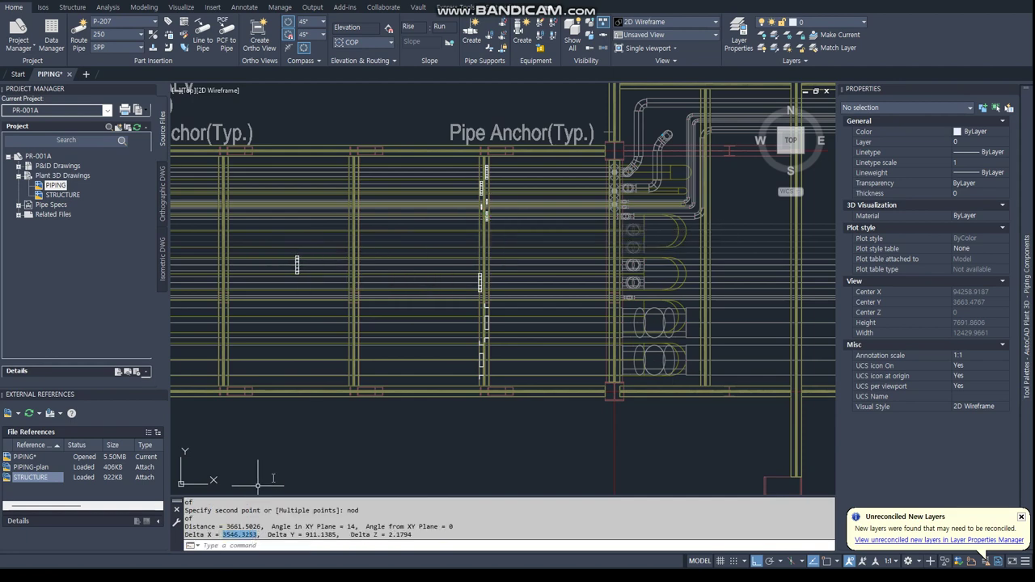
# Move the lone clamp support to a new position
pyautogui.click(296, 265)
pyautogui.rightClick(298, 264)
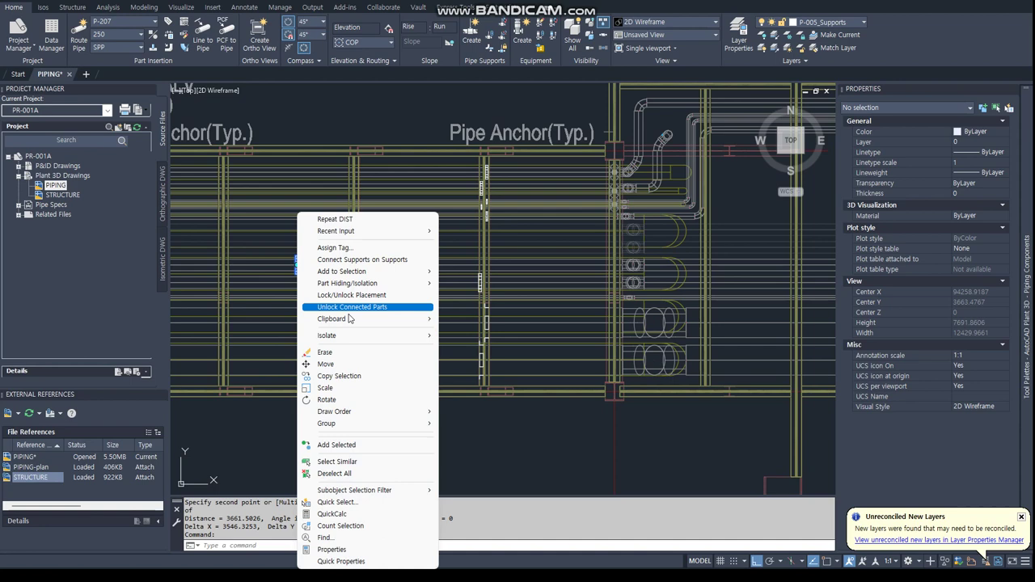
pyautogui.click(325, 364)
pyautogui.click(434, 485)
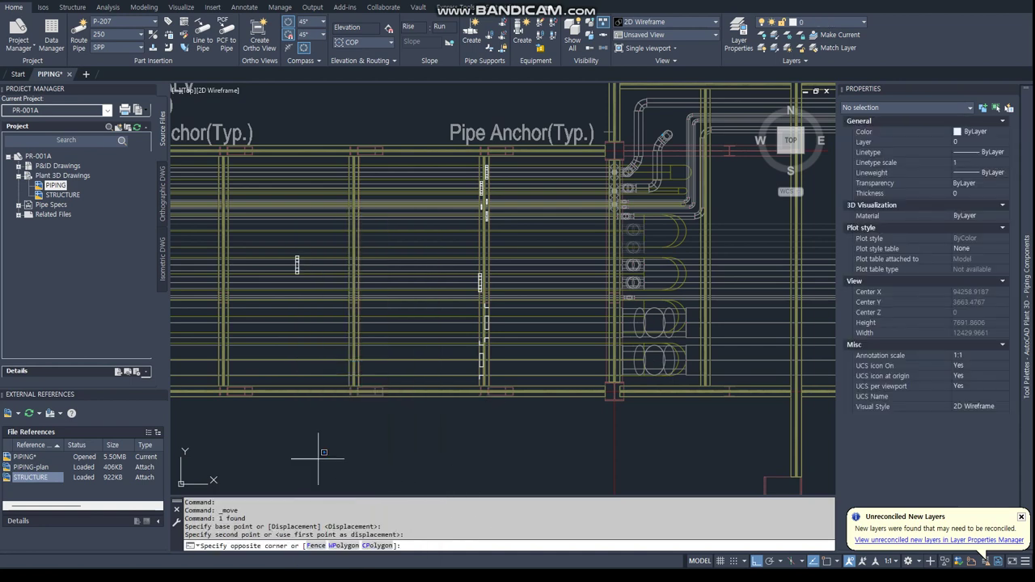
pyautogui.press('Escape')
pyautogui.click(297, 264)
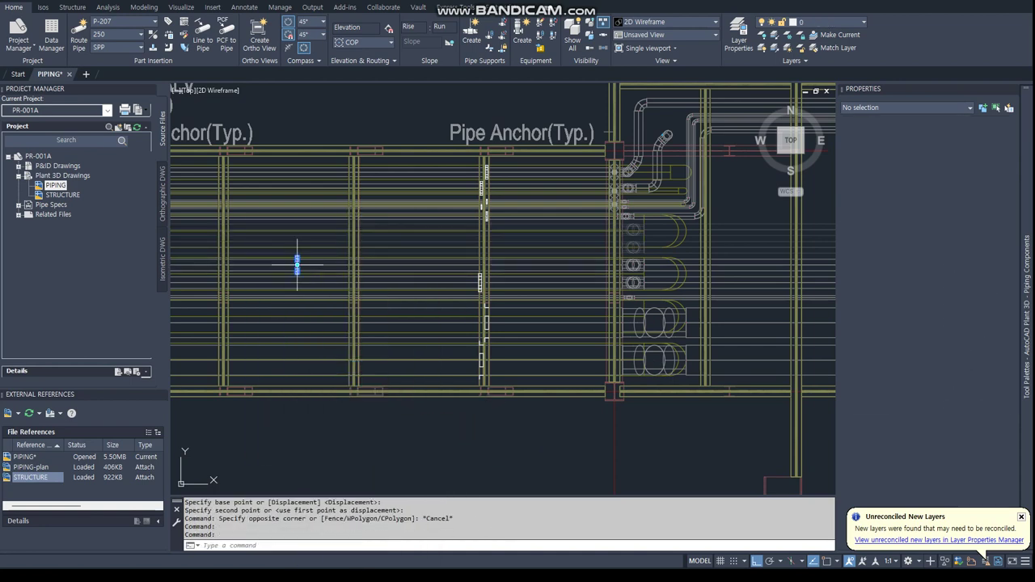
pyautogui.rightClick(297, 264)
pyautogui.click(326, 364)
pyautogui.click(405, 489)
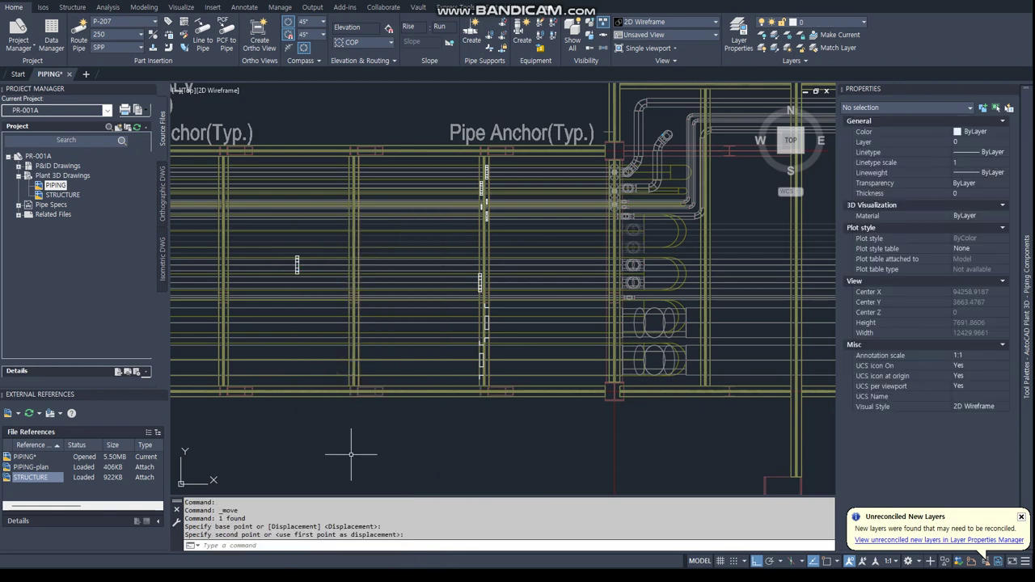
pyautogui.click(337, 379)
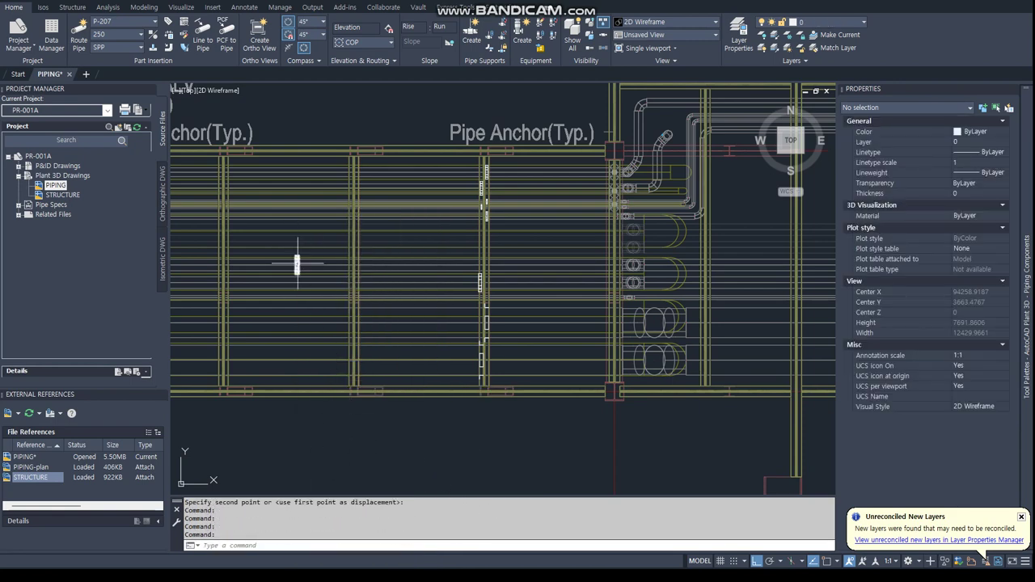
# Reposition the clamp support once more with MOVE and save the PIPING drawing with QSAVE
pyautogui.rightClick(297, 271)
pyautogui.click(326, 364)
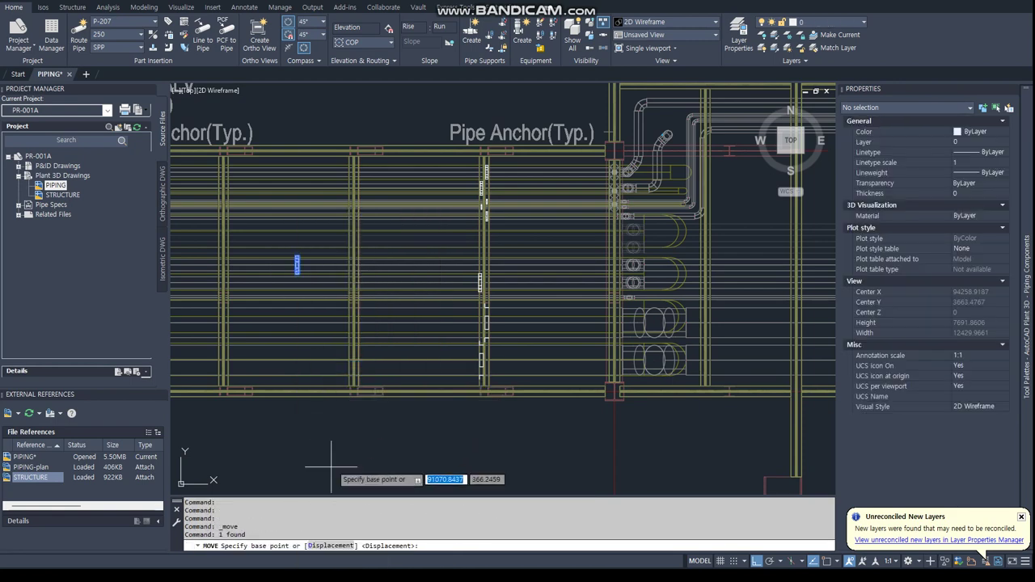
pyautogui.click(313, 469)
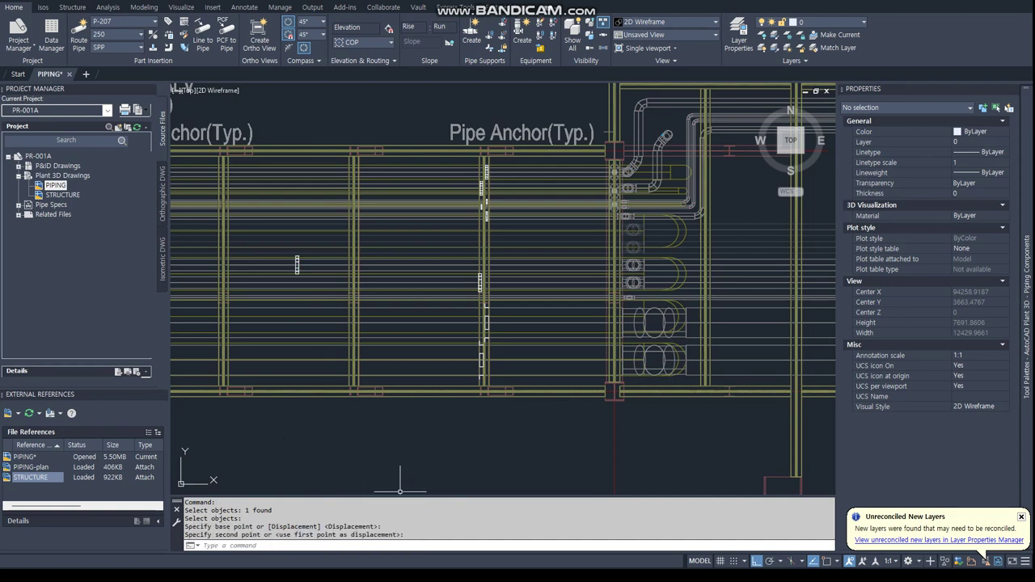
pyautogui.write('m')
pyautogui.press('Return')
pyautogui.click(297, 267)
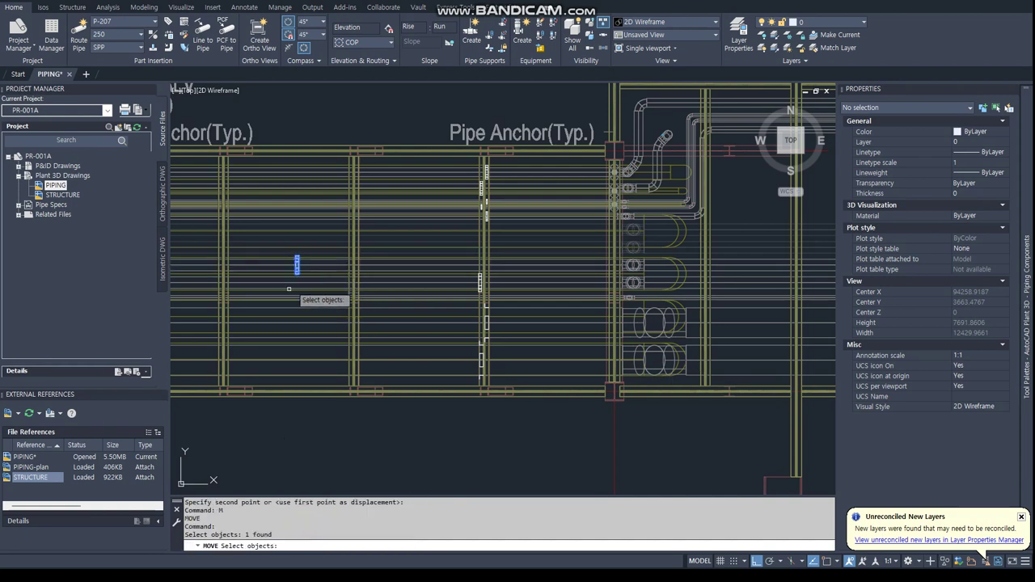
pyautogui.press('Return')
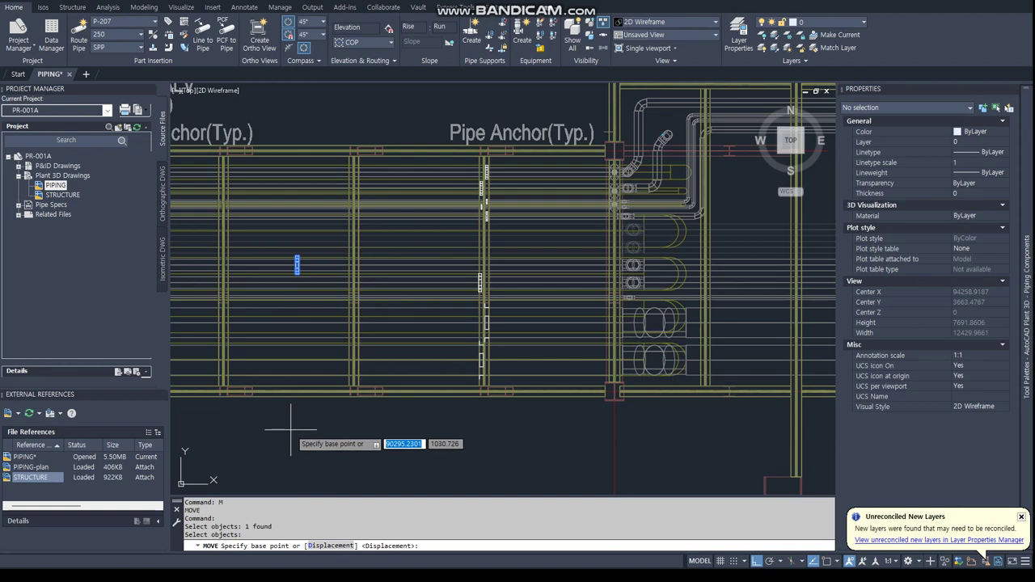
pyautogui.doubleClick(284, 303)
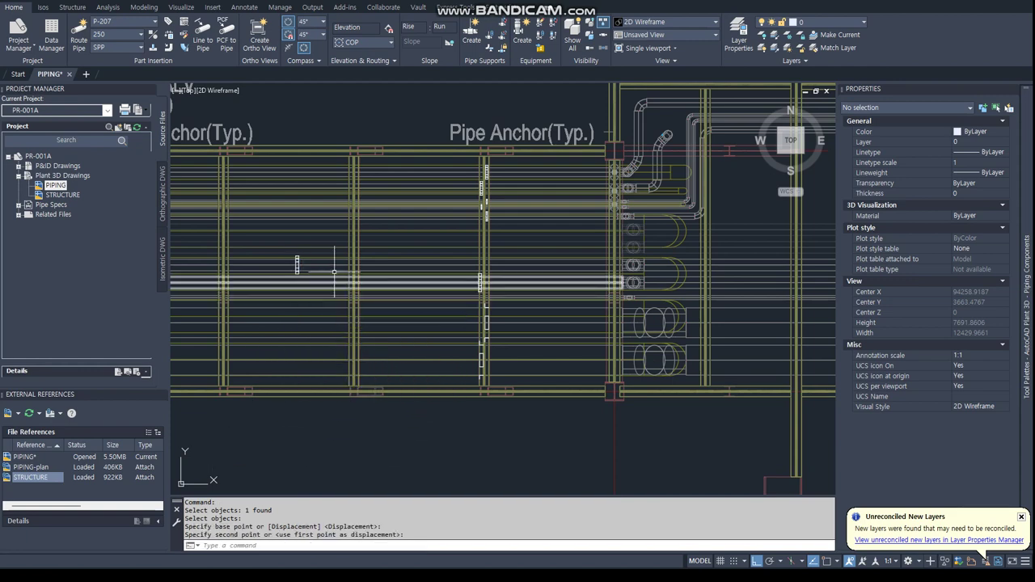
pyautogui.write('qsa')
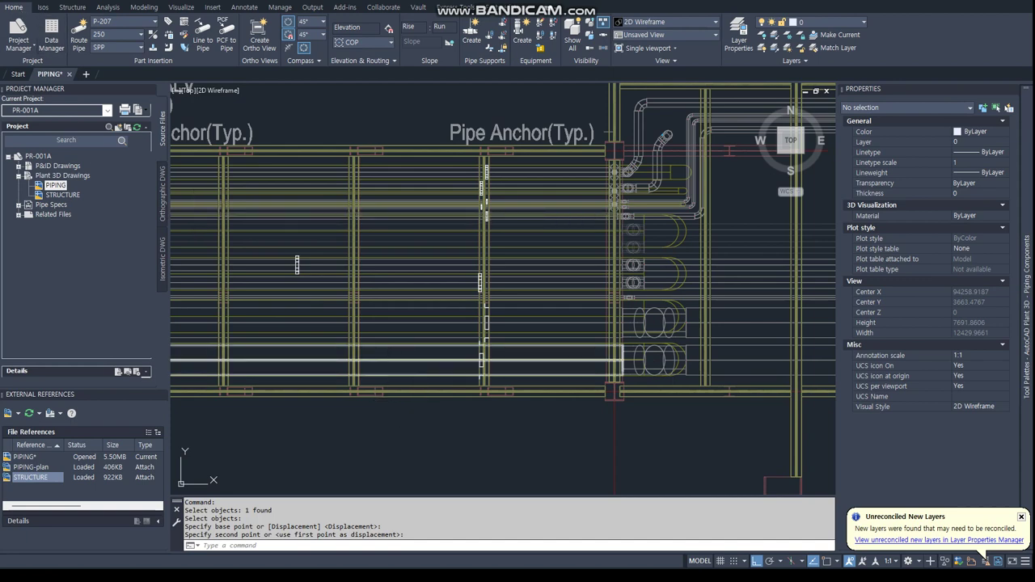
pyautogui.press('Return')
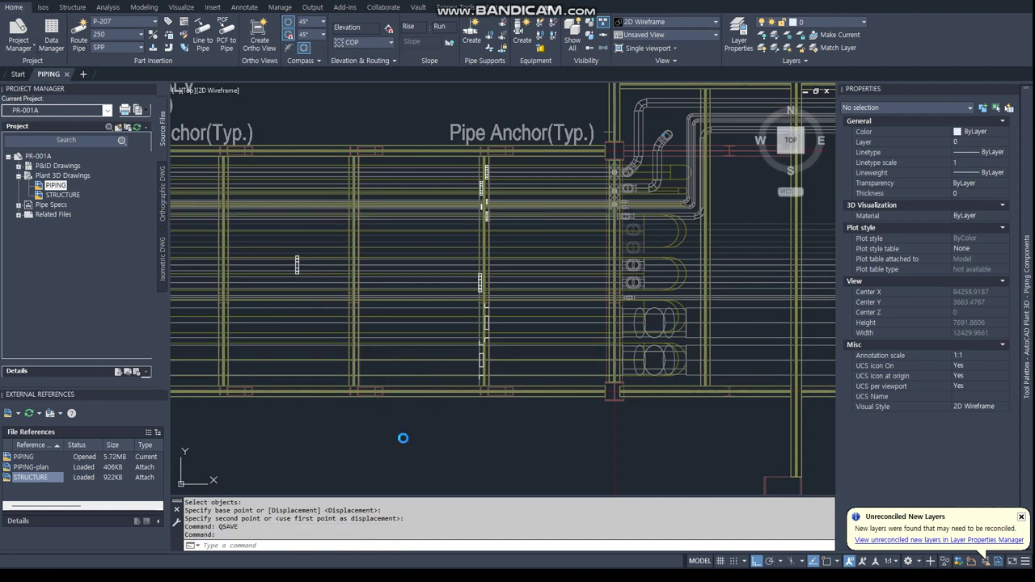
pyautogui.write('PURGE')
# Purge all unused items from the PIPING drawing
pyautogui.click(560, 391)
pyautogui.press('Return')
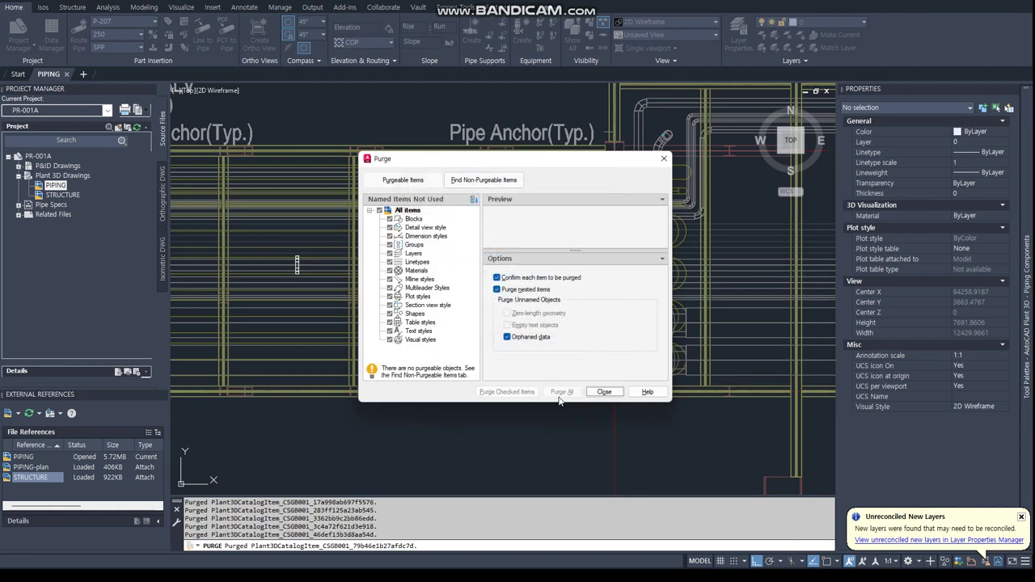
pyautogui.click(603, 392)
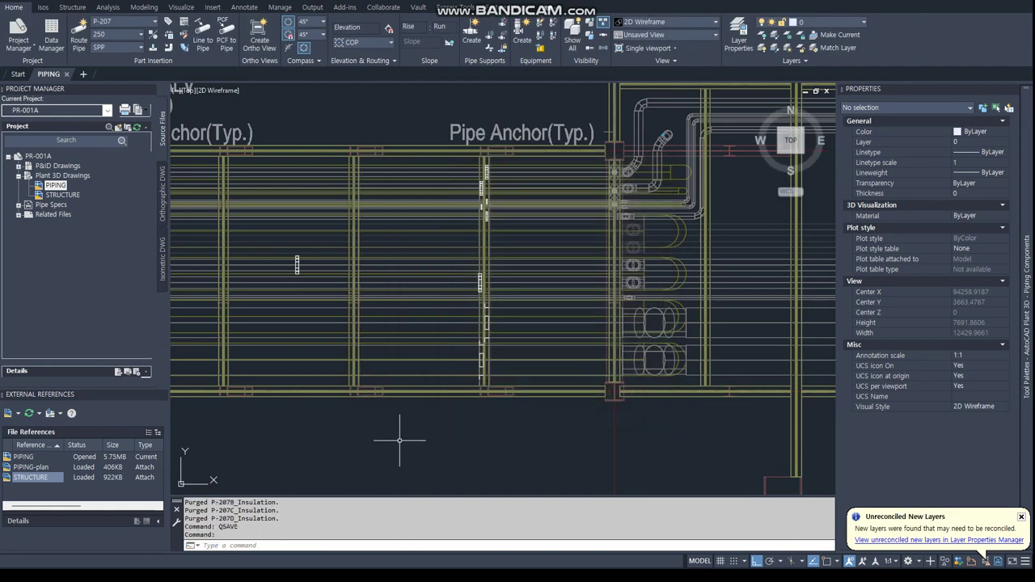
# Close the PIPING drawing and reopen it from the Project Manager
pyautogui.click(66, 74)
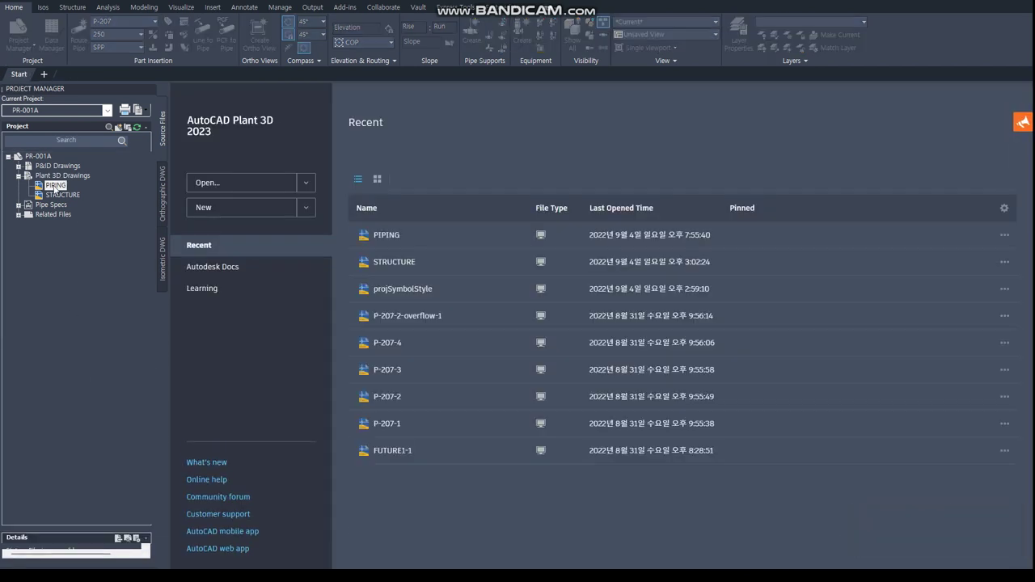
pyautogui.doubleClick(54, 186)
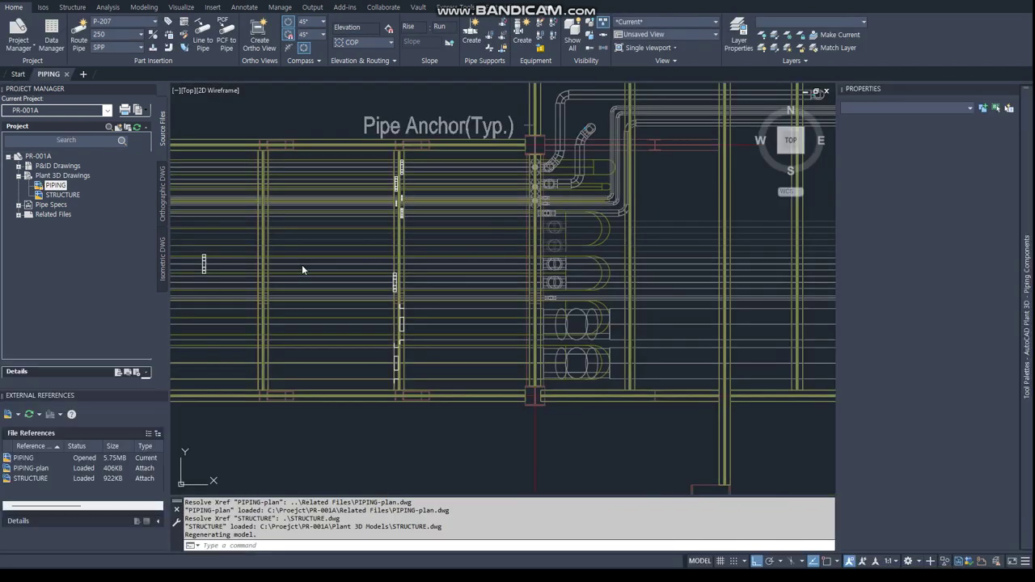
pyautogui.write('dist')
pyautogui.press('Return')
# Measure between two support nodes and take the Delta X value 3546.3253
pyautogui.write('nod')
pyautogui.press('Return')
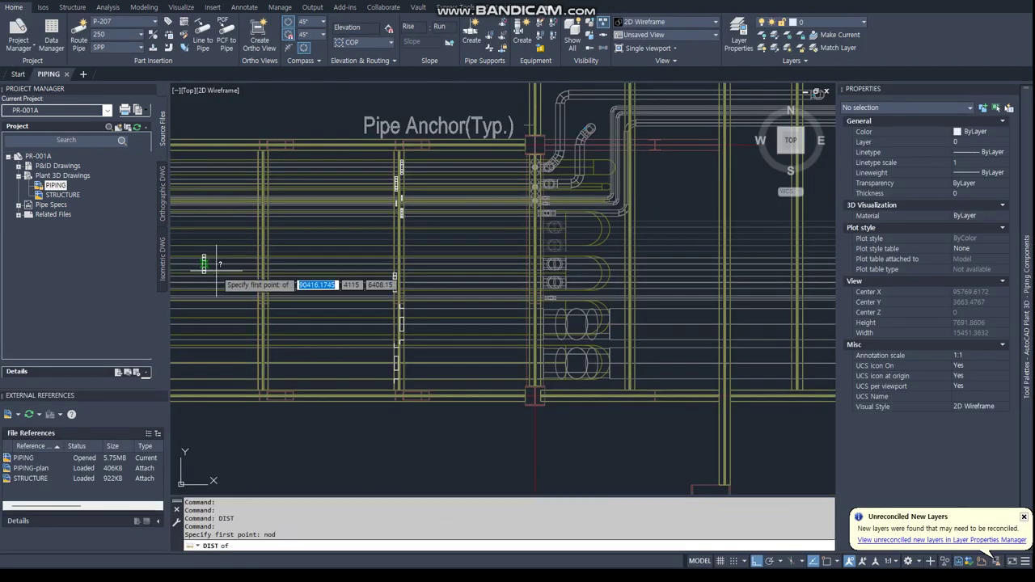
pyautogui.click(214, 275)
pyautogui.write('nod')
pyautogui.press('Return')
pyautogui.click(397, 212)
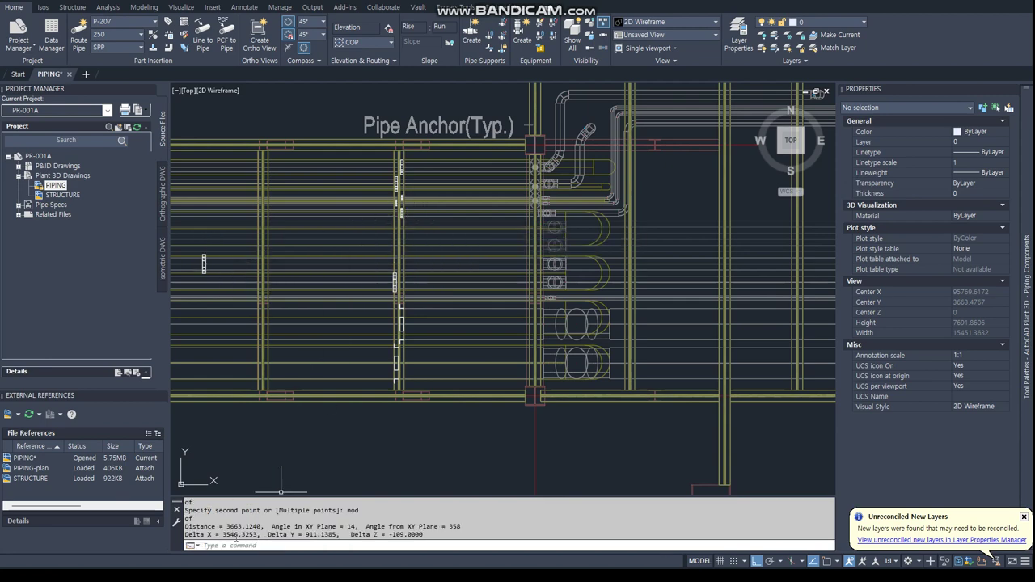
pyautogui.doubleClick(223, 535)
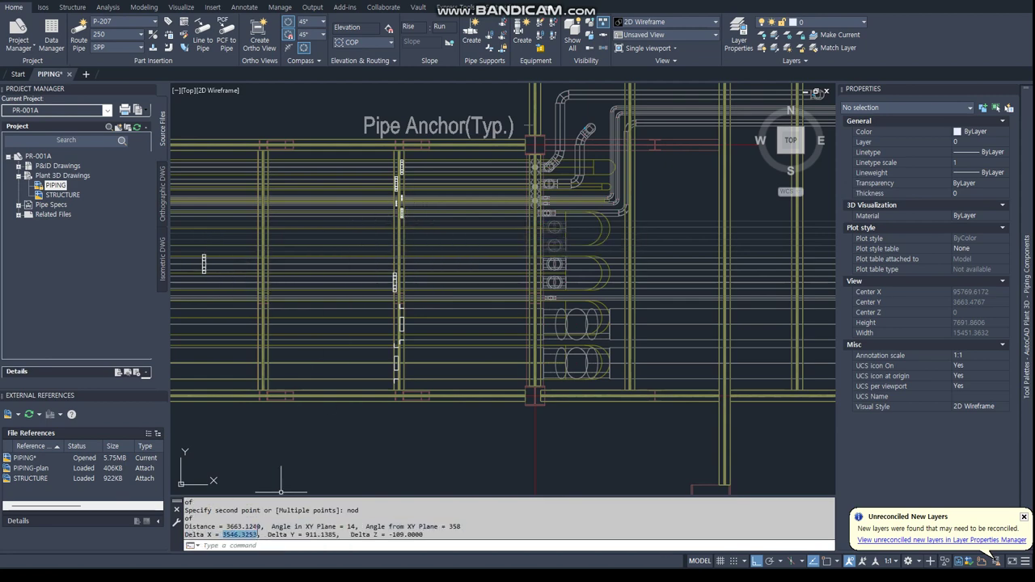
# Move the first clamp support by the measured 3546.3253
pyautogui.click(204, 265)
pyautogui.rightClick(207, 267)
pyautogui.click(234, 365)
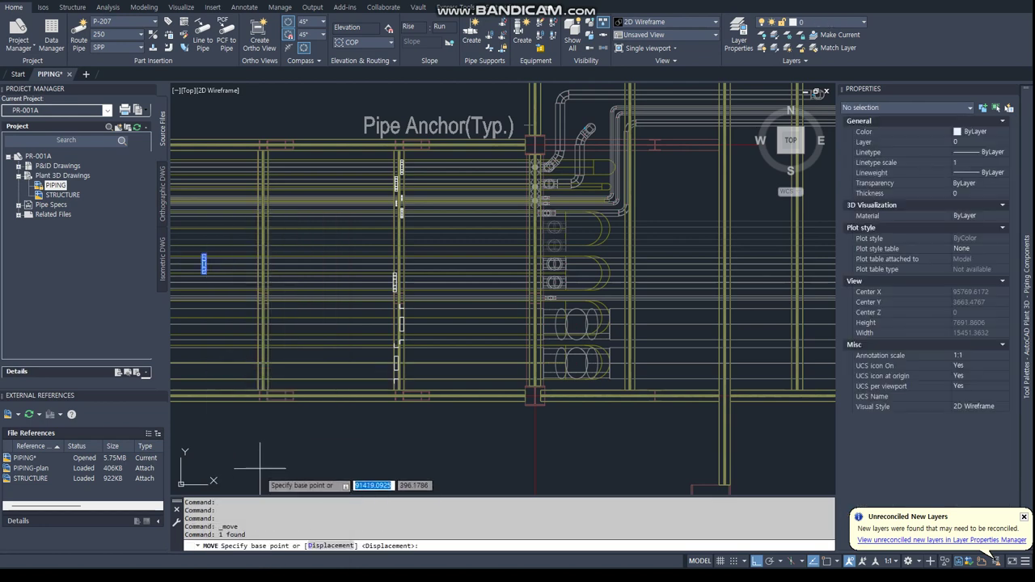
pyautogui.click(257, 461)
pyautogui.press('Return')
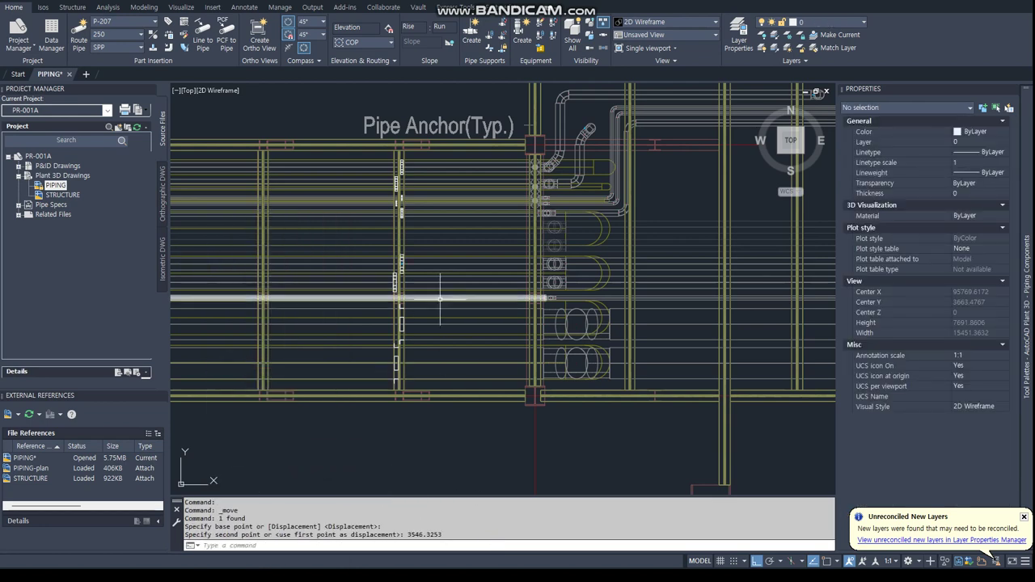
pyautogui.scroll(5, 406, 262)
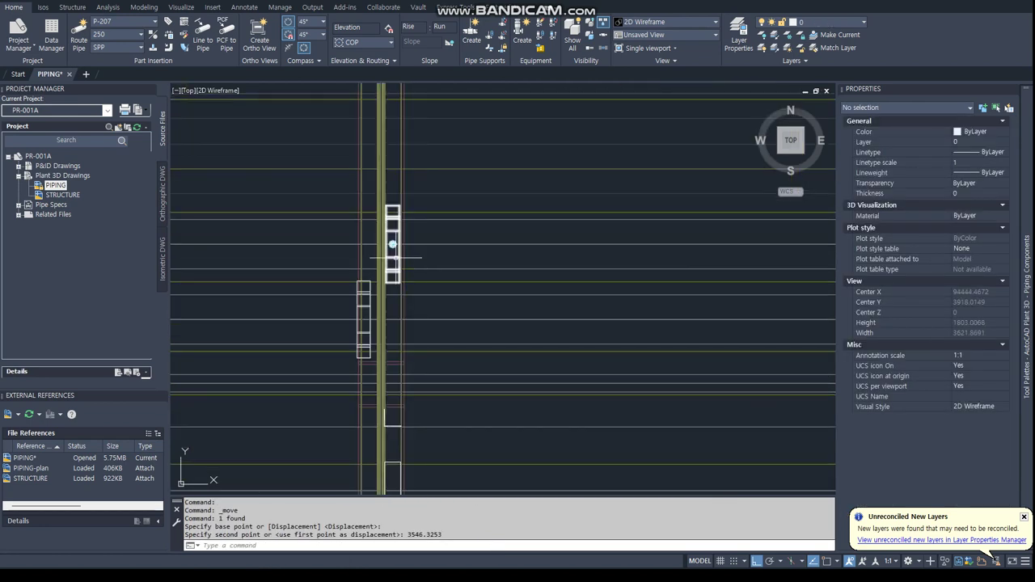
# Start connecting the moved support to an adjacent component, then cancel
pyautogui.click(392, 258)
pyautogui.rightClick(392, 258)
pyautogui.click(447, 308)
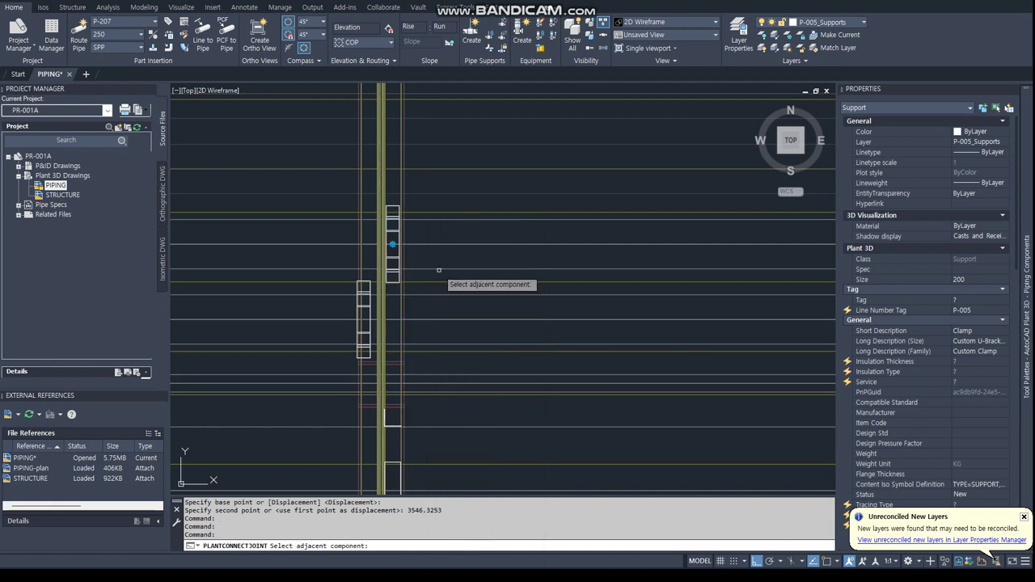
pyautogui.press('Escape')
# Measure the second support's position with DIST and node snaps, giving 1415.2701
pyautogui.write('dist')
pyautogui.press('Return')
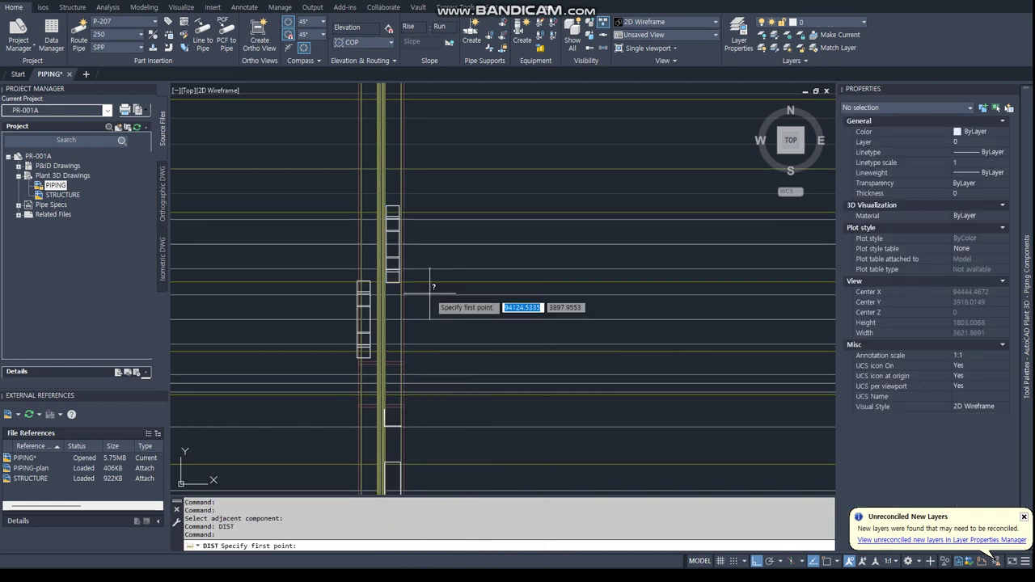
pyautogui.write('nod')
pyautogui.press('Return')
pyautogui.click(364, 323)
pyautogui.scroll(-2, 364, 327)
pyautogui.write('nod')
pyautogui.press('Return')
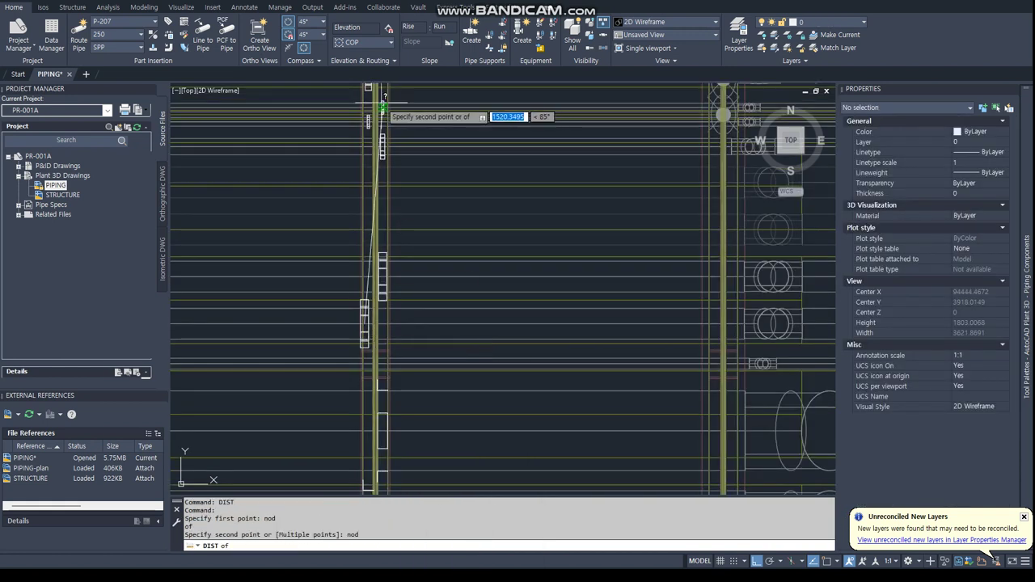
pyautogui.click(382, 106)
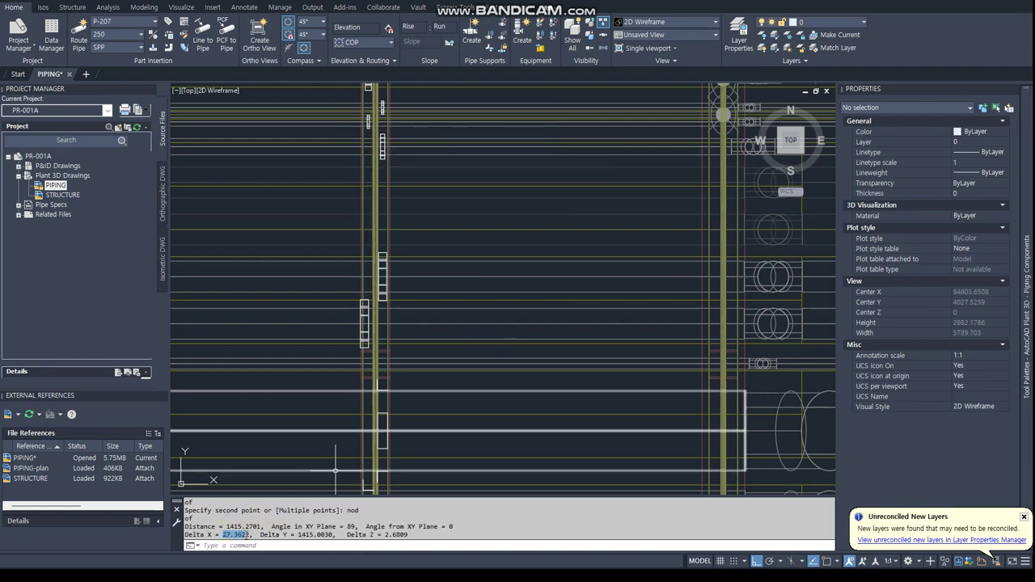
# Move the second clamp support by 27.3622
pyautogui.click(365, 338)
pyautogui.rightClick(368, 340)
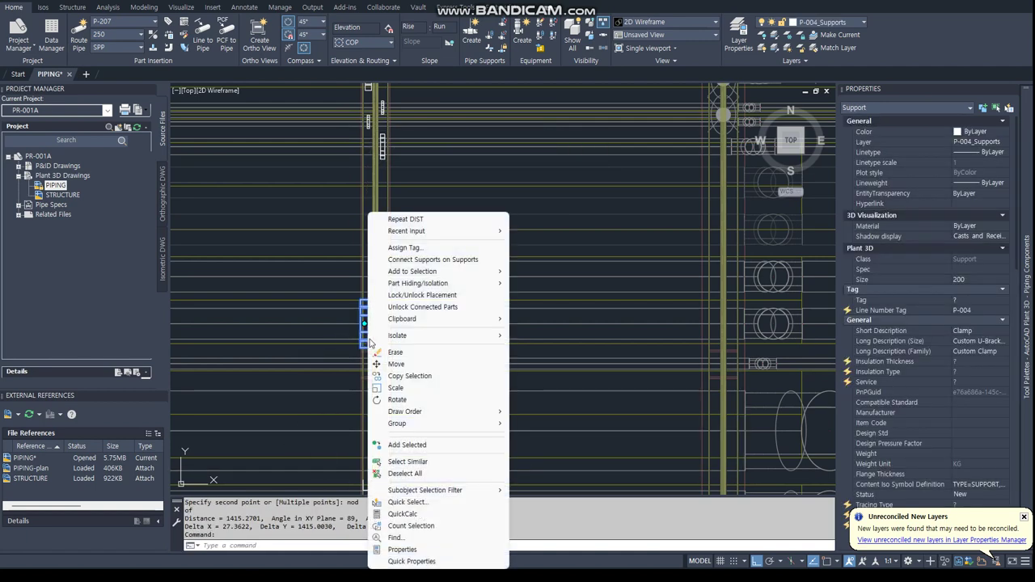
pyautogui.click(404, 367)
pyautogui.scroll(-8, 305, 462)
pyautogui.click(277, 466)
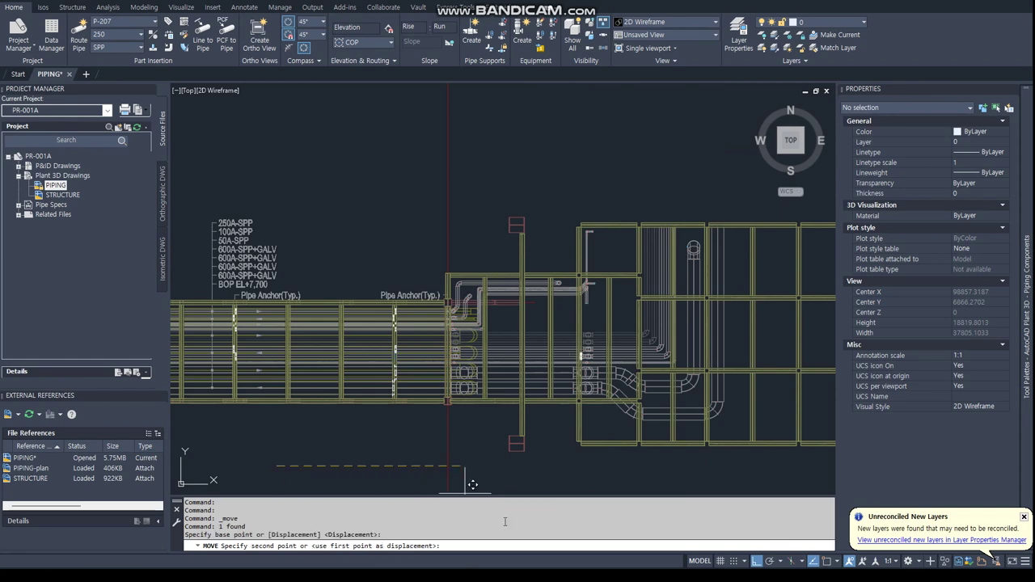
pyautogui.click(472, 483)
pyautogui.scroll(5, 517, 364)
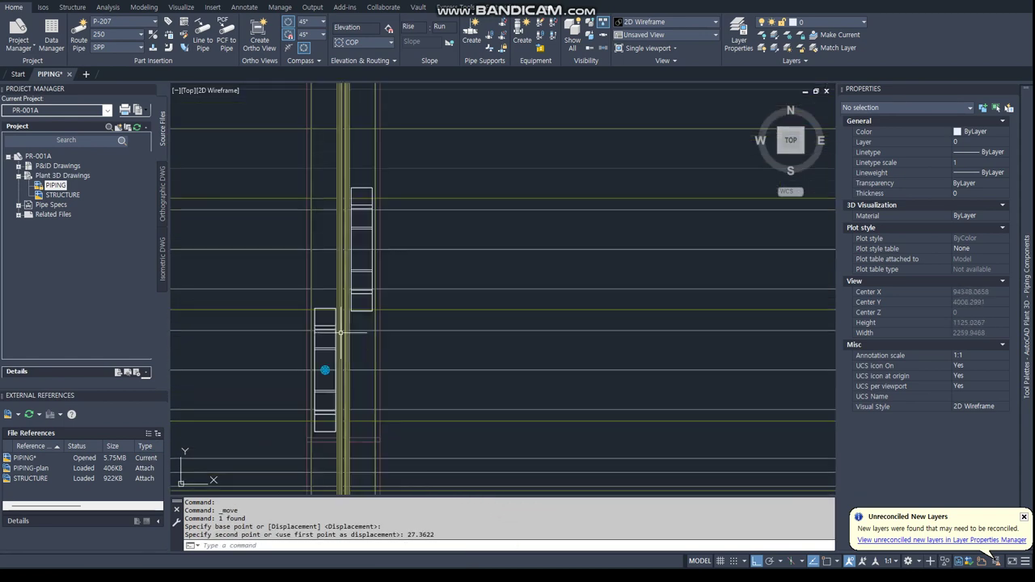
# Connect the second moved support to the adjacent pipe
pyautogui.click(328, 364)
pyautogui.rightClick(335, 364)
pyautogui.click(403, 307)
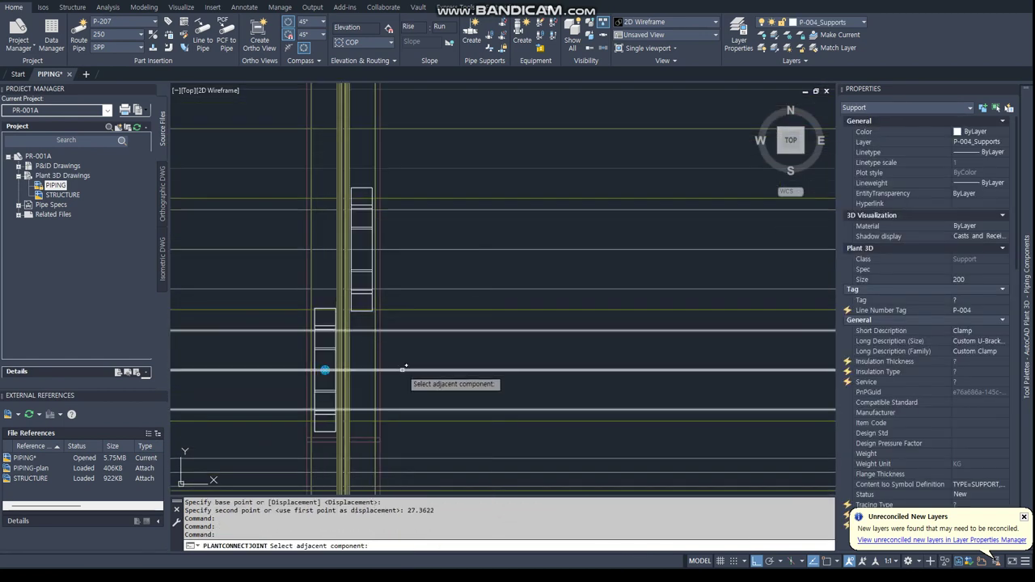
pyautogui.scroll(-3, 404, 380)
pyautogui.scroll(-3, 469, 270)
pyautogui.scroll(-8, 469, 270)
pyautogui.write('la')
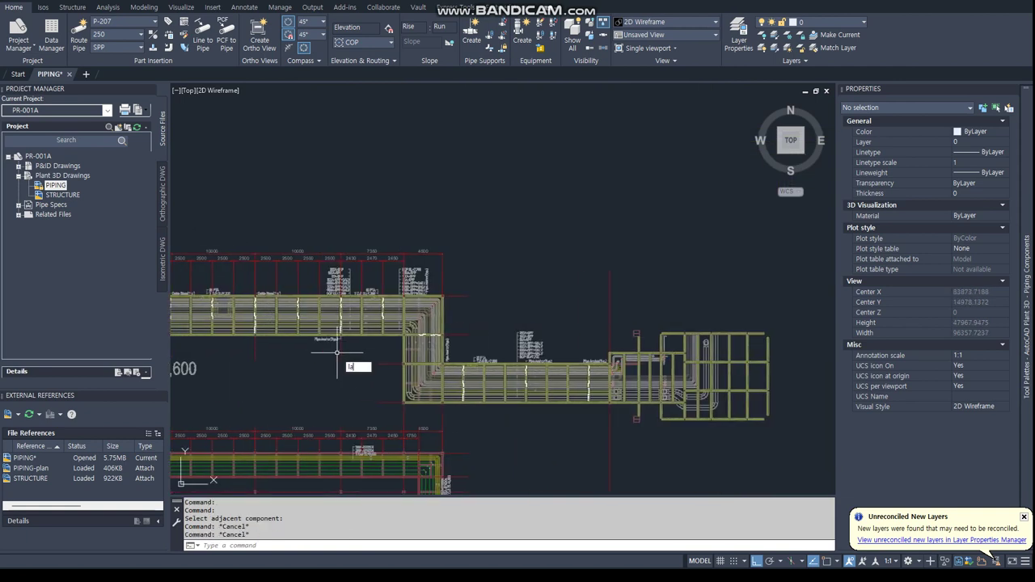
# Turn off the 1st PIPING layers and switch to a front view of the rack
pyautogui.press('Return')
pyautogui.rightClick(212, 167)
pyautogui.moveTo(242, 173)
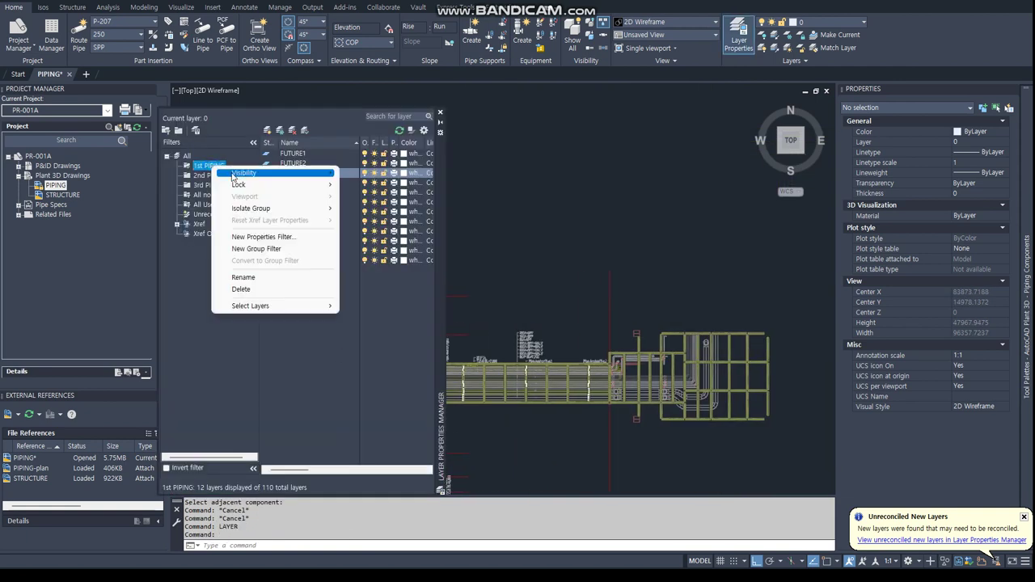
pyautogui.click(372, 187)
pyautogui.click(209, 174)
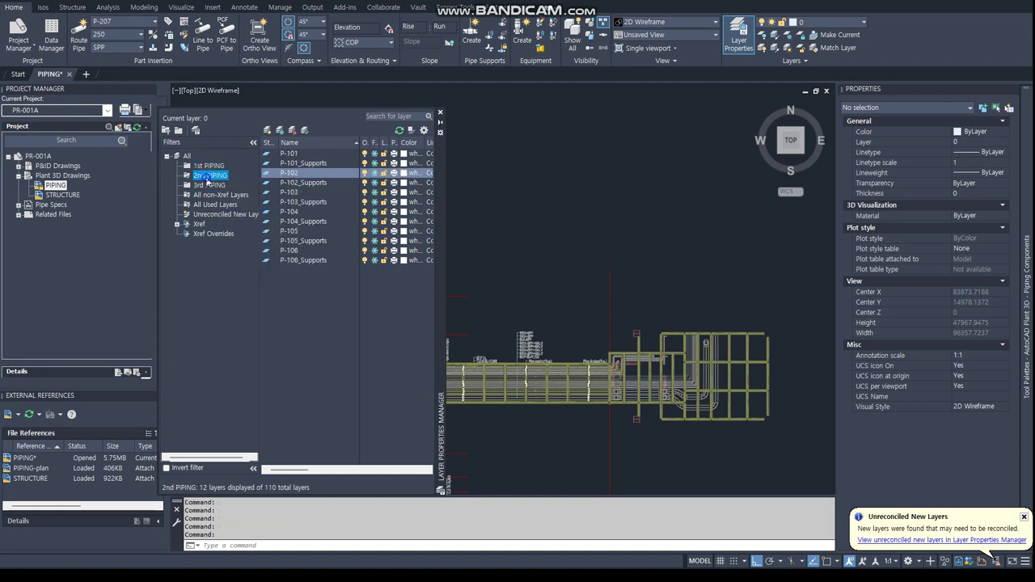
pyautogui.rightClick(209, 175)
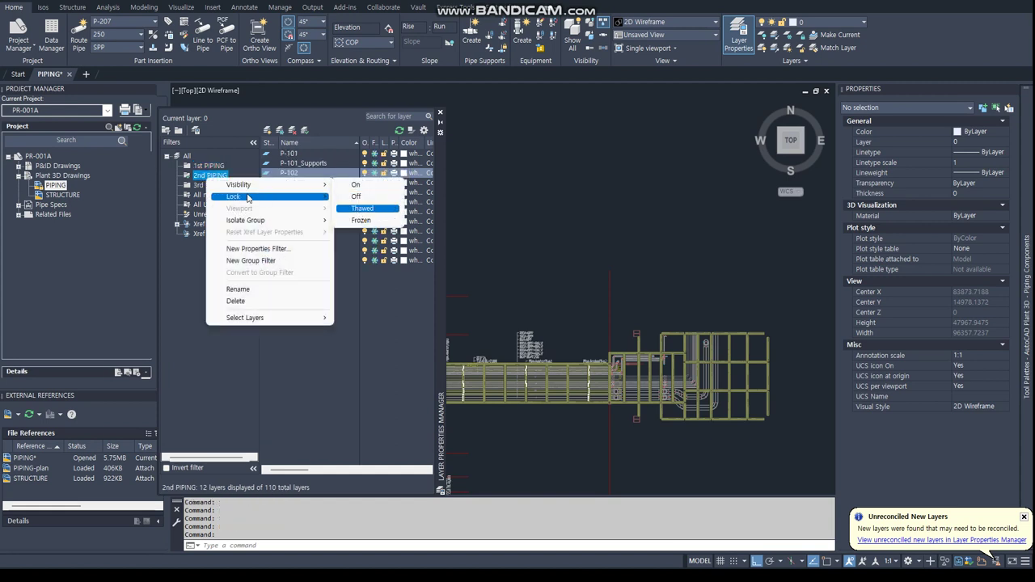
pyautogui.click(533, 292)
pyautogui.click(440, 113)
pyautogui.scroll(7, 453, 380)
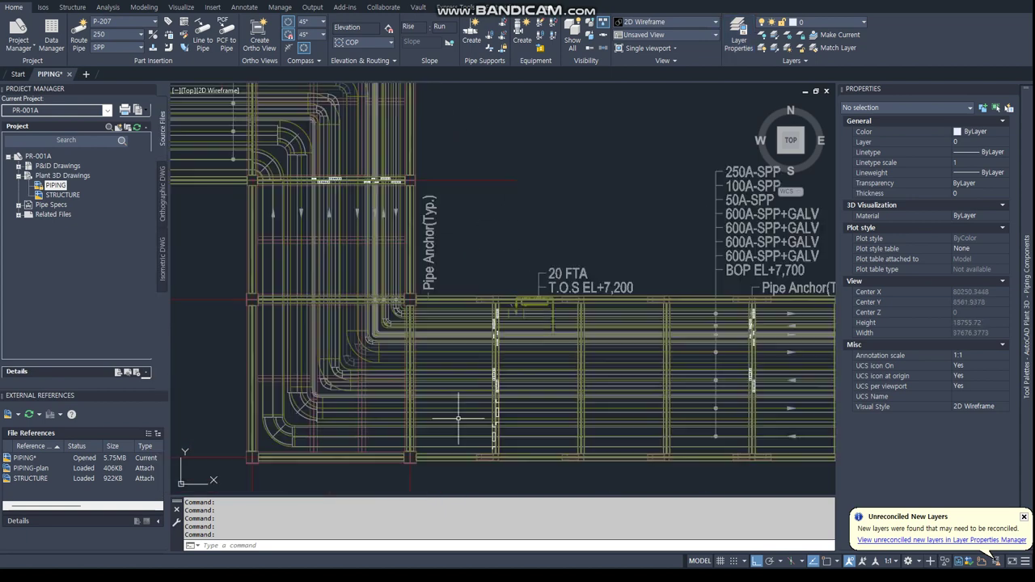
pyautogui.scroll(2, 453, 380)
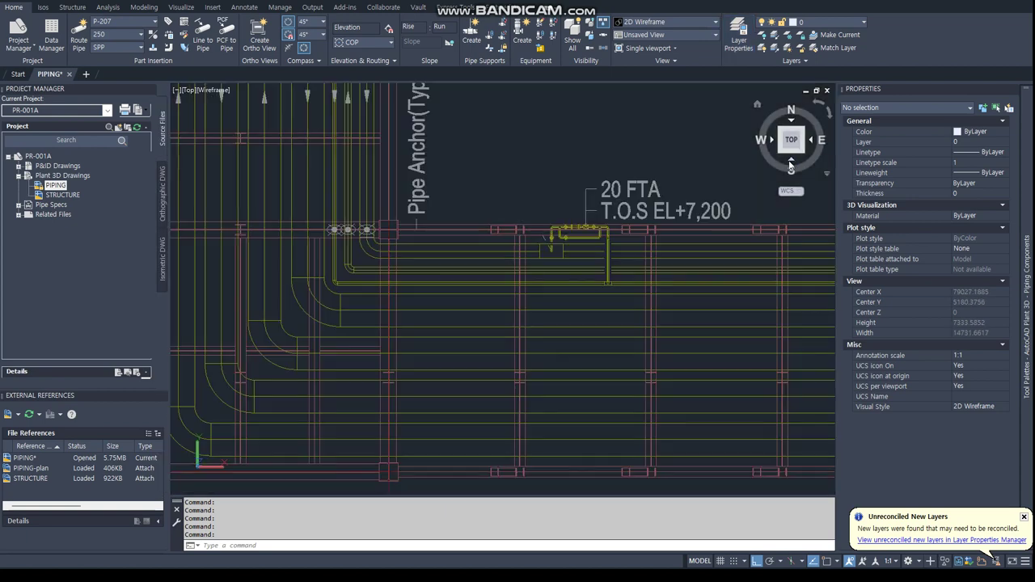
pyautogui.click(791, 165)
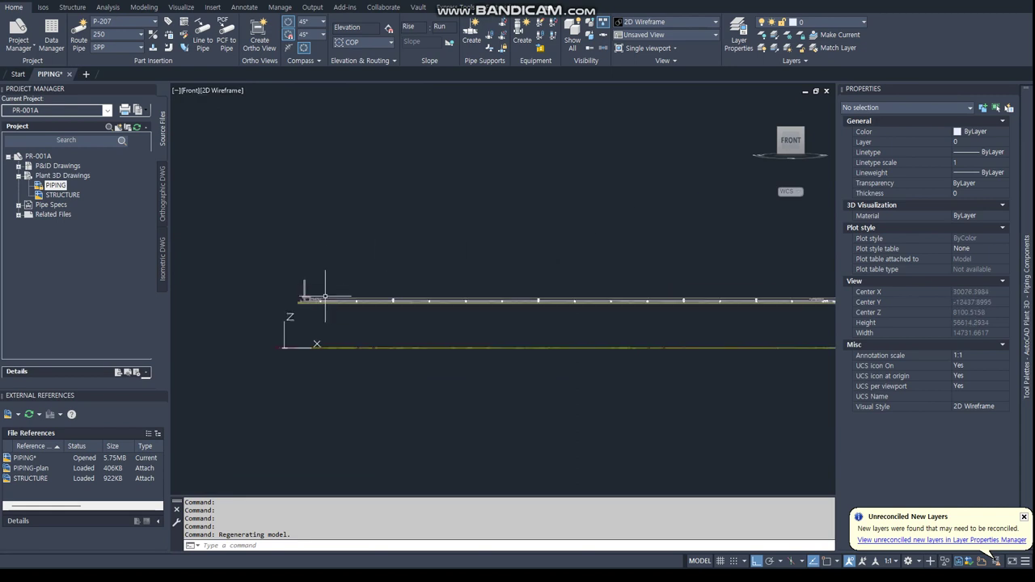
pyautogui.scroll(4, 323, 307)
# Freeze the 1st PIPING layers and add the windowed piping's layers to that filter
pyautogui.press('Return')
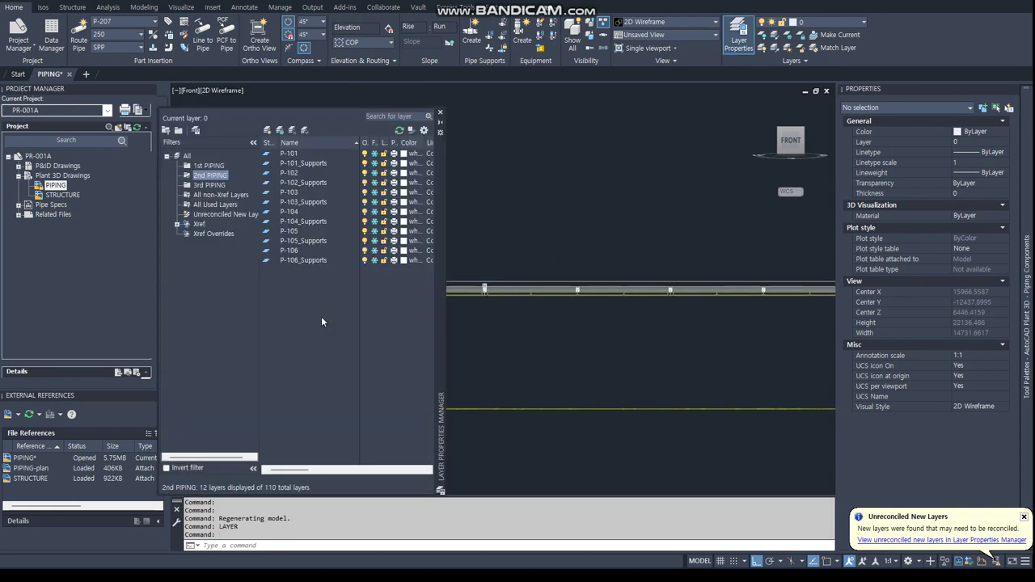
pyautogui.click(208, 166)
pyautogui.rightClick(209, 166)
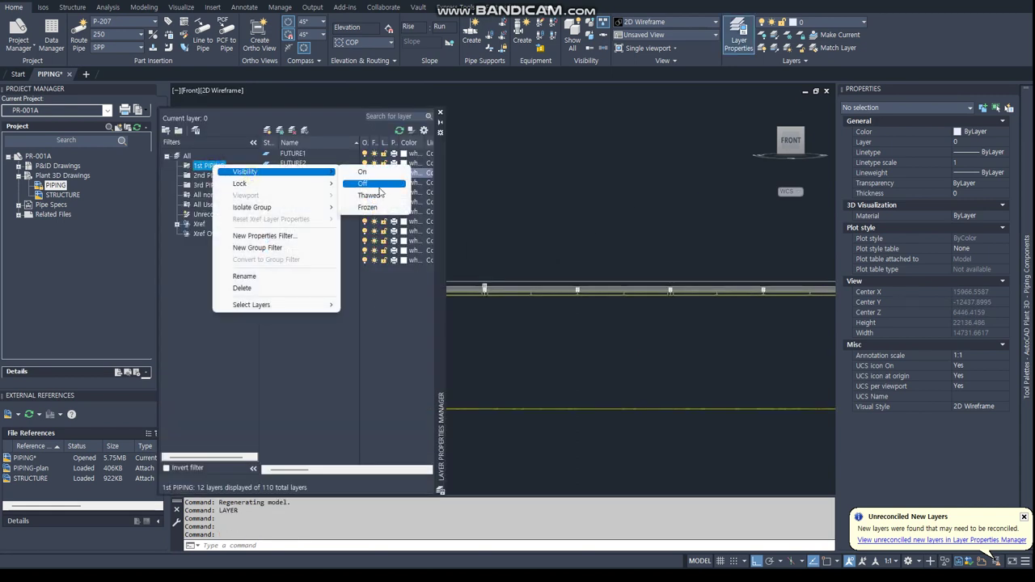
pyautogui.click(368, 208)
pyautogui.rightClick(215, 167)
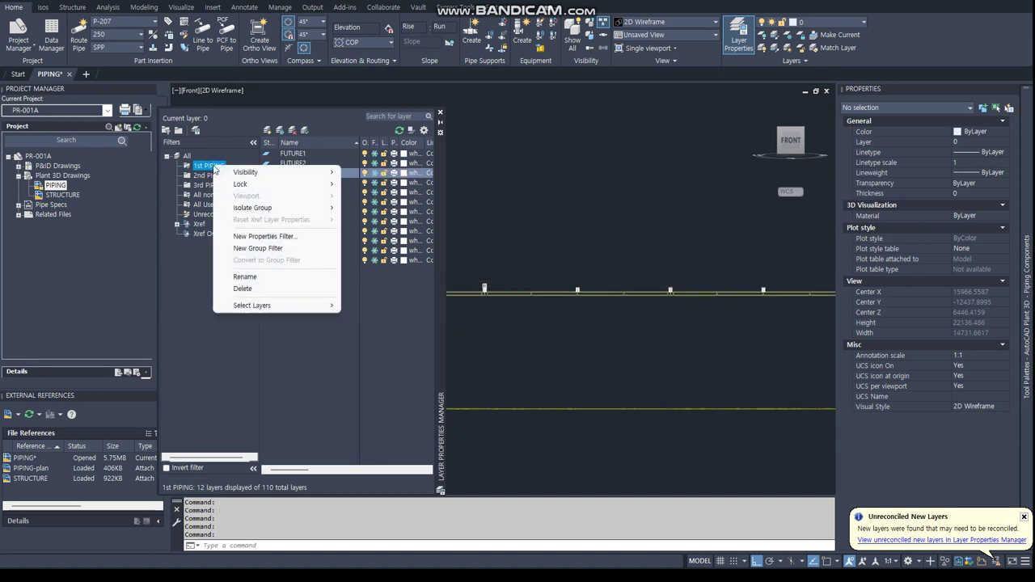
pyautogui.moveTo(252, 305)
pyautogui.click(364, 306)
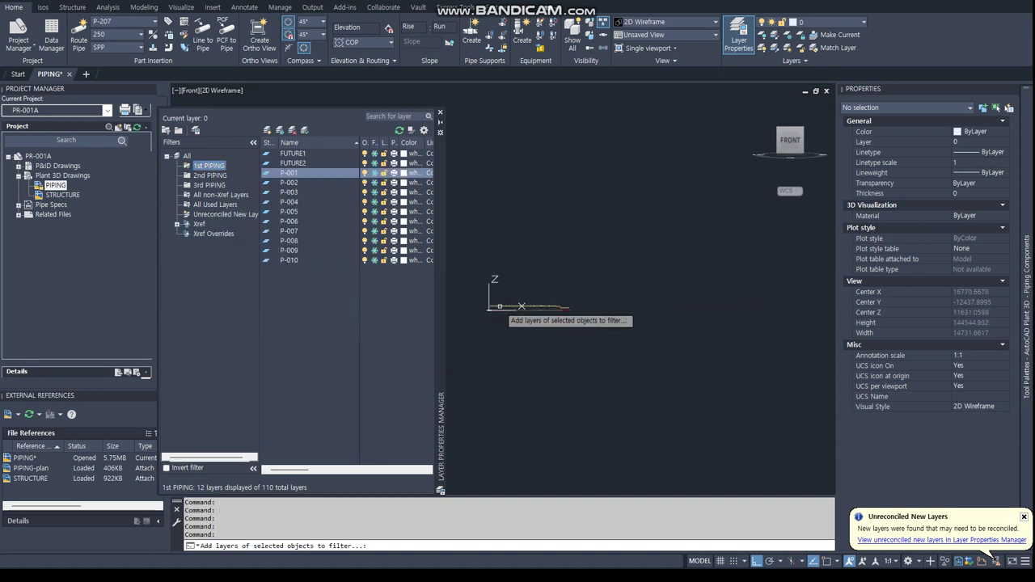
pyautogui.click(465, 293)
pyautogui.click(762, 318)
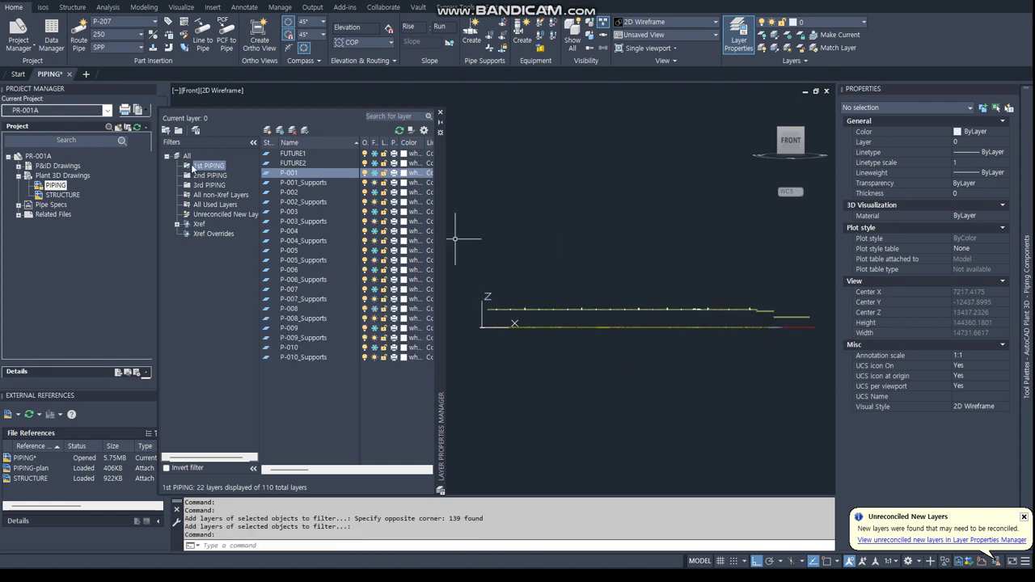
# Turn on all 110 layers and check the five STRUCTURE reference layers
pyautogui.click(187, 157)
pyautogui.hotkey('ctrl', 'a')
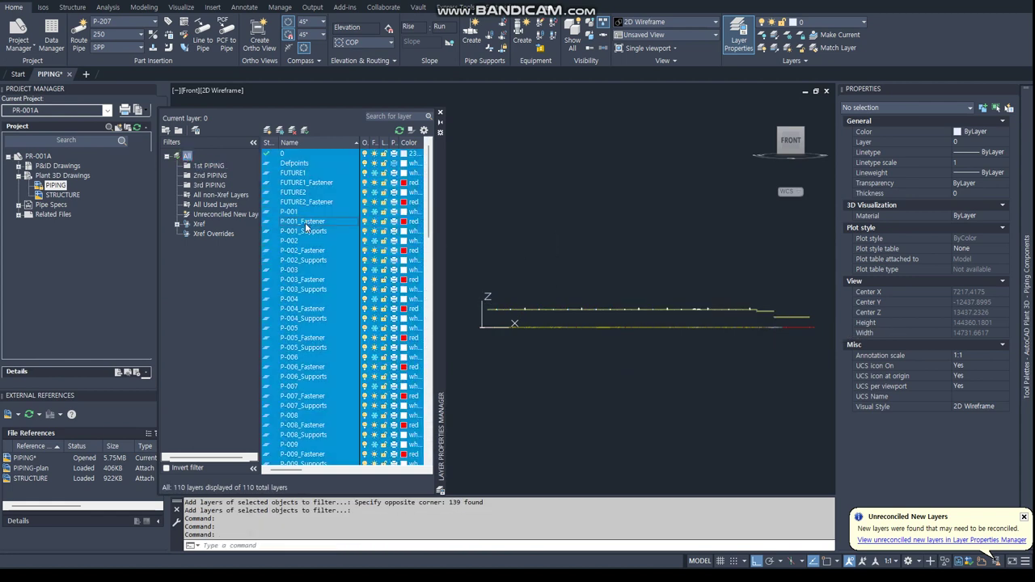
pyautogui.click(373, 217)
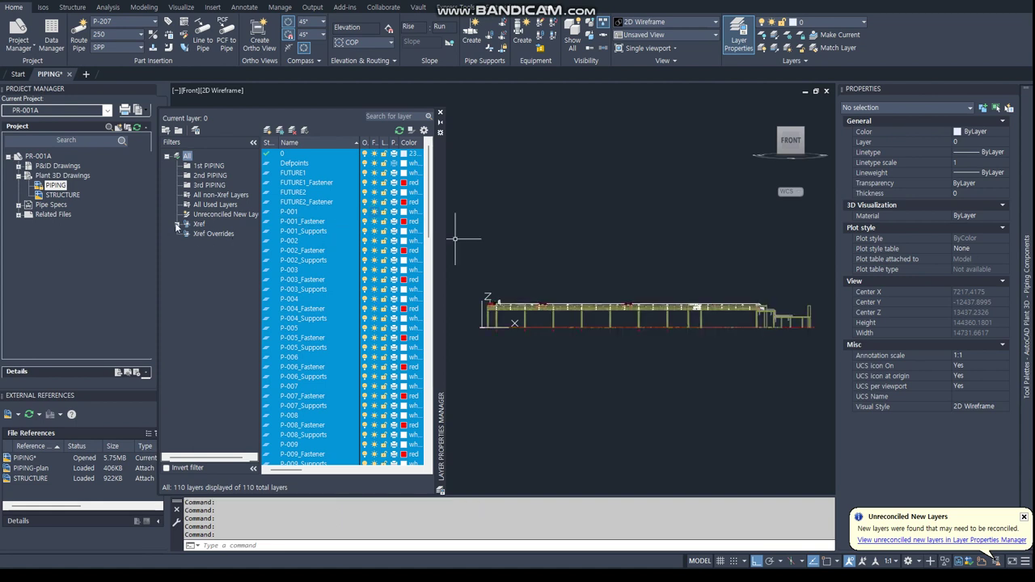
pyautogui.click(176, 226)
pyautogui.click(219, 244)
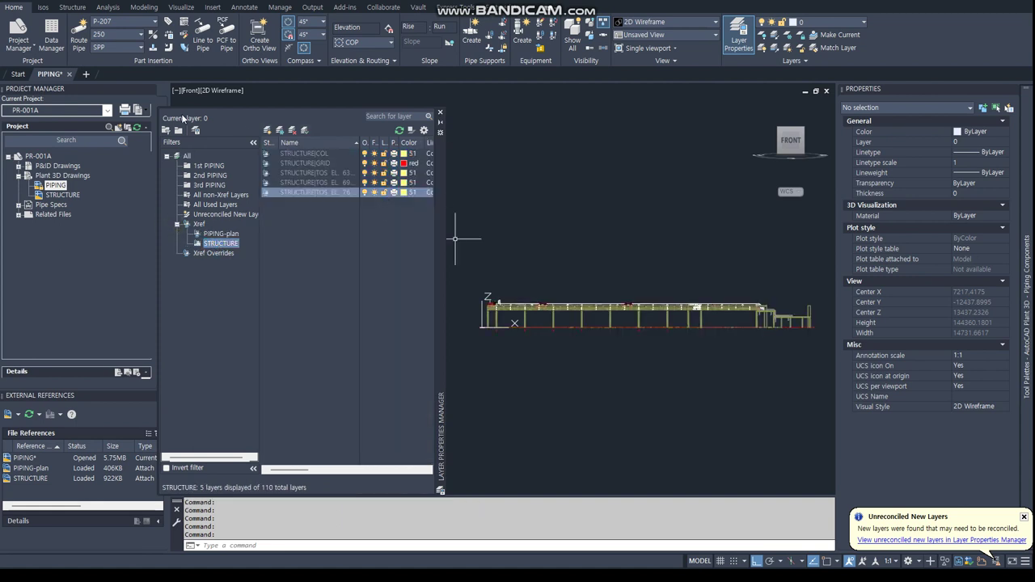
pyautogui.click(439, 115)
pyautogui.scroll(4, 485, 319)
pyautogui.scroll(2, 517, 307)
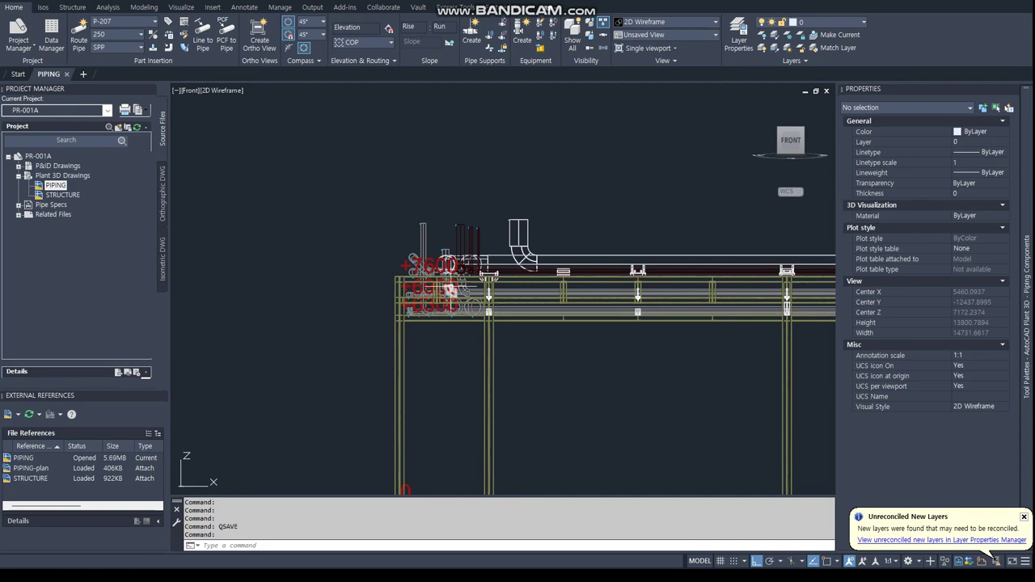
# Purge unused items, orbit into 3D, and apply the Realistic visual style
pyautogui.write('URGE')
pyautogui.press('Return')
pyautogui.press('Escape')
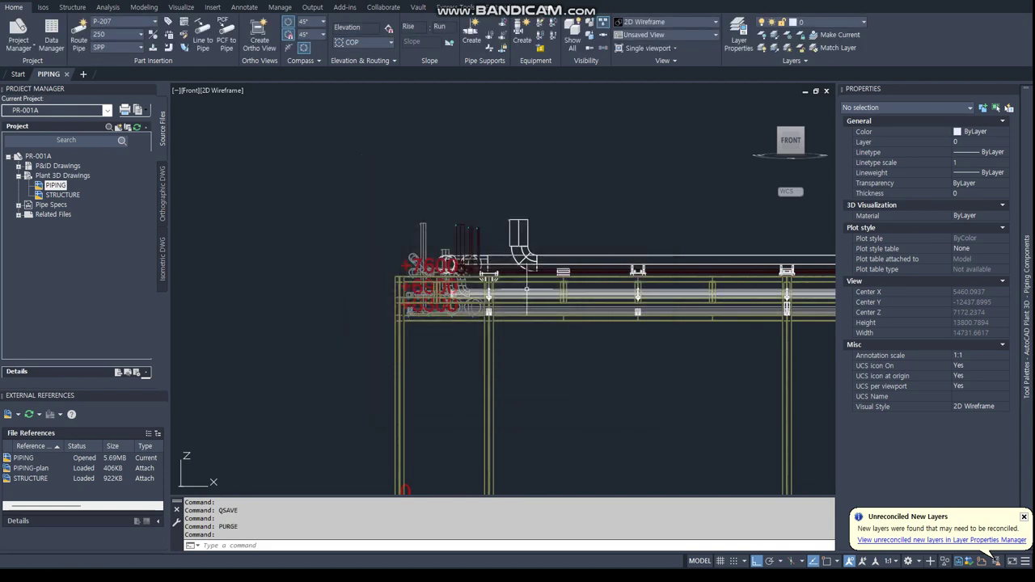
pyautogui.moveTo(468, 283)
pyautogui.keyDown('shift'); pyautogui.mouseDown(button='middle')
pyautogui.moveTo(494, 309)
pyautogui.moveTo(409, 295)
pyautogui.moveTo(514, 216)
pyautogui.moveTo(452, 230)
pyautogui.moveTo(437, 340)
pyautogui.mouseUp(button='middle'); pyautogui.keyUp('shift')
pyautogui.write('vs')
pyautogui.press('Return')
pyautogui.write('r')
pyautogui.press('Return')
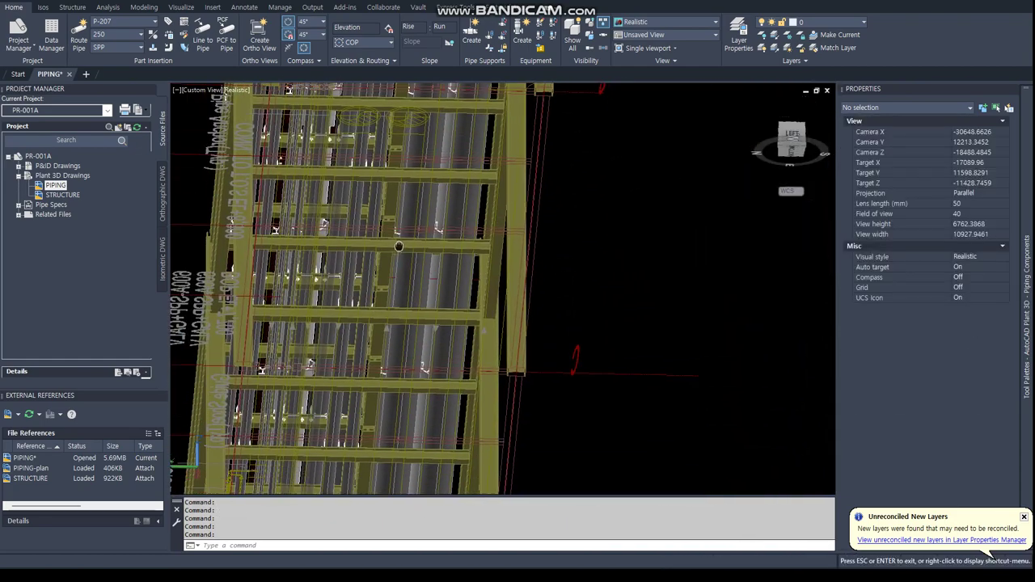
# Freeze all layers in the 2nd PIPING and 3rd PIPING filters
pyautogui.write('la')
pyautogui.press('Return')
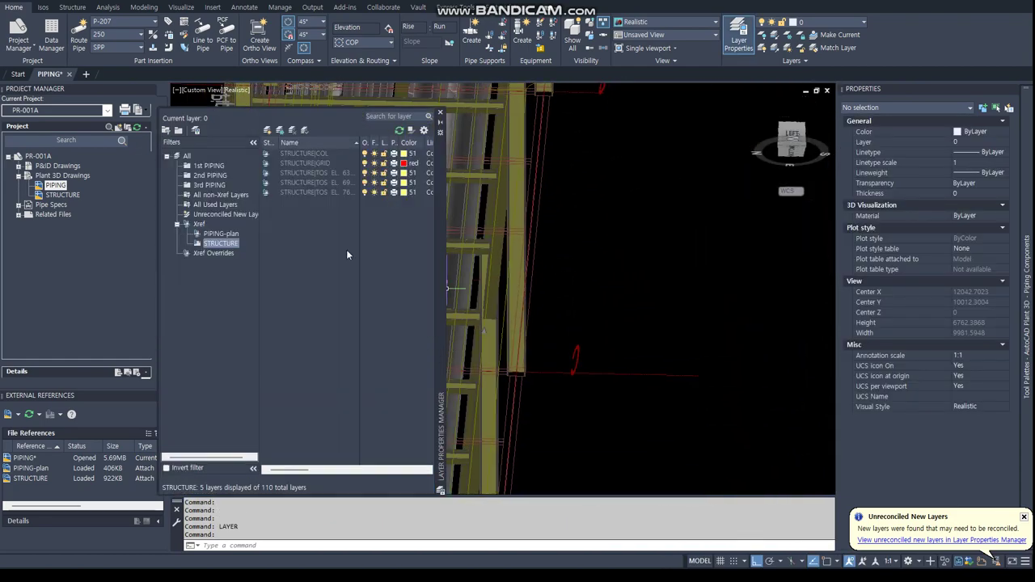
pyautogui.rightClick(207, 176)
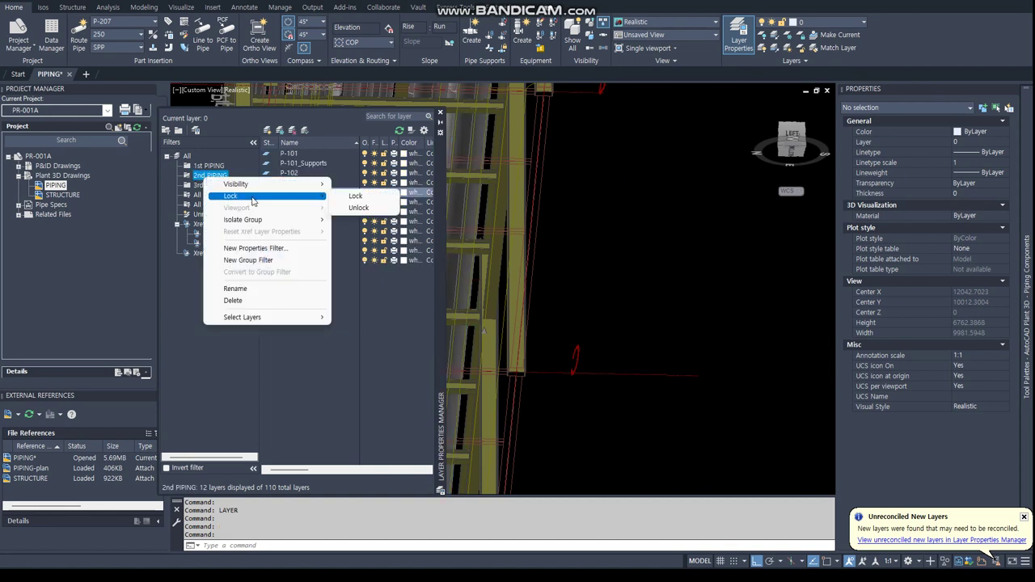
pyautogui.click(360, 220)
pyautogui.rightClick(204, 185)
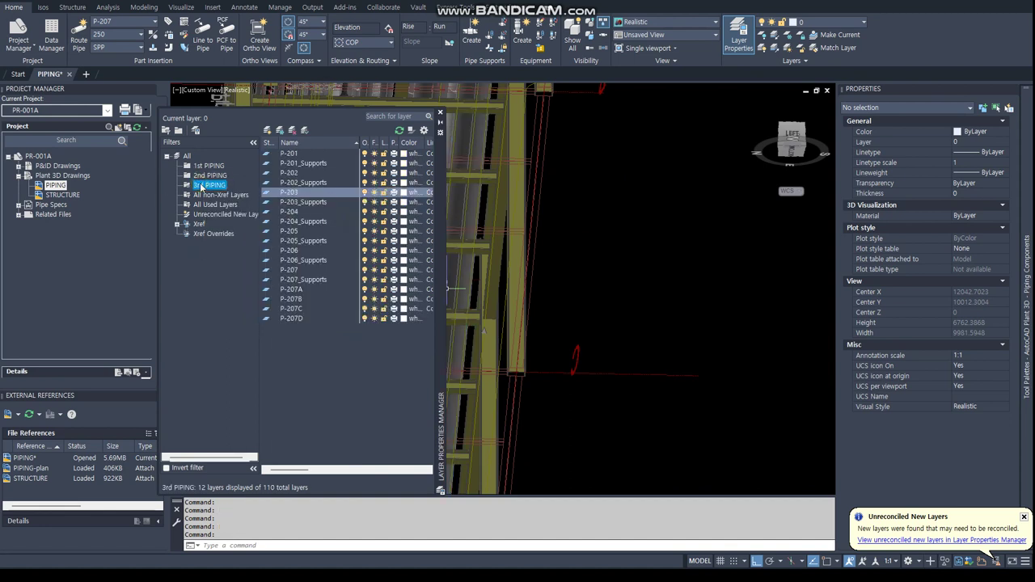
pyautogui.click(360, 226)
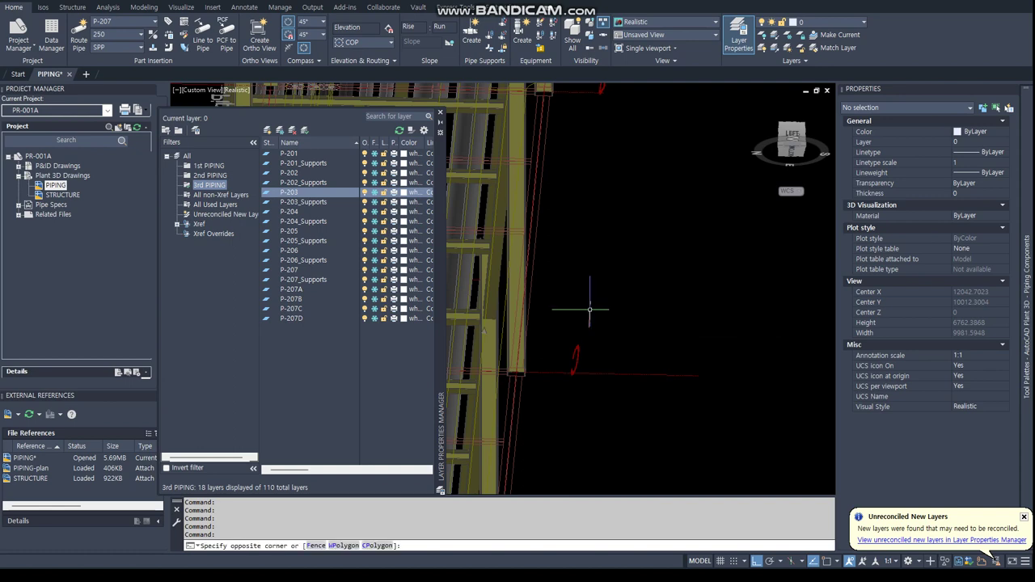
pyautogui.press('Escape')
pyautogui.press('Escape')
pyautogui.press('Escape')
pyautogui.click(440, 112)
pyautogui.press('Escape')
pyautogui.write('pla')
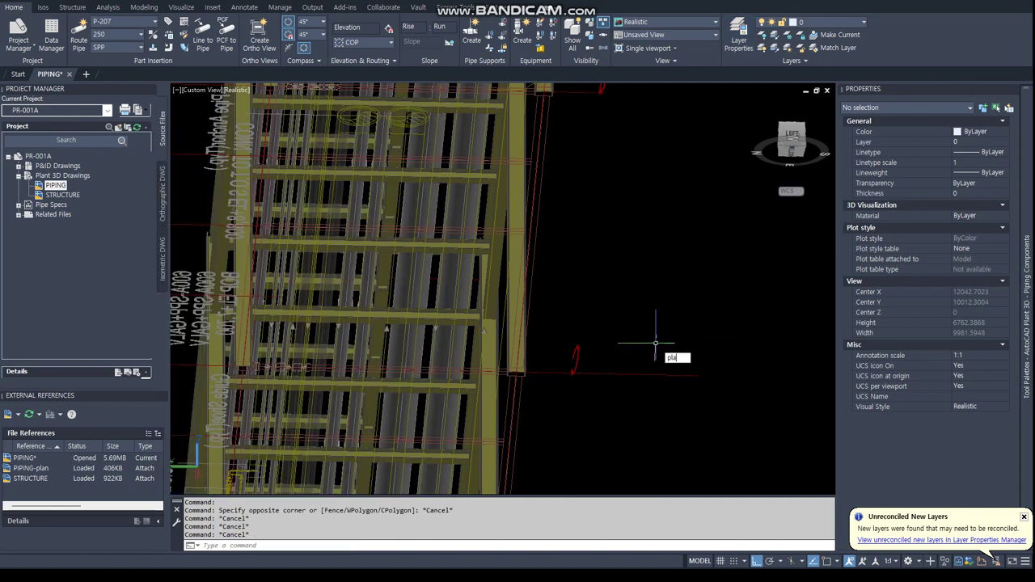
# Switch to the World top plan view
pyautogui.write('n')
pyautogui.press('Return')
pyautogui.press('Return')
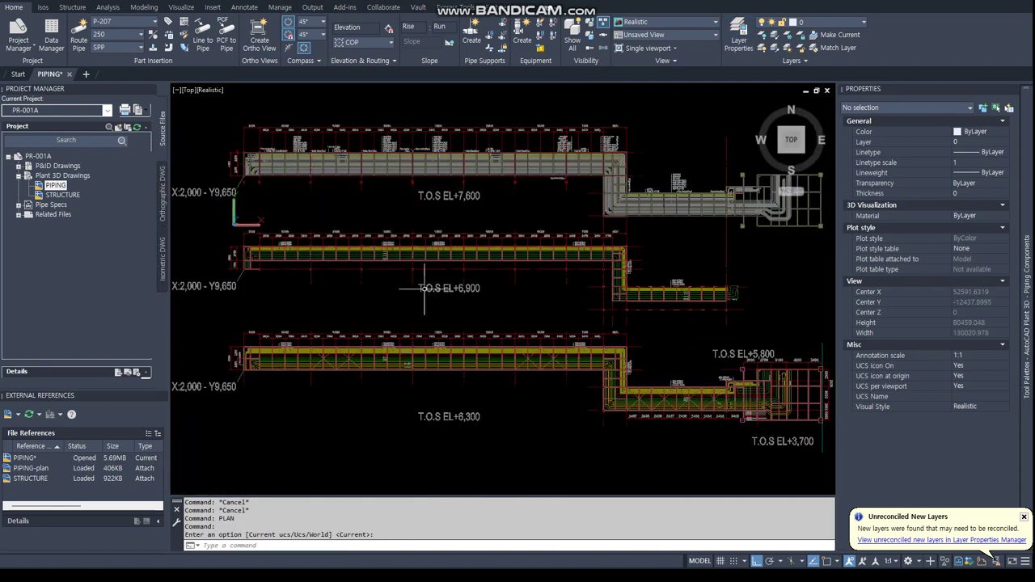
# Move the referenced plan drawing with a nearest-snap base point at the rack corner
pyautogui.write('m')
pyautogui.press('Return')
pyautogui.click(344, 339)
pyautogui.press('Return')
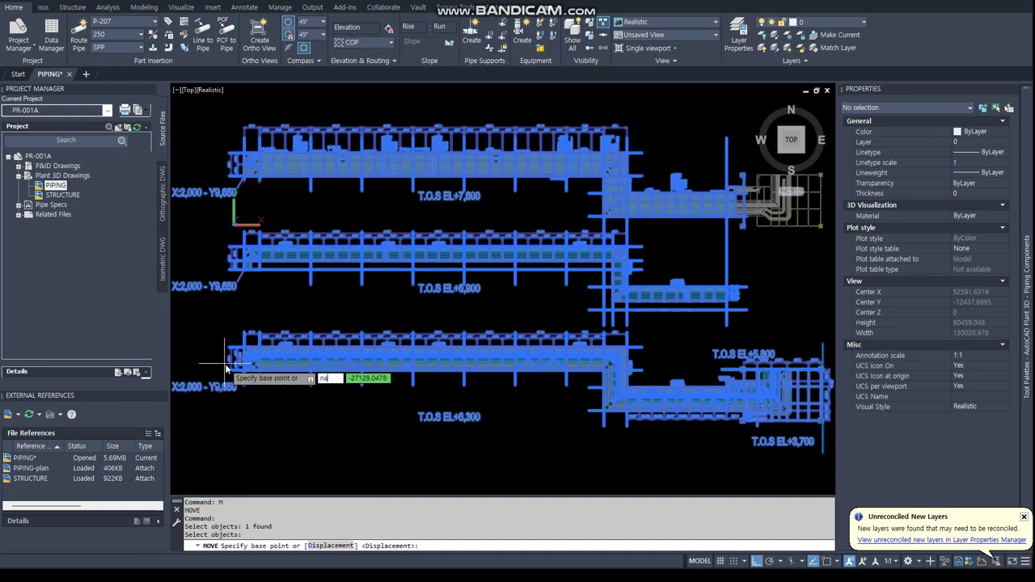
pyautogui.write('ea')
pyautogui.press('Return')
pyautogui.scroll(3, 234, 362)
pyautogui.scroll(2, 233, 359)
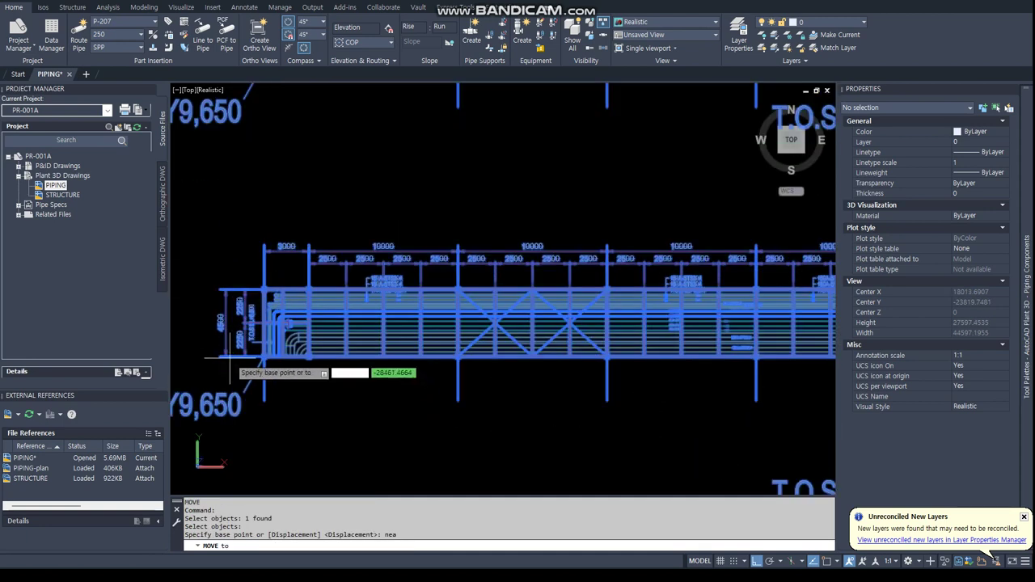
pyautogui.click(233, 356)
pyautogui.scroll(-2, 242, 349)
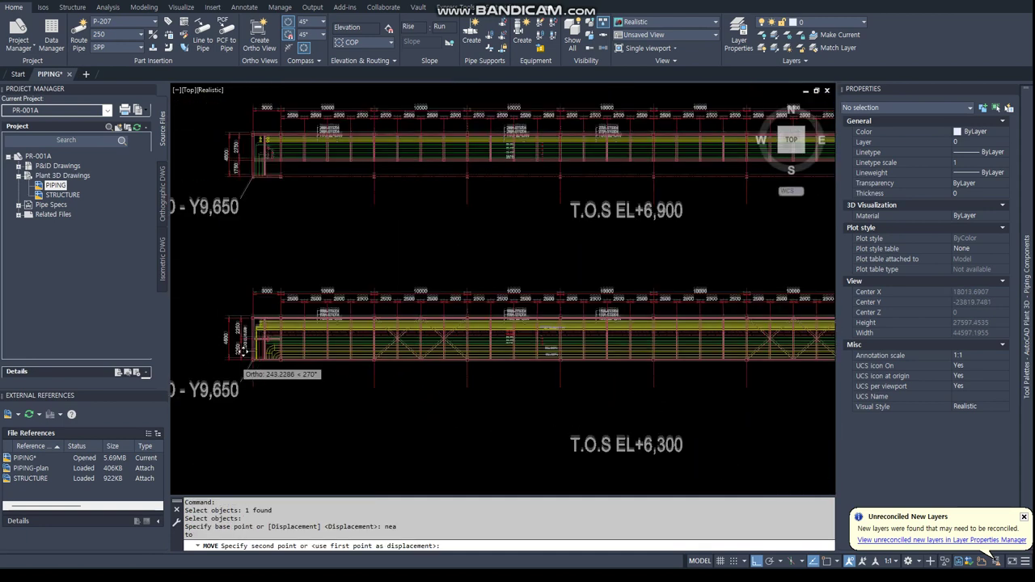
pyautogui.scroll(-2, 242, 349)
pyautogui.write('per')
pyautogui.press('Return')
# Drop the plan drawing perpendicular onto grid A's line near the 4500 dimension
pyautogui.click(278, 291)
pyautogui.moveTo(278, 291); pyautogui.dragTo(316, 404, button='middle')
pyautogui.scroll(4, 255, 338)
pyautogui.scroll(2, 255, 338)
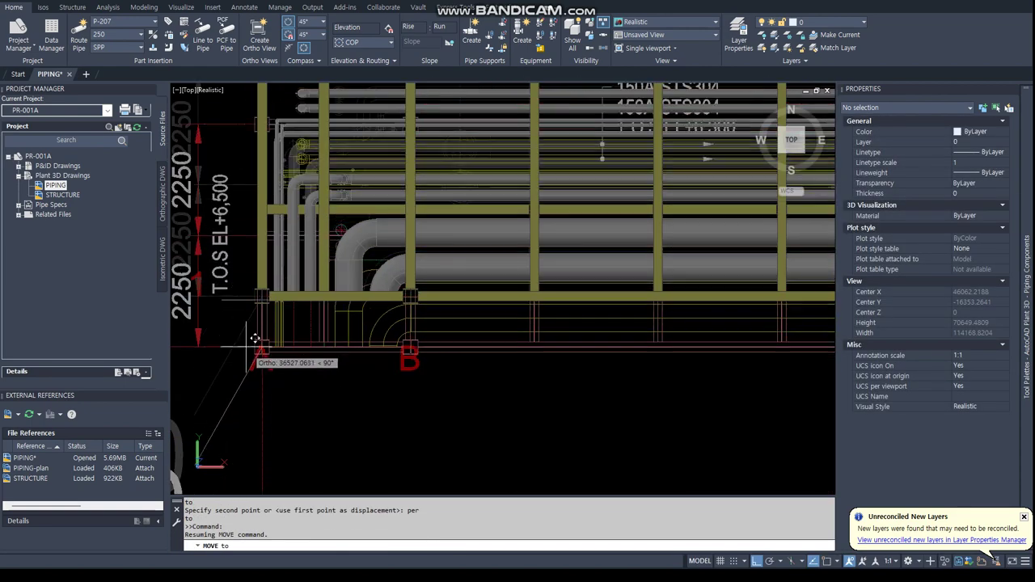
pyautogui.moveTo(234, 295); pyautogui.dragTo(427, 297, button='middle')
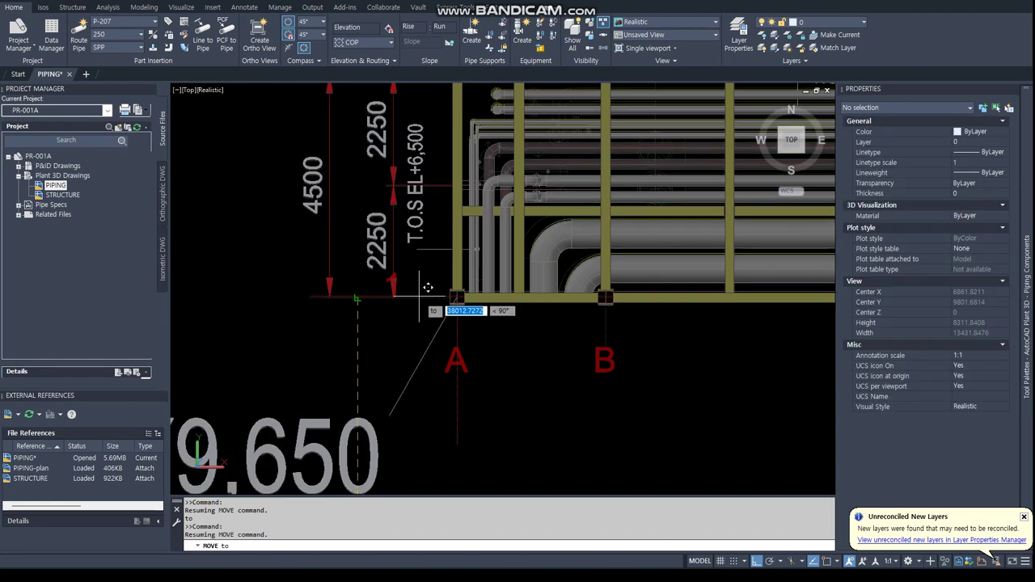
pyautogui.click(455, 298)
pyautogui.moveTo(496, 300); pyautogui.dragTo(320, 421, button='middle')
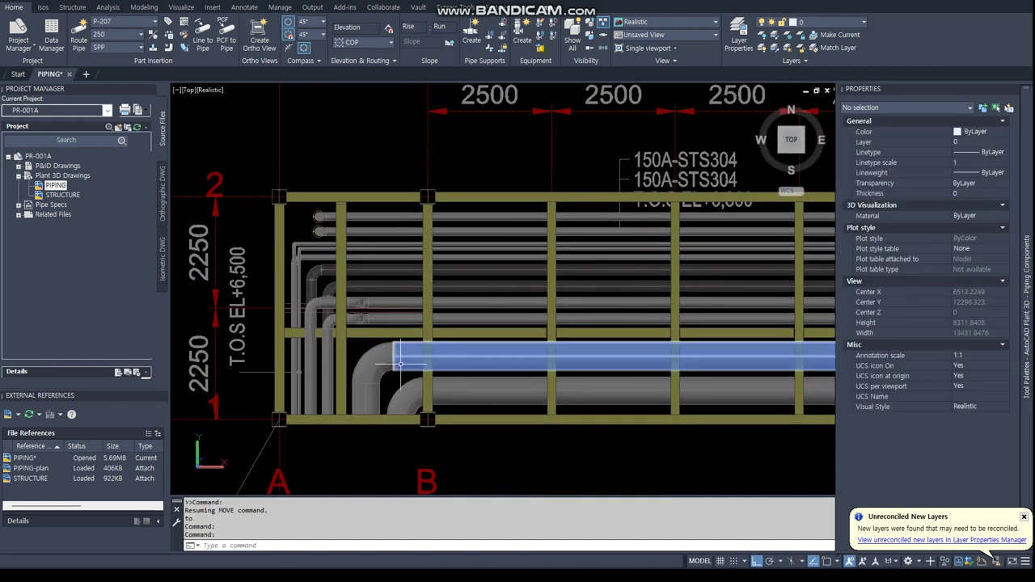
# Set the visual style to 2D Wireframe
pyautogui.write('vs')
pyautogui.press('Return')
pyautogui.write('2')
pyautogui.press('Return')
pyautogui.scroll(4, 399, 327)
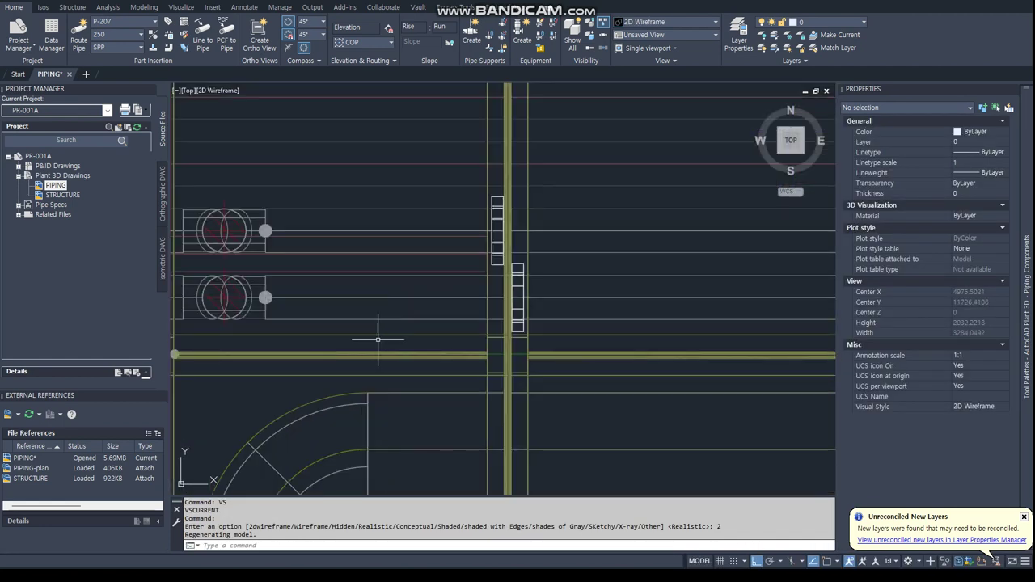
# Select pipe P-003 in the C–D bay and continue routing from its open end
pyautogui.scroll(-5, 447, 344)
pyautogui.moveTo(809, 331); pyautogui.dragTo(605, 329, button='middle')
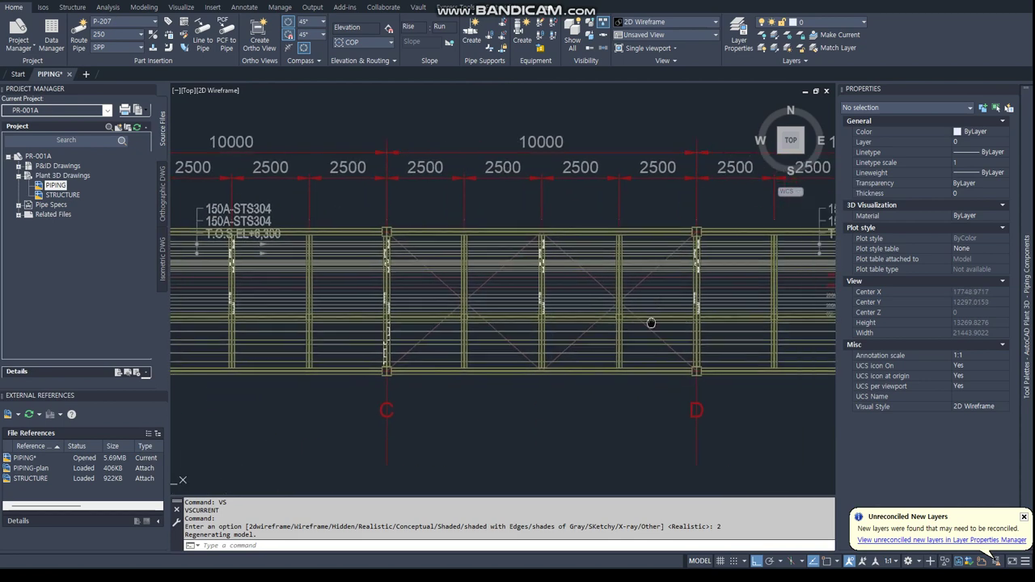
pyautogui.scroll(5, 604, 329)
pyautogui.scroll(1, 524, 284)
pyautogui.click(517, 282)
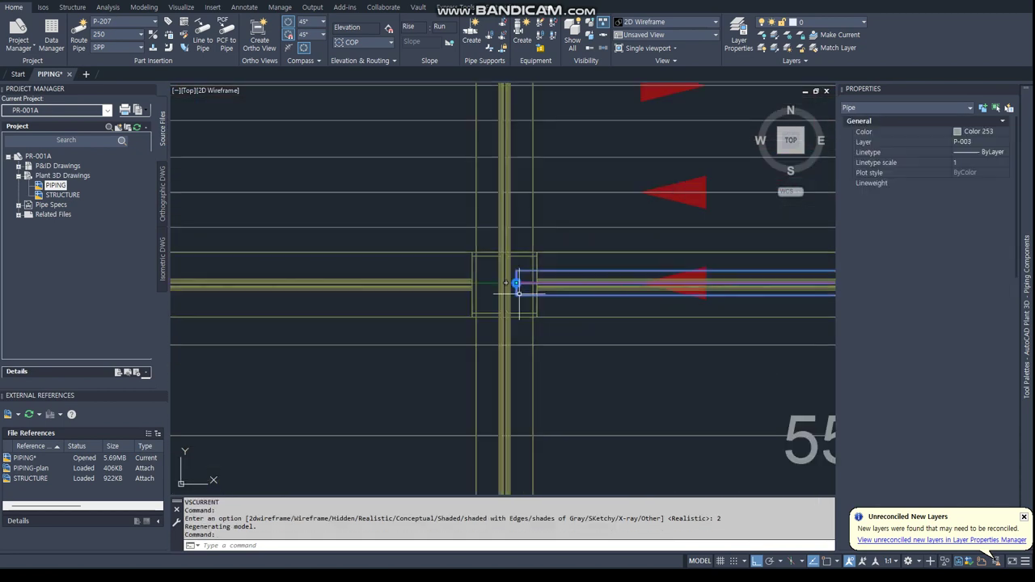
pyautogui.click(516, 283)
# Route the first new segment with a perpendicular snap, adding an elbow
pyautogui.scroll(-5, 356, 323)
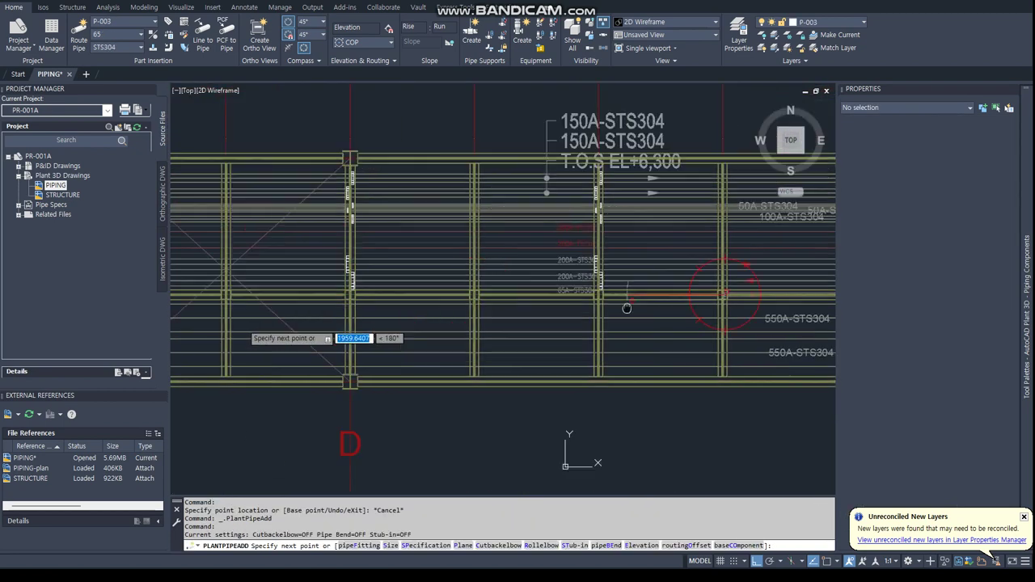
pyautogui.scroll(-2, 380, 315)
pyautogui.scroll(1, 311, 319)
pyautogui.scroll(-3, 311, 322)
pyautogui.scroll(4, 415, 219)
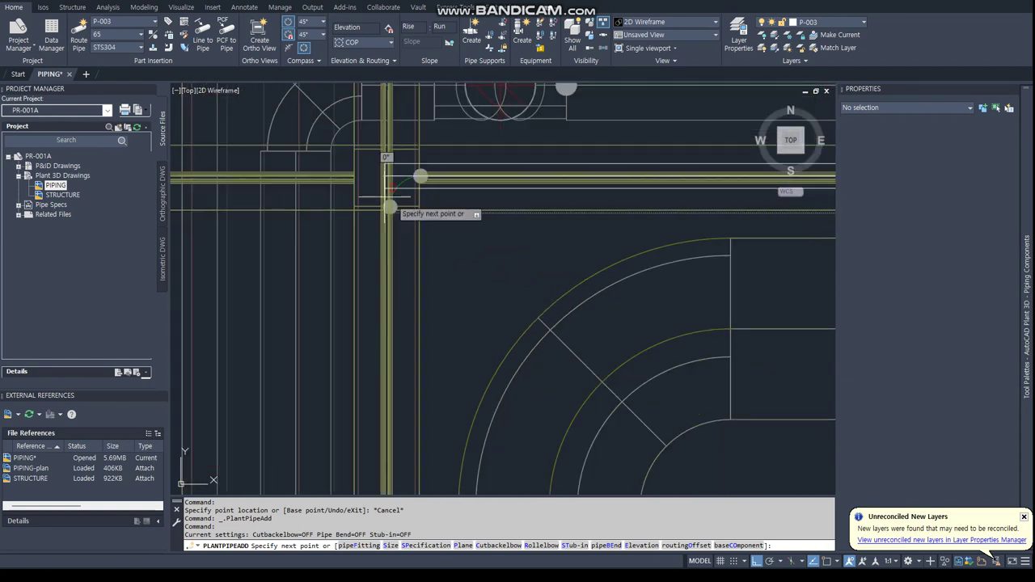
pyautogui.scroll(3, 416, 223)
pyautogui.write('per')
pyautogui.press('Return')
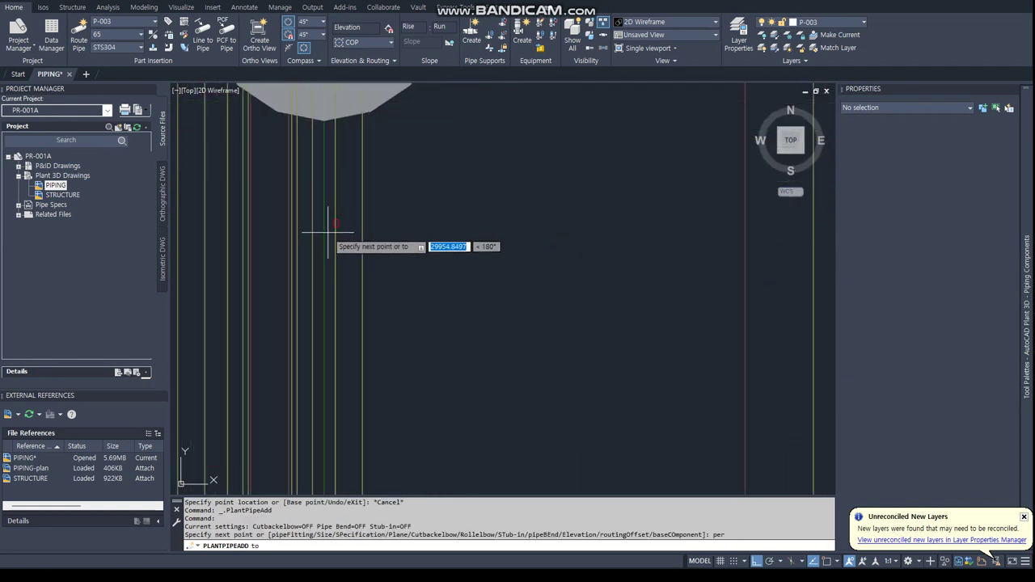
pyautogui.scroll(-2, 332, 231)
pyautogui.scroll(-2, 339, 243)
pyautogui.click(339, 237)
# Place the next bend near grid A and finish the run
pyautogui.scroll(-3, 354, 344)
pyautogui.scroll(-2, 393, 254)
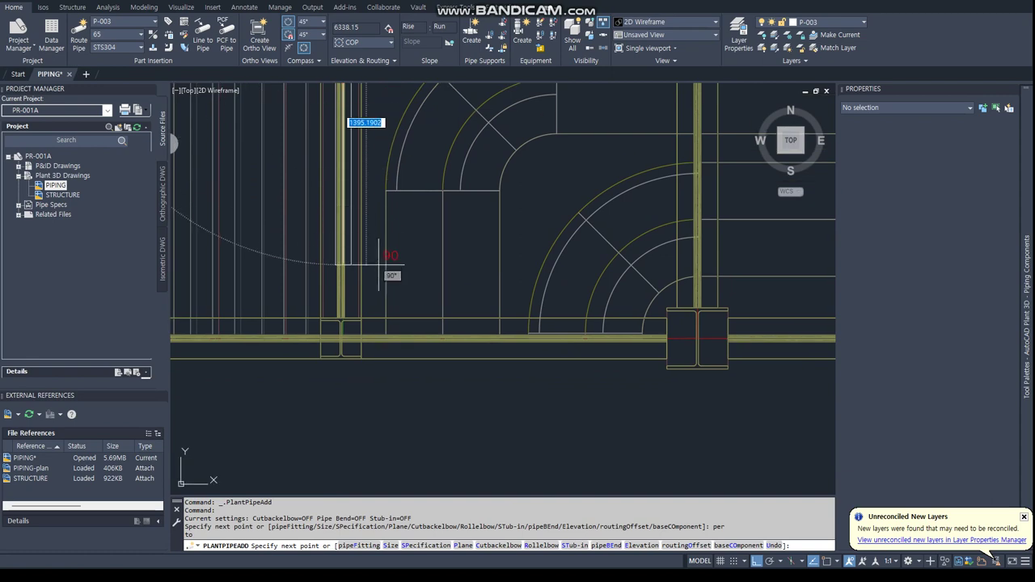
pyautogui.scroll(-2, 372, 242)
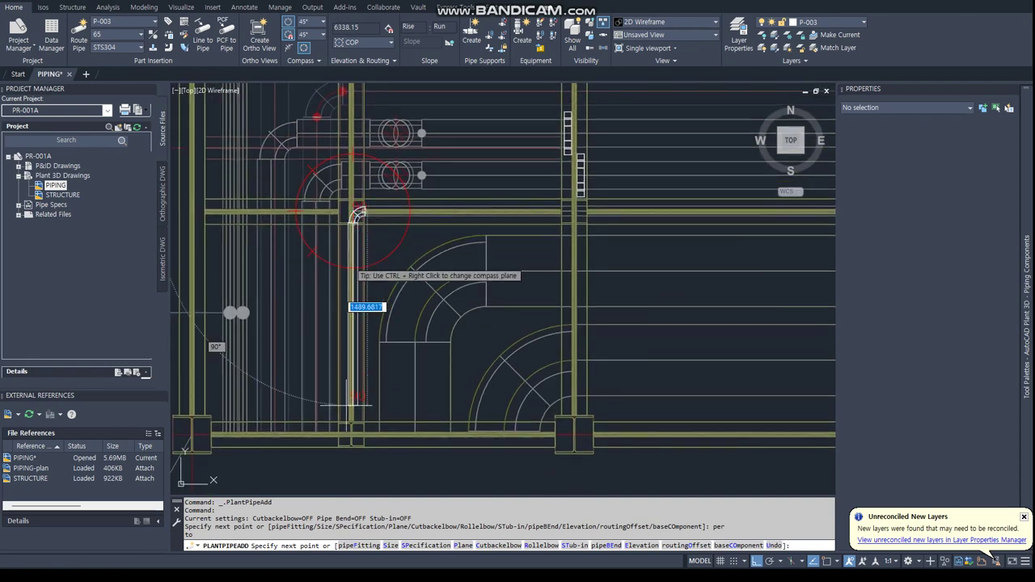
pyautogui.moveTo(359, 486); pyautogui.dragTo(545, 316, button='middle')
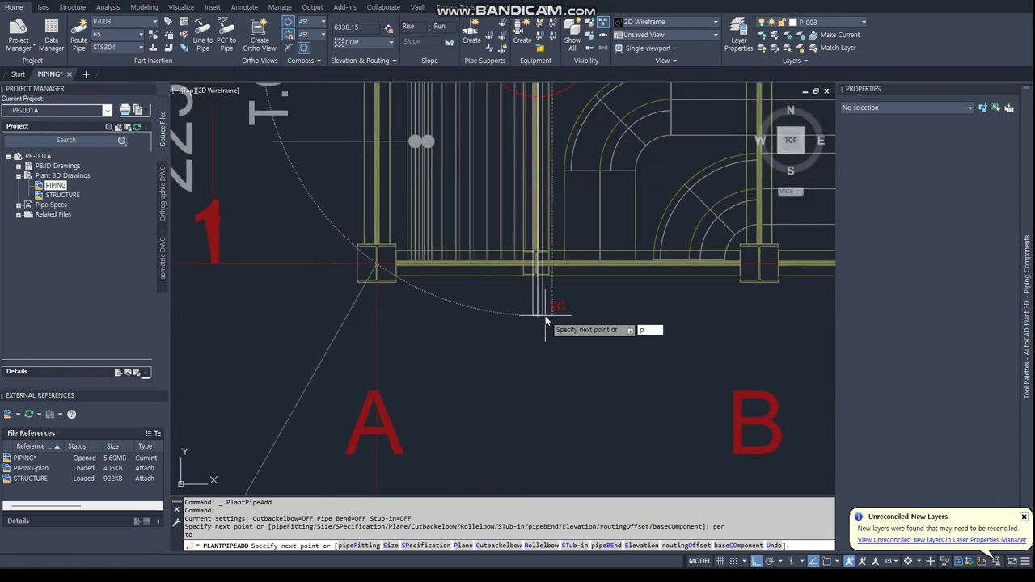
pyautogui.click(538, 262)
pyautogui.write('per')
pyautogui.press('Return')
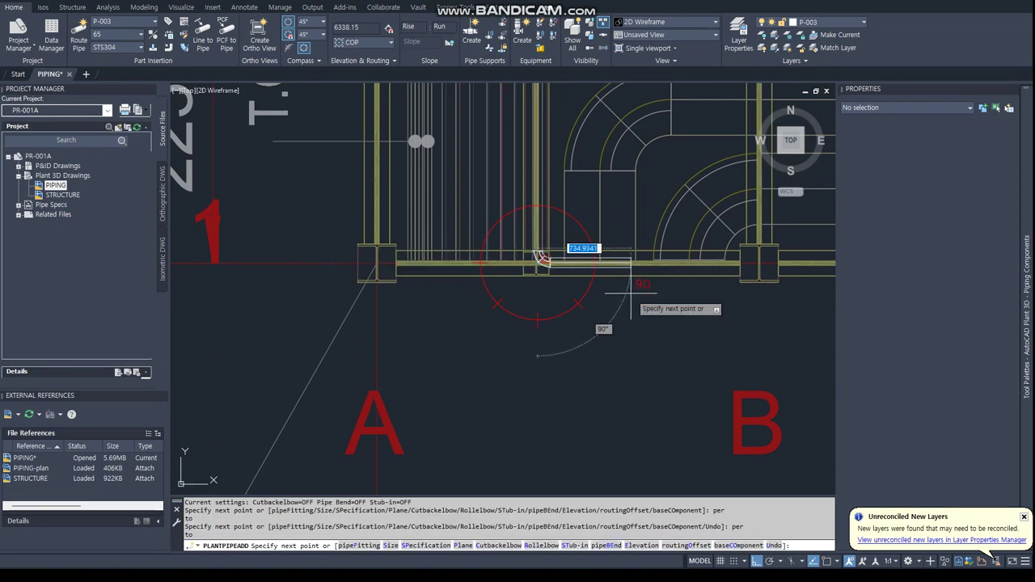
pyautogui.press('Escape')
pyautogui.scroll(-3, 524, 283)
pyautogui.scroll(-2, 524, 283)
# Switch the viewport to the Realistic visual style and orbit the rack into a 3D perspective
pyautogui.write('vs')
pyautogui.press('Return')
pyautogui.write('r')
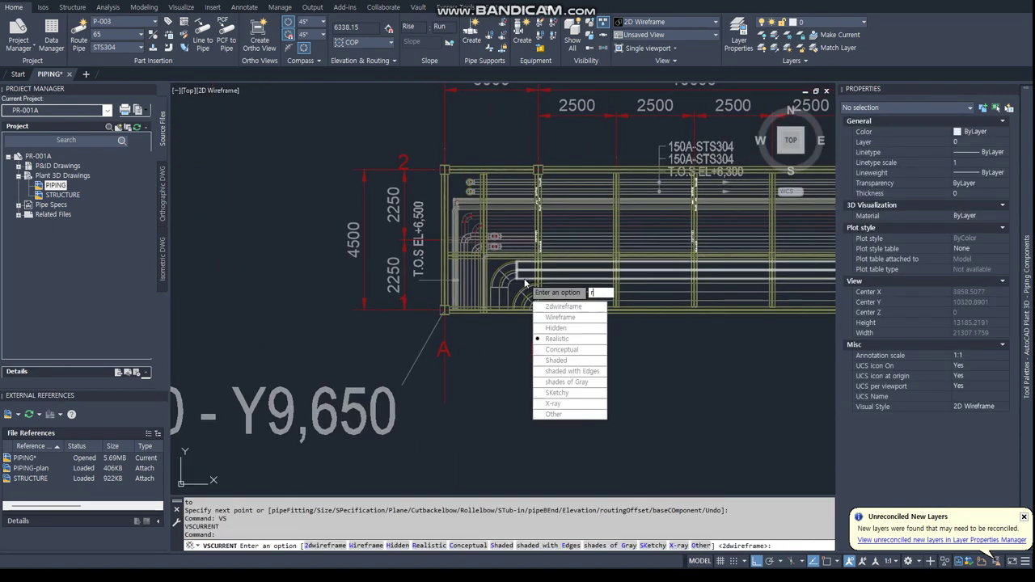
pyautogui.press('Return')
pyautogui.scroll(3, 524, 283)
pyautogui.scroll(3, 524, 283)
pyautogui.moveTo(501, 259)
pyautogui.keyDown('shift'); pyautogui.mouseDown(button='middle')
pyautogui.moveTo(461, 211)
pyautogui.moveTo(557, 116)
pyautogui.mouseUp(button='middle'); pyautogui.keyUp('shift')
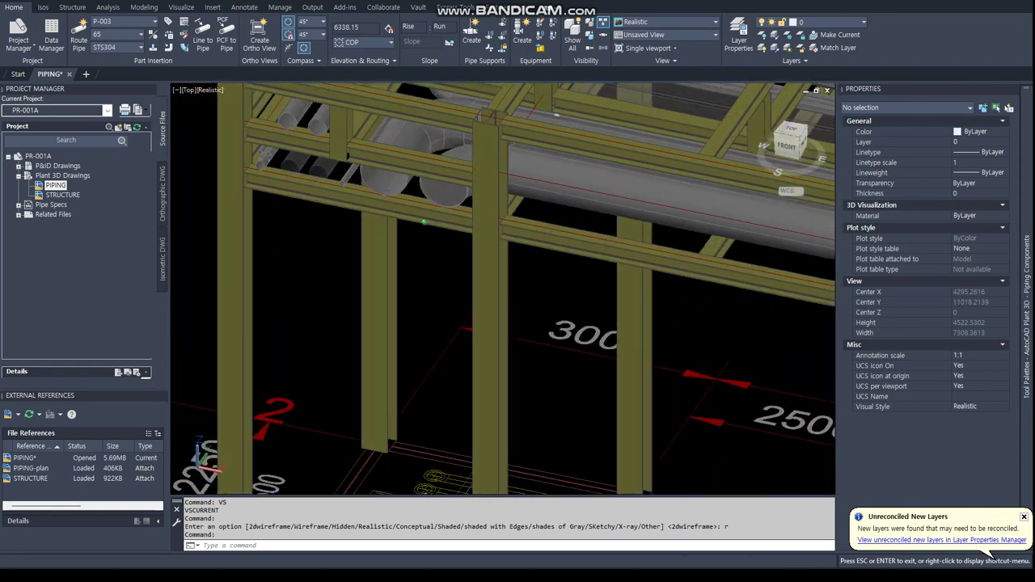
# Freeze the STRUCTURE xref layers, including STRUCTURE|COL, to hide the rack columns
pyautogui.write('la')
pyautogui.press('Return')
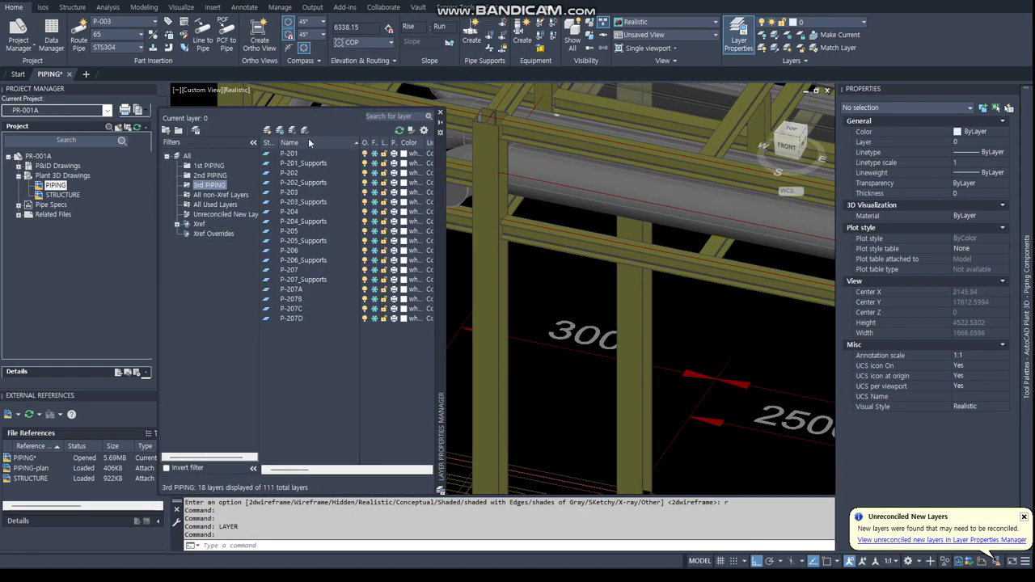
pyautogui.click(220, 243)
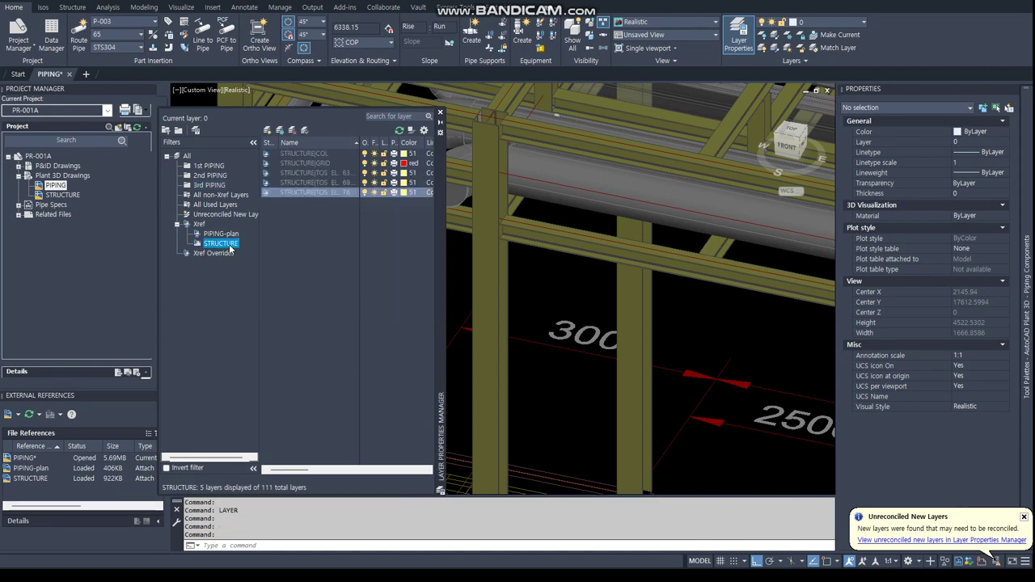
pyautogui.click(374, 182)
pyautogui.click(375, 172)
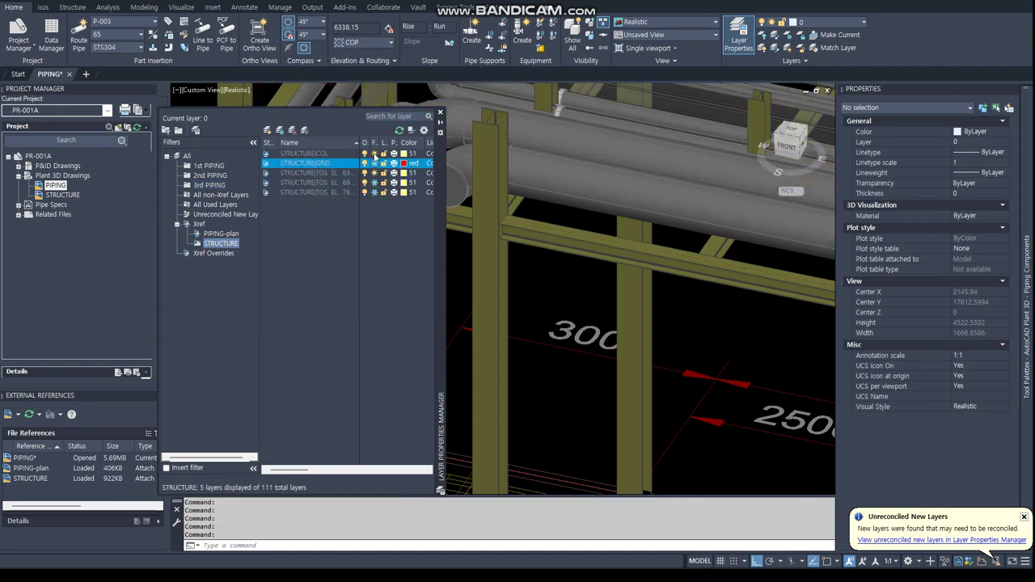
pyautogui.click(375, 153)
pyautogui.moveTo(428, 138)
pyautogui.keyDown('shift'); pyautogui.mouseDown(button='middle')
pyautogui.moveTo(517, 267)
pyautogui.moveTo(453, 267)
pyautogui.mouseUp(button='middle'); pyautogui.keyUp('shift')
# Copy a clamp support from its node perpendicular onto the lower pipe
pyautogui.scroll(3, 315, 194)
pyautogui.scroll(3, 315, 194)
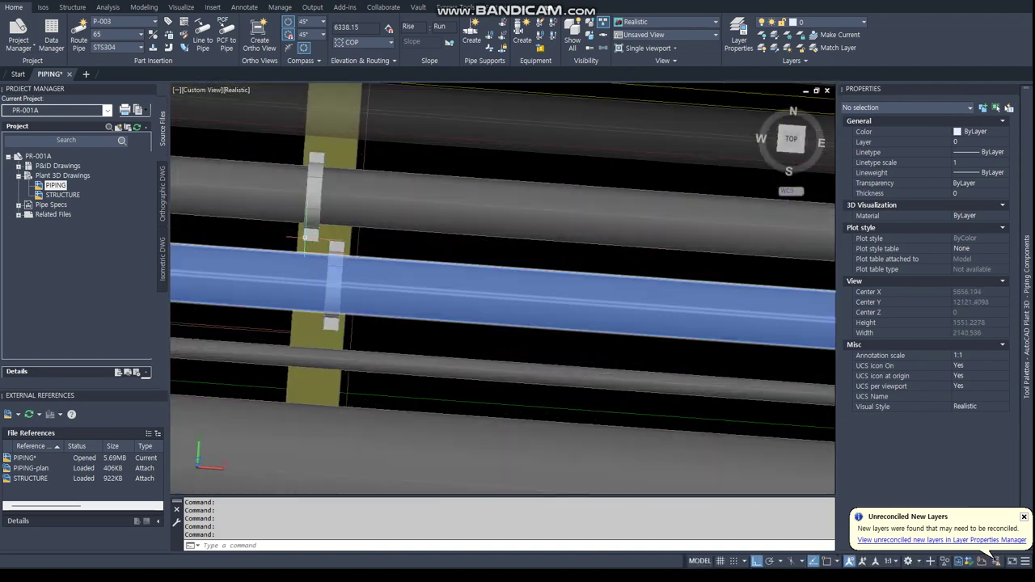
pyautogui.click(315, 194)
pyautogui.rightClick(308, 214)
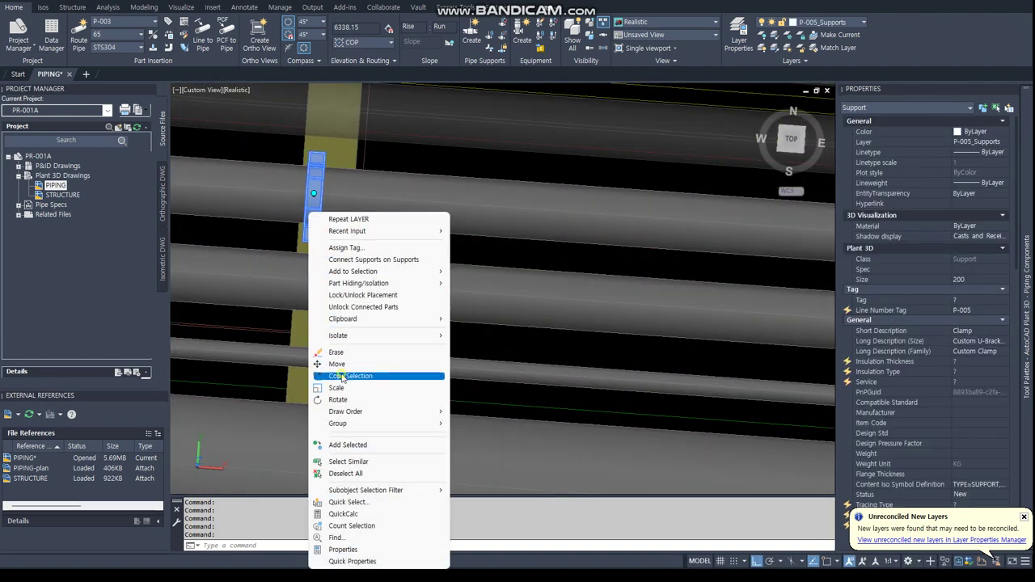
pyautogui.click(343, 376)
pyautogui.write('nod')
pyautogui.press('Return')
pyautogui.click(325, 184)
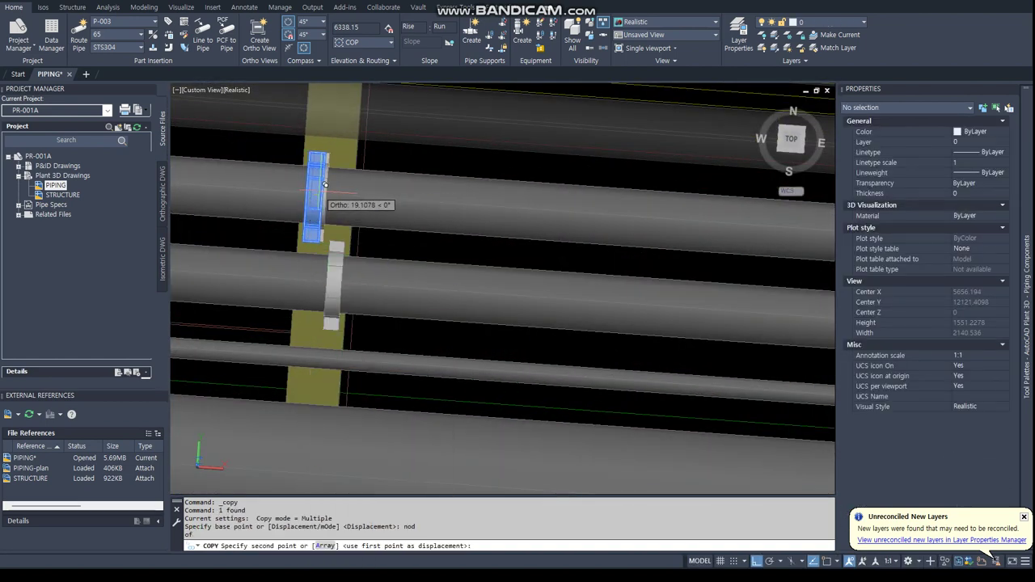
pyautogui.write('per')
pyautogui.press('Return')
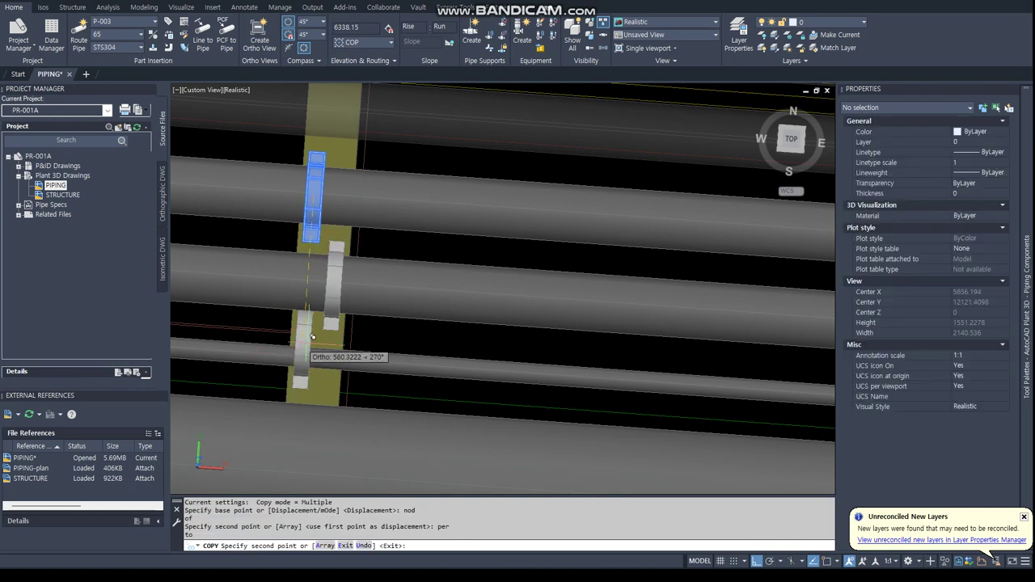
pyautogui.click(327, 327)
pyautogui.press('Return')
pyautogui.scroll(-5, 484, 323)
pyautogui.press('Return')
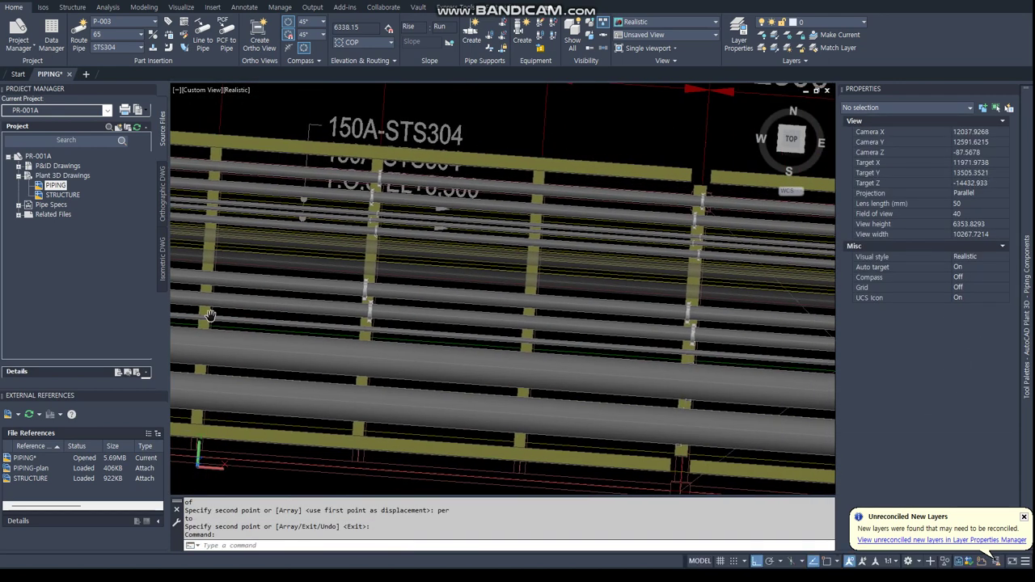
# In top plan view, start copying a rack clamp support from a nearest-snapped base point
pyautogui.moveTo(484, 324); pyautogui.dragTo(202, 322, button='middle')
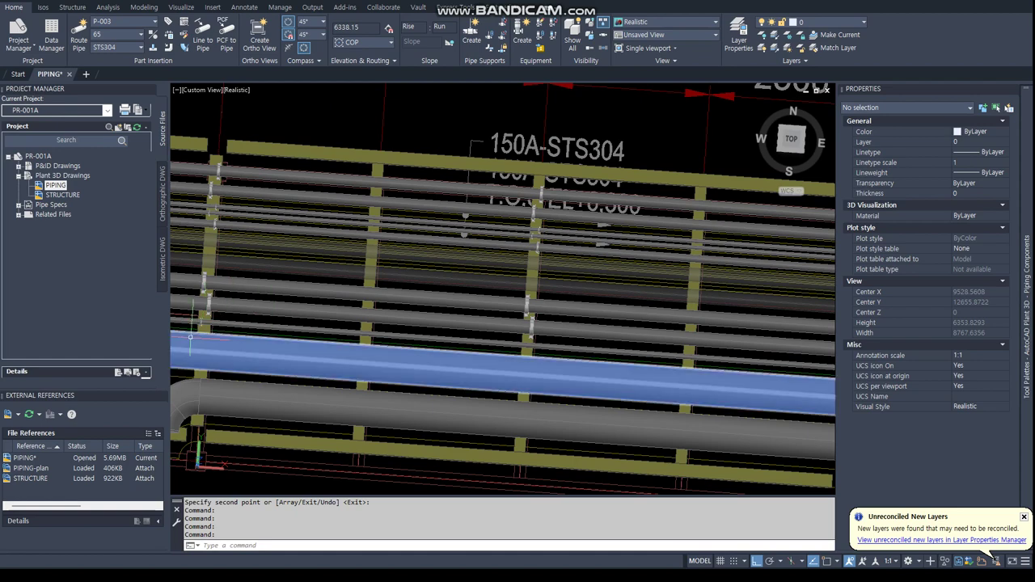
pyautogui.write('plan')
pyautogui.press('Return')
pyautogui.press('Return')
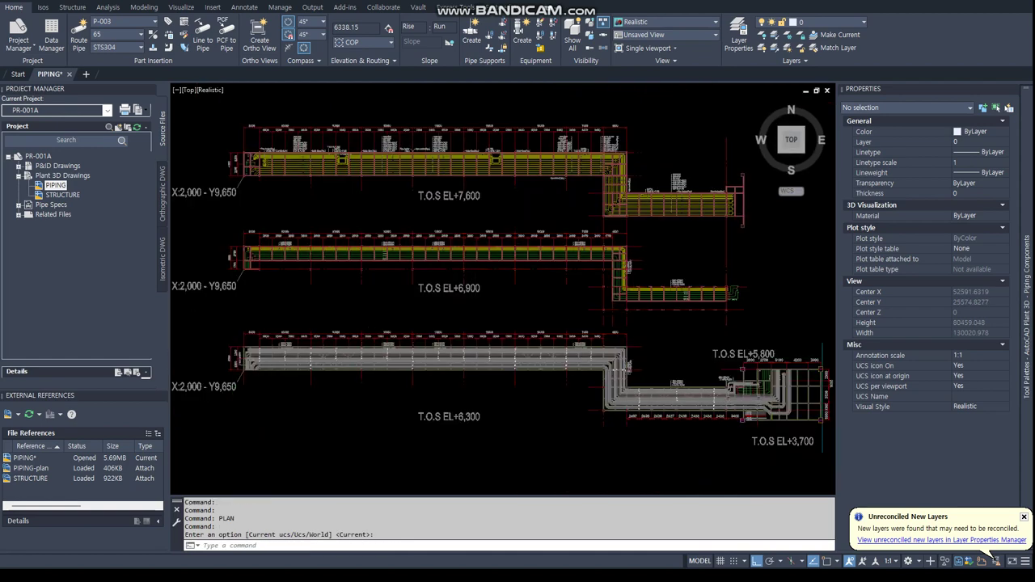
pyautogui.scroll(5, 267, 351)
pyautogui.scroll(3, 266, 351)
pyautogui.click(267, 348)
pyautogui.rightClick(268, 353)
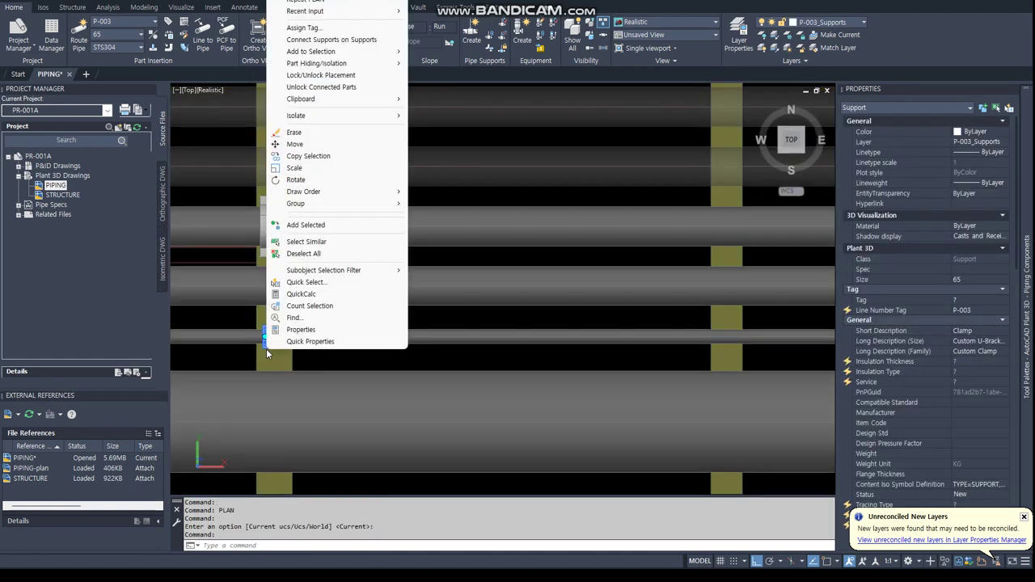
pyautogui.click(301, 157)
pyautogui.scroll(-3, 298, 155)
pyautogui.scroll(-2, 295, 152)
pyautogui.write('m')
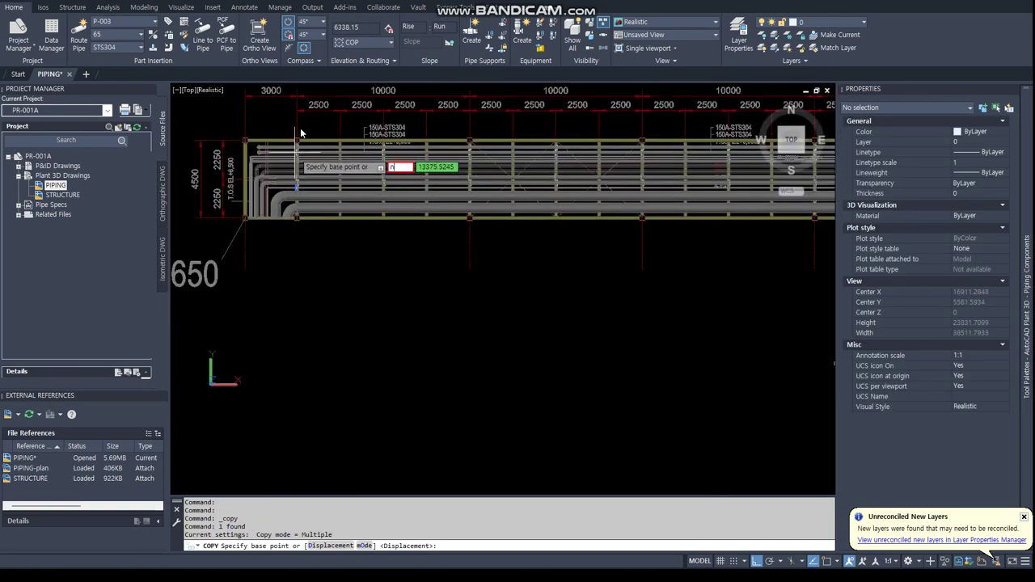
pyautogui.write('ea')
pyautogui.press('Return')
pyautogui.click(297, 129)
# Place perpendicular support copies at the next two bays
pyautogui.write('er')
pyautogui.press('Return')
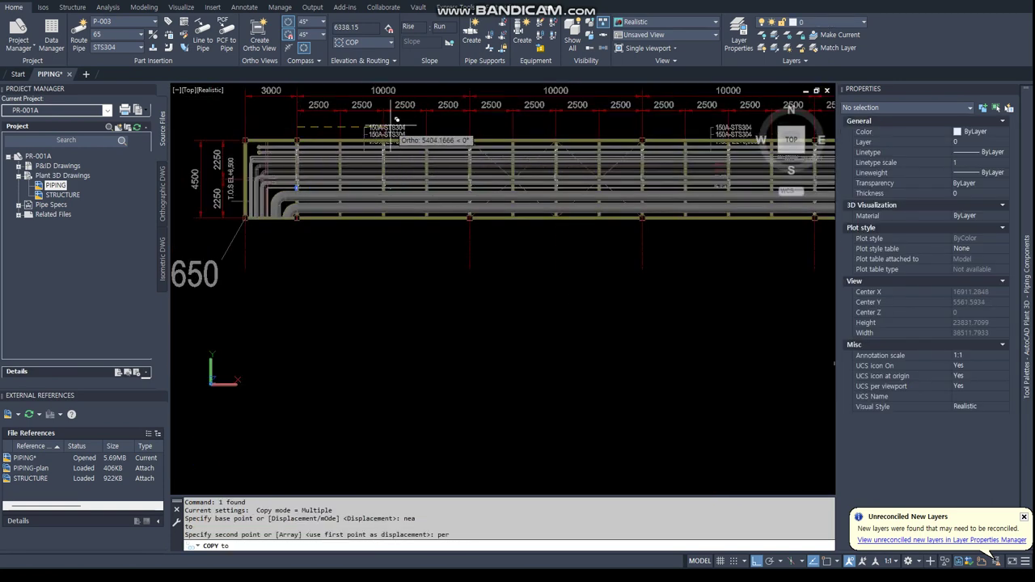
pyautogui.click(391, 117)
pyautogui.write('per')
pyautogui.press('Return')
pyautogui.click(465, 120)
pyautogui.write('per')
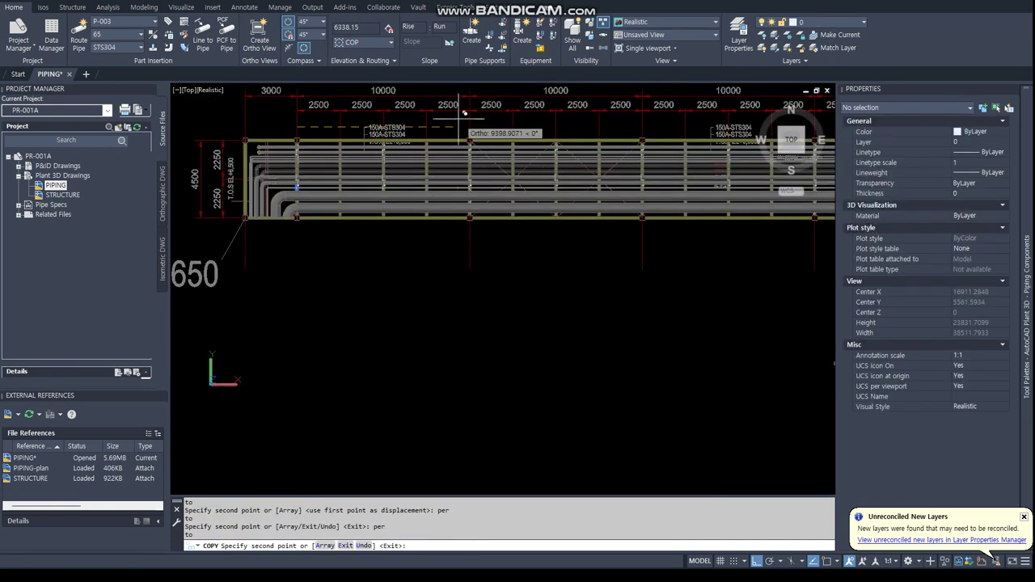
pyautogui.press('Return')
pyautogui.press('Return')
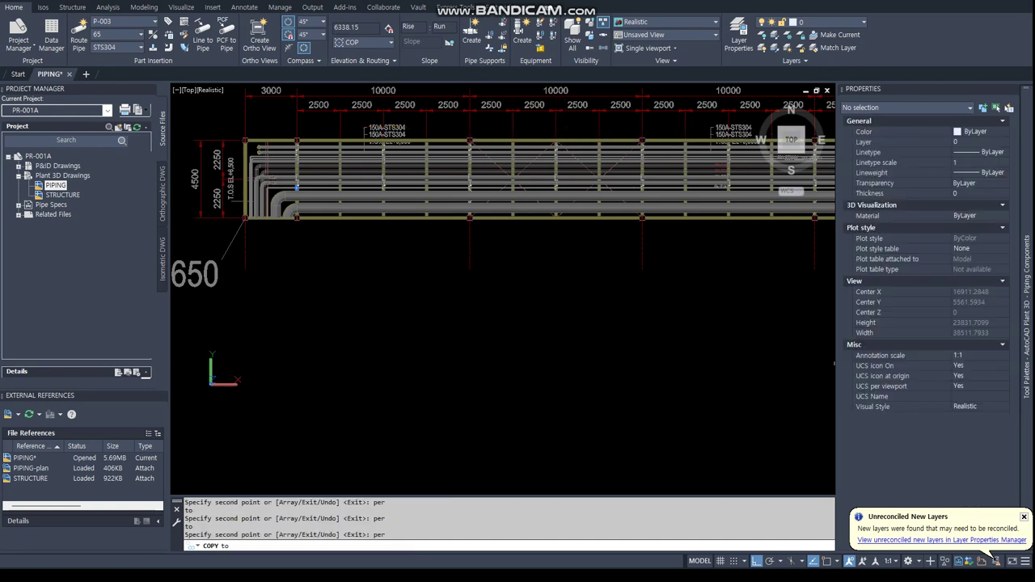
# Move along the rack and place a perpendicular support copy at the next bay
pyautogui.moveTo(678, 183)
pyautogui.mouseDown(button='middle')
pyautogui.moveTo(629, 200)
pyautogui.moveTo(382, 224)
pyautogui.moveTo(359, 214)
pyautogui.moveTo(298, 292)
pyautogui.moveTo(257, 301)
pyautogui.mouseUp(button='middle')
pyautogui.scroll(2, 360, 214)
pyautogui.scroll(2, 364, 224)
pyautogui.scroll(-2, 393, 250)
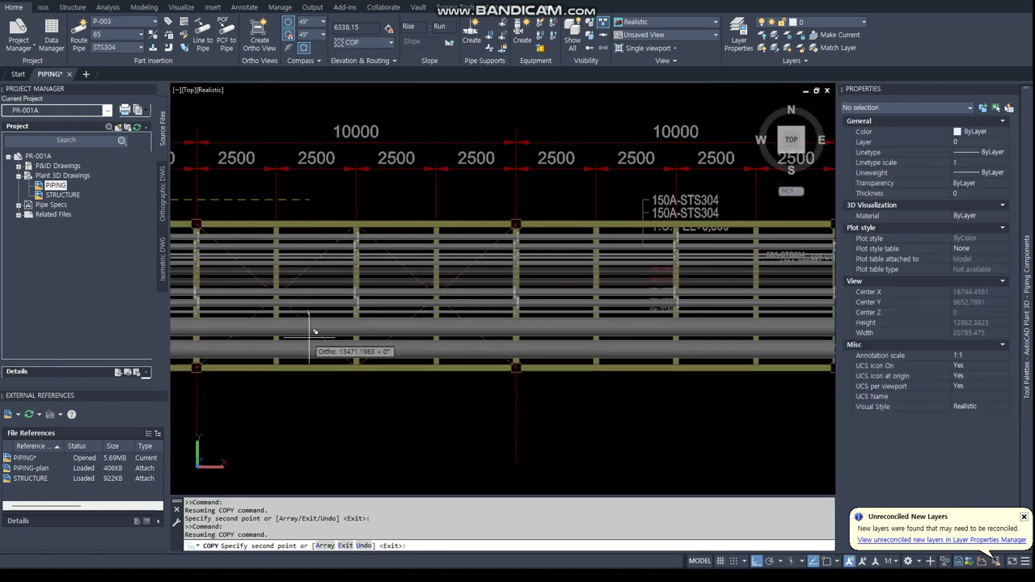
pyautogui.scroll(5, 352, 315)
pyautogui.moveTo(421, 313); pyautogui.dragTo(479, 315, button='middle')
pyautogui.scroll(-2, 622, 333)
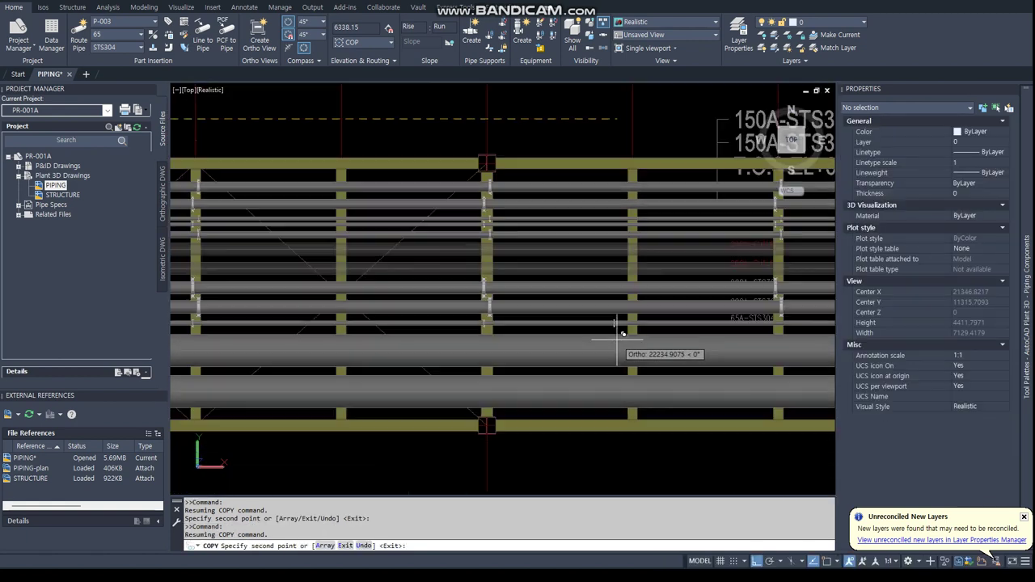
pyautogui.moveTo(622, 334); pyautogui.dragTo(439, 347, button='middle')
pyautogui.scroll(-2, 393, 323)
pyautogui.moveTo(397, 307)
pyautogui.mouseDown(button='middle')
pyautogui.moveTo(414, 311)
pyautogui.moveTo(338, 323)
pyautogui.mouseUp(button='middle')
pyautogui.write('er')
pyautogui.press('Return')
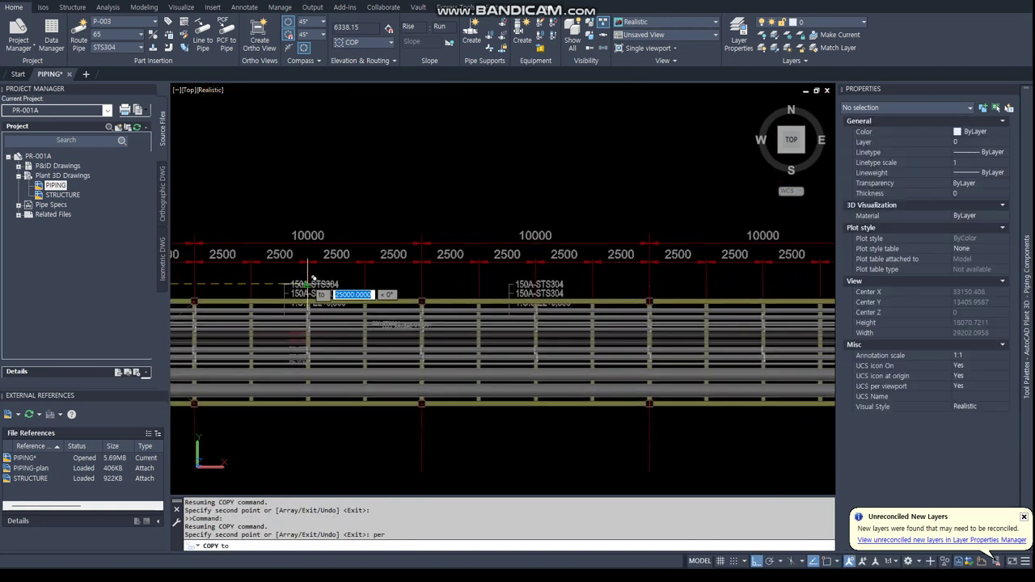
pyautogui.click(308, 275)
# Place three more perpendicular support copies at the following columns and bays
pyautogui.write('per')
pyautogui.press('Return')
pyautogui.click(421, 275)
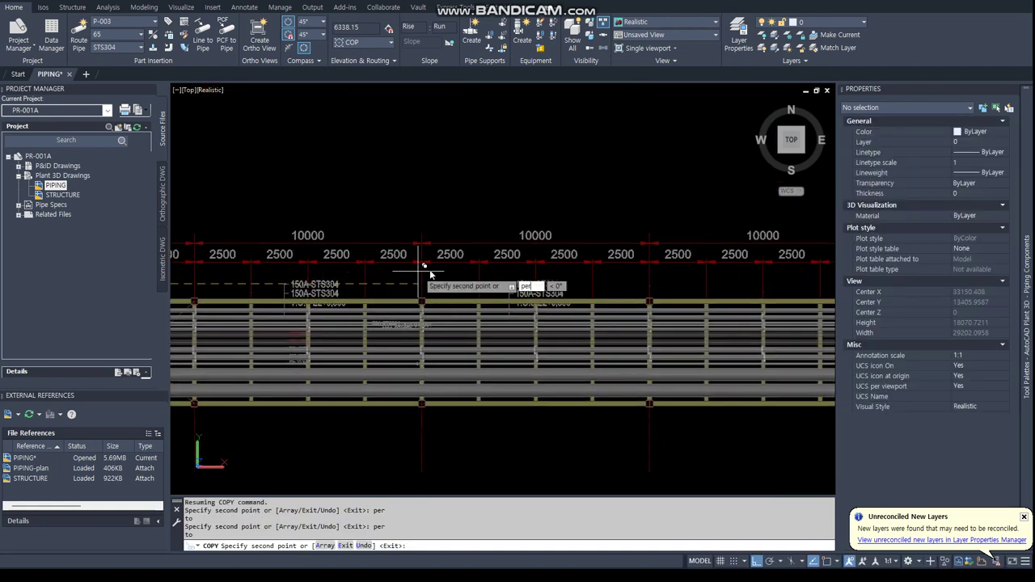
pyautogui.write('per')
pyautogui.press('Return')
pyautogui.click(544, 268)
pyautogui.write('per')
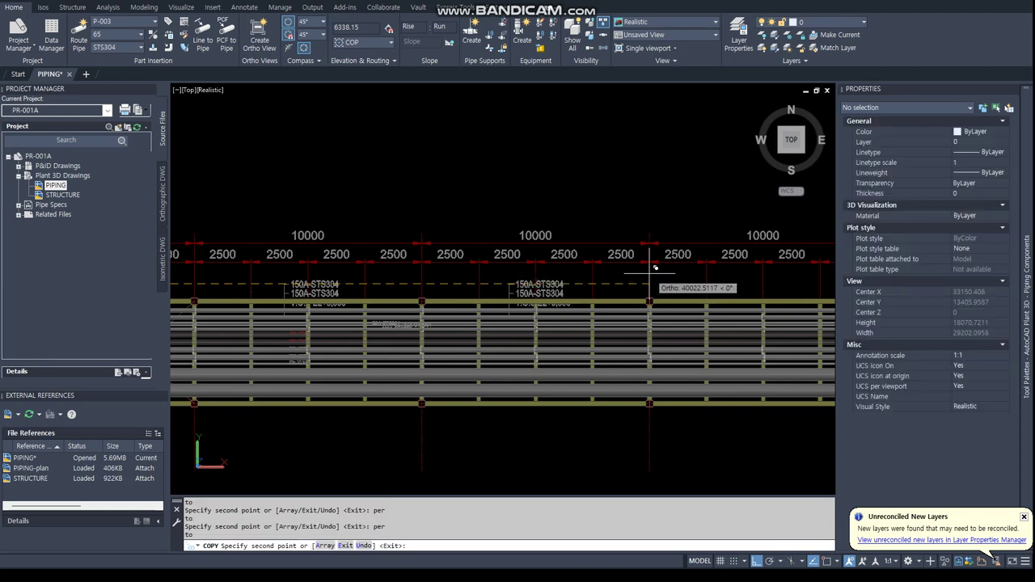
pyautogui.press('Return')
pyautogui.click(743, 270)
pyautogui.press('Return')
# Continue toward the rack's bend and finish copying the supports
pyautogui.moveTo(558, 372); pyautogui.dragTo(211, 395, button='middle')
pyautogui.write('p')
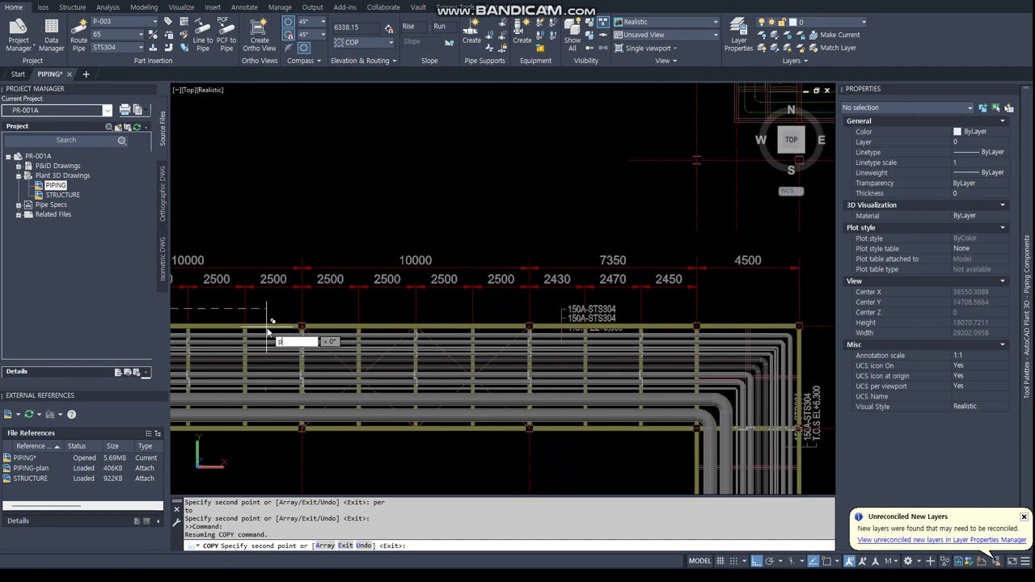
pyautogui.write('er')
pyautogui.press('Return')
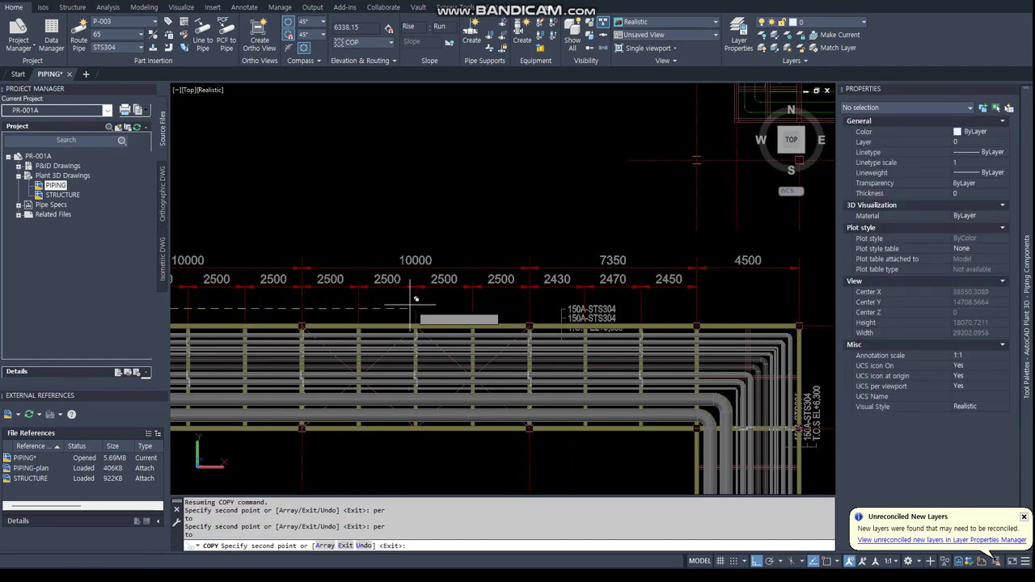
pyautogui.write('per')
pyautogui.press('Return')
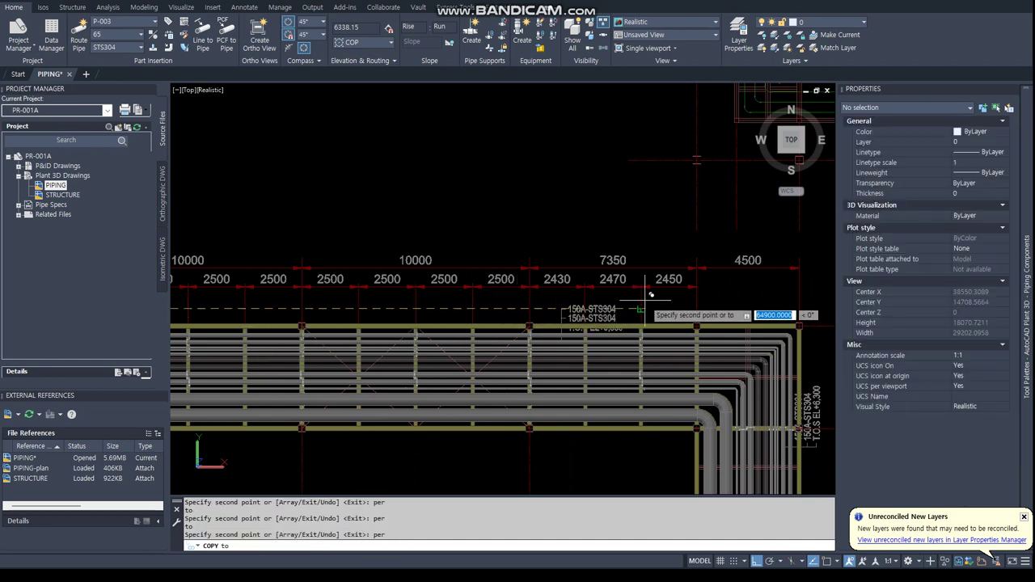
pyautogui.moveTo(645, 301); pyautogui.dragTo(231, 173, button='middle')
pyautogui.scroll(2, 324, 243)
pyautogui.scroll(-2, 480, 348)
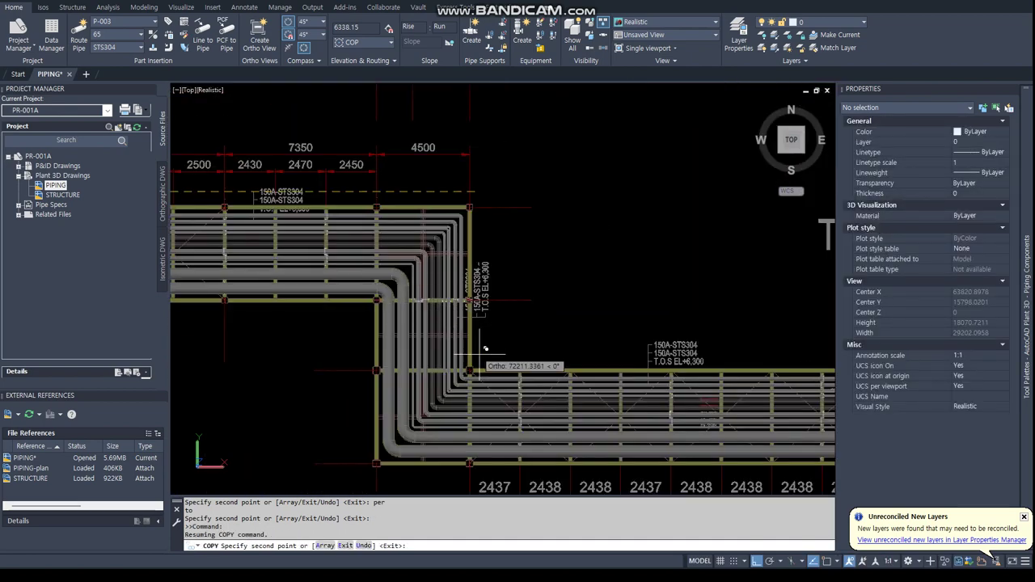
pyautogui.press('Return')
pyautogui.scroll(2, 517, 388)
pyautogui.scroll(1, 526, 404)
pyautogui.scroll(-2, 364, 290)
pyautogui.scroll(4, 342, 207)
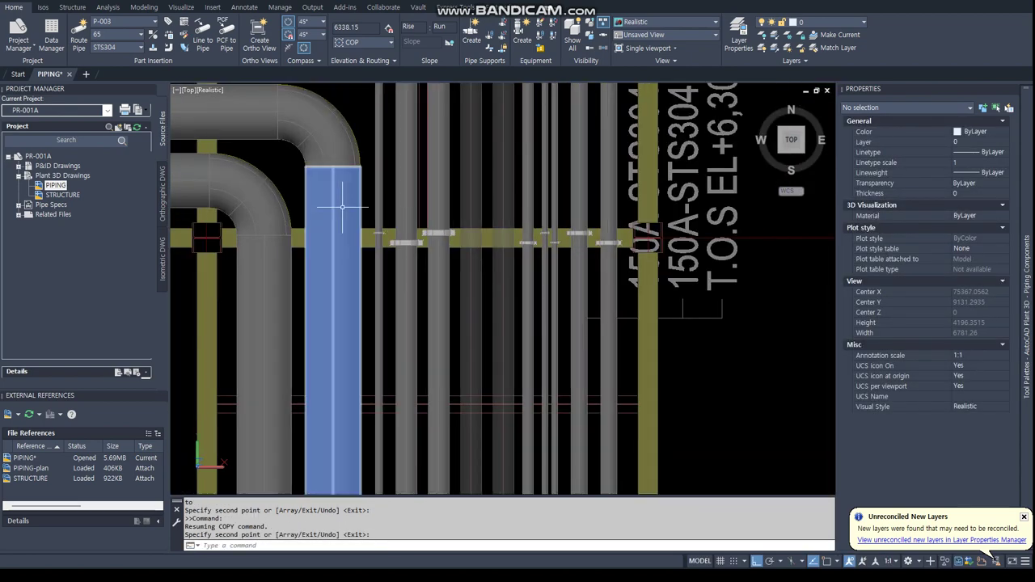
pyautogui.scroll(-3, 418, 346)
pyautogui.scroll(4, 473, 300)
# Copy a clamp support from its node perpendicular onto the lower pipe
pyautogui.click(474, 299)
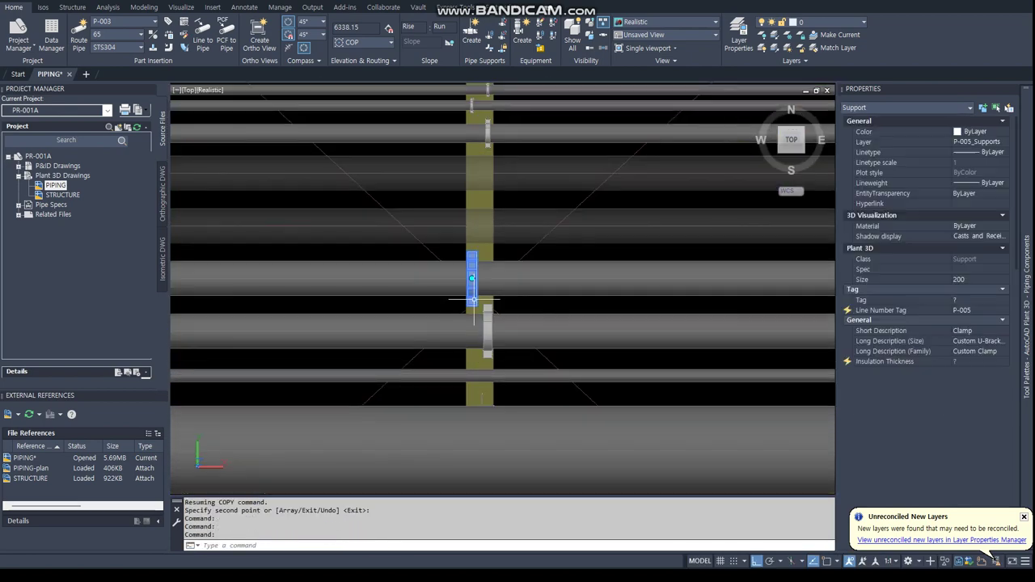
pyautogui.rightClick(474, 300)
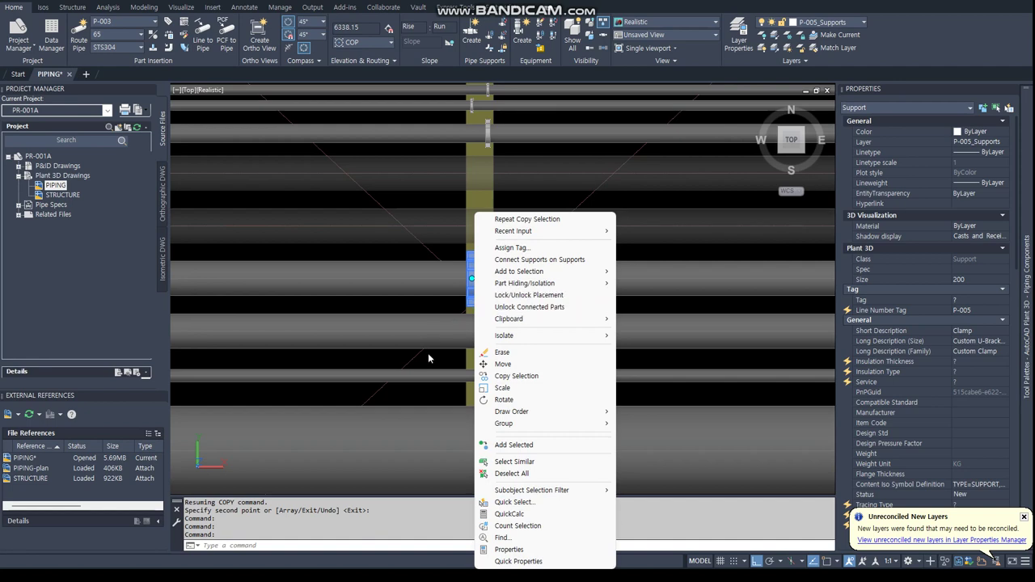
pyautogui.click(428, 358)
pyautogui.keyDown('shift'); pyautogui.moveTo(434, 354); pyautogui.dragTo(506, 332, button='middle'); pyautogui.keyUp('shift')
pyautogui.rightClick(506, 332)
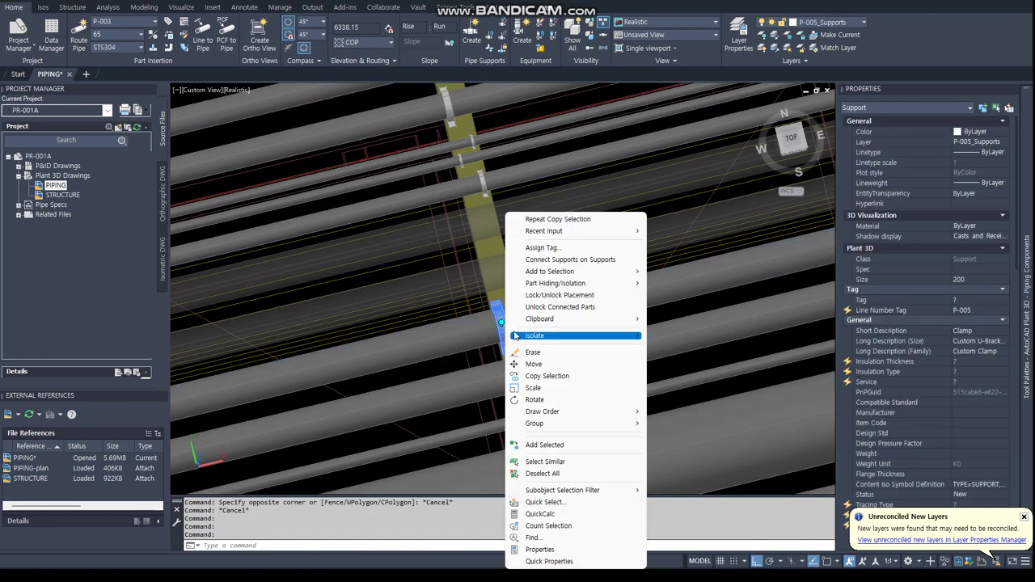
pyautogui.click(537, 375)
pyautogui.write('nod')
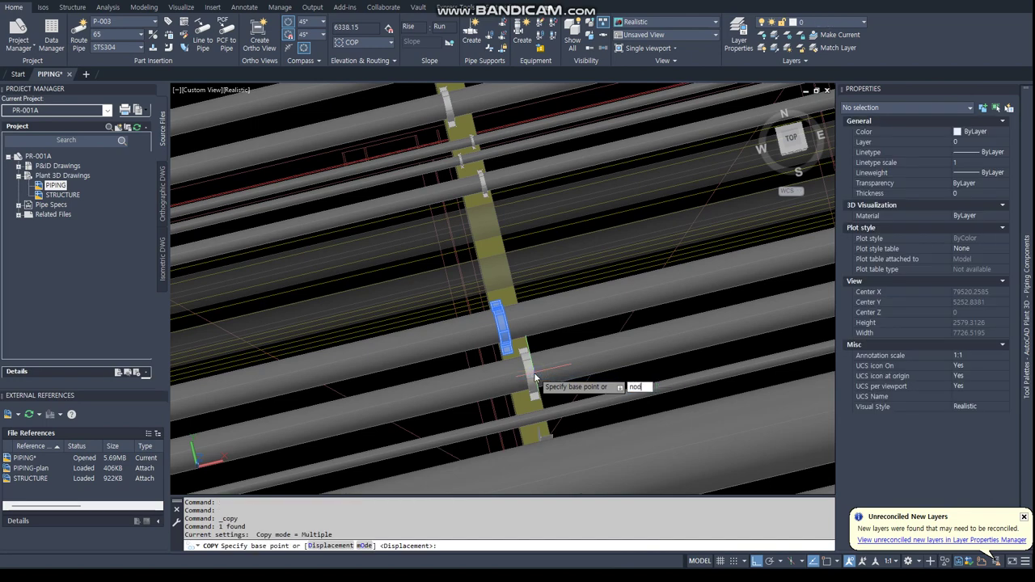
pyautogui.press('Return')
pyautogui.click(512, 327)
pyautogui.write('per')
pyautogui.press('Return')
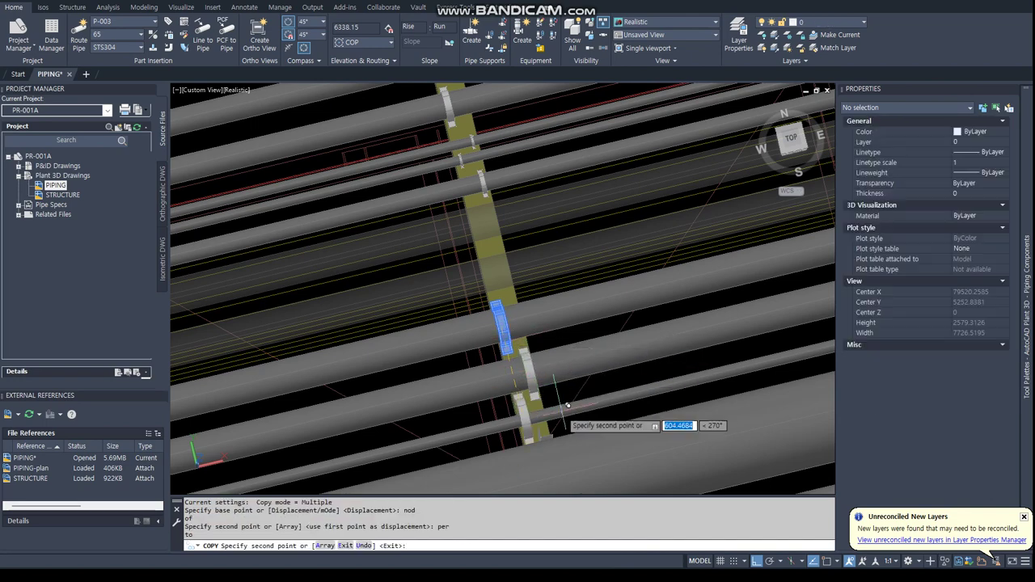
pyautogui.click(558, 405)
pyautogui.scroll(4, 520, 410)
pyautogui.press('Return')
# Attach the copied support perpendicular onto the lower 65 pipe, then view the rack from the top
pyautogui.click(516, 406)
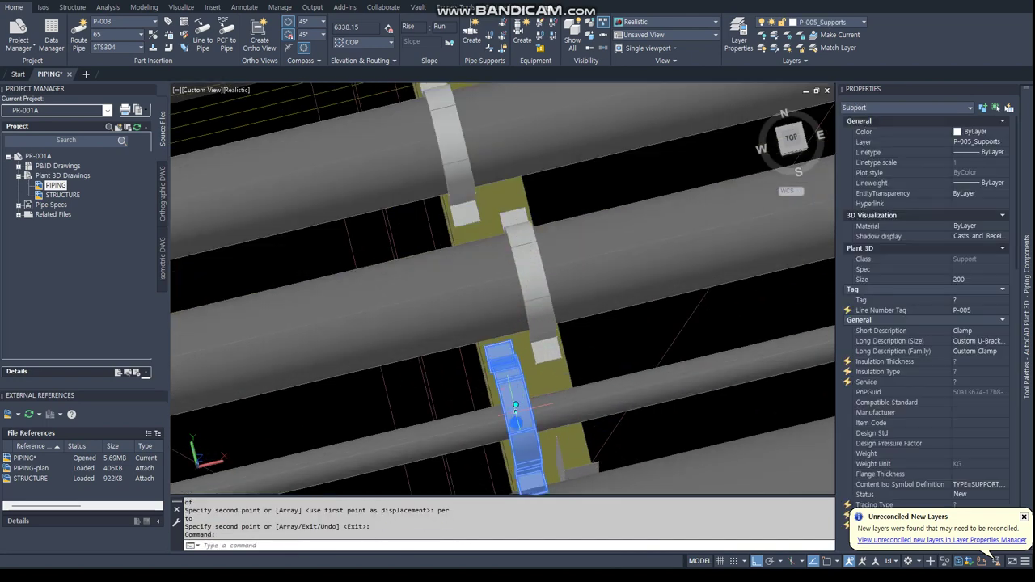
pyautogui.click(516, 406)
pyautogui.write('per')
pyautogui.press('Return')
pyautogui.click(517, 415)
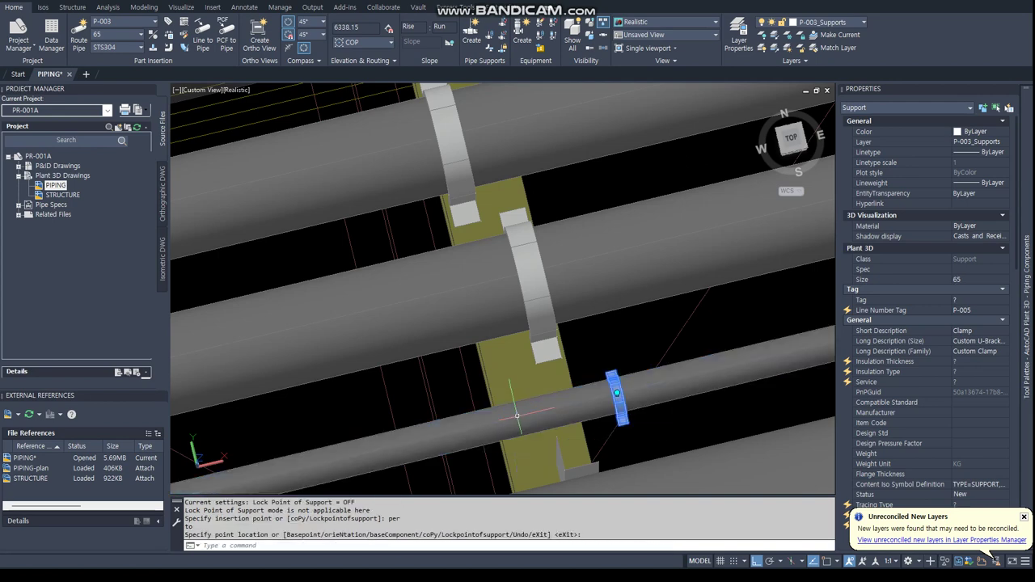
pyautogui.press('Escape')
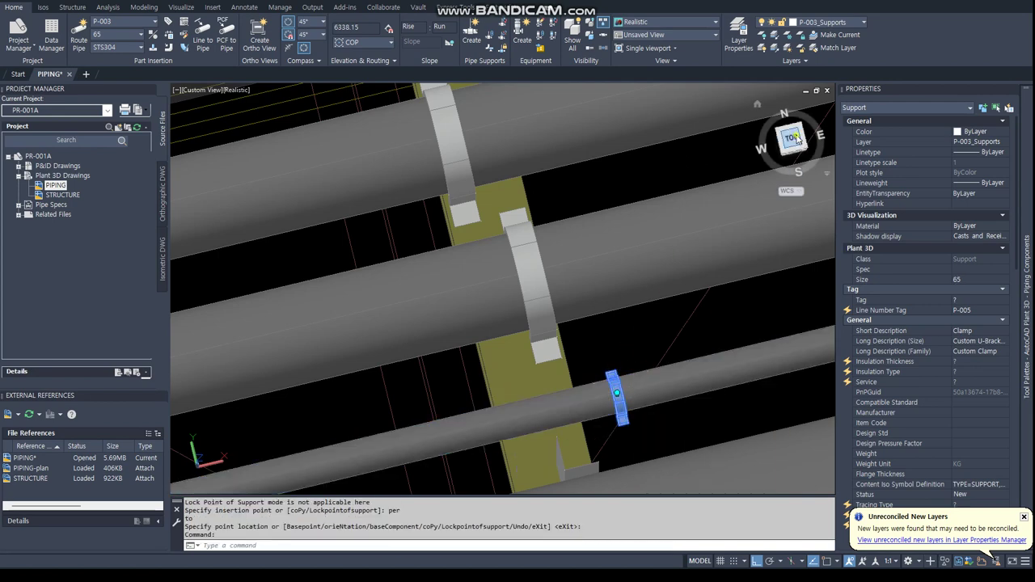
pyautogui.click(790, 137)
pyautogui.press('Escape')
pyautogui.press('Escape')
# Measure the support's offset to the beam with DIST between two nodes
pyautogui.write('dist')
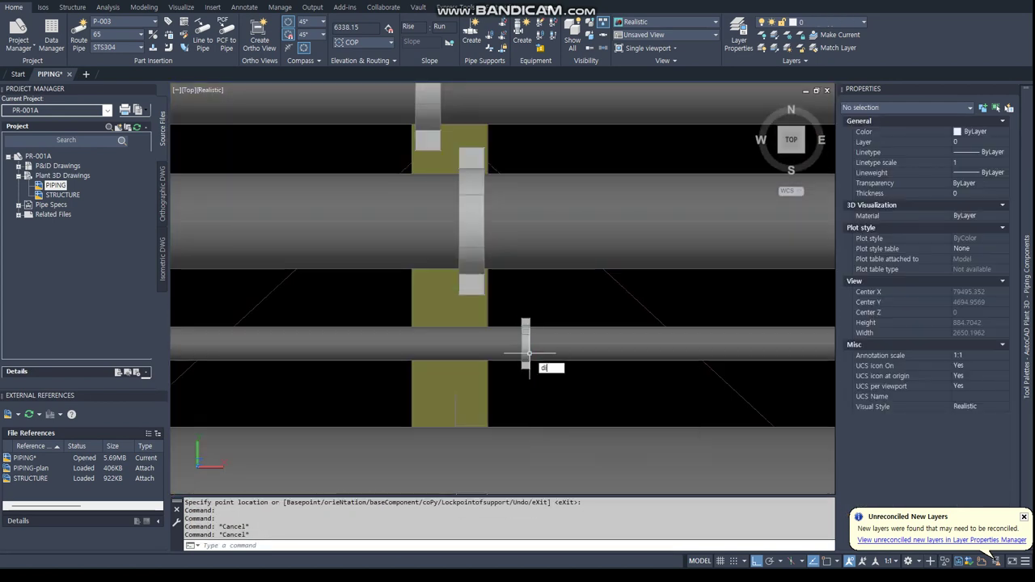
pyautogui.press('Return')
pyautogui.write('nod')
pyautogui.click(525, 346)
pyautogui.write('nod')
pyautogui.press('Return')
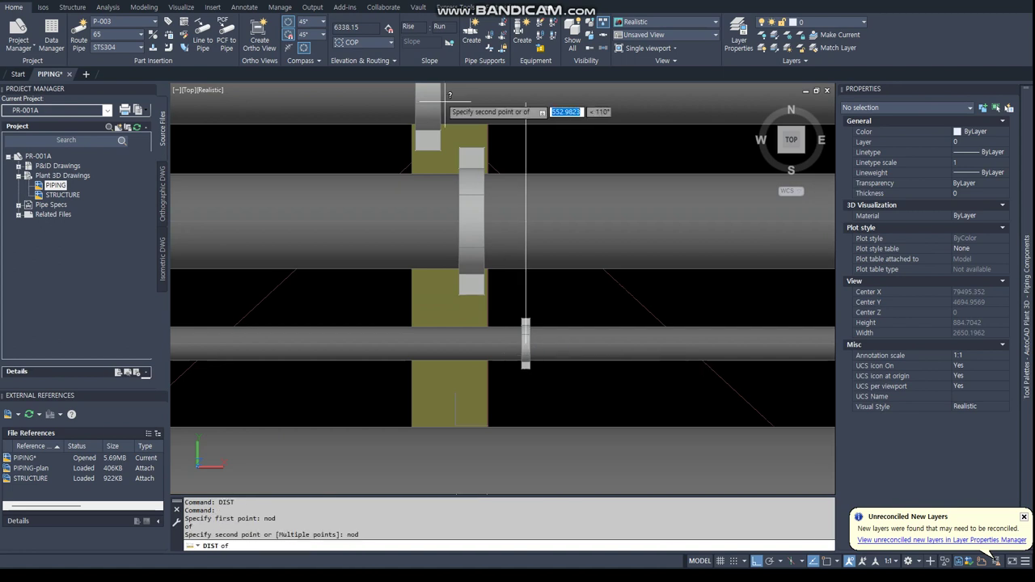
pyautogui.scroll(-4, 424, 111)
pyautogui.click(424, 111)
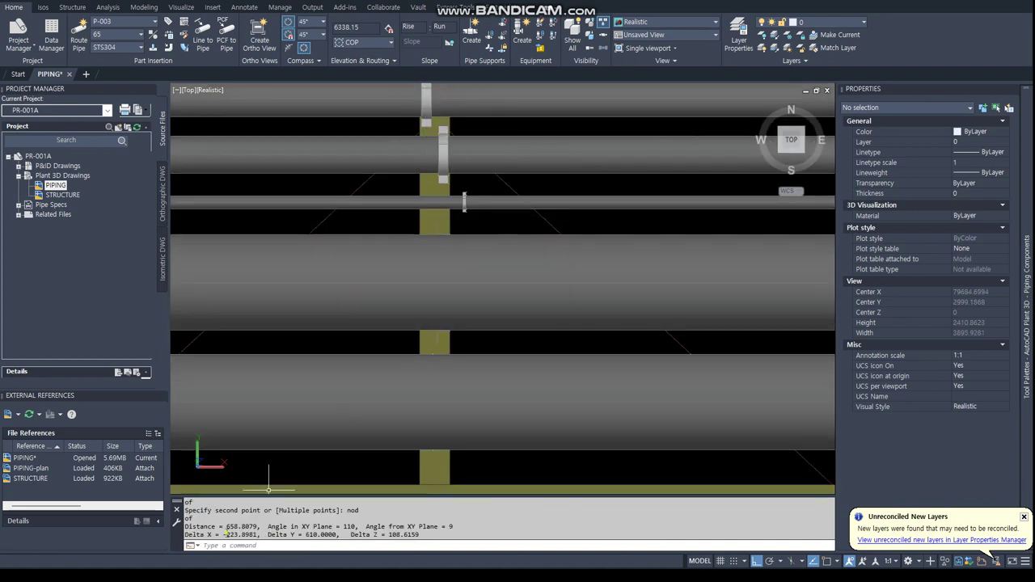
# Move the new clamp support 223.8981 along the pipe onto the beam
pyautogui.click(464, 202)
pyautogui.rightClick(464, 212)
pyautogui.click(491, 363)
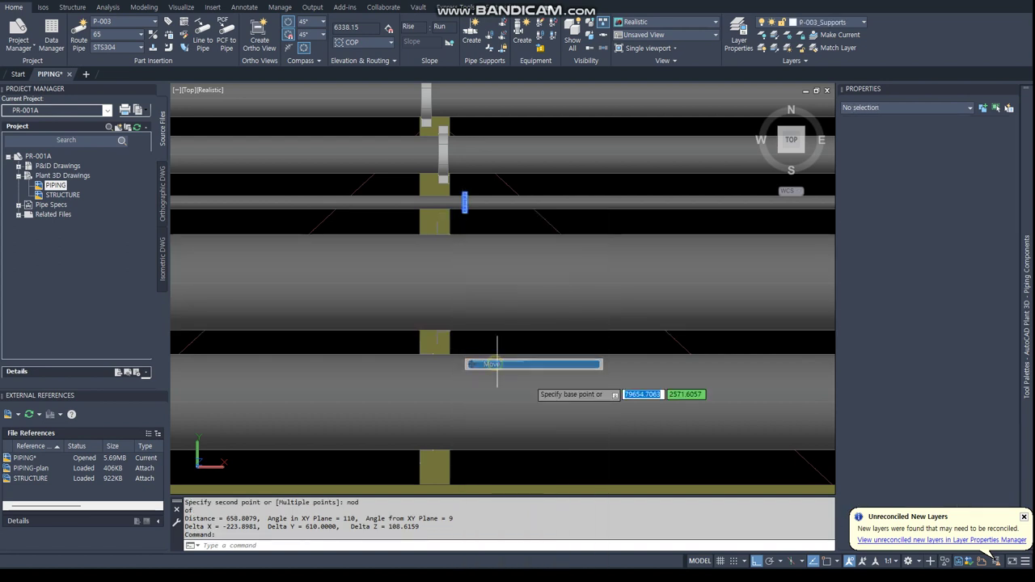
pyautogui.click(811, 471)
pyautogui.press('Return')
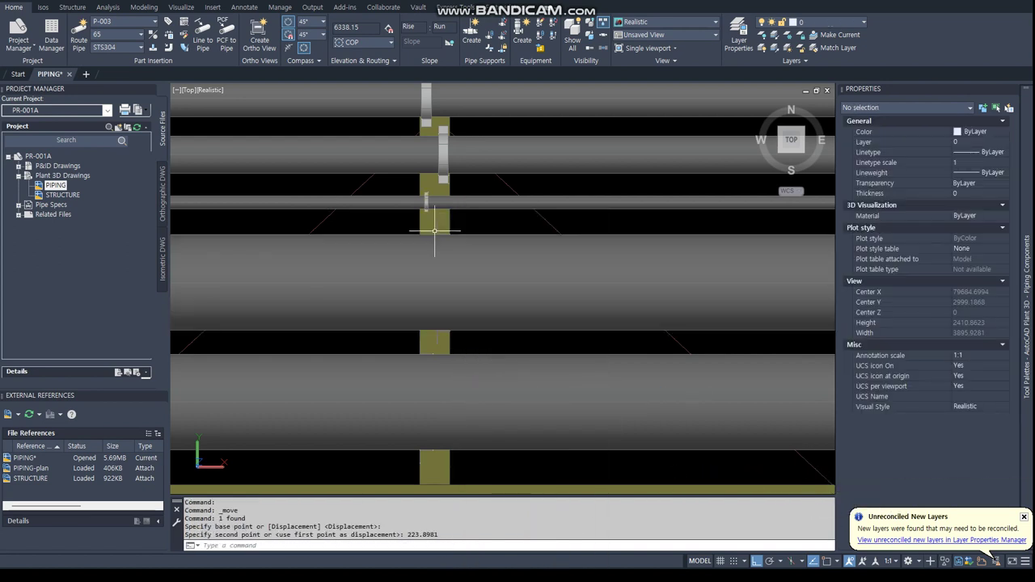
pyautogui.write('vs')
pyautogui.press('Return')
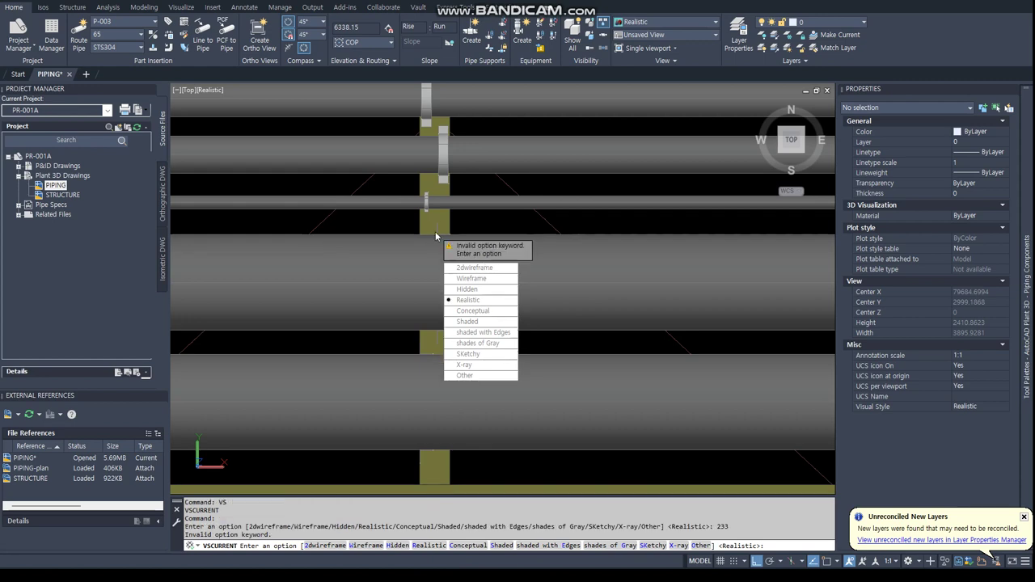
# Switch the viewport to 2D Wireframe and connect the clamp support to its adjacent pipe
pyautogui.write('2')
pyautogui.press('Return')
pyautogui.click(381, 203)
pyautogui.rightClick(390, 209)
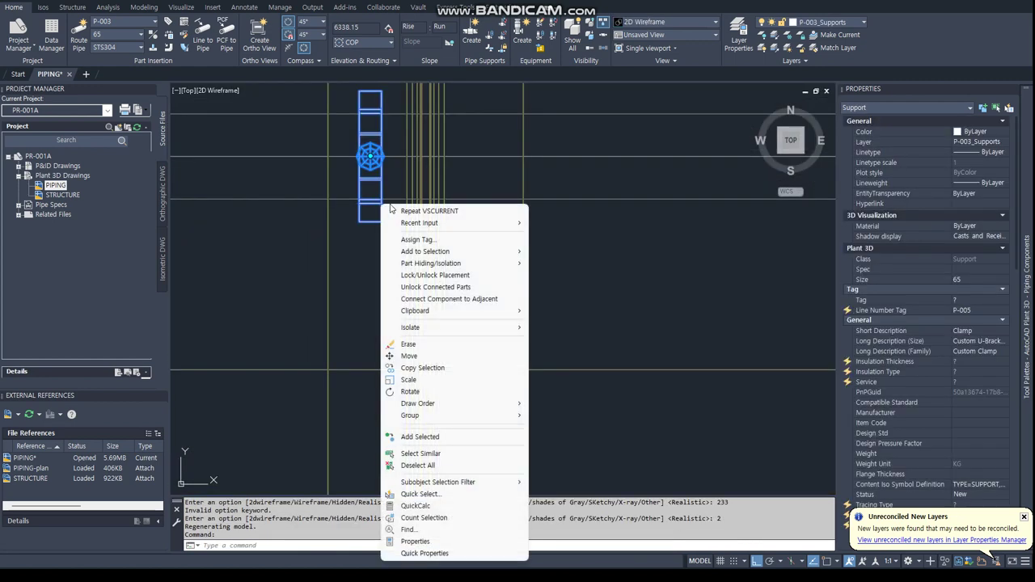
pyautogui.click(449, 299)
pyautogui.scroll(-5, 388, 215)
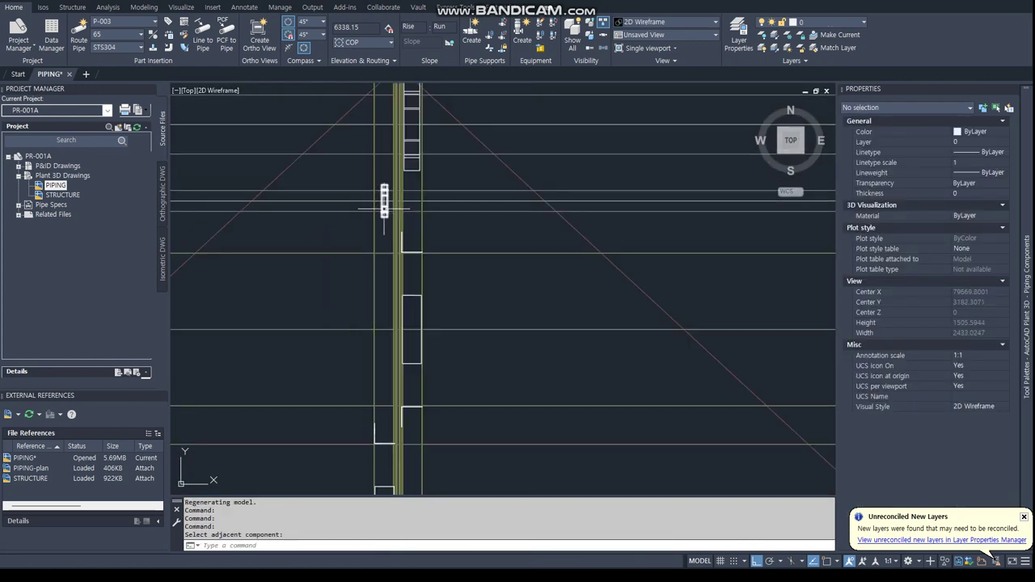
pyautogui.scroll(-5, 422, 259)
pyautogui.scroll(3, 447, 374)
pyautogui.scroll(3, 404, 312)
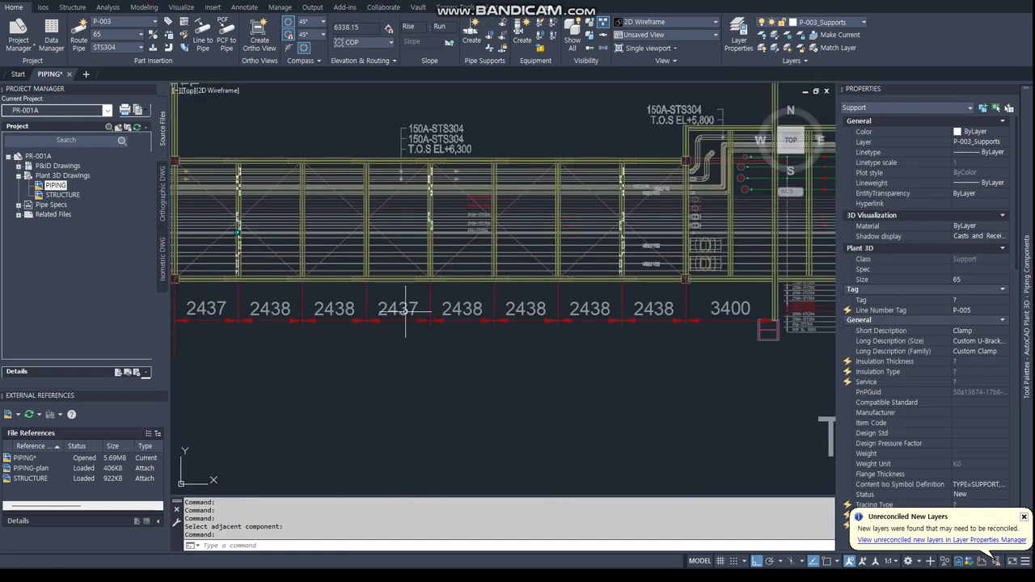
# Copy the clamp support onto the next two bays using nearest and perpendicular snaps
pyautogui.rightClick(313, 350)
pyautogui.click(325, 158)
pyautogui.write('nea')
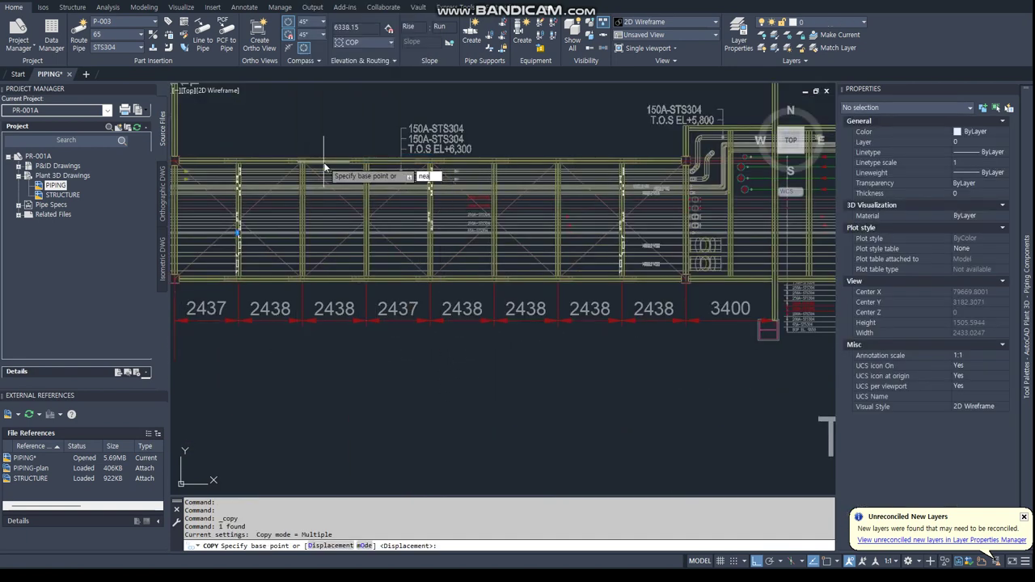
pyautogui.press('Return')
pyautogui.click(239, 299)
pyautogui.write('per')
pyautogui.press('Return')
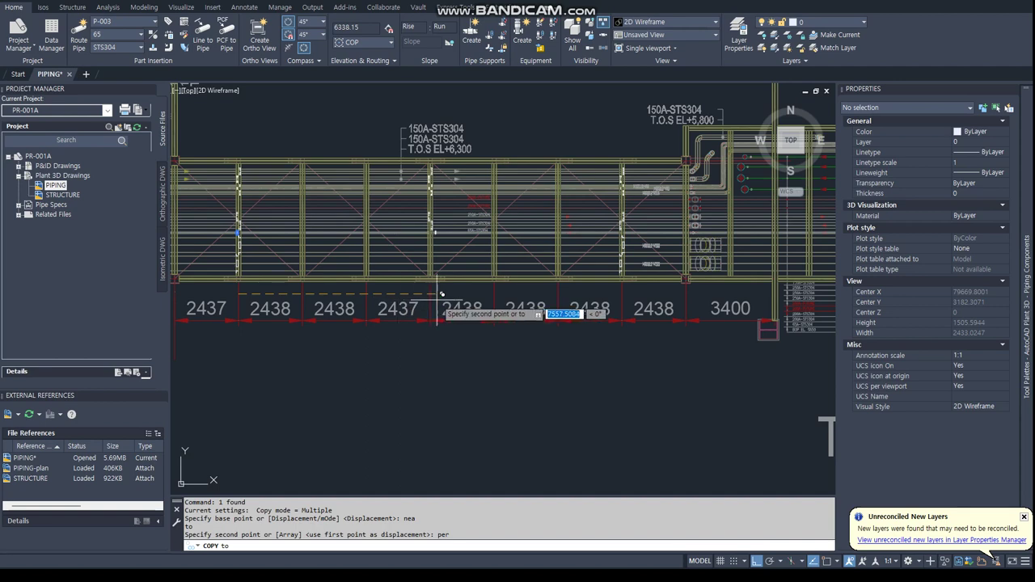
pyautogui.click(439, 295)
pyautogui.write('per')
pyautogui.press('Return')
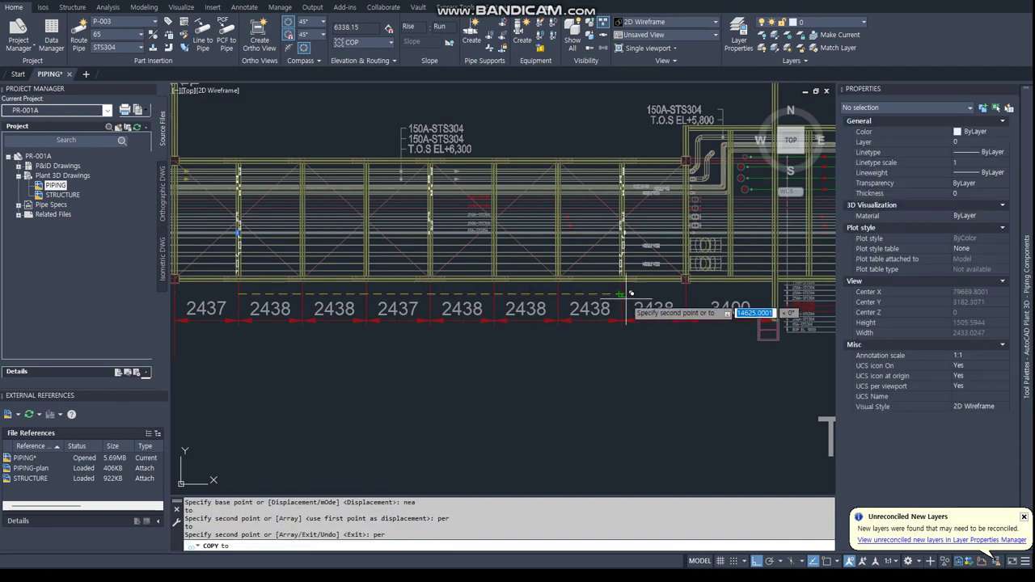
pyautogui.click(627, 288)
pyautogui.scroll(-10, 597, 331)
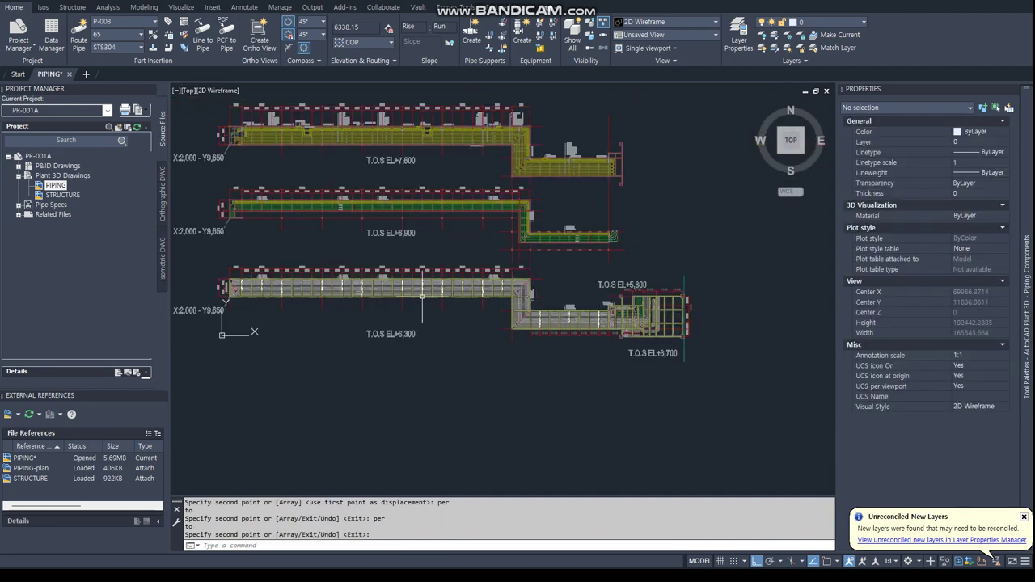
pyautogui.press('Return')
# Switch to the Realistic visual style, orbit into 3D, and unload the PIPING-plan reference
pyautogui.write('vs')
pyautogui.press('Return')
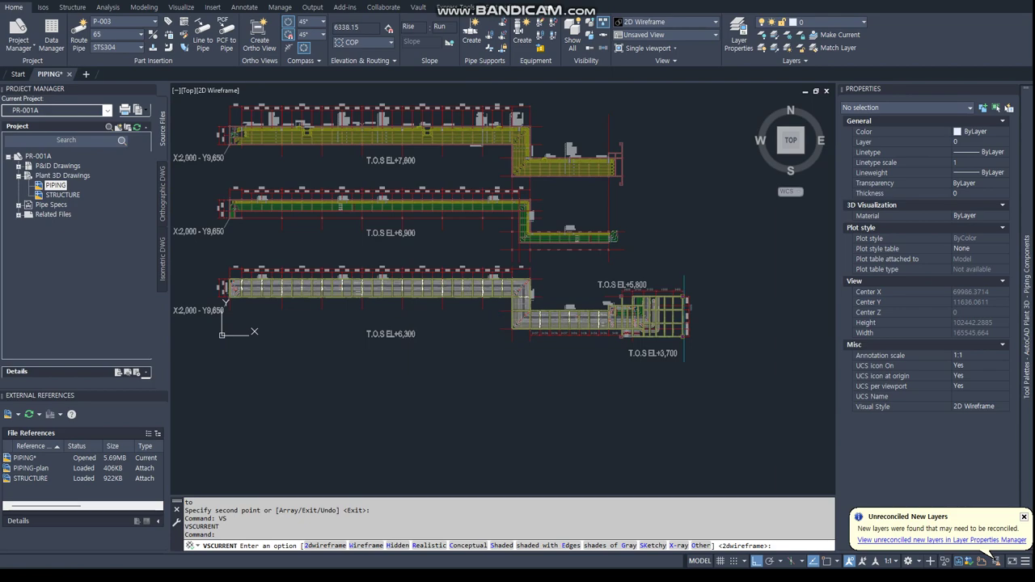
pyautogui.write('r')
pyautogui.press('Return')
pyautogui.scroll(3, 393, 289)
pyautogui.scroll(5, 393, 289)
pyautogui.moveTo(392, 289)
pyautogui.keyDown('shift'); pyautogui.mouseDown(button='middle')
pyautogui.moveTo(406, 250)
pyautogui.moveTo(396, 260)
pyautogui.mouseUp(button='middle'); pyautogui.keyUp('shift')
pyautogui.rightClick(24, 469)
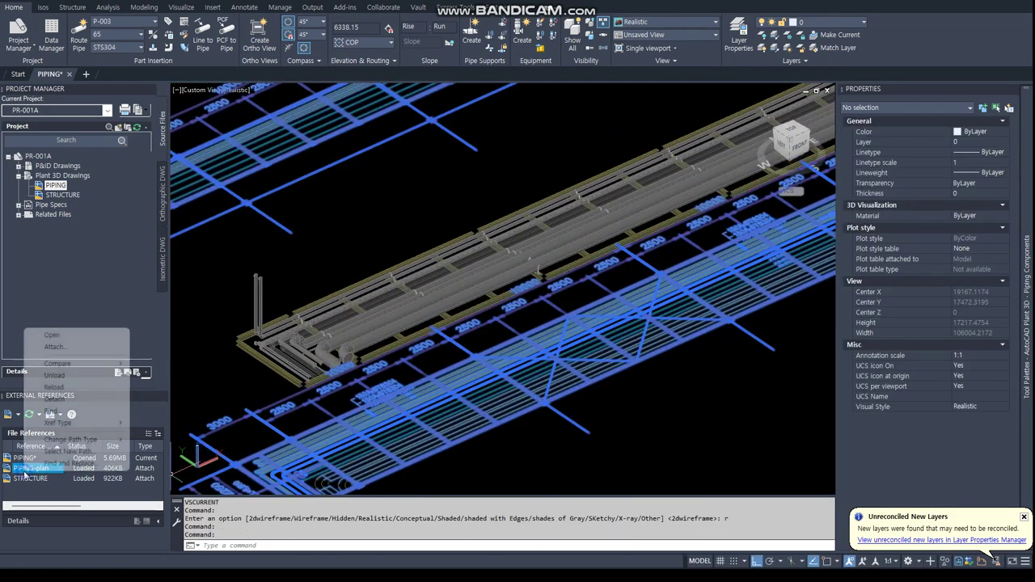
pyautogui.click(60, 377)
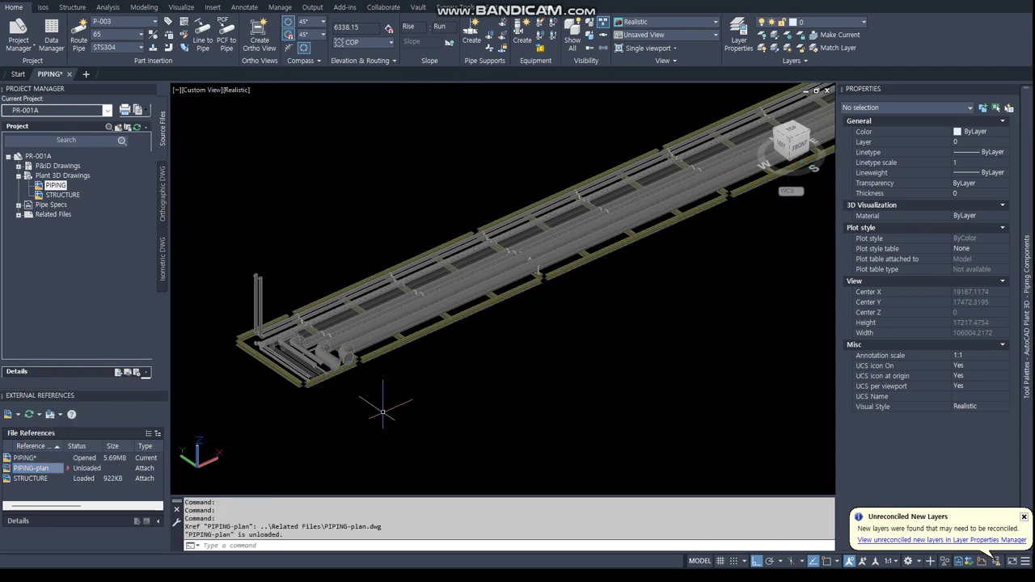
# Thaw every layer in Layer Properties and orbit to inspect a bend in the rack
pyautogui.write('la')
pyautogui.press('Return')
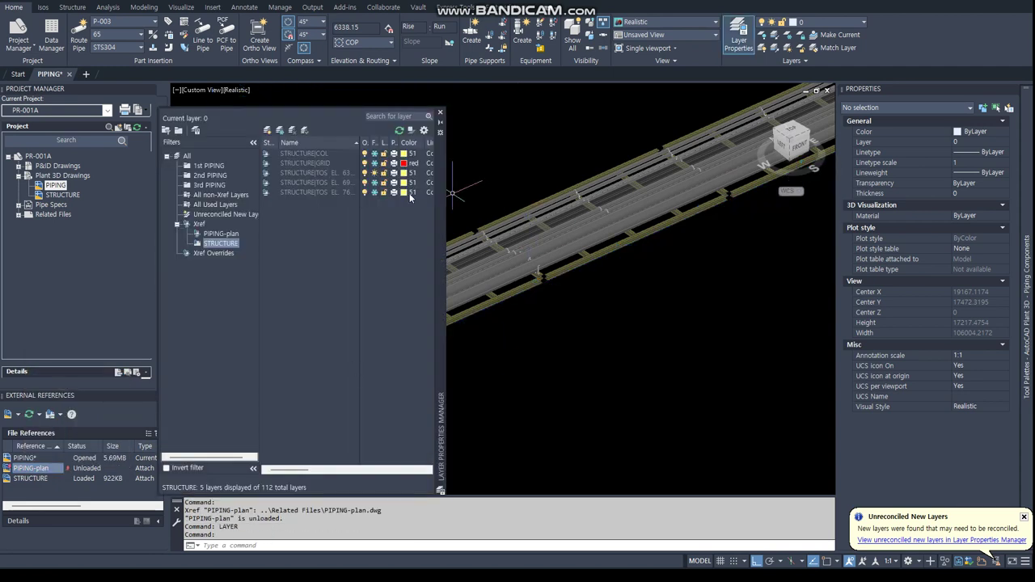
pyautogui.click(186, 156)
pyautogui.click(322, 191)
pyautogui.hotkey('ctrl', 'a')
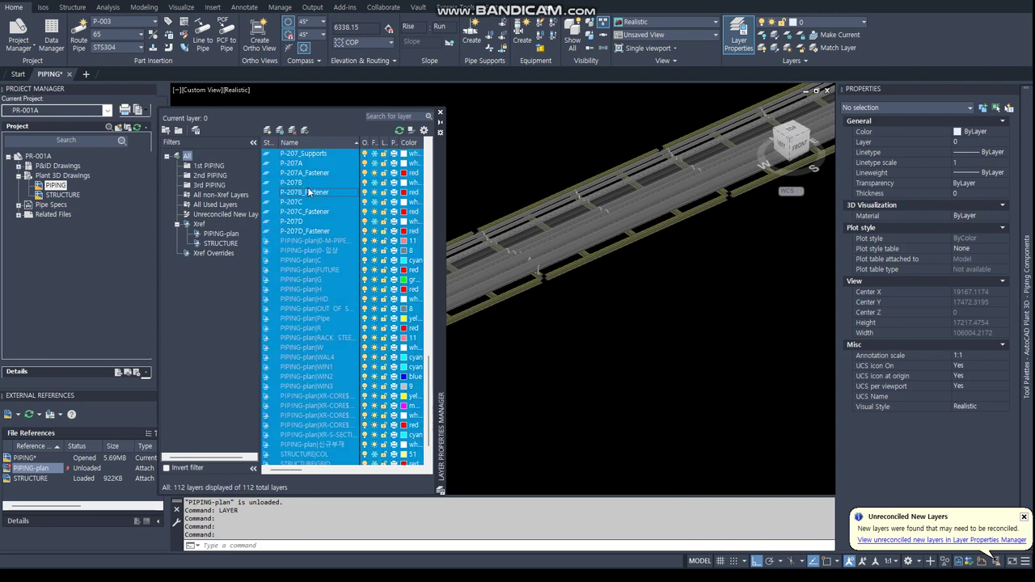
pyautogui.click(374, 184)
pyautogui.click(441, 113)
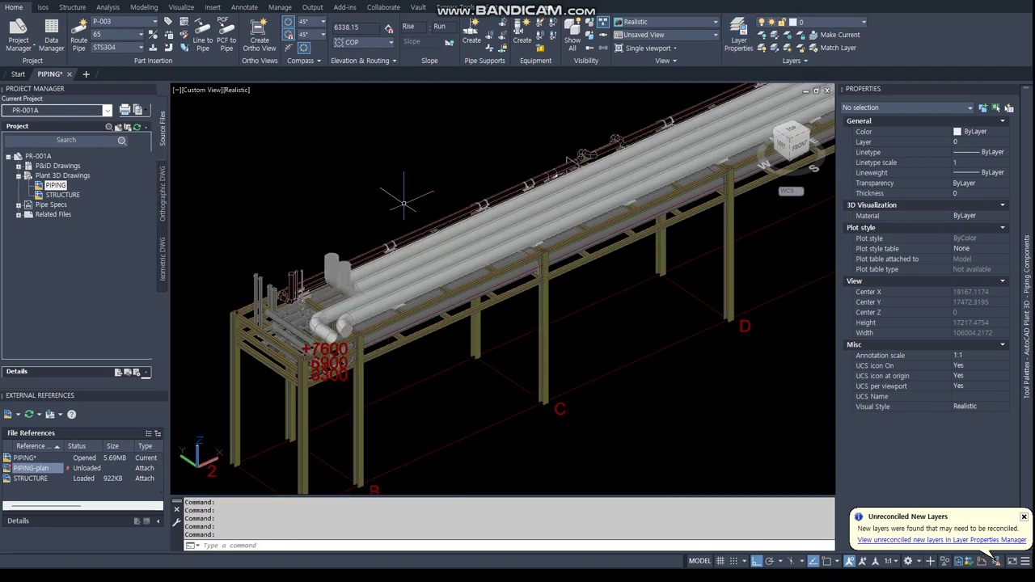
pyautogui.scroll(-3, 394, 212)
pyautogui.scroll(-2, 394, 212)
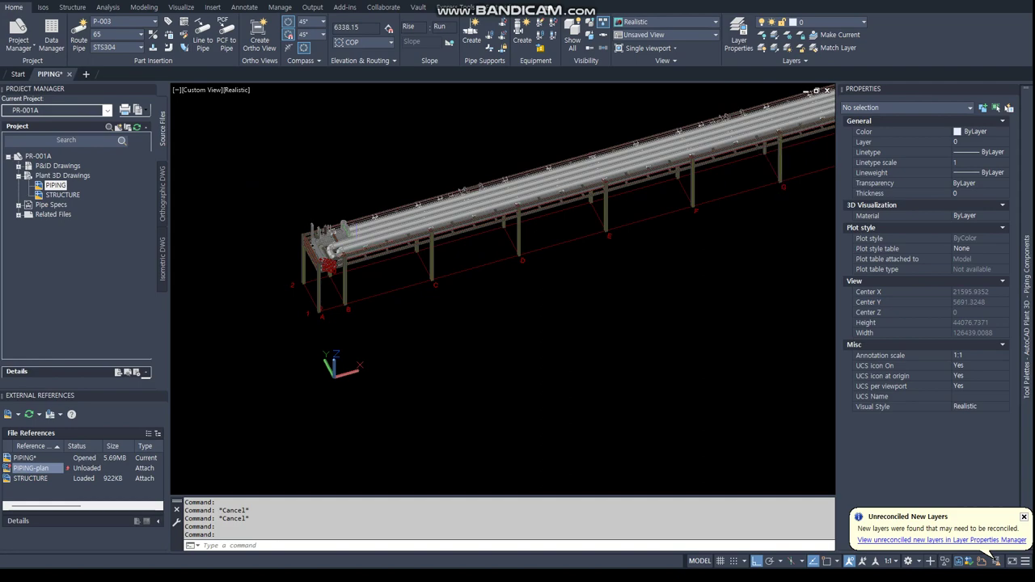
pyautogui.keyDown('shift'); pyautogui.moveTo(656, 194); pyautogui.dragTo(312, 302, button='middle'); pyautogui.keyUp('shift')
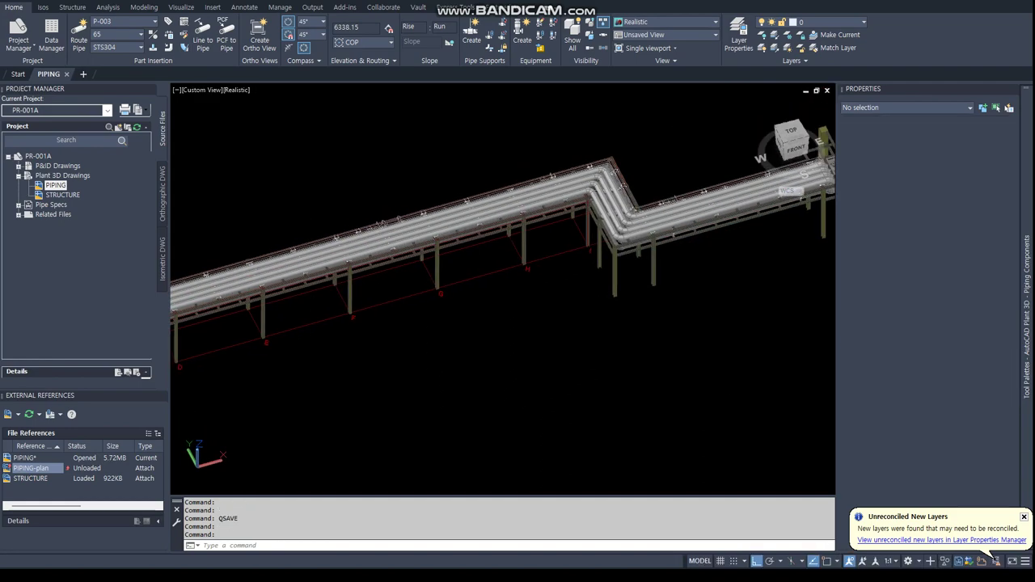
# Orbit to a long oblique side view of the rack and switch the ViewCube to Perspective
pyautogui.scroll(4, 607, 202)
pyautogui.moveTo(485, 308)
pyautogui.keyDown('shift'); pyautogui.mouseDown(button='middle')
pyautogui.moveTo(503, 111)
pyautogui.moveTo(606, 165)
pyautogui.mouseUp(button='middle'); pyautogui.keyUp('shift')
pyautogui.scroll(-3, 607, 166)
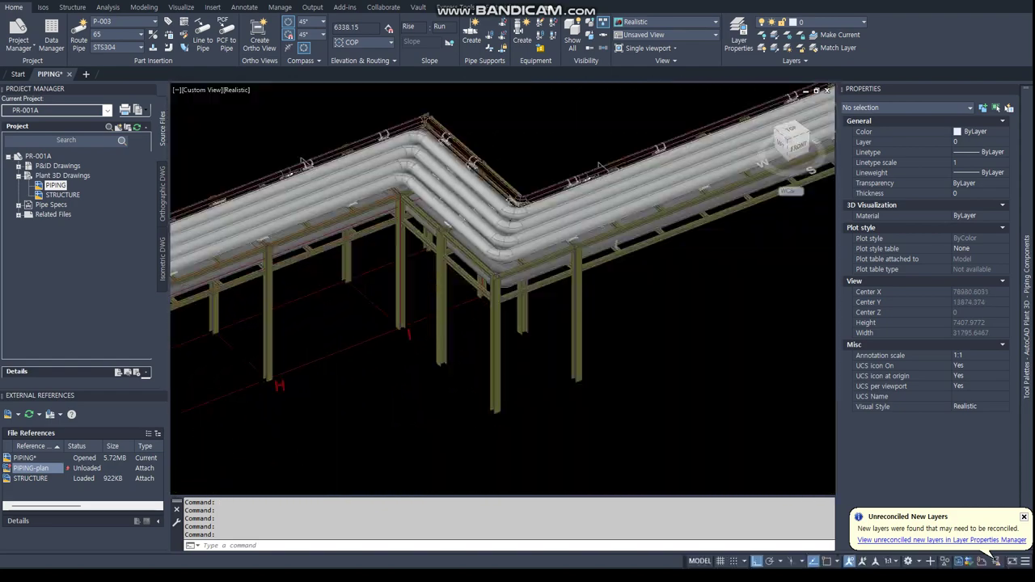
pyautogui.scroll(-3, 607, 166)
pyautogui.scroll(-1, 606, 165)
pyautogui.scroll(5, 612, 162)
pyautogui.scroll(2, 612, 162)
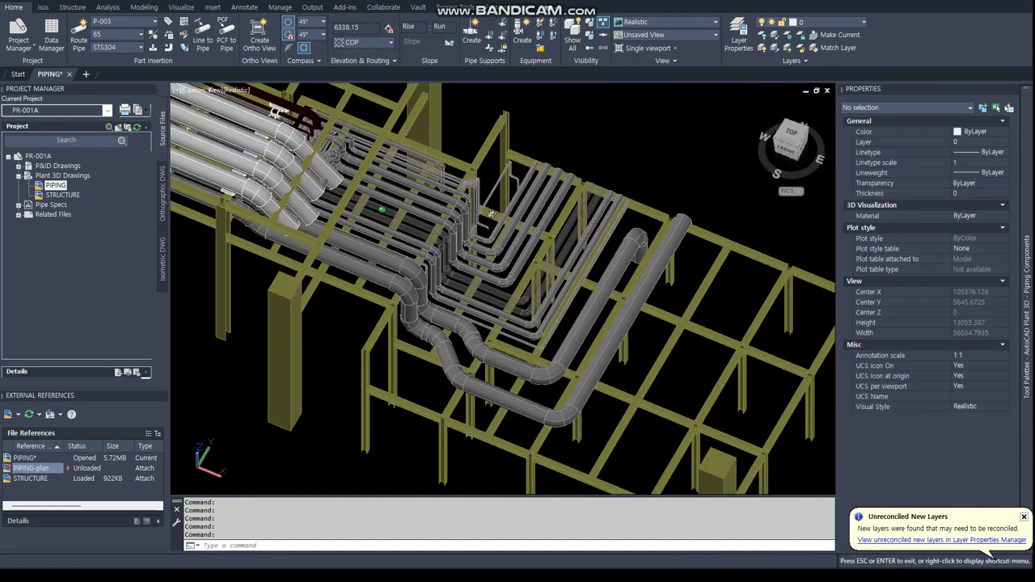
pyautogui.keyDown('shift'); pyautogui.moveTo(612, 162); pyautogui.dragTo(343, 167, button='middle'); pyautogui.keyUp('shift')
pyautogui.scroll(-3, 343, 167)
pyautogui.scroll(-4, 343, 167)
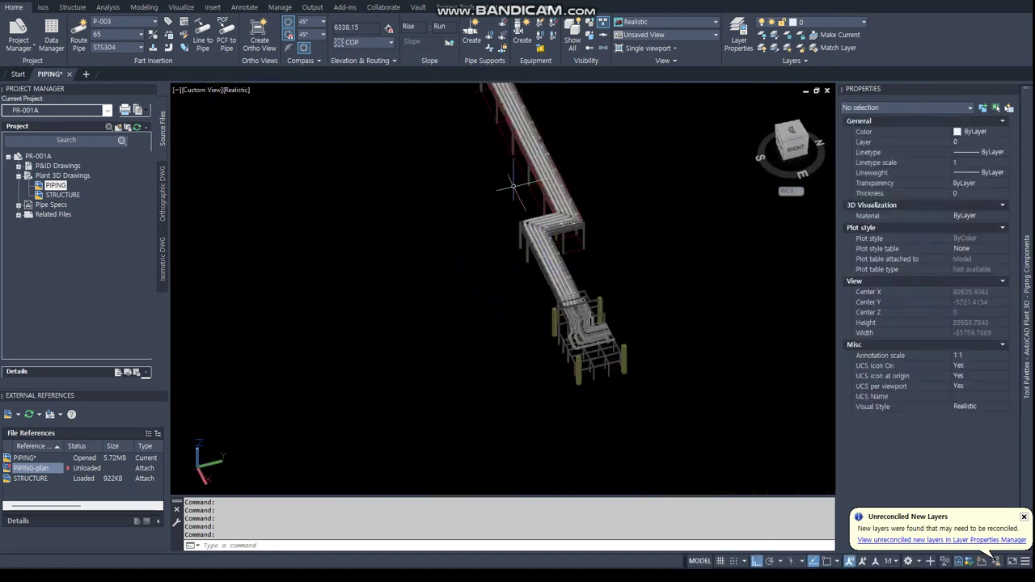
pyautogui.scroll(1, 509, 189)
pyautogui.moveTo(508, 190)
pyautogui.keyDown('shift'); pyautogui.mouseDown(button='middle')
pyautogui.moveTo(546, 340)
pyautogui.moveTo(502, 289)
pyautogui.mouseUp(button='middle'); pyautogui.keyUp('shift')
pyautogui.scroll(5, 501, 289)
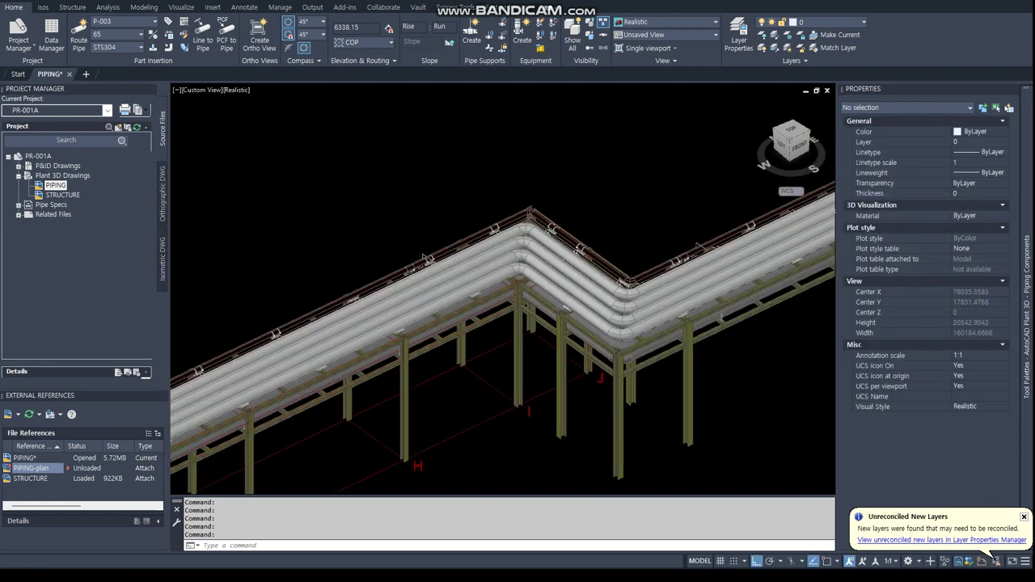
pyautogui.scroll(4, 501, 289)
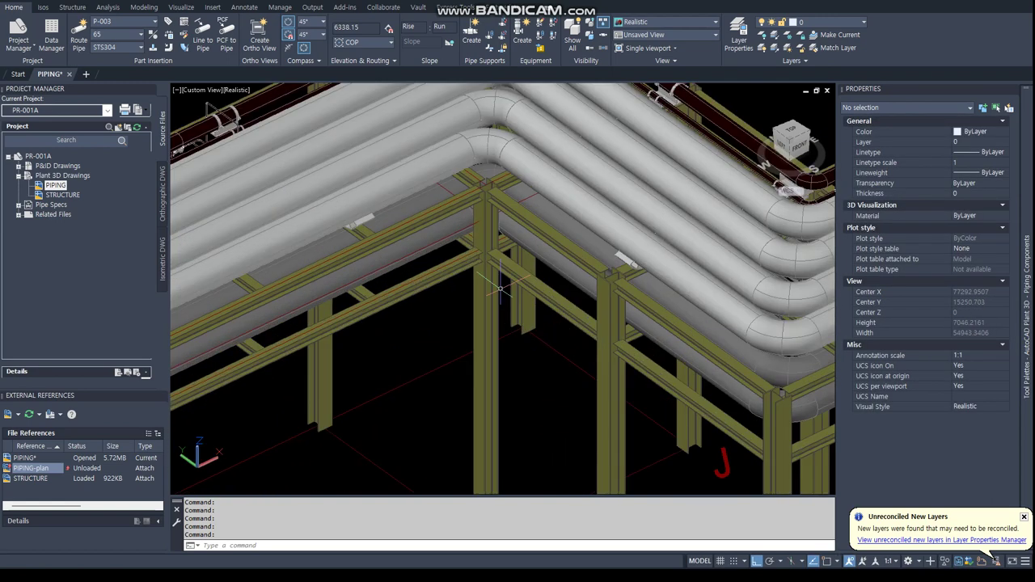
pyautogui.rightClick(828, 176)
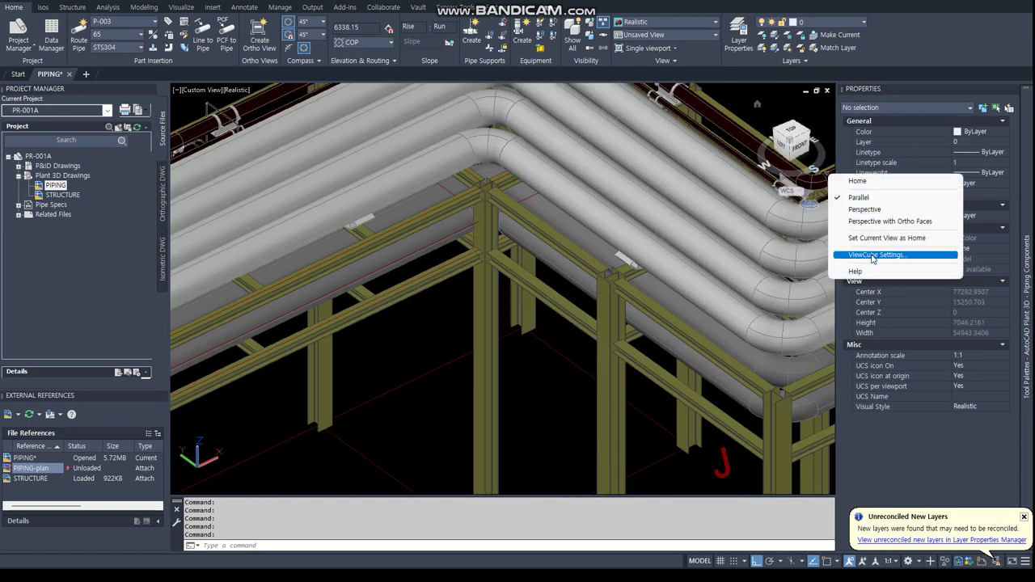
pyautogui.click(881, 210)
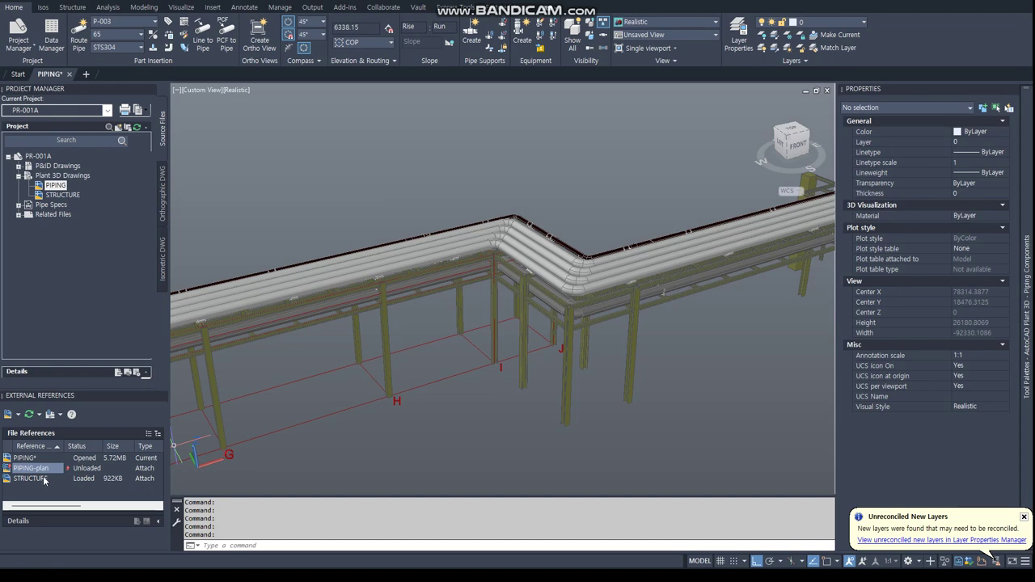
# Unload the STRUCTURE external reference
pyautogui.rightClick(44, 481)
pyautogui.click(72, 380)
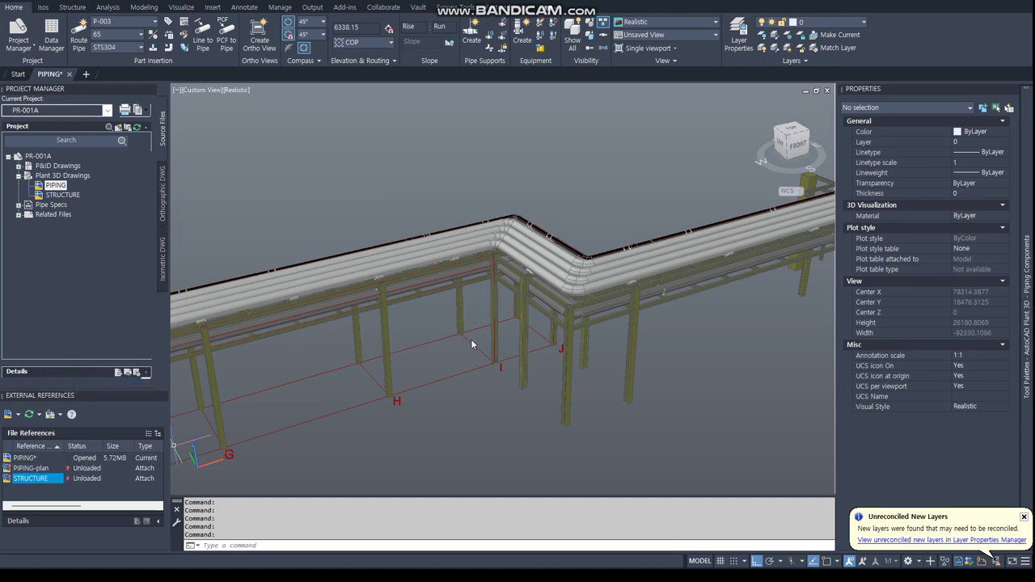
pyautogui.click(739, 38)
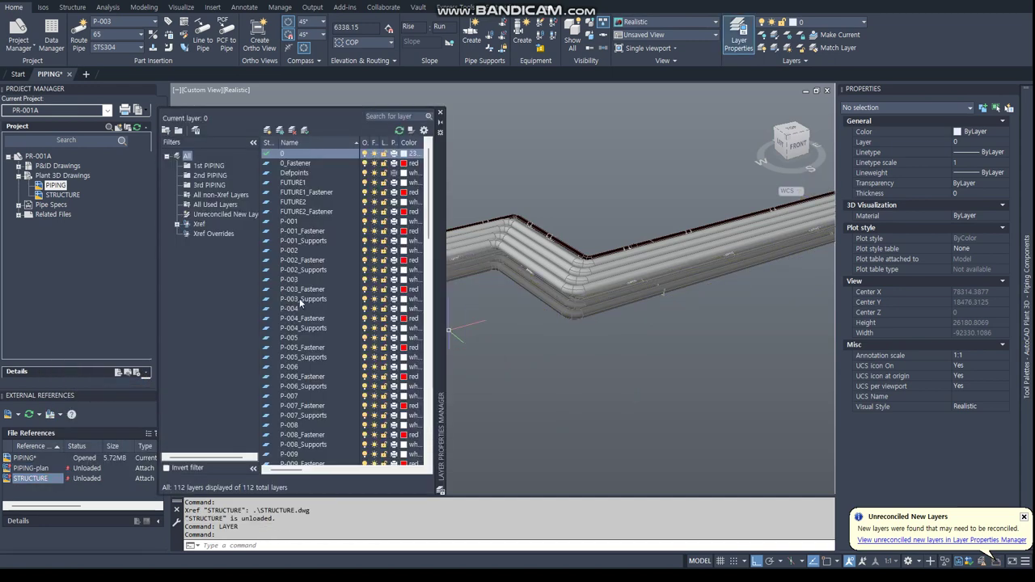
# Thaw the 3rd PIPING layer group, freeze the 2nd PIPING group, and orbit to a front view
pyautogui.click(216, 176)
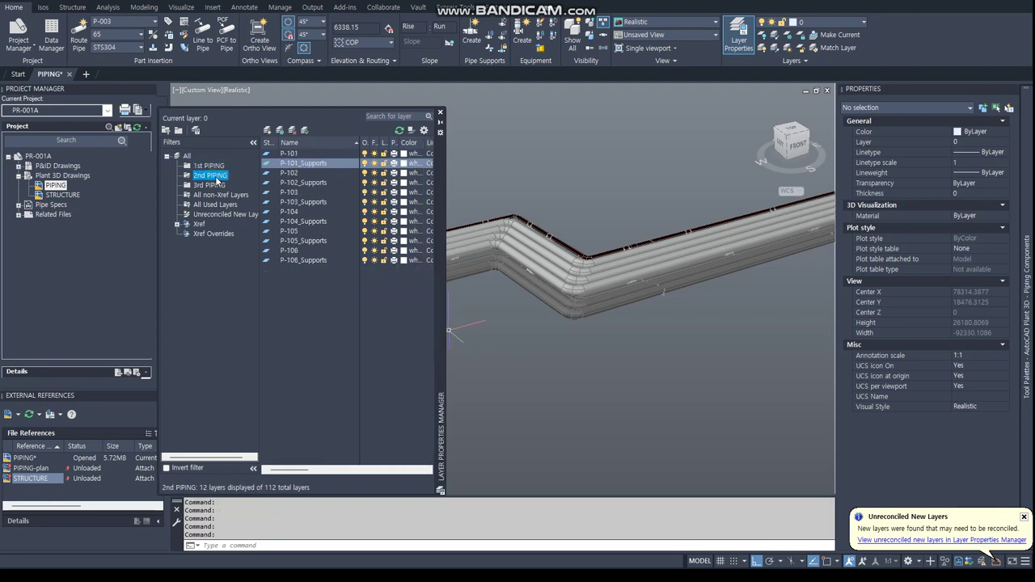
pyautogui.rightClick(218, 187)
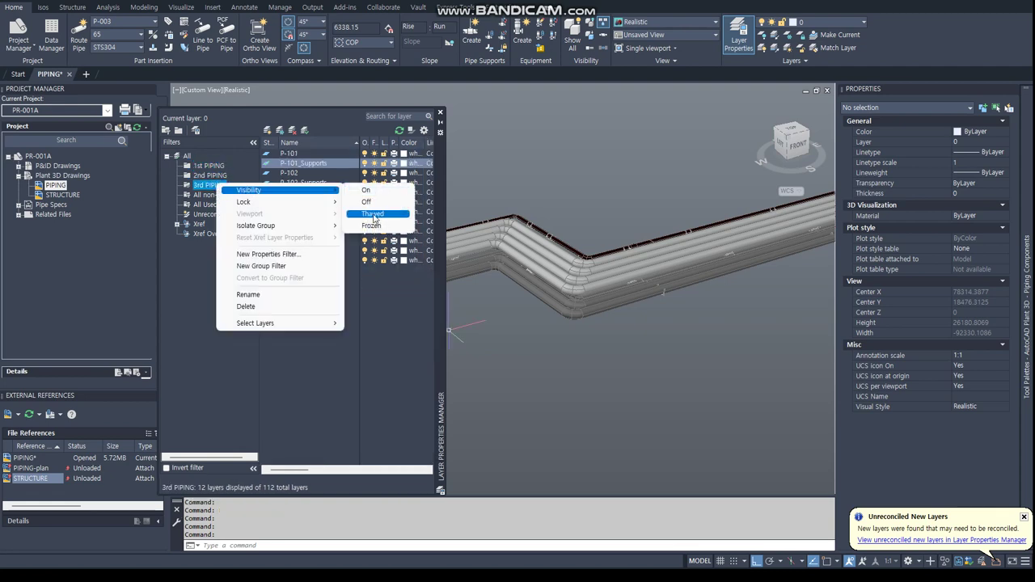
pyautogui.click(377, 223)
pyautogui.rightClick(207, 179)
pyautogui.moveTo(269, 181)
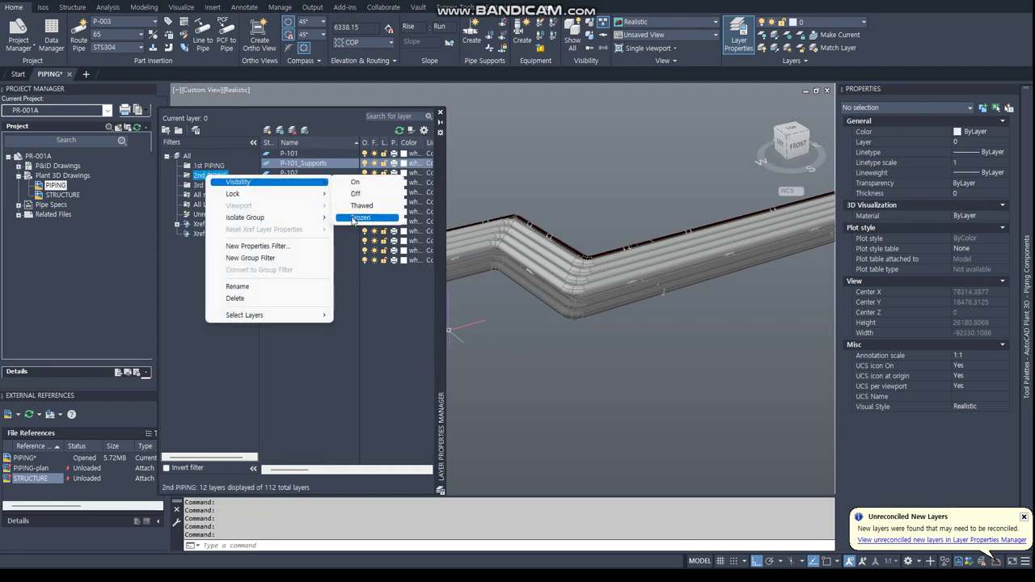
pyautogui.click(373, 219)
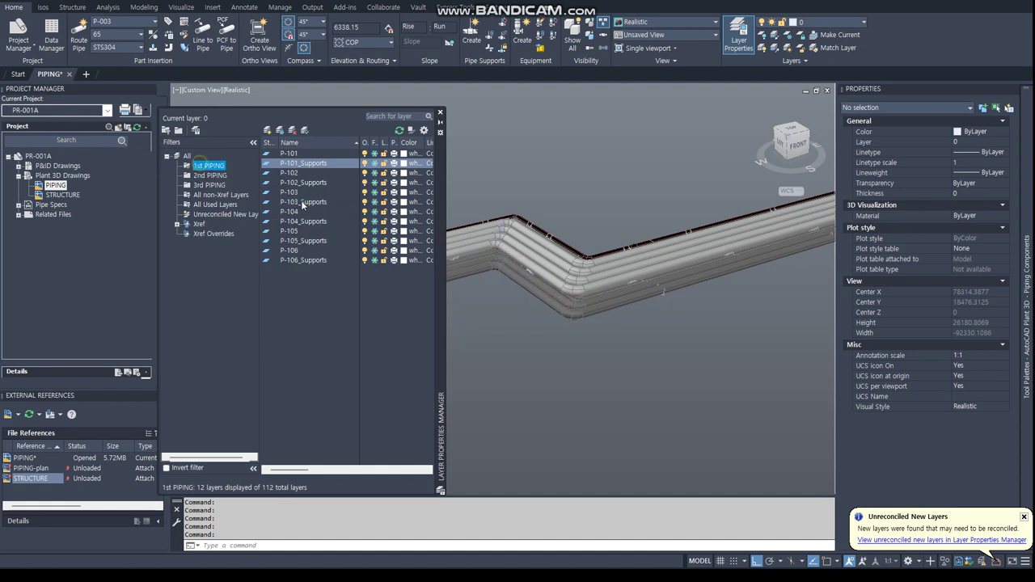
pyautogui.click(440, 113)
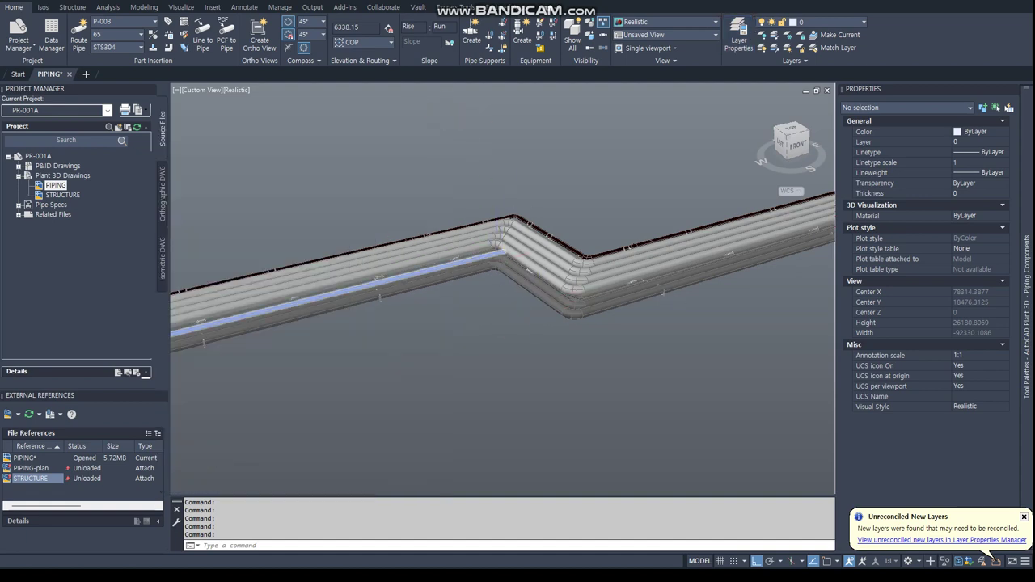
pyautogui.moveTo(436, 211)
pyautogui.keyDown('shift'); pyautogui.mouseDown(button='middle')
pyautogui.moveTo(401, 280)
pyautogui.moveTo(462, 280)
pyautogui.mouseUp(button='middle'); pyautogui.keyUp('shift')
pyautogui.write('laye')
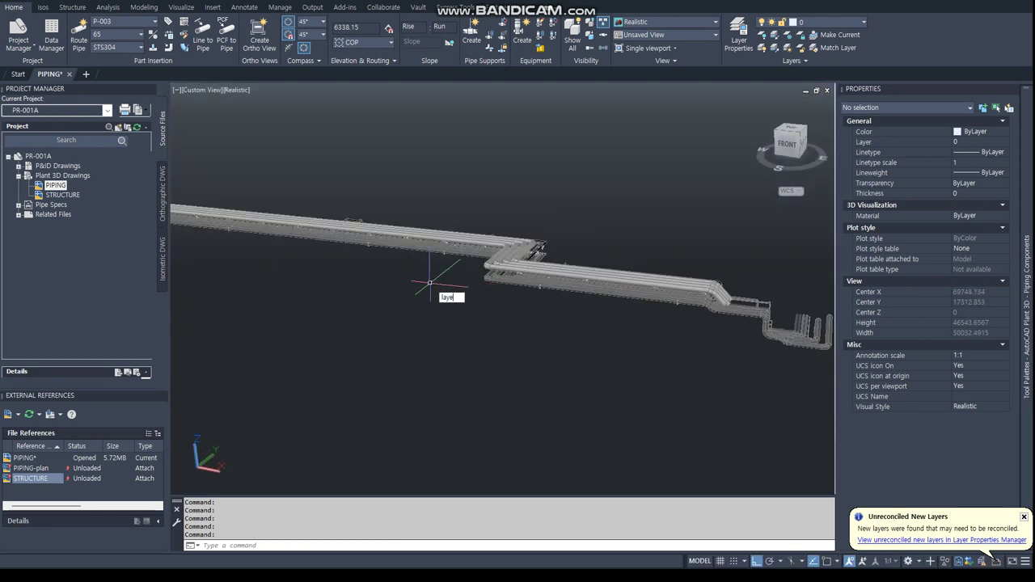
# Freeze the 3rd PIPING layer group in Layer Properties
pyautogui.write('r')
pyautogui.press('Return')
pyautogui.click(212, 175)
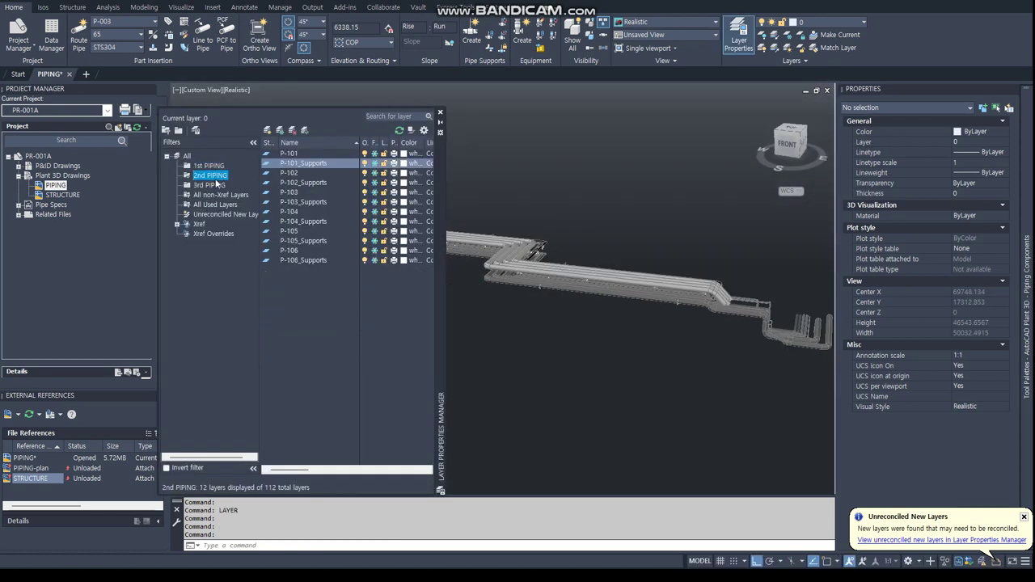
pyautogui.click(211, 185)
pyautogui.rightClick(214, 185)
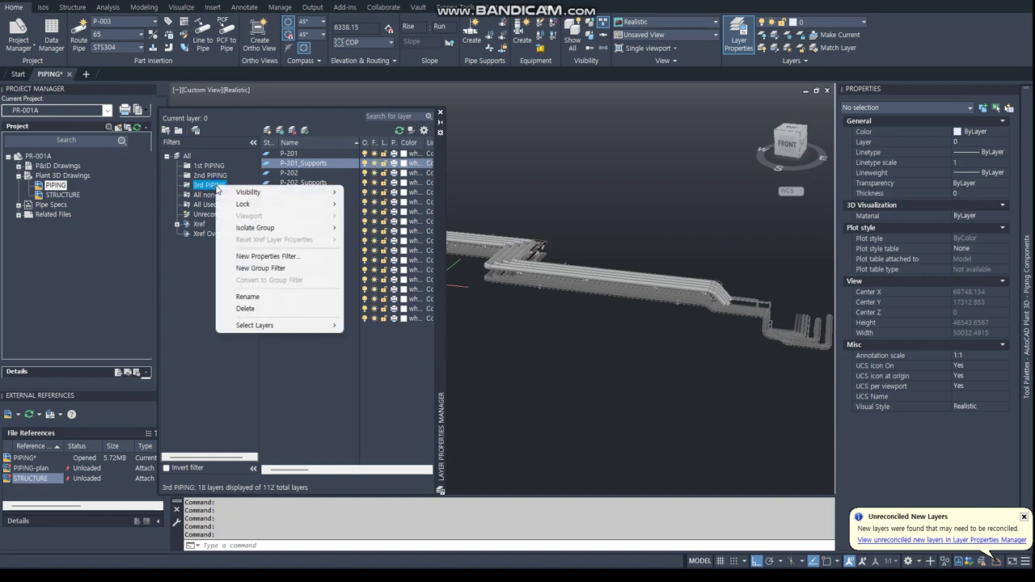
pyautogui.click(372, 229)
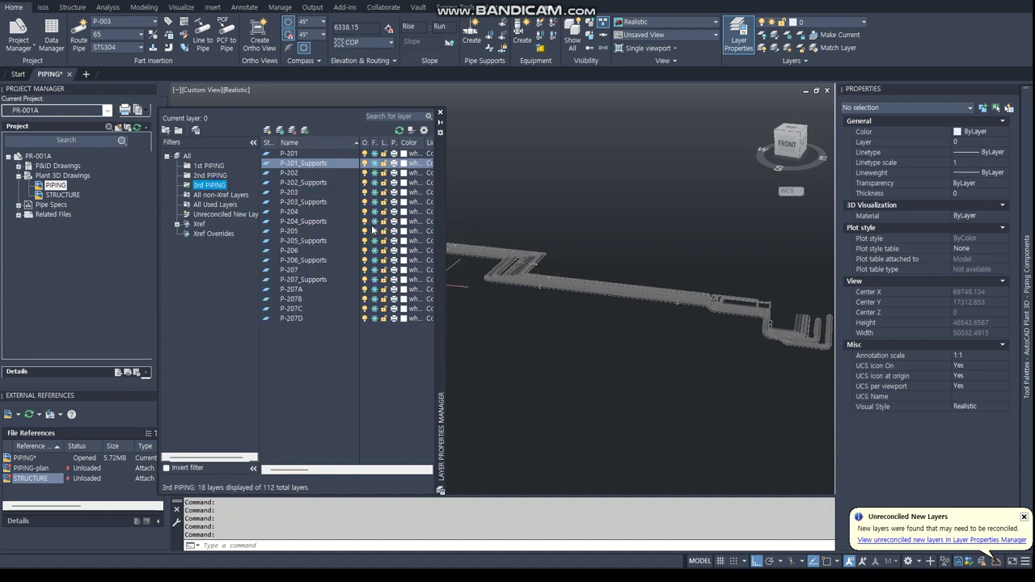
# Freeze the 1st PIPING layer group
pyautogui.rightClick(206, 167)
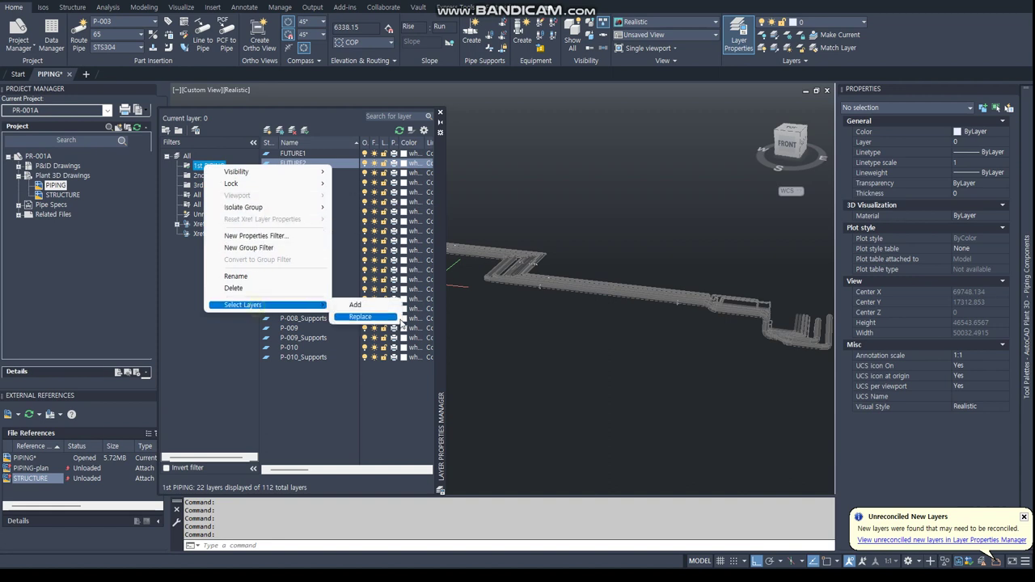
pyautogui.click(356, 307)
pyautogui.scroll(3, 540, 284)
pyautogui.scroll(5, 517, 242)
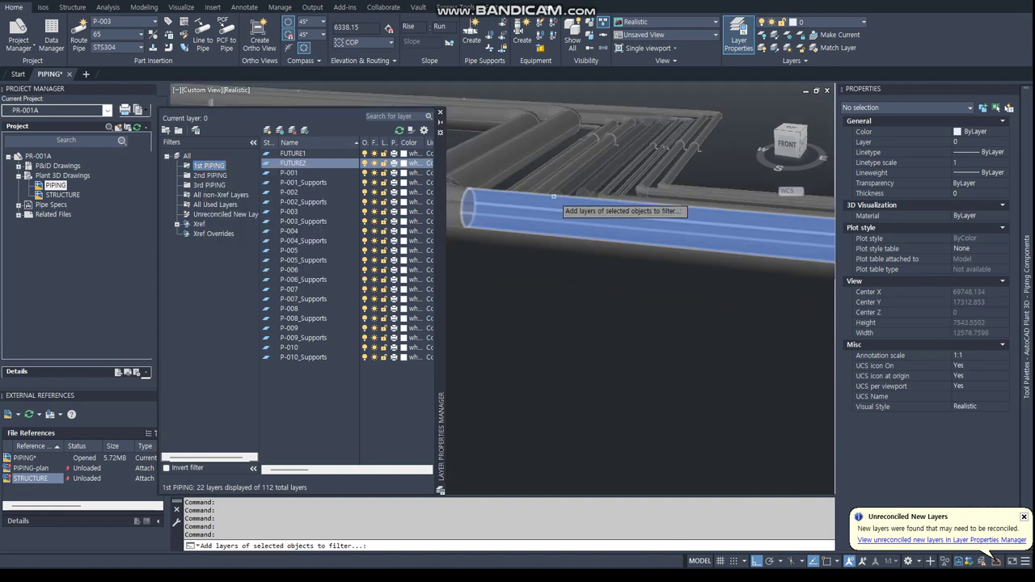
pyautogui.press('Escape')
pyautogui.press('Escape')
pyautogui.press('Escape')
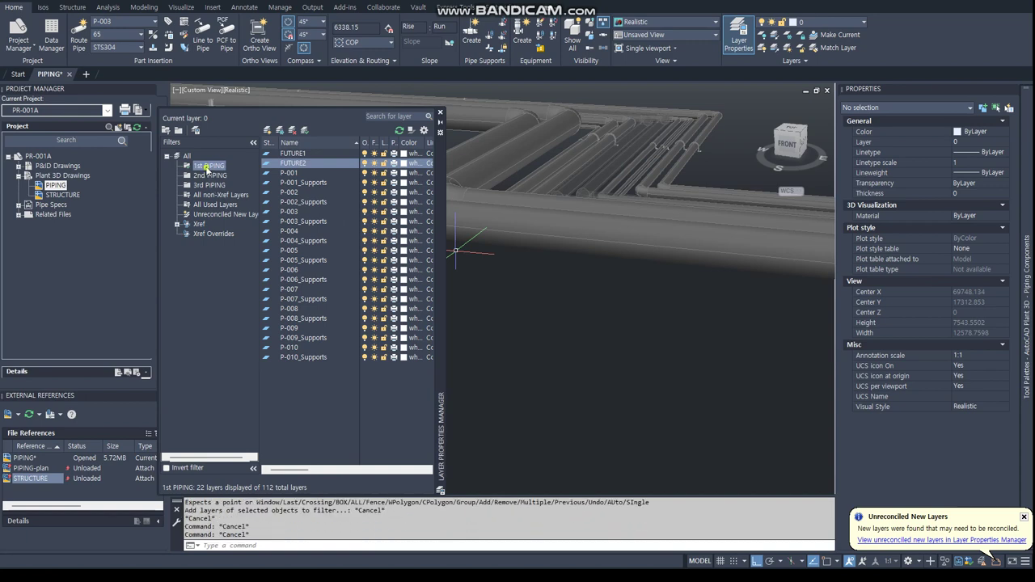
pyautogui.rightClick(208, 166)
pyautogui.moveTo(372, 200)
pyautogui.click(361, 209)
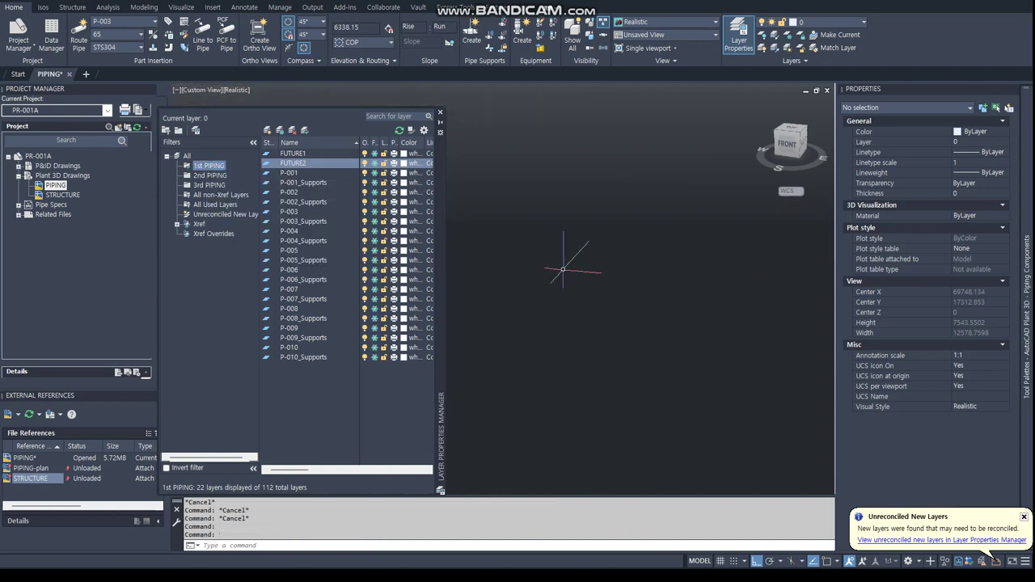
# Select all 112 layers in the All filter to make them visible, then close Layer Properties
pyautogui.click(187, 156)
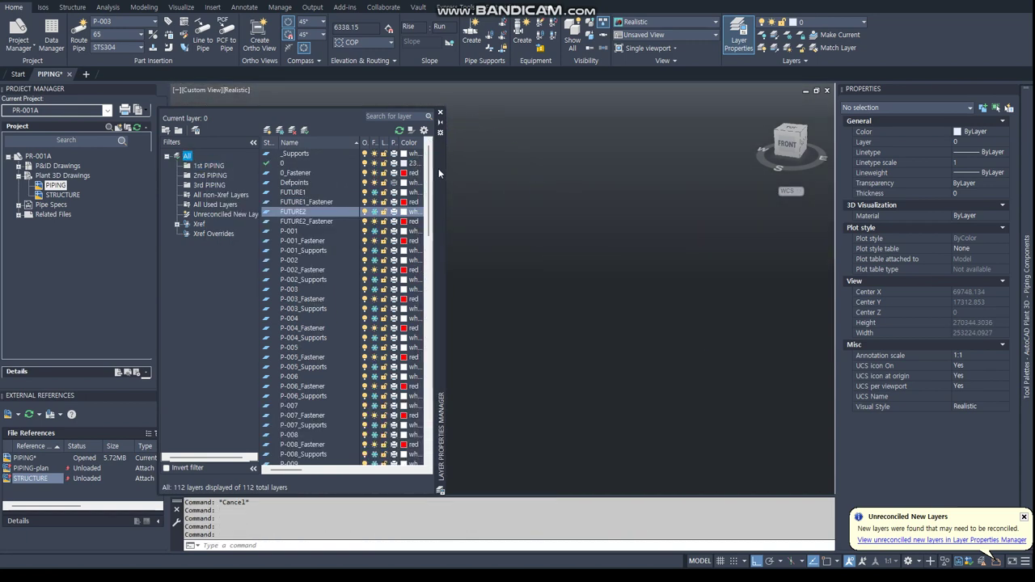
pyautogui.click(283, 202)
pyautogui.hotkey('ctrl', 'a')
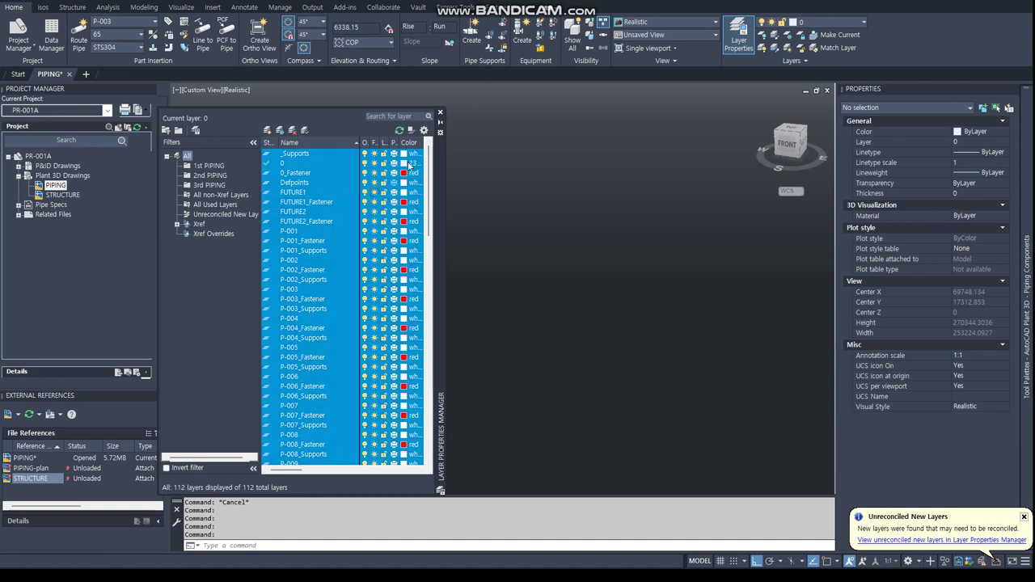
pyautogui.click(441, 105)
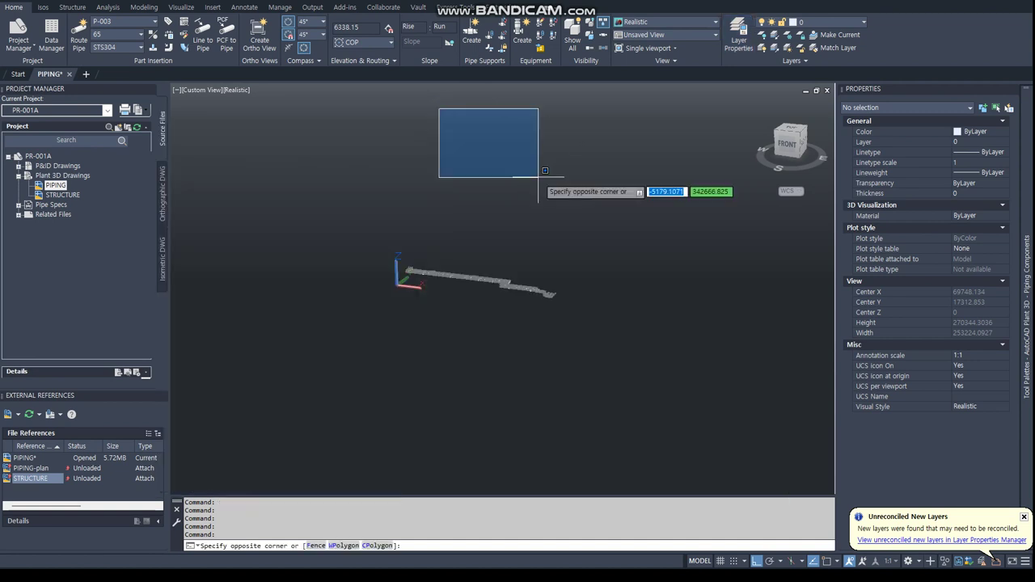
# Reload the STRUCTURE reference and switch to a plan view of the current UCS
pyautogui.rightClick(37, 483)
pyautogui.click(71, 402)
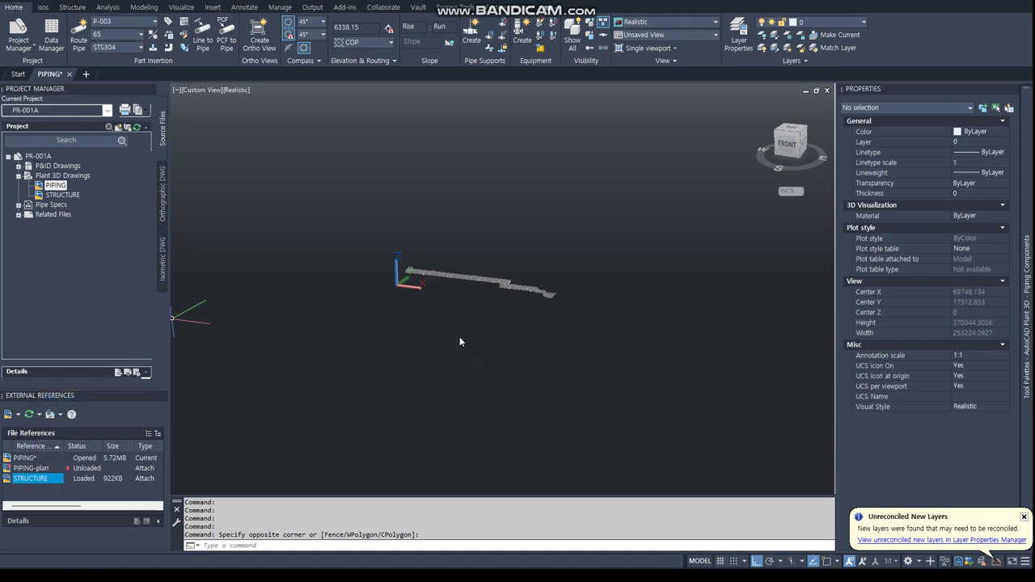
pyautogui.write('plan')
pyautogui.press('Return')
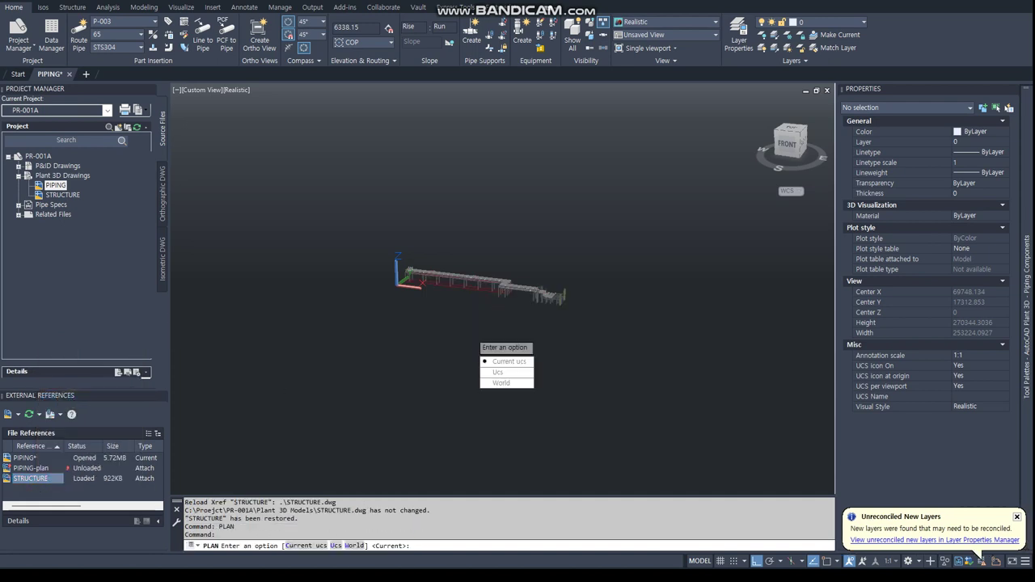
pyautogui.press('Return')
# Orbit to a near-horizontal perspective view of the piping elbow and save the PIPING drawing
pyautogui.keyDown('shift'); pyautogui.moveTo(476, 397); pyautogui.dragTo(531, 281, button='middle'); pyautogui.keyUp('shift')
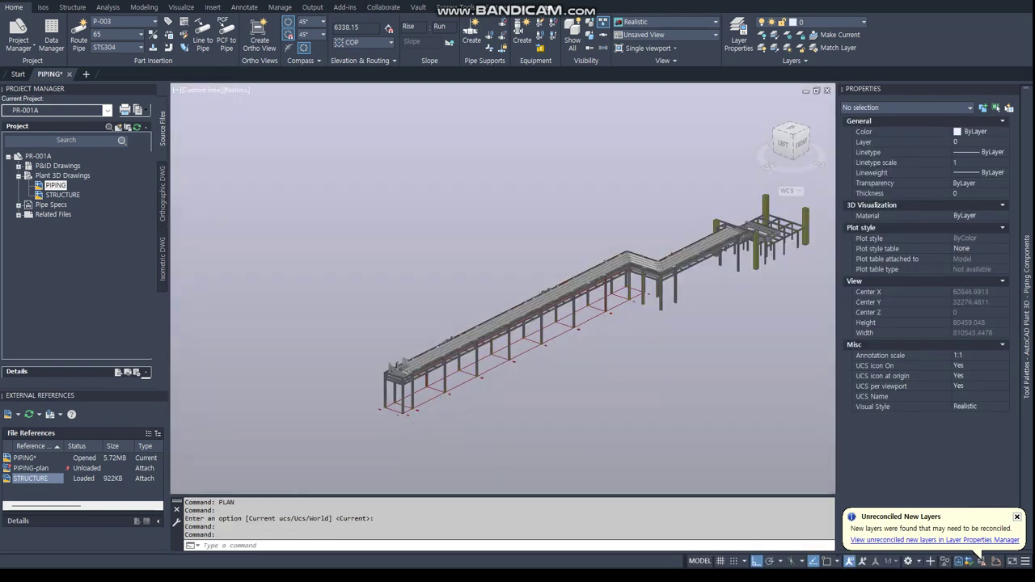
pyautogui.scroll(2, 399, 292)
pyautogui.scroll(2, 399, 292)
pyautogui.scroll(2, 398, 292)
pyautogui.scroll(2, 398, 292)
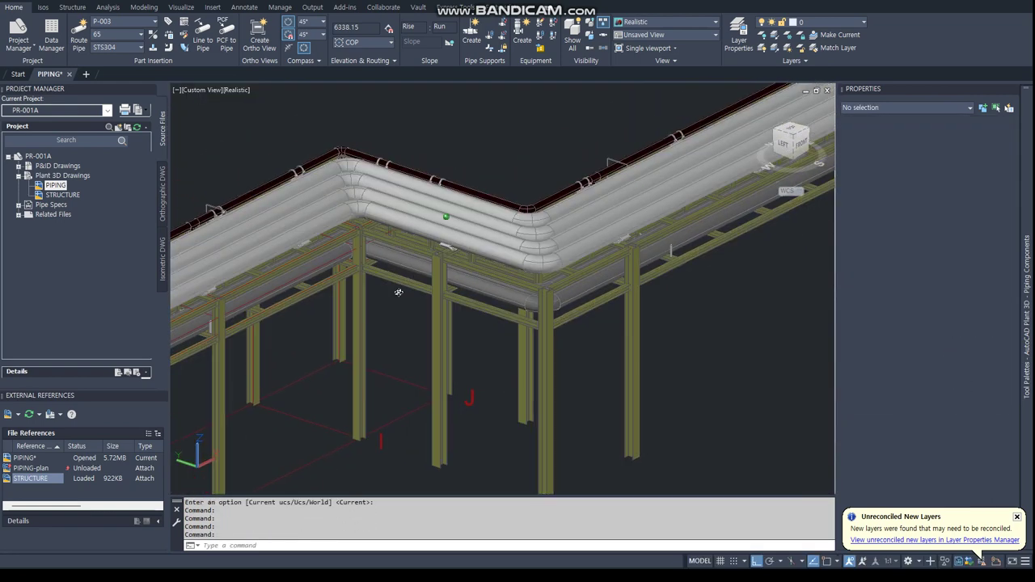
pyautogui.moveTo(398, 291)
pyautogui.keyDown('shift'); pyautogui.mouseDown(button='middle')
pyautogui.moveTo(376, 259)
pyautogui.moveTo(833, 177)
pyautogui.mouseUp(button='middle'); pyautogui.keyUp('shift')
pyautogui.rightClick(828, 177)
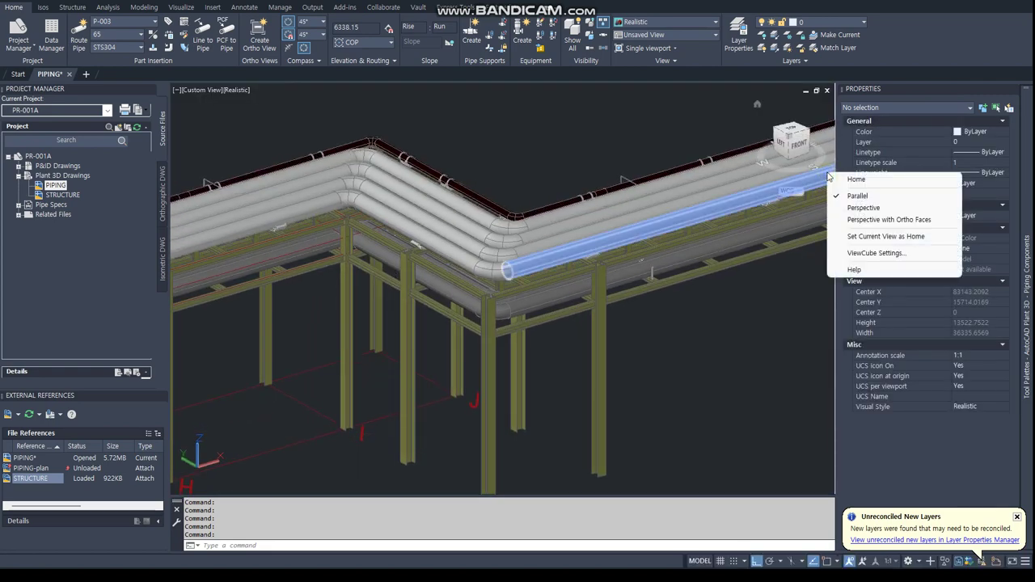
pyautogui.click(866, 208)
pyautogui.moveTo(647, 324)
pyautogui.keyDown('shift'); pyautogui.mouseDown(button='middle')
pyautogui.moveTo(384, 308)
pyautogui.moveTo(358, 230)
pyautogui.mouseUp(button='middle'); pyautogui.keyUp('shift')
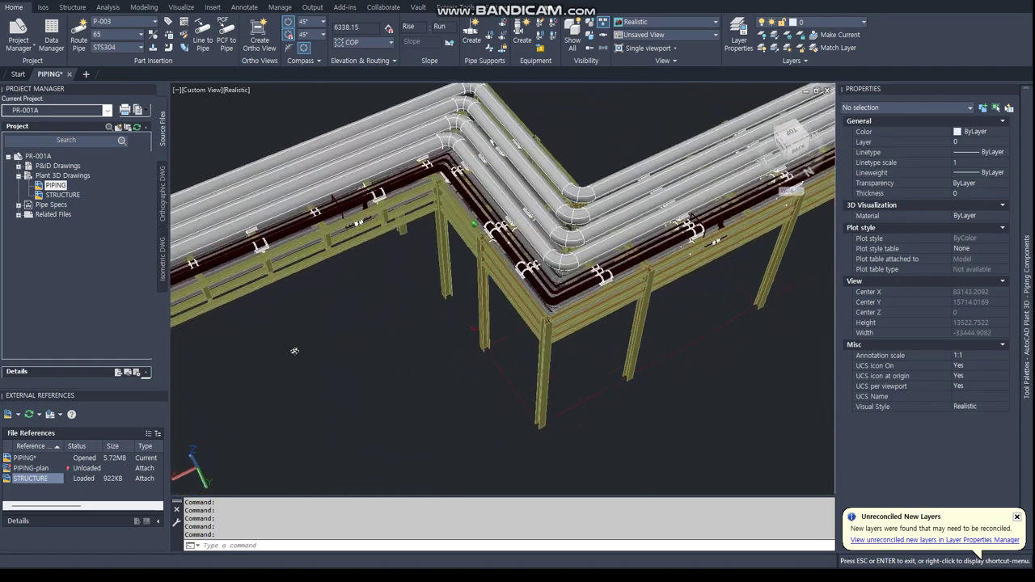
pyautogui.moveTo(558, 315); pyautogui.dragTo(514, 408, button='middle')
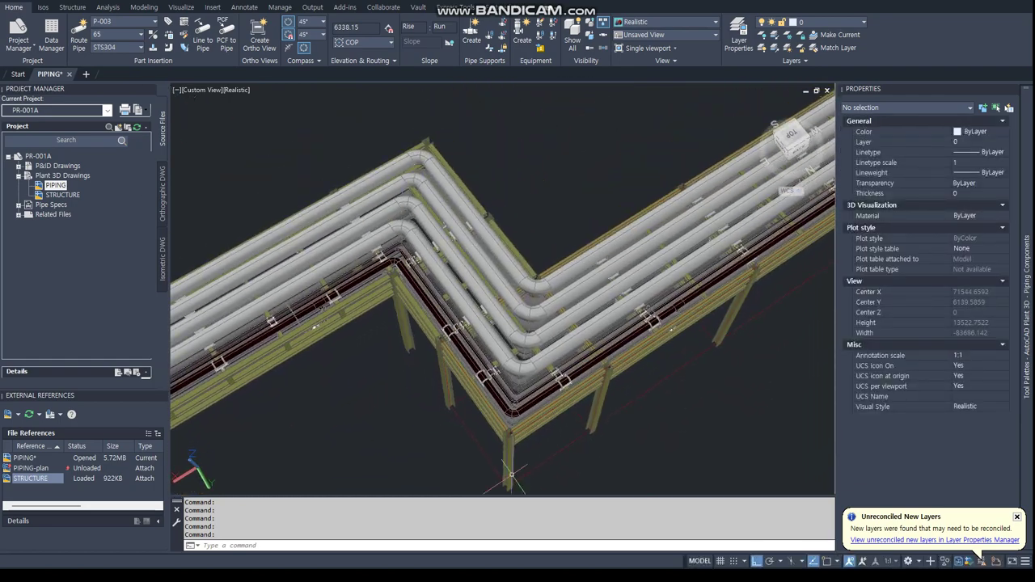
pyautogui.write('qsave')
pyautogui.press('Return')
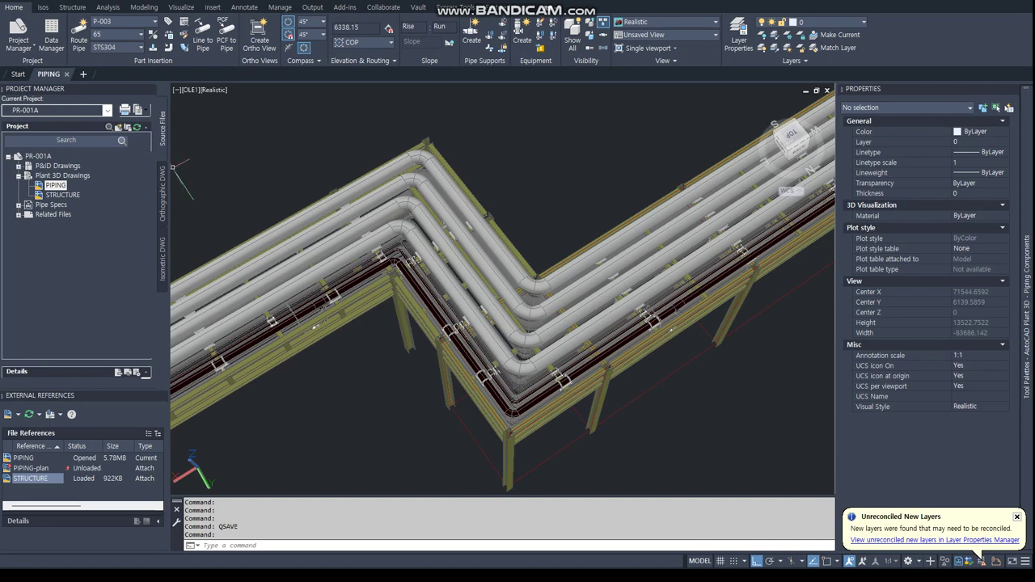